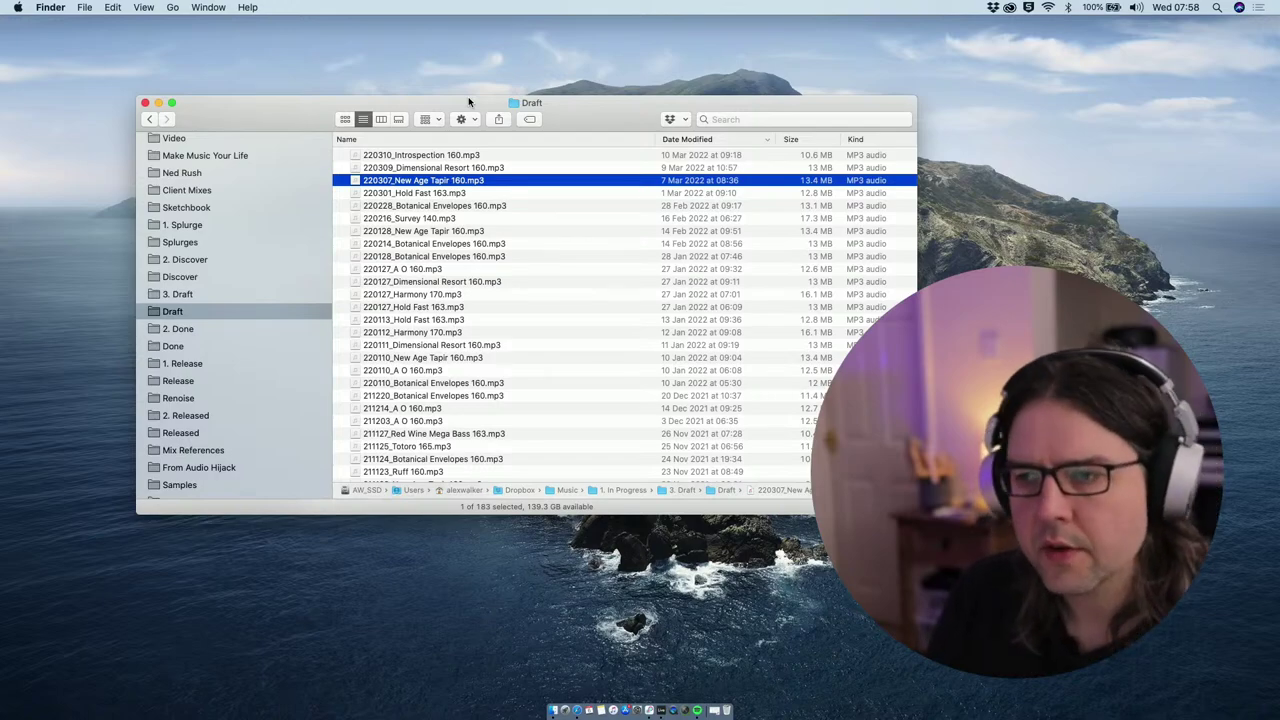
Play a preview of 220307_New Age Tapir 160.mp3 from the Draft folder and shift the folder window aside.
key("space")
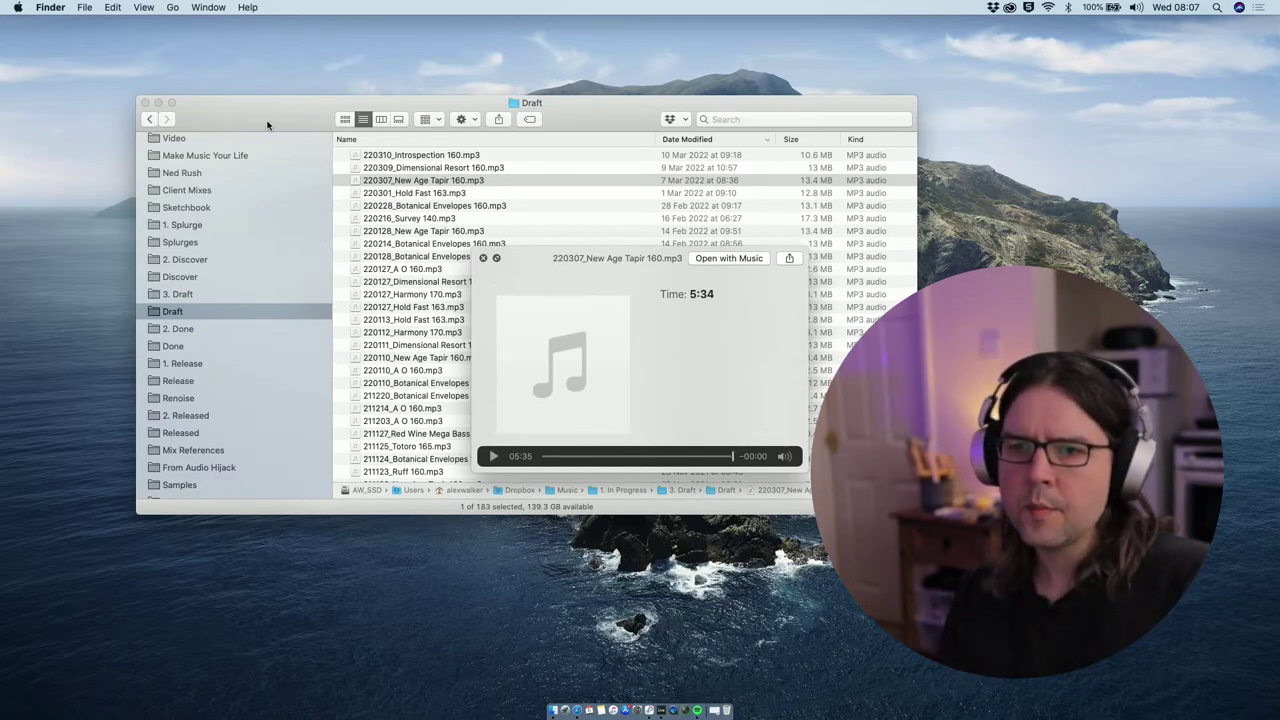
left_click_drag(267, 125, 302, 138)
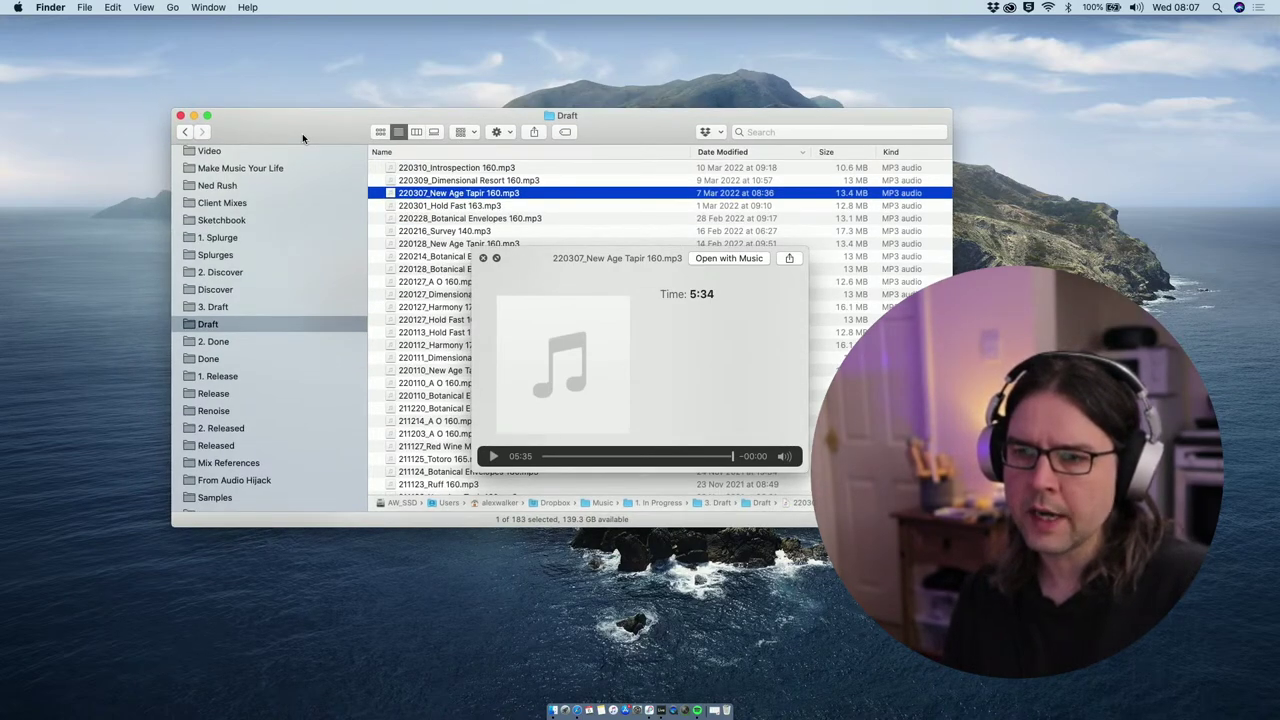
left_click_drag(303, 138, 343, 169)
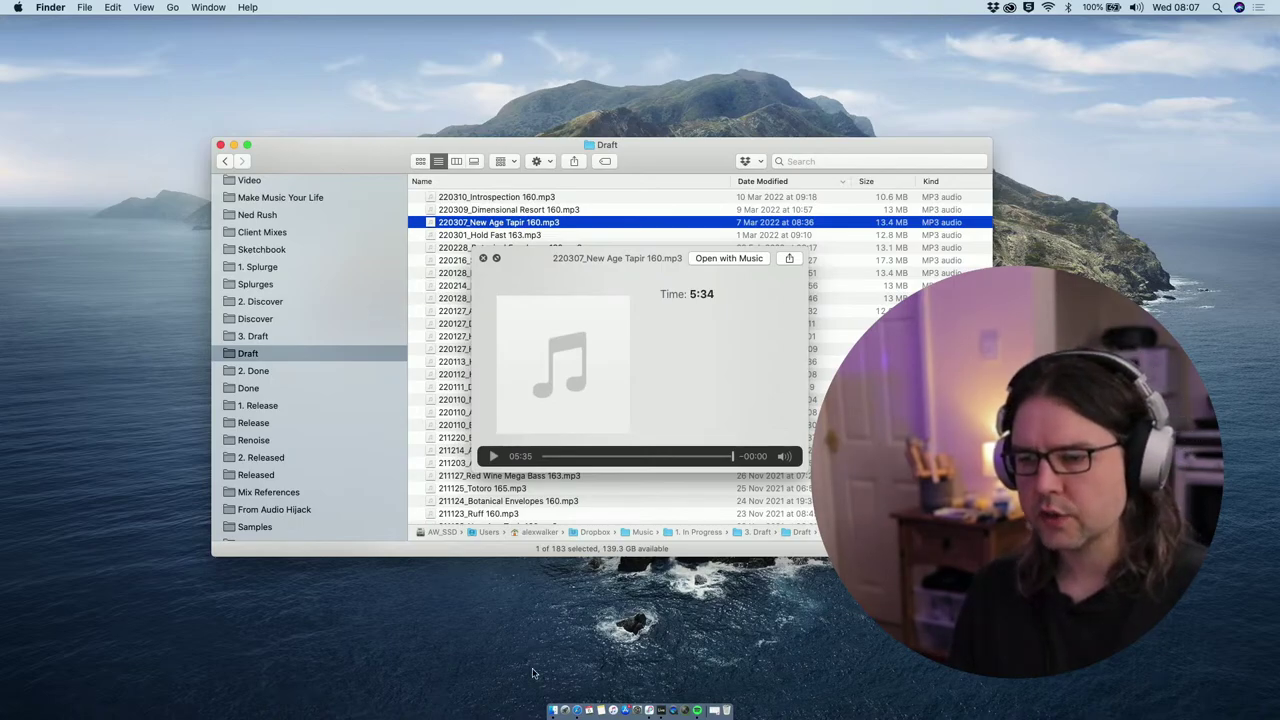
Switch to Ableton Live and play the arrangement from around bar 112.
left_click(660, 710)
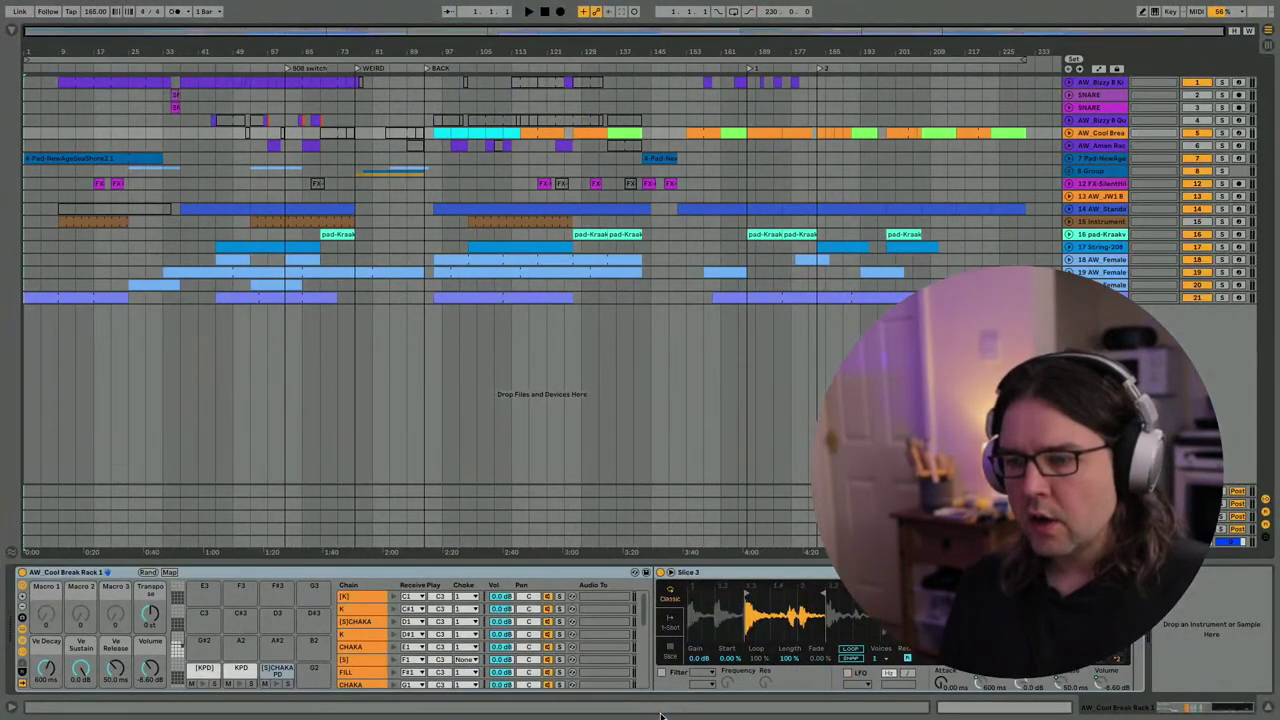
left_click(558, 52)
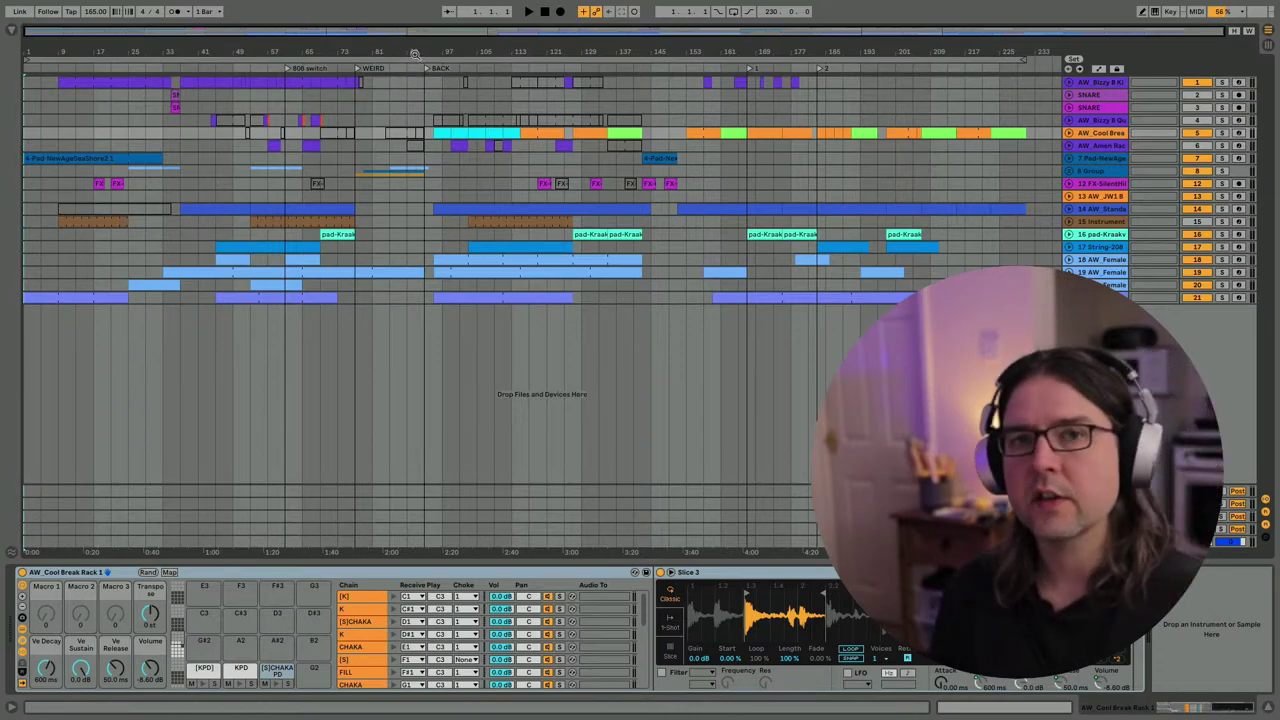
mouse_move(415, 55)
left_mouse_down()
mouse_move(415, 140)
mouse_move(415, 55)
left_mouse_up()
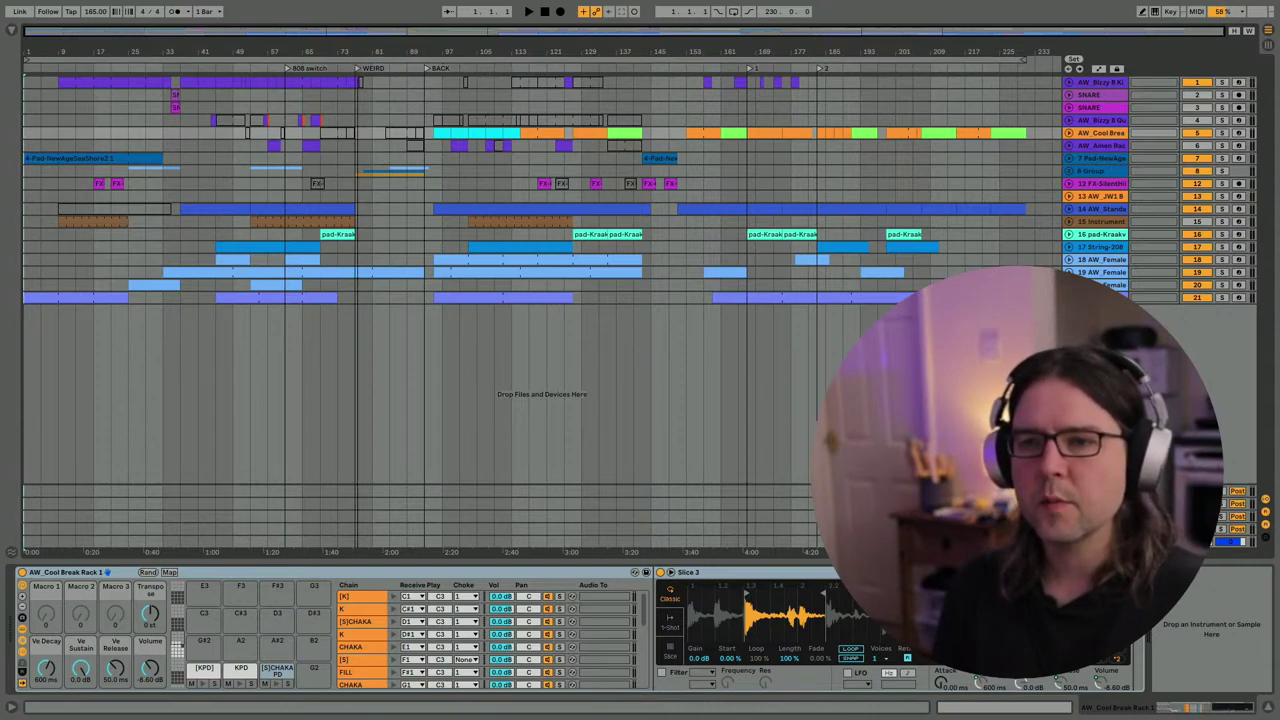
left_click_drag(358, 55, 358, 51)
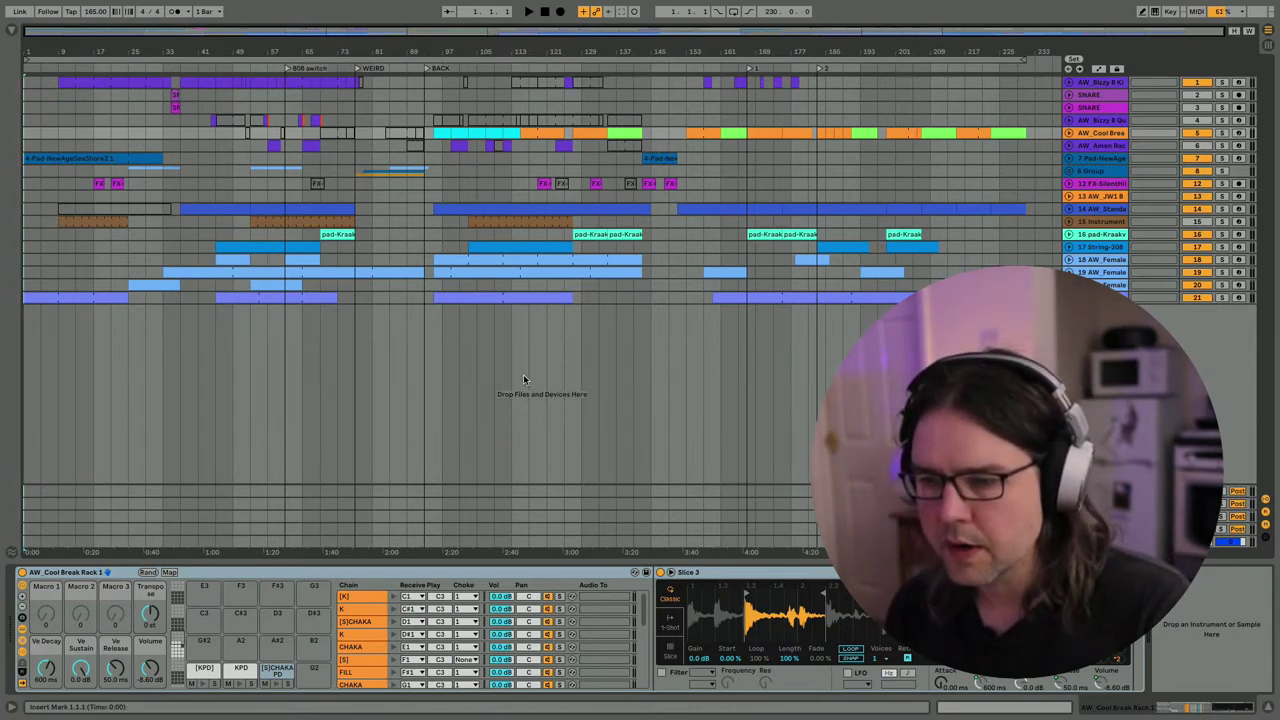
key("ctrl+alt+o")
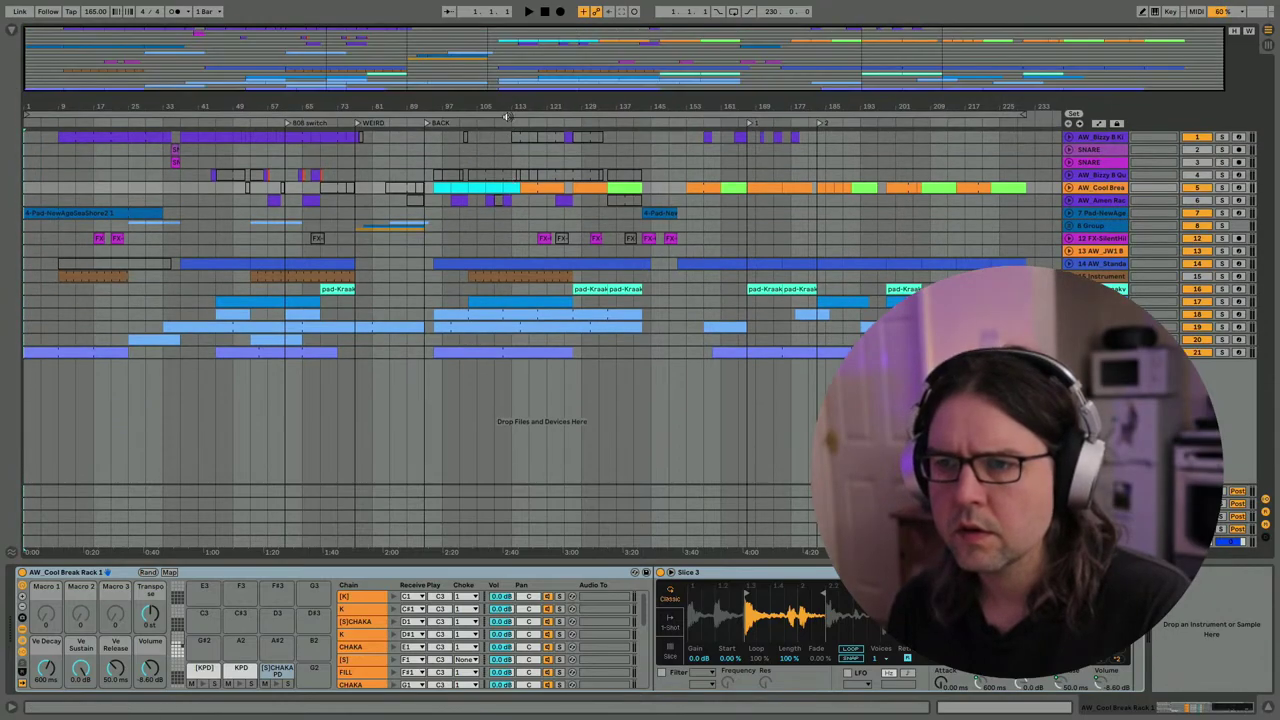
mouse_move(509, 91)
left_mouse_down()
mouse_move(508, 38)
mouse_move(511, 101)
left_mouse_up()
left_click(494, 73)
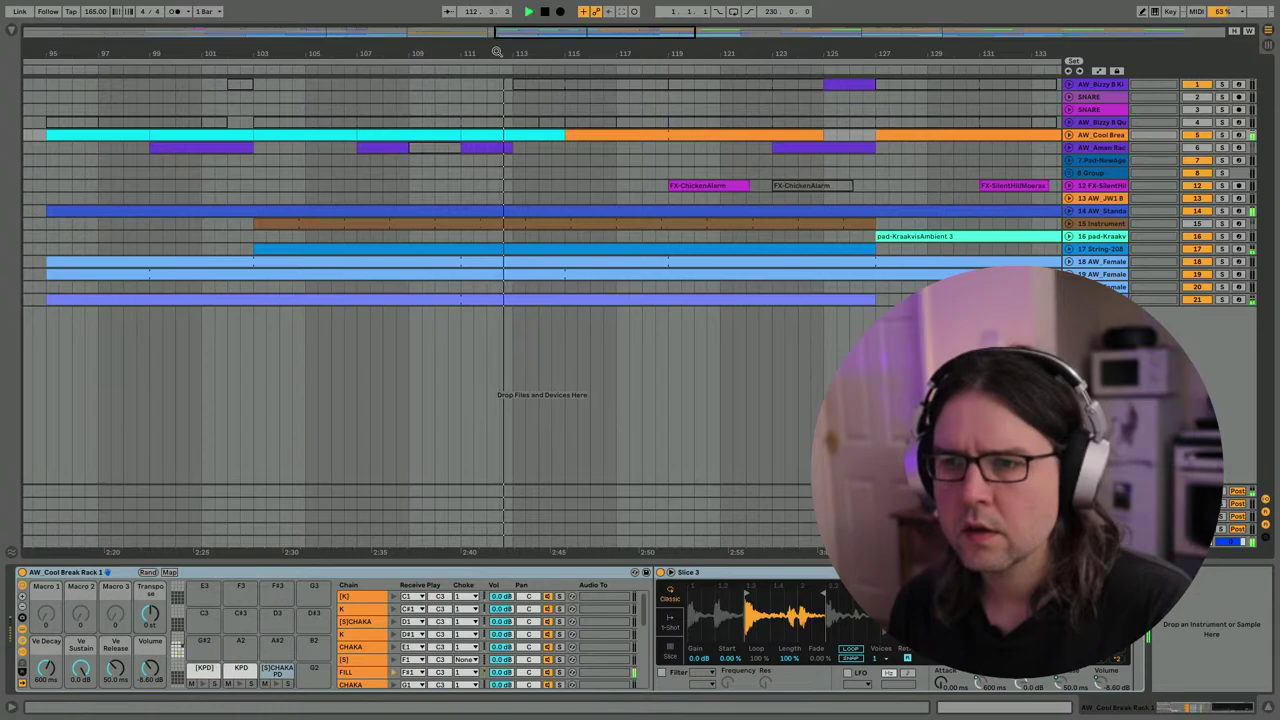
left_click_drag(497, 52, 497, 46)
Raise the system volume and set the audio output device to Livestreaming (2 In, 2 Out).
key("XF86AudioRaiseVolume")
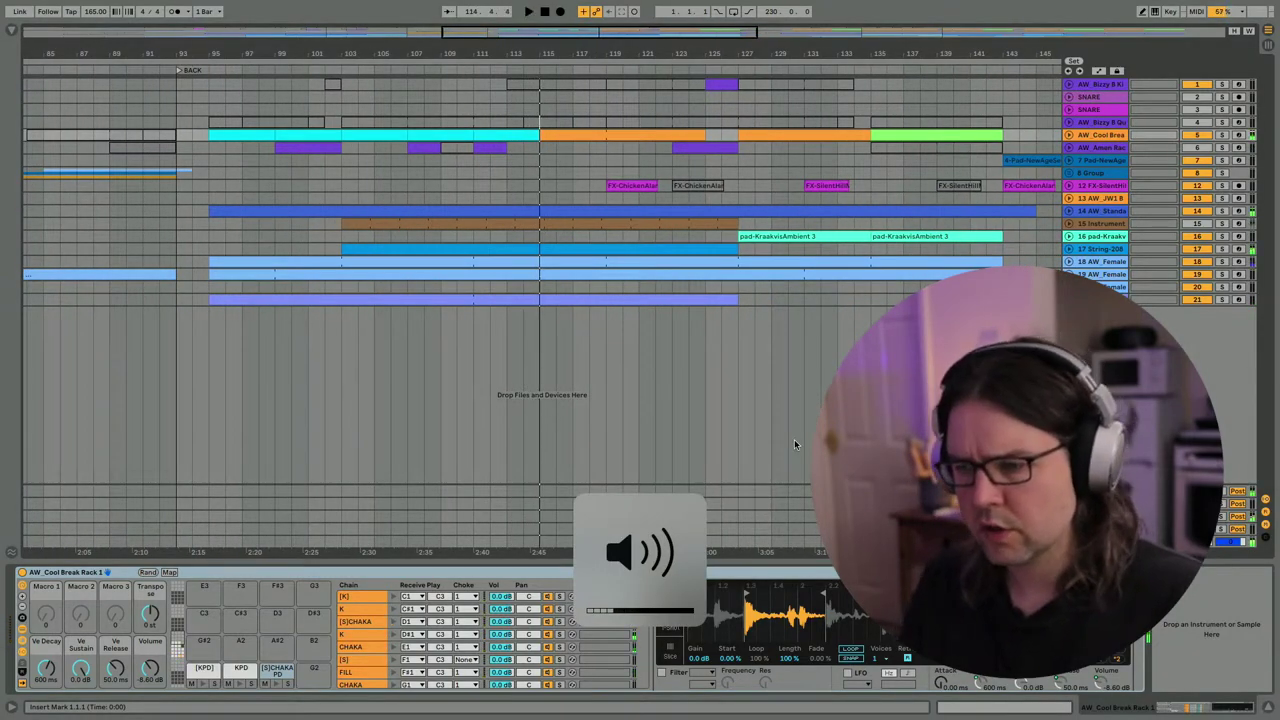
key("super+comma")
left_click(694, 227)
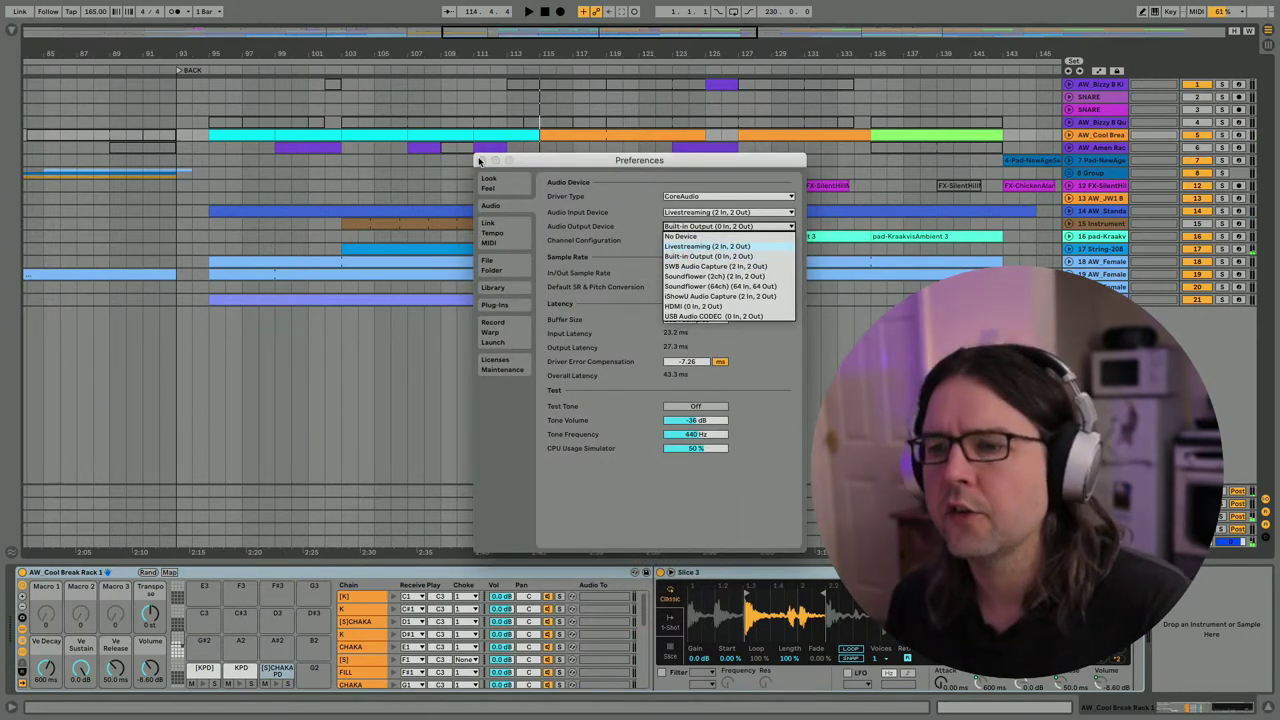
left_click(707, 246)
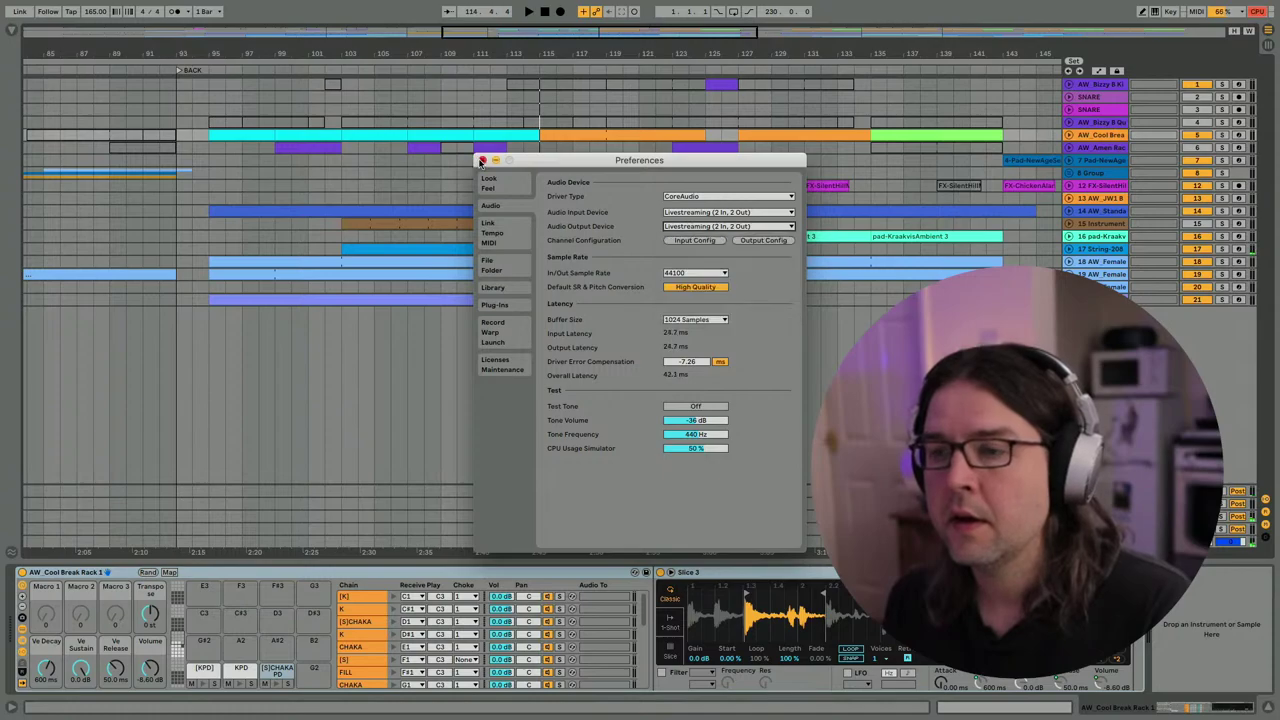
left_click(481, 160)
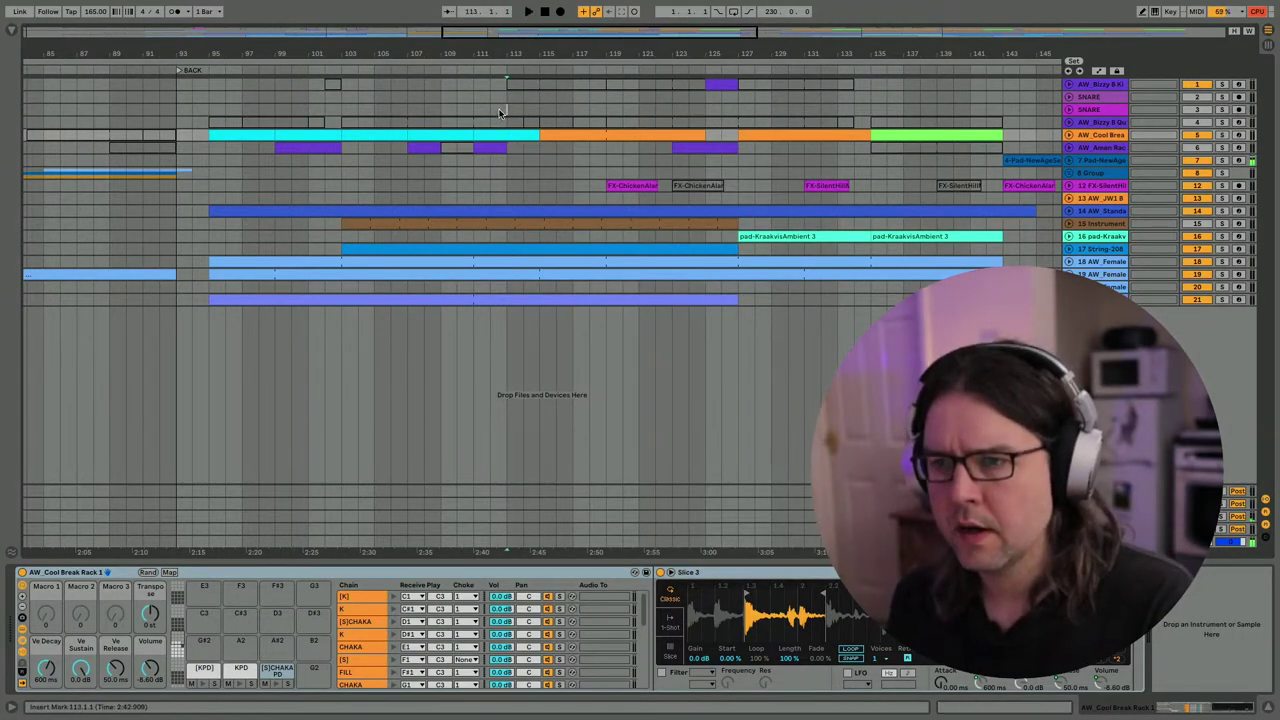
Play the arrangement from bar 113 and unfold the AW_Cool Break track to show its clip contents.
left_click(503, 112)
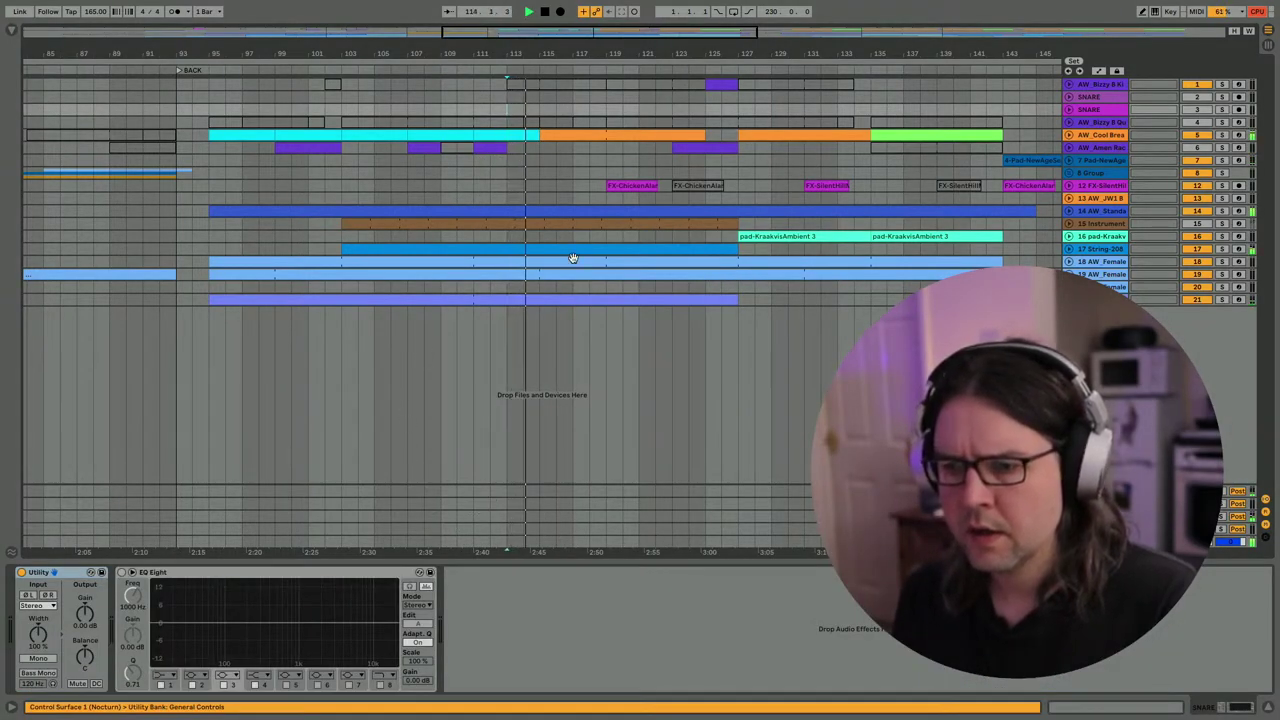
left_click(1070, 135)
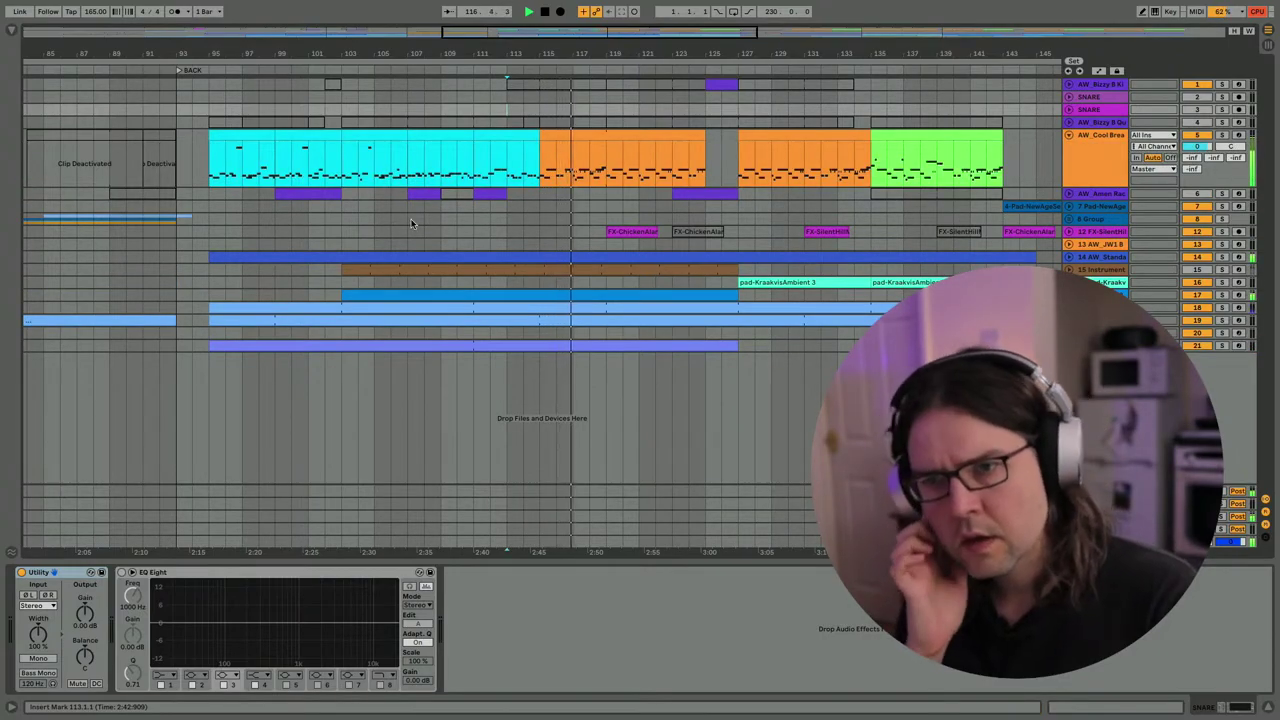
left_click_drag(411, 54, 487, 54)
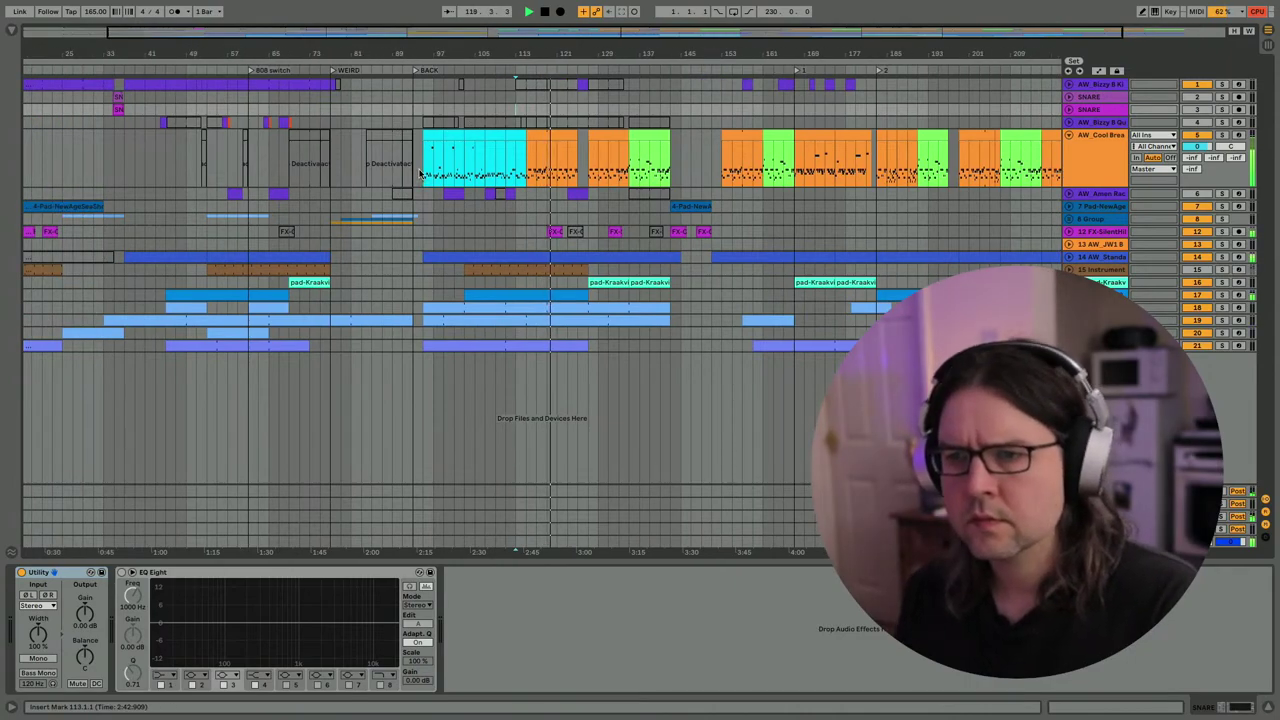
Audition the cyan break clips on the AW_Cool Break track from bar 95 and raise the system volume.
left_click(421, 173)
left_click_drag(421, 173, 526, 174)
key("space")
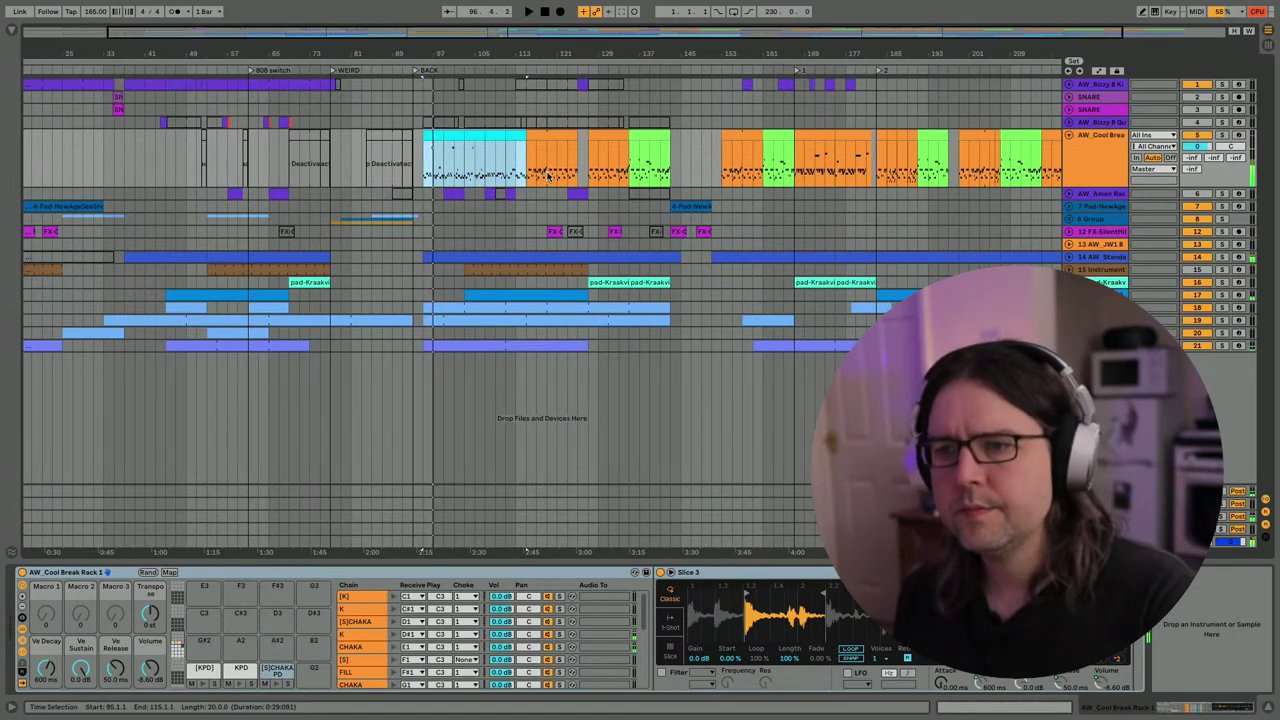
left_click(548, 176)
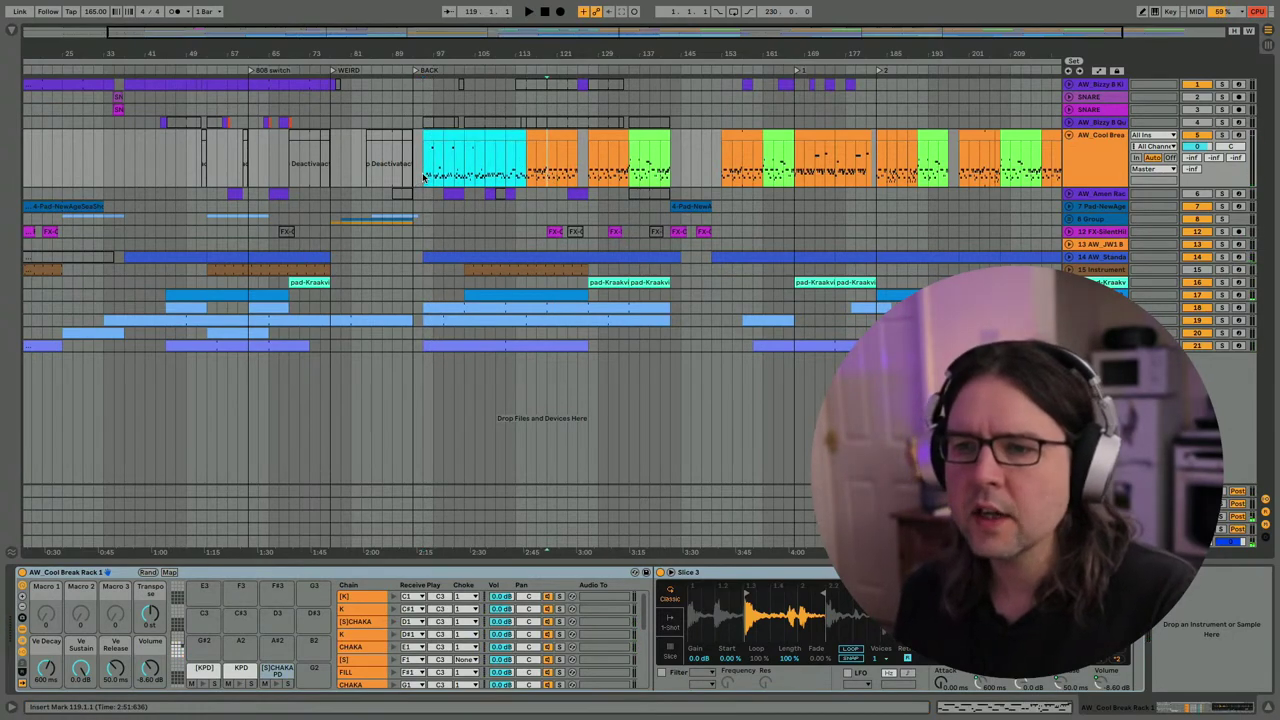
key("XF86AudioRaiseVolume")
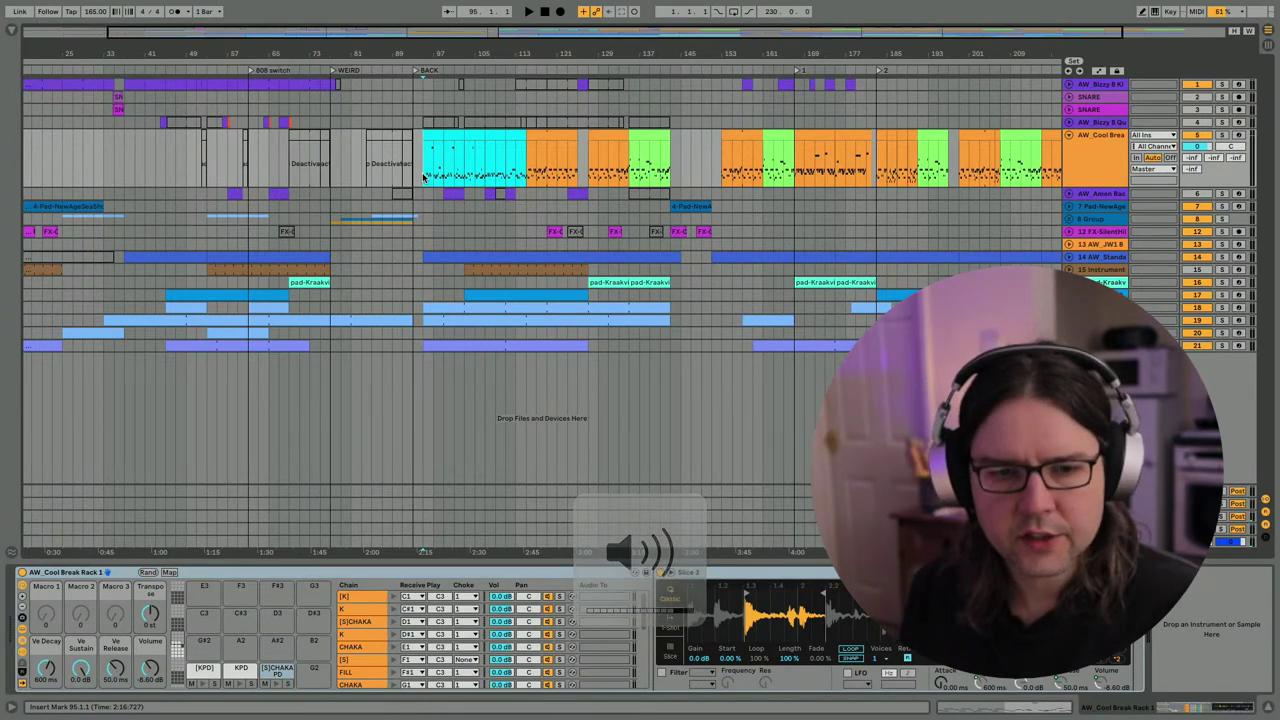
key("space")
key("space")
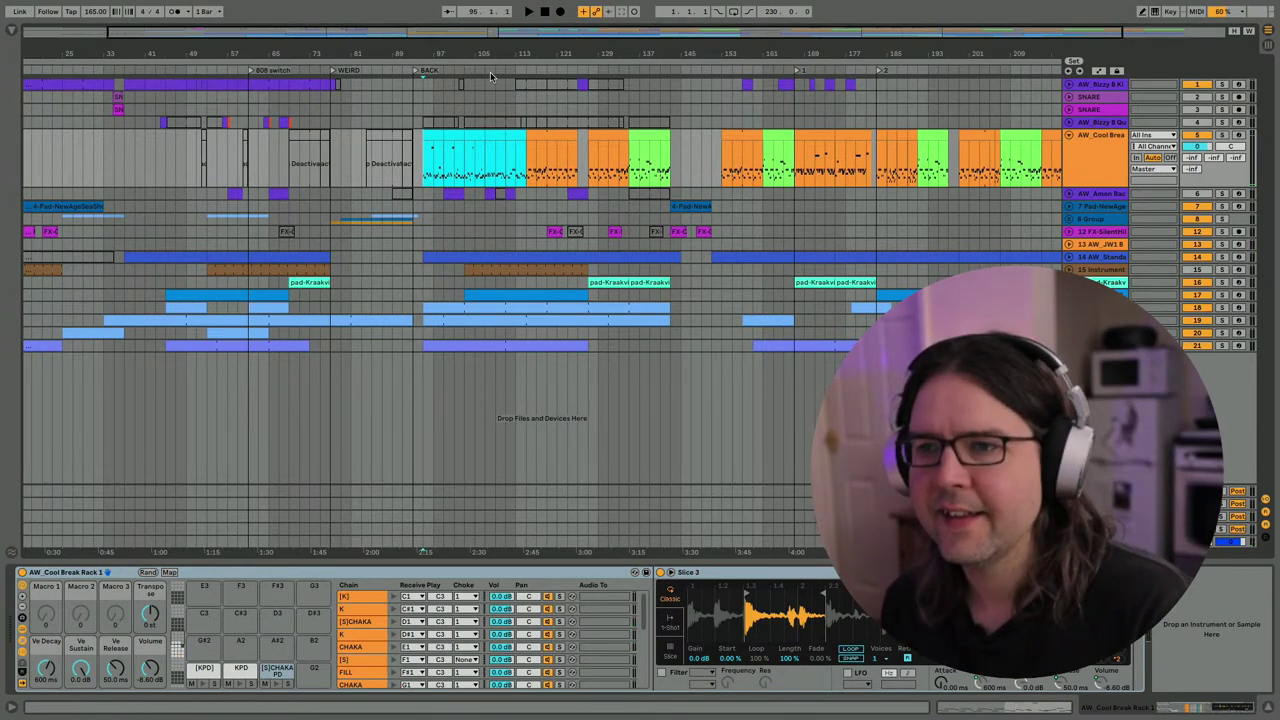
Increase the AW_Cool Break track's height so the notes in its clips are easier to compare.
left_click_drag(505, 51, 544, 64)
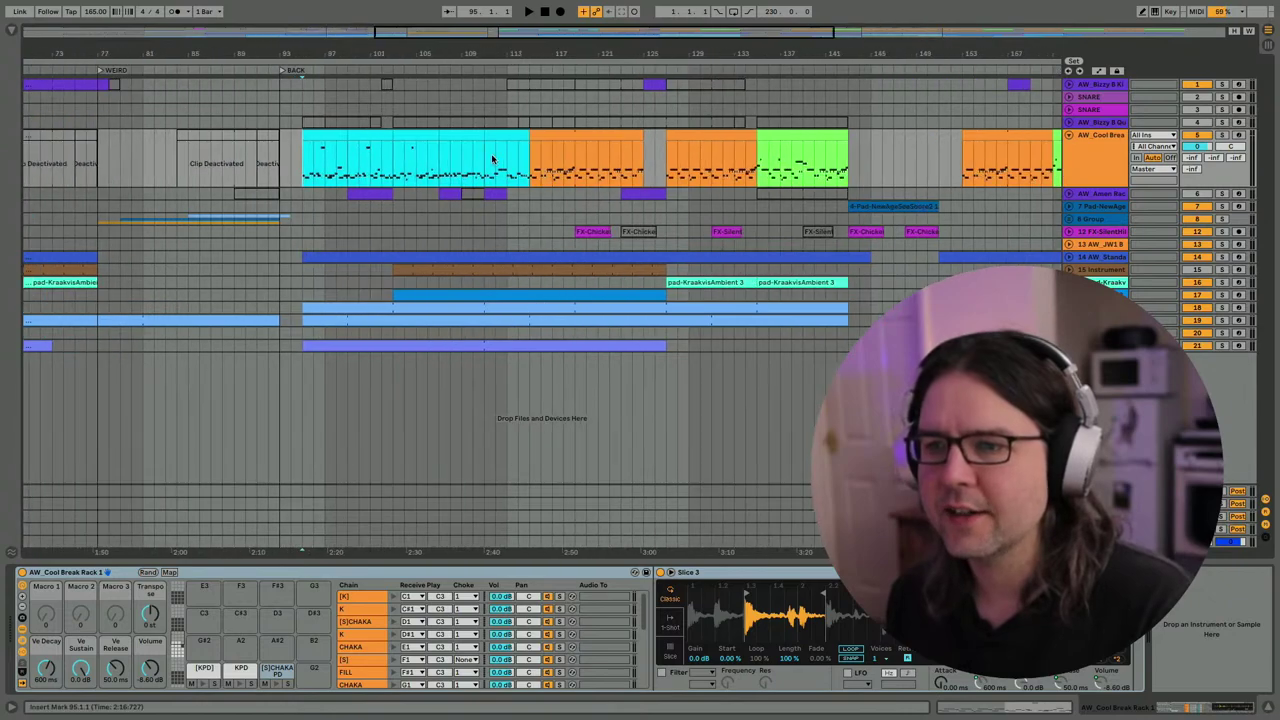
scroll(493, 160, "right", 1)
left_click(1104, 180)
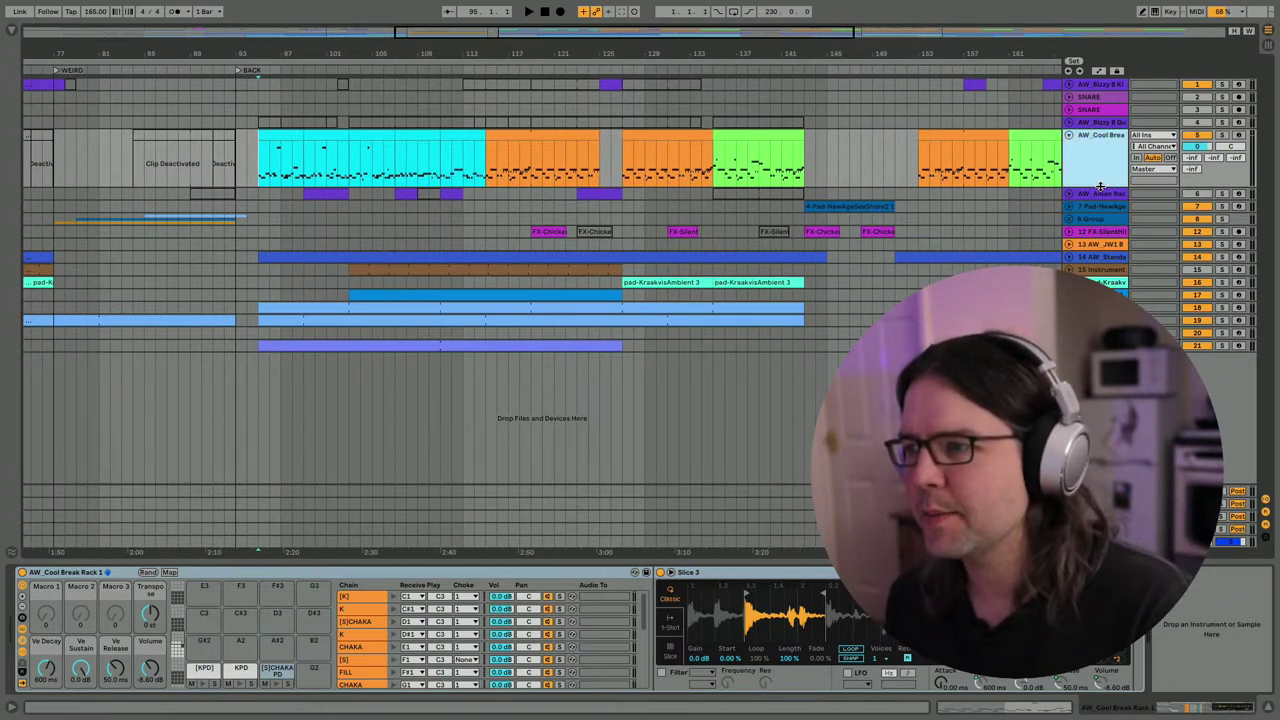
left_click_drag(1100, 187, 1097, 223)
left_click_drag(912, 54, 912, 44)
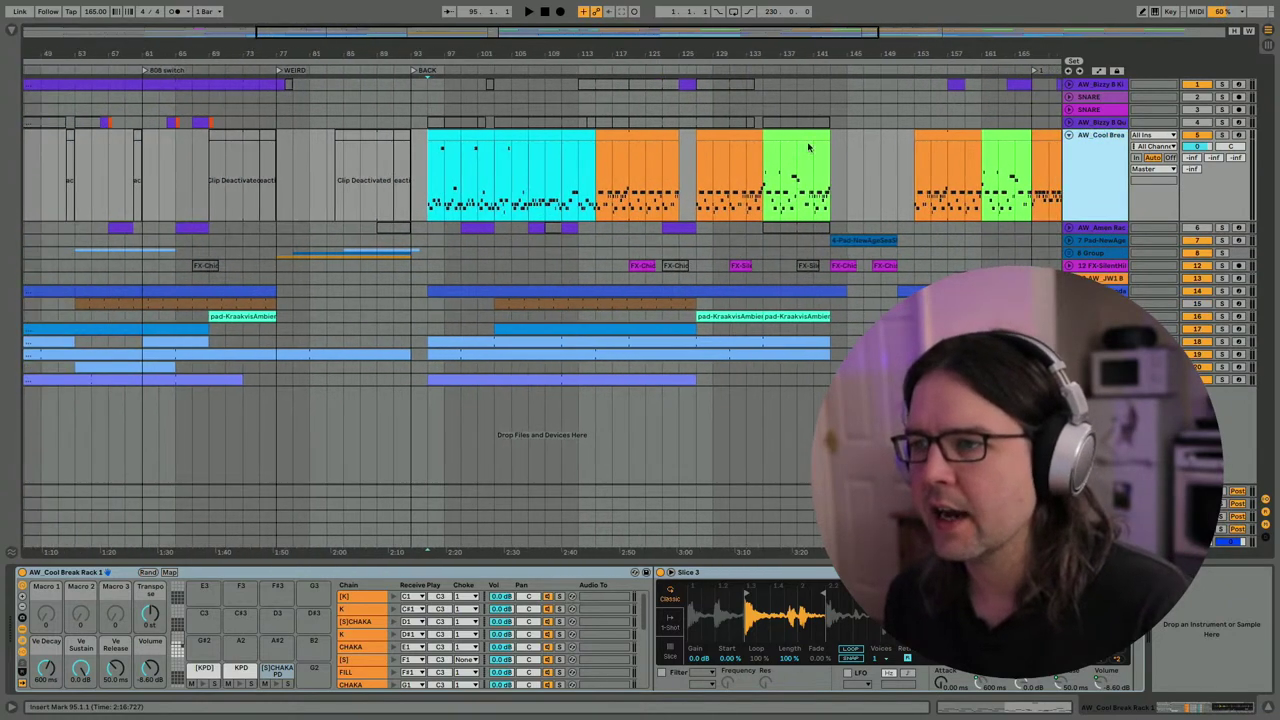
scroll(810, 146, "right", 4)
left_click_drag(733, 54, 733, 46)
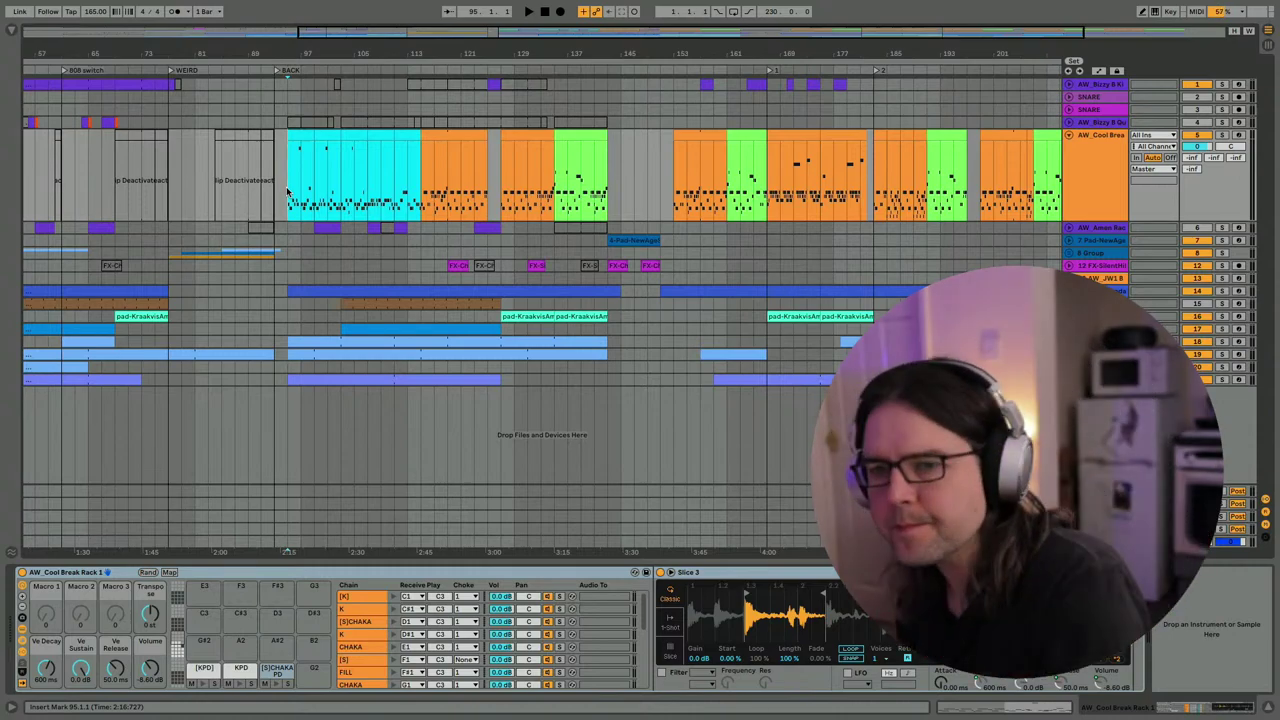
Copy the cyan break clips between bars 95 and 115, paste them at bar 119 on the AW_Cool Break track, and play the result.
key("space")
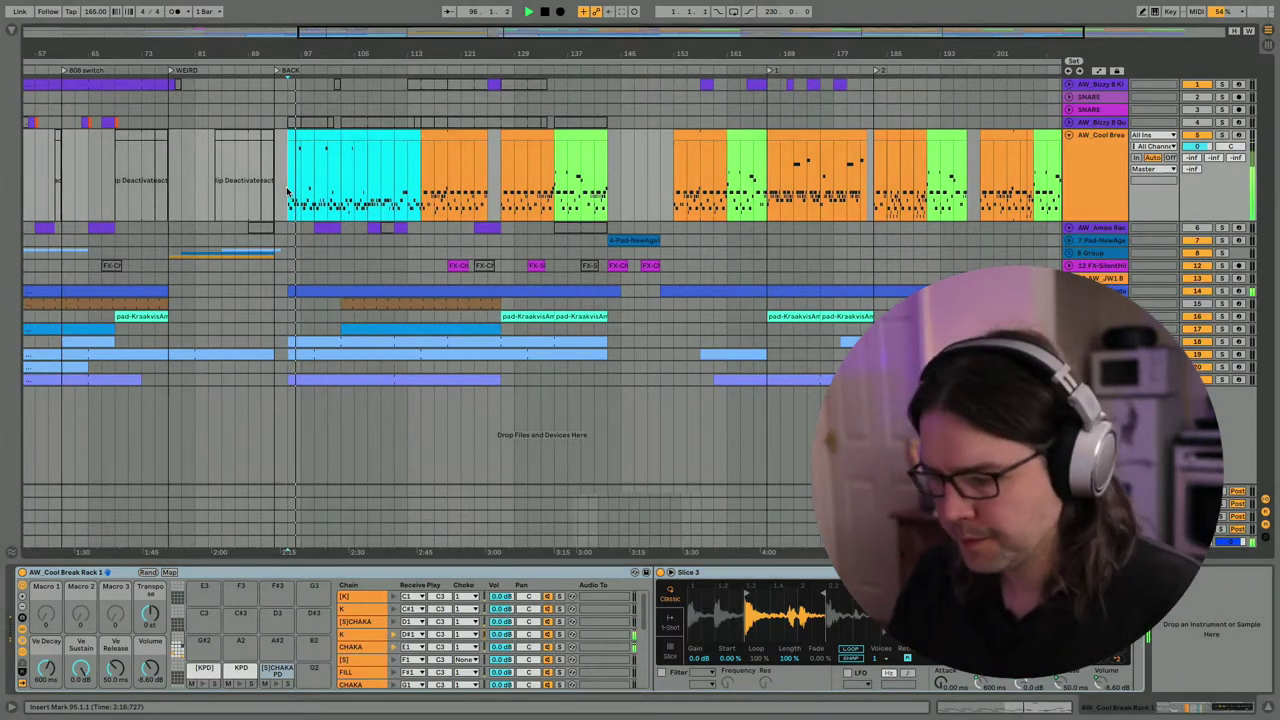
key("XF86AudioRaiseVolume")
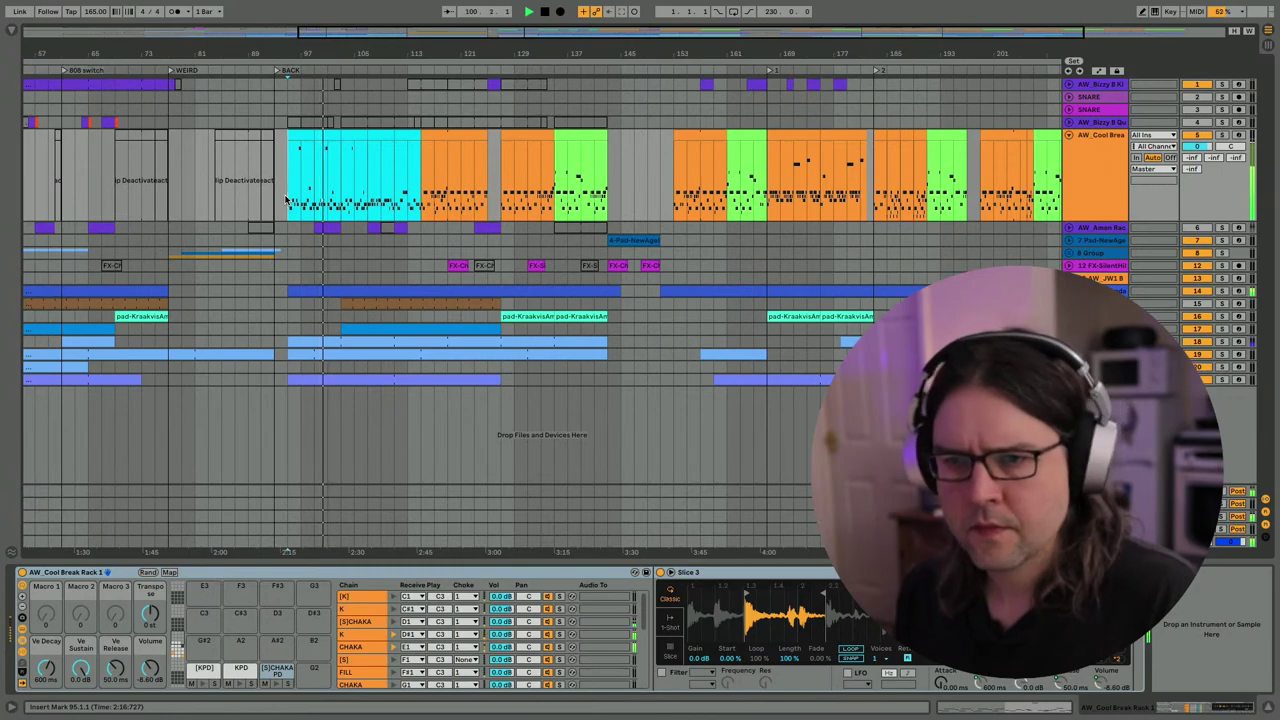
left_click_drag(286, 200, 420, 187)
left_click(447, 181)
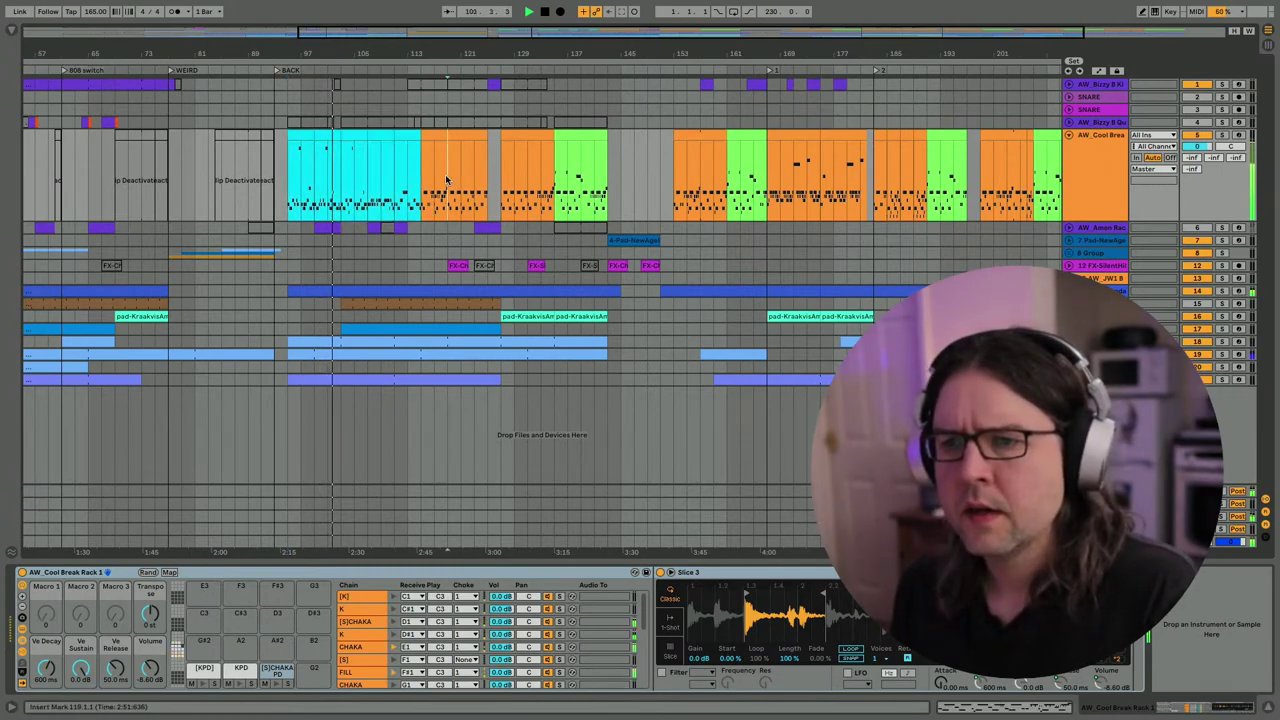
key("ctrl+v")
key("space")
key("space")
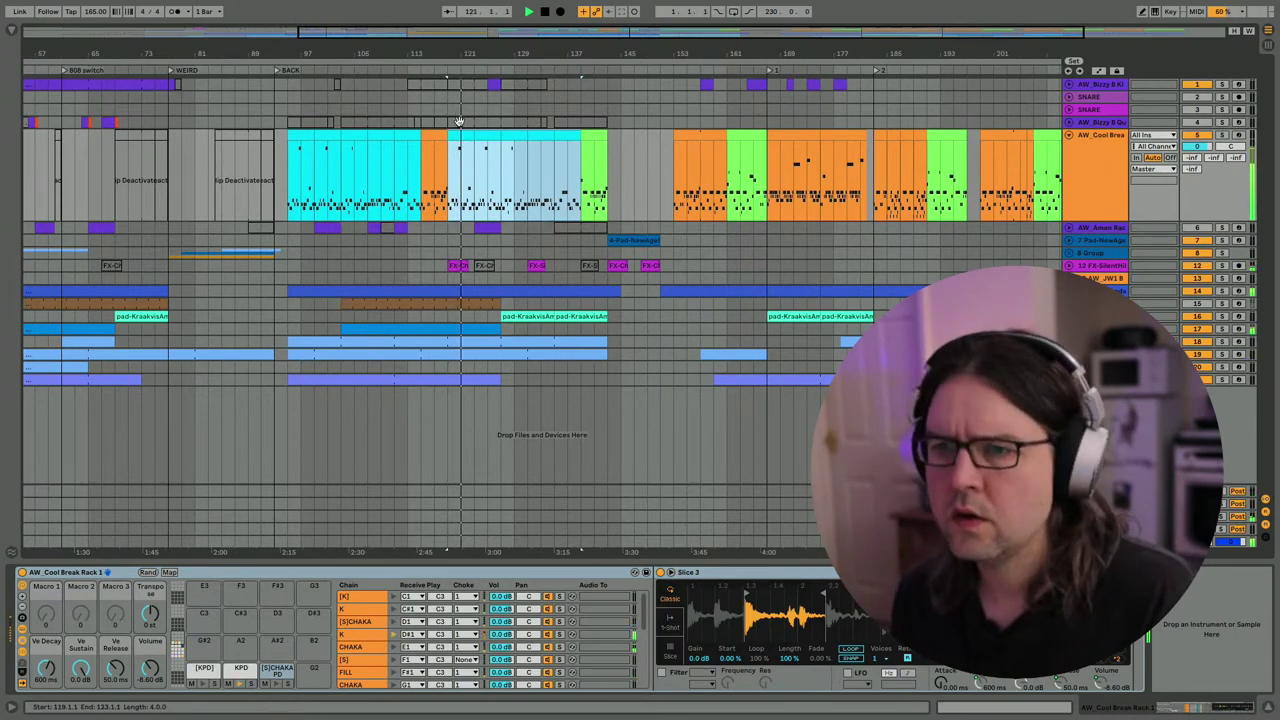
Open the pasted break clip at bar 119 and enlarge its note editor to full height with a shorter velocity lane.
double_click(461, 165)
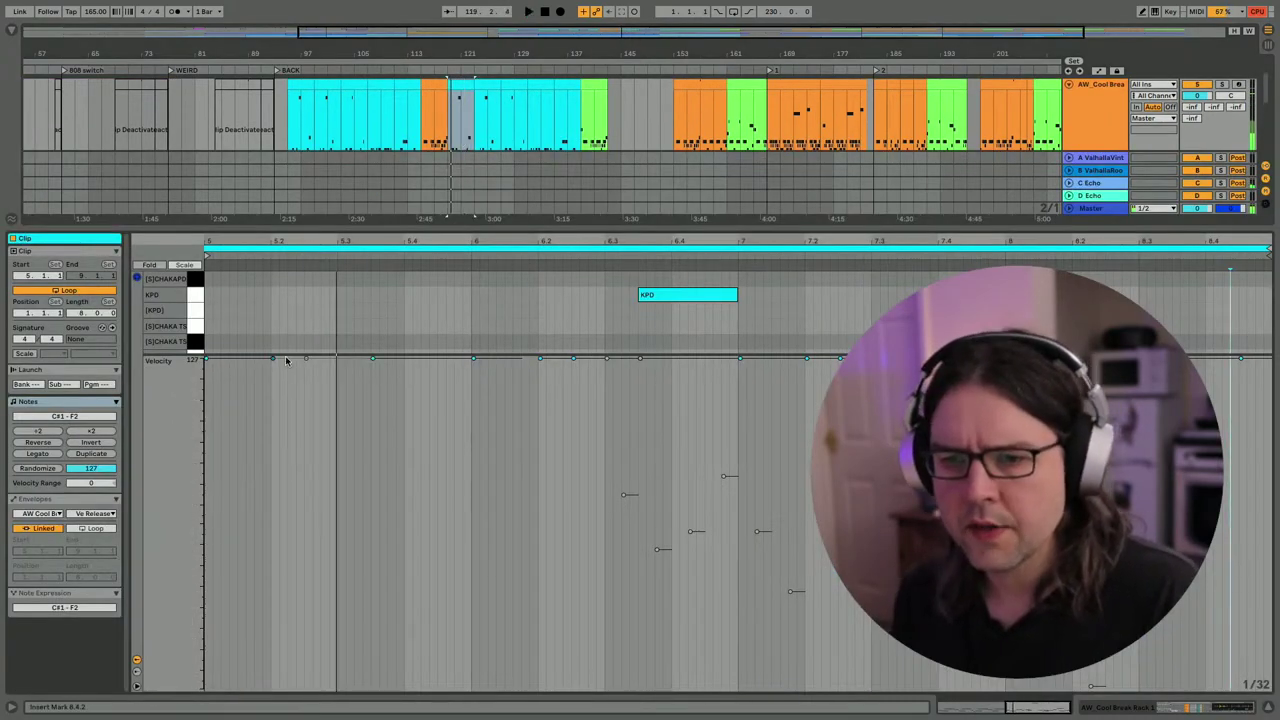
left_click_drag(286, 353, 286, 570)
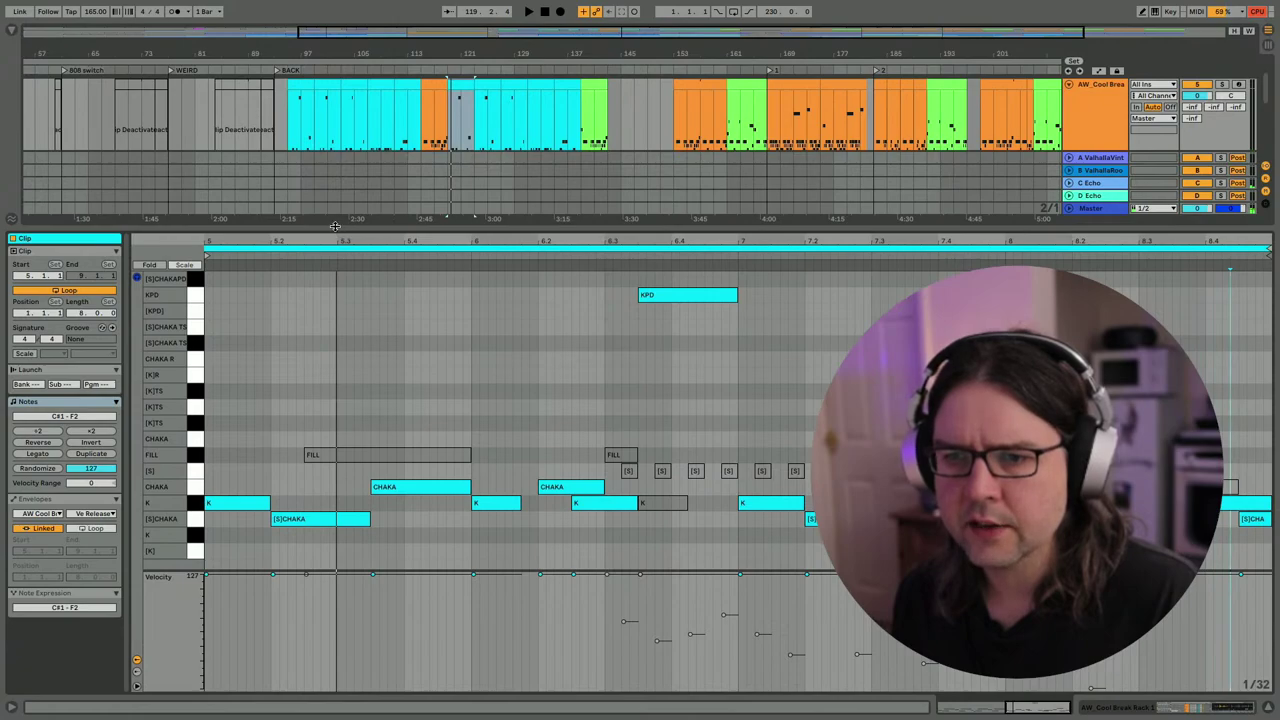
left_click_drag(335, 228, 357, 22)
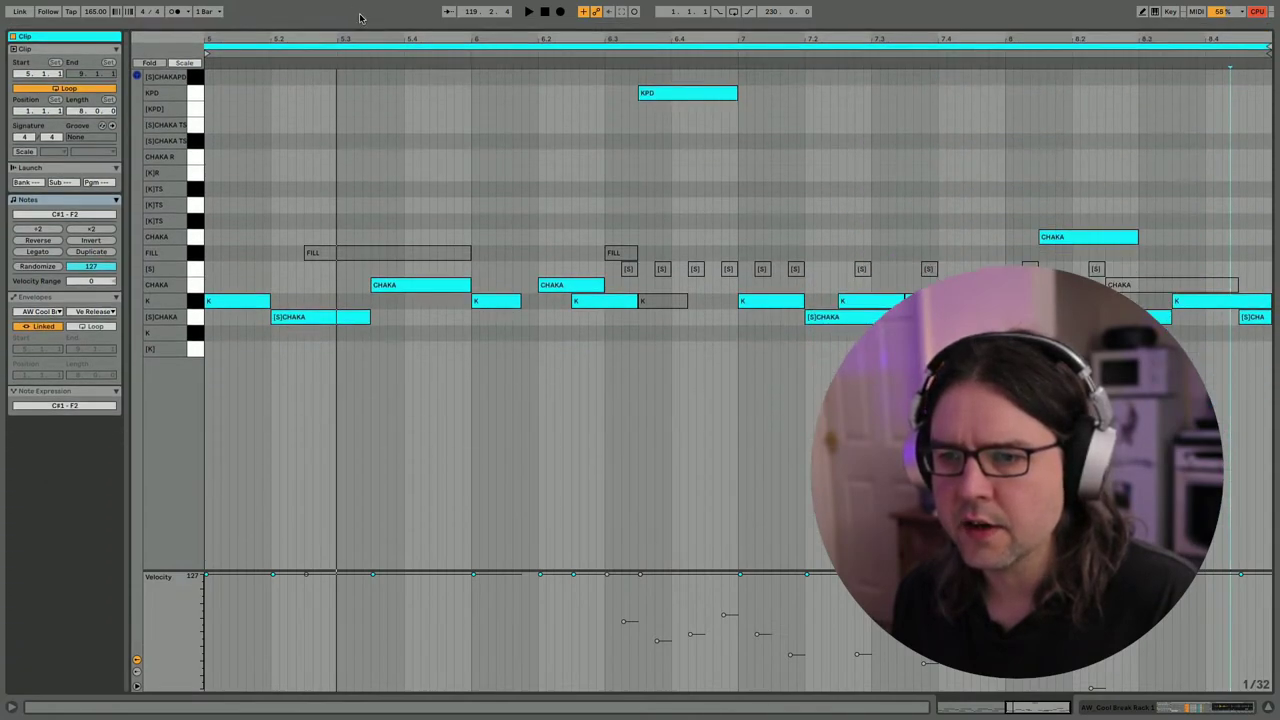
Add a K note (D#1) at 5.3.1 with length 0.0.2 to the break clip and play it.
key("space")
scroll(317, 327, "left", 5)
key("space")
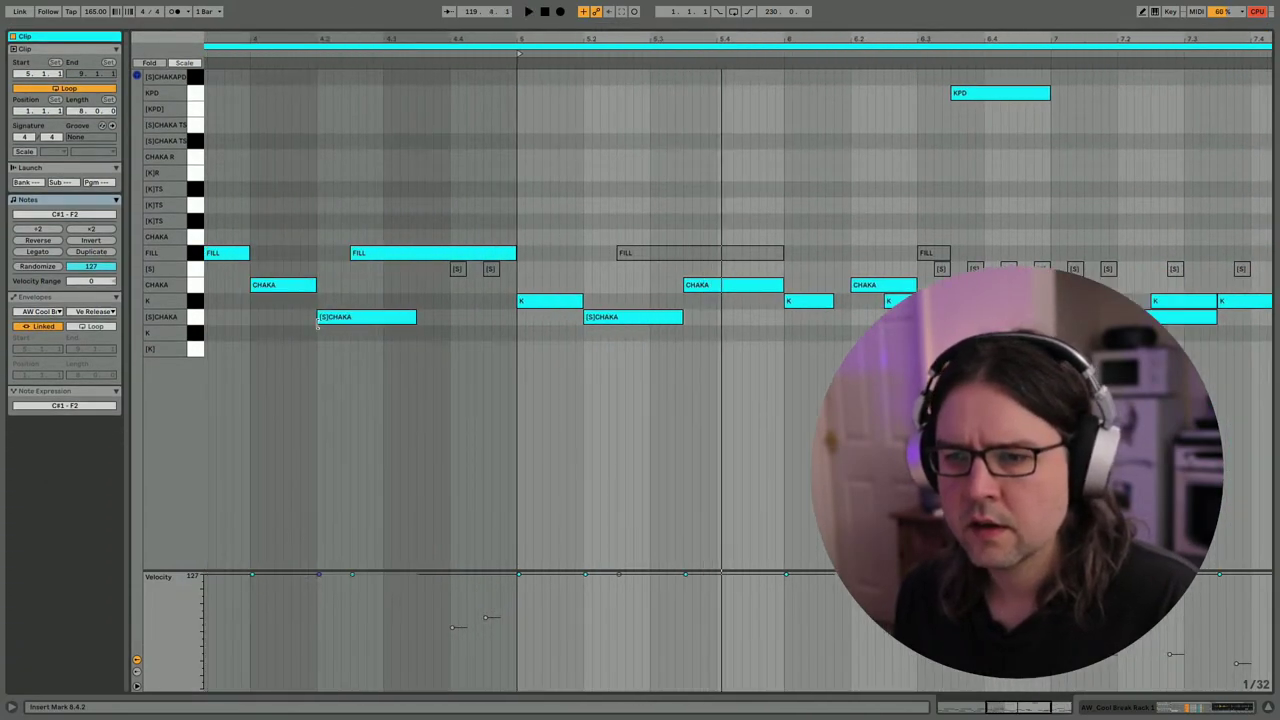
key("space")
scroll(317, 327, "right", 3)
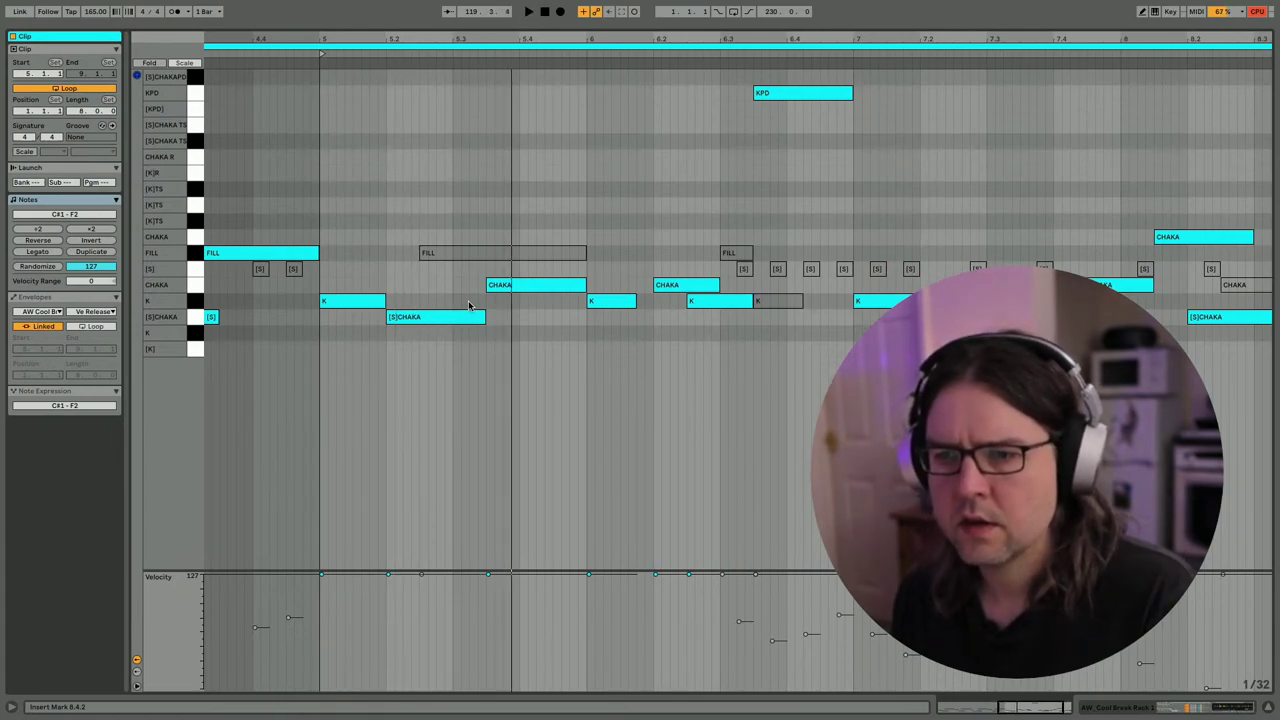
double_click(460, 300)
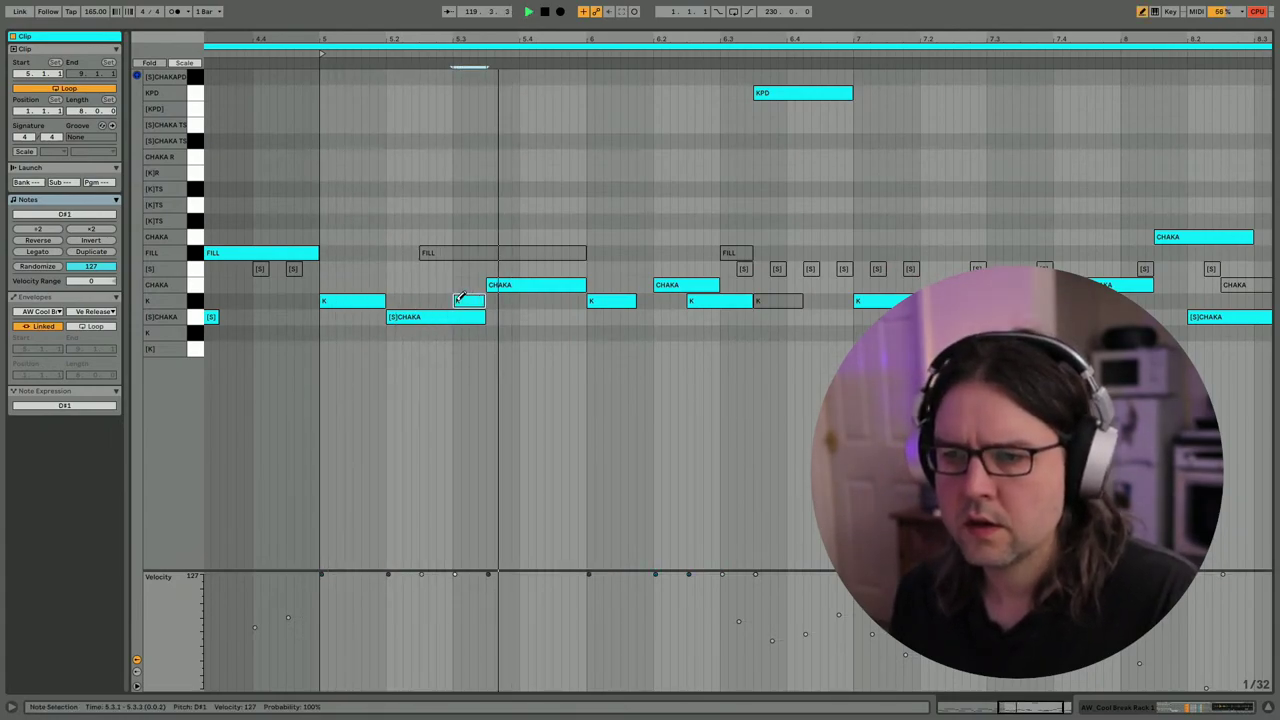
key("space")
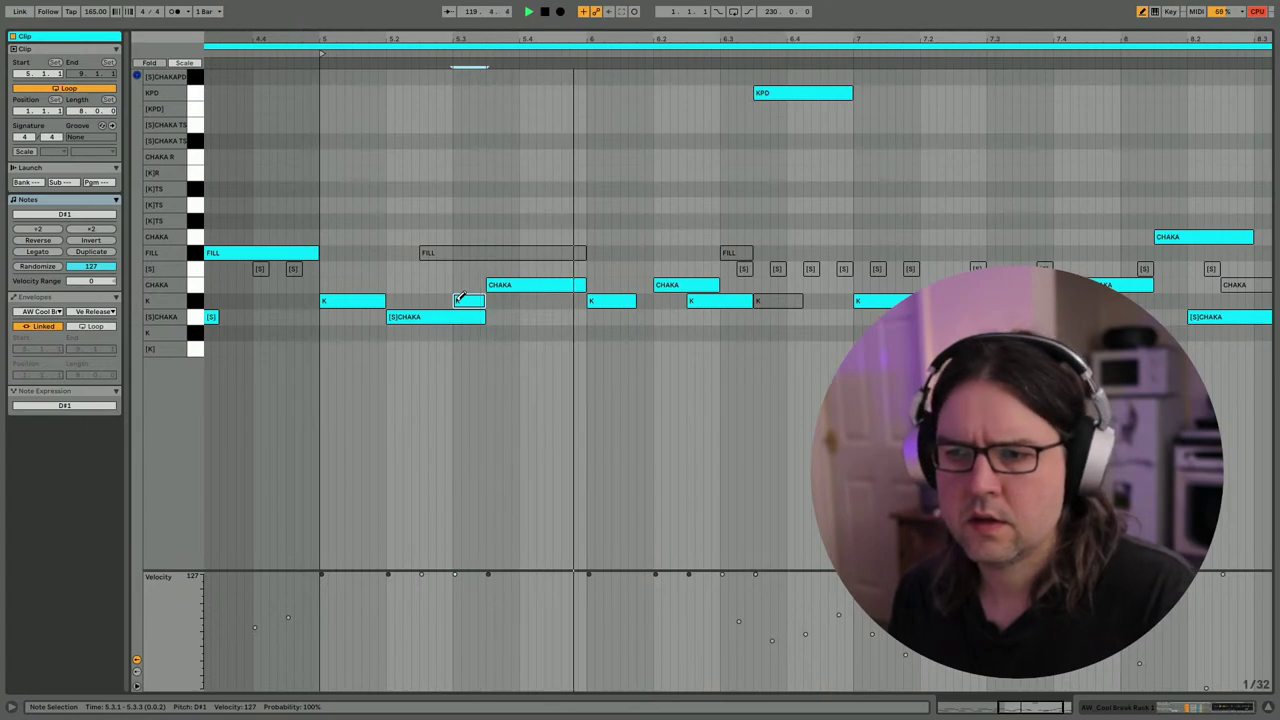
Add a K note (D#1) at 6.1.3 with length 0.0.2 to the break clip.
double_click(641, 301)
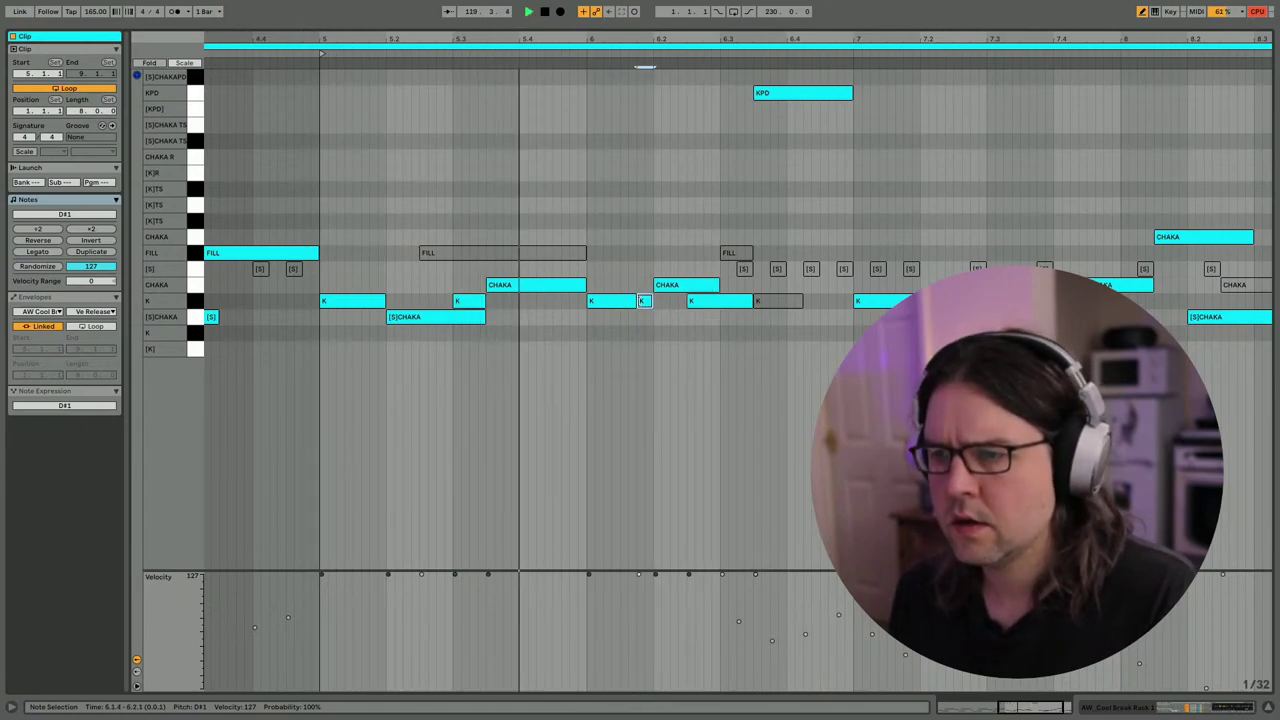
key("Left")
key("Left")
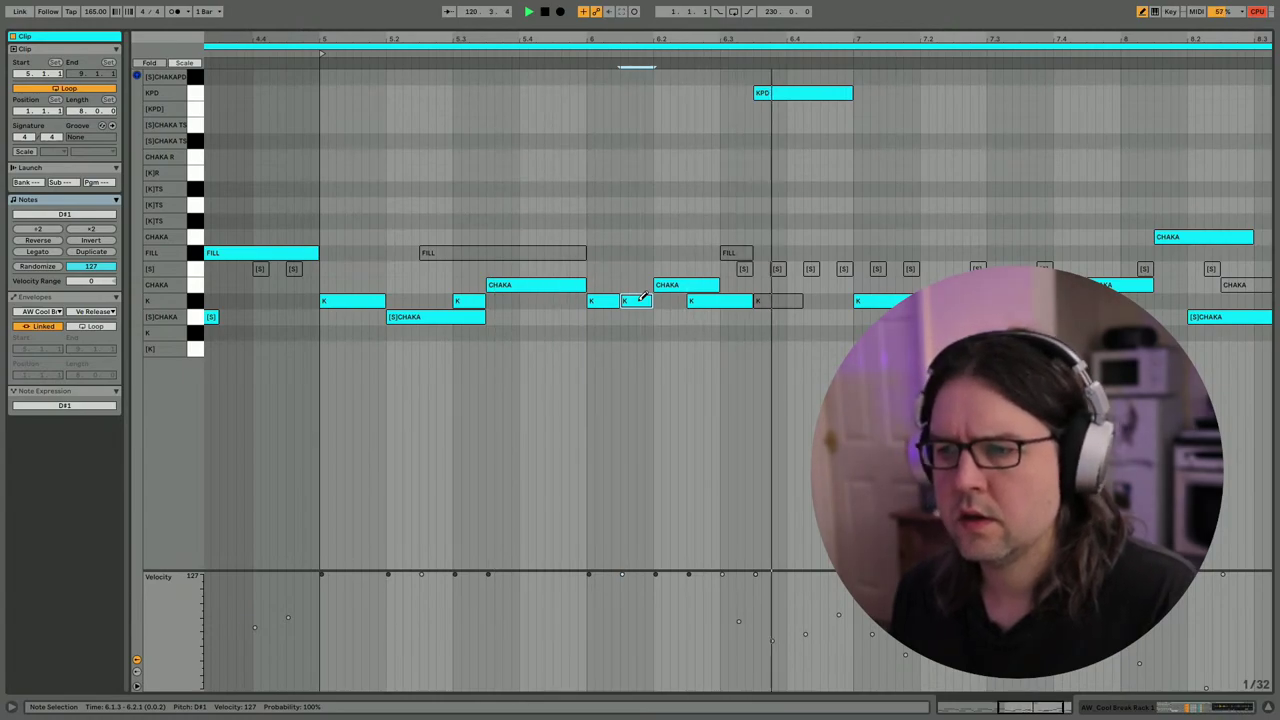
key("b")
Move the KPD note at 6.3.3 down to the CHAKA R row (C2) while auditioning the slices.
left_click(766, 98)
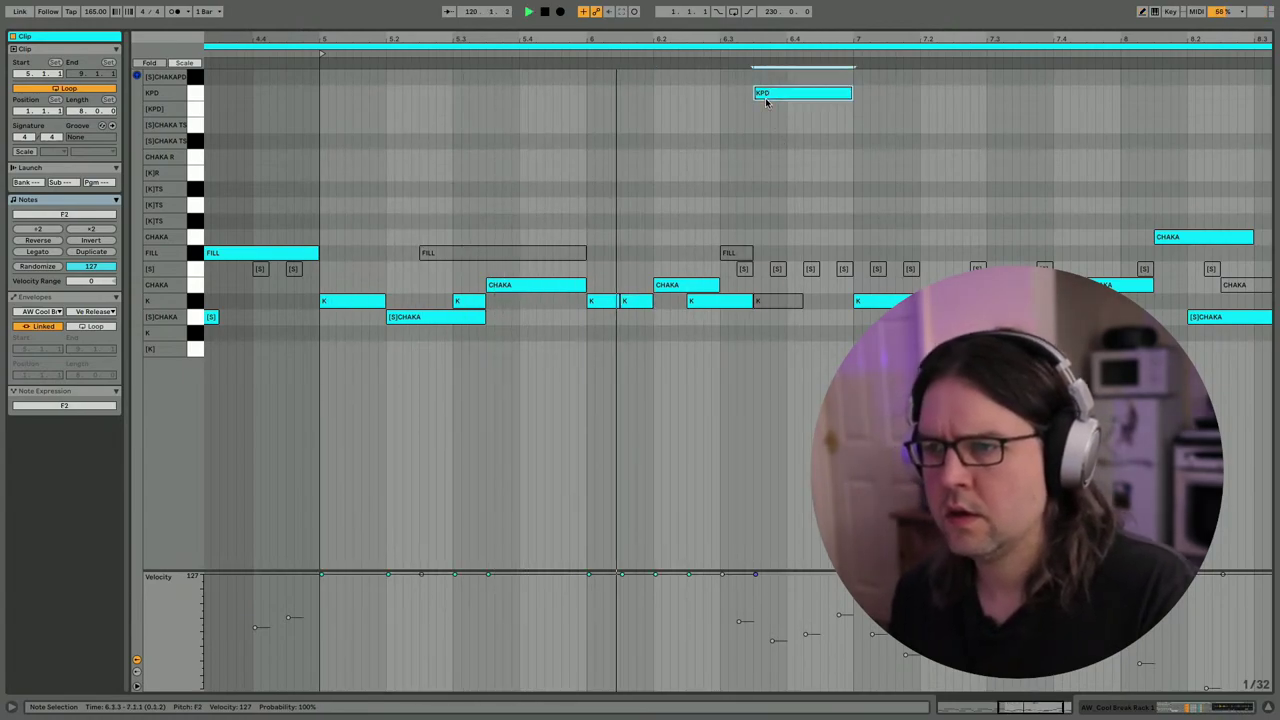
key("Down")
key("Down")
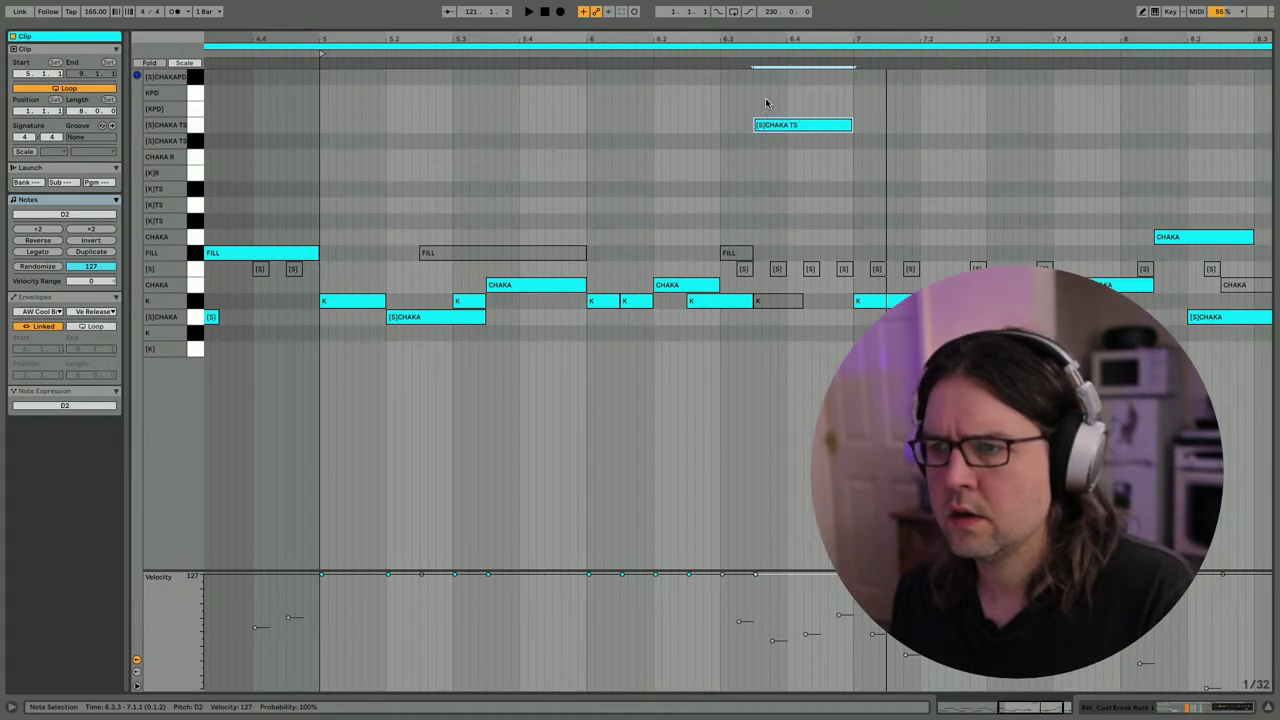
key("Down")
key("Down")
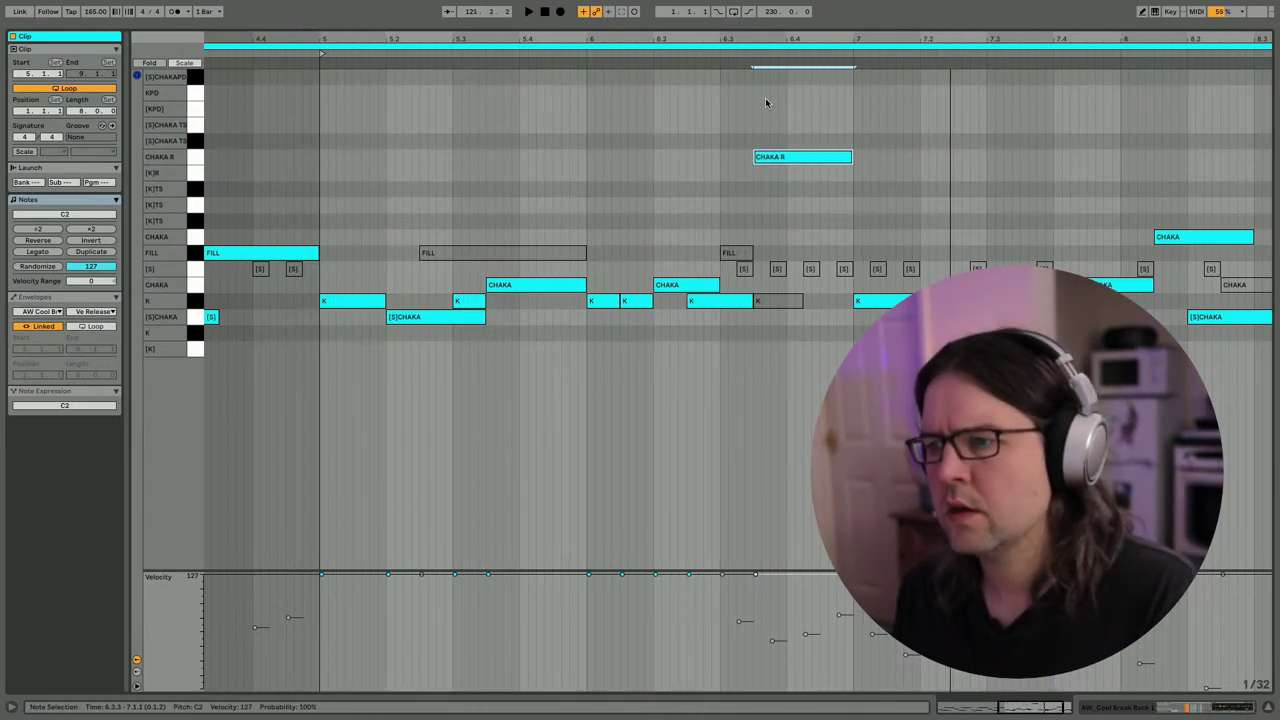
Draw a roll of short [S] notes (F1) from 6.4.1 to 7.1.1 and ramp their velocities upward from about 5 to 97.
key("b")
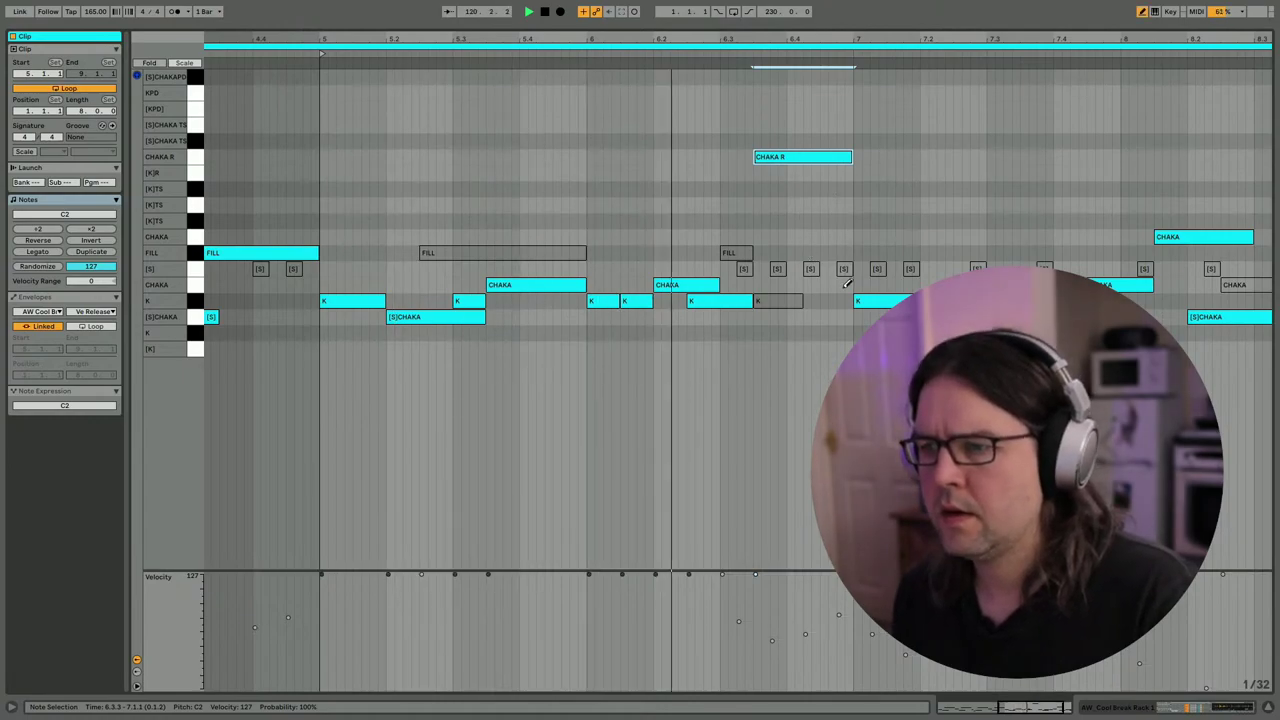
scroll(780, 283, "right", 2)
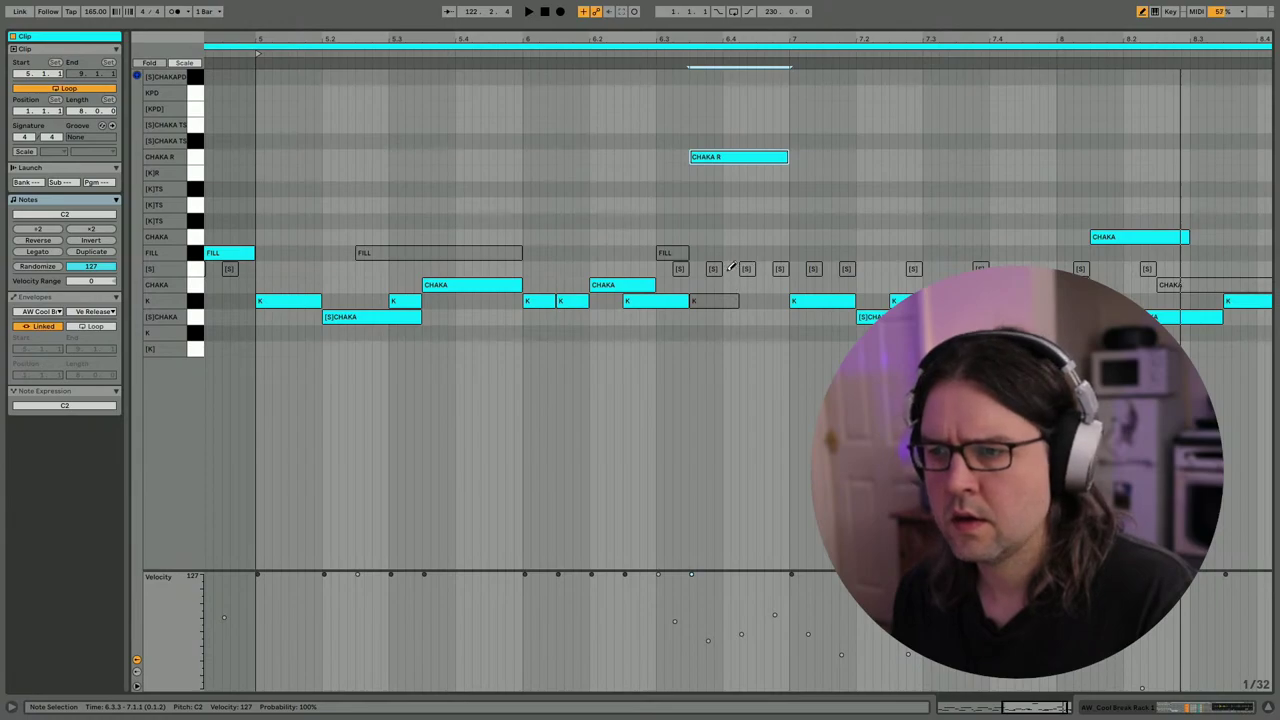
left_click(728, 268)
left_click_drag(731, 267, 780, 265)
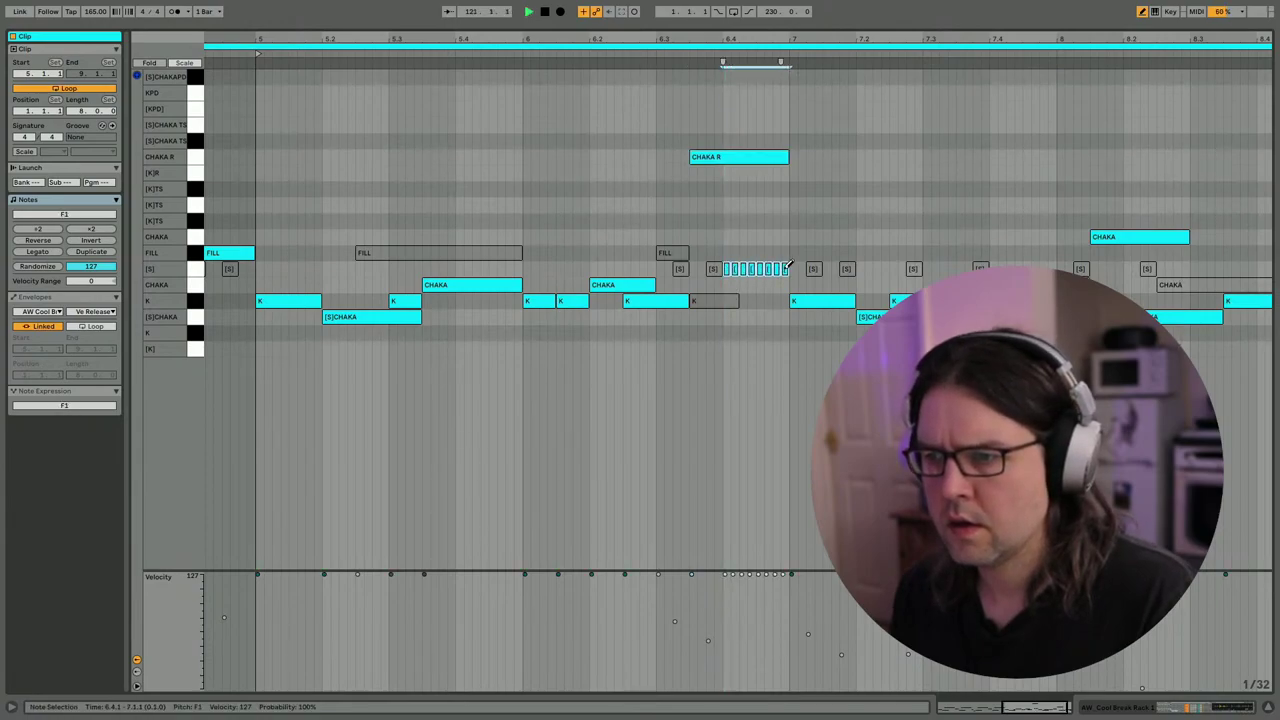
left_click_drag(726, 683, 794, 614)
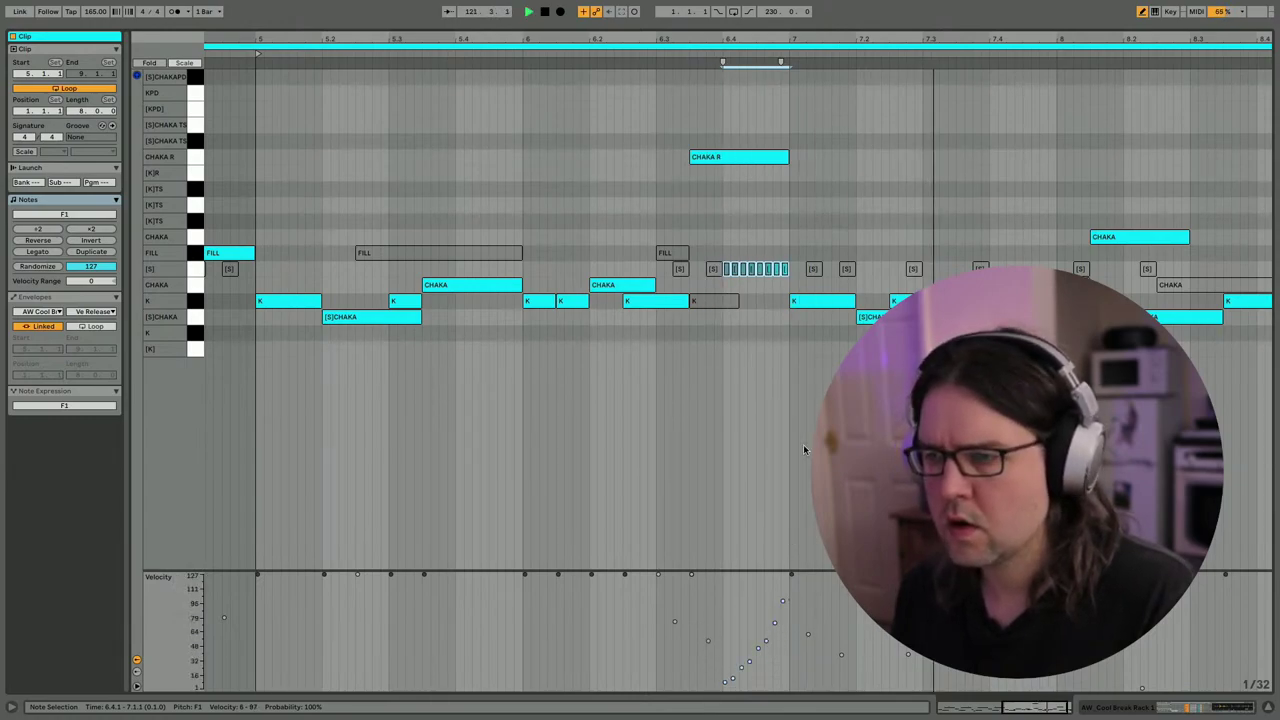
Deactivate the [S]CHAKA note (D1) at 7.2.1.
key("b")
left_click_drag(810, 252, 847, 280)
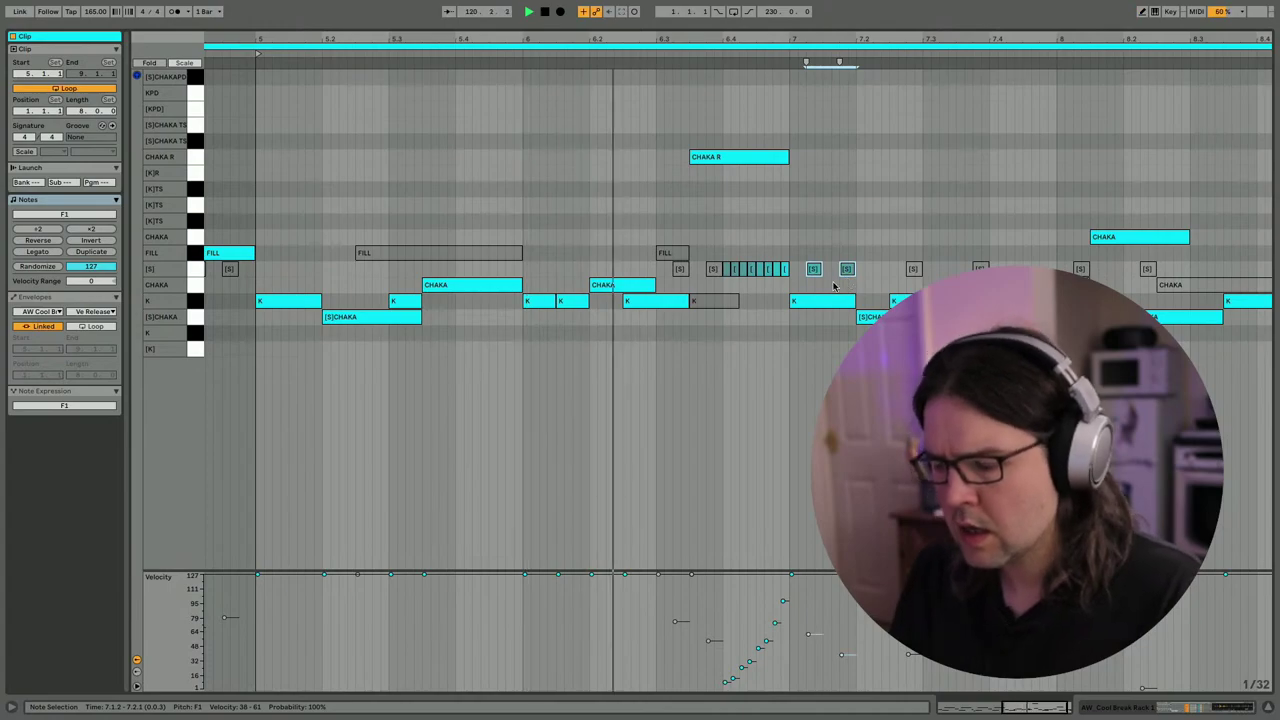
scroll(826, 204, "right", 2)
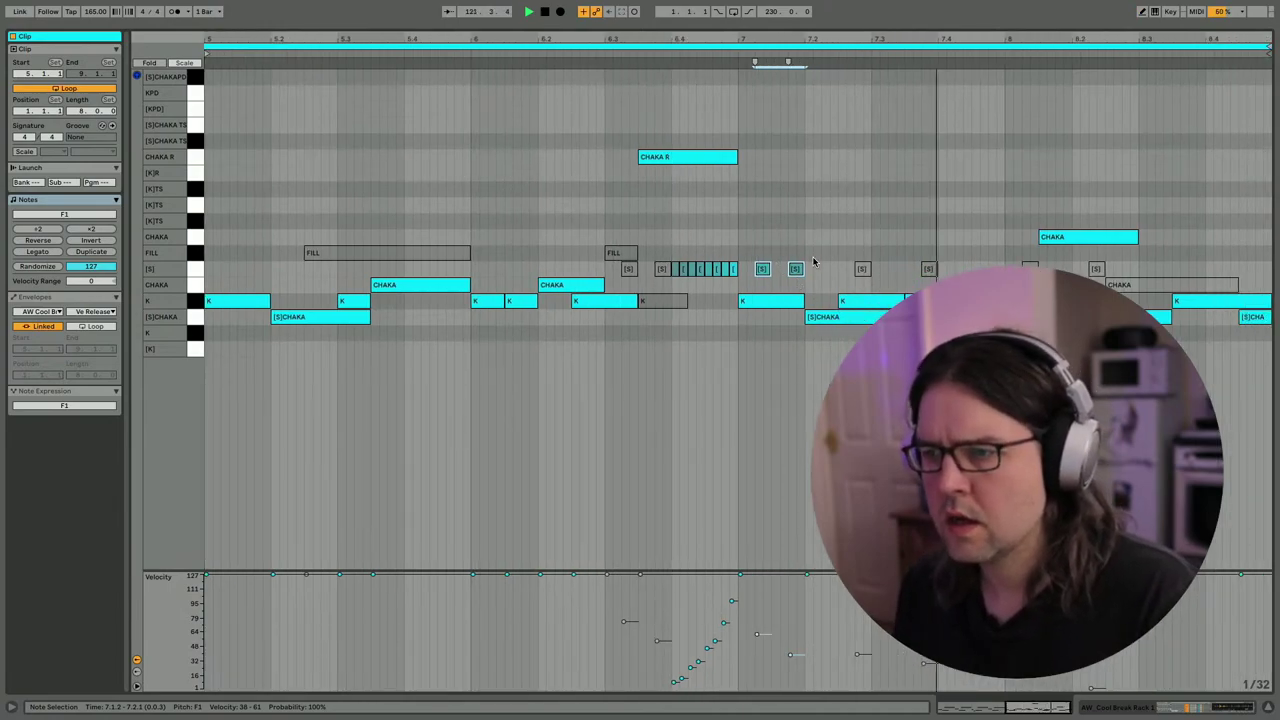
left_click(808, 316)
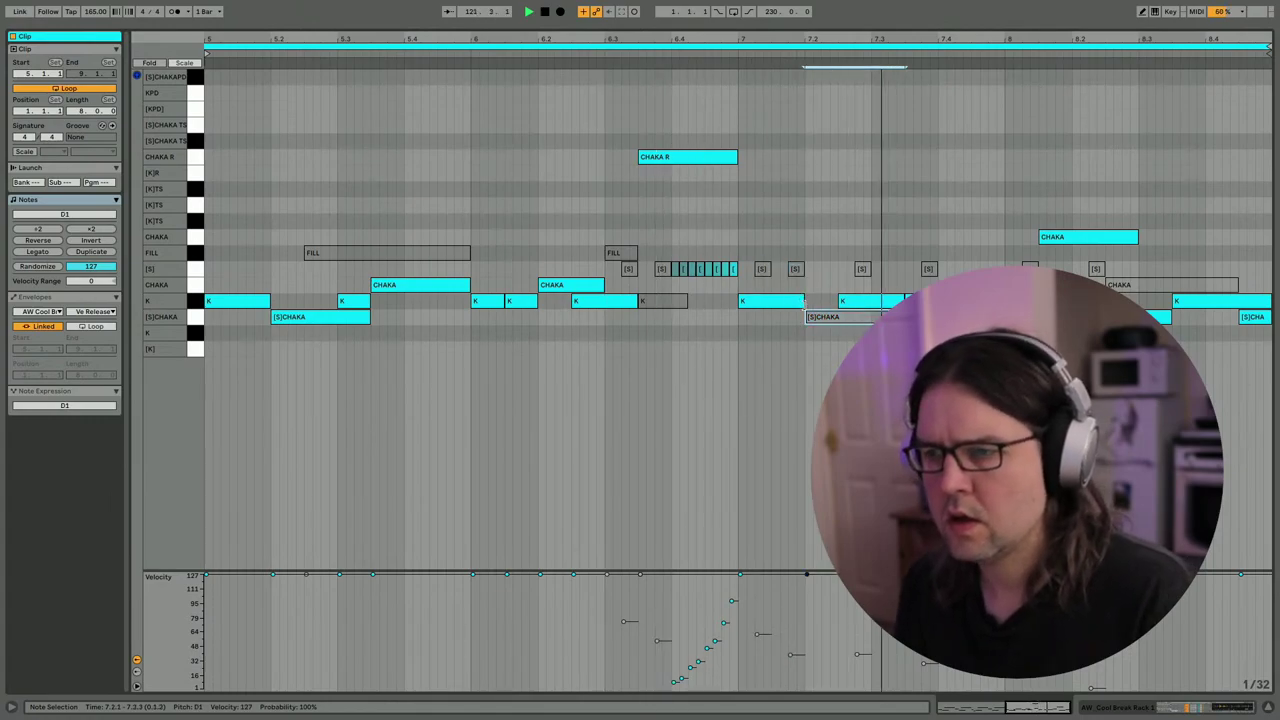
Lengthen the K note at 7.2.3 to 0.2.0 so it ends at 7.4.3, and play the clip.
key("space")
left_click(910, 301)
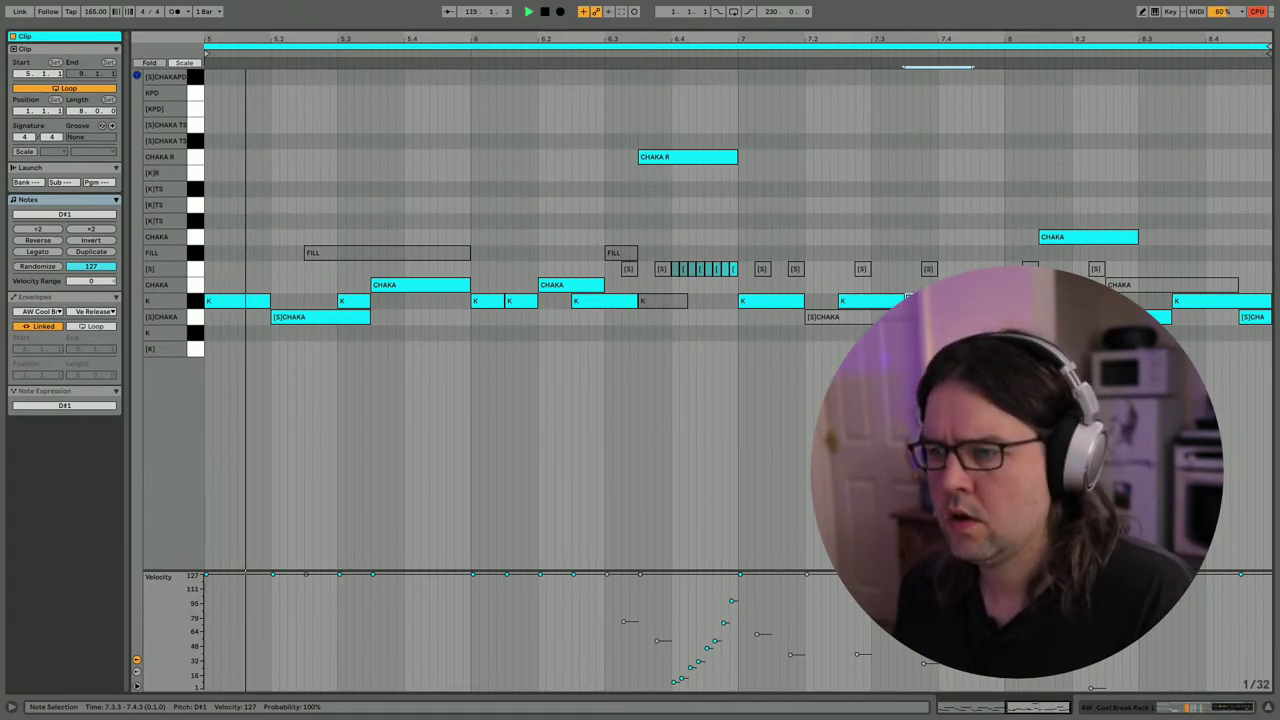
left_click_drag(902, 301, 972, 301)
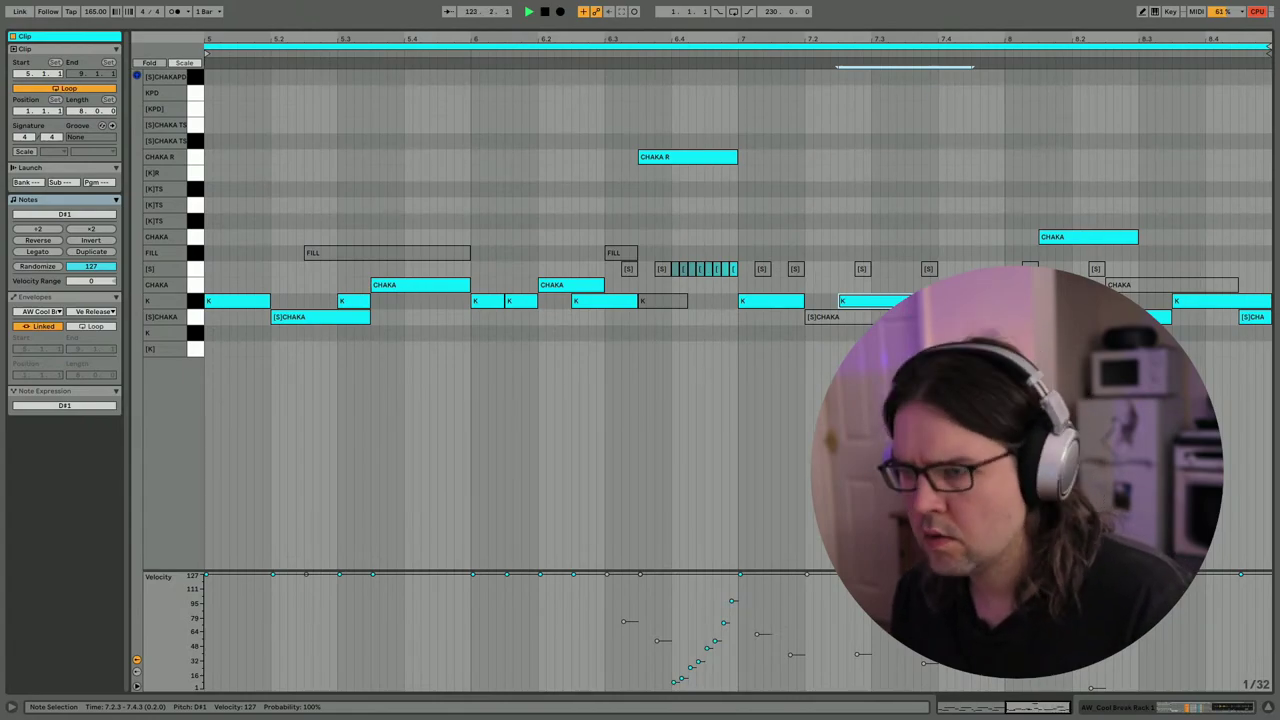
Open the cyan break clip at bar 123 on the AW_Cool Break track and move its [S]CHAKA note at 5.2.1 up to K (D#1).
key("shift+Tab")
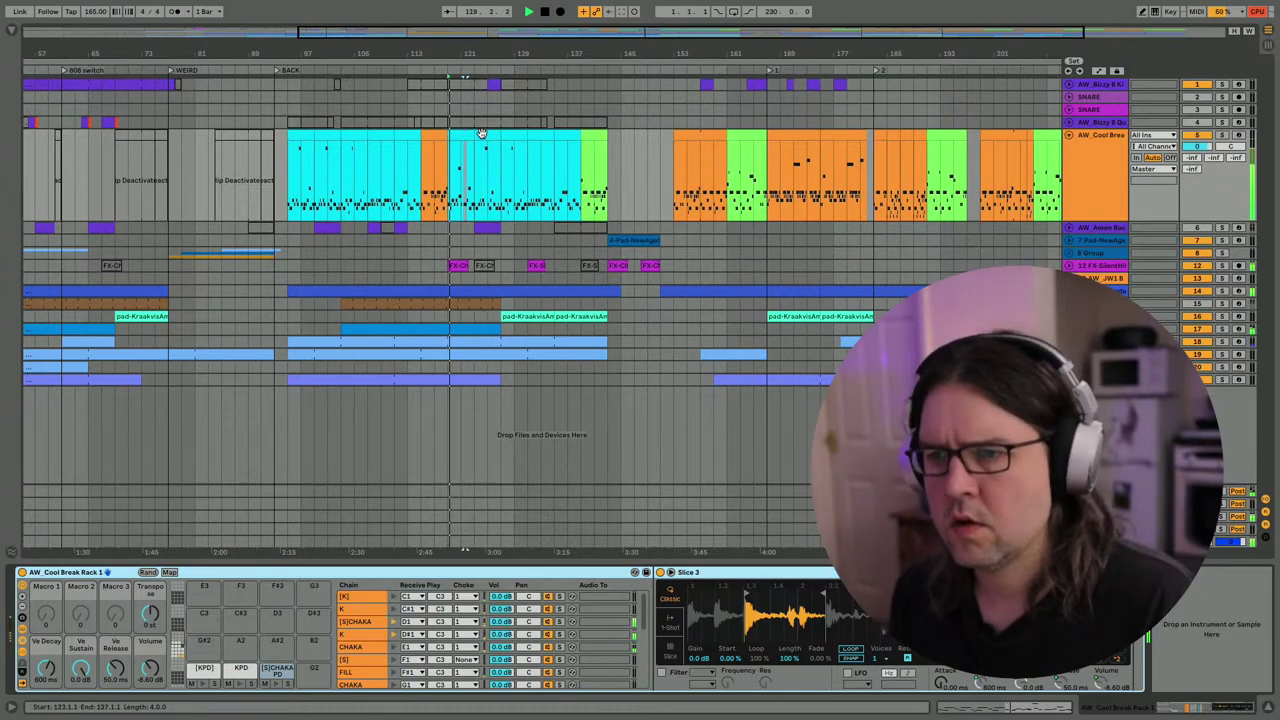
left_click(486, 160)
key("shift+Tab")
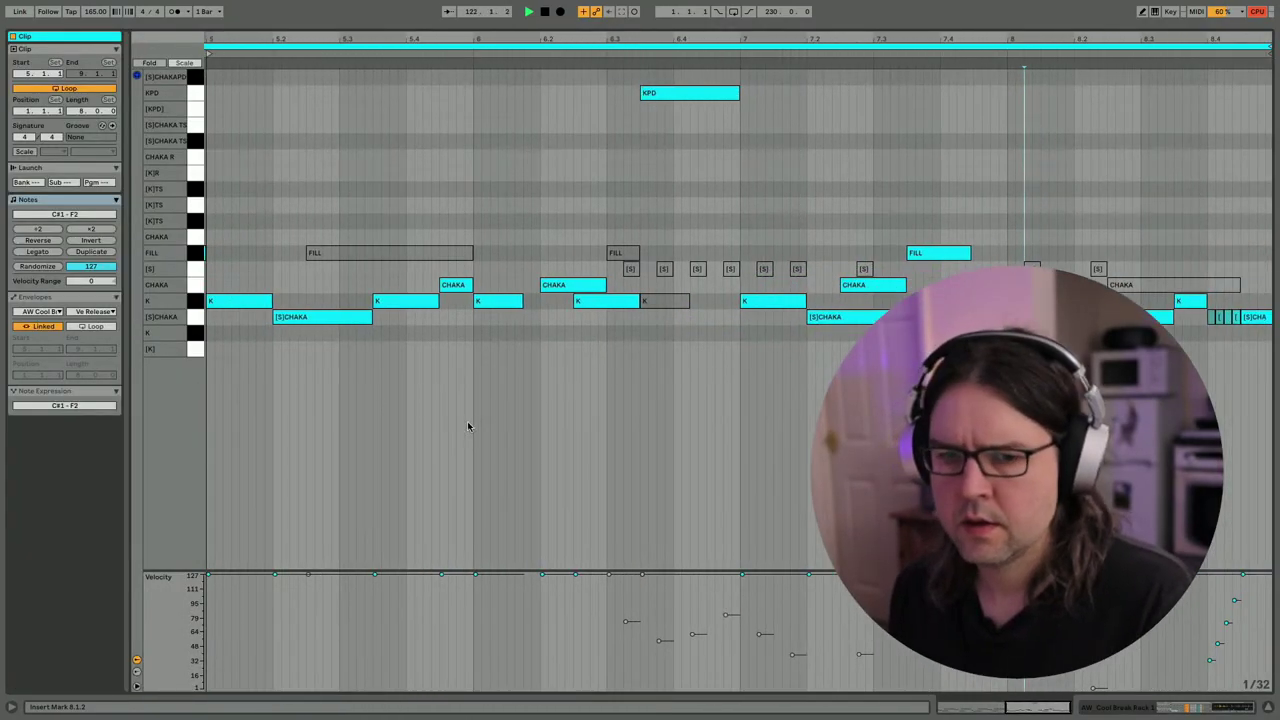
scroll(467, 426, "left", 2)
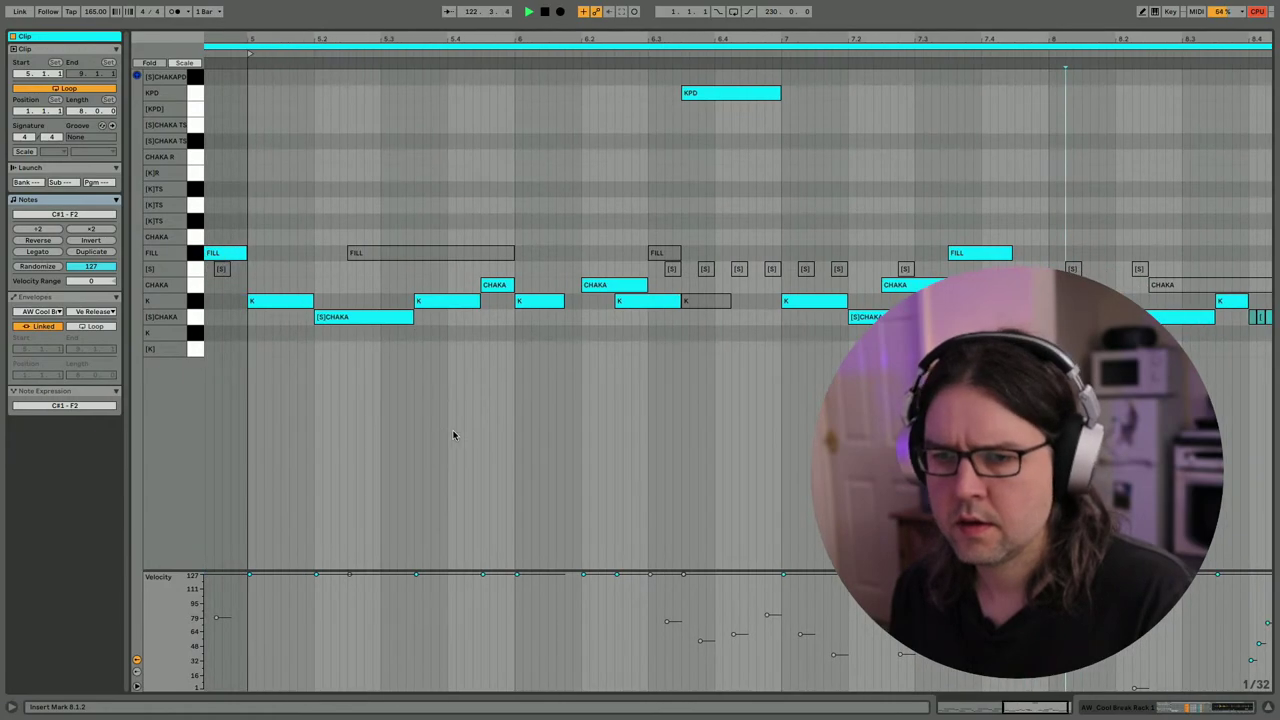
left_click(366, 317)
key("Up")
key("space")
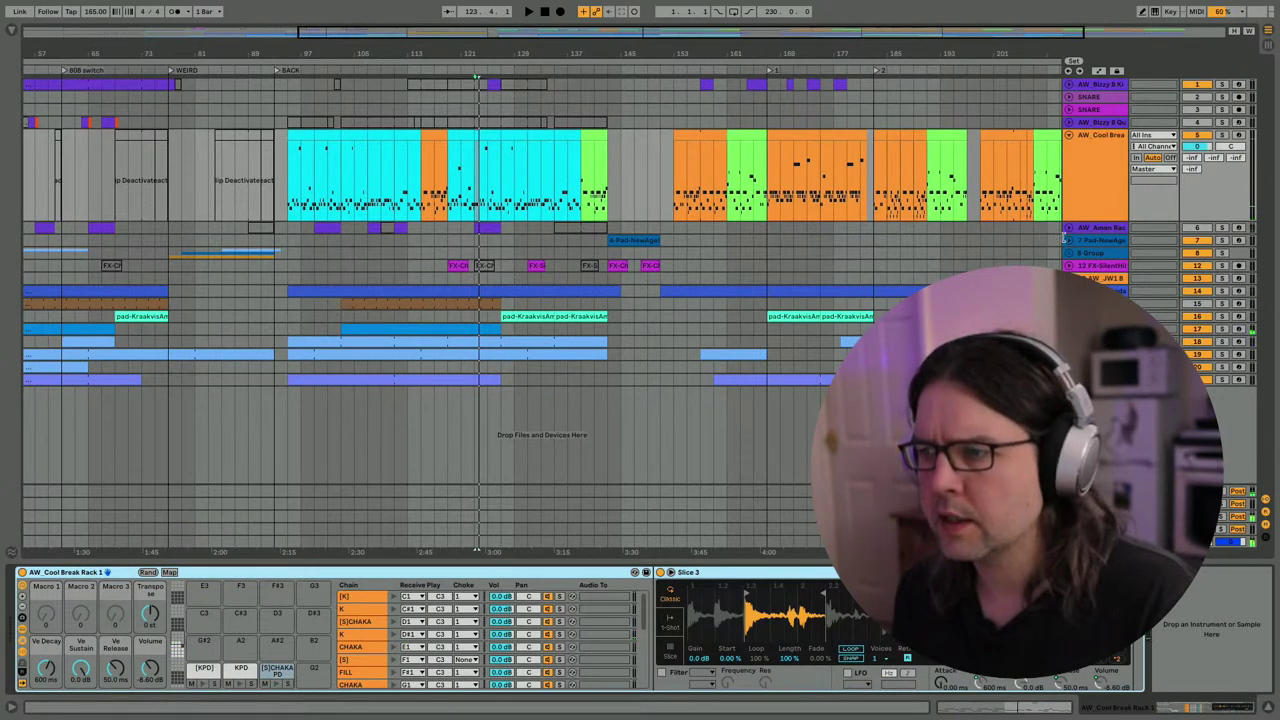
Unfold the AW_Bizzy B Ki track, deactivate its clip at bar 125, and play the arrangement from bar 119.
left_click(1069, 86)
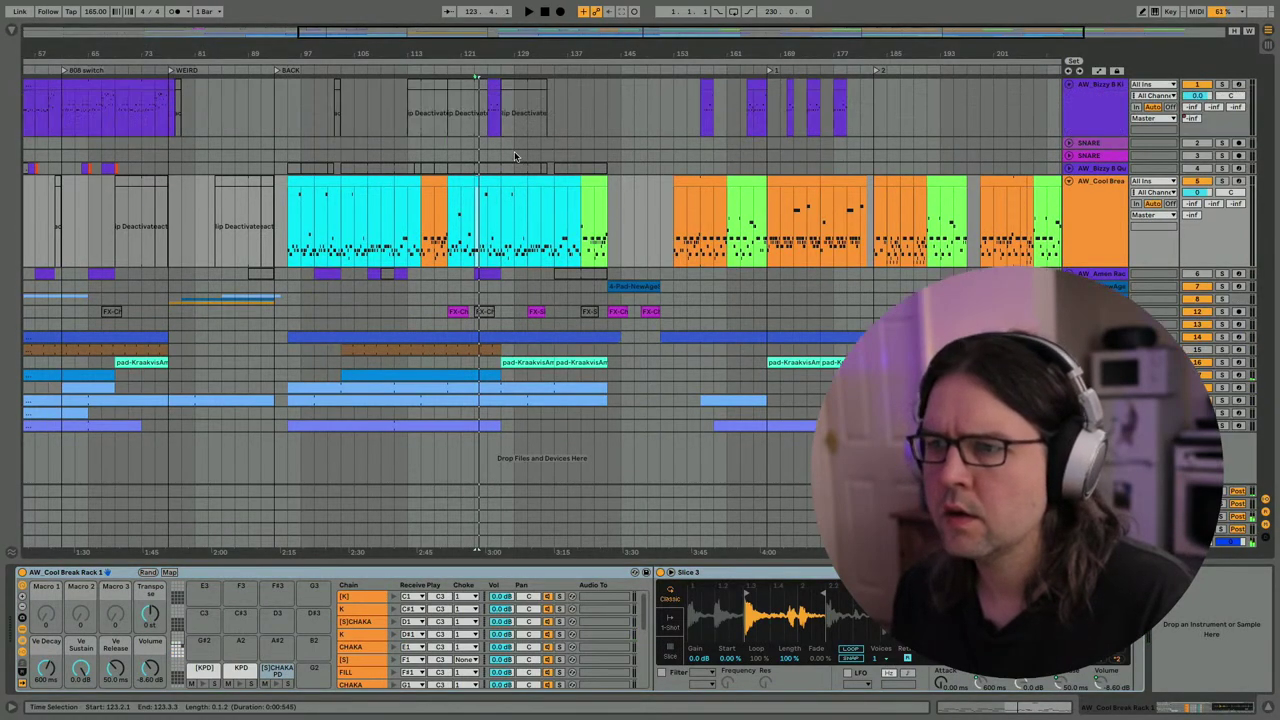
left_click(490, 124)
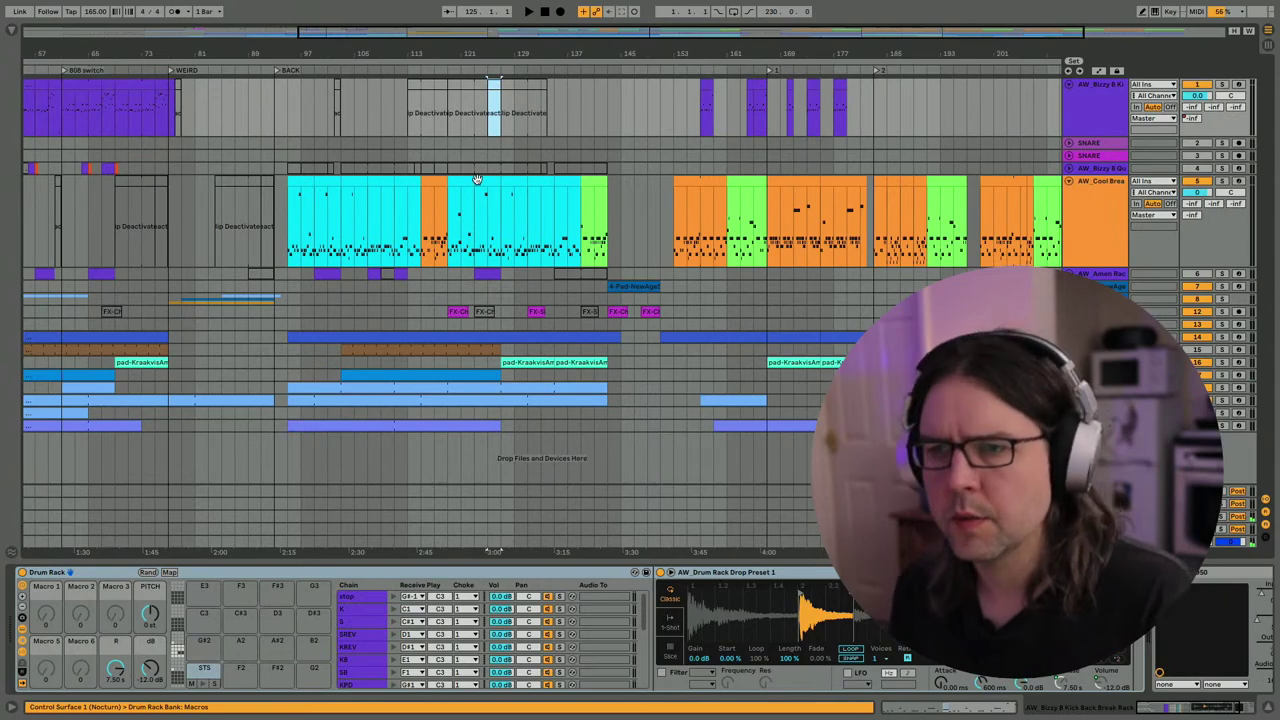
left_click(450, 228)
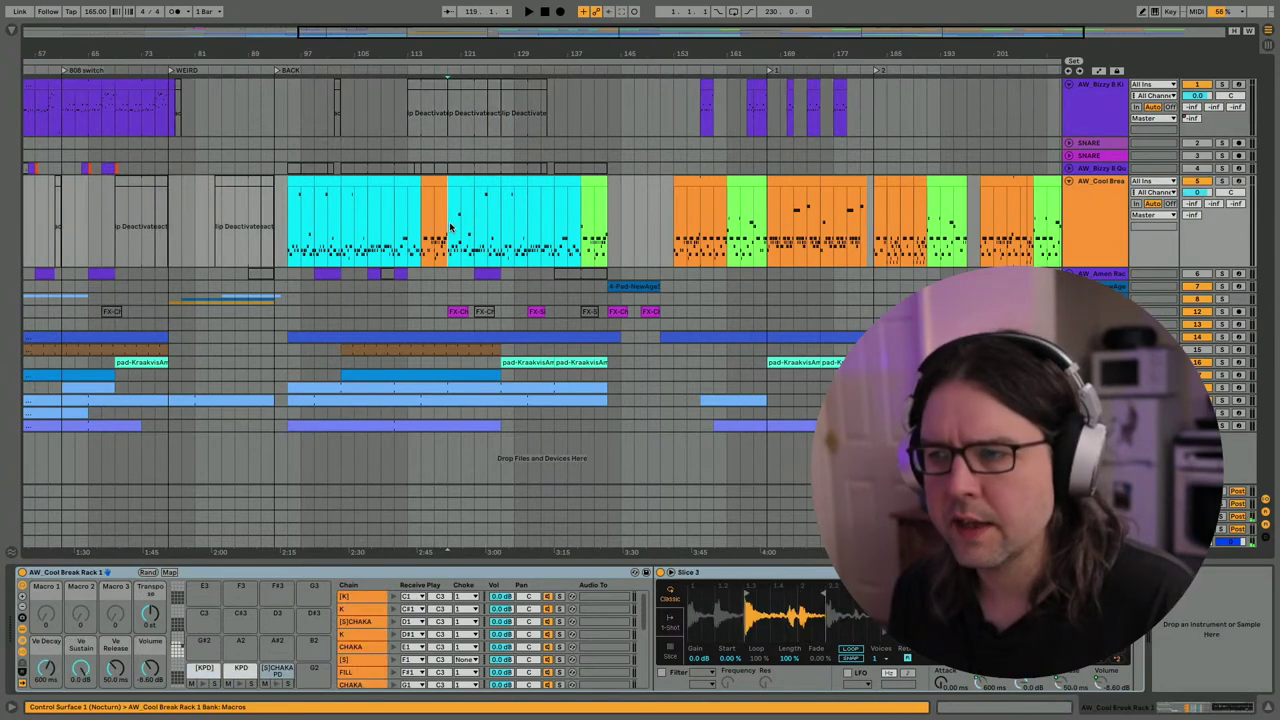
key("space")
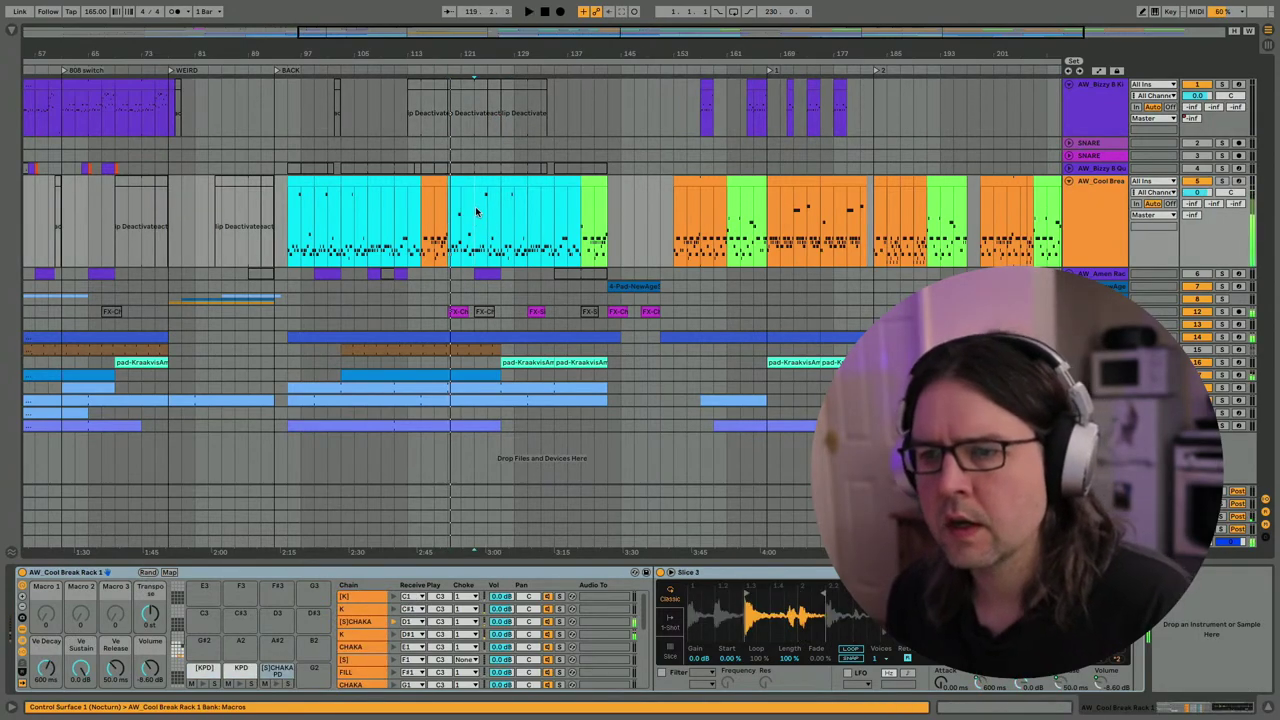
In the break clip at bar 123, turn the KPD note at 6.3.3 into a roll of [S] notes (F1) with velocities rising from 3 to 109.
double_click(486, 182)
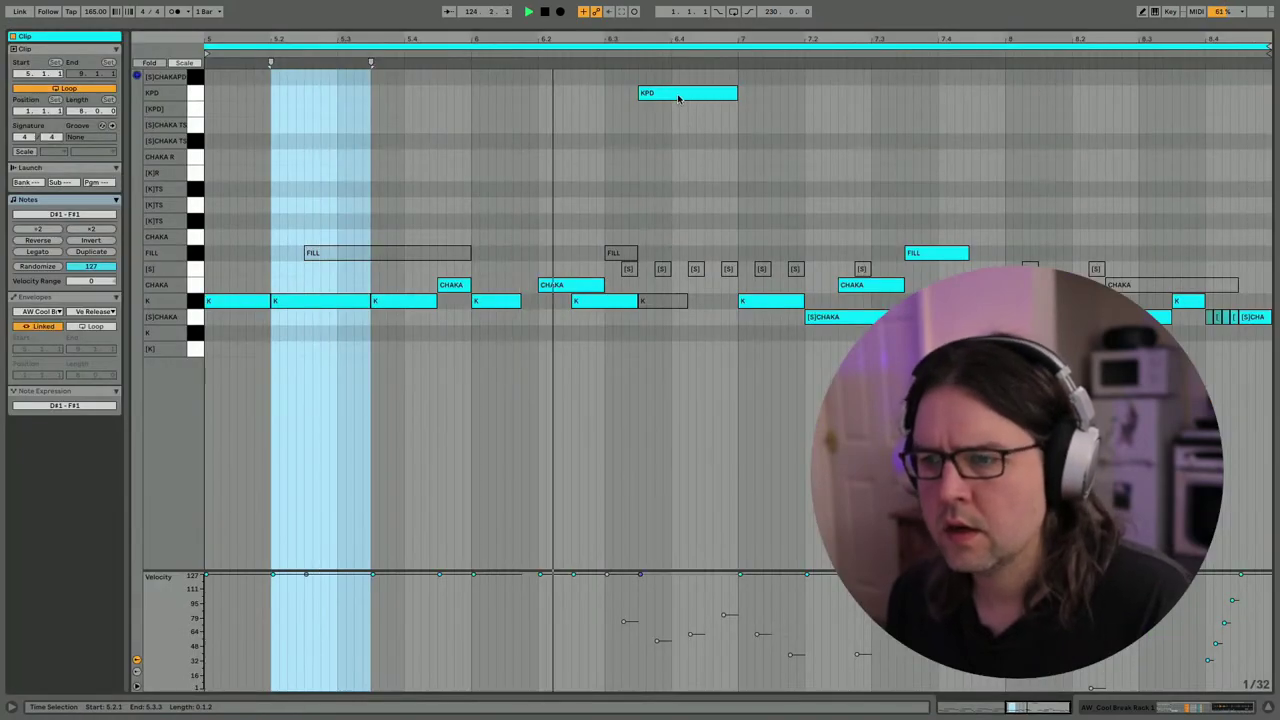
left_click_drag(678, 98, 679, 283)
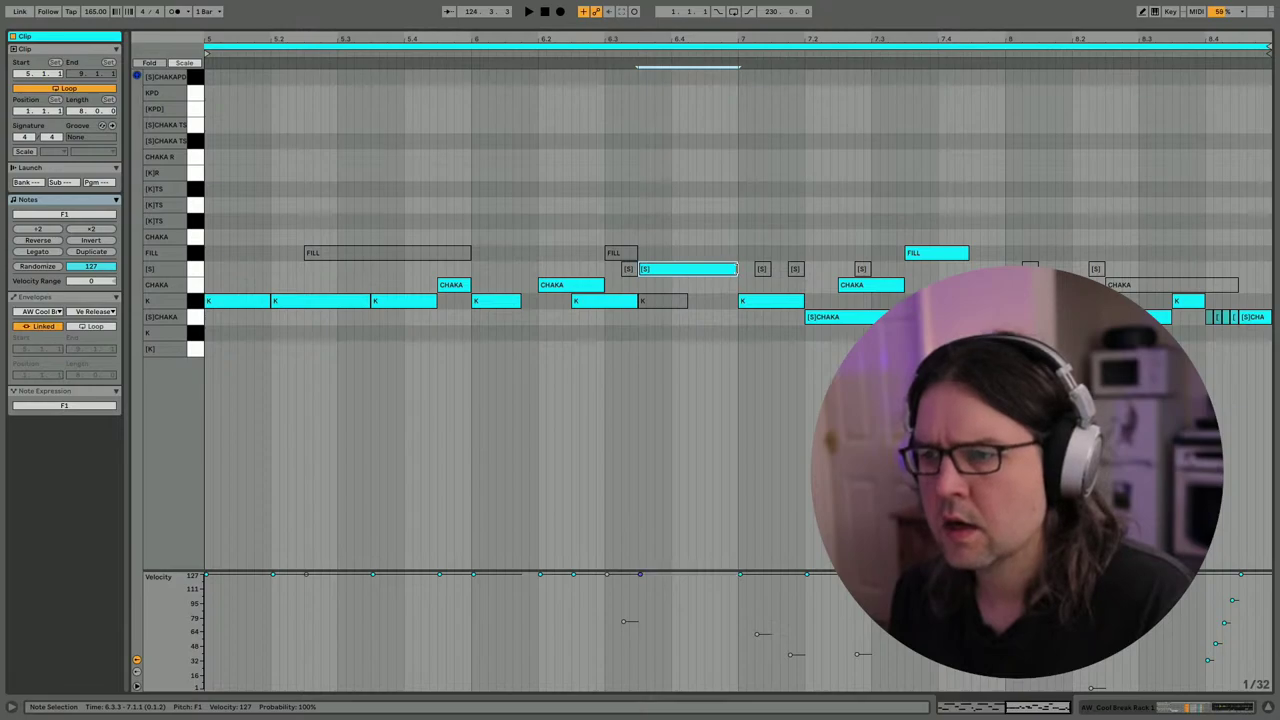
left_click_drag(737, 269, 645, 269)
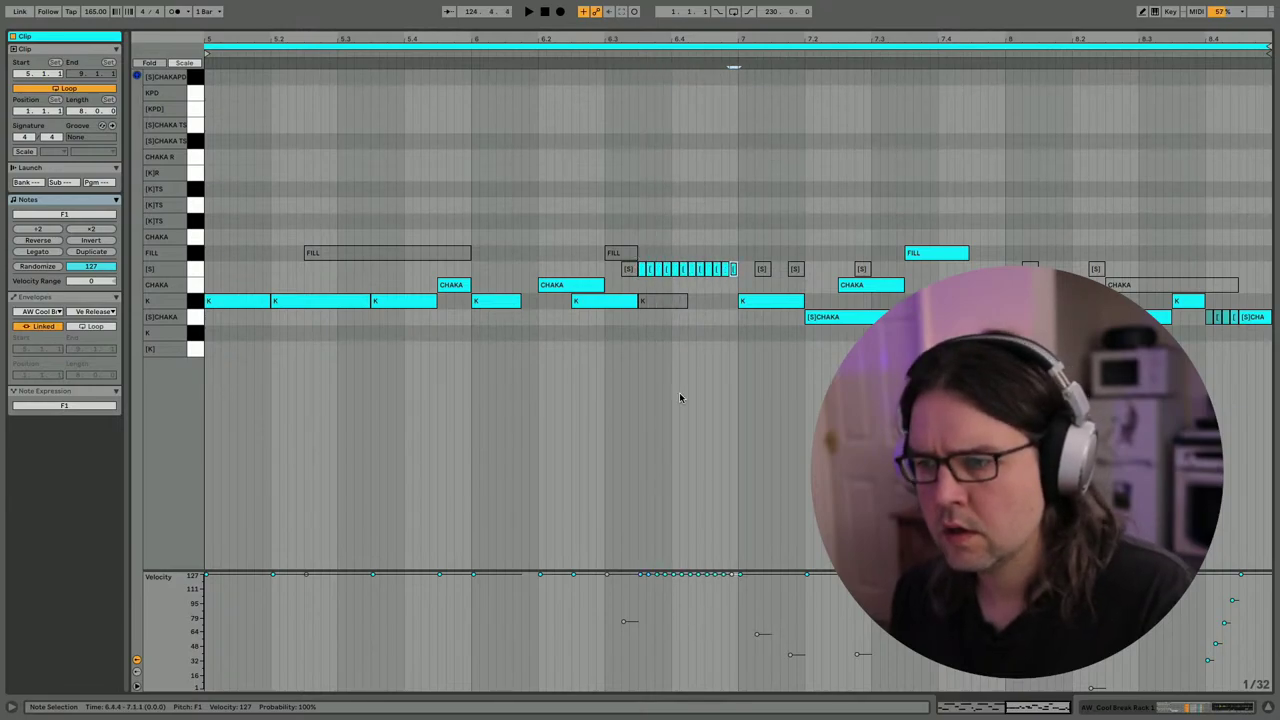
key("ctrl+a")
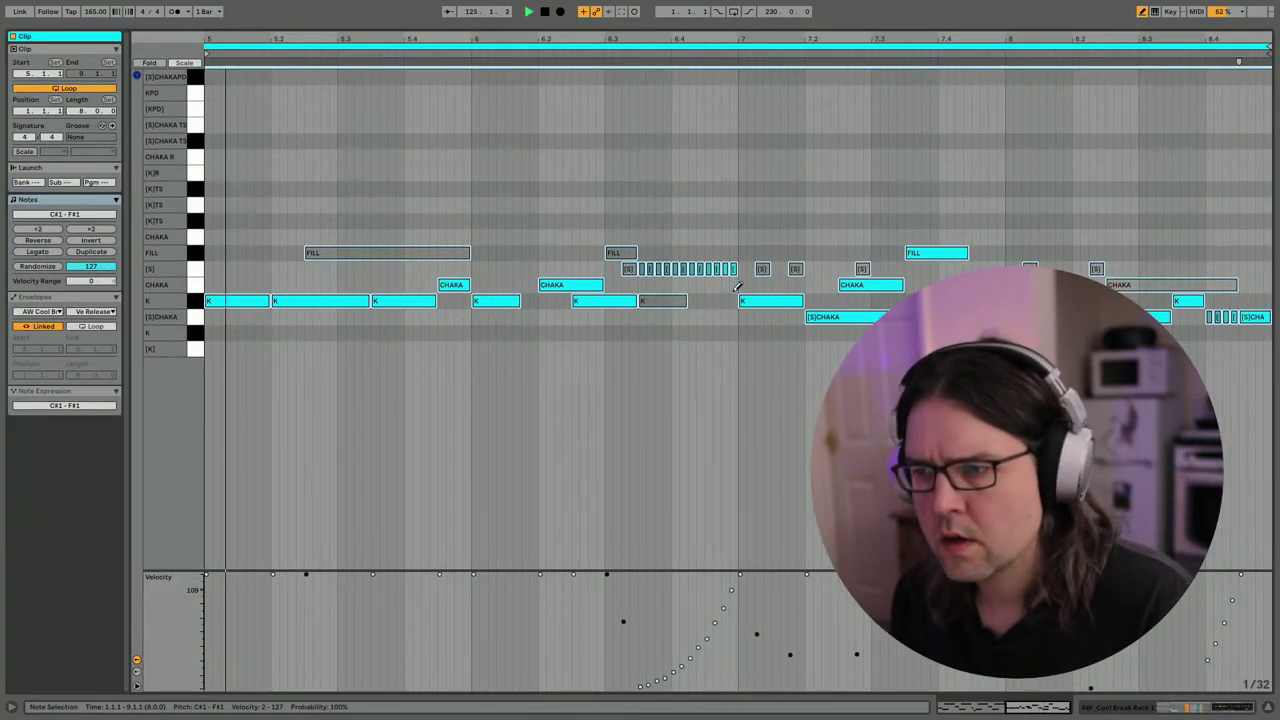
key("b")
Move the K note at 7.1.1 up to the CHAKA row (E1).
left_click(655, 301)
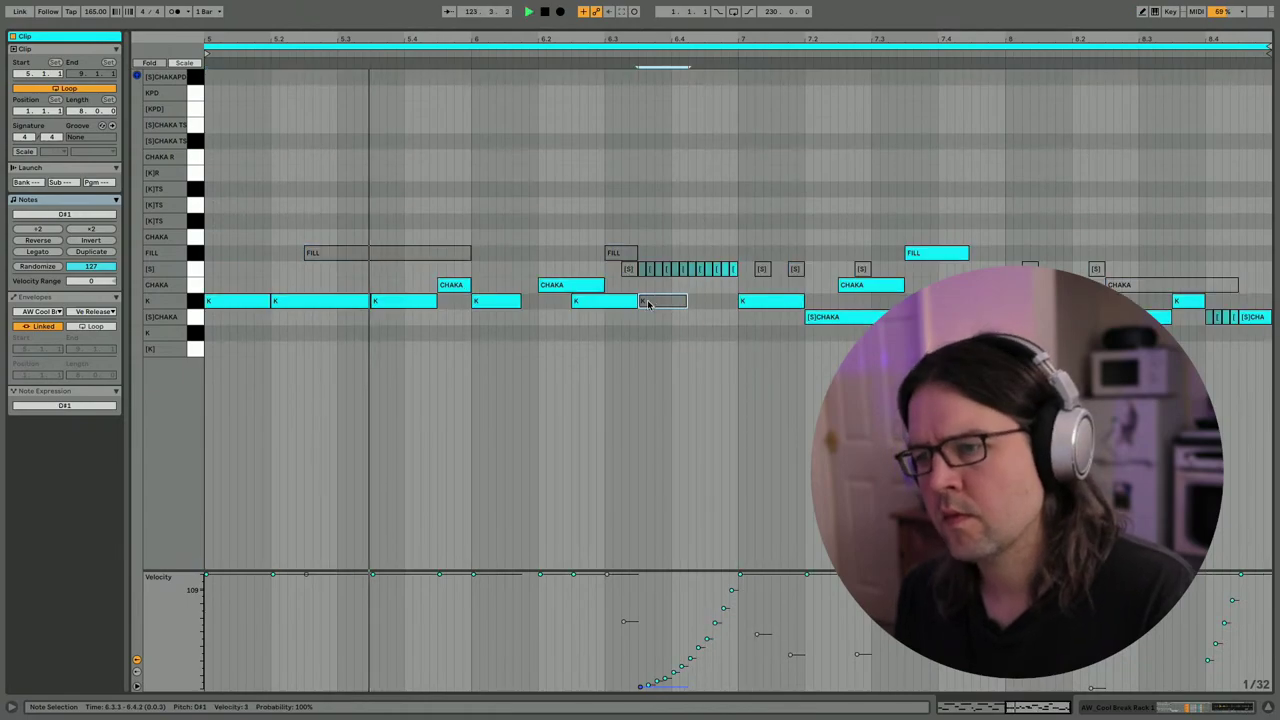
left_click(752, 301)
key("Up")
key("Up")
key("Down")
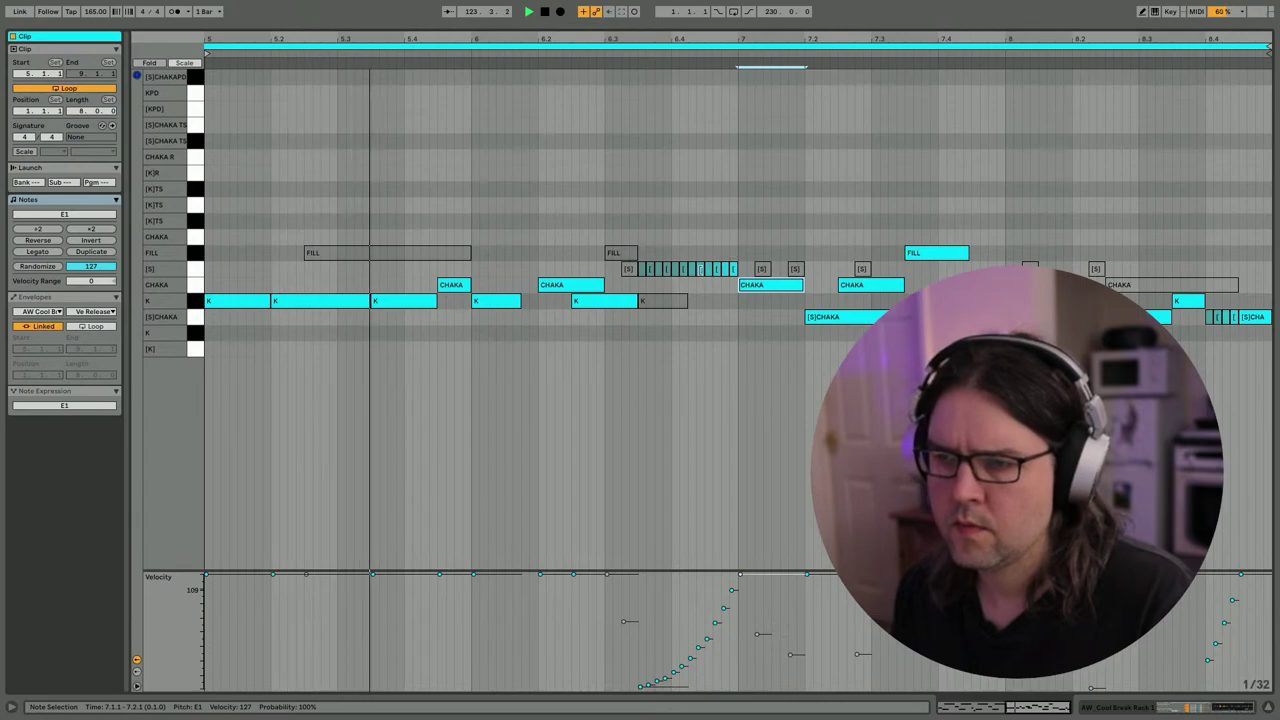
Set the K note at 6.3.3 to velocity 127, activate it, and play the clip.
left_click(651, 302)
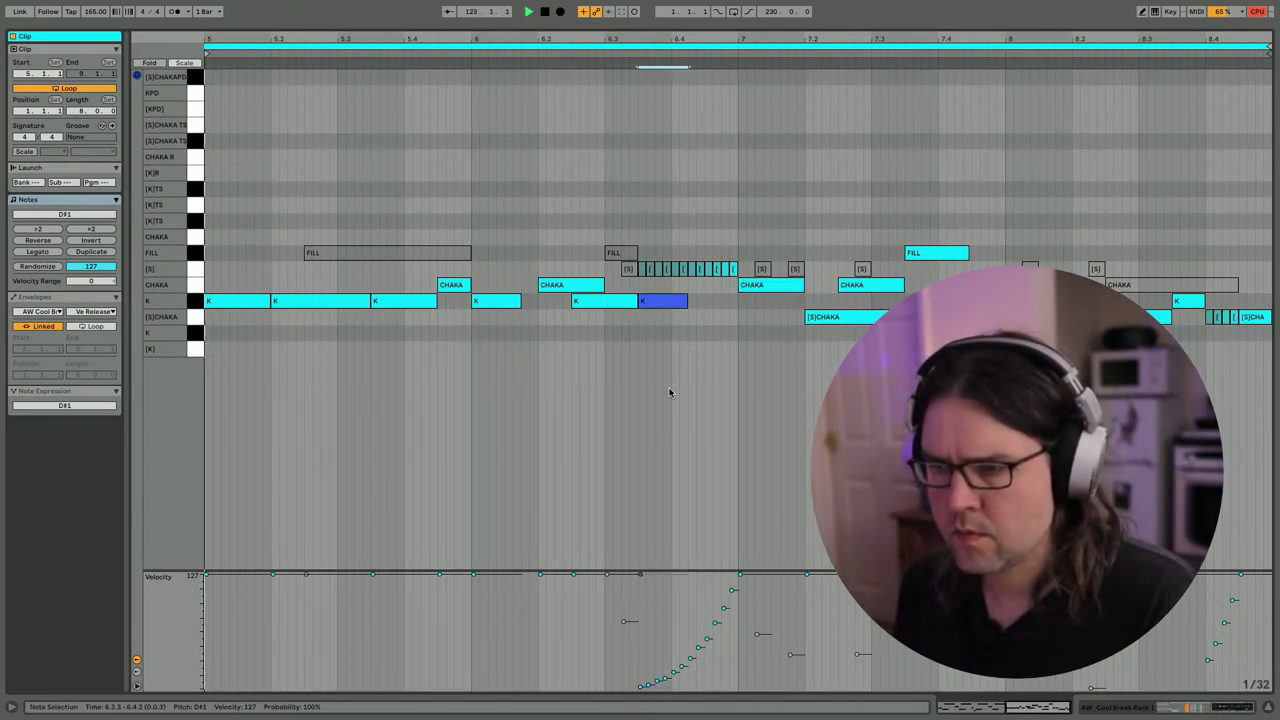
key("0")
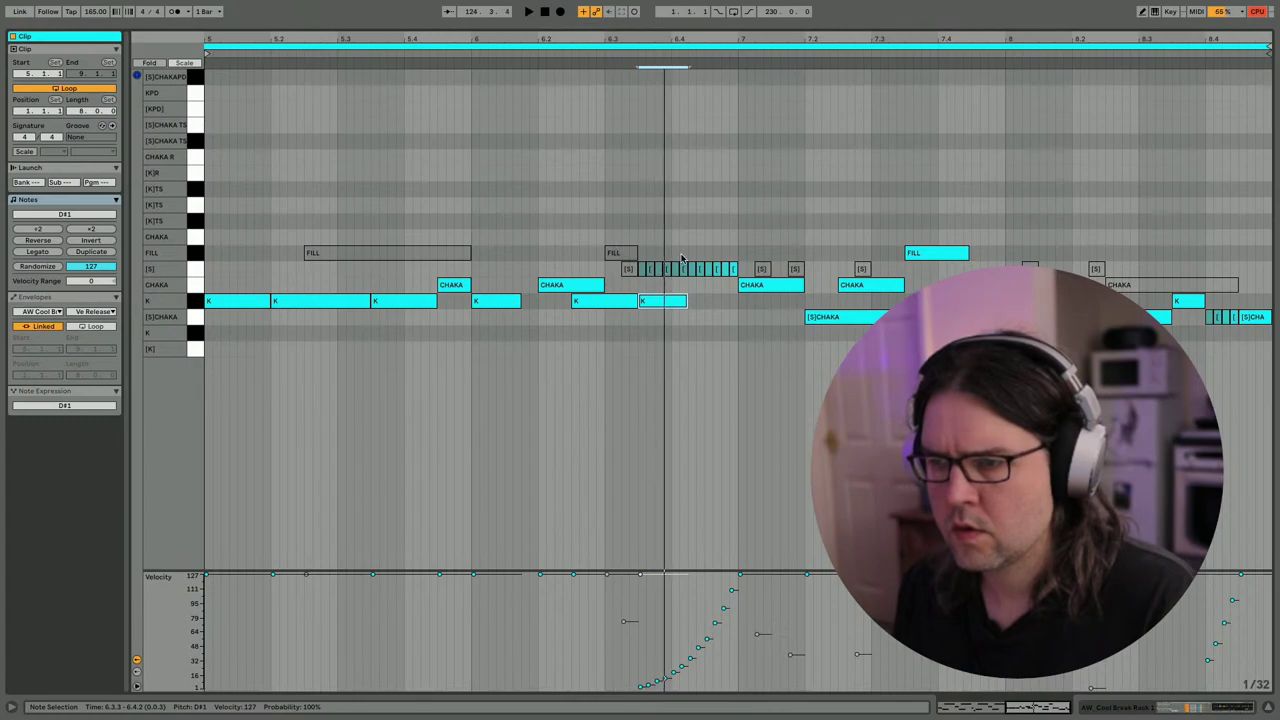
key("space")
Deactivate the roll of [S] notes between 6.3.3 and 7.1.1 and play the clip with the K note instead.
left_click_drag(643, 254, 735, 285)
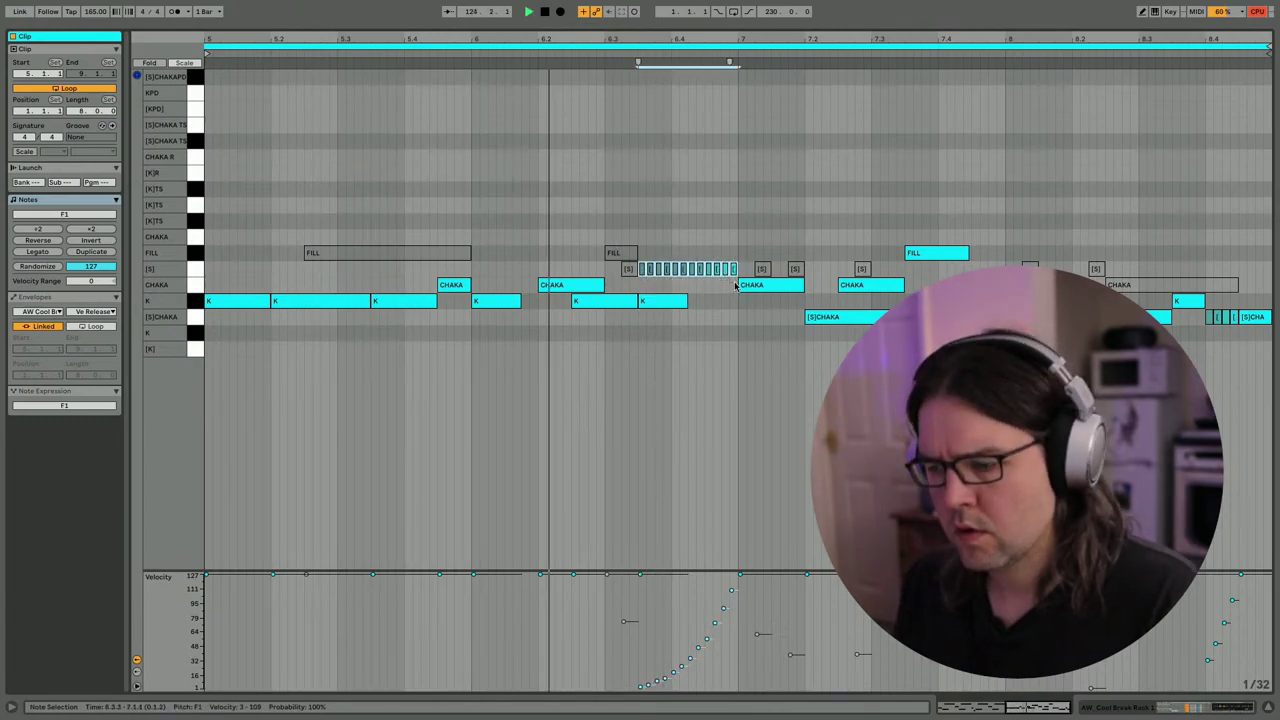
left_click(657, 303)
key("space")
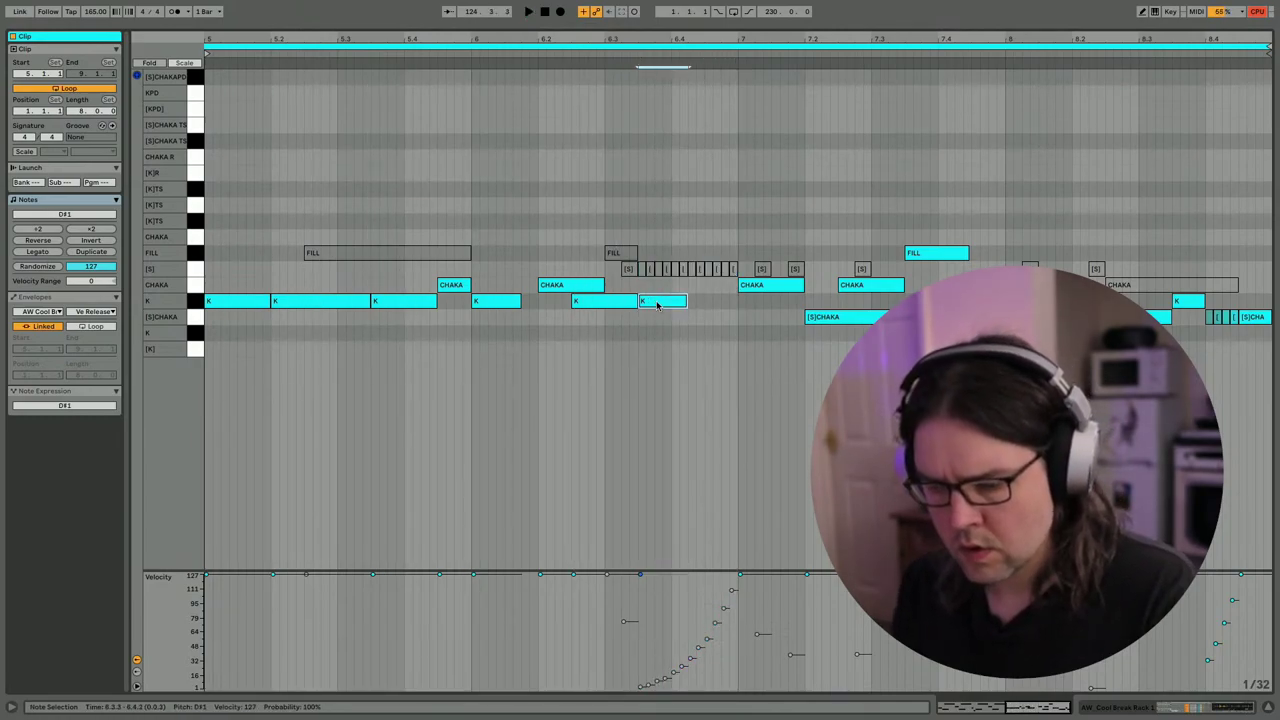
left_click(681, 312)
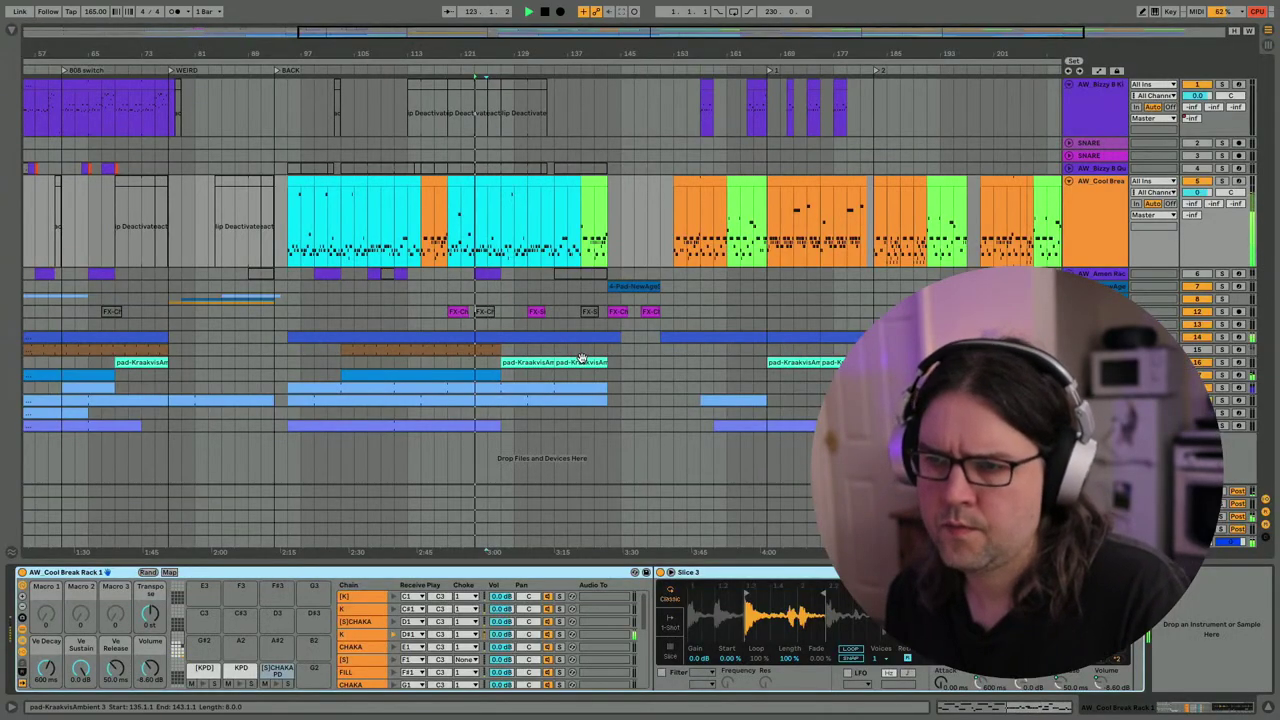
Move the AW_Standard 808 track up in the arrangement to sit directly below the AW_Cool Break track.
left_click(1090, 272)
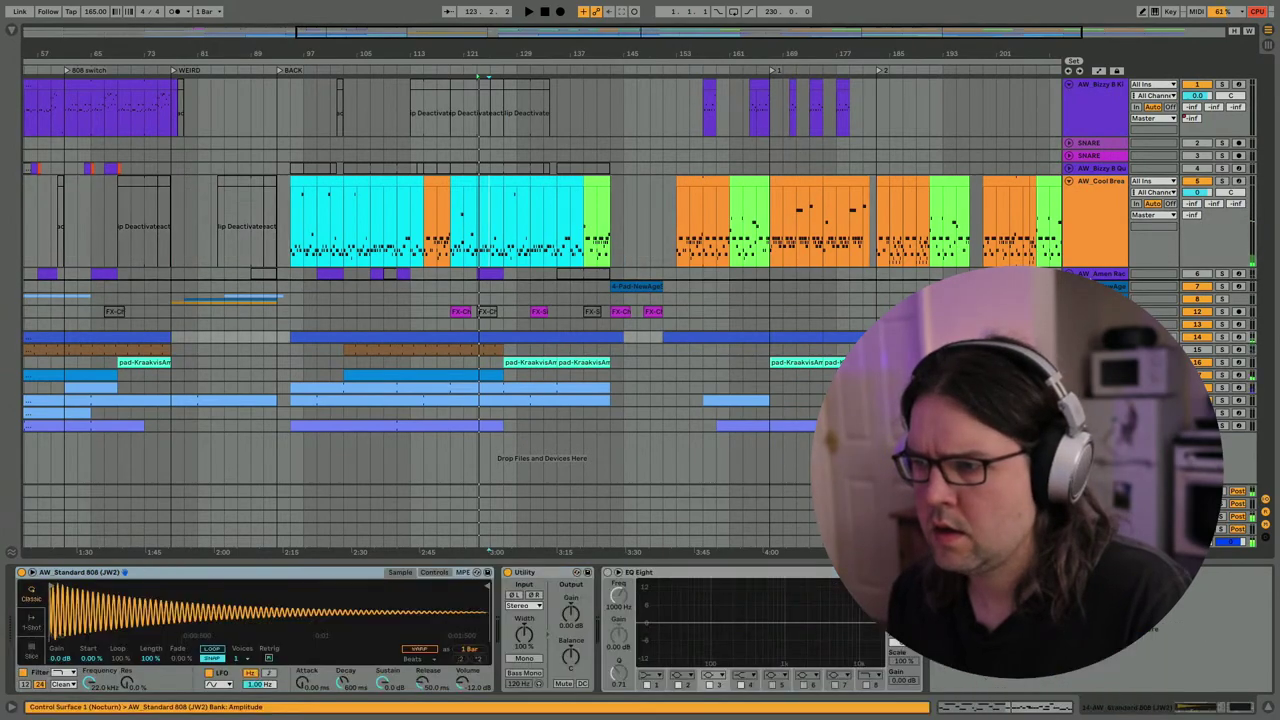
left_click_drag(1090, 337, 1090, 274)
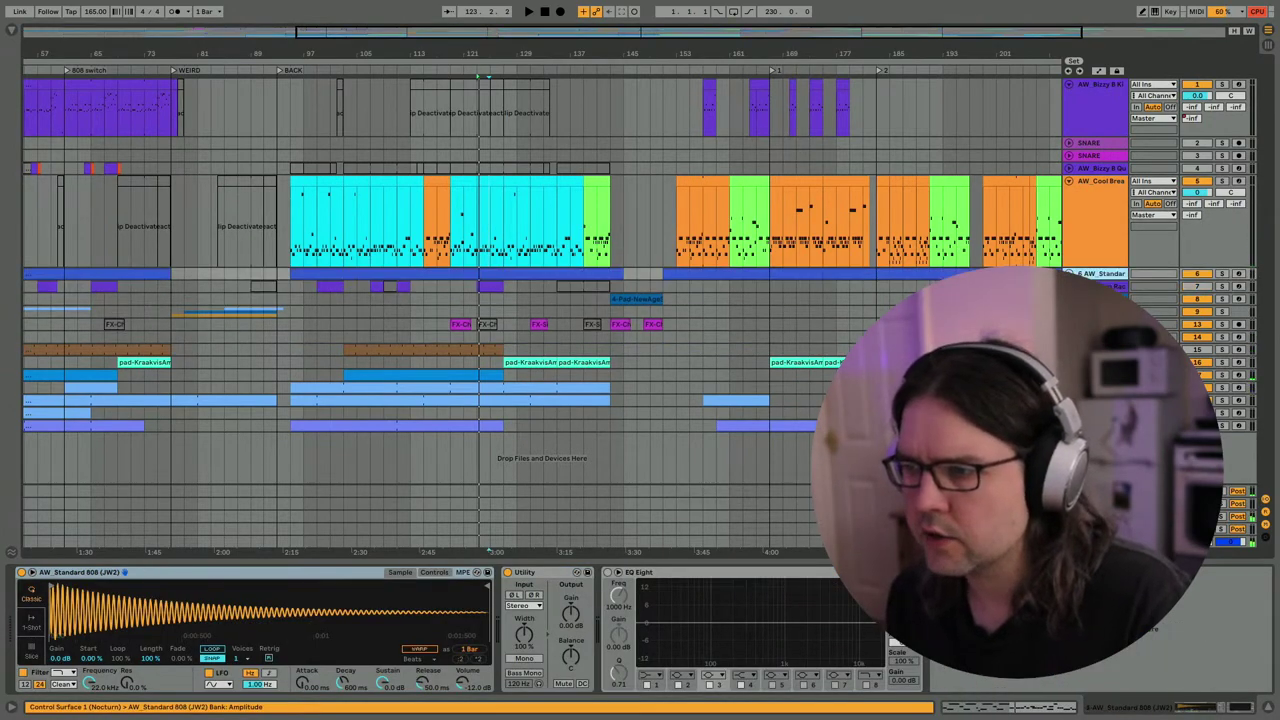
Unfold the AW_Standard 808 track and play the arrangement from bar 119.
left_click(1069, 274)
left_click_drag(476, 55, 517, 298)
key("space")
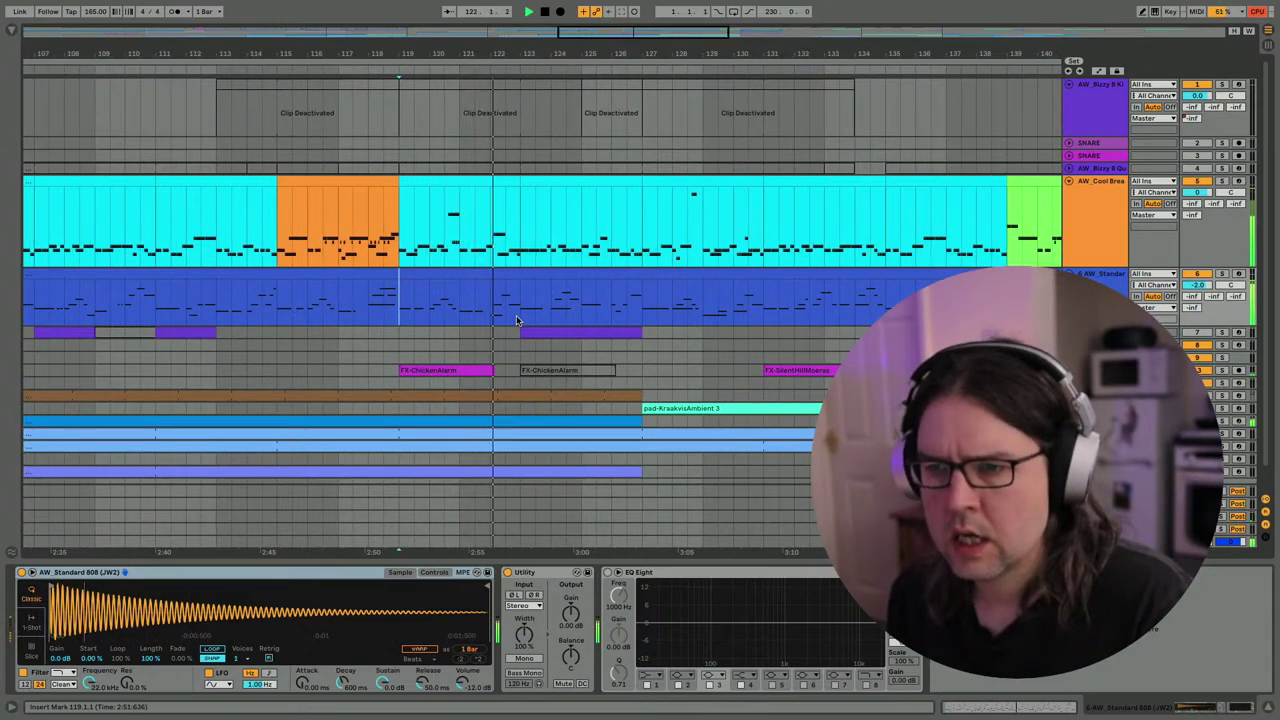
Select the AW_Standard 808 section at bar 124, open that clip's notes and play it.
left_click_drag(518, 320, 548, 317)
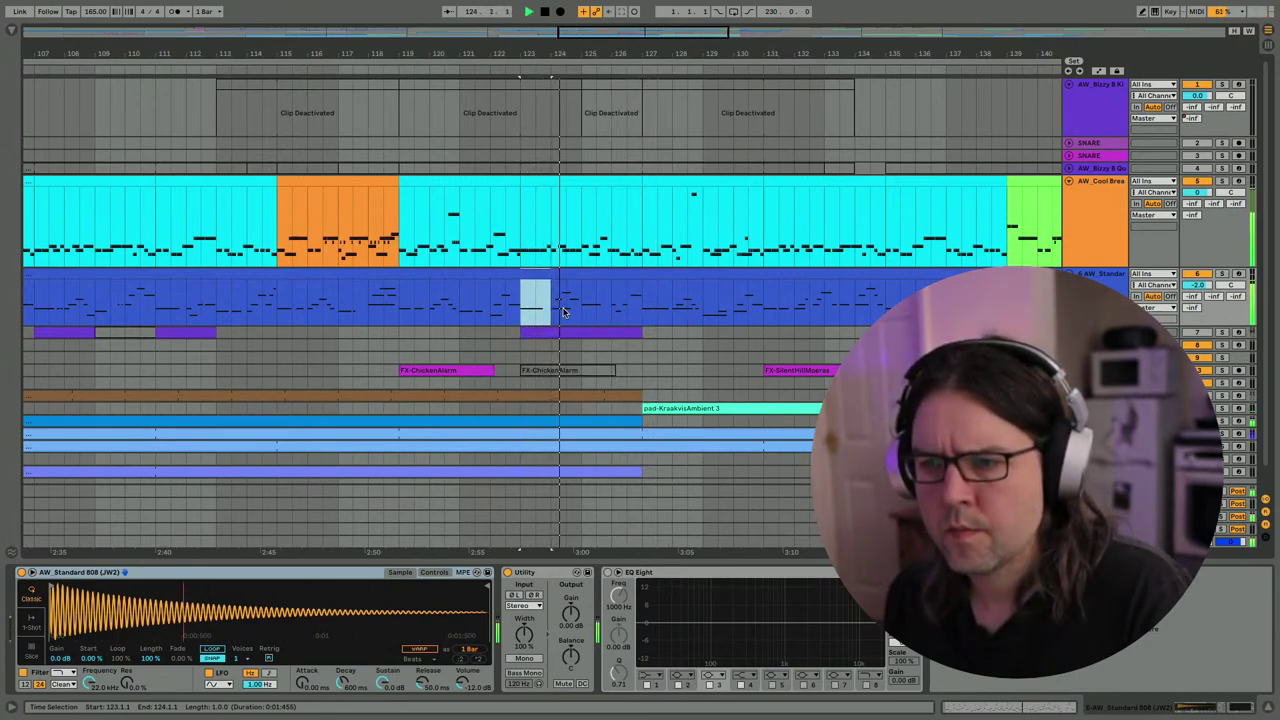
left_click_drag(579, 310, 552, 310)
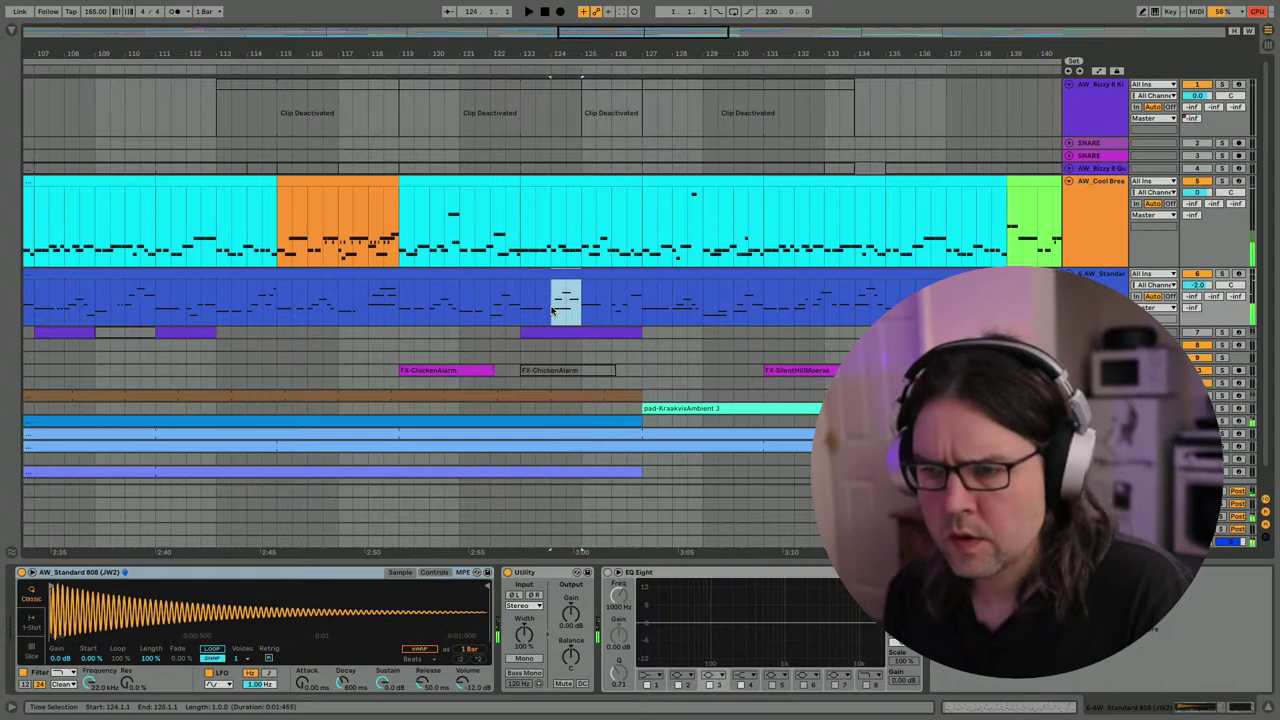
left_click(573, 284)
double_click(573, 274)
key("space")
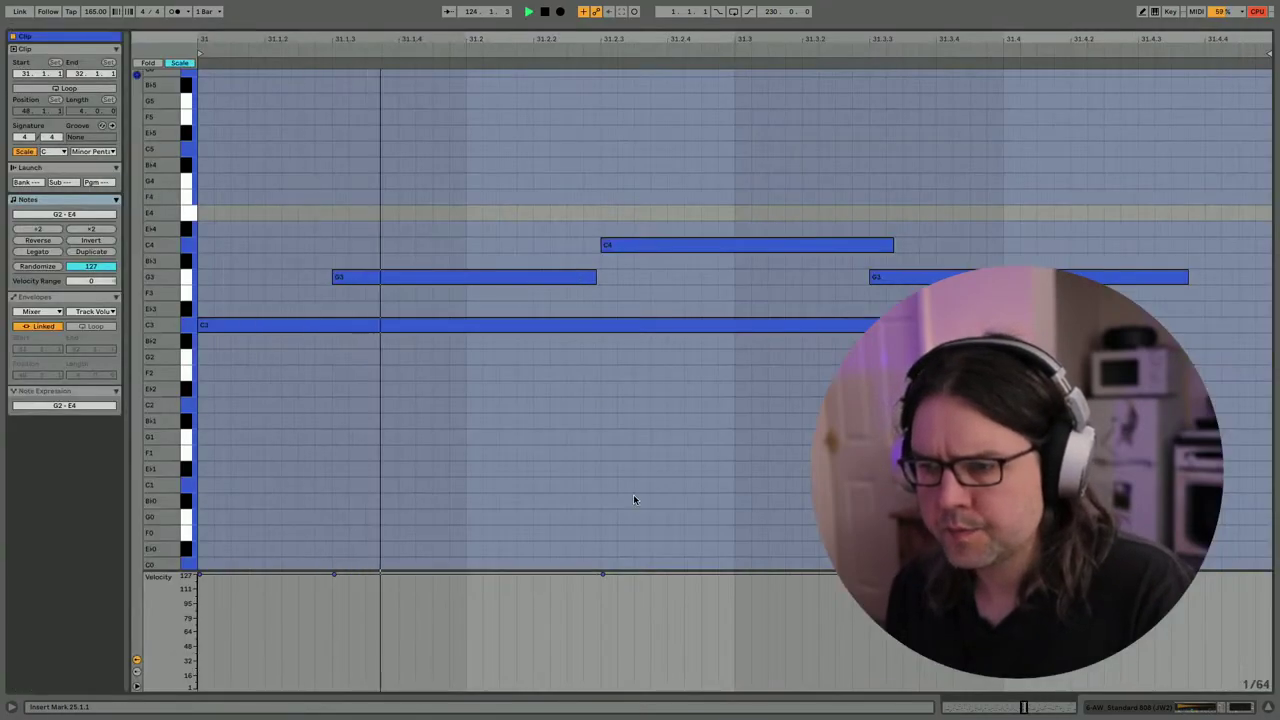
Shorten the G3 note at 31.3.3 and duplicate it so the copy runs from 31.4.2 to 32.1.1.
key("space")
left_click(1030, 277)
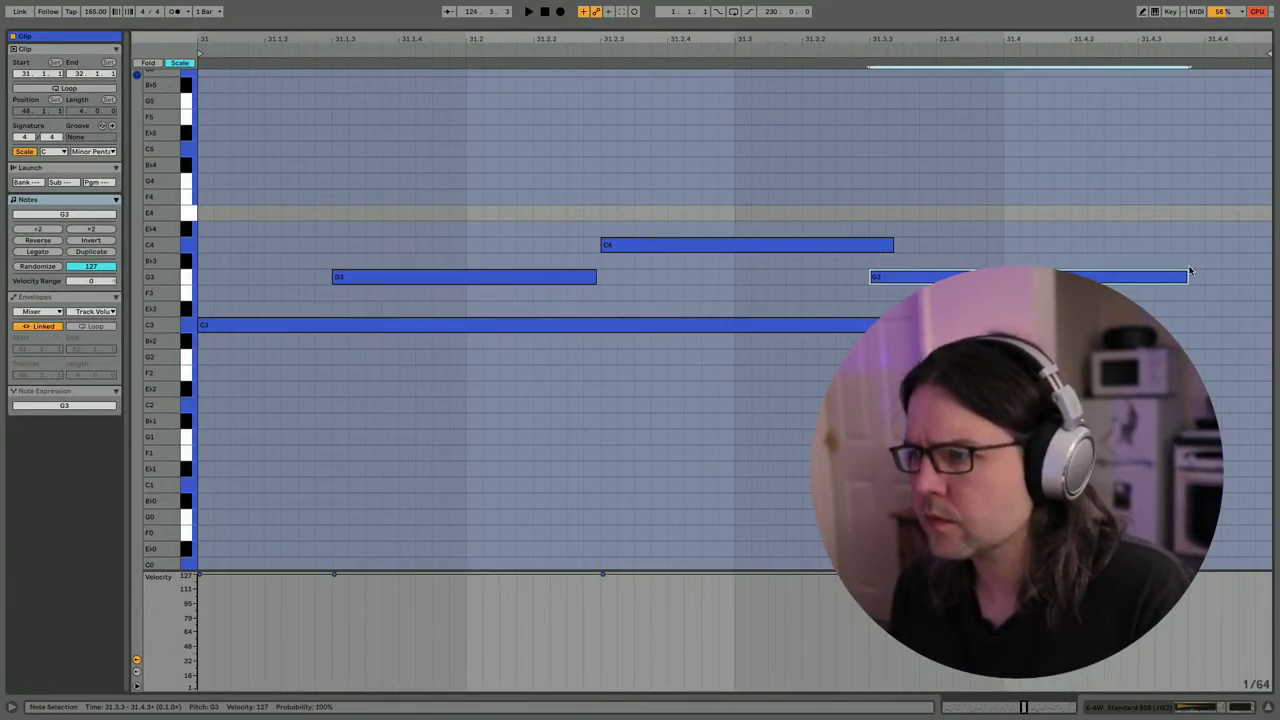
left_click_drag(1190, 272, 1037, 276)
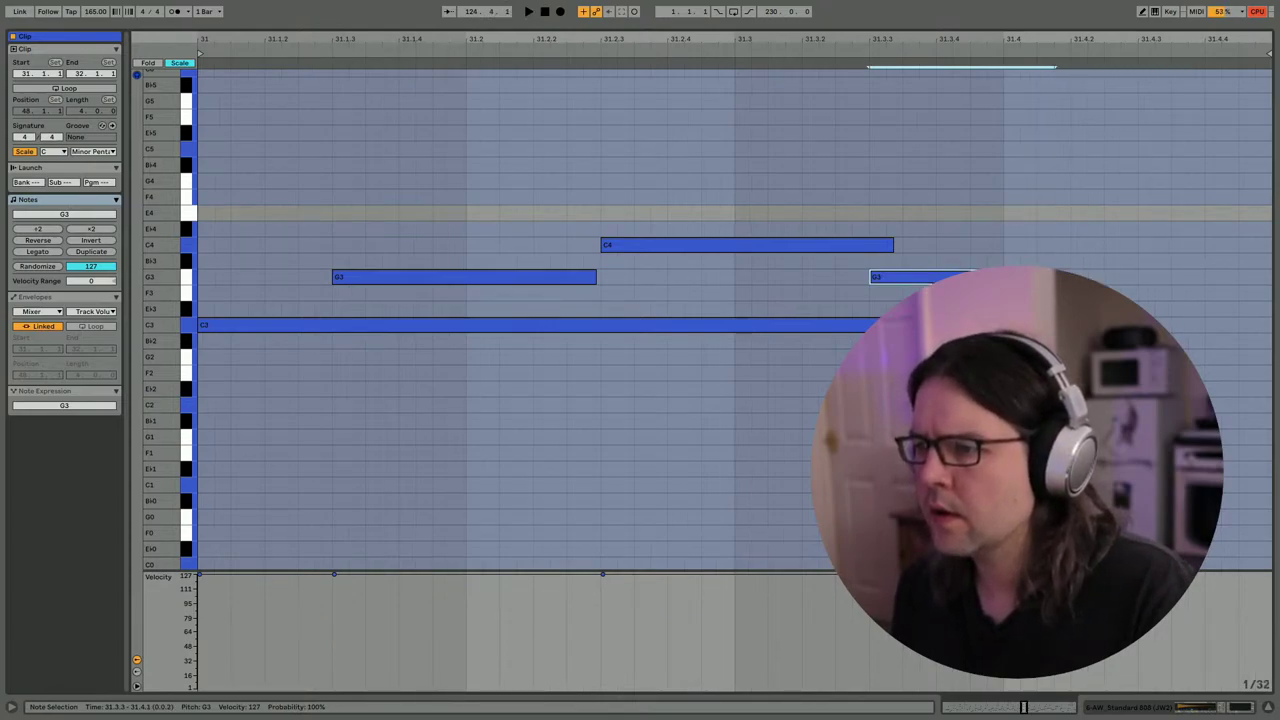
key("ctrl+d")
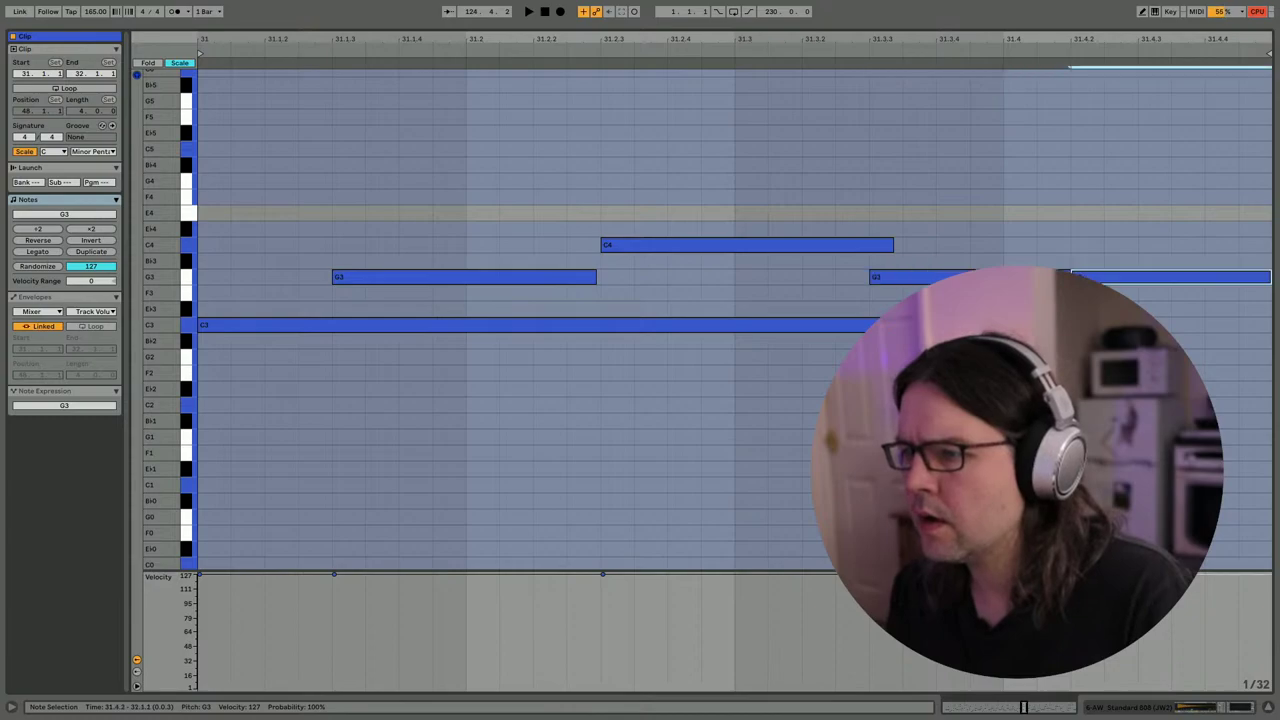
scroll(735, 320, "right", 2)
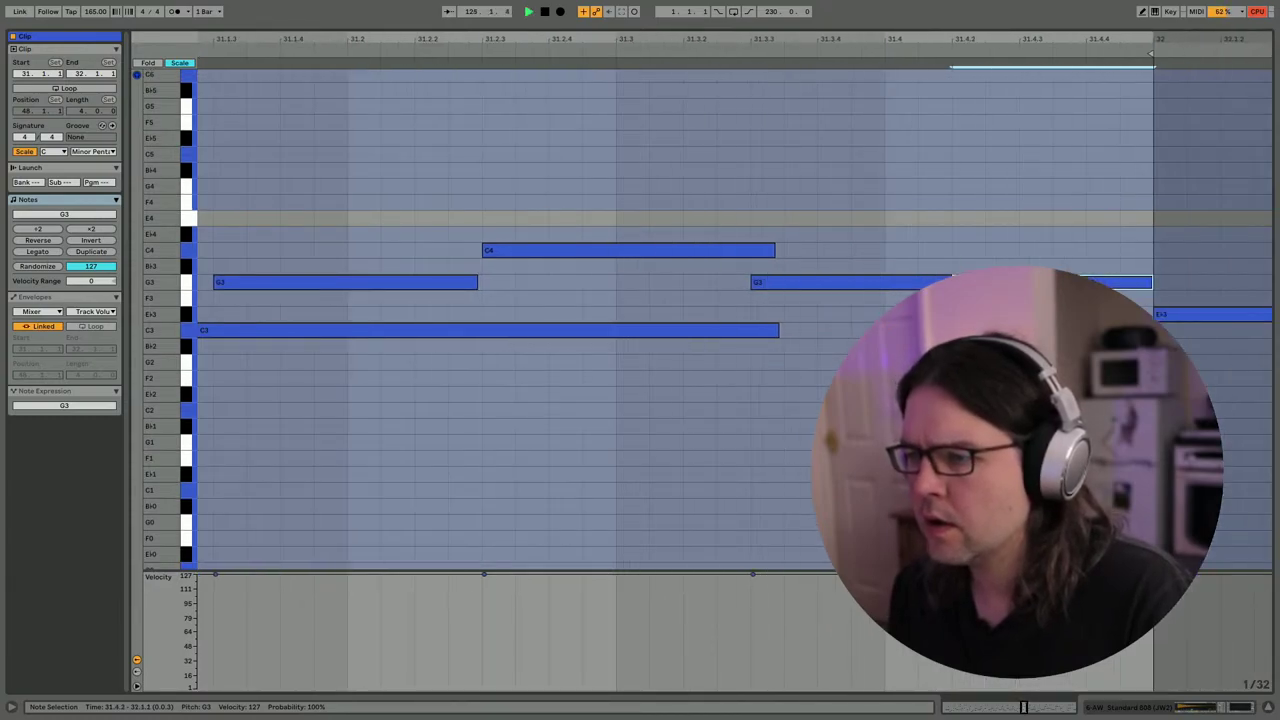
Return to the arrangement, select bars 127 to 131 of the AW_Cool Break track and open that clip's notes.
key("shift+Tab")
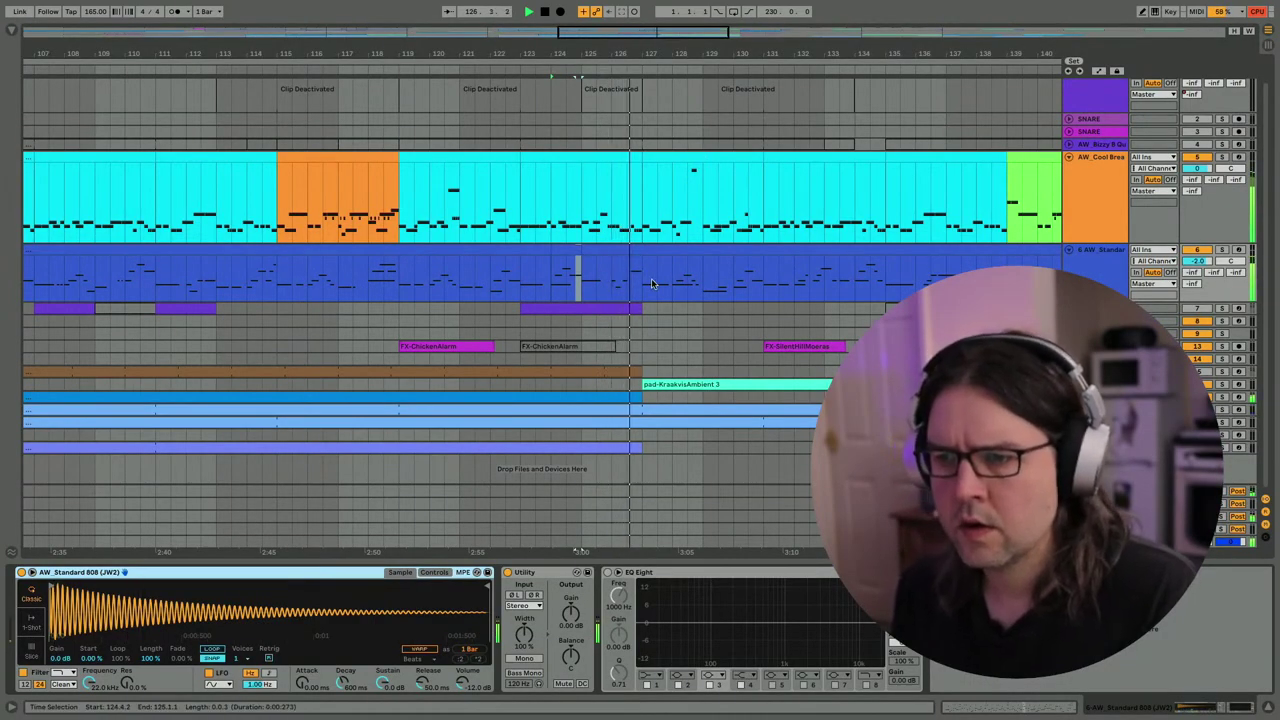
left_click_drag(644, 200, 757, 200)
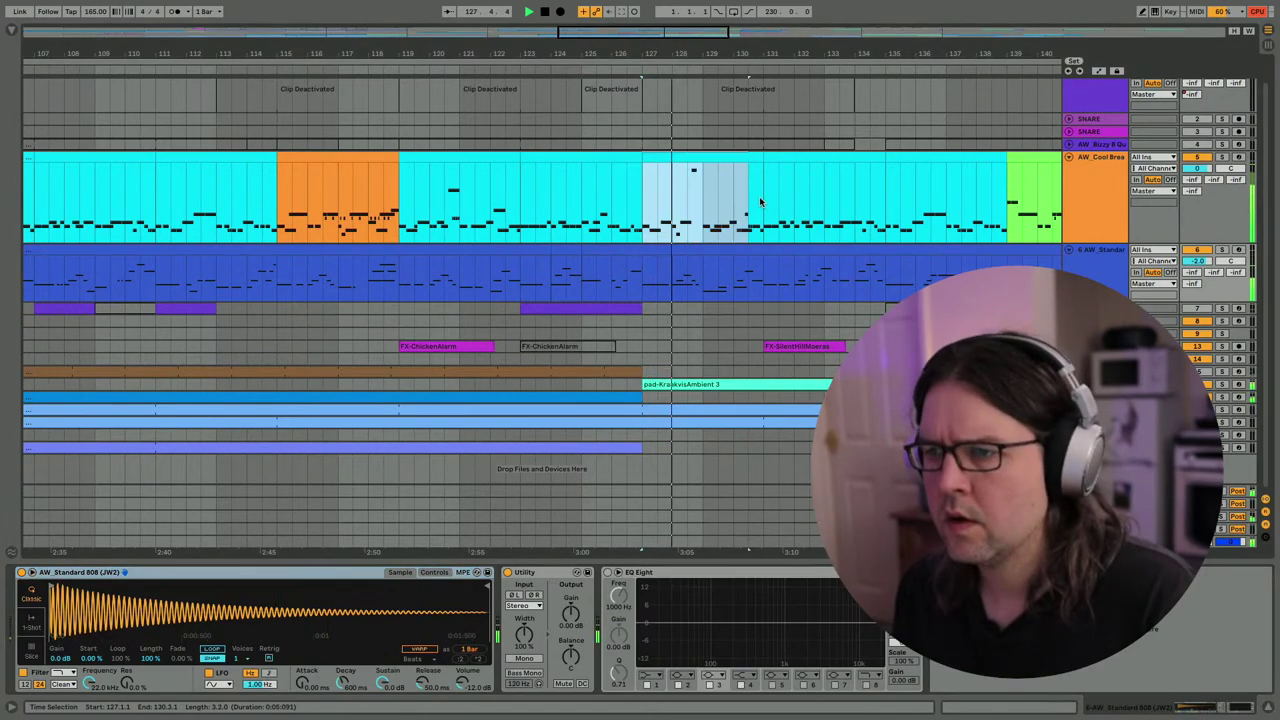
left_click(731, 153)
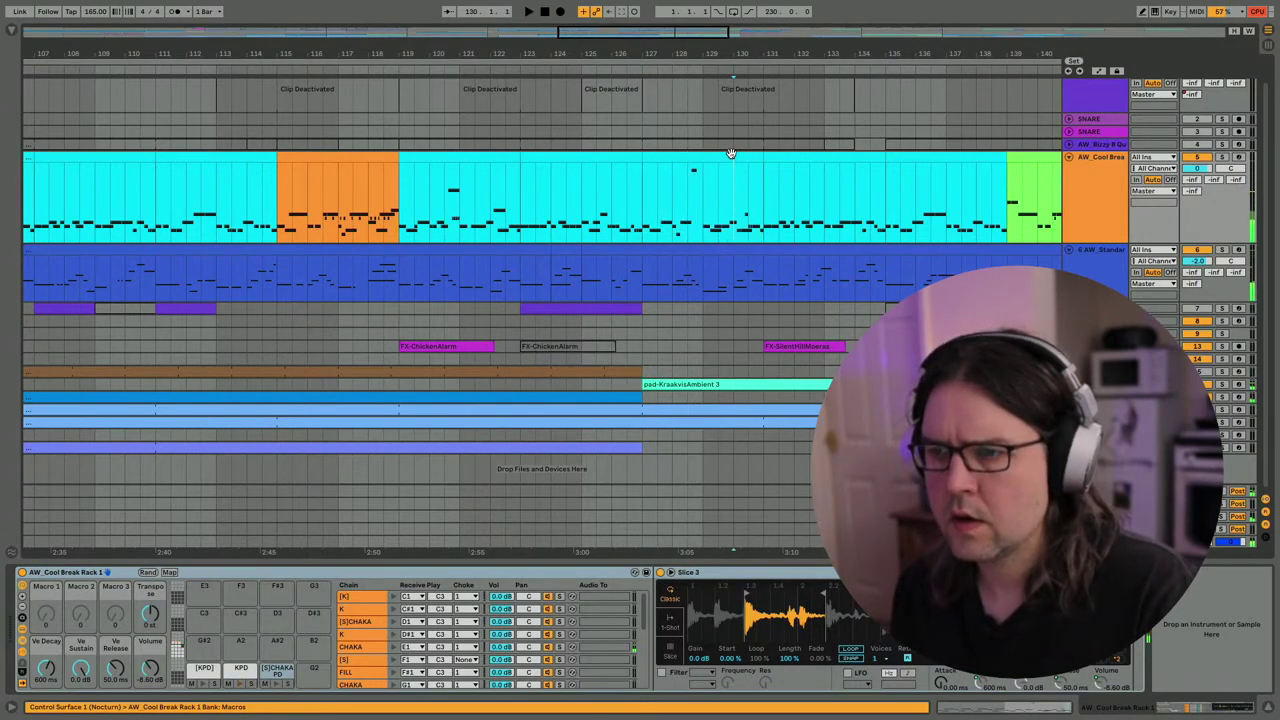
left_click_drag(641, 191, 766, 193)
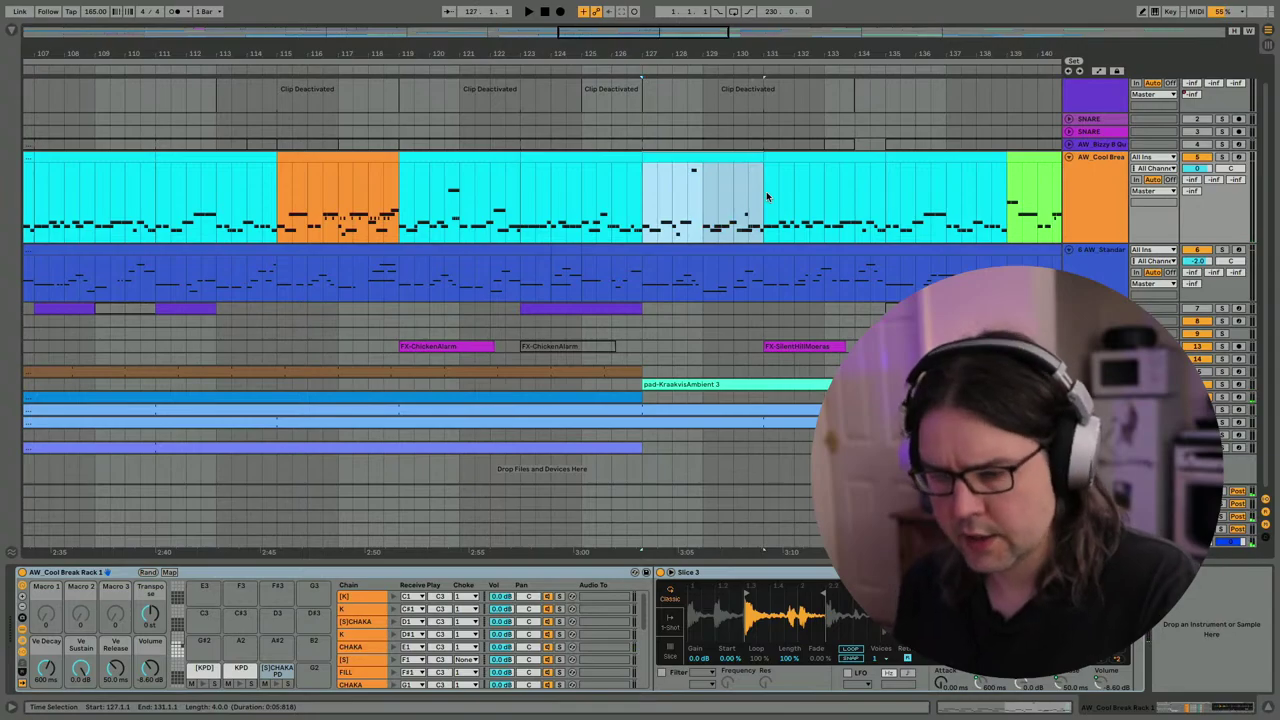
key("shift+Tab")
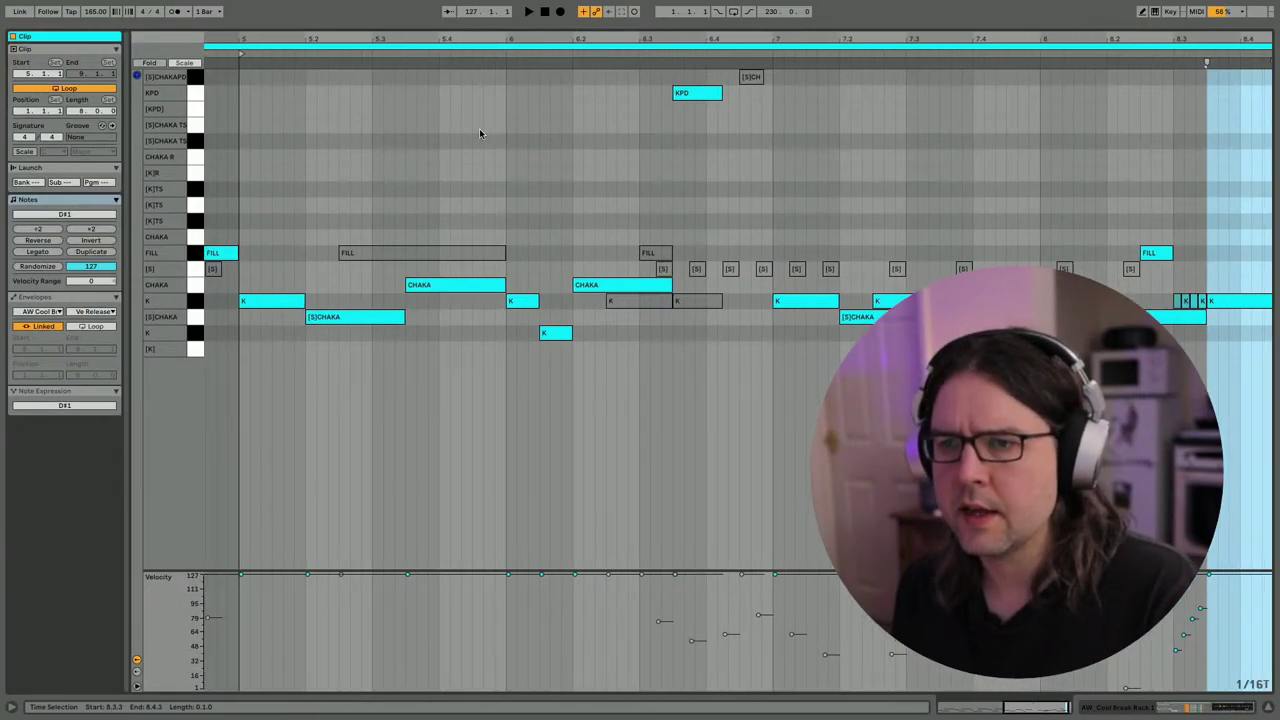
Move the [S]CHAKA note at 5.2.1 up to the FILL row (F#1) and play the clip.
key("space")
left_click(345, 318)
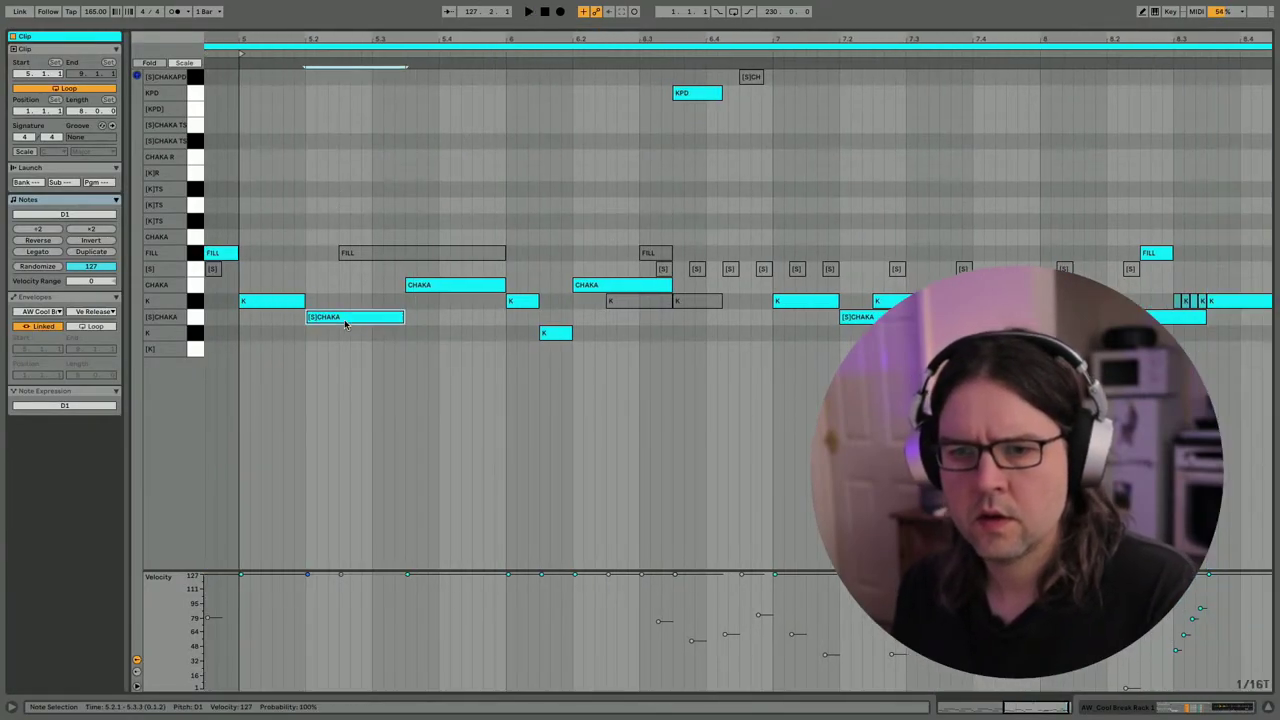
key("Up")
key("Up")
key("Up")
key("Up")
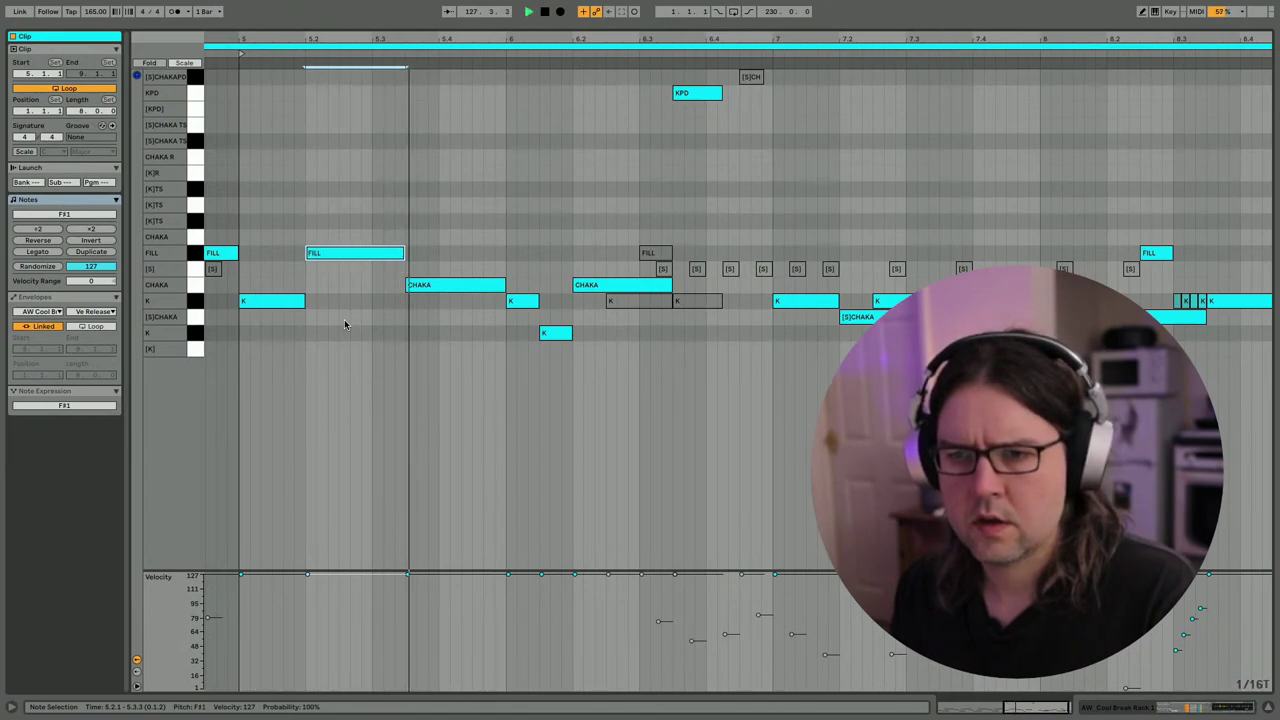
Move the CHAKA note at 5.3.3 up to the higher CHAKA row (G1) and shorten it to end before 6.1.1.
left_click(437, 286)
key("Up")
key("Up")
key("Up")
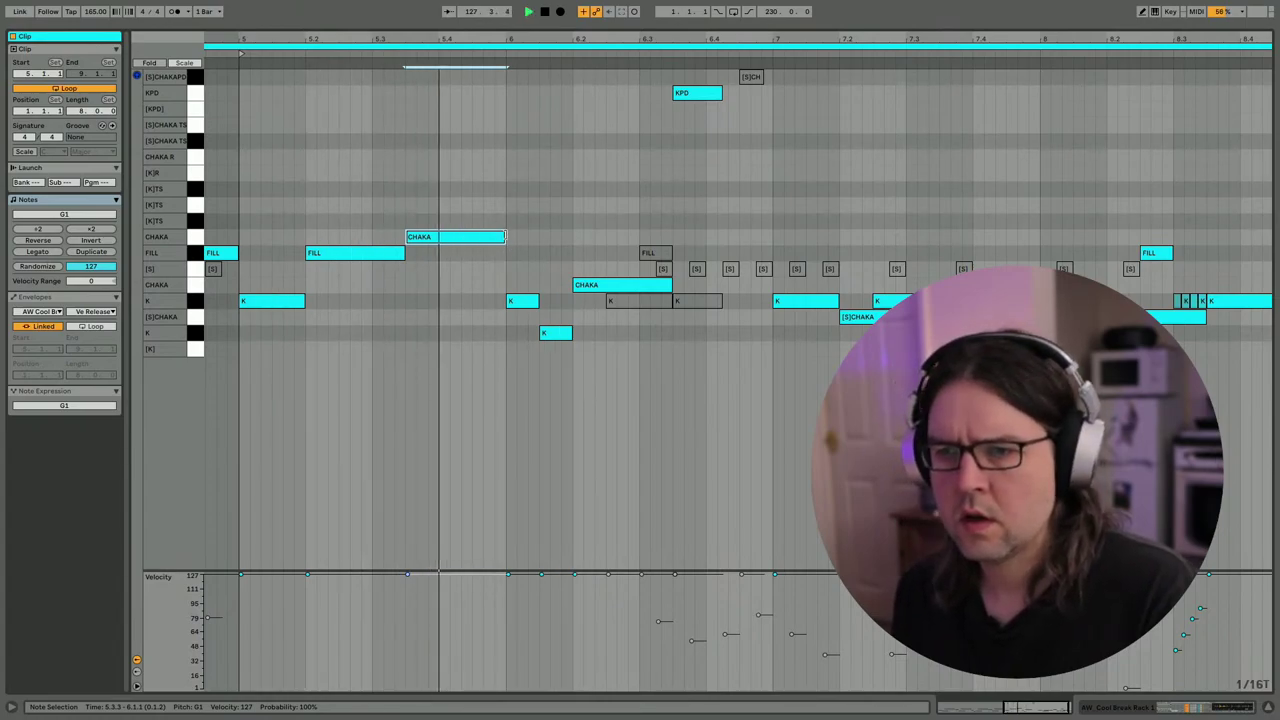
left_click_drag(505, 236, 460, 236)
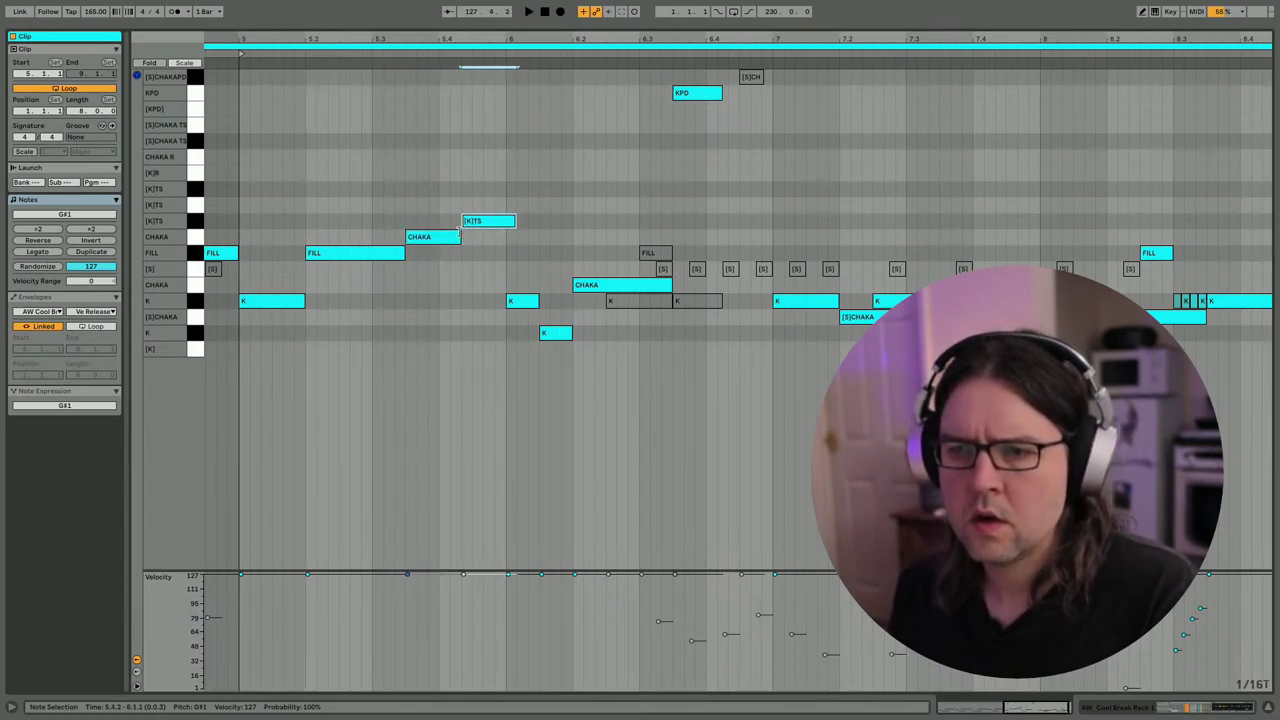
Fit a [K]TS copy on A1 just before 6.1.1 and lengthen the G1 CHAKA note to end at 5.4.3.
key("shift+Left")
key("shift+Left")
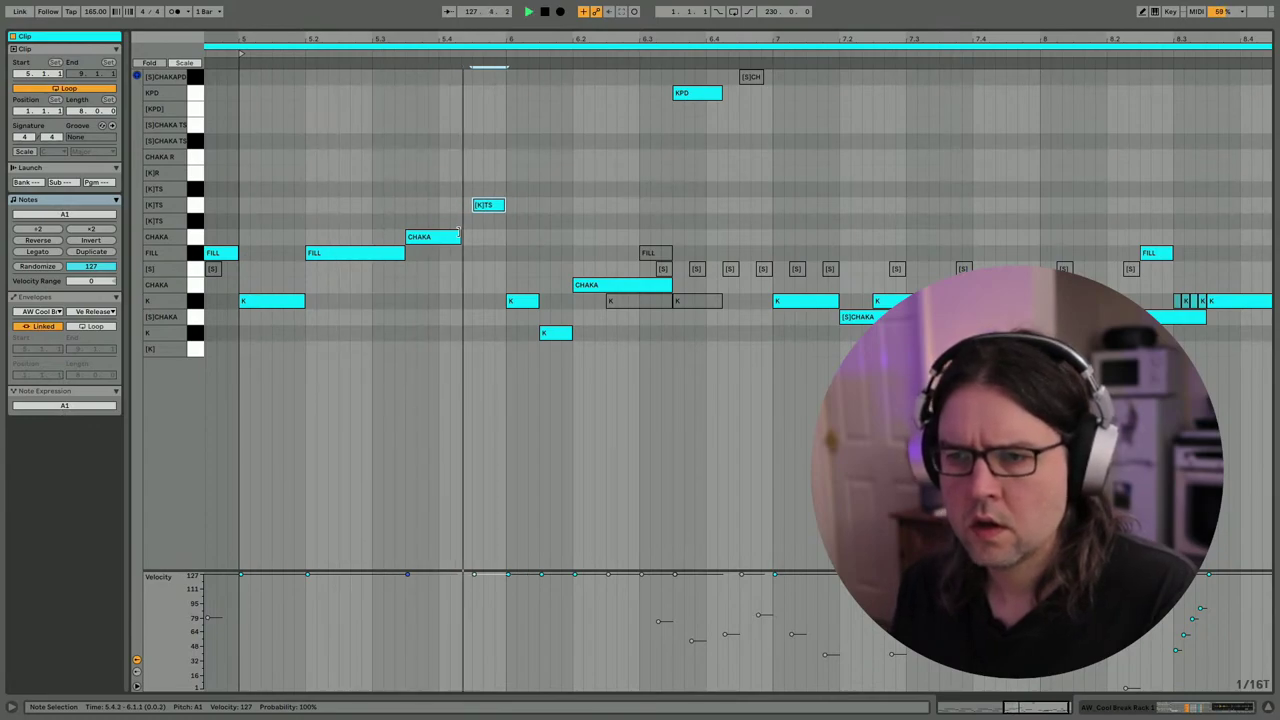
left_click_drag(461, 236, 470, 236)
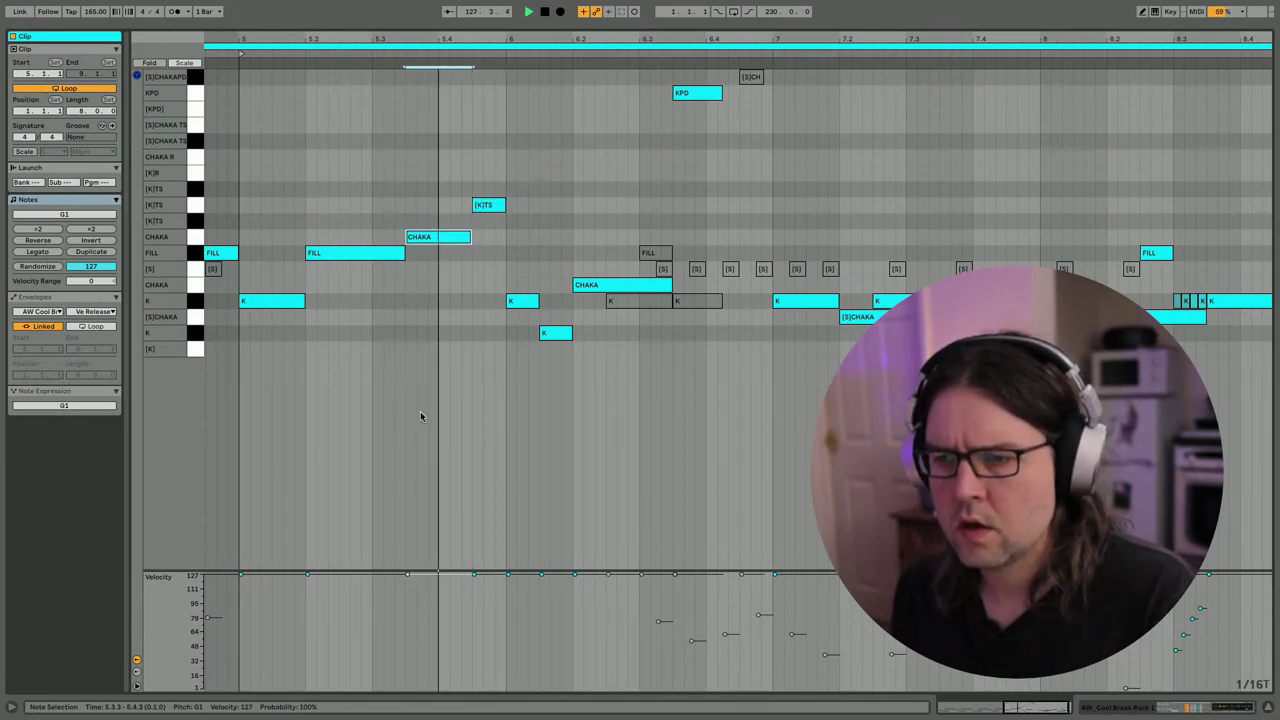
Replace the [K]TS note with a copy of the FILL note starting at 5.4.3 and shortened to end at 6.1.1.
double_click(488, 205)
left_click(390, 252)
key("ctrl+d")
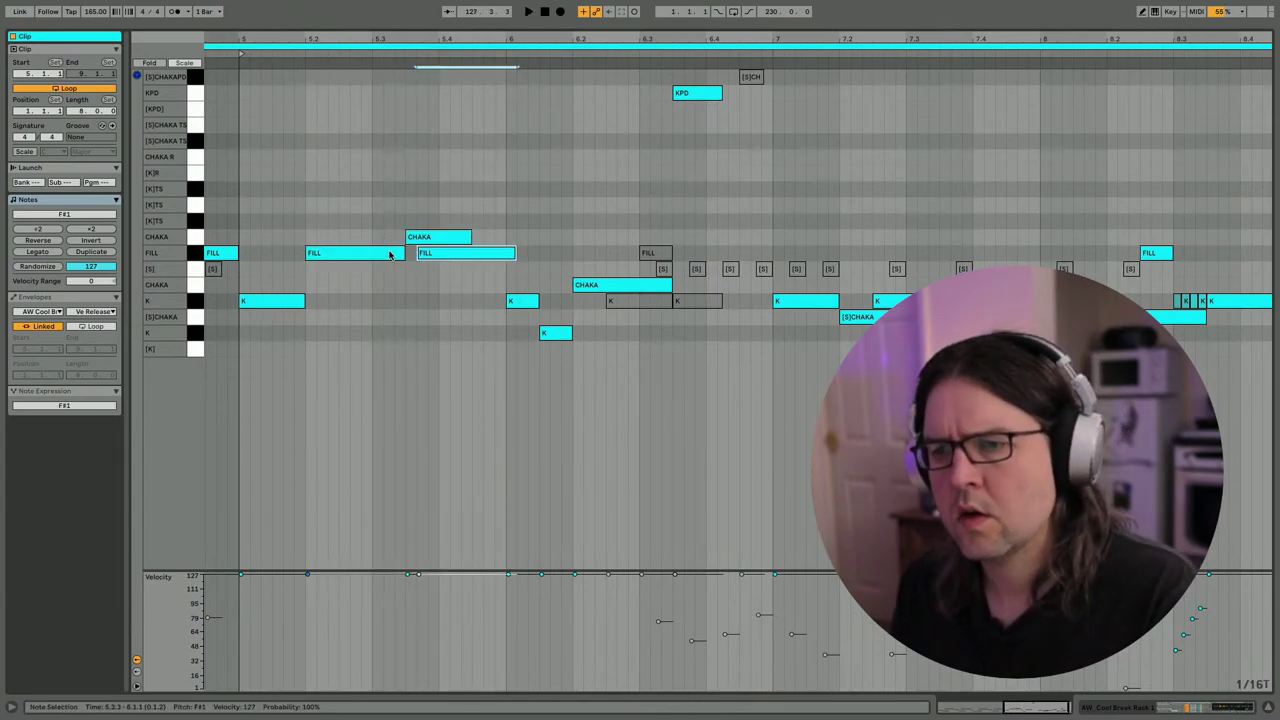
key("space")
key("Right")
key("shift+Left")
key("shift+Left")
key("shift+Left")
key("shift+Left")
key("shift+Left")
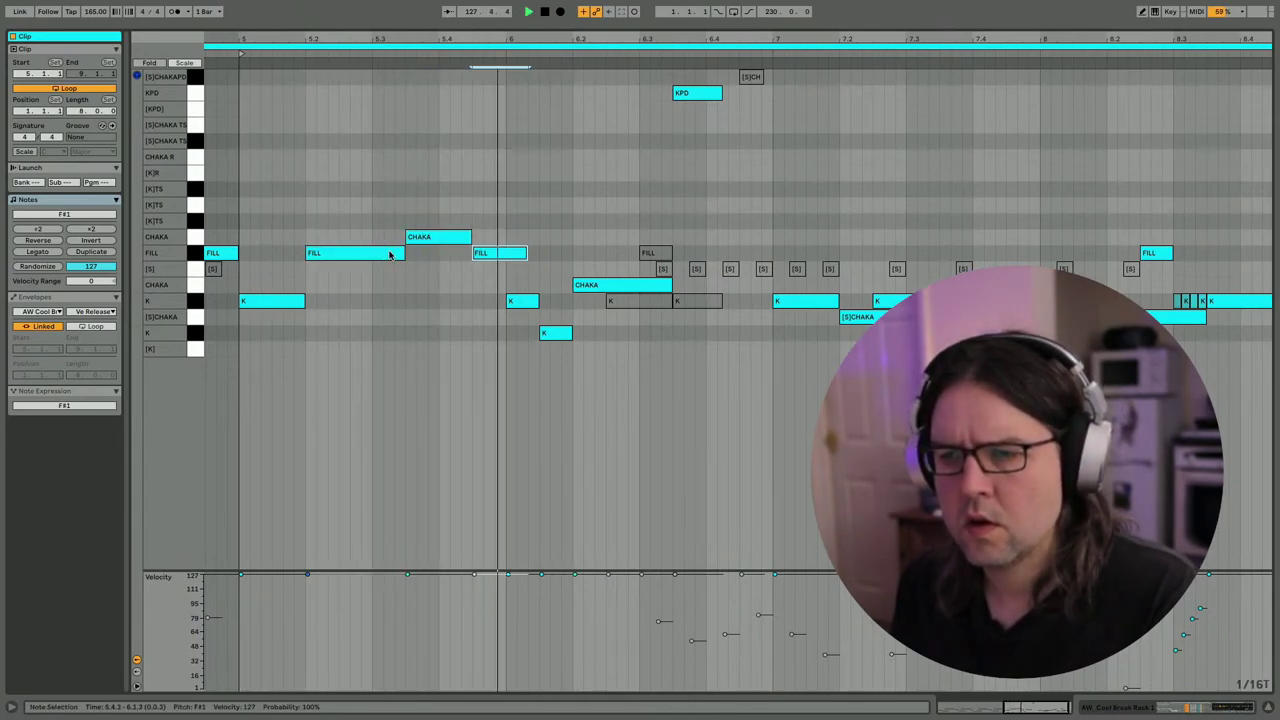
key("shift+Left")
Deactivate the K note at 6.1.1 and extend the preceding FILL note over it to 6.1.3.
left_click(522, 302)
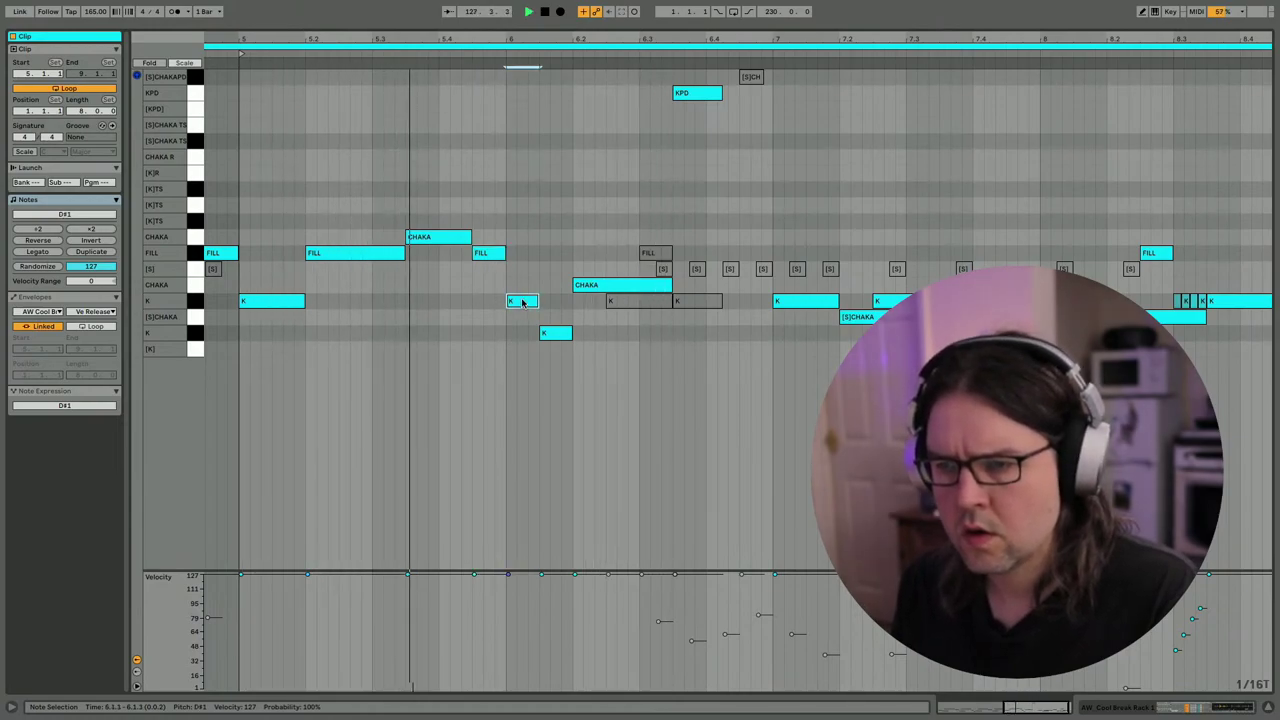
key("0")
left_click_drag(505, 252, 538, 252)
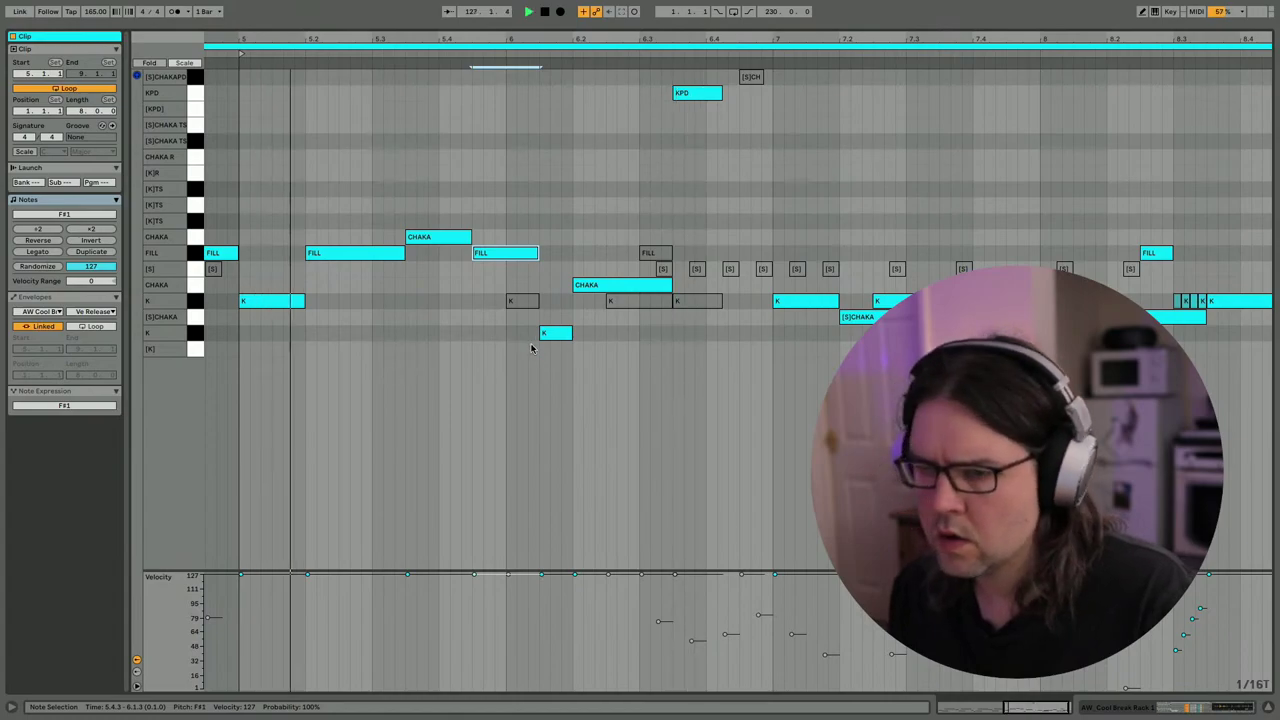
Move the K note at 6.1.3 up to the CHAKA row (G1) and the KPD note at 6.3.3 down to CHAKA (E1).
left_click_drag(552, 333, 549, 240)
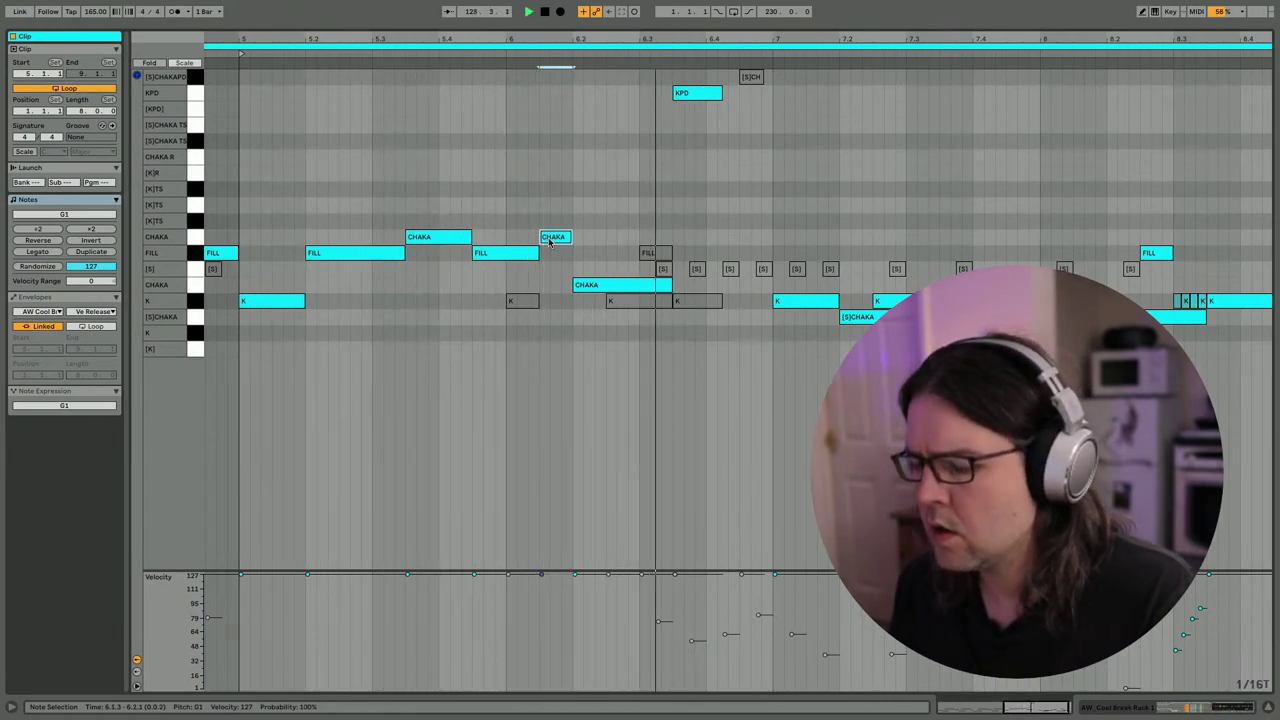
left_click(688, 93)
key("shift+Down")
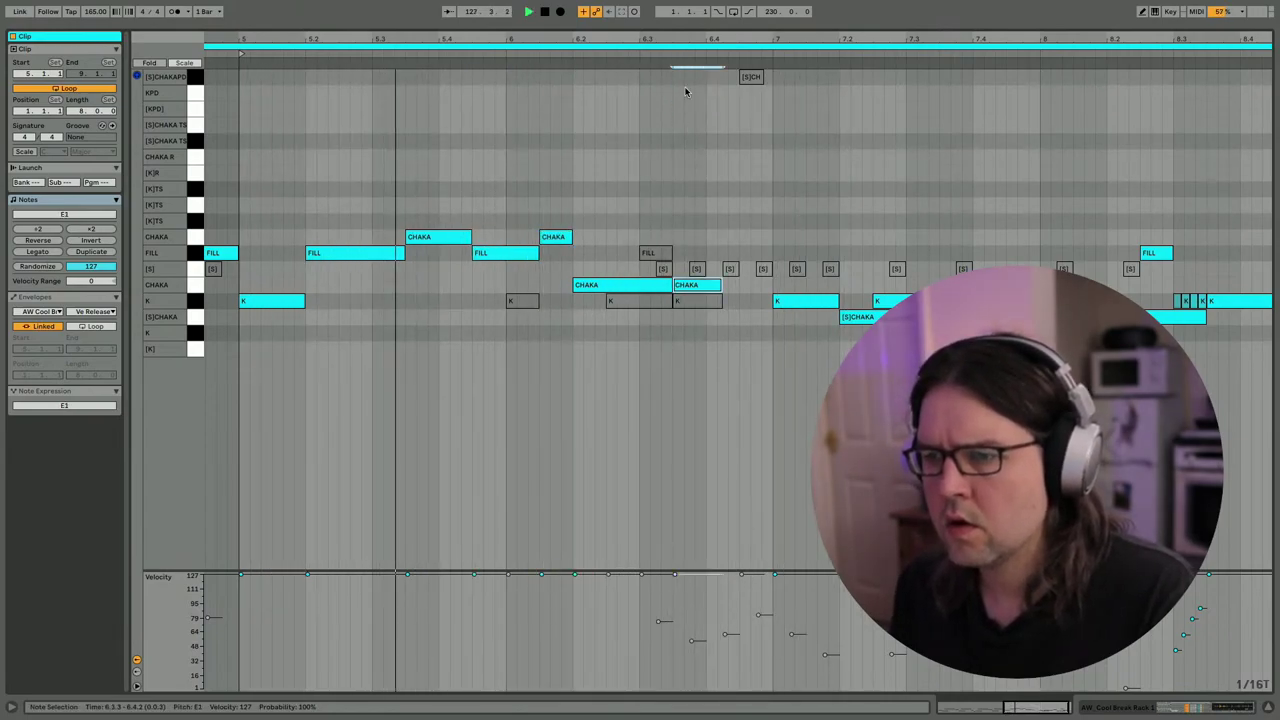
Lengthen the CHAKA note at 6.3.3 so it ends at 7.1.1.
key("shift+Right")
key("shift+Right")
key("shift+Right")
key("shift+Right")
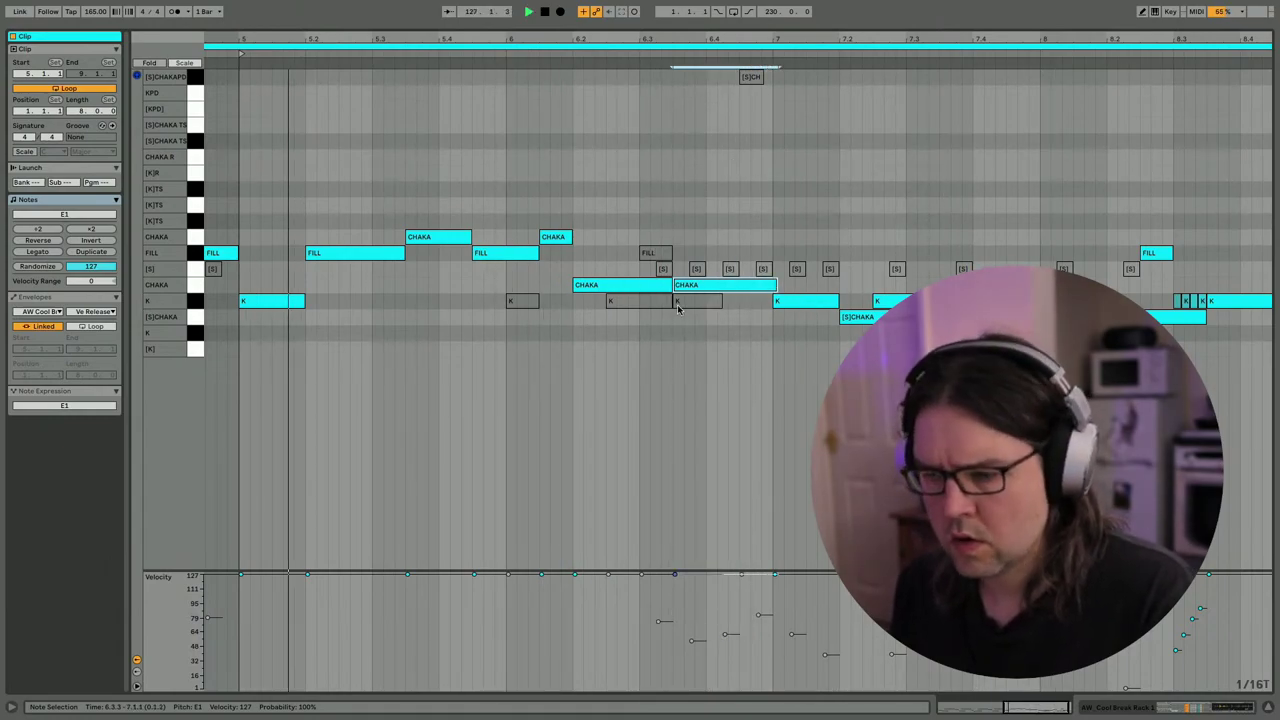
Try shorter lengths for the CHAKA note at 6.3.3 and play the clip.
key("shift+Left")
key("shift+Left")
key("shift+Left")
key("shift+Left")
key("shift+Left")
key("shift+Left")
key("shift+Left")
key("shift+Left")
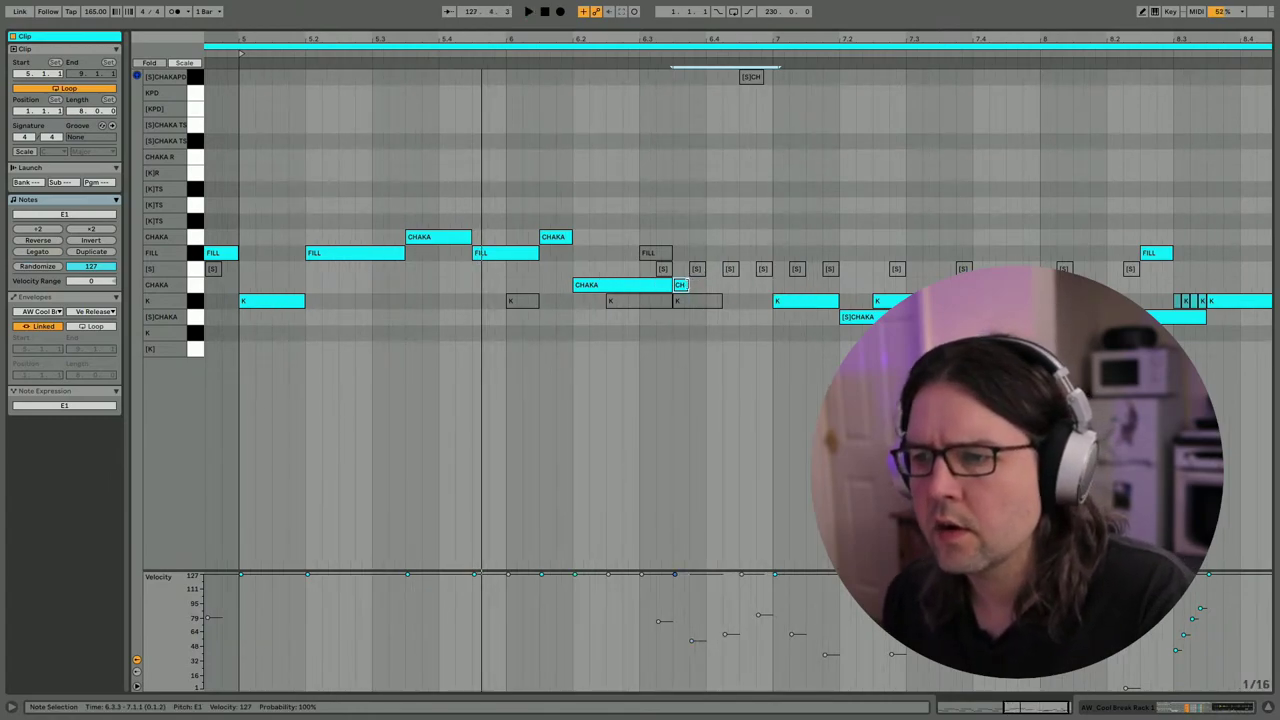
key("space")
scroll(700, 315, "right", 1)
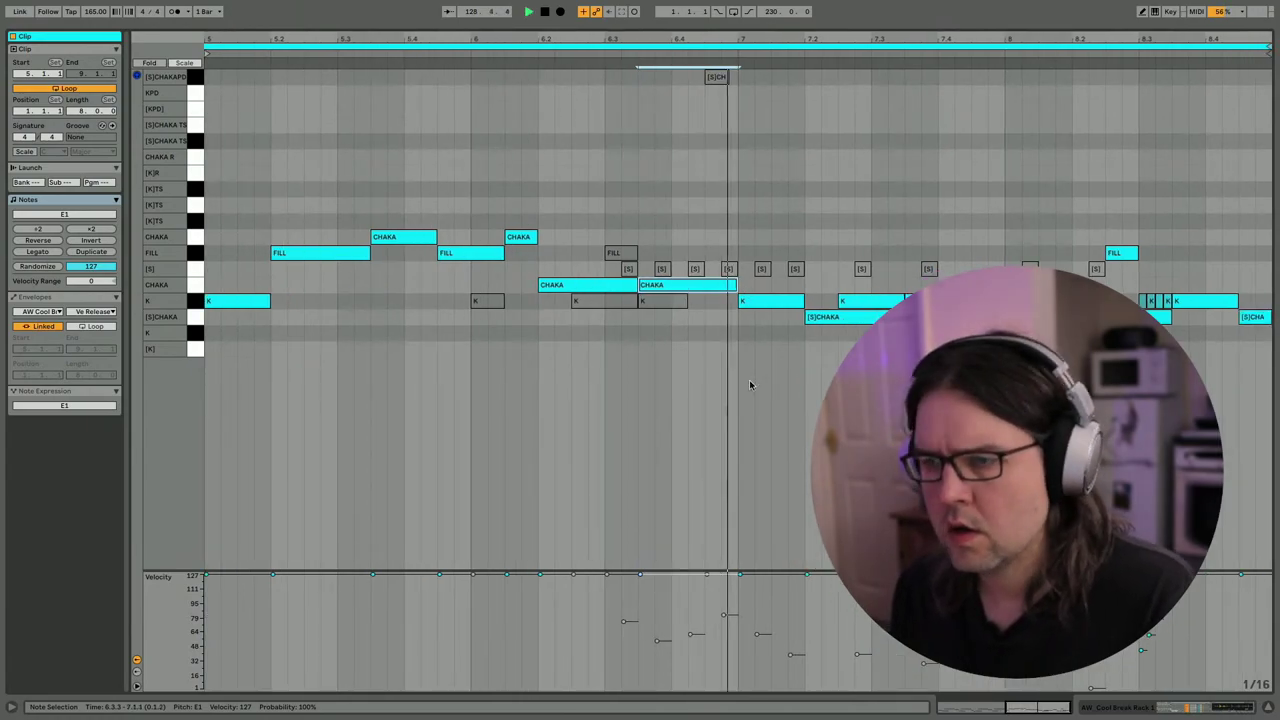
Try the [S]CHAKA note at 7.2.1 on the K row (D#1) and then on the [K] row (C1).
key("space")
left_click(824, 319)
key("Up")
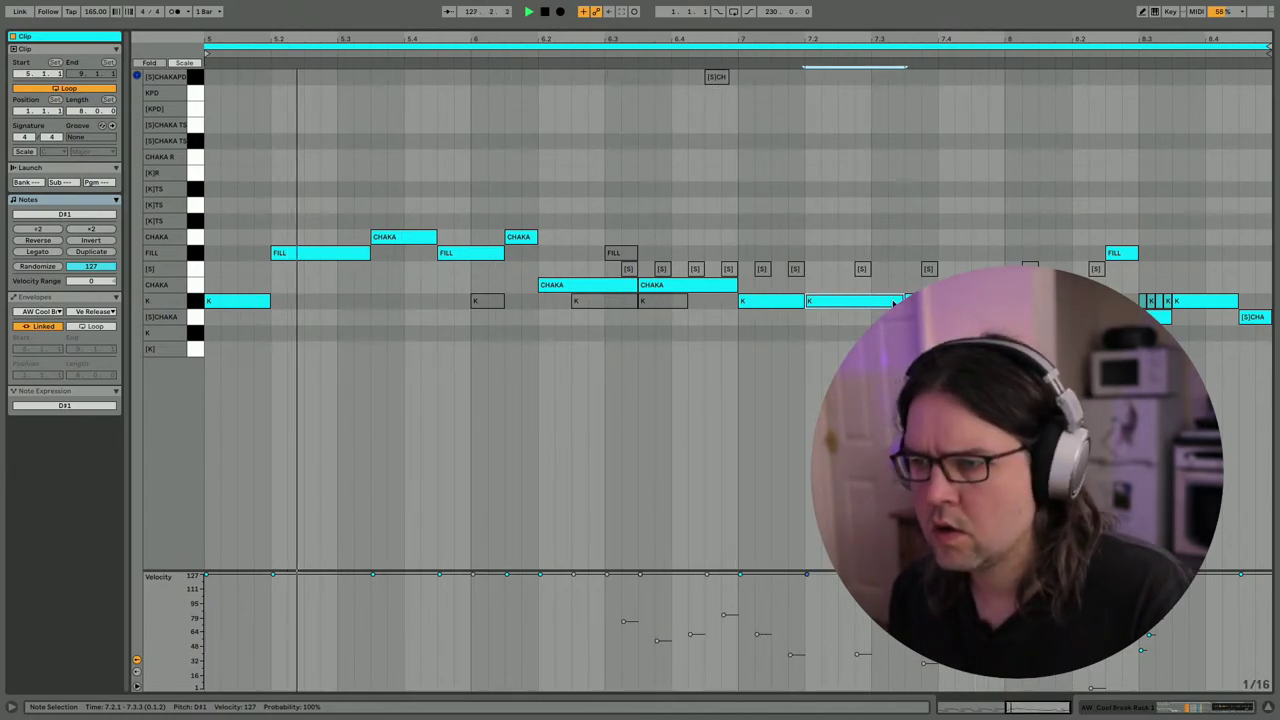
key("Down")
key("Down")
key("Down")
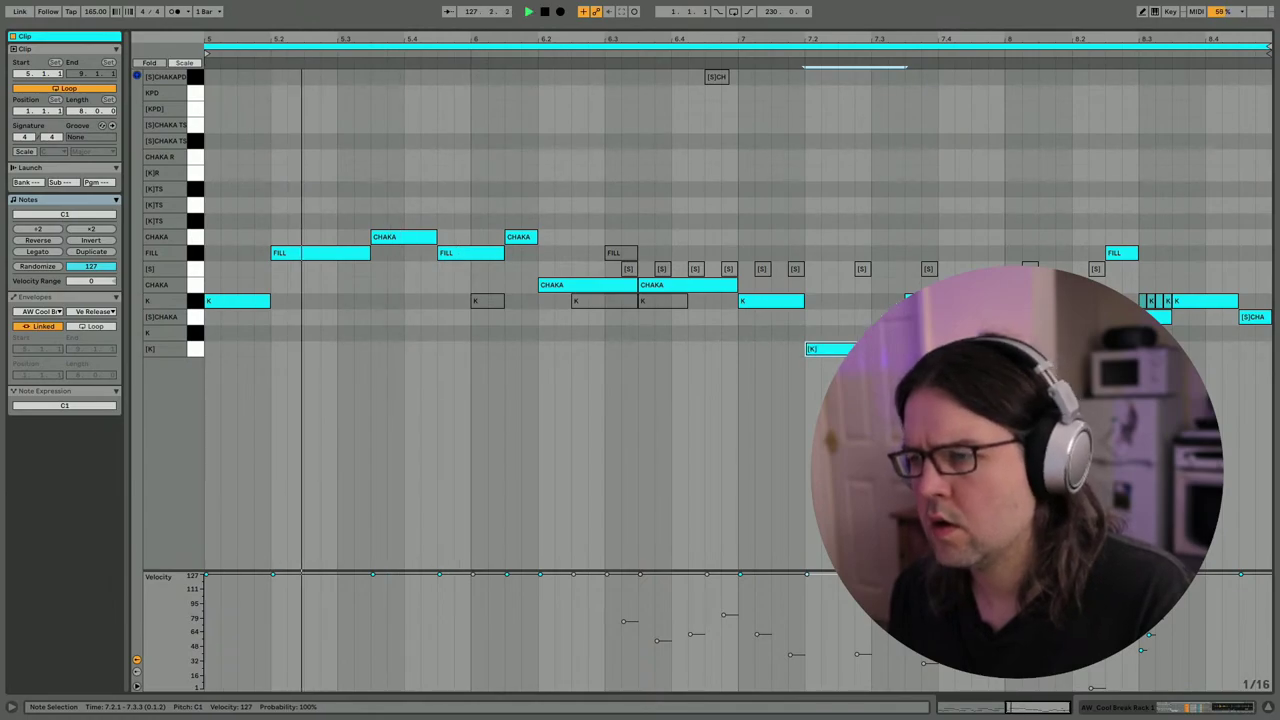
Move the K note at 7.3.3 down to the lower K row (C#1) and play the clip.
left_click(922, 302)
key("Down")
key("Down")
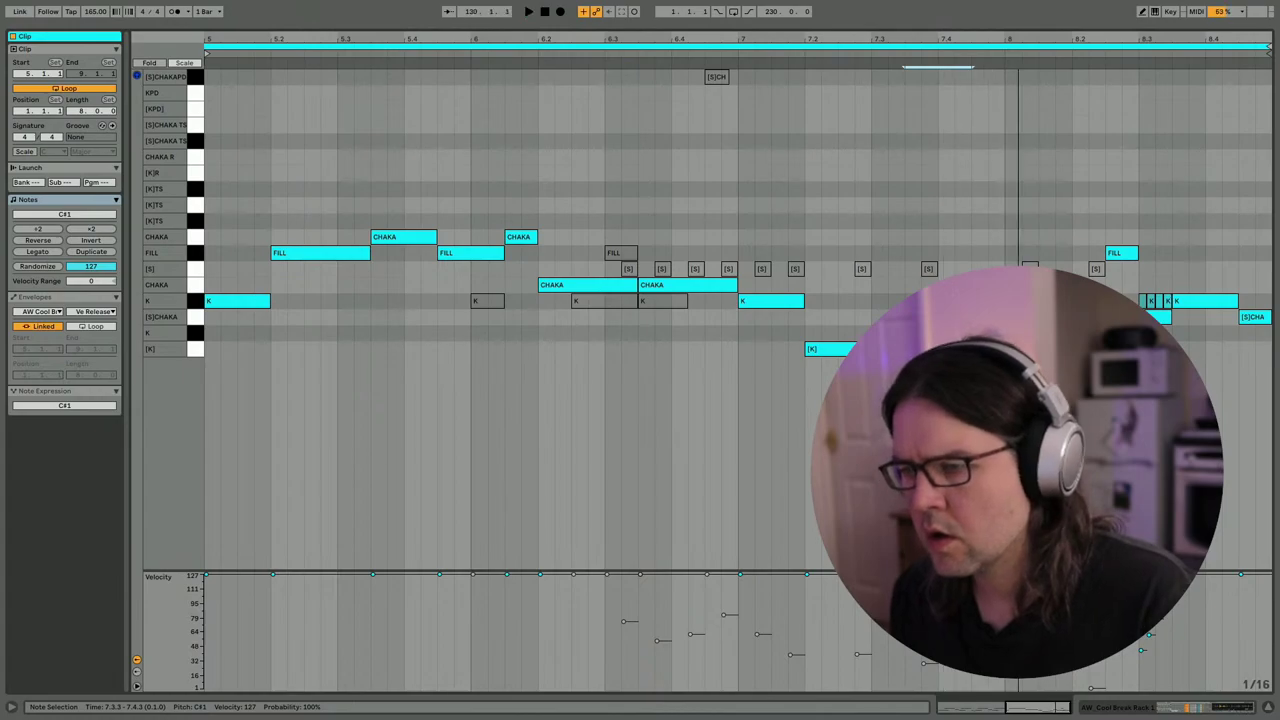
key("space")
Move the [K] note at 7.2.1 up to the [K]TS row on A1 and play the clip.
left_click(848, 349)
key("Up")
key("Up")
key("Up")
key("Up")
key("Up")
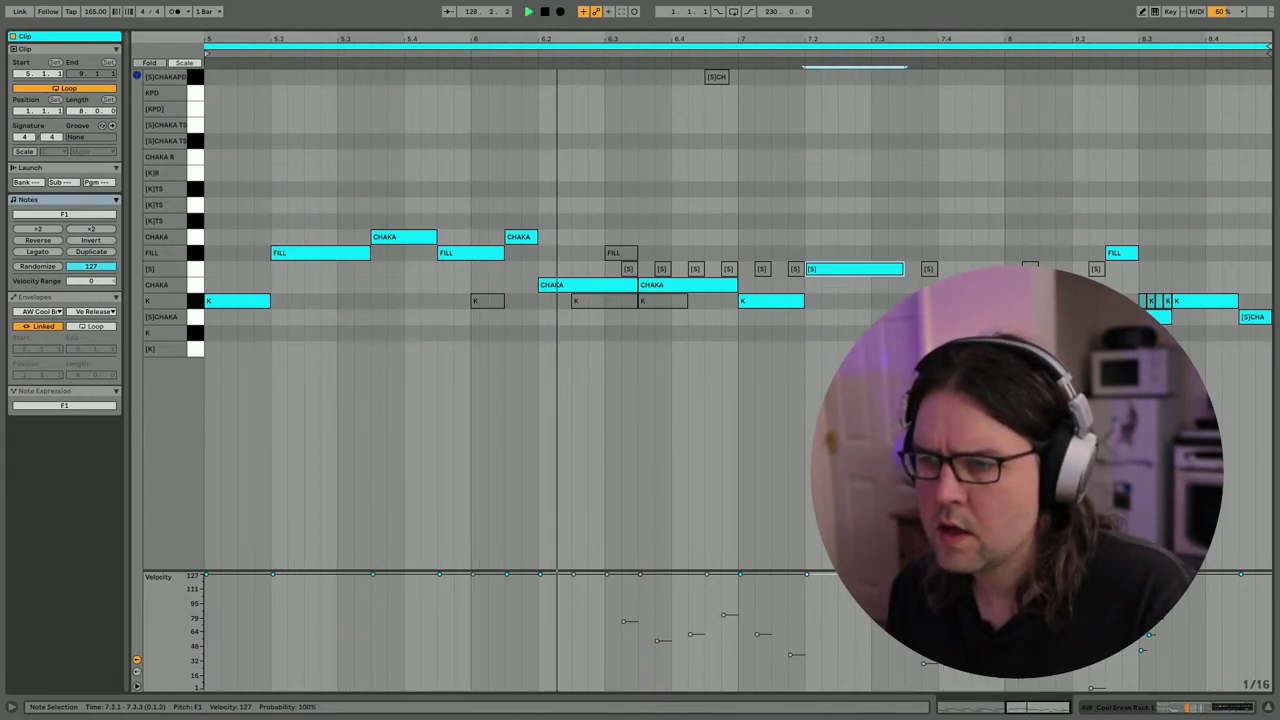
key("Up")
key("Up")
key("Up")
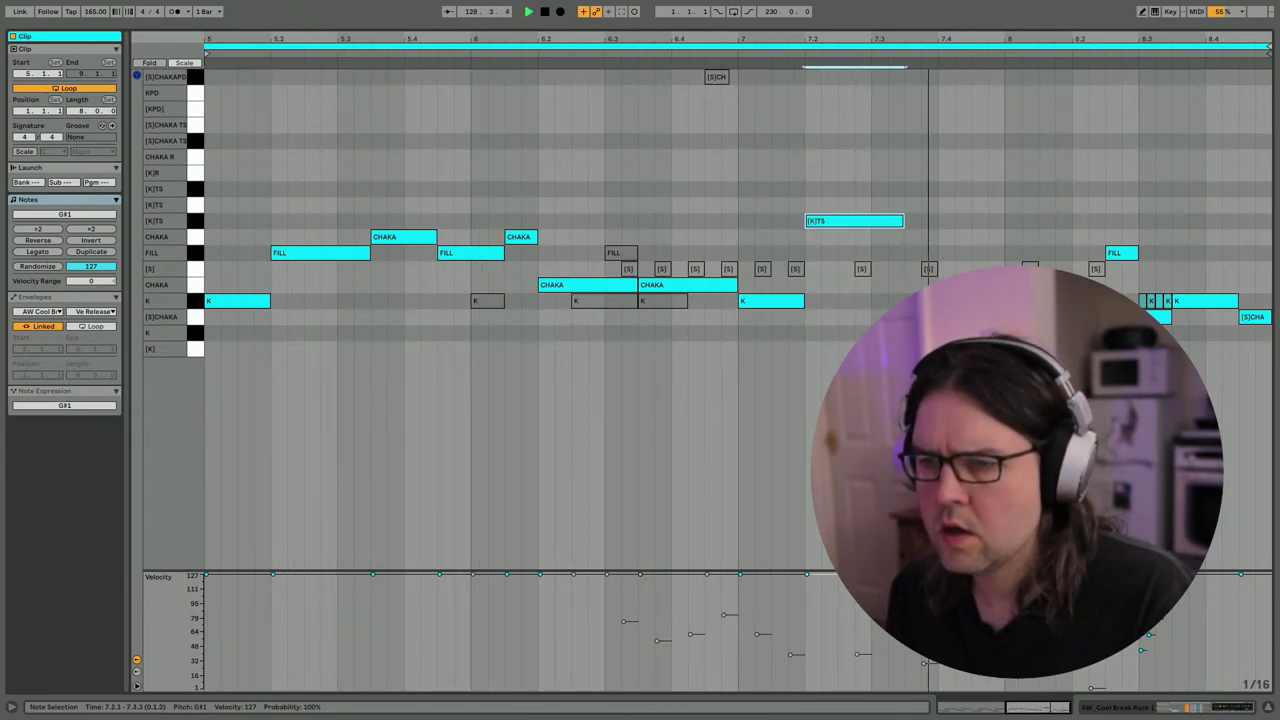
key("Up")
key("space")
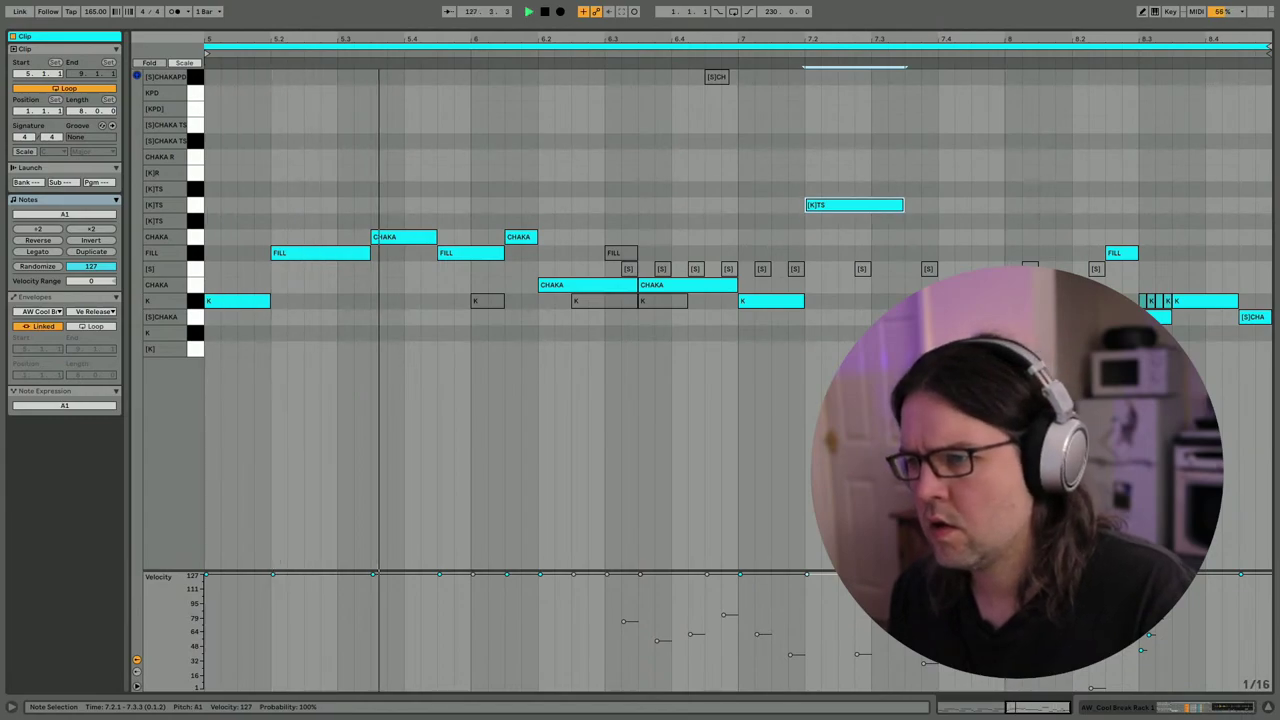
Draw a roll of 1/32 K notes on the C#1 row leading into 7.3.3, give it rising velocities and play the clip.
key("b")
key("ctrl+1")
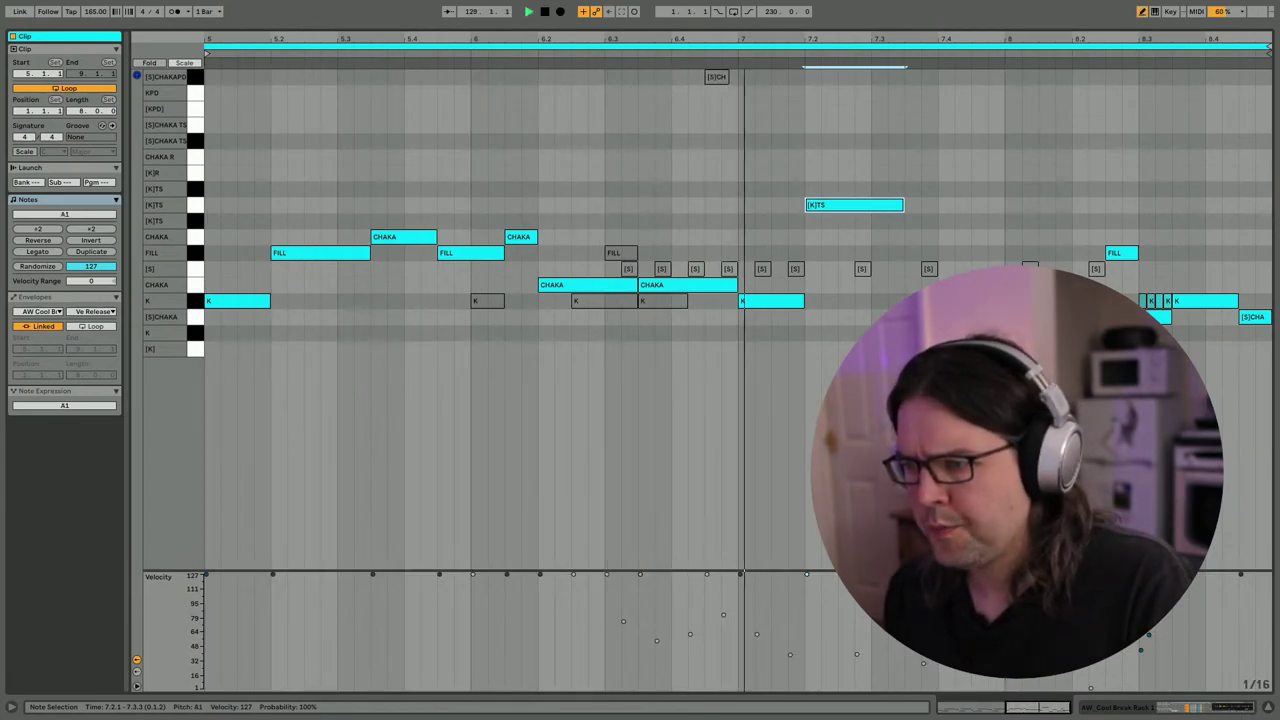
left_click(935, 281)
left_click(938, 279)
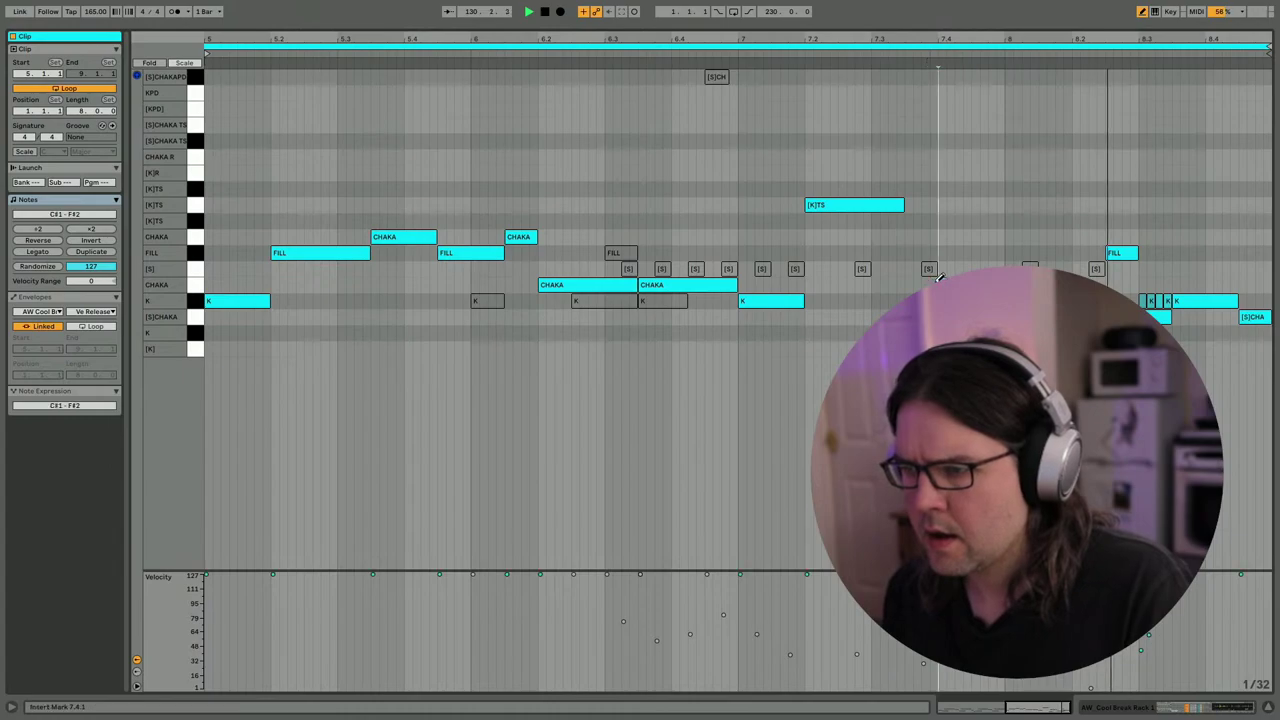
key("ctrl+a")
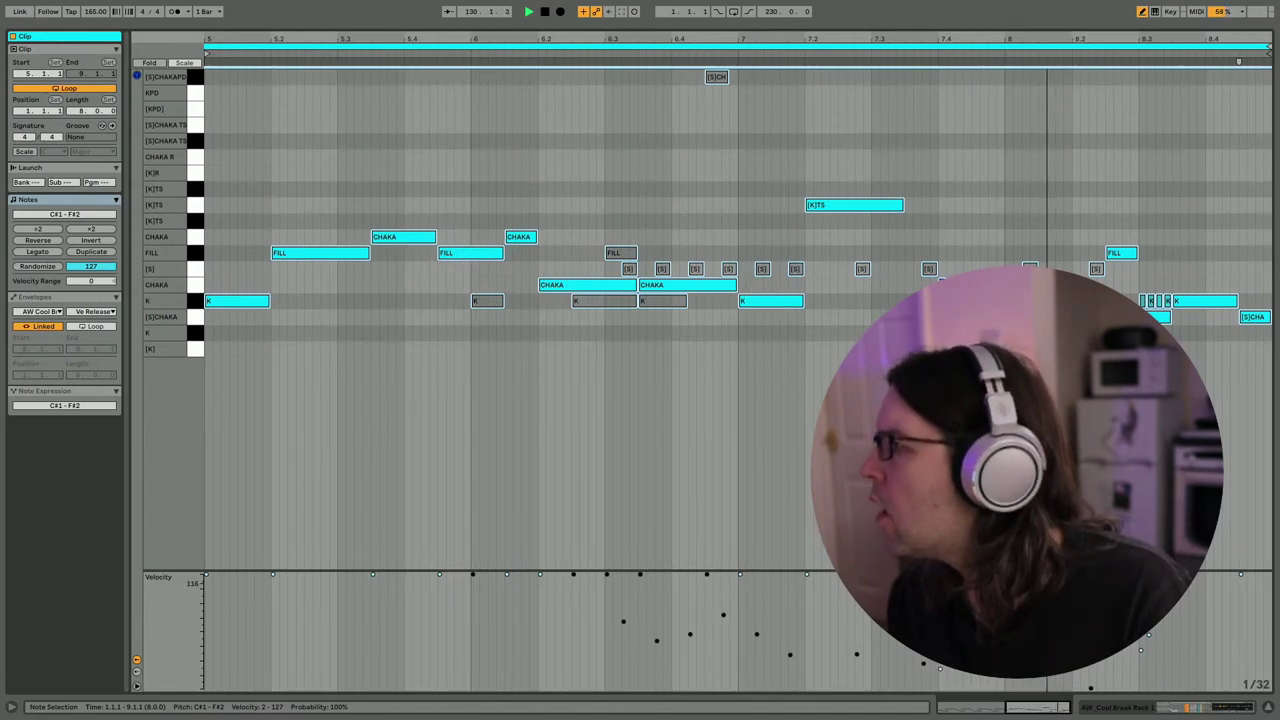
double_click(857, 332)
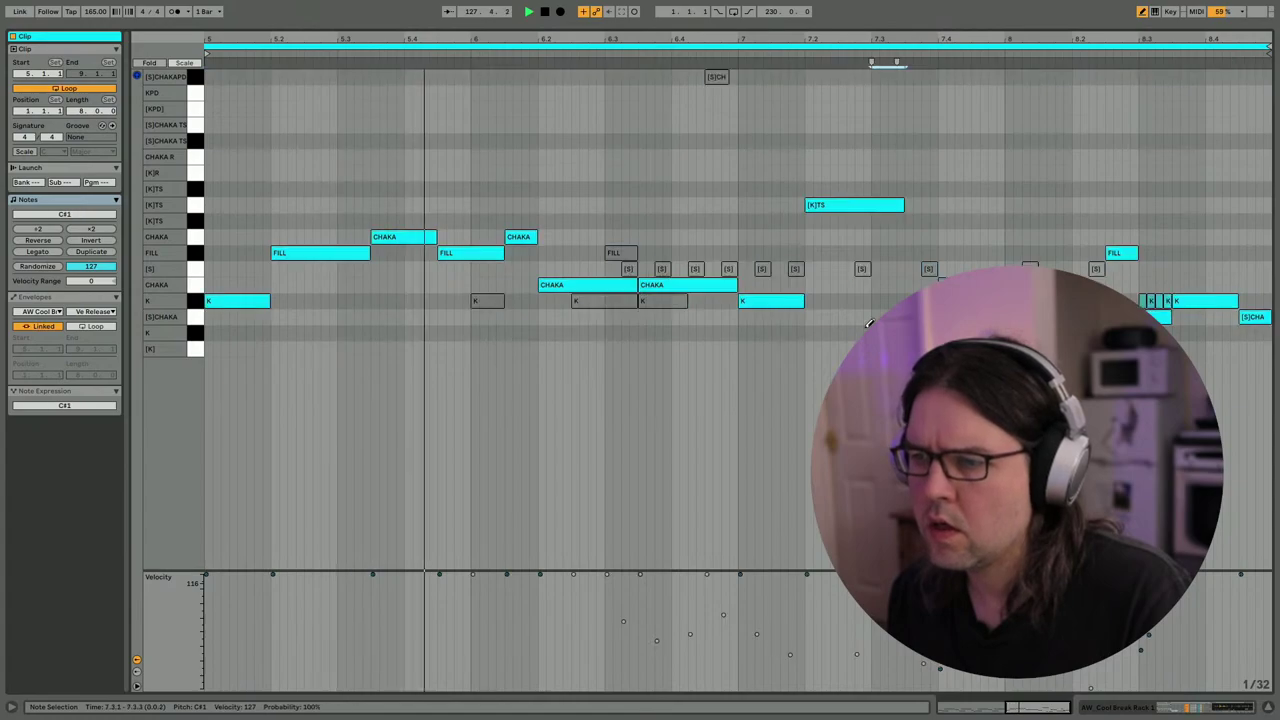
mouse_move(847, 687)
left_mouse_down()
mouse_move(878, 672)
mouse_move(853, 685)
mouse_move(899, 607)
left_mouse_up()
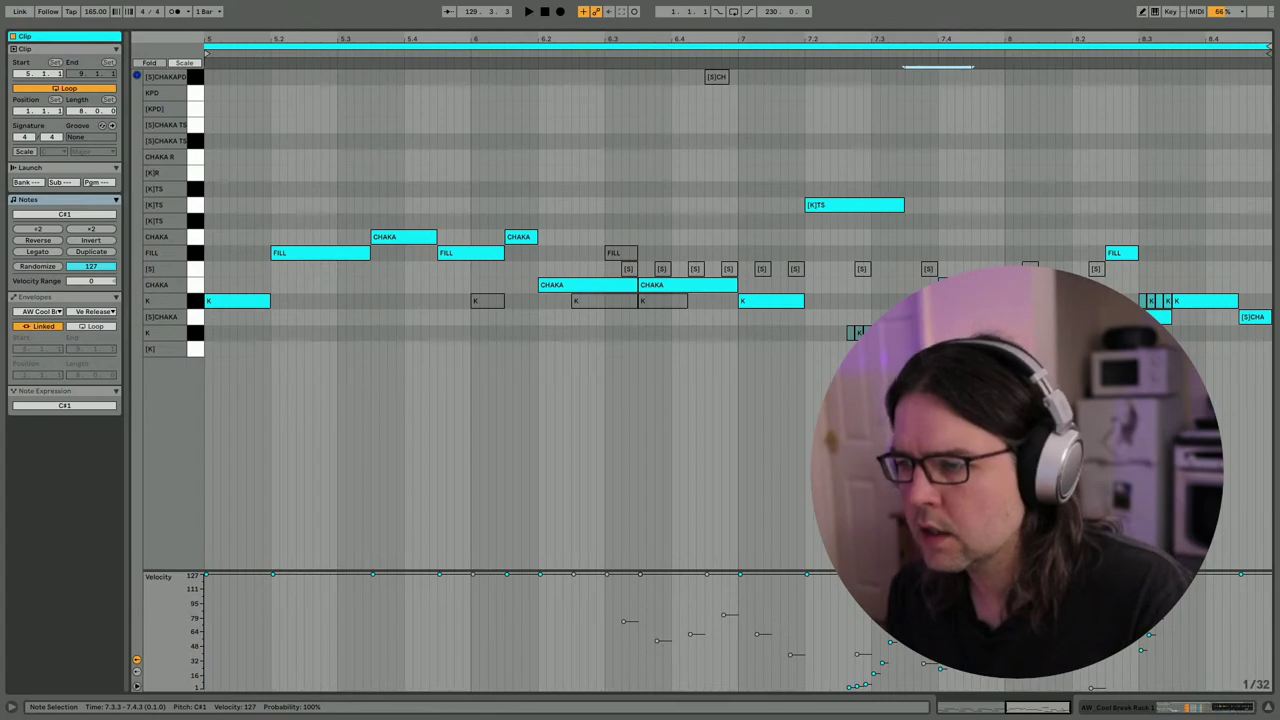
key("space")
Open the break clip that starts at bar 131 for note editing.
key("shift+Tab")
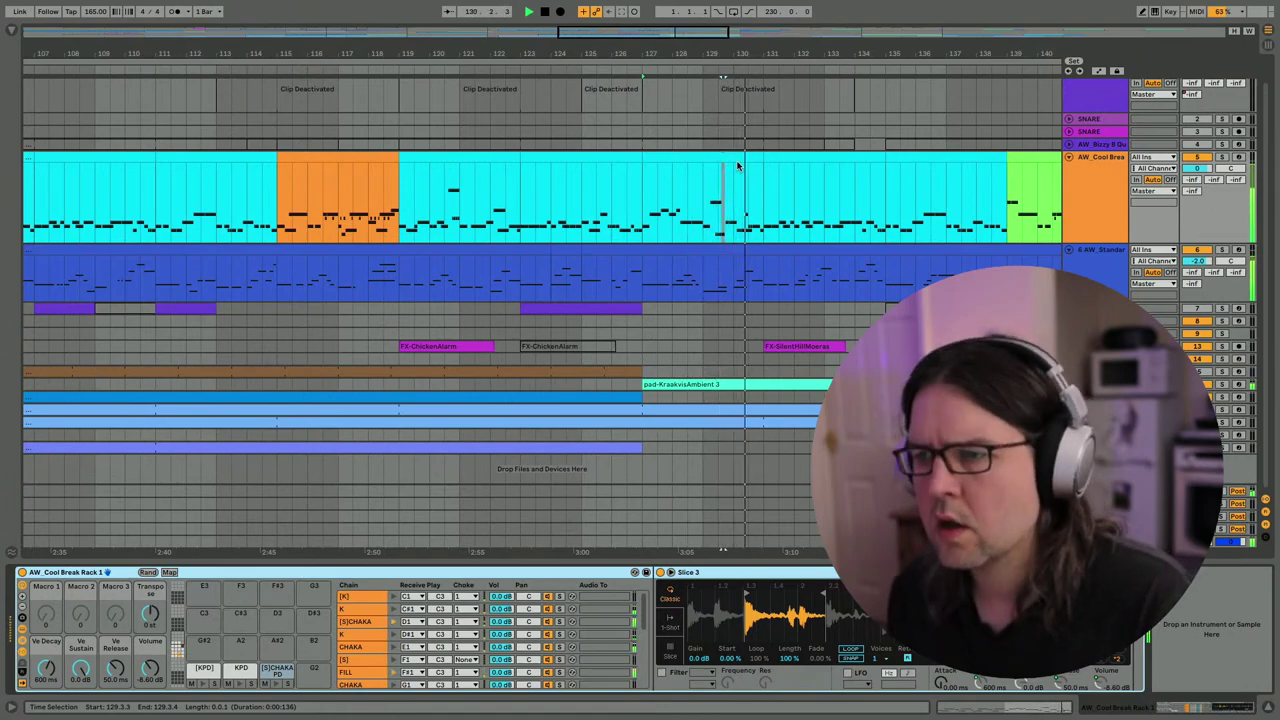
left_click_drag(765, 165, 886, 165)
key("shift+Tab")
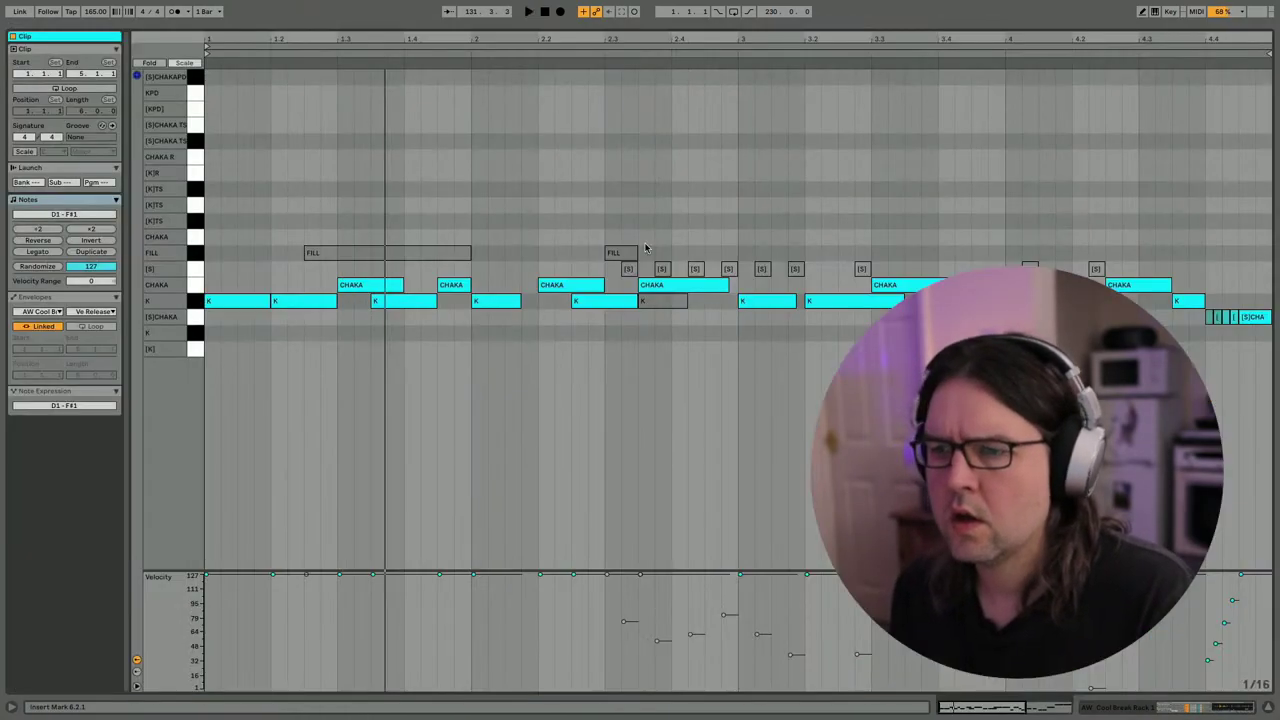
Try shortening all of the clip's notes by one 1/16 grid step.
key("ctrl+a")
key("shift+Left")
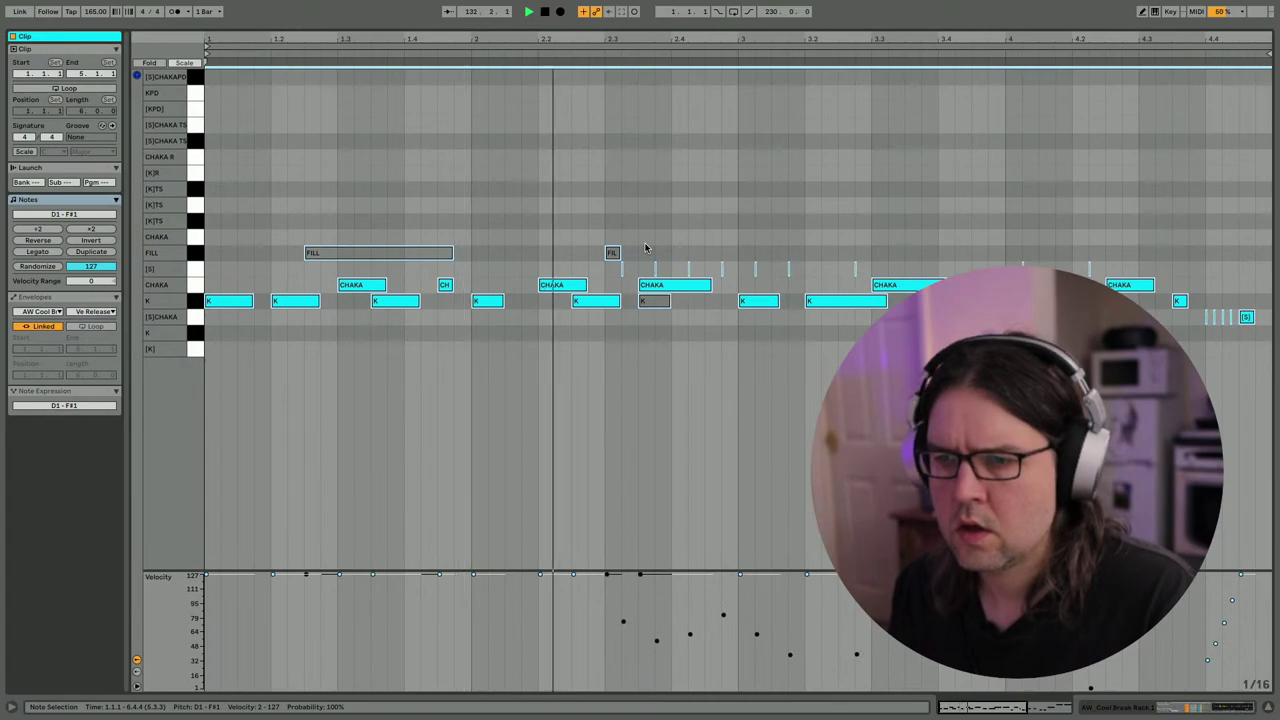
key("shift+Right")
key("space")
left_click(554, 239)
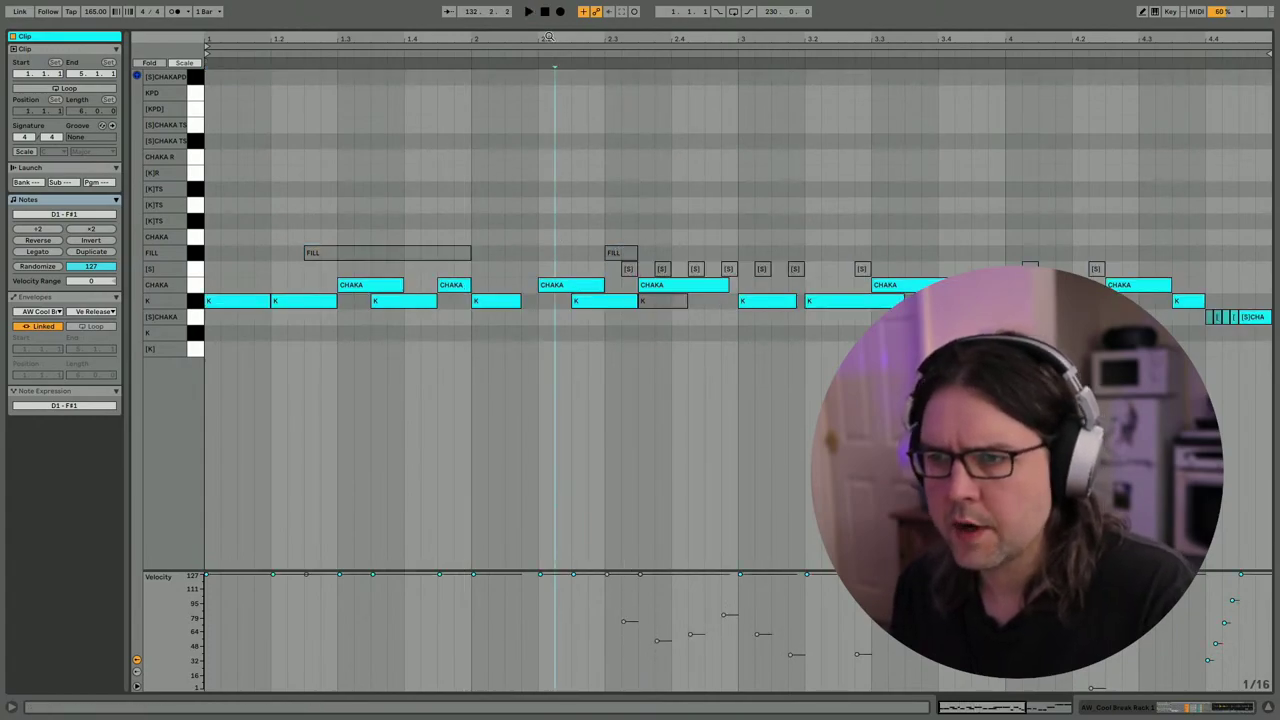
Shorten all of the clip's notes by one 1/64 grid step and play the clip.
left_click_drag(547, 38, 547, 90)
key("ctrl+a")
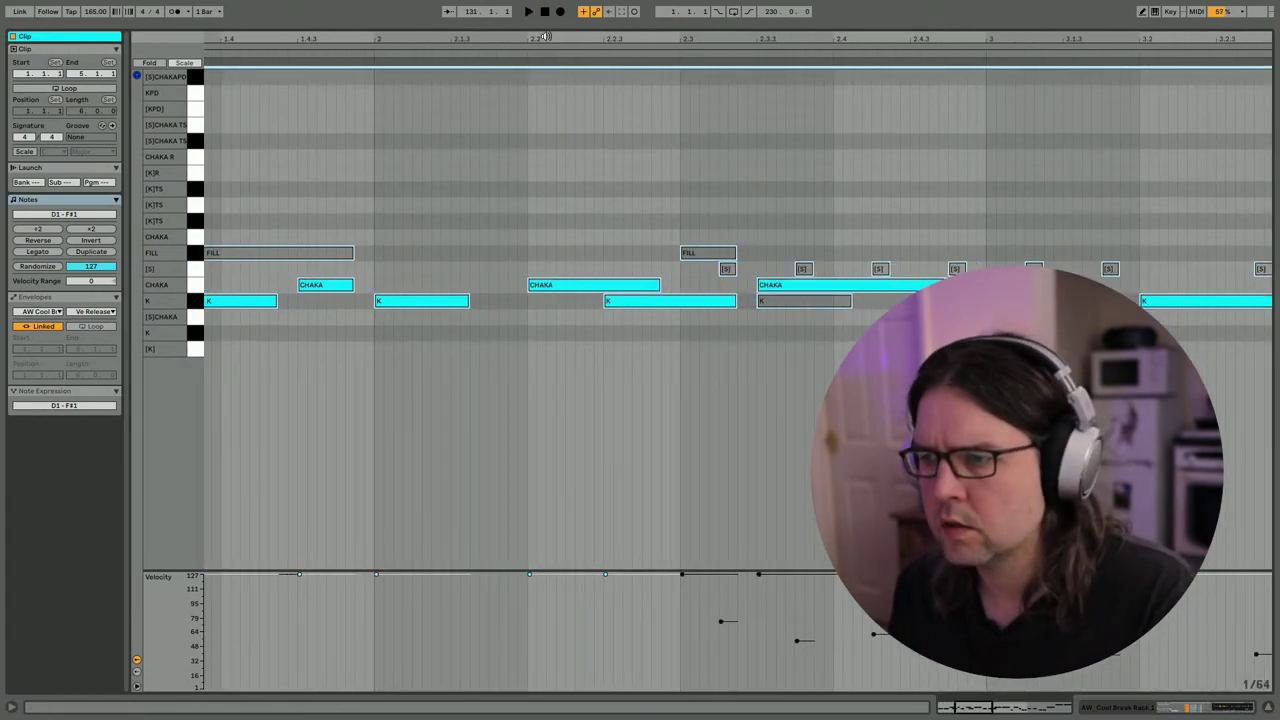
key("shift+Left")
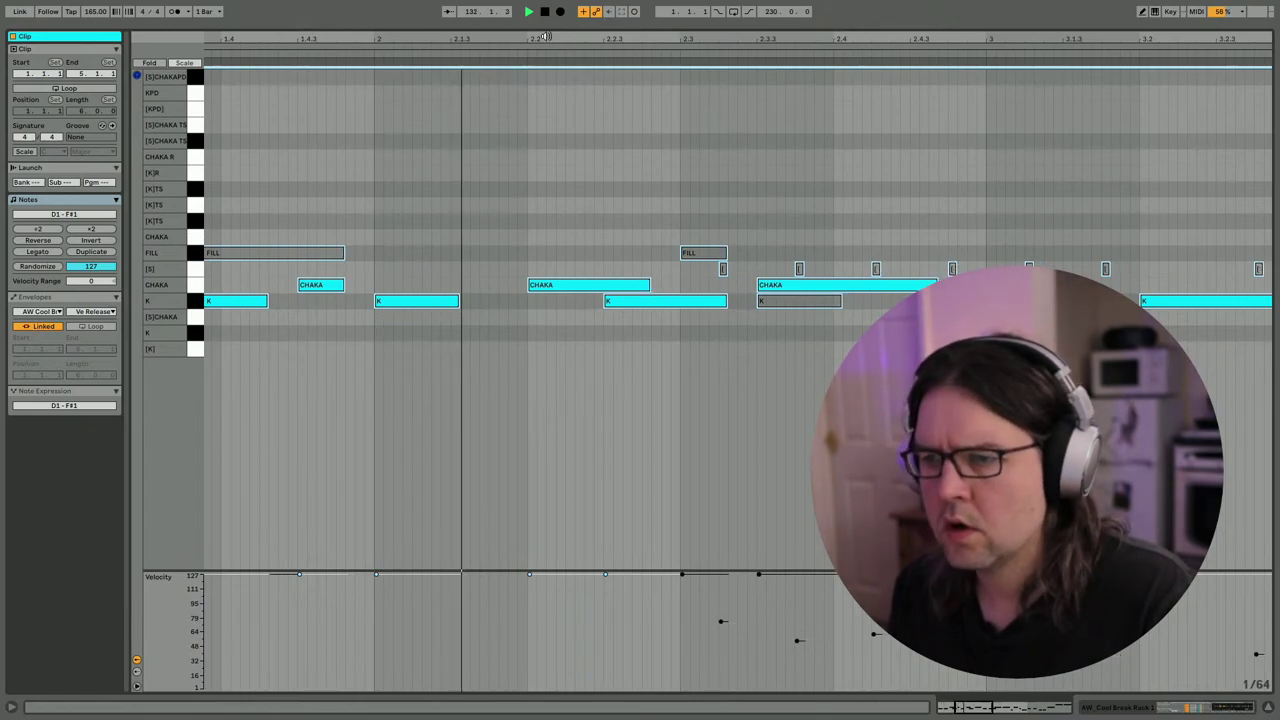
key("space")
Move the [S]CHAKA note at 4.4.3 up to the [S]CHAKA TS row on D2, ending at 5.1.1.
mouse_move(731, 40)
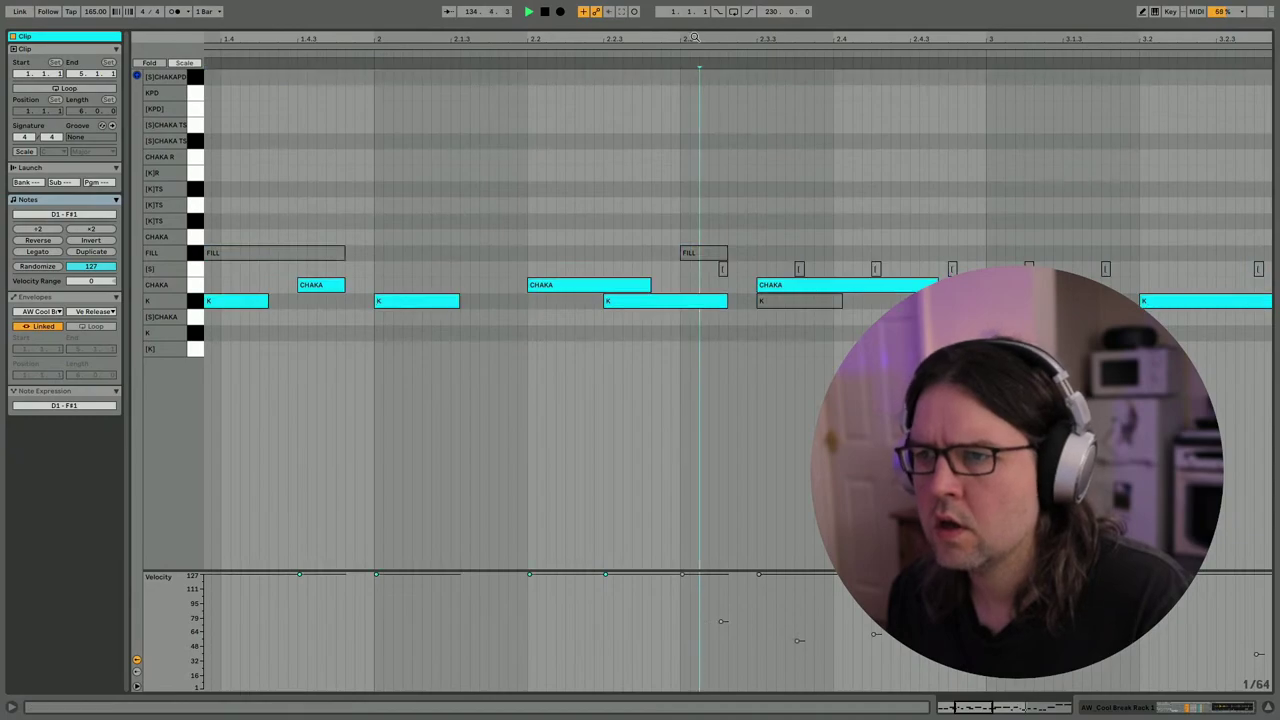
left_click_drag(479, 44, 479, 38)
left_click_drag(873, 60, 822, 332)
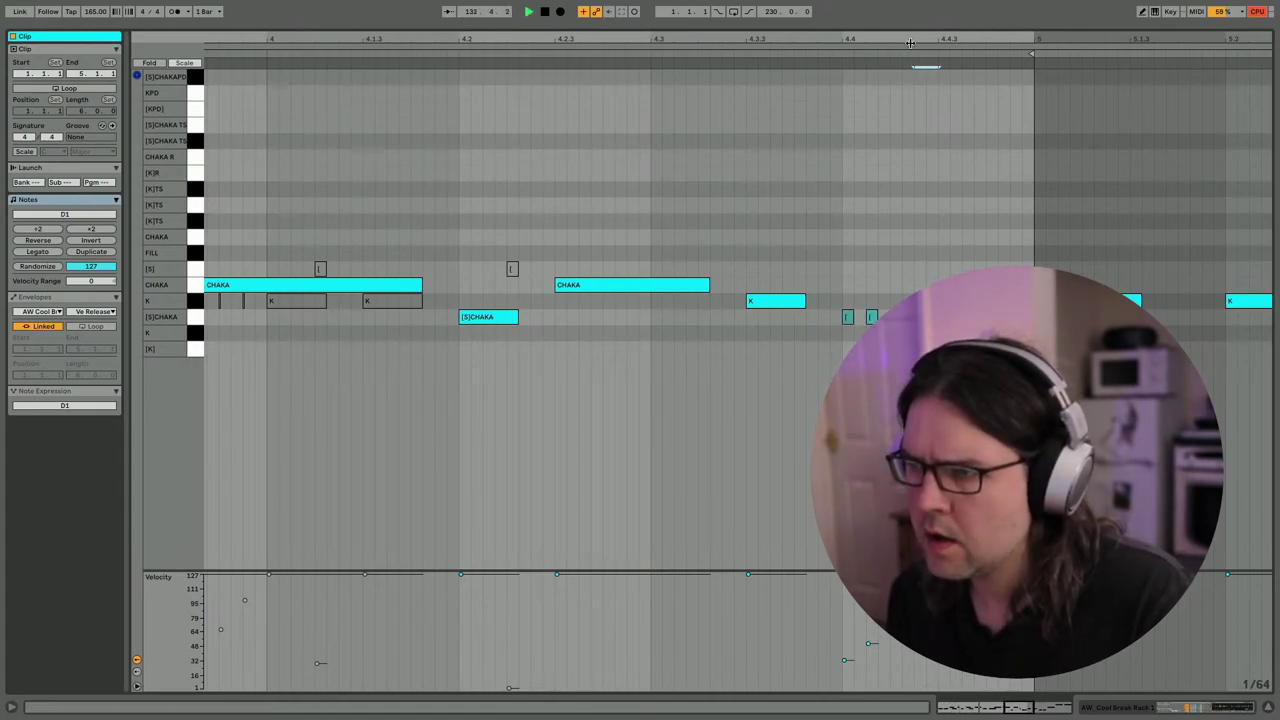
left_click_drag(910, 43, 907, 62)
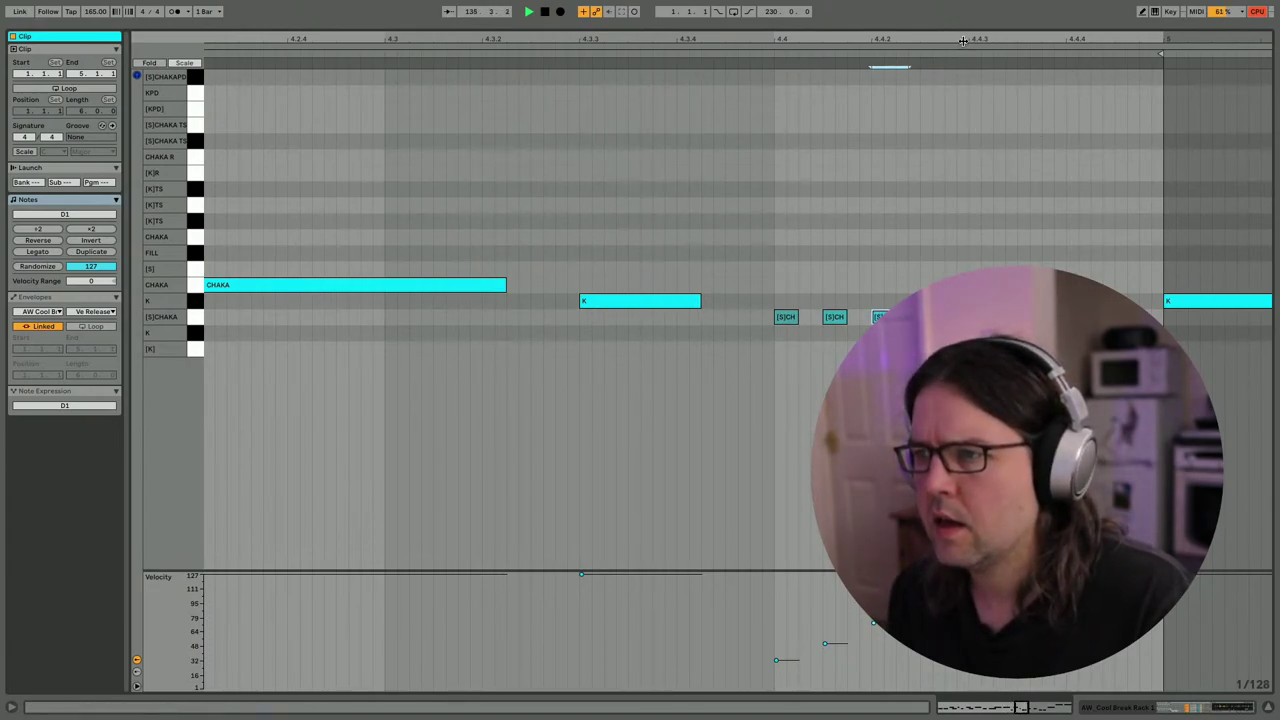
left_click_drag(963, 41, 964, 9)
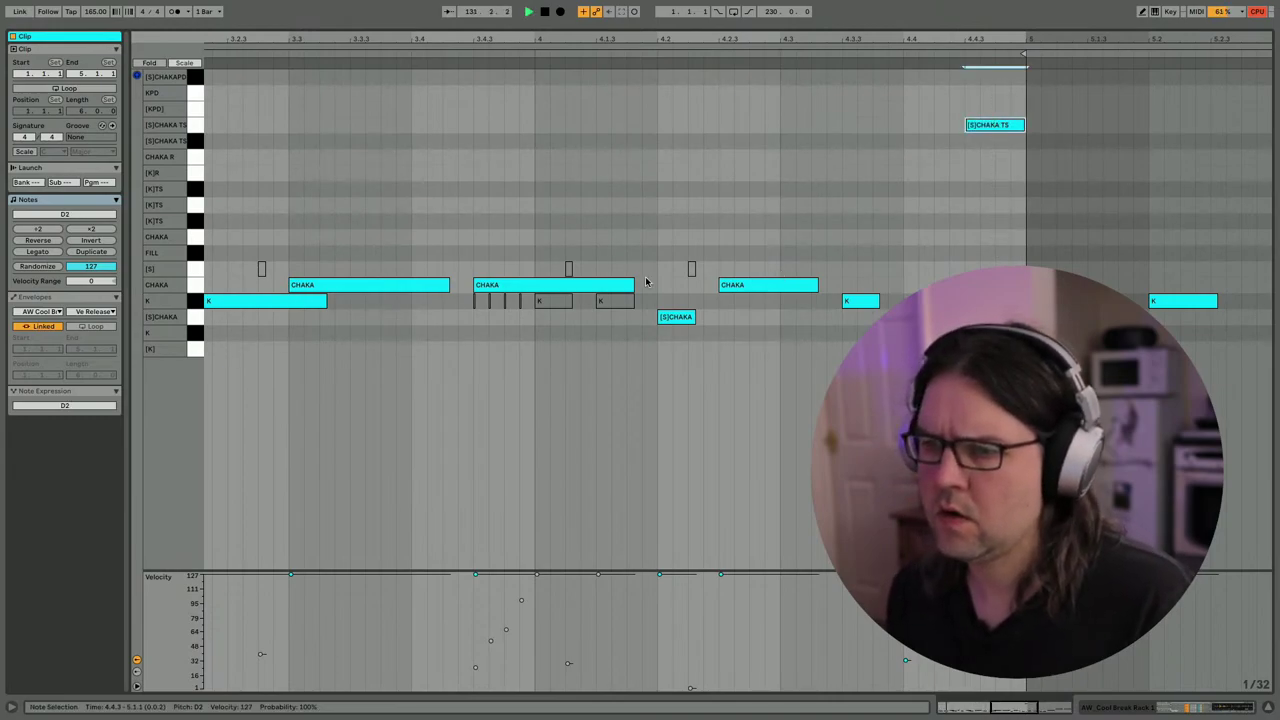
scroll(680, 310, "left", 5)
left_click_drag(686, 297, 796, 309)
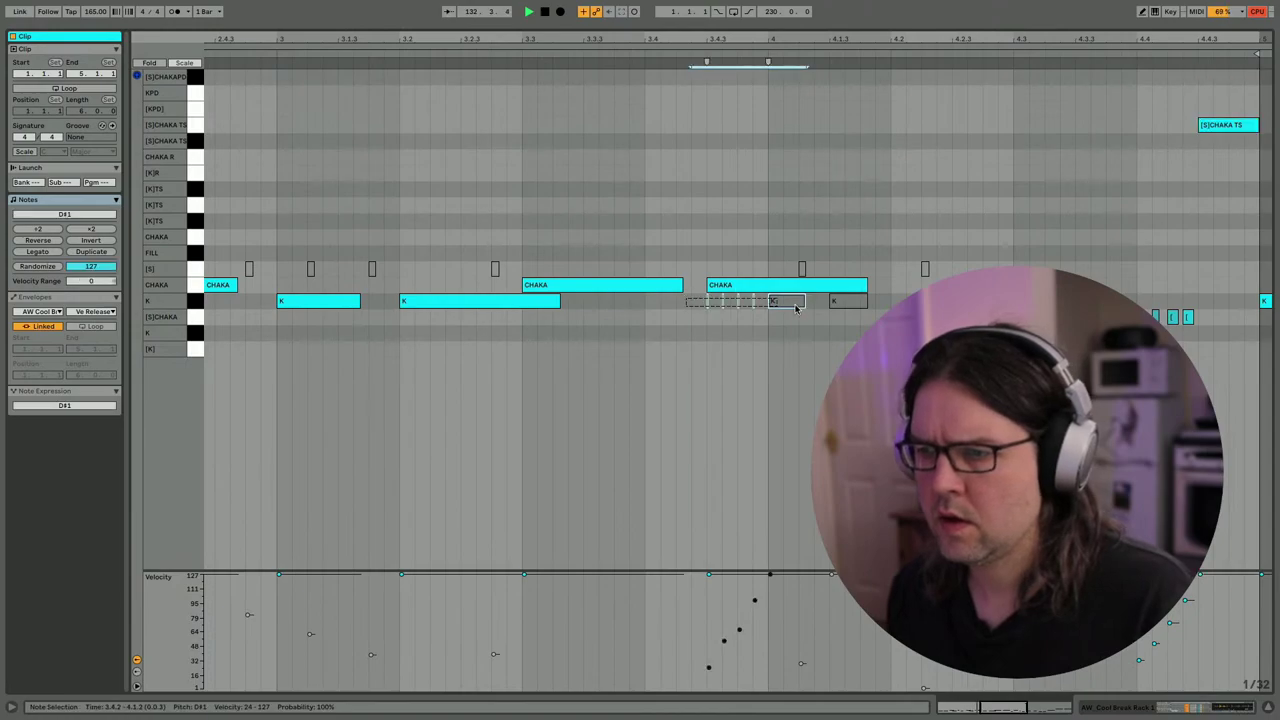
scroll(757, 323, "left", 9)
scroll(758, 405, "right", 9)
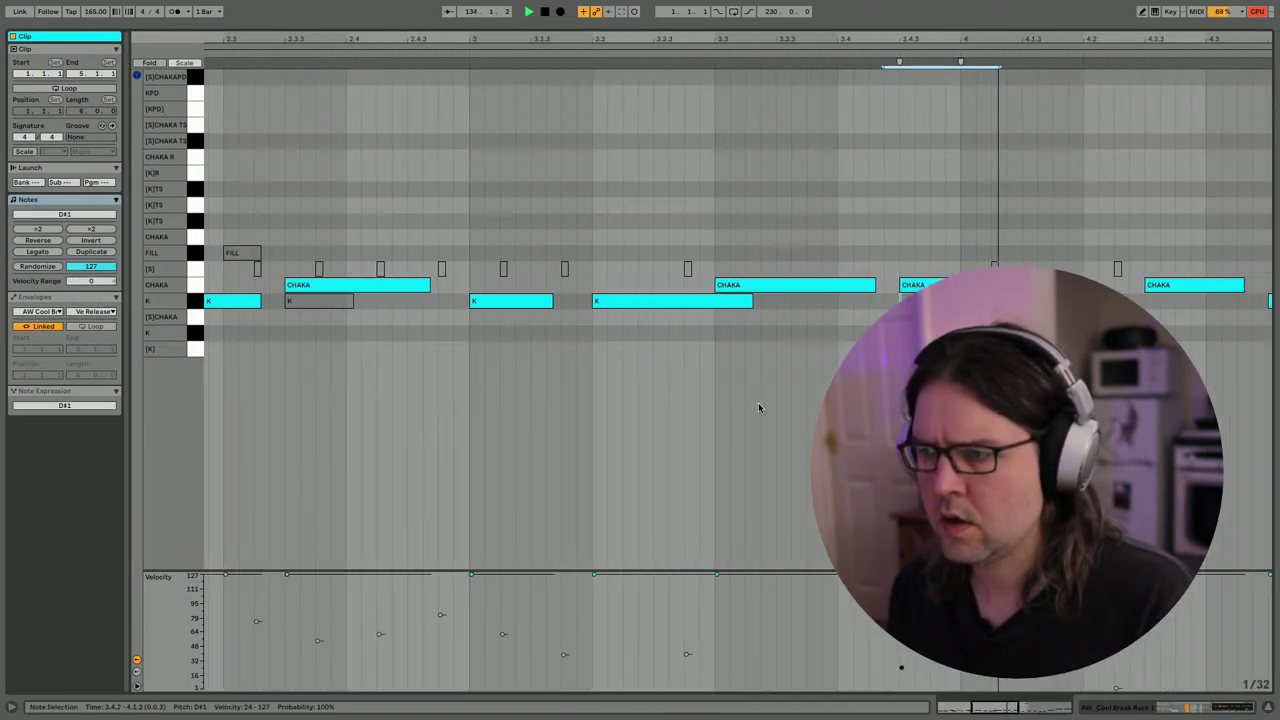
Open the break clip that starts at bar 135 for note editing.
key("shift+Tab")
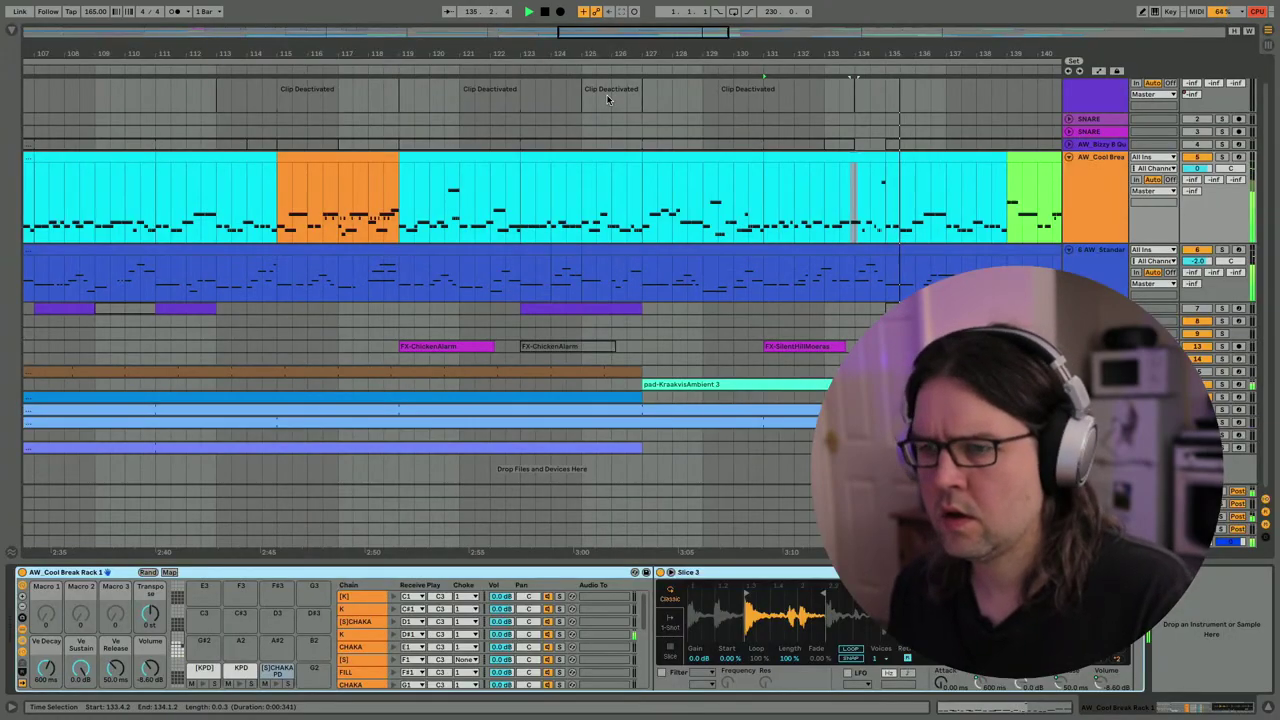
scroll(775, 216, "right", 3)
key("shift+Tab")
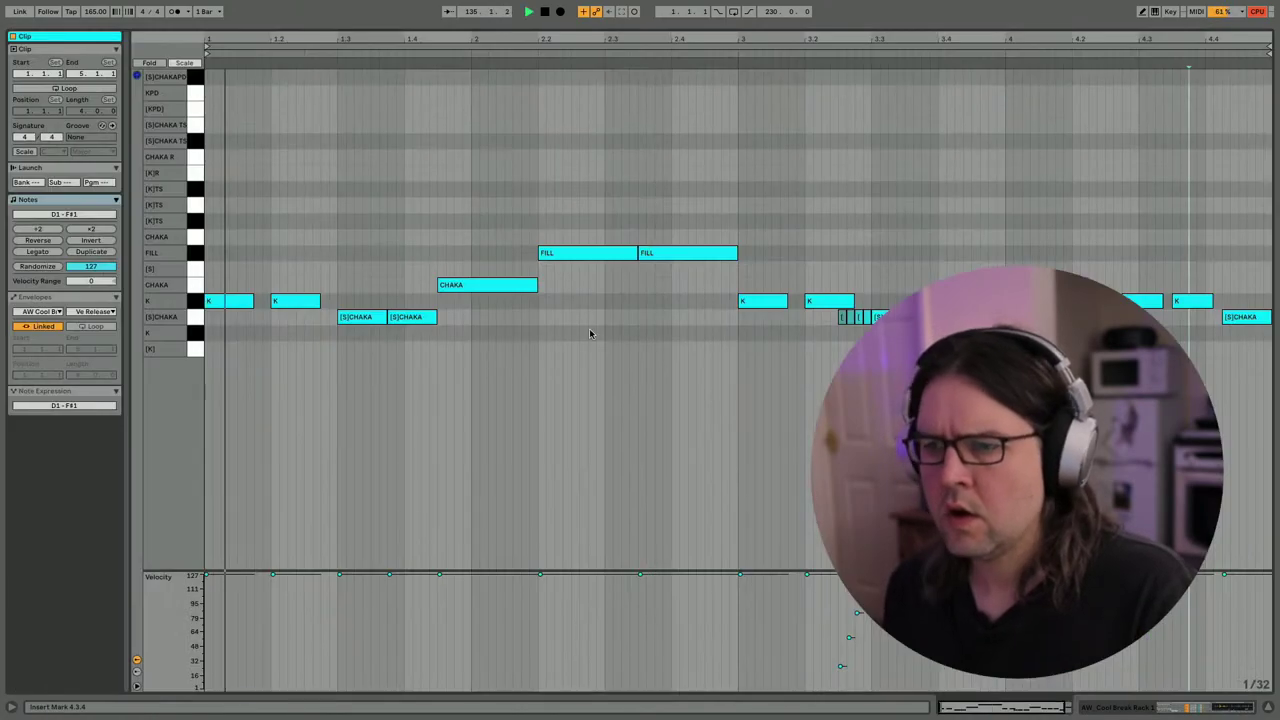
Move the CHAKA note at 1.4.3 up to the [S]CHAKAPD row on F#2 and play the clip.
left_click(487, 286)
key("space")
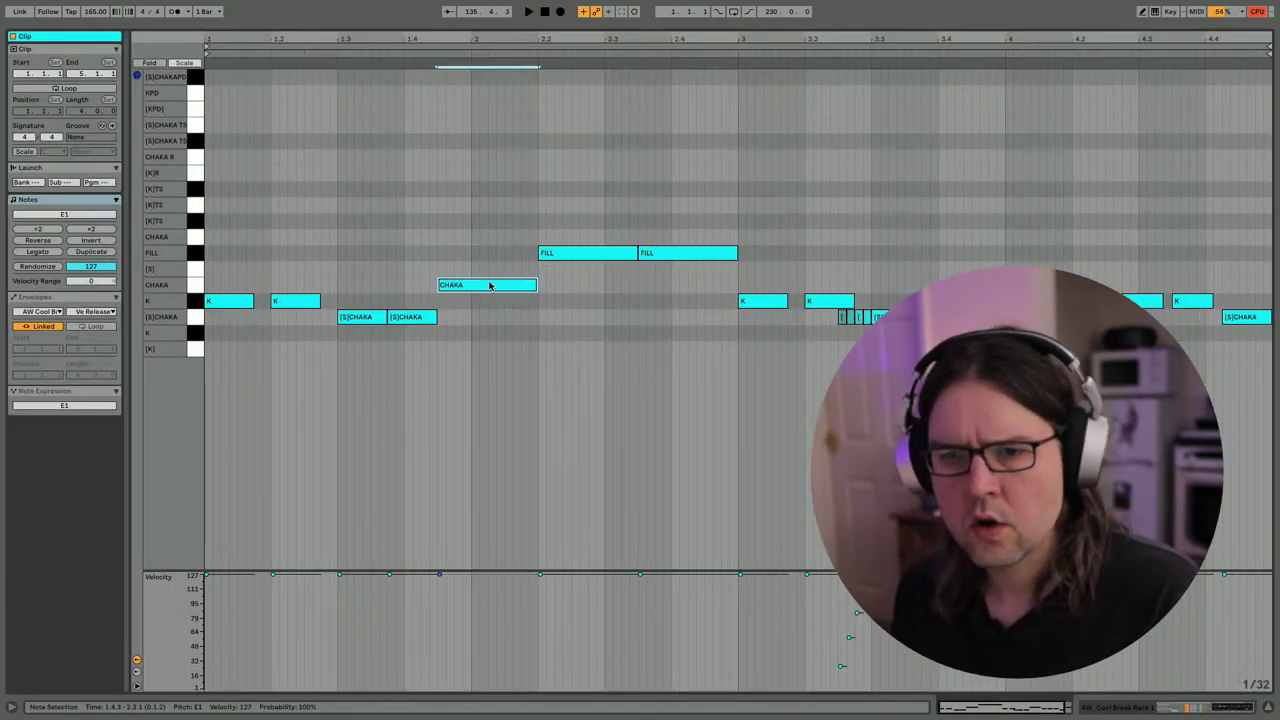
key("Up")
key("Up")
key("Up")
key("Up")
key("Up")
key("Up")
key("Up")
key("Up")
key("Up")
key("Up")
key("Up")
key("Up")
key("Up")
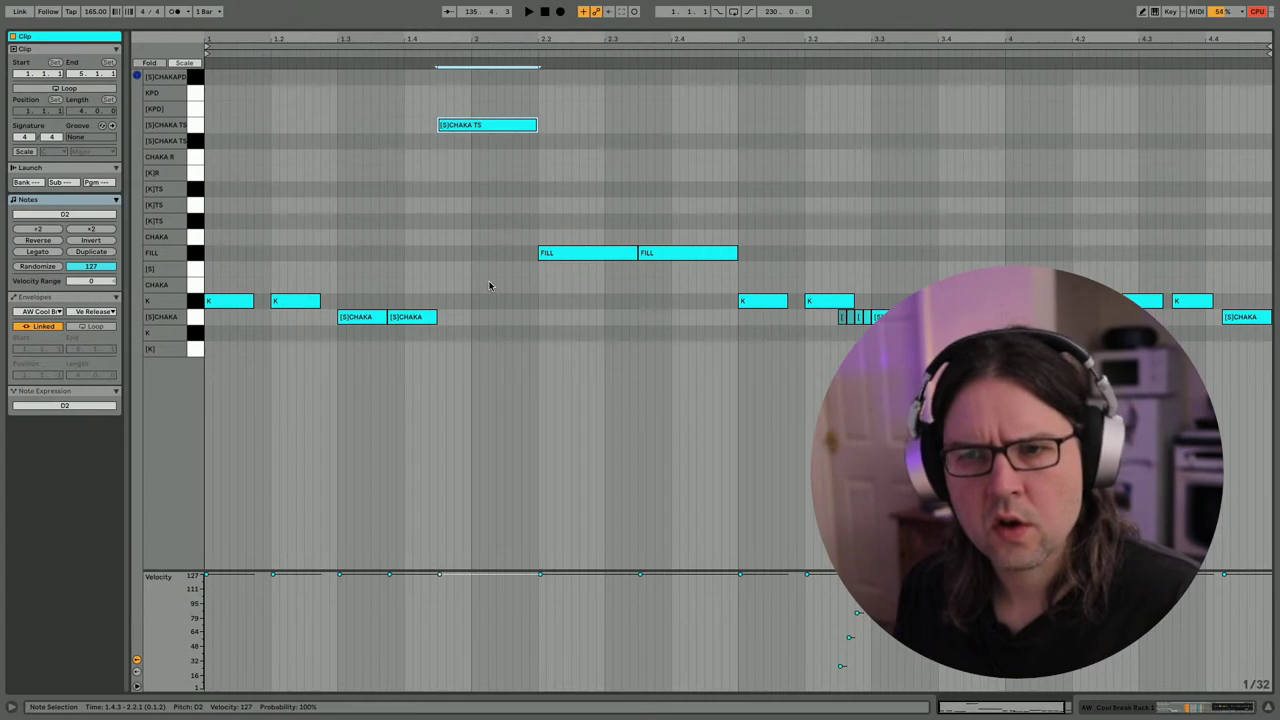
key("space")
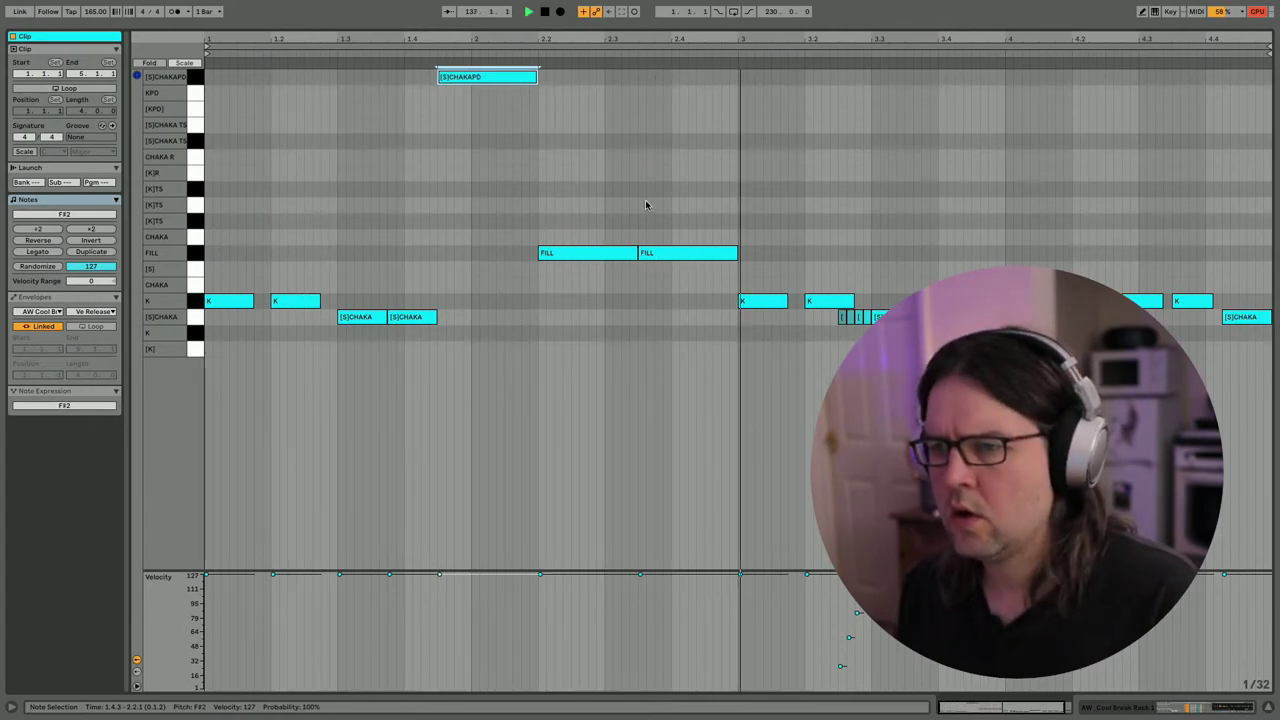
Try a roll of short notes with rising velocities from 2.3.1 to 3.1.1 on the K rows D#1 and C#1.
left_click_drag(741, 300, 615, 299)
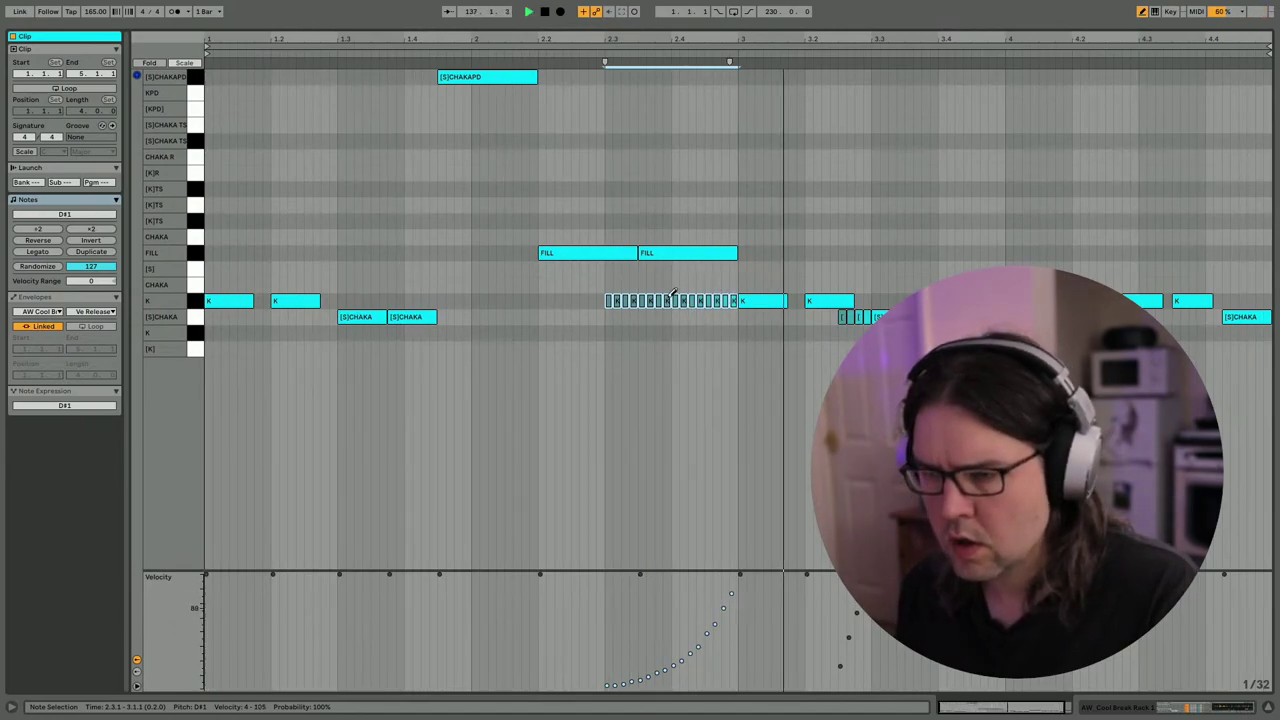
left_click_drag(597, 283, 730, 338)
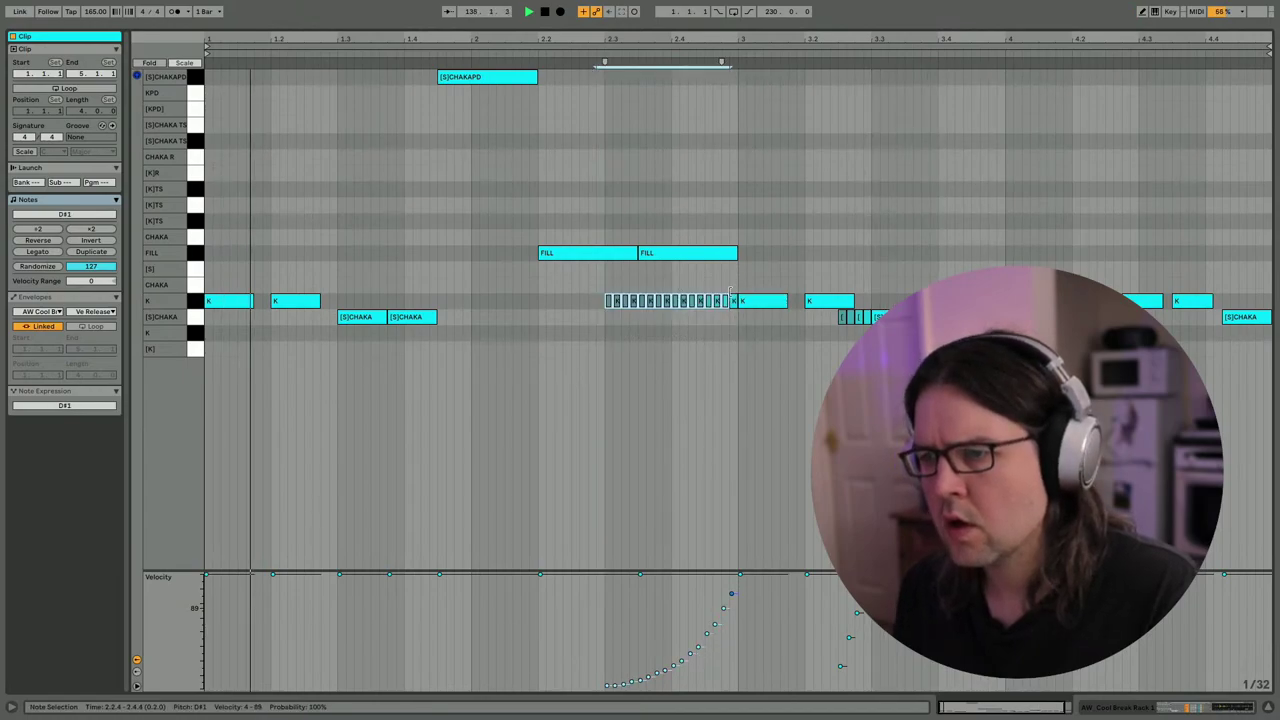
key("Down")
key("Down")
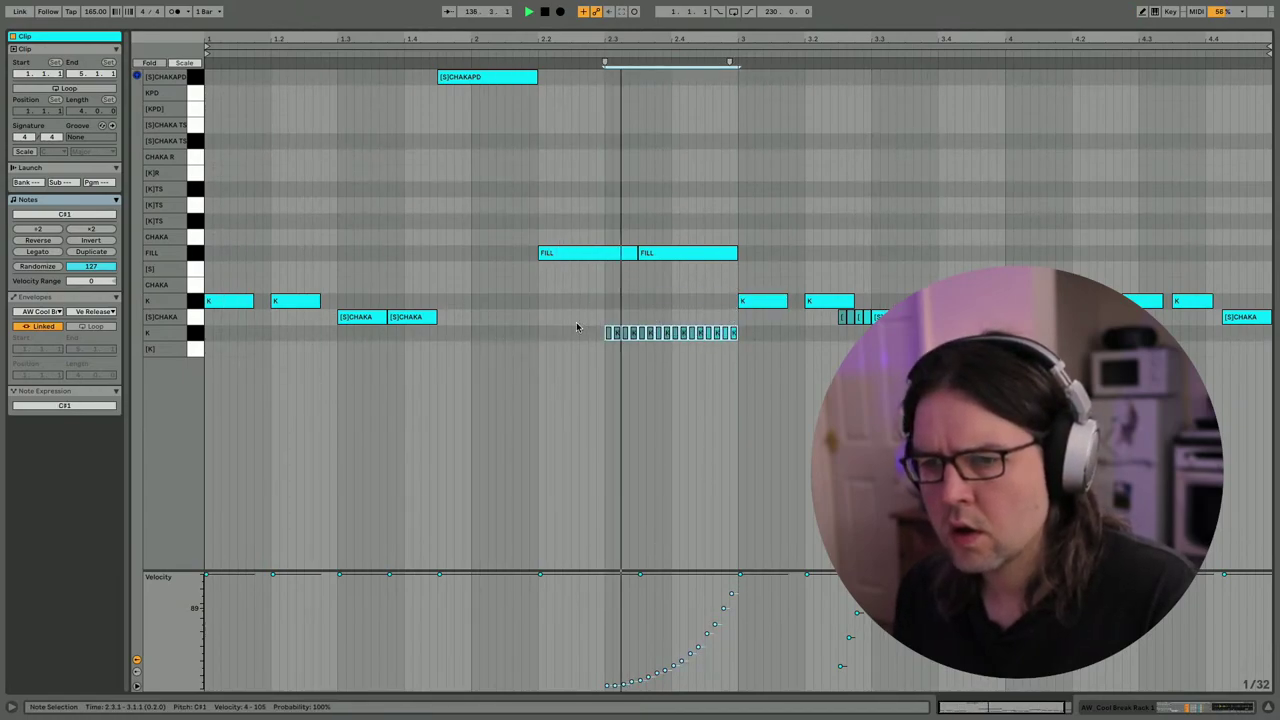
Try the roll on the CHAKA row (E1) and the [S] row (F1), and delete it.
key("Up")
key("Up")
key("Up")
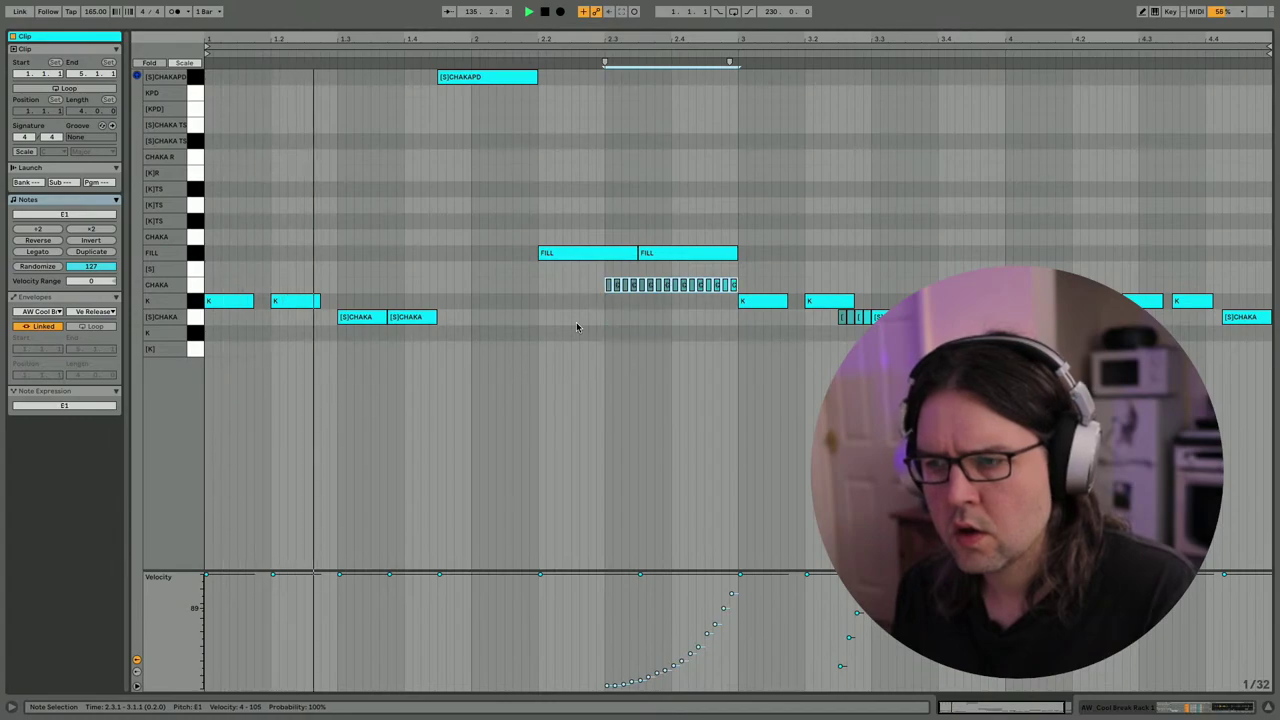
key("Up")
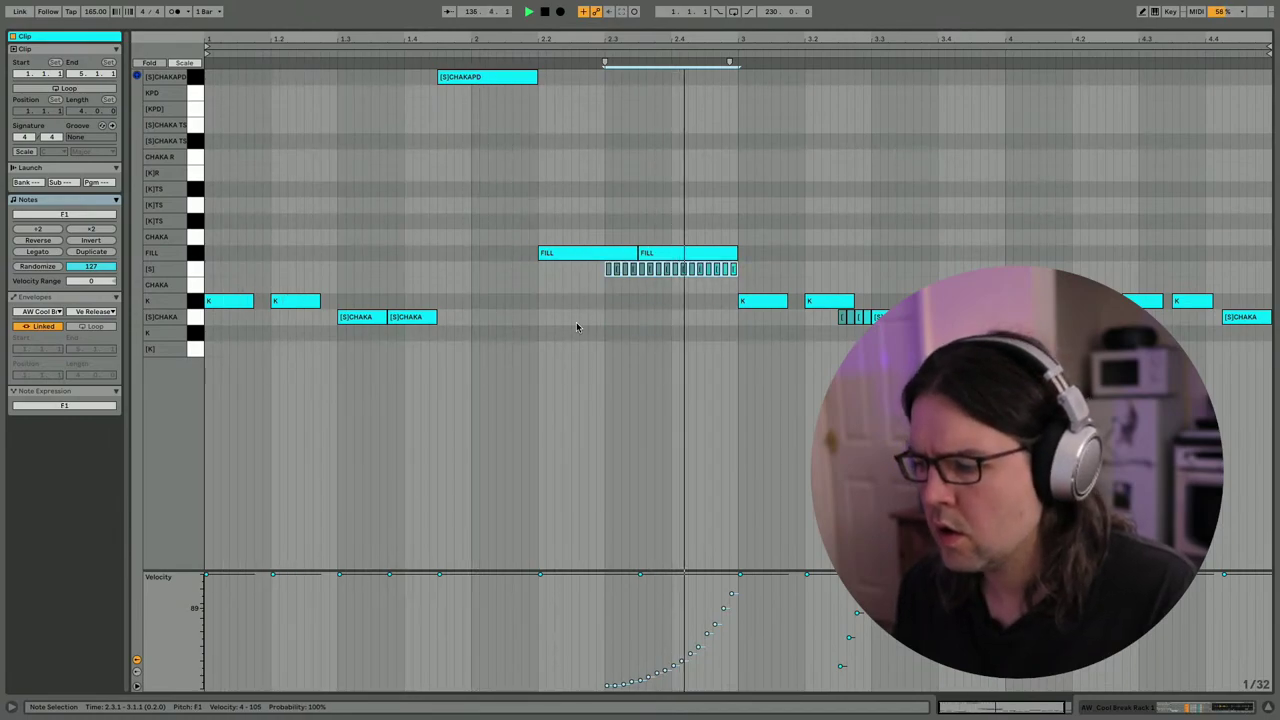
key("Down")
key("Down")
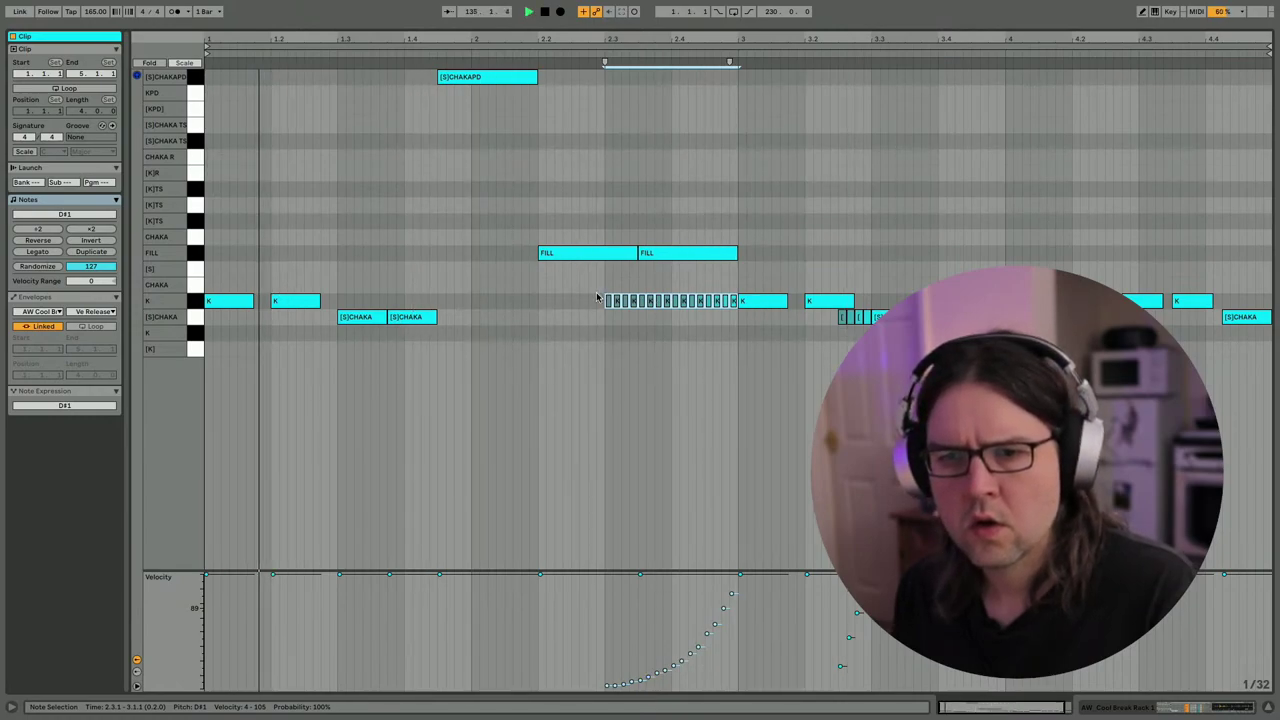
key("Delete")
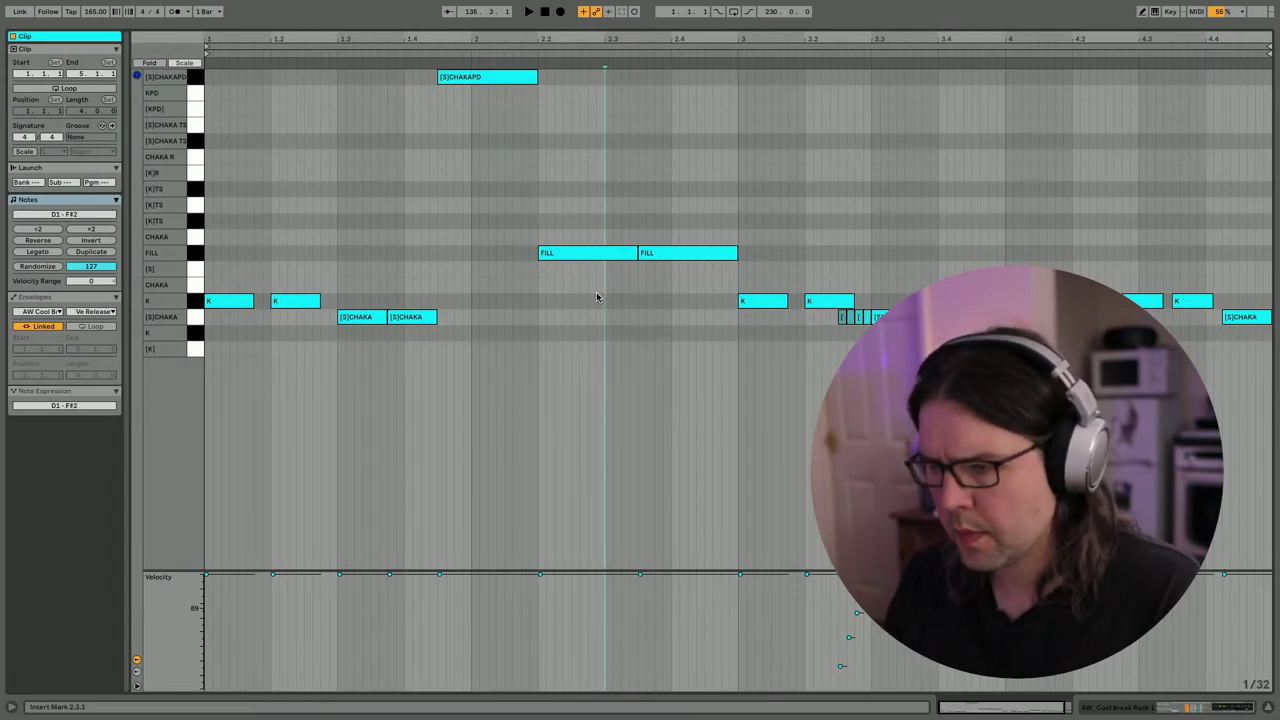
Add a [K]R note on B1 and adjust it to run from 2.4.1 to 3.1.1.
left_click(700, 172)
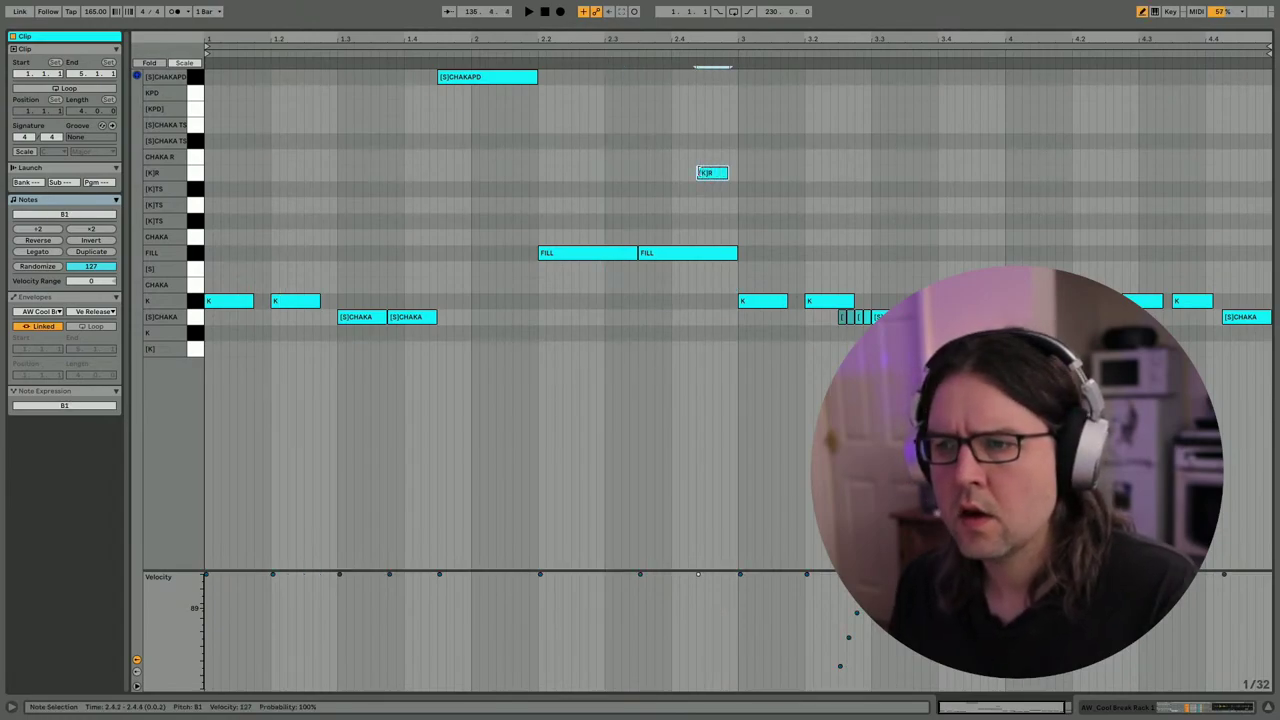
left_click_drag(698, 172, 690, 172)
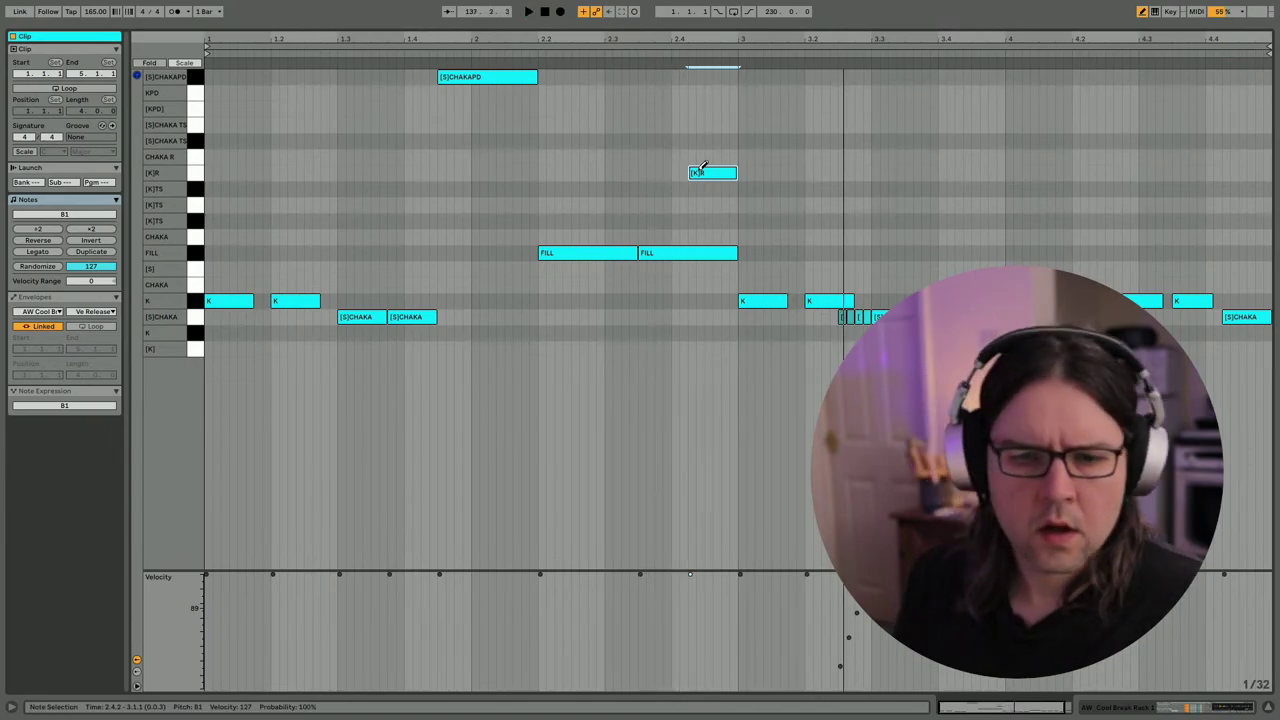
key("Left")
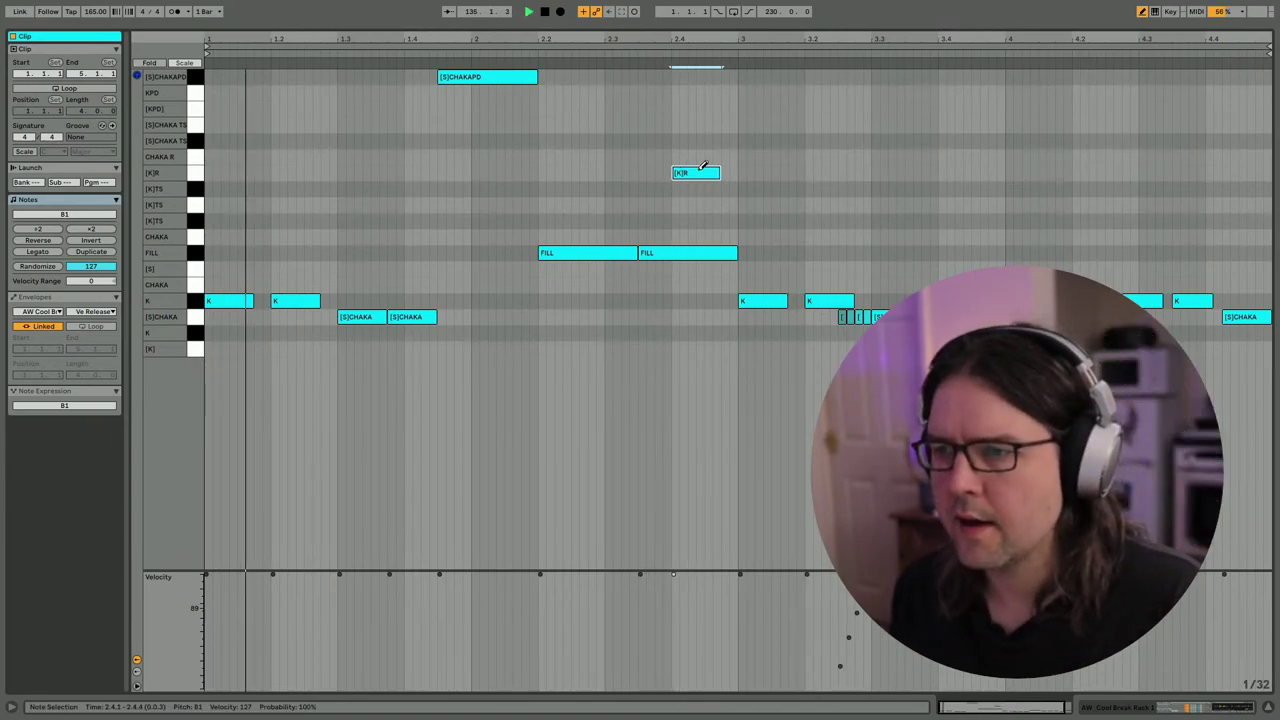
key("shift+Right")
key("shift+Right")
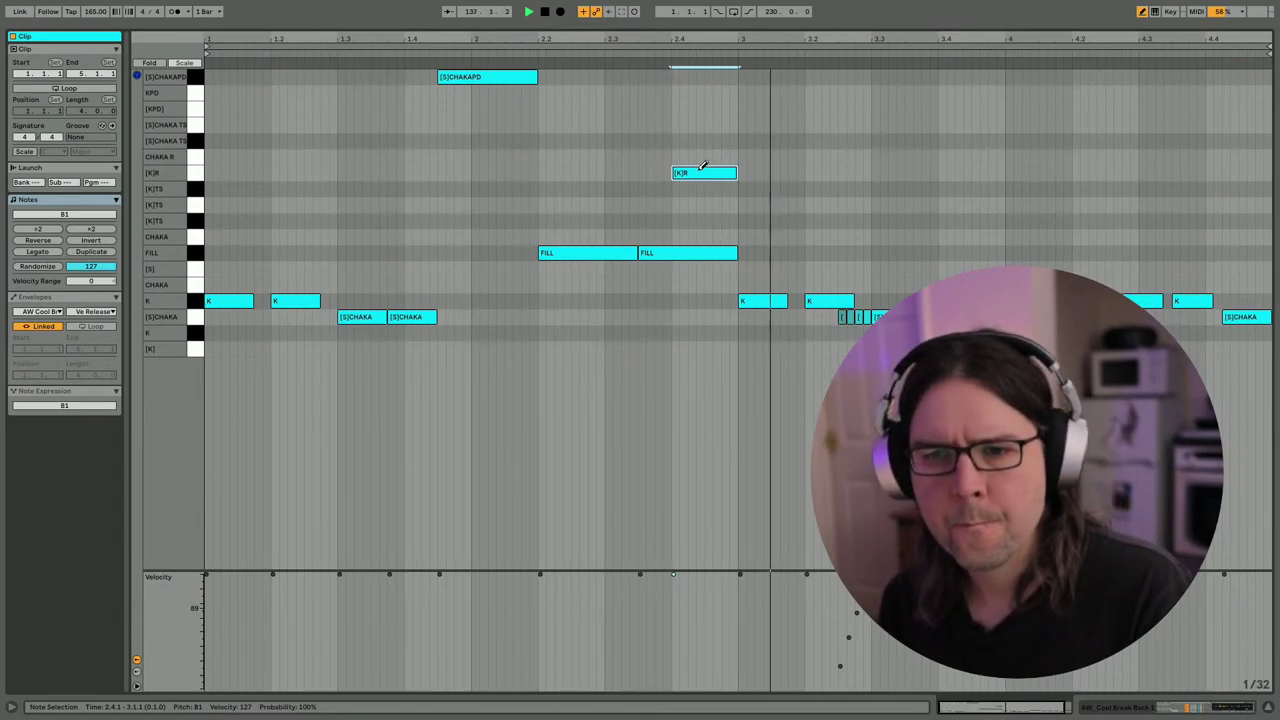
Move the [K]R note's start to 2.4.3 and shorten the note so it ends at 3.1.1.
key("Right")
key("Right")
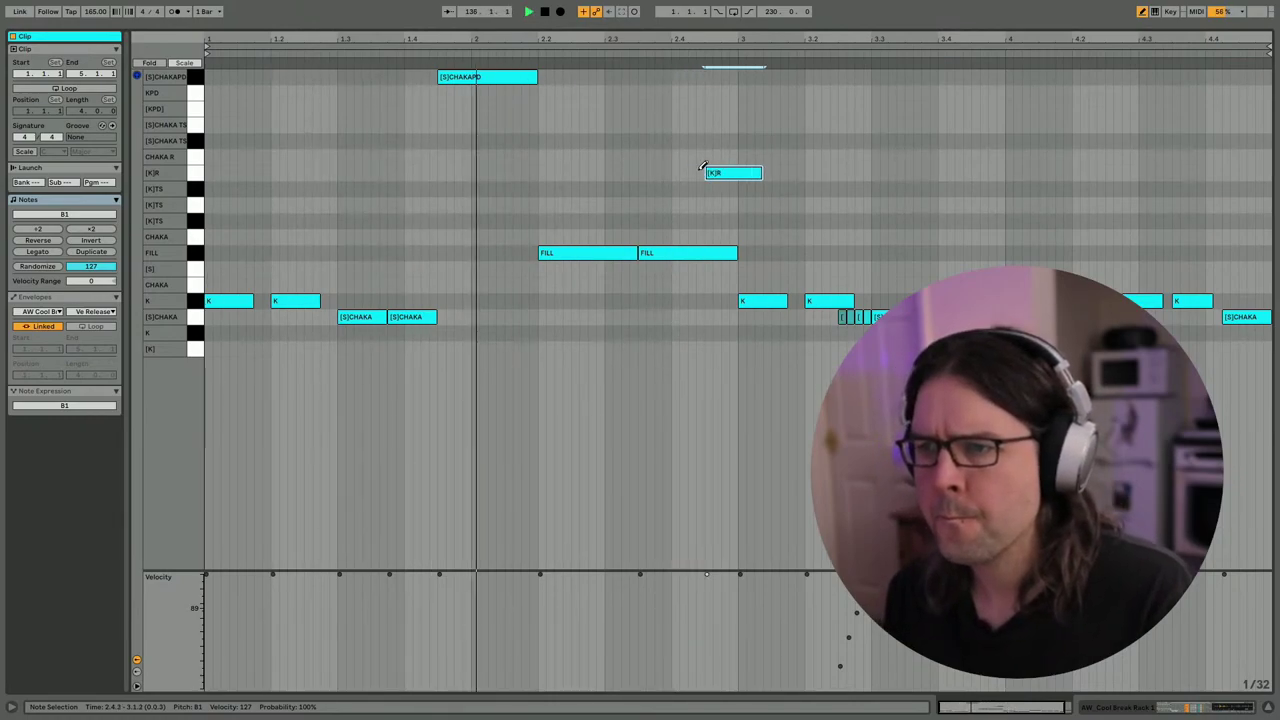
key("shift+Left")
key("shift+Left")
key("shift+Left")
key("shift+Left")
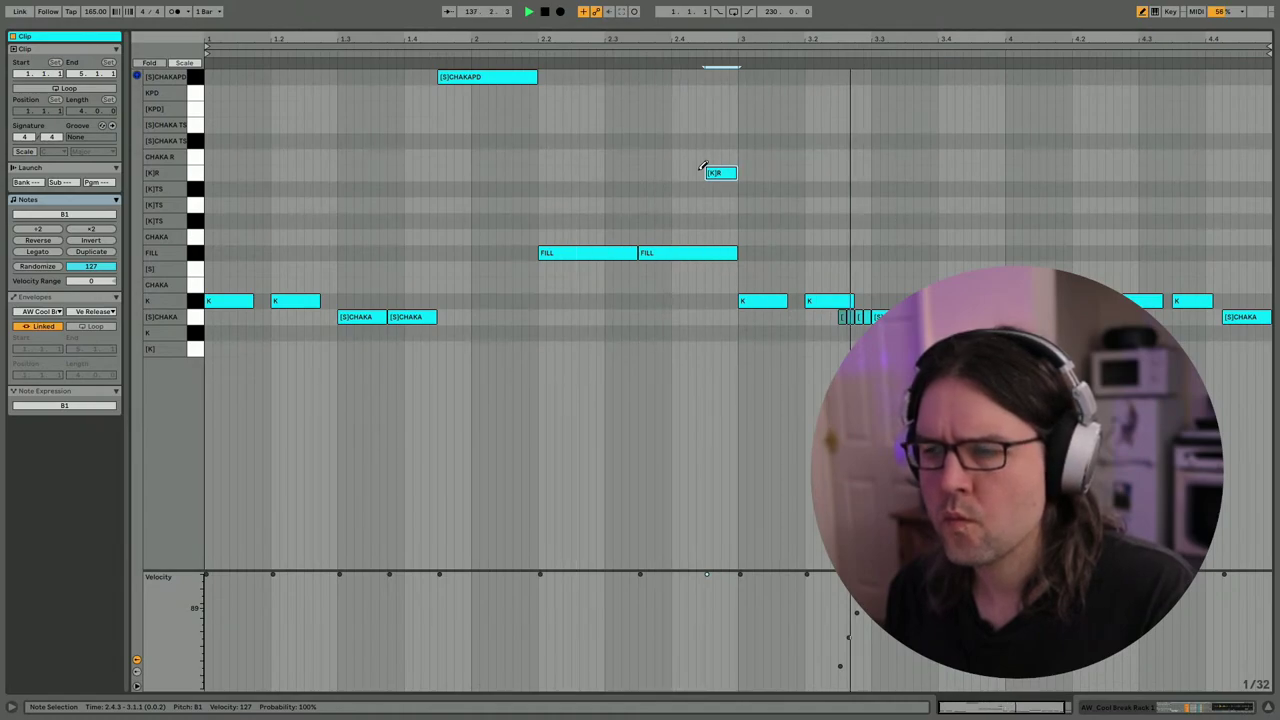
Duplicate the K note at 3.1.1 so consecutive K notes run to 3.4.1, and deactivate the short [S]CHAKA roll beneath them.
key("space")
key("b")
left_click(783, 297)
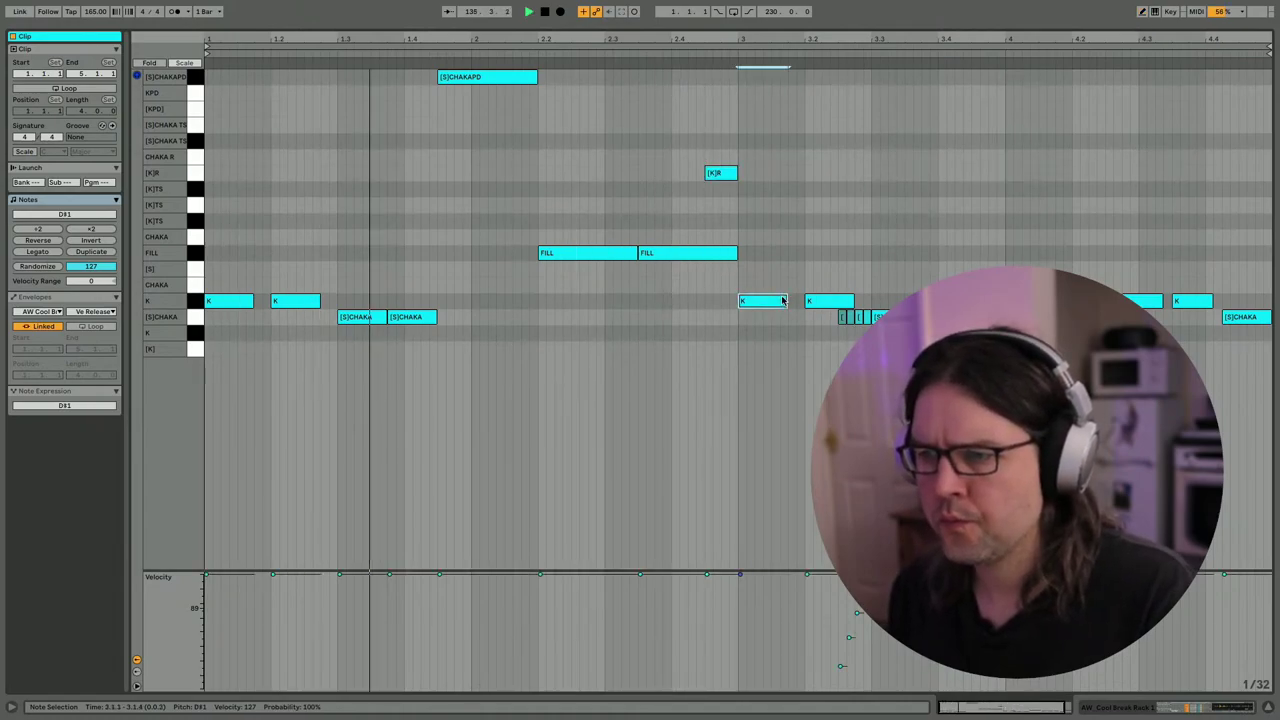
key("ctrl+d")
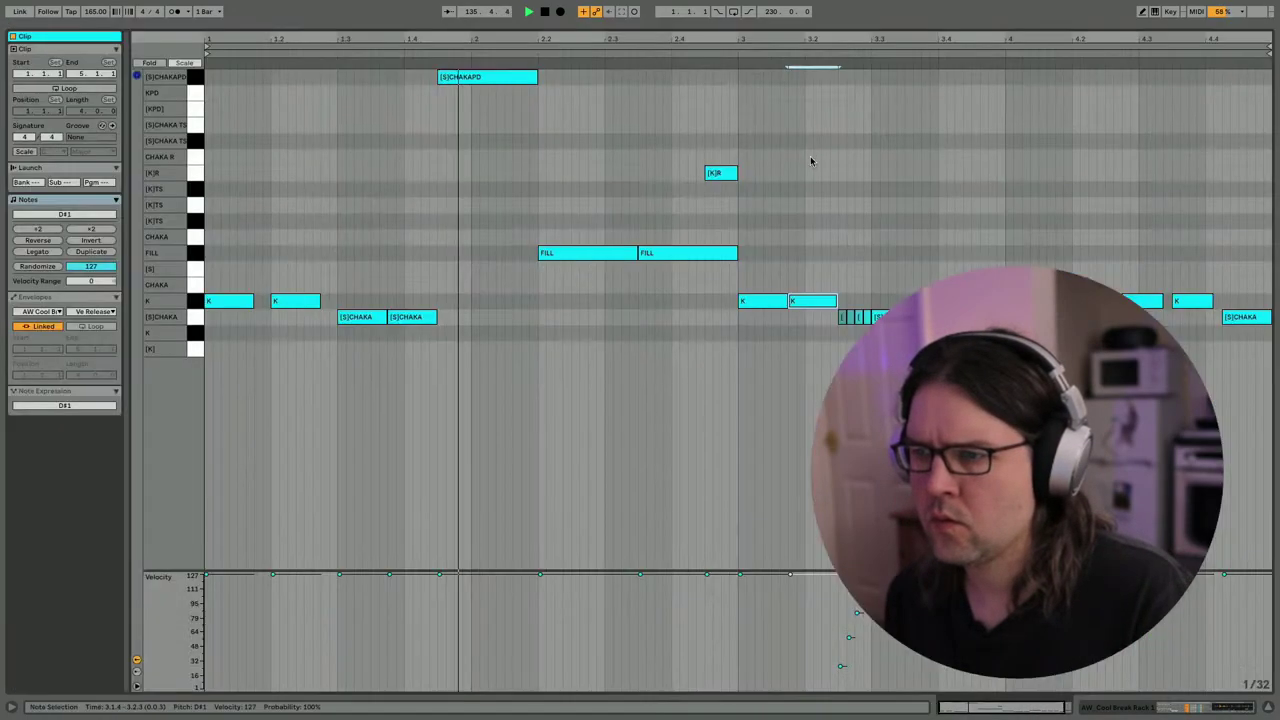
key("ctrl+d")
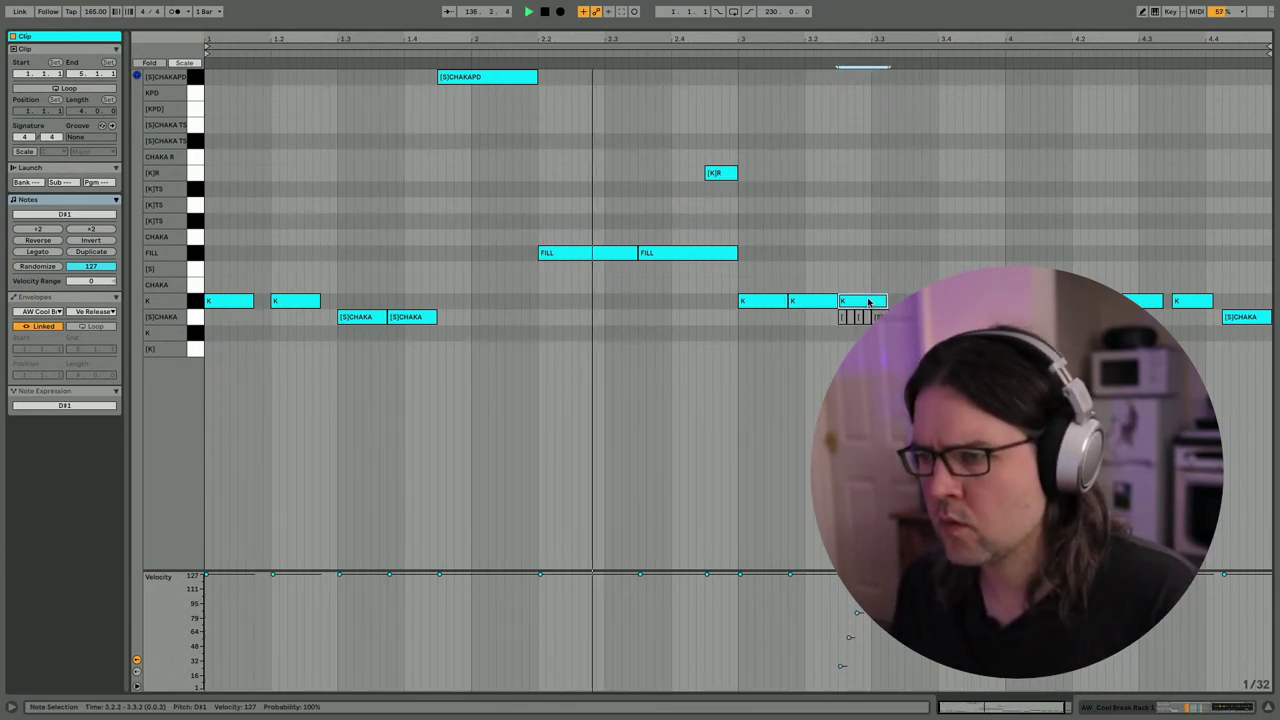
key("ctrl+d")
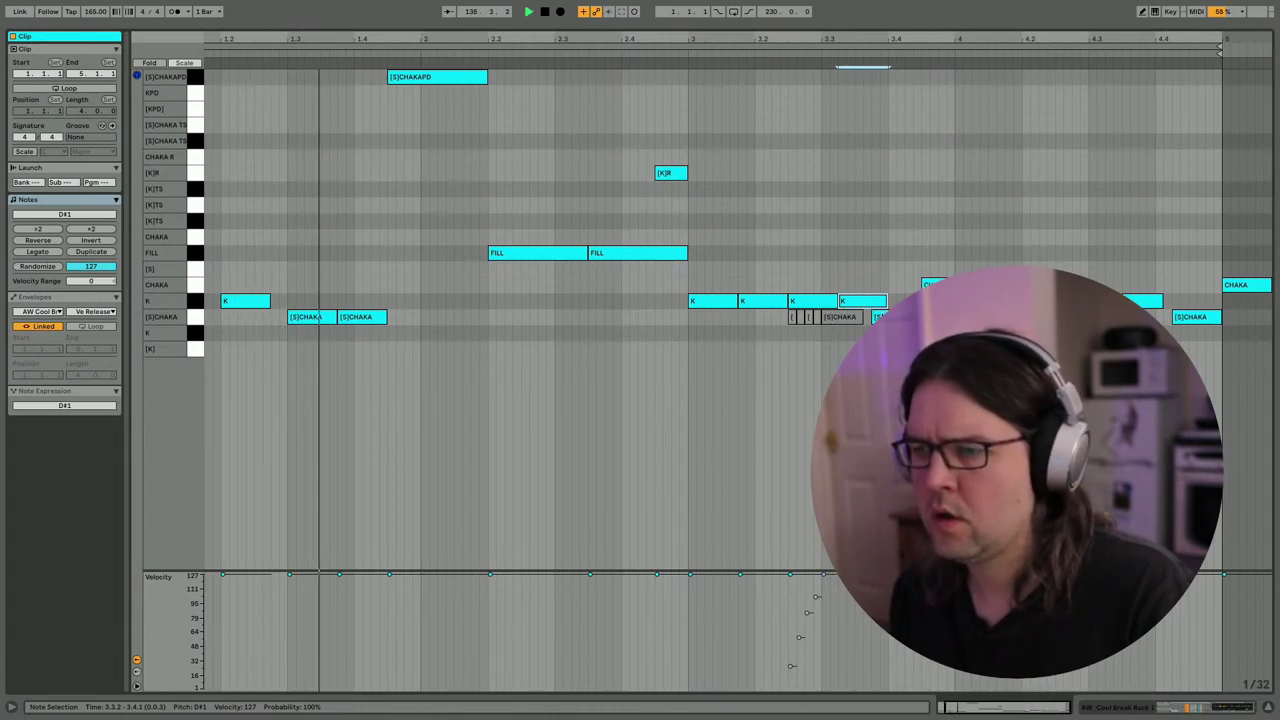
Move the [S]CHAKA note at 3.3.4 to the K row (D#1) at 3.4.1 and shorten it to end at 3.4.3.
left_click(896, 317)
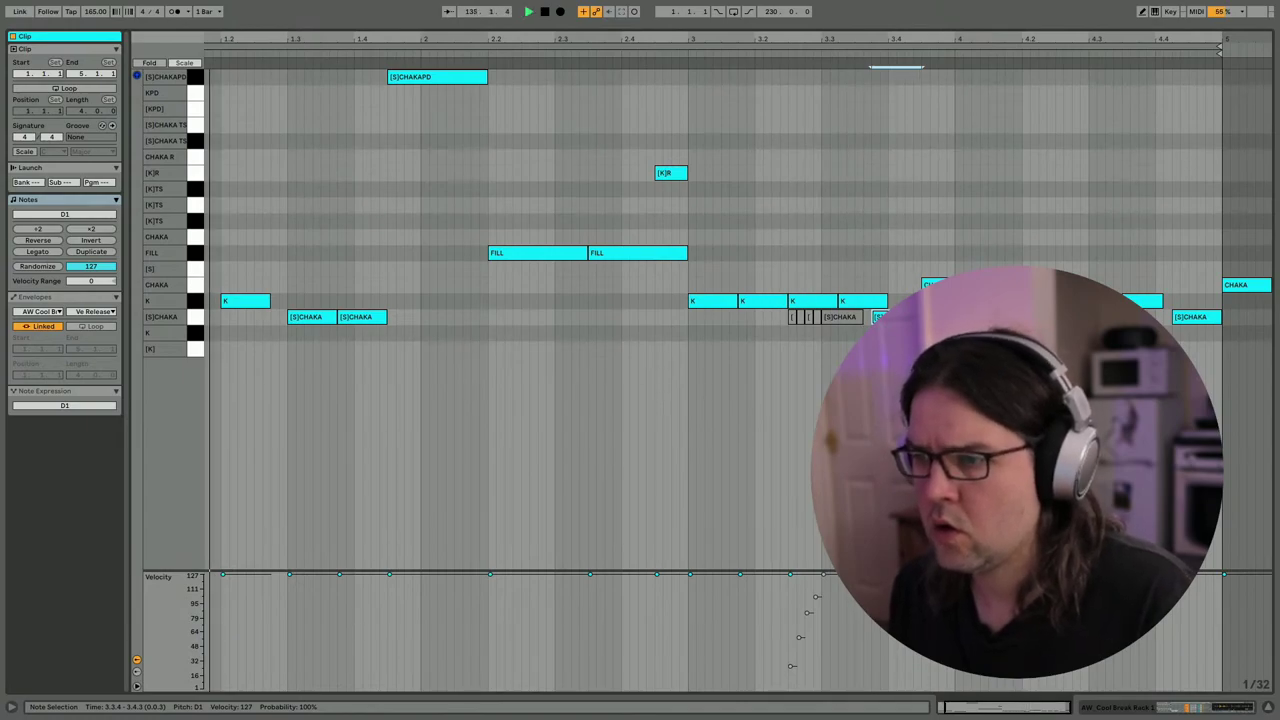
key("Up")
key("Right")
key("Right")
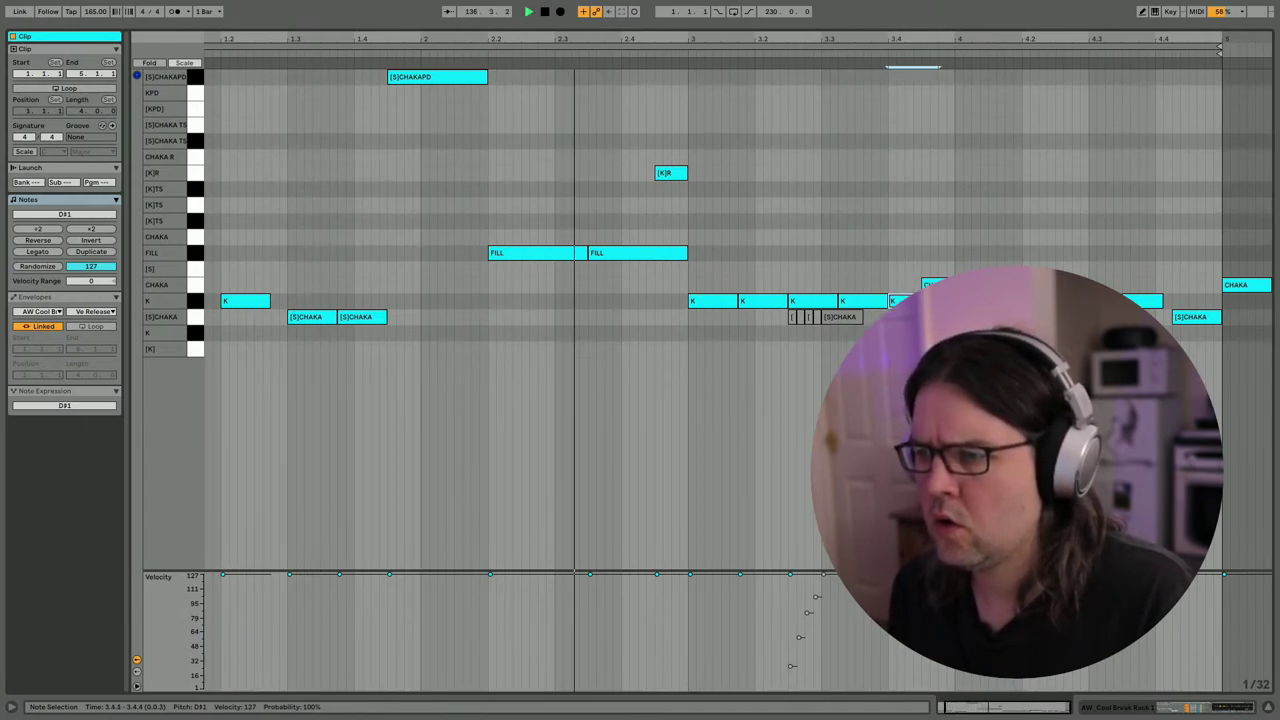
key("shift+Left")
key("shift+Left")
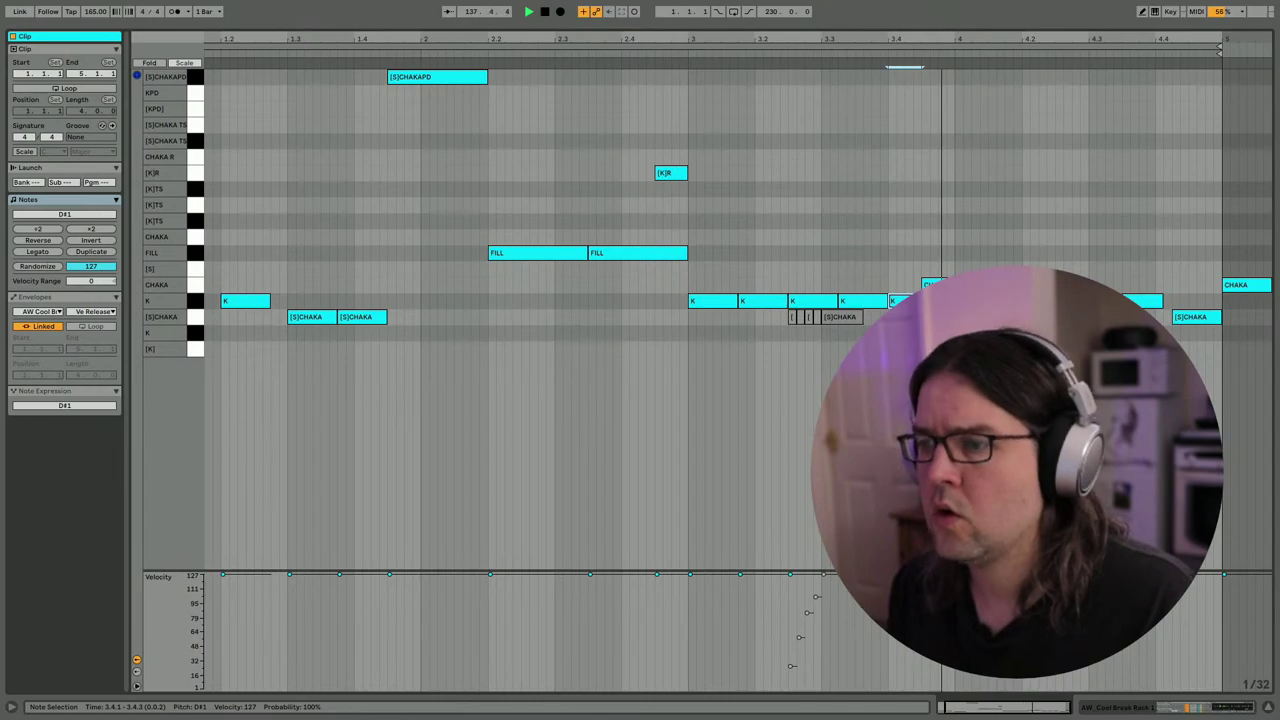
Return to the arrangement and open the 808 clip spanning bars 135 to 139 for note editing.
key("shift+Tab")
key("space")
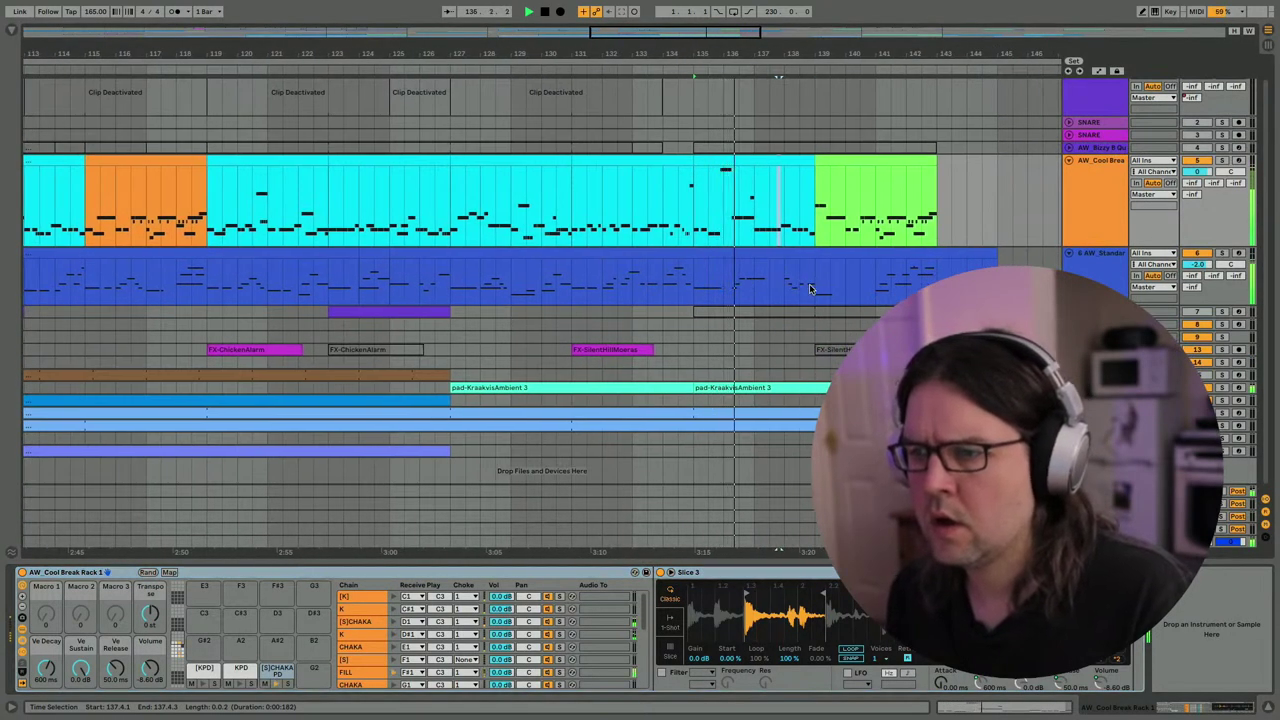
left_click_drag(815, 286, 694, 282)
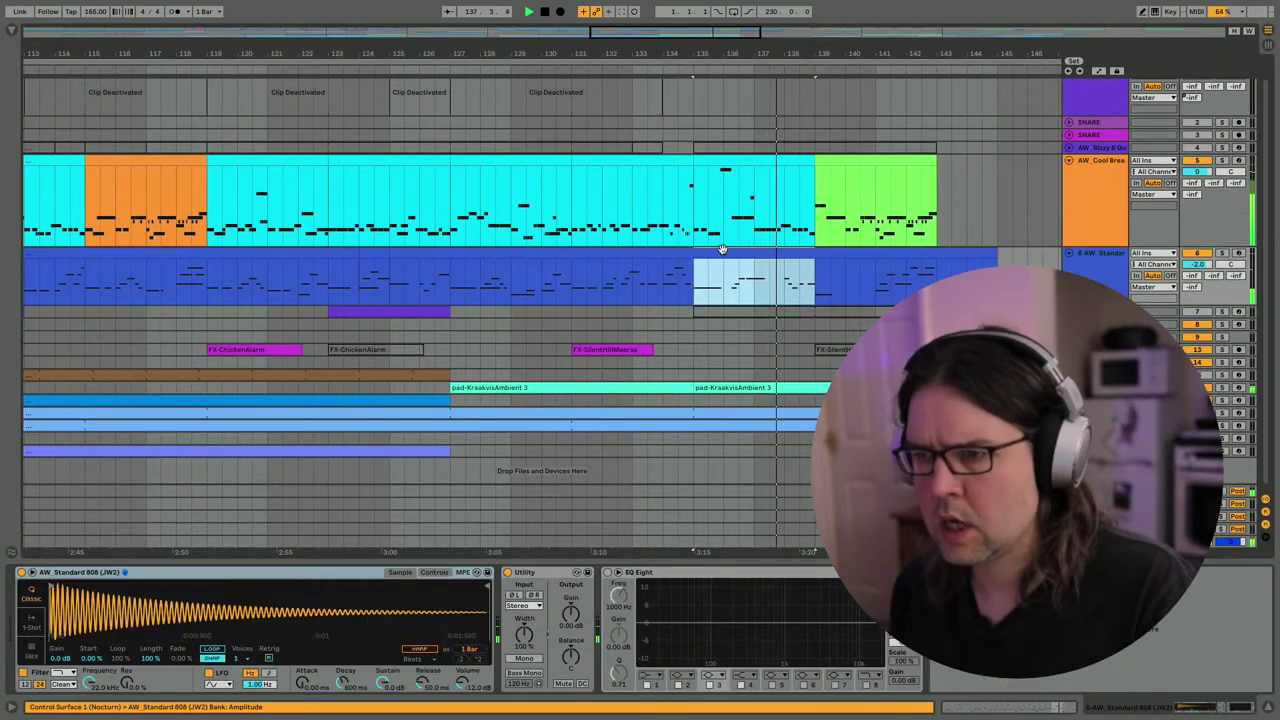
key("shift+Tab")
key("b")
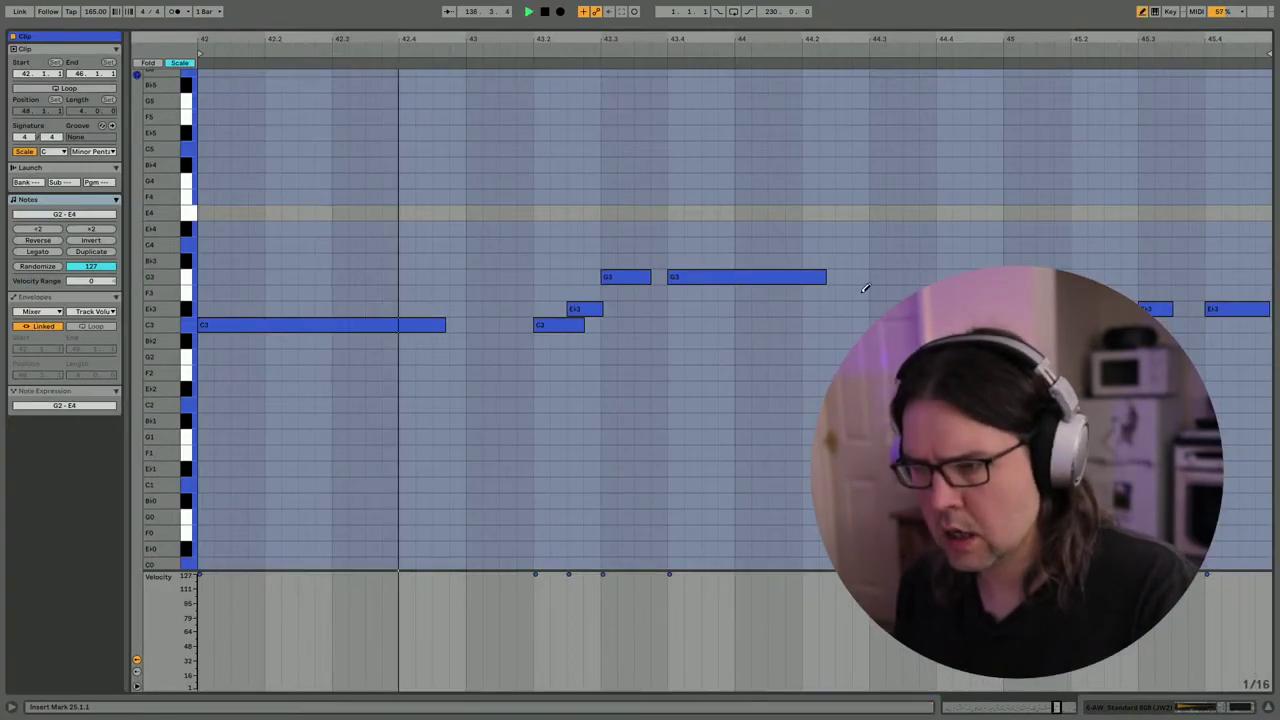
scroll(831, 319, "right", 2)
scroll(831, 319, "right", 2)
scroll(831, 319, "left", 3)
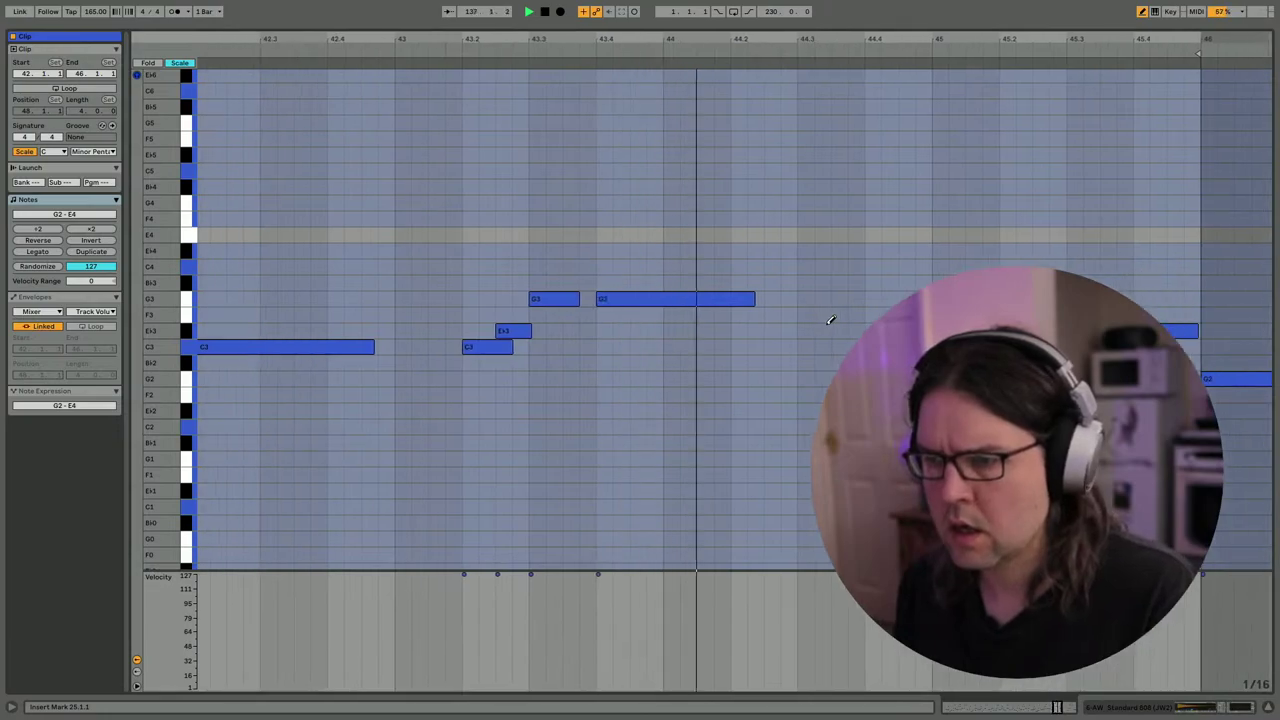
Add a G3 note from 44.1.1 to 44.1.4 over the long G3 note and duplicate it twice in a row.
left_click(671, 298)
key("shift+Right")
key("shift+Right")
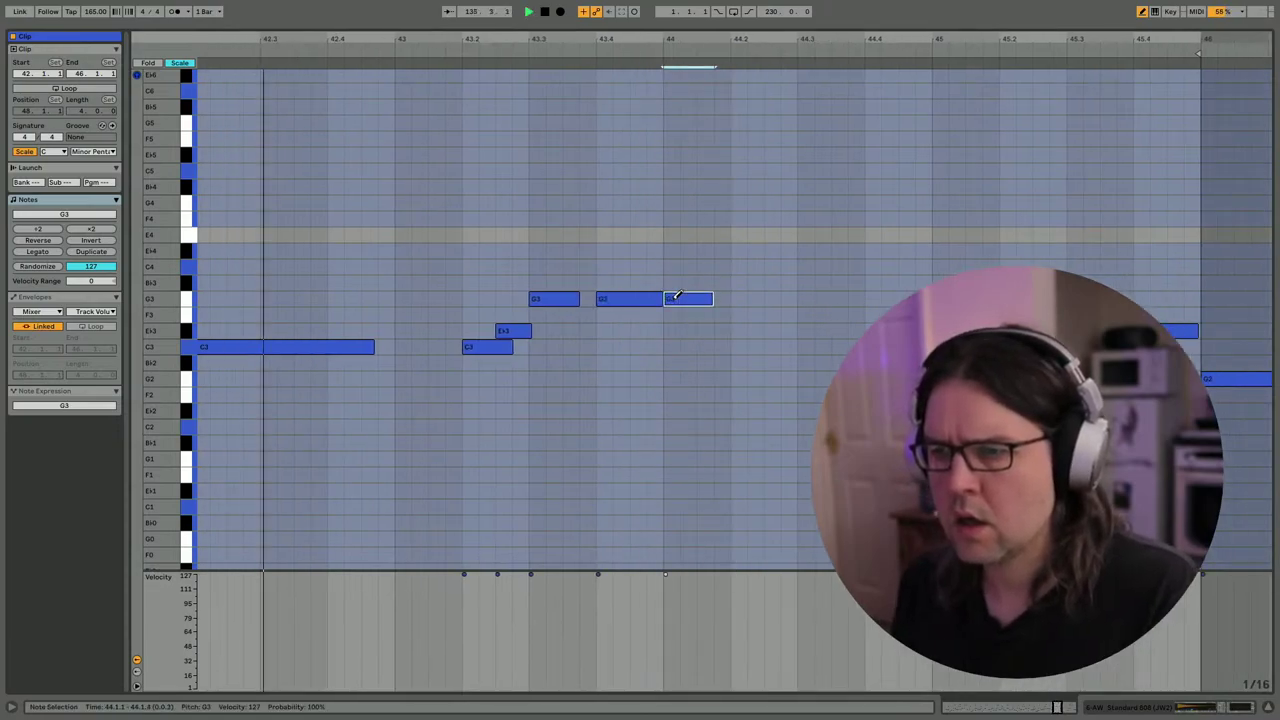
key("super+d")
key("super+d")
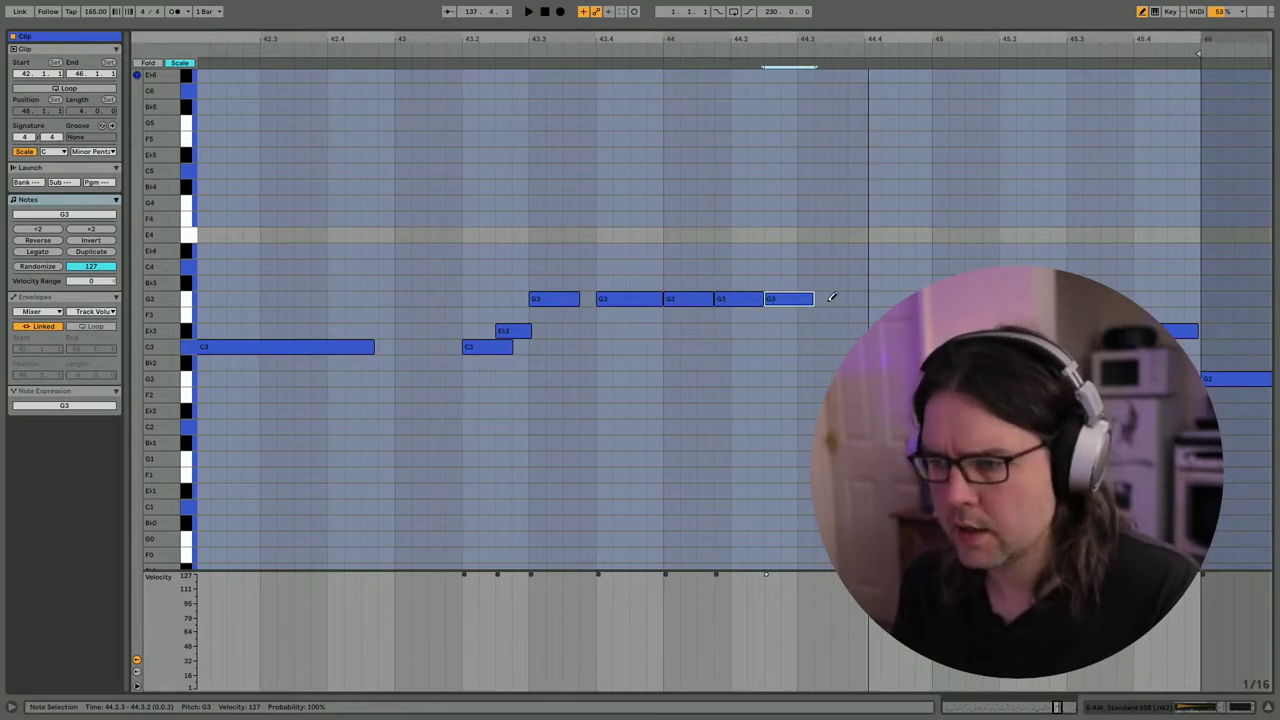
Continue the duplicated 808 pattern with an E♭3 note at 44.3.2 and a B♭2 note from 44.4.1 to 44.4.4.
key("super+d")
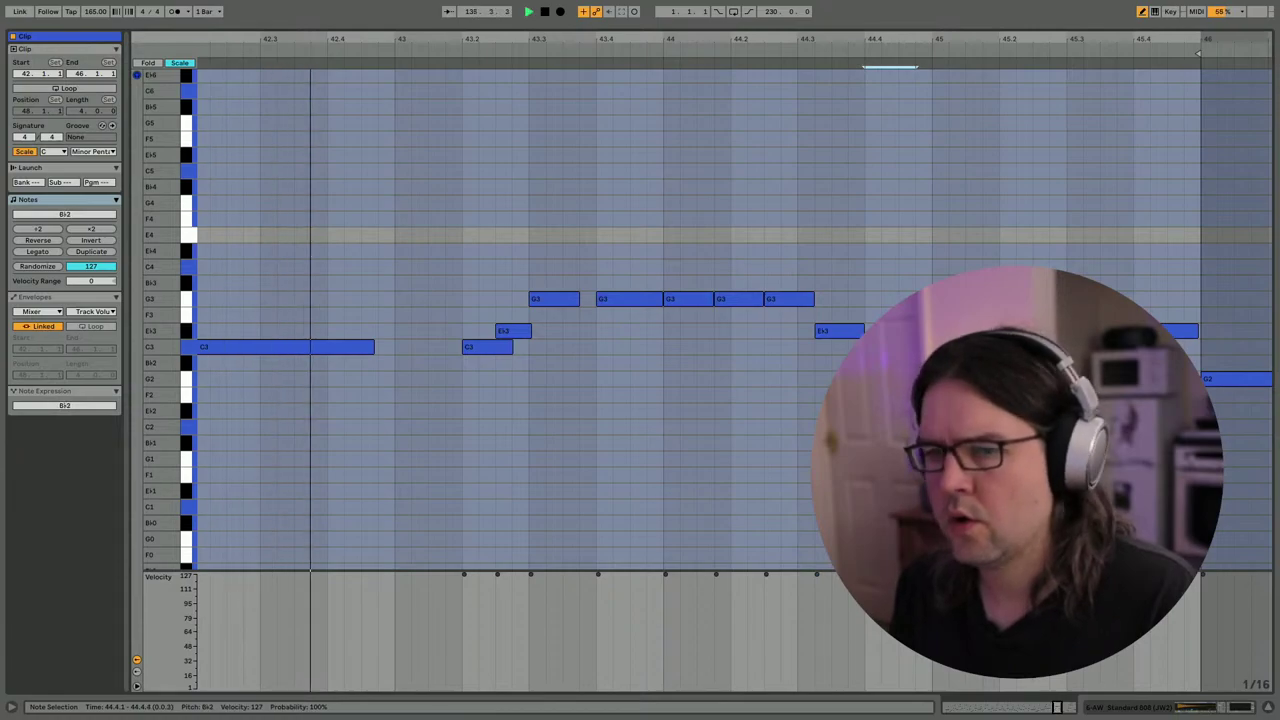
key("shift+Right")
key("shift+Left")
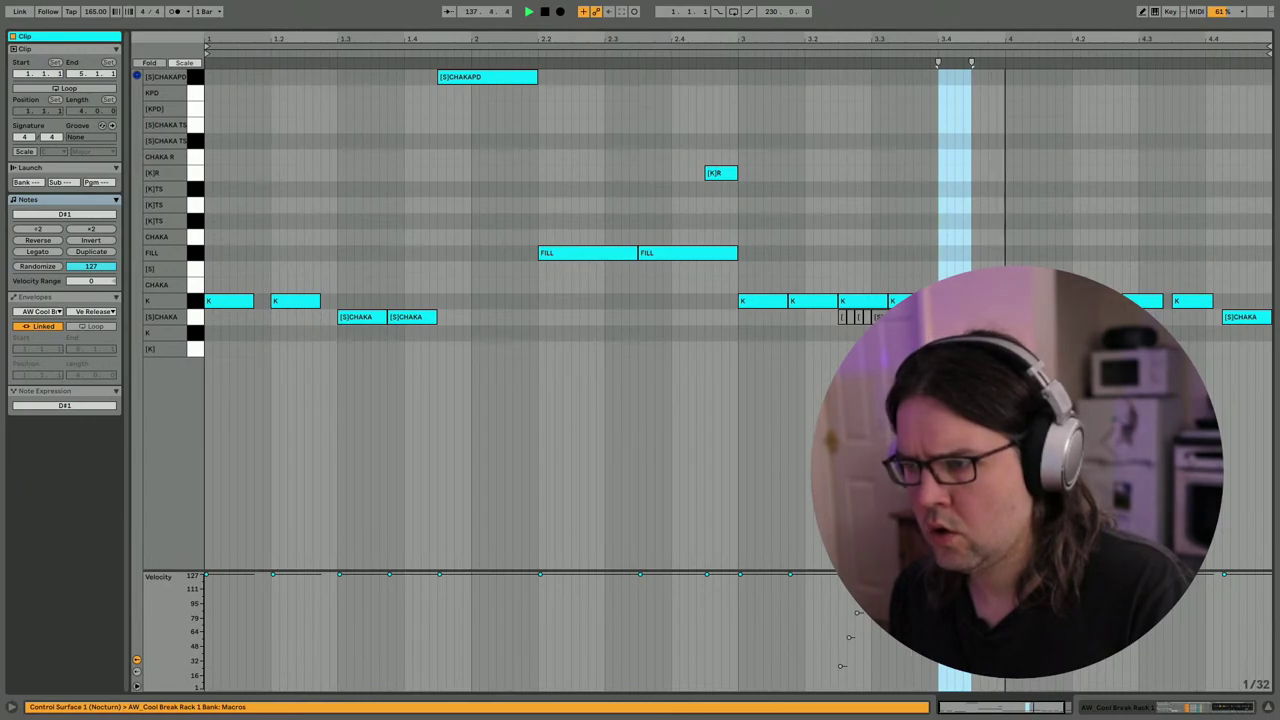
Lengthen the K note at 3.4.1 in the break clip so it ends at 3.4.4, and play the result.
key("space")
left_click(1005, 301)
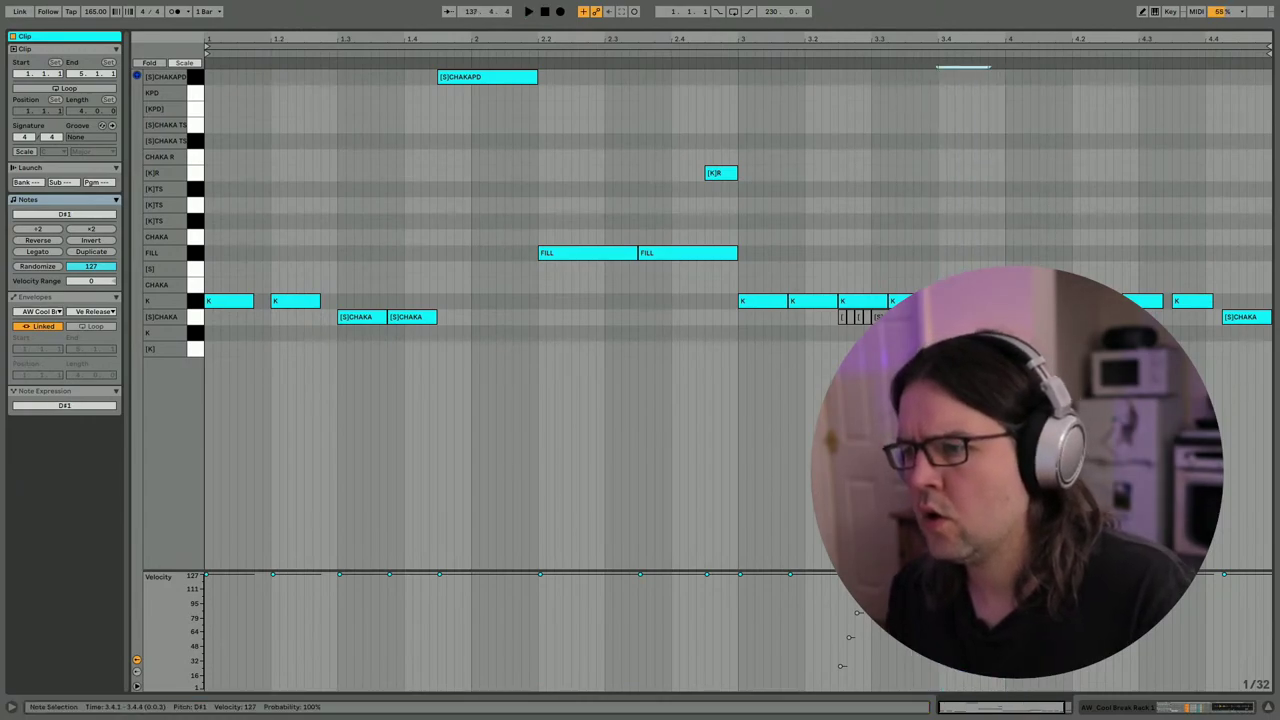
key("space")
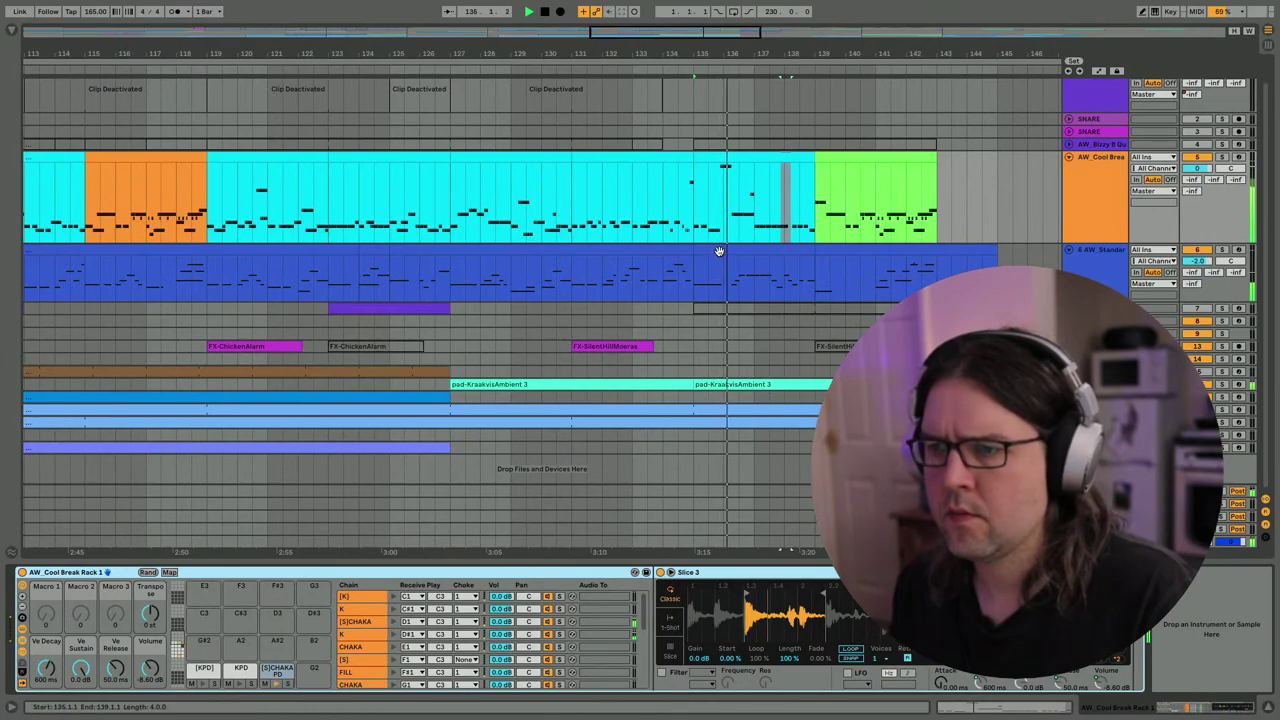
Reopen the 808 clip and move the G3 note at 45.1.1 to B♭3 starting at 44.4.4.
double_click(717, 250)
scroll(717, 250, "right", 2)
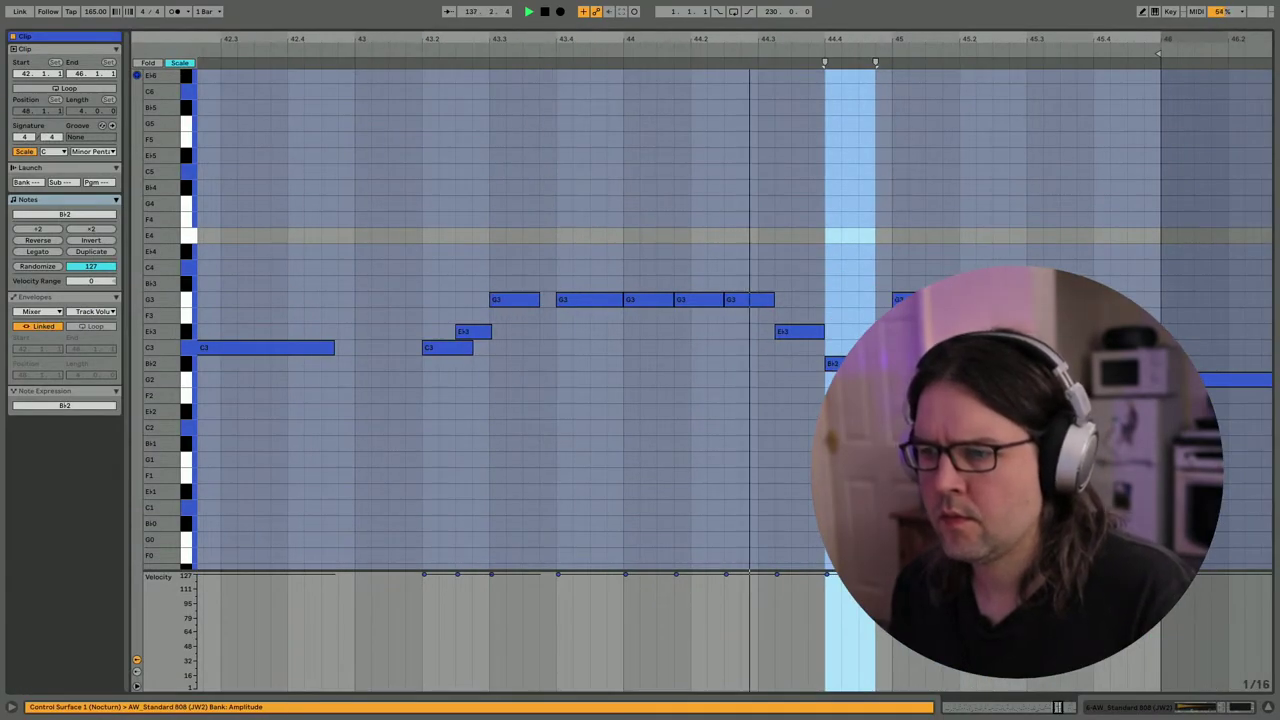
left_click_drag(917, 300, 900, 316)
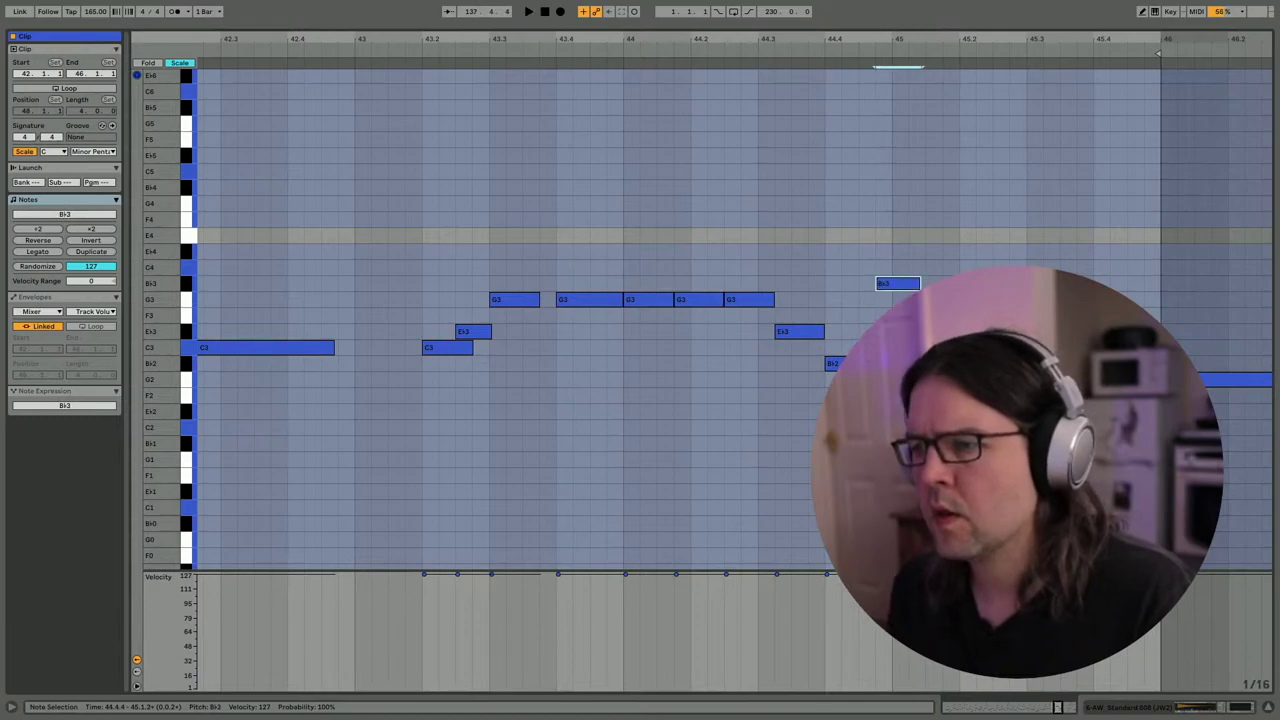
key("Up")
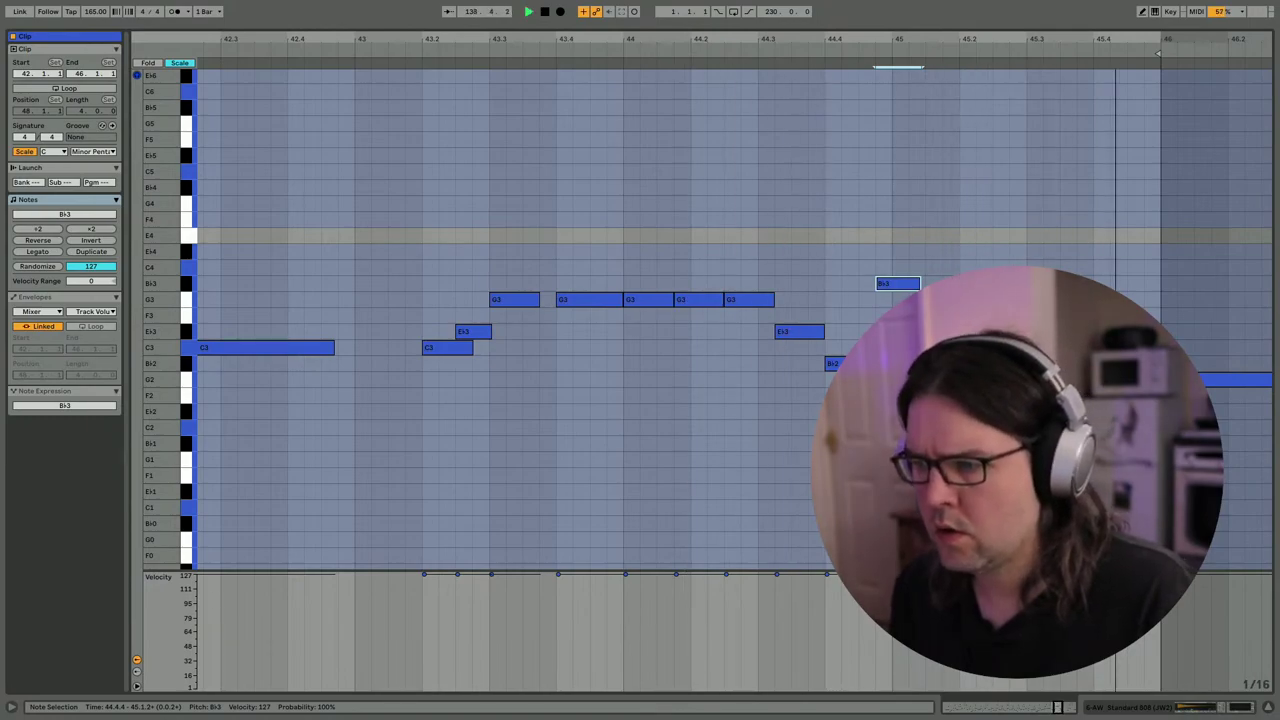
Adjust the C3 note in beat 45.2 so it is shorter and starts at 45.2.3.
key("Right")
left_click(981, 347)
key("Right")
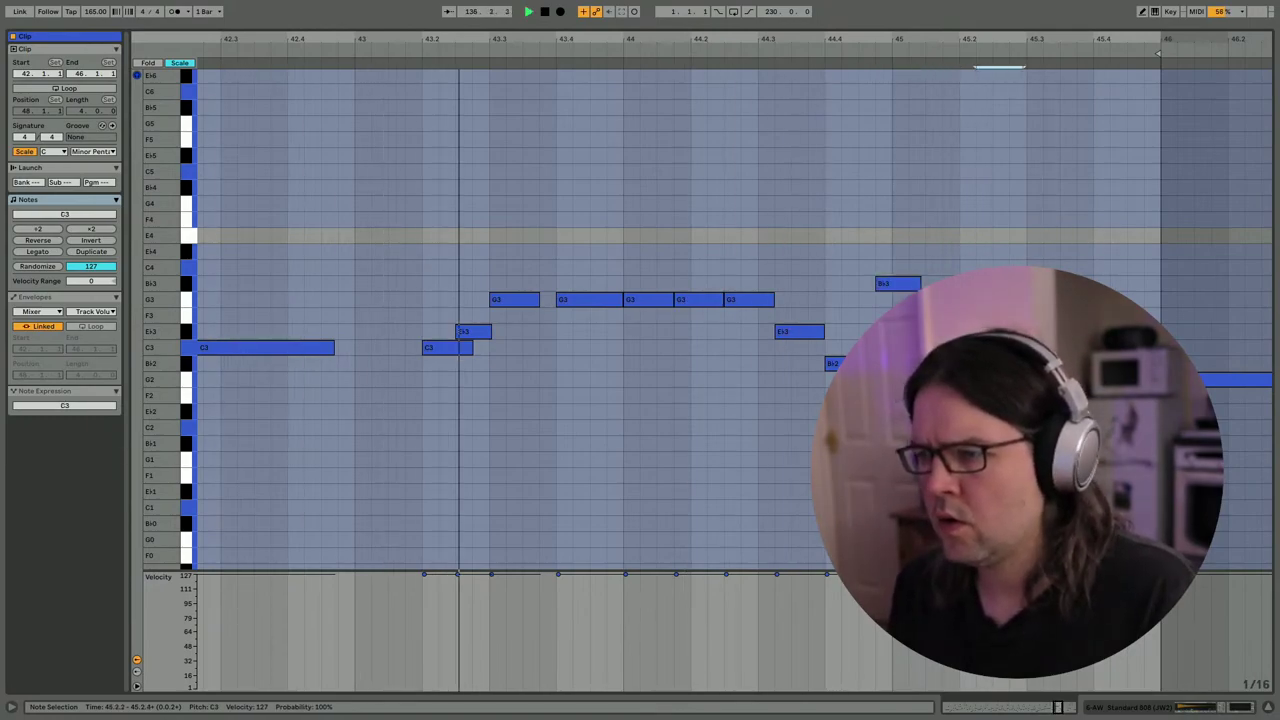
key("Right")
key("shift+Left")
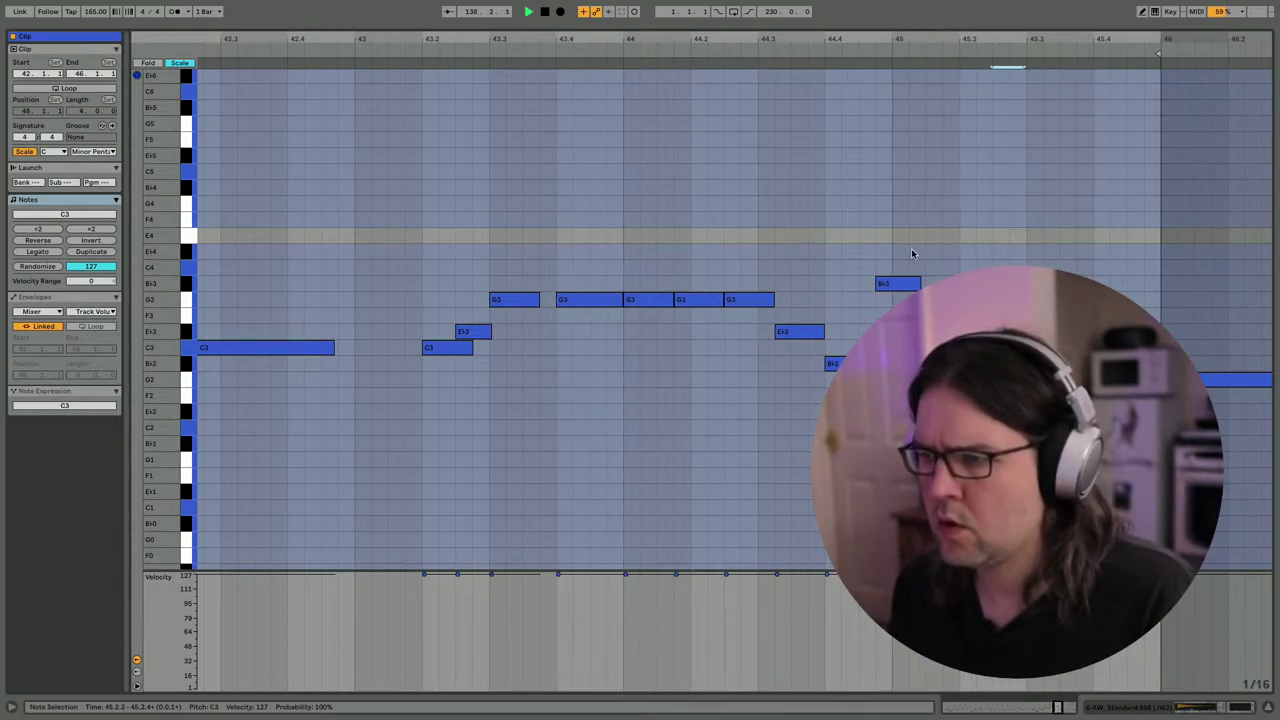
Replace the B♭3 note with an E♭3 note from 44.4.1 to 44.4.4, and move the B♭2 note to start at 44.4.4.
left_click(896, 284)
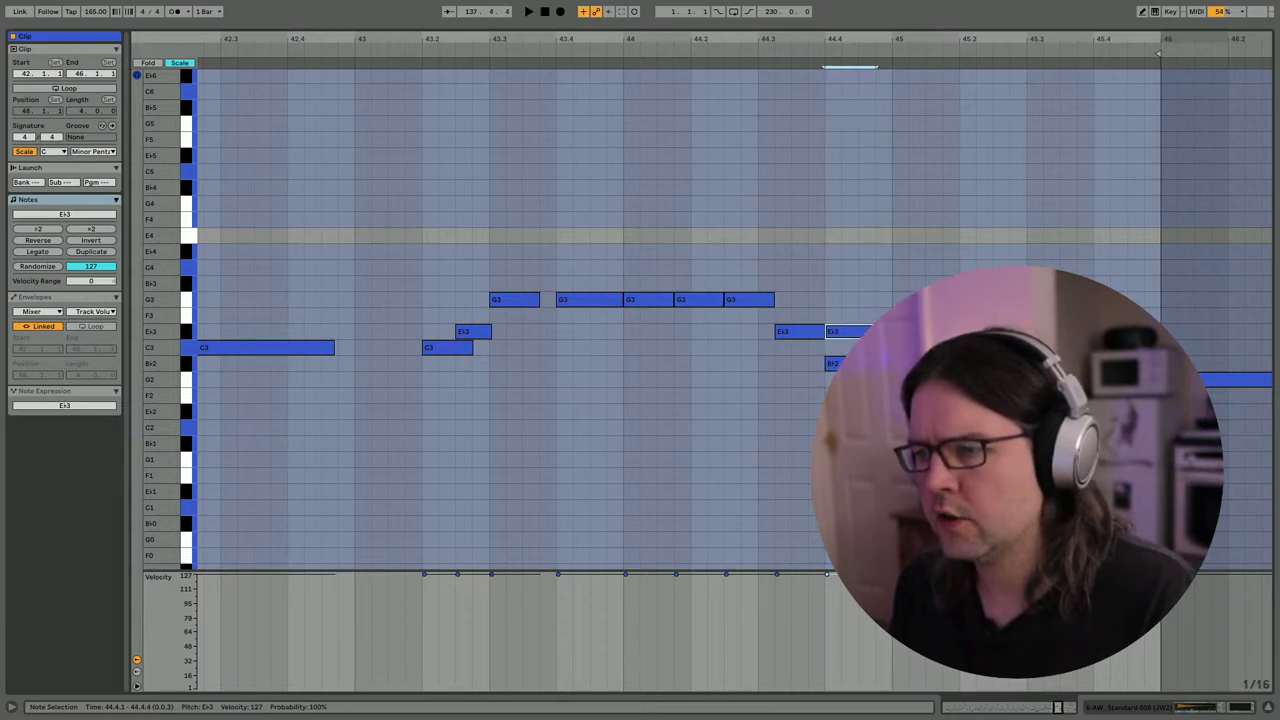
key("Right")
key("Right")
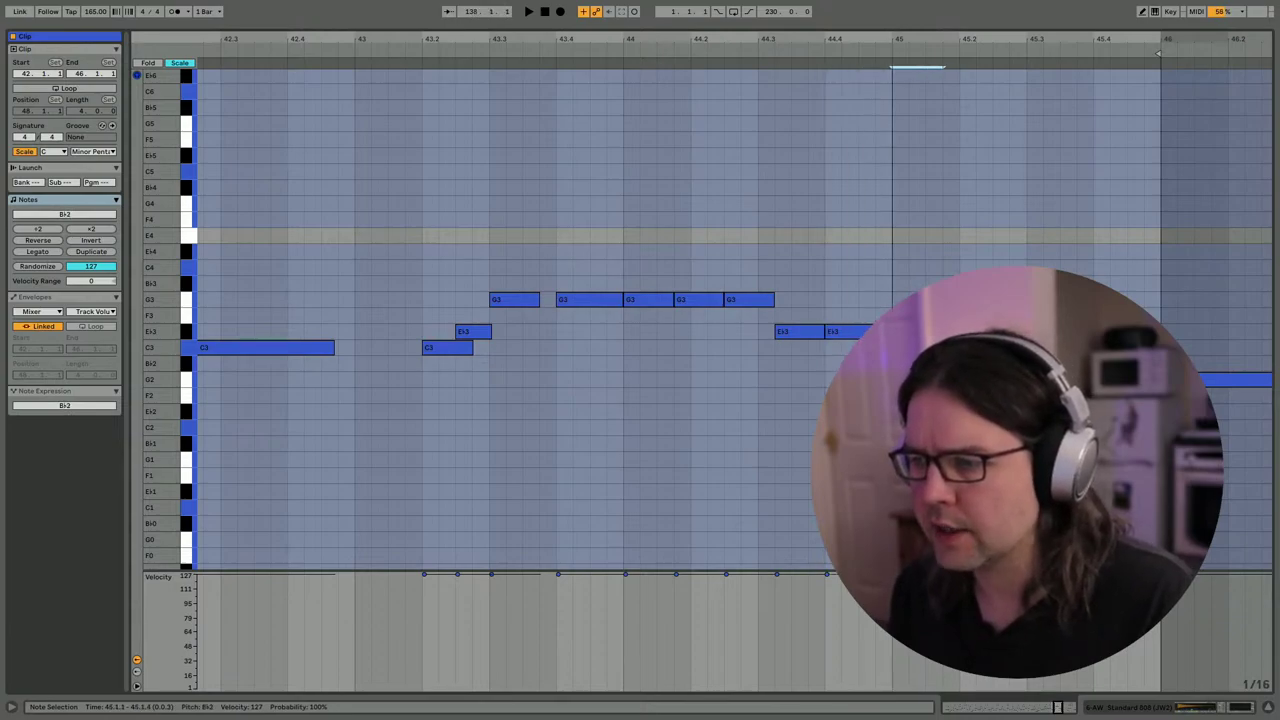
key("Left")
key("space")
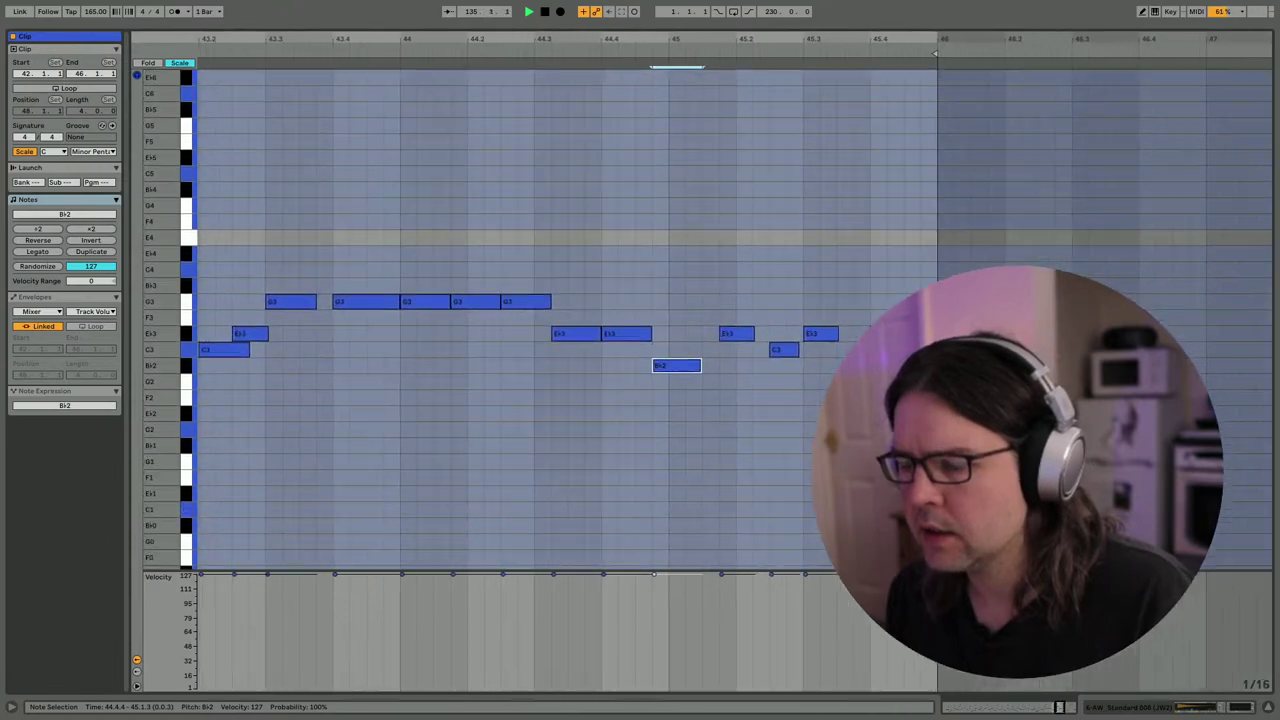
Lengthen the B♭2 note at 44.4.4 so it ends at 45.2.3.
scroll(767, 373, "down", 2)
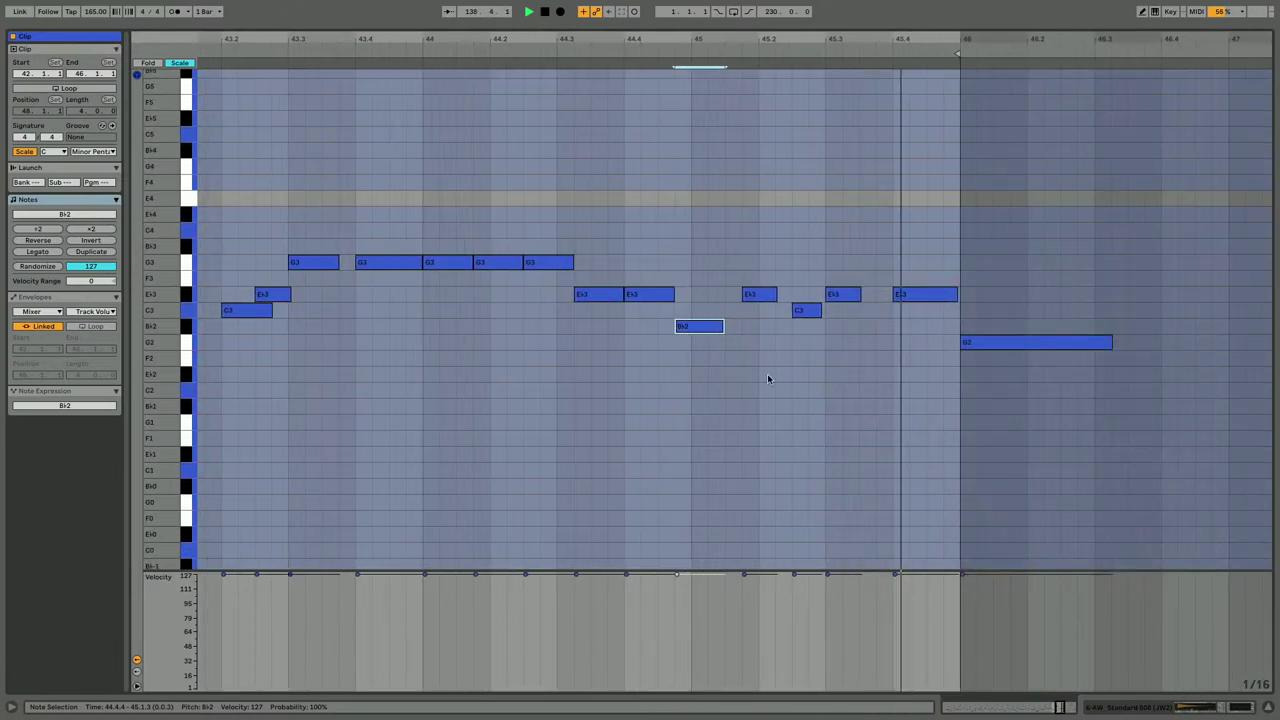
scroll(770, 330, "down", 2)
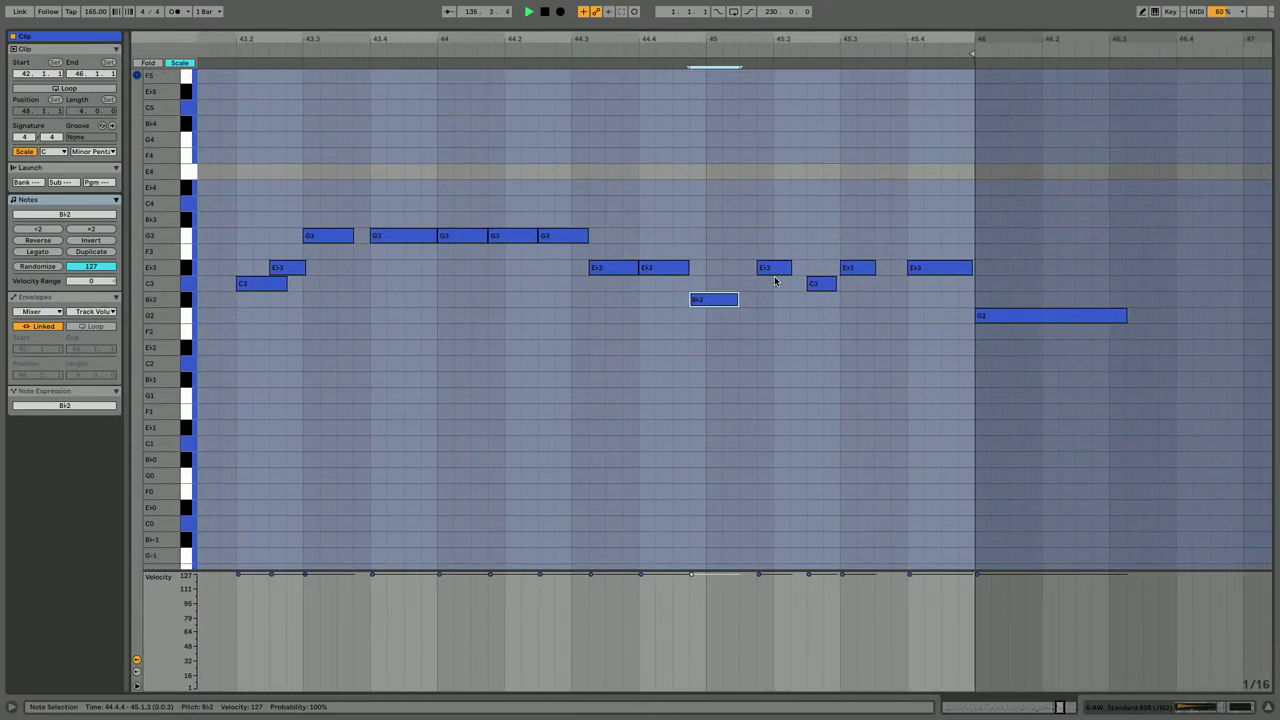
scroll(774, 276, "up", 2)
scroll(723, 420, "left", 5)
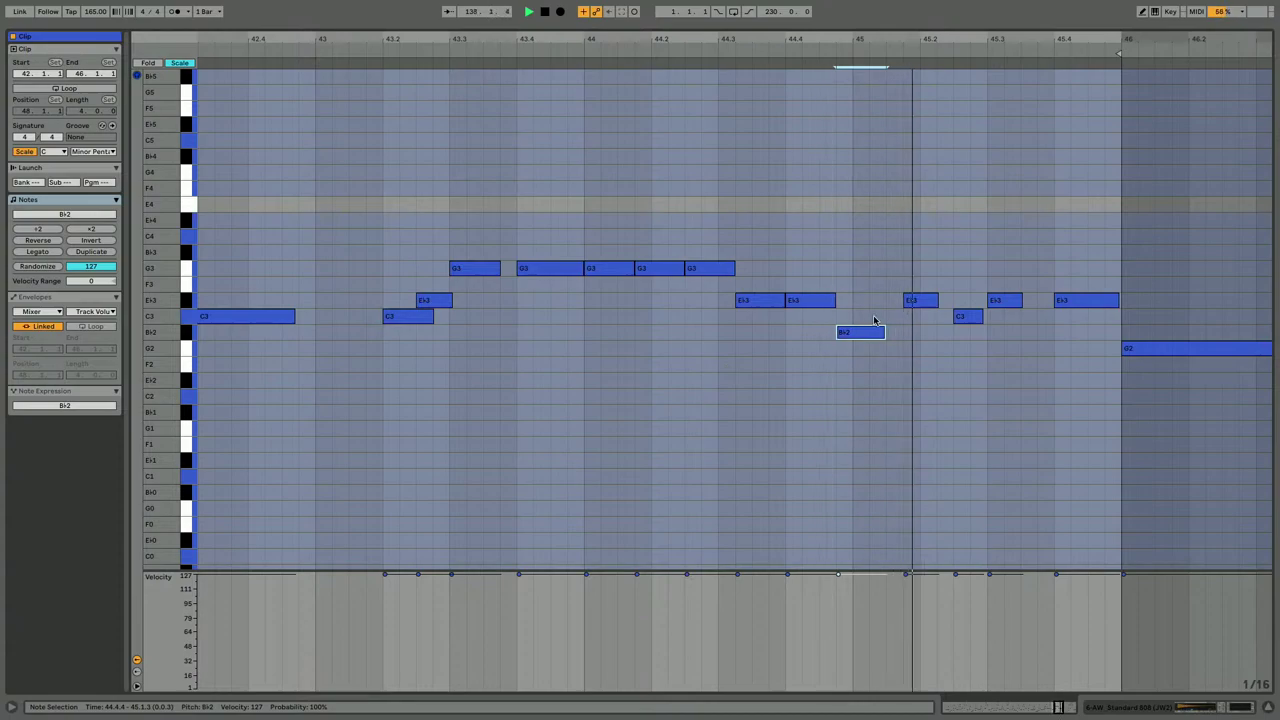
left_click_drag(906, 333, 944, 333)
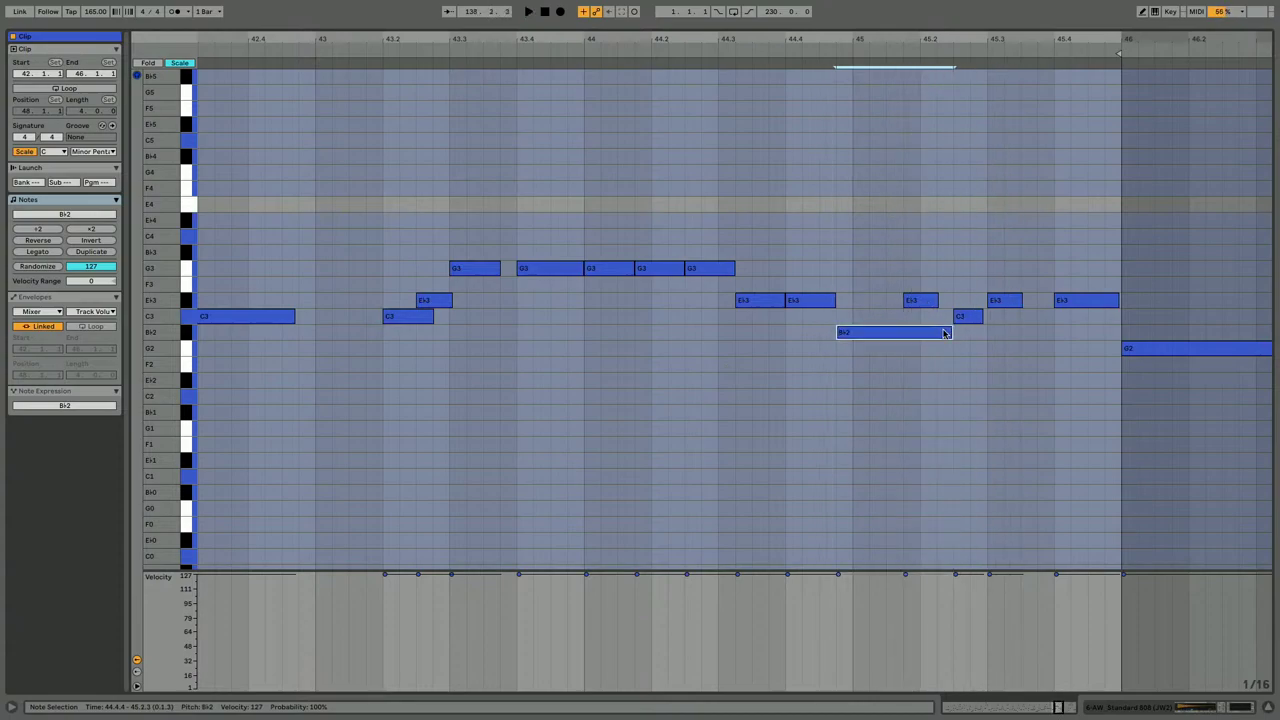
Deactivate the E♭3 note at 45.1.4, the C3 note at 45.2.3 and the E♭3 note at 45.3.1.
key("space")
key("0")
left_click(966, 317)
key("0")
left_click(1003, 309)
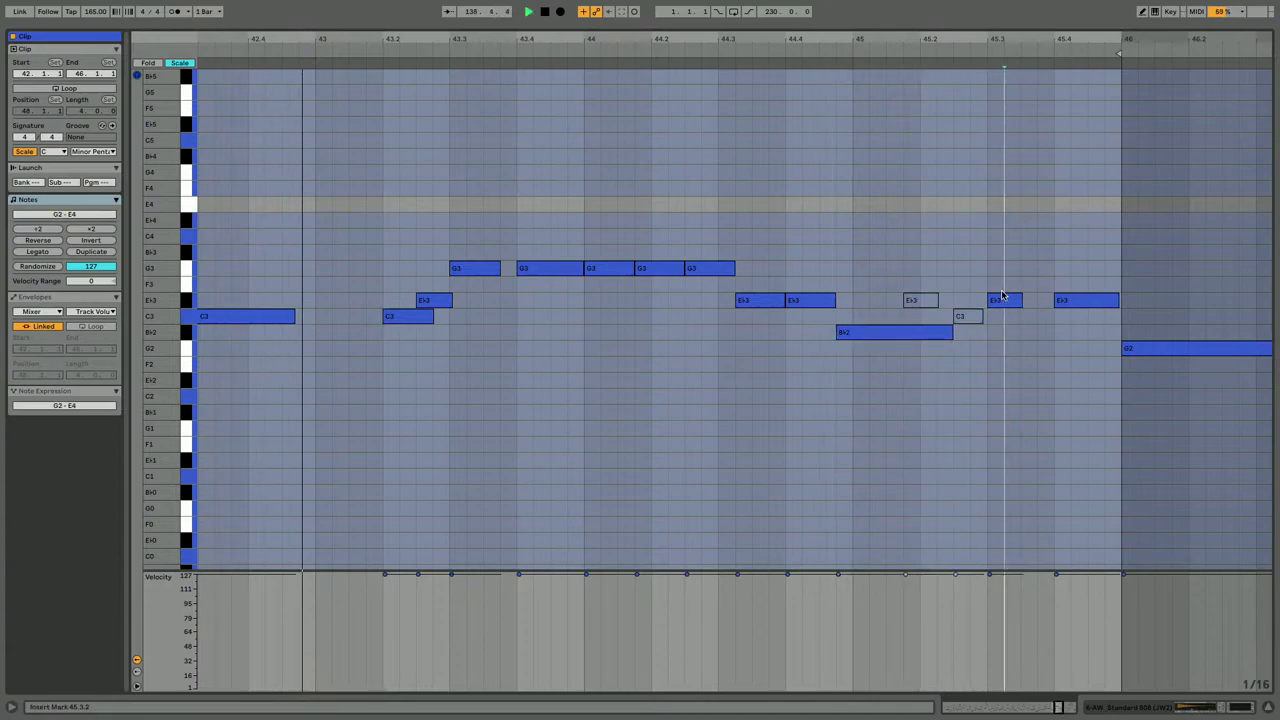
left_click(1000, 302)
key("0")
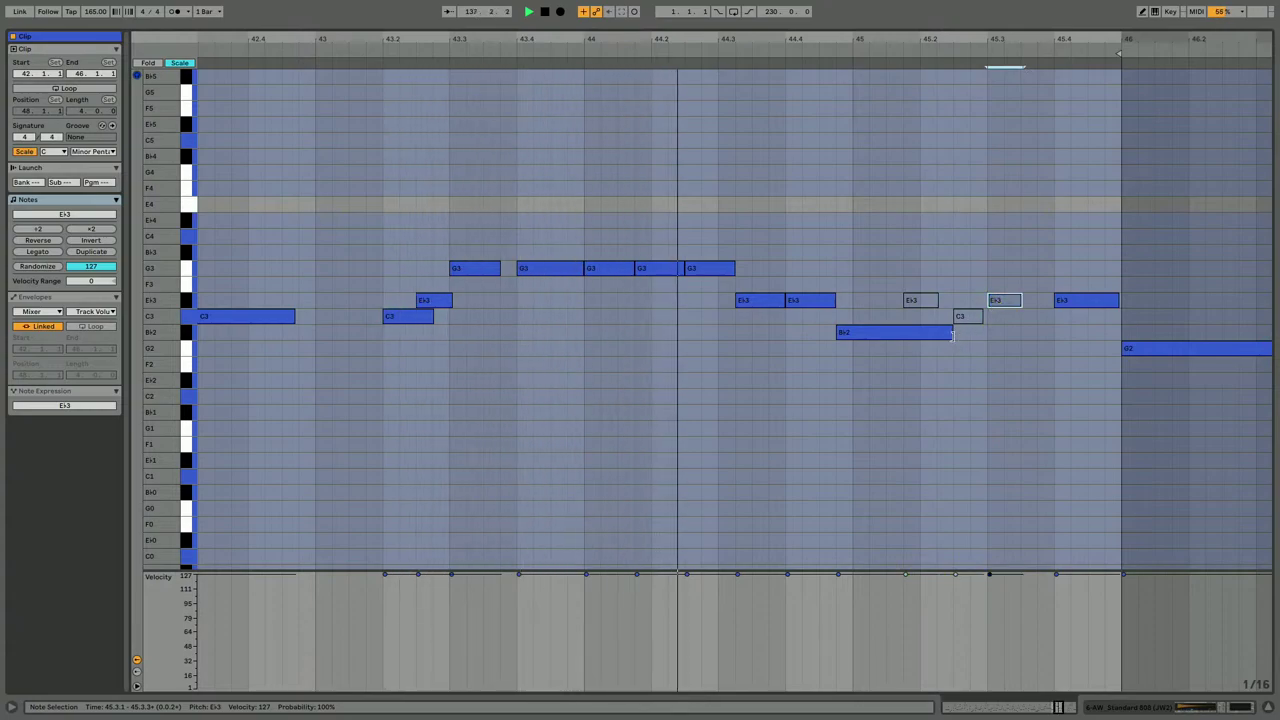
Try extending the B♭2 note to 45.3.1, then restore its end to 45.2.3 and reactivate the C3 and E♭3 notes following it.
left_click(950, 333)
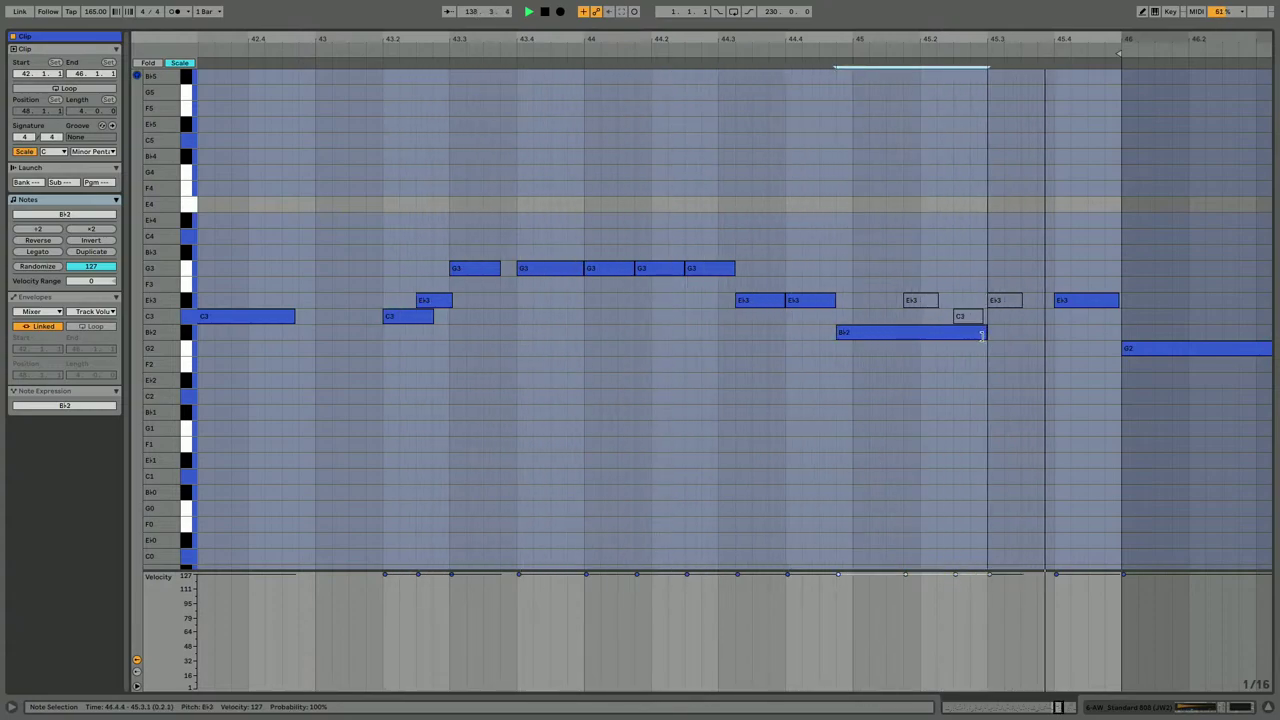
left_click(961, 316)
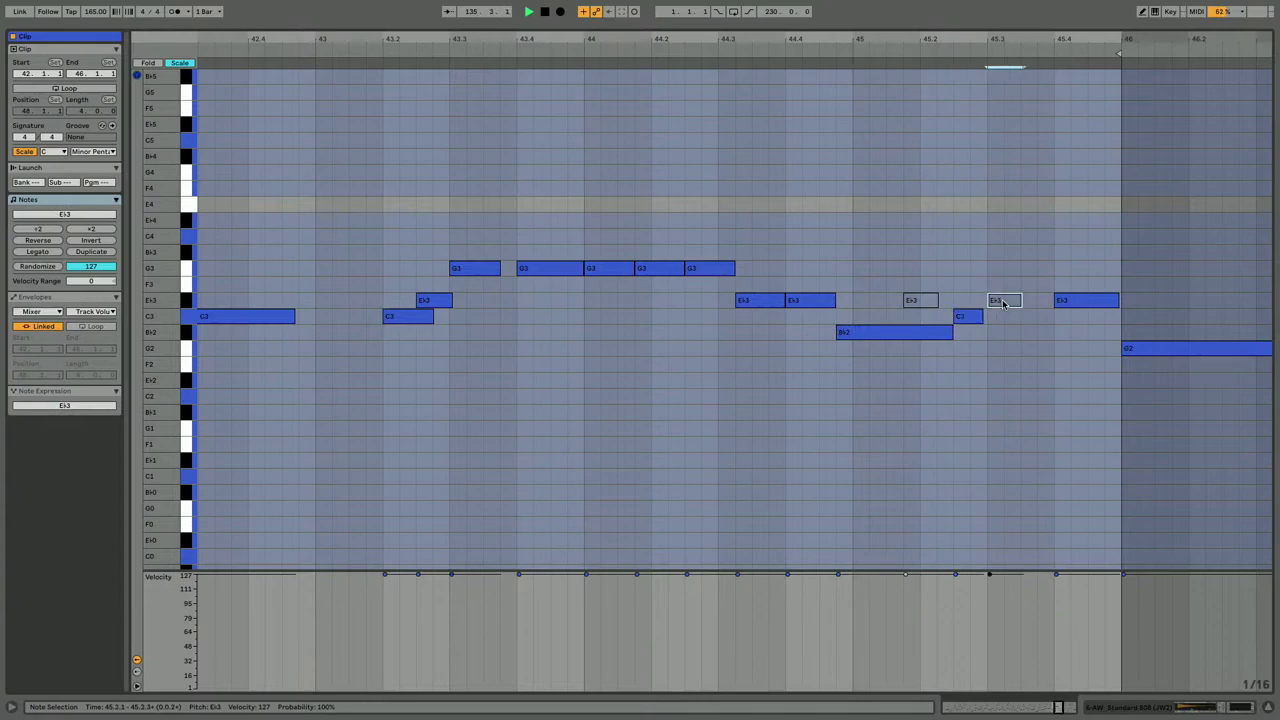
left_click(968, 317)
scroll(977, 415, "right", 4)
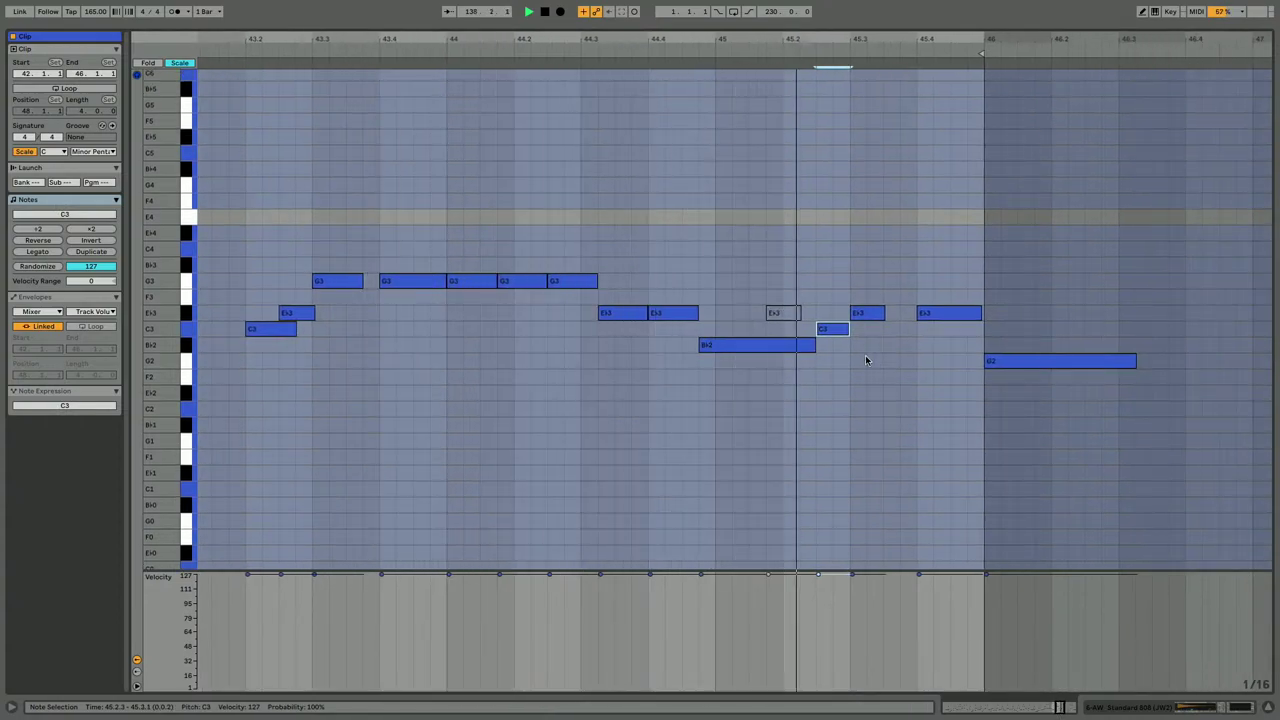
left_click(796, 344)
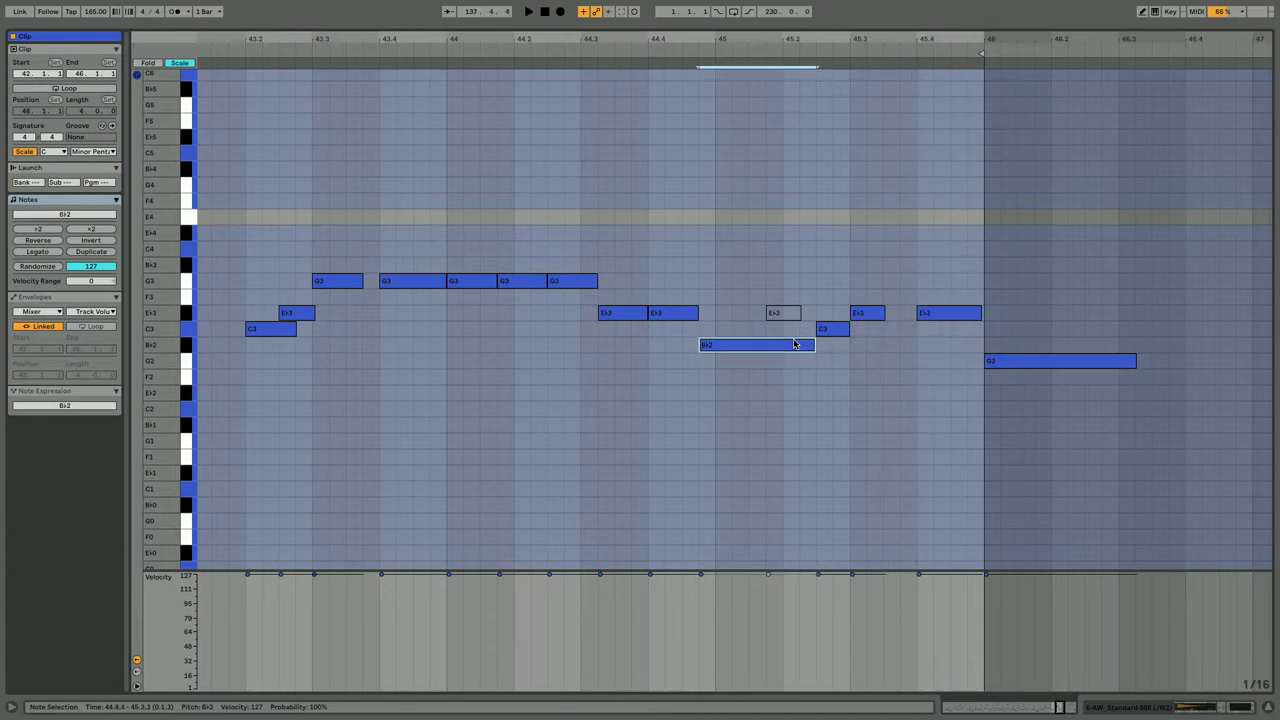
Move the C3 and E♭3 notes to 45.2.1 and 45.2.3, and add a B♭3 note from 45.3.1 to 45.4.1.
key("ctrl+d")
key("Up")
key("Up")
key("Up")
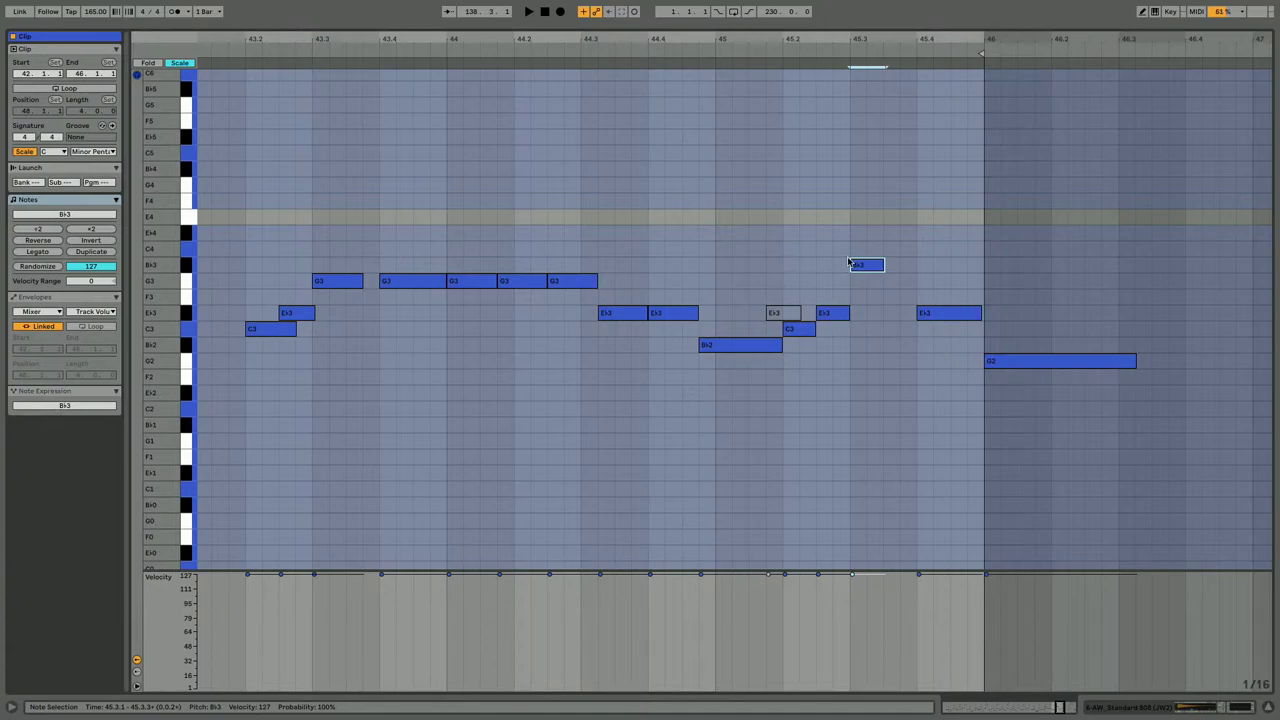
left_click_drag(877, 265, 879, 264)
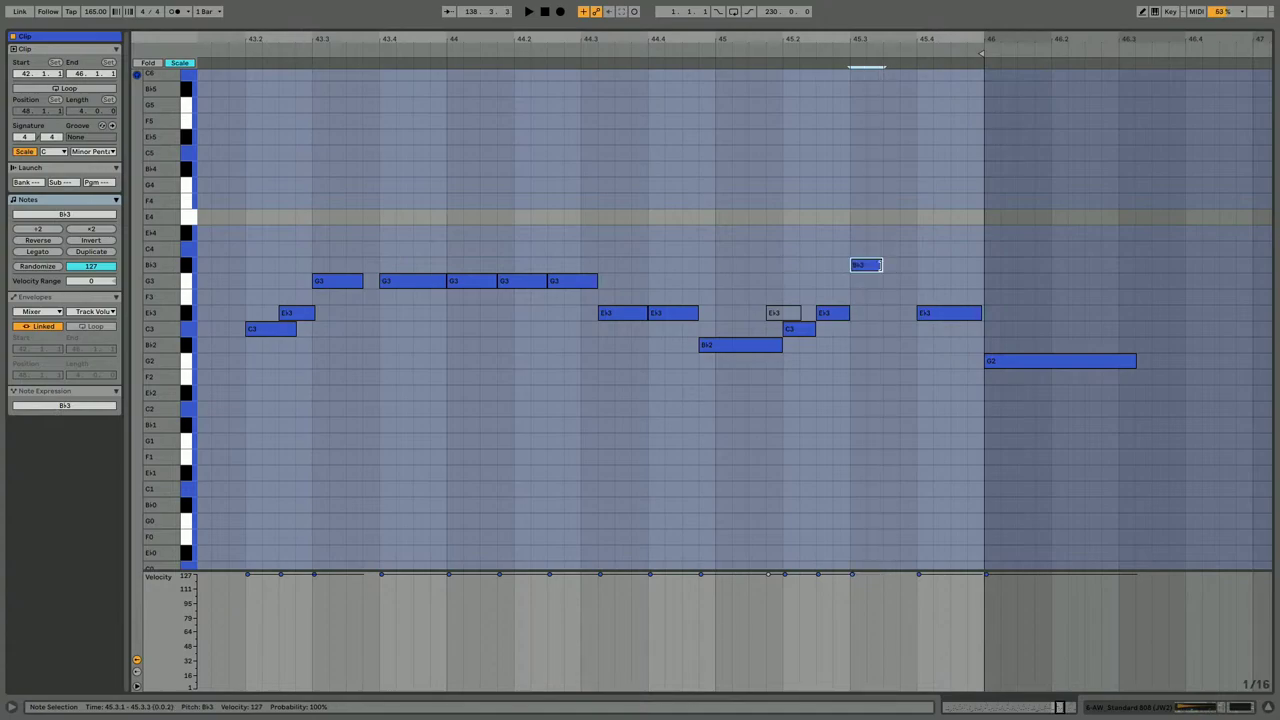
key("space")
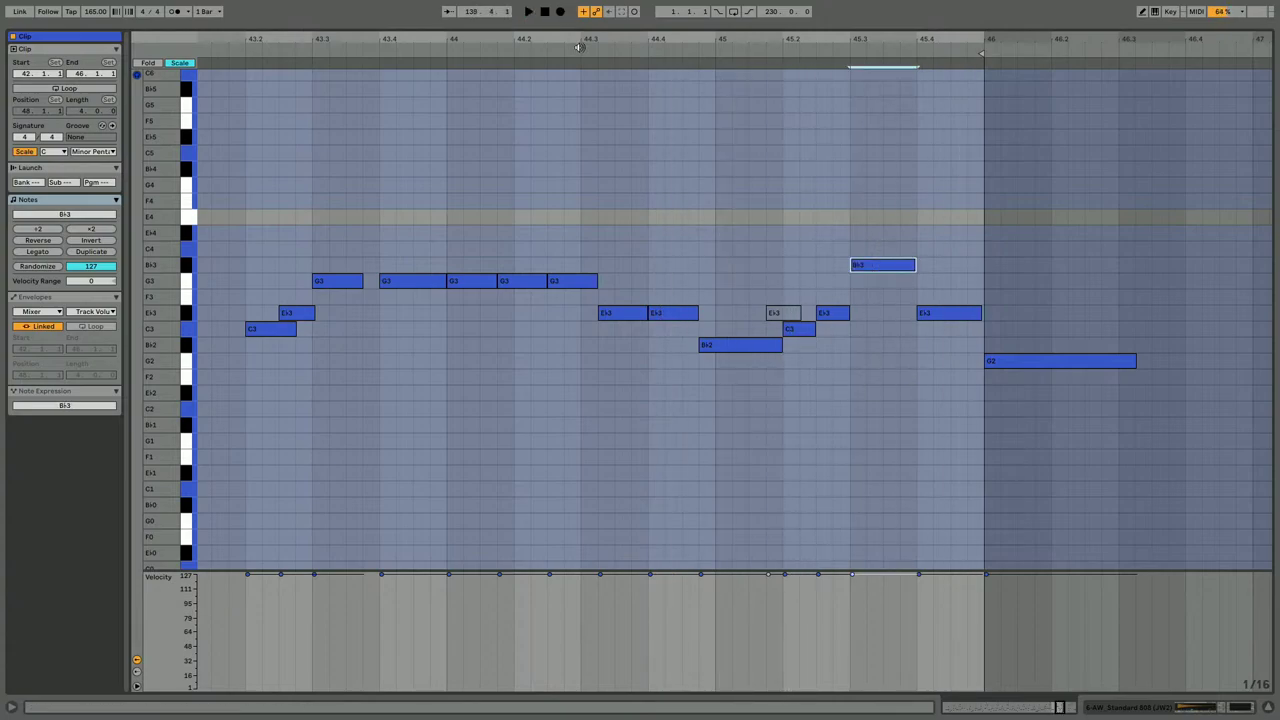
In the break clip starting at bar 135, shorten the K note at 4.2.1 to 0.0.2 and repeat it through 4.3.3.
key("shift+Tab")
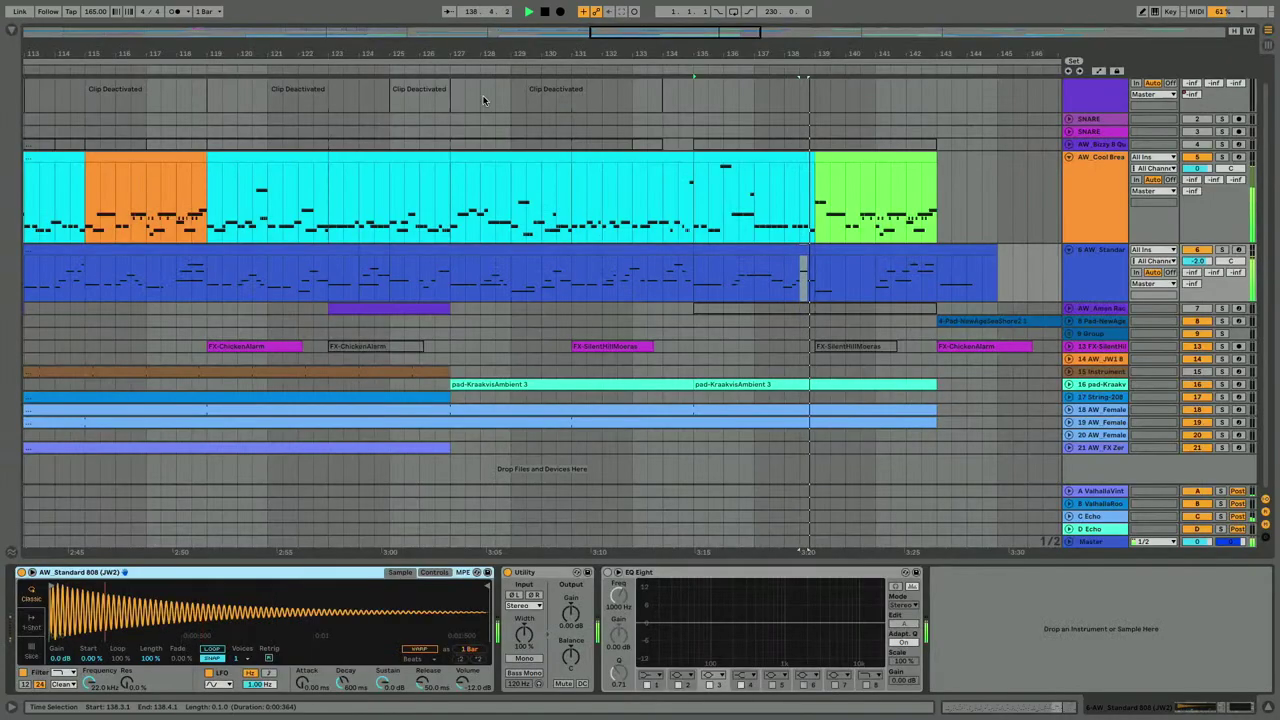
double_click(738, 157)
scroll(860, 330, "right", 1)
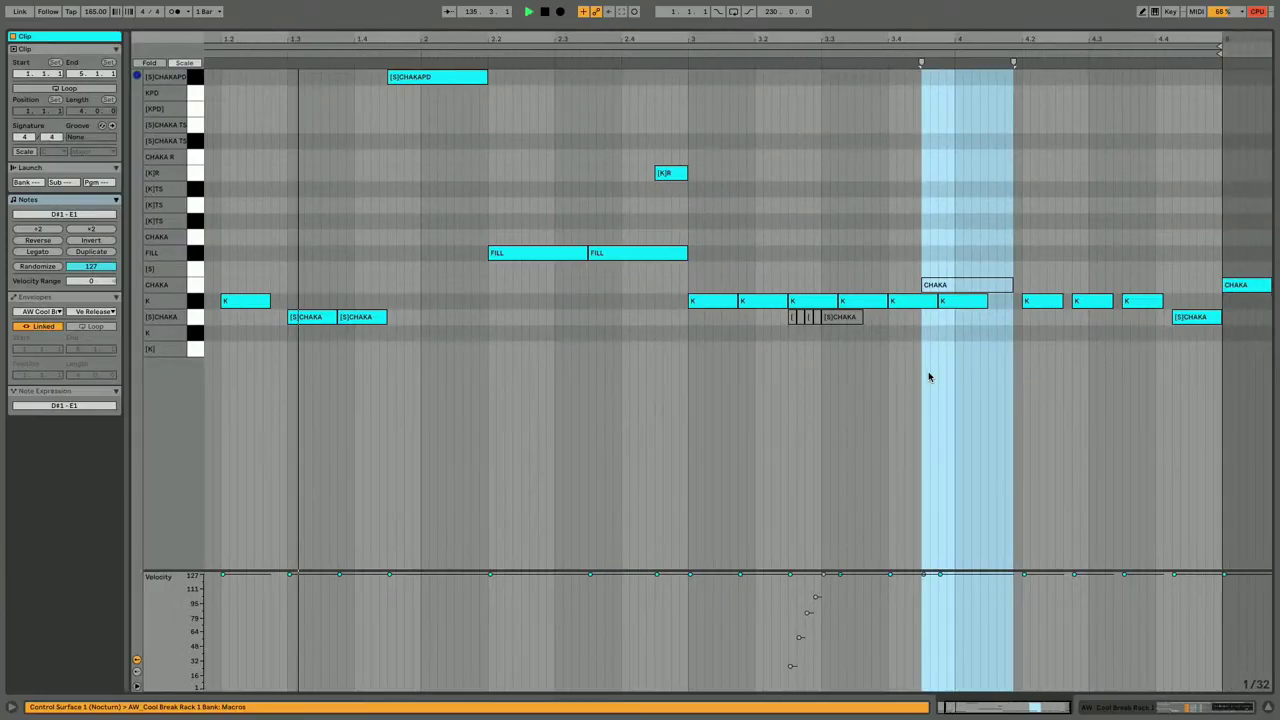
left_click(930, 357)
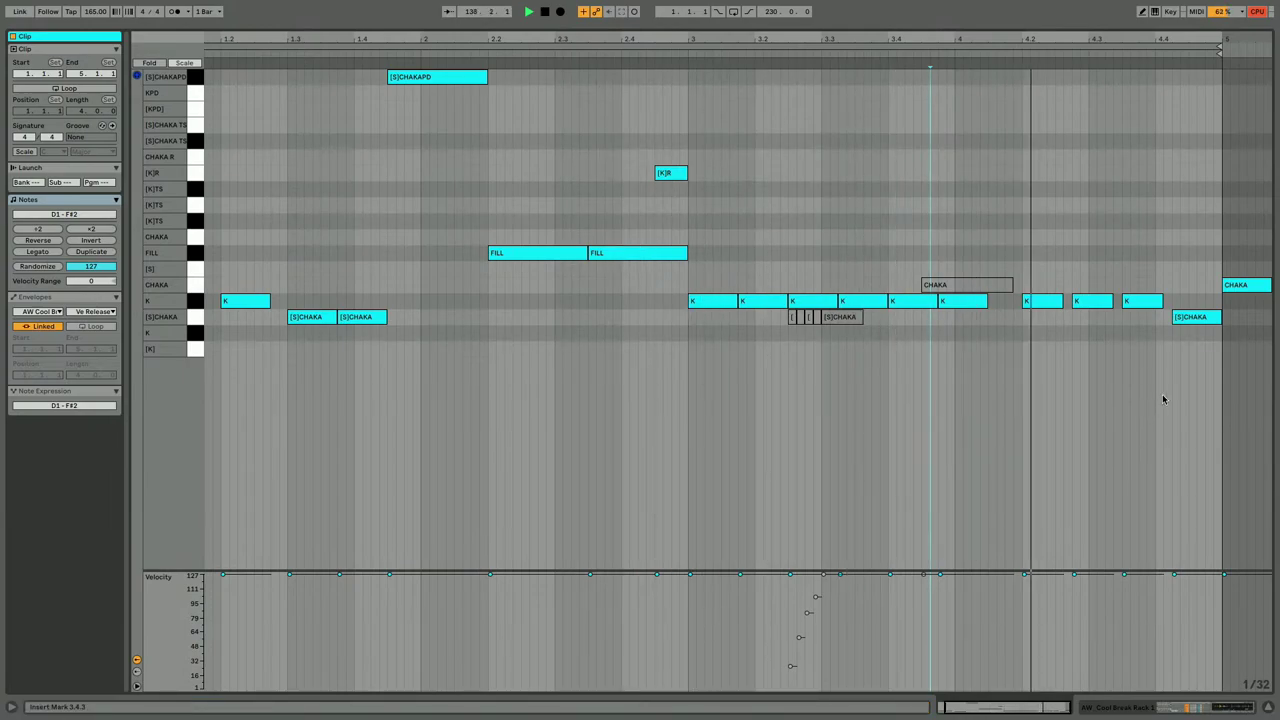
key("space")
left_click(1040, 301)
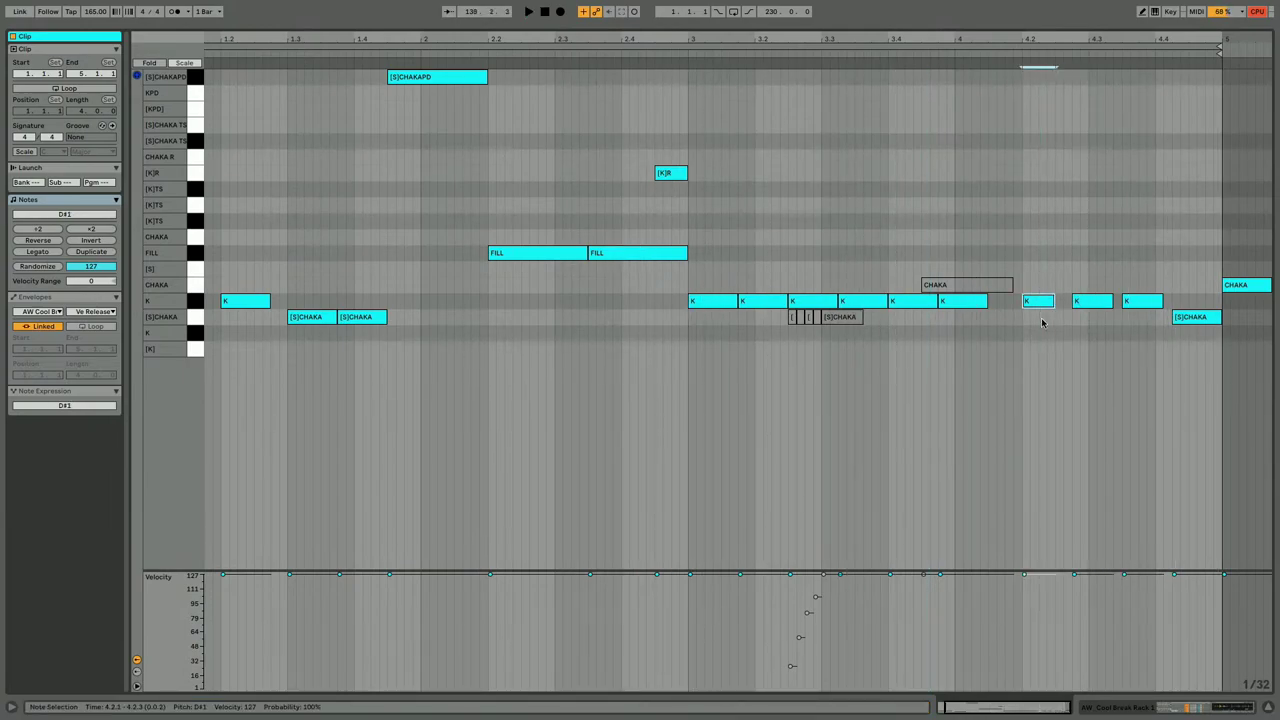
key("ctrl+d")
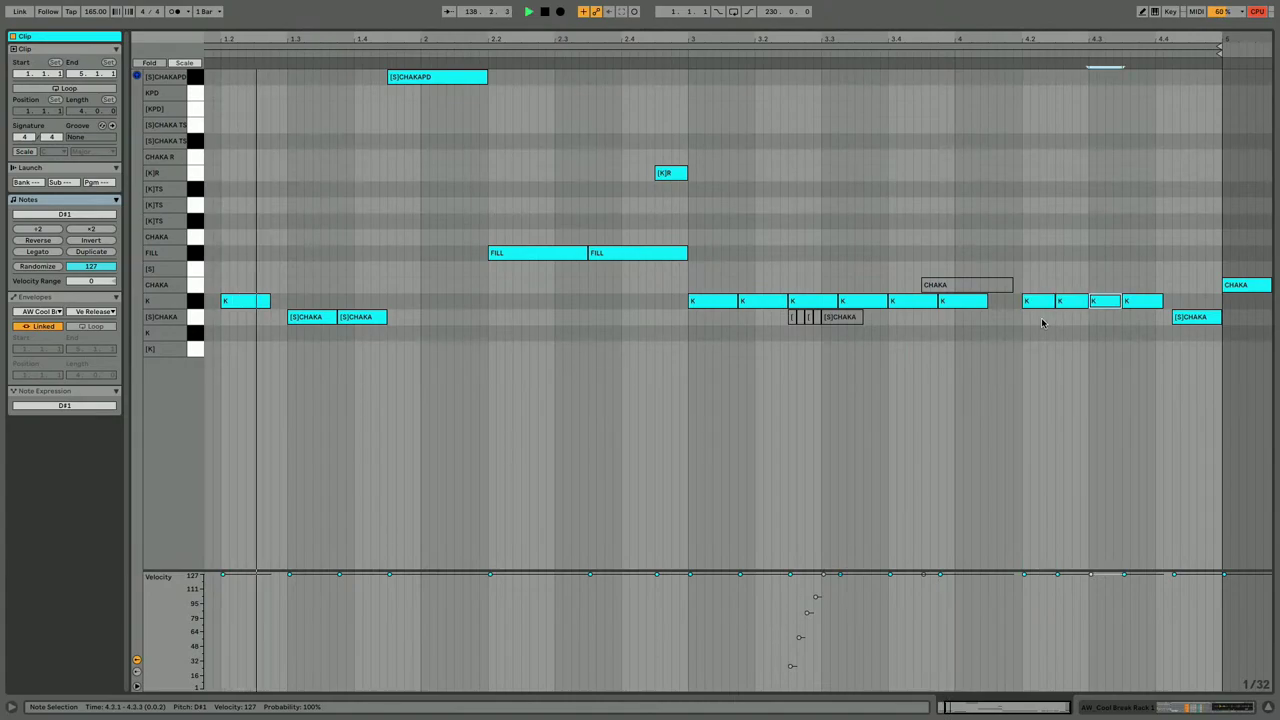
key("ctrl+d")
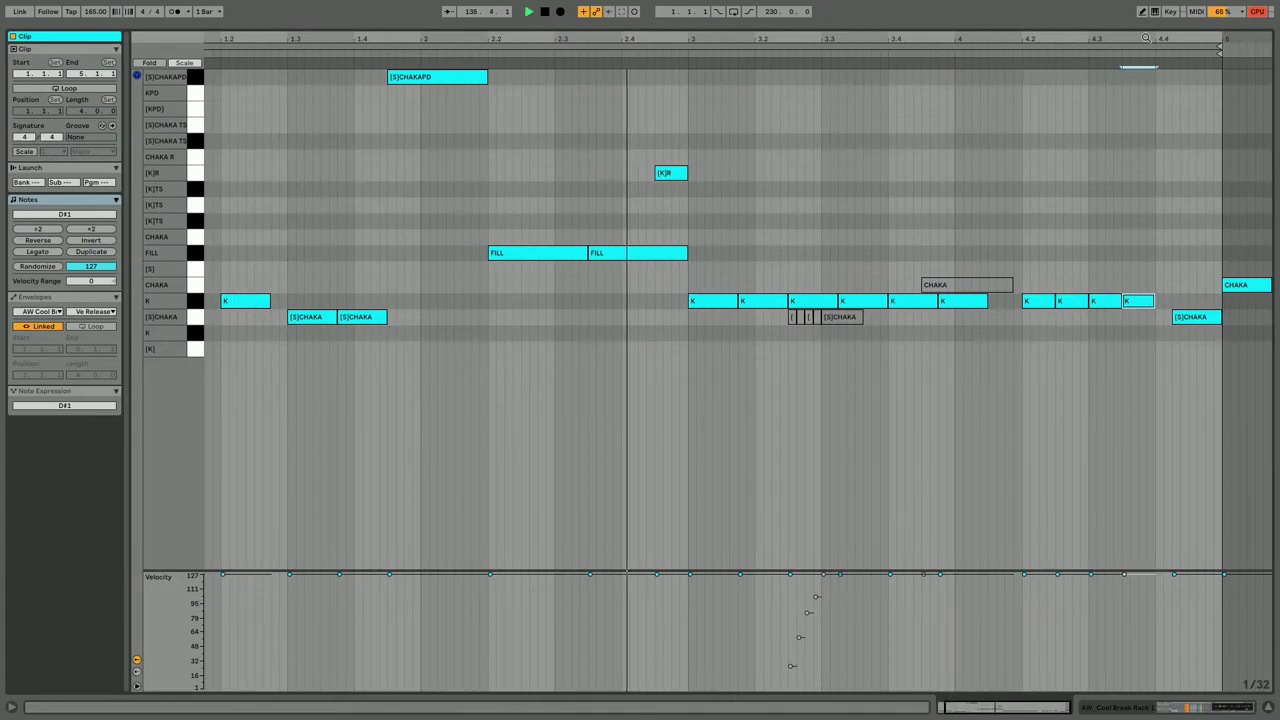
Change the K note at 4.3.1 to [S]CHAKA, extend it to 4.4.1, and delete the K note at 4.3.3.
scroll(1112, 92, "up", 3)
scroll(1106, 98, "right", 2)
key("ctrl+2")
key("ctrl+2")
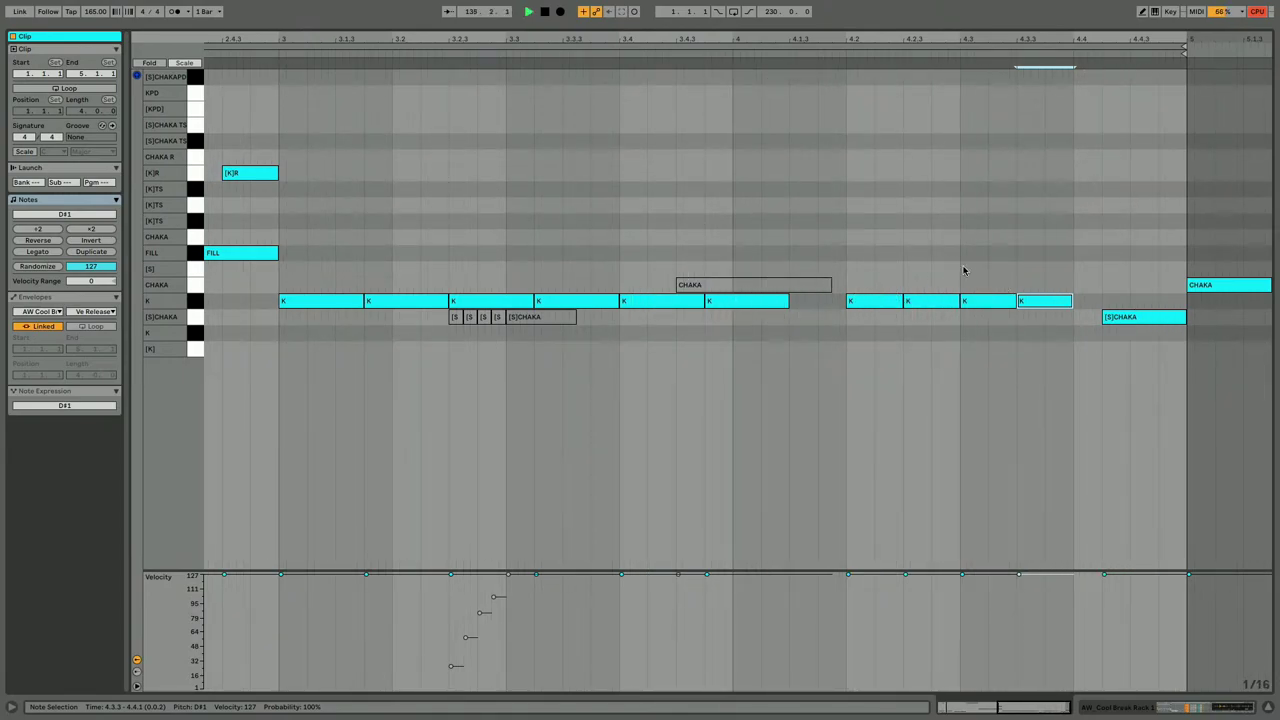
left_click(978, 301)
key("Down")
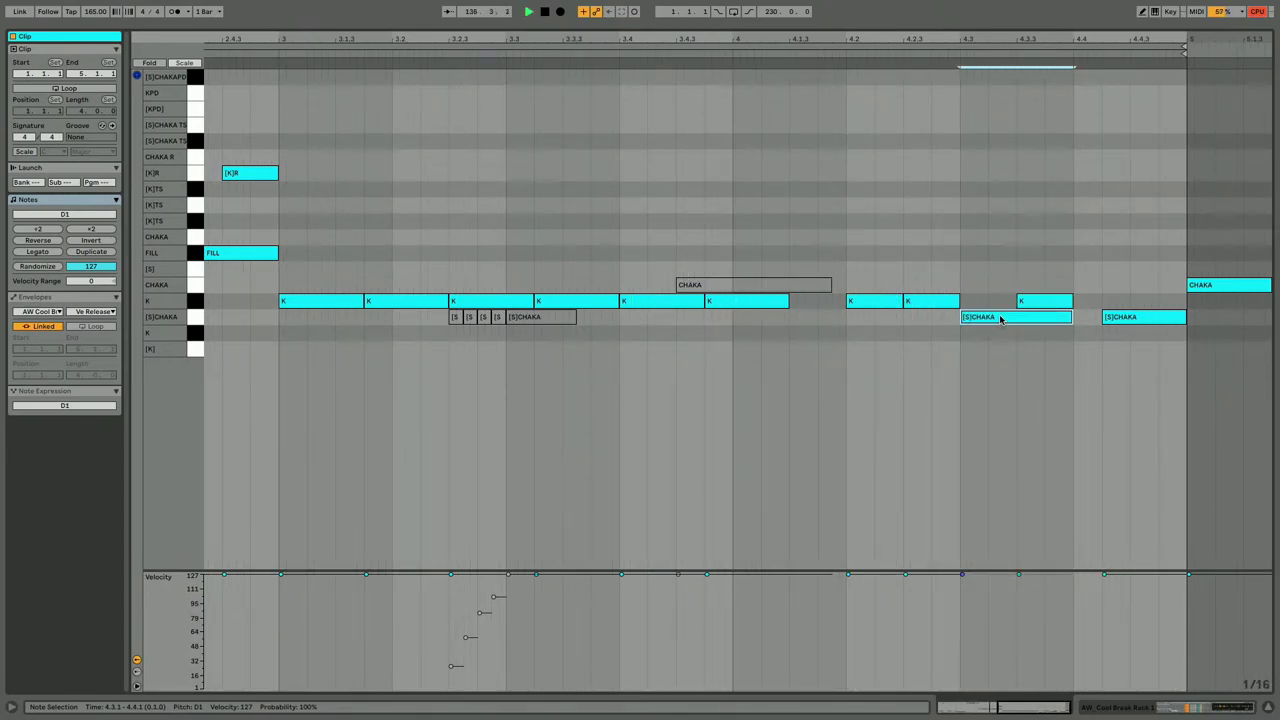
double_click(1020, 307)
Turn the clip's last [S]CHAKA note into a K note spanning 4.4.1 to 5.1.1.
left_click(1114, 319)
key("Left")
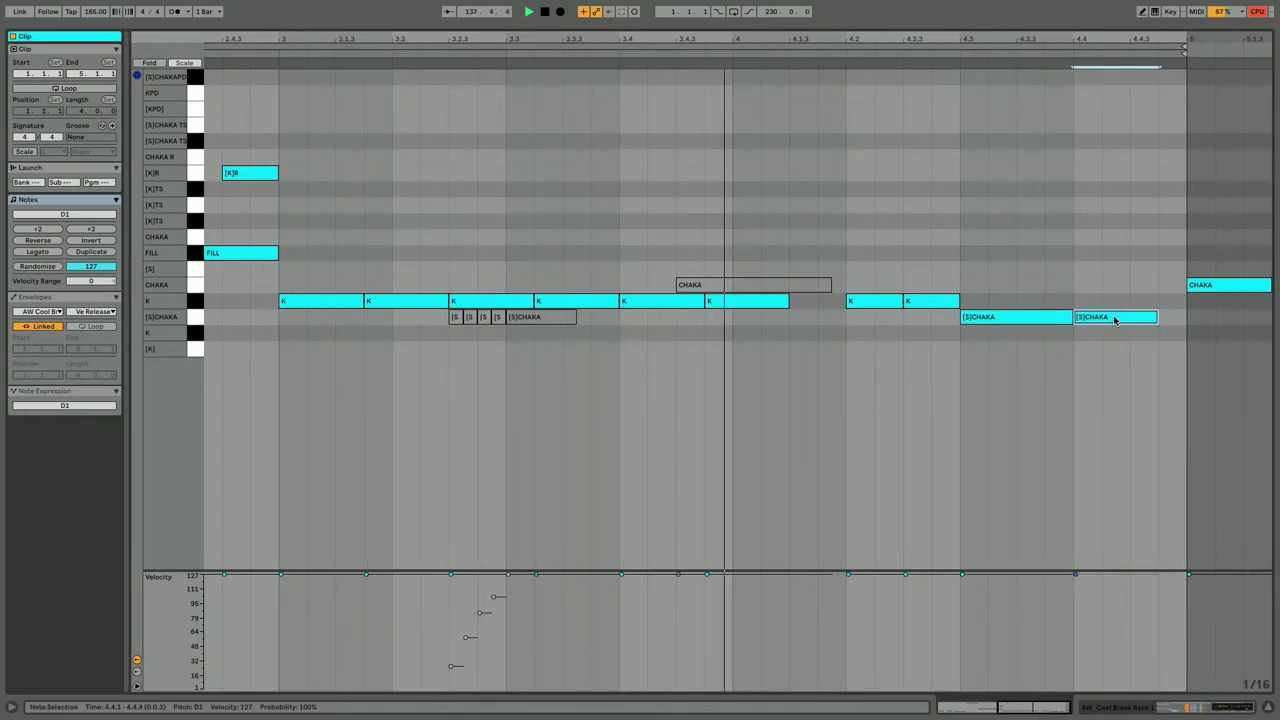
key("shift+Right")
key("Up")
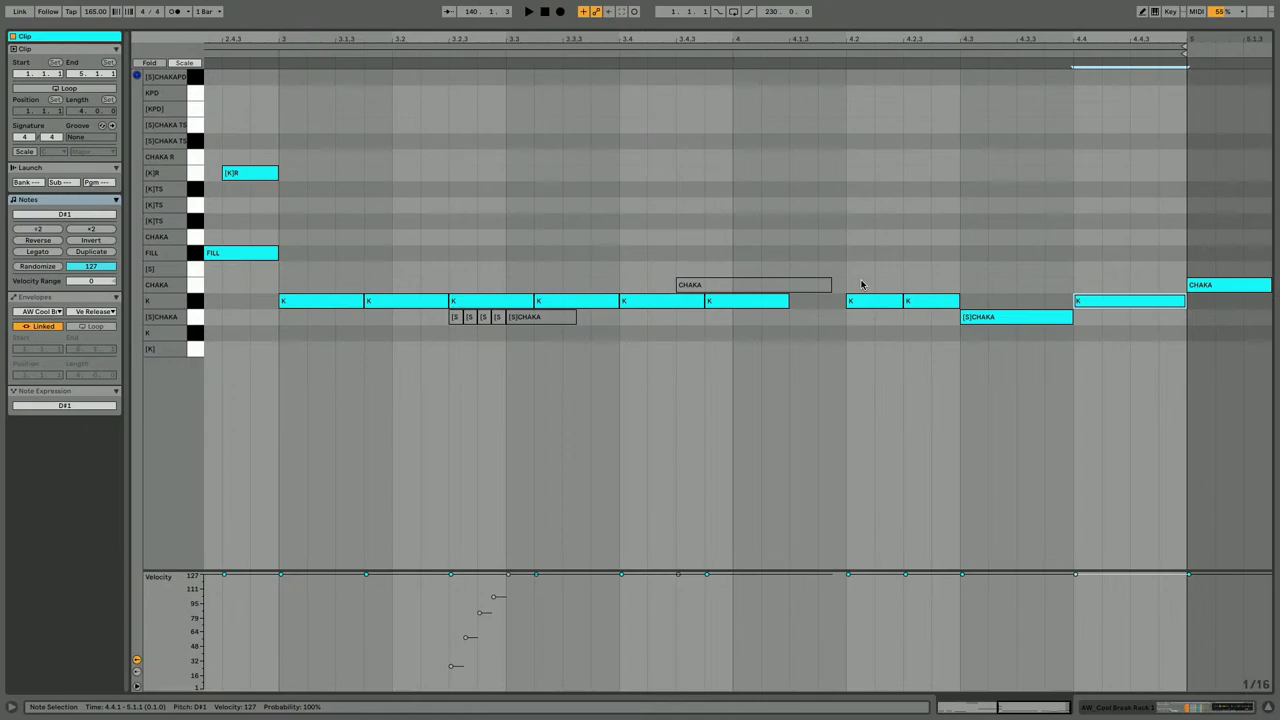
Draw a 1/32 roll of [S] notes from 4.2.1 to 4.3.1 with velocities rising from 1 to 105.
key("b")
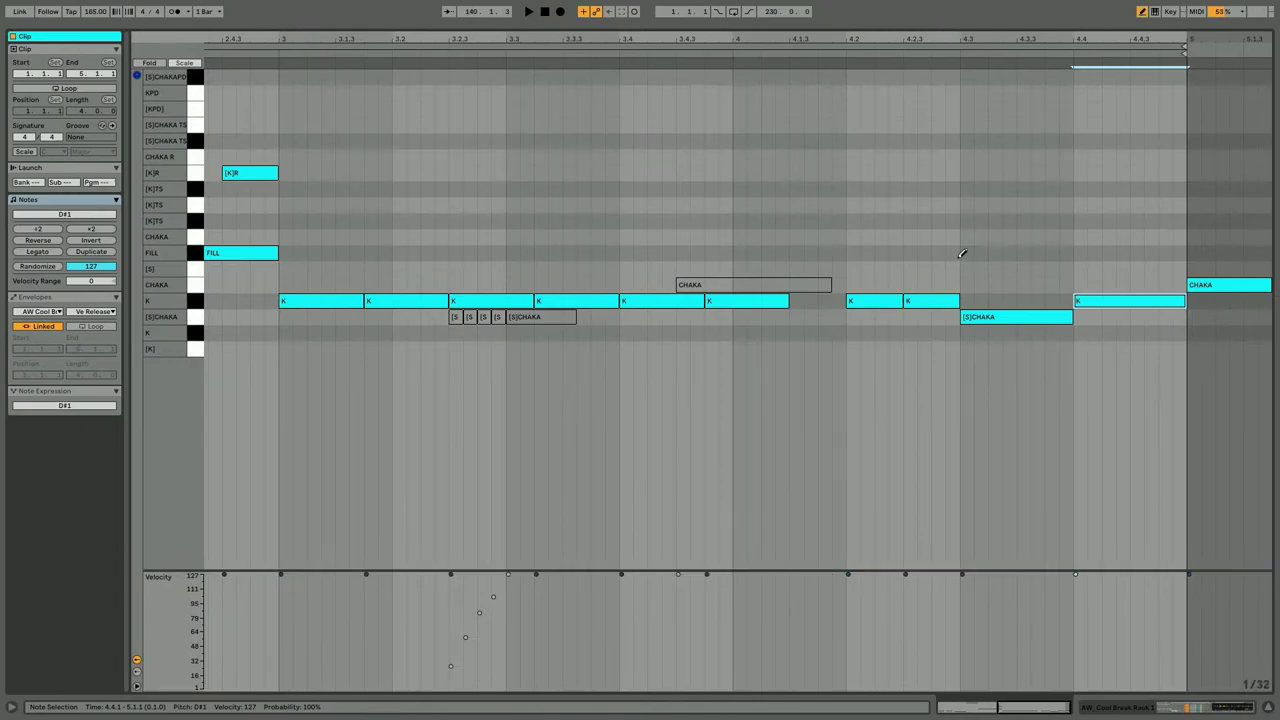
left_click_drag(956, 266, 936, 266)
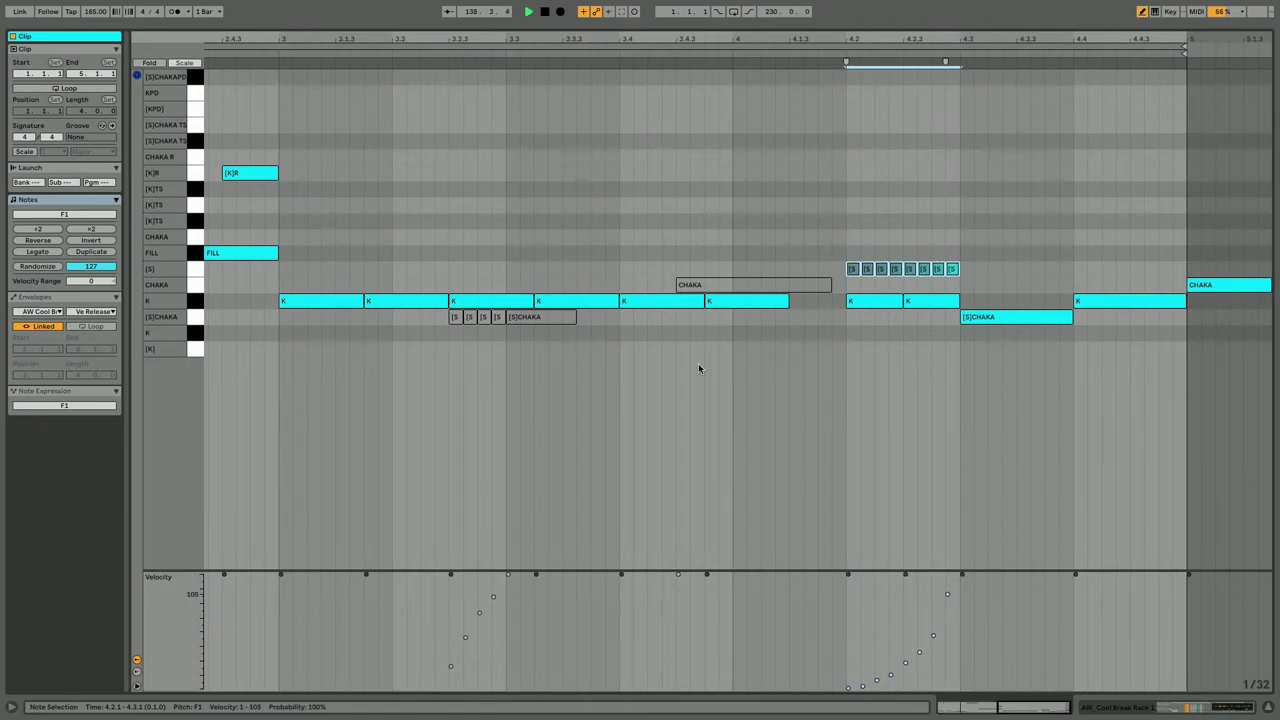
left_click(41, 313)
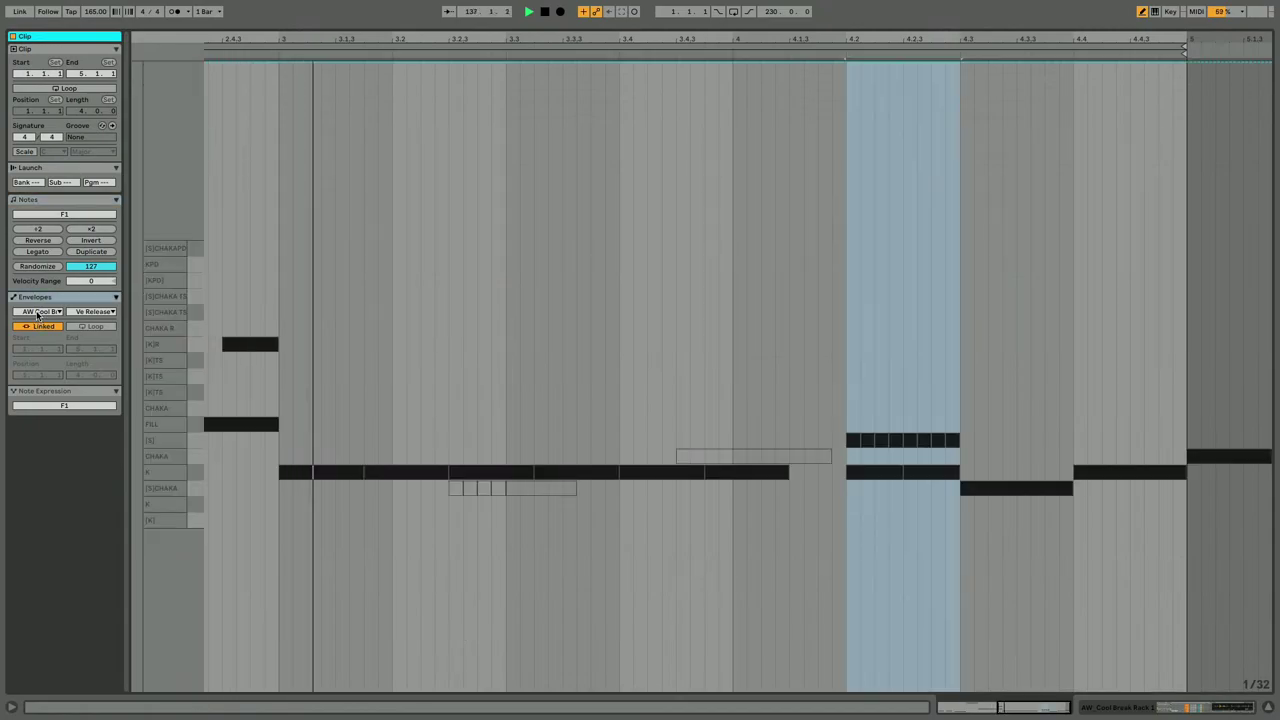
left_click(41, 311)
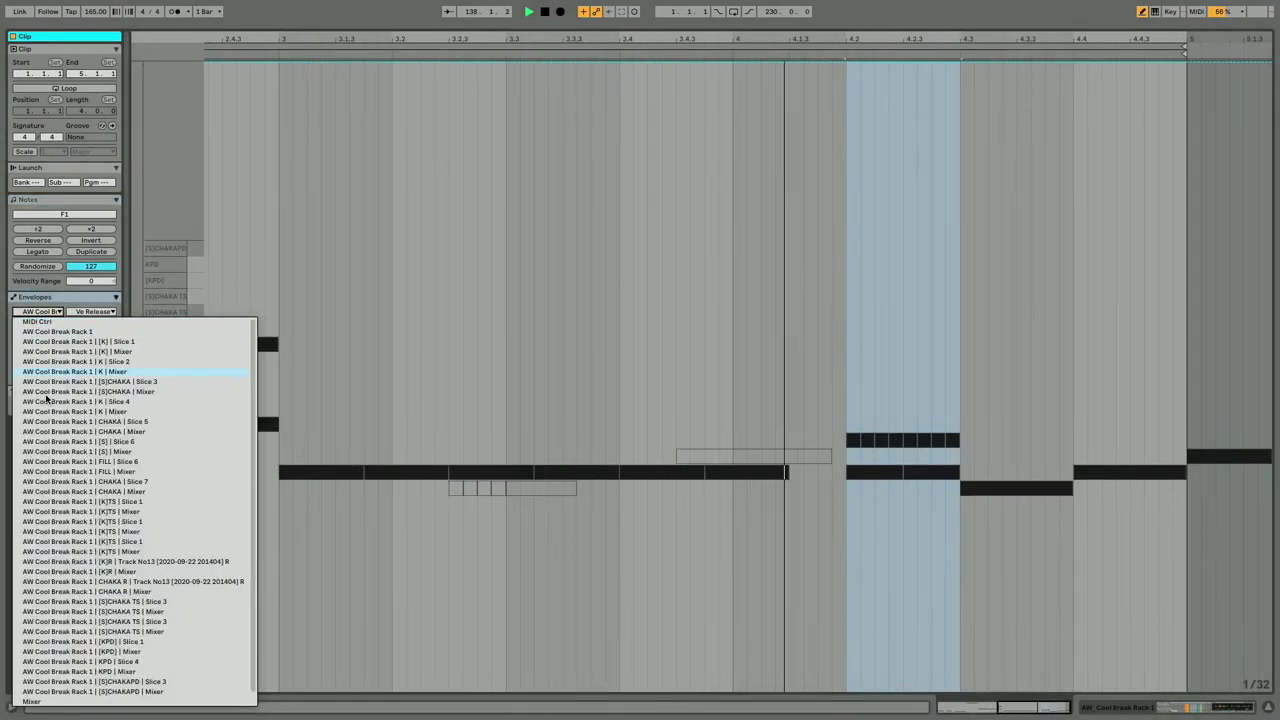
left_click(75, 300)
key("shift+Tab")
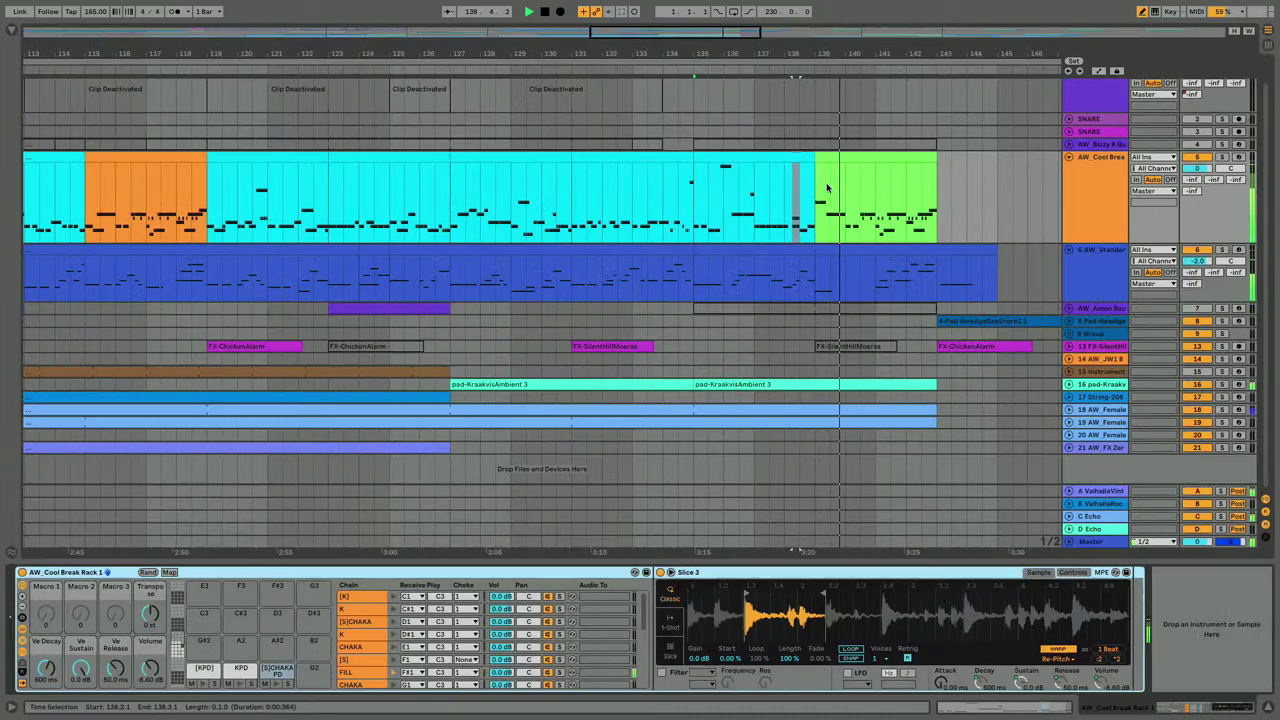
key("shift+Tab")
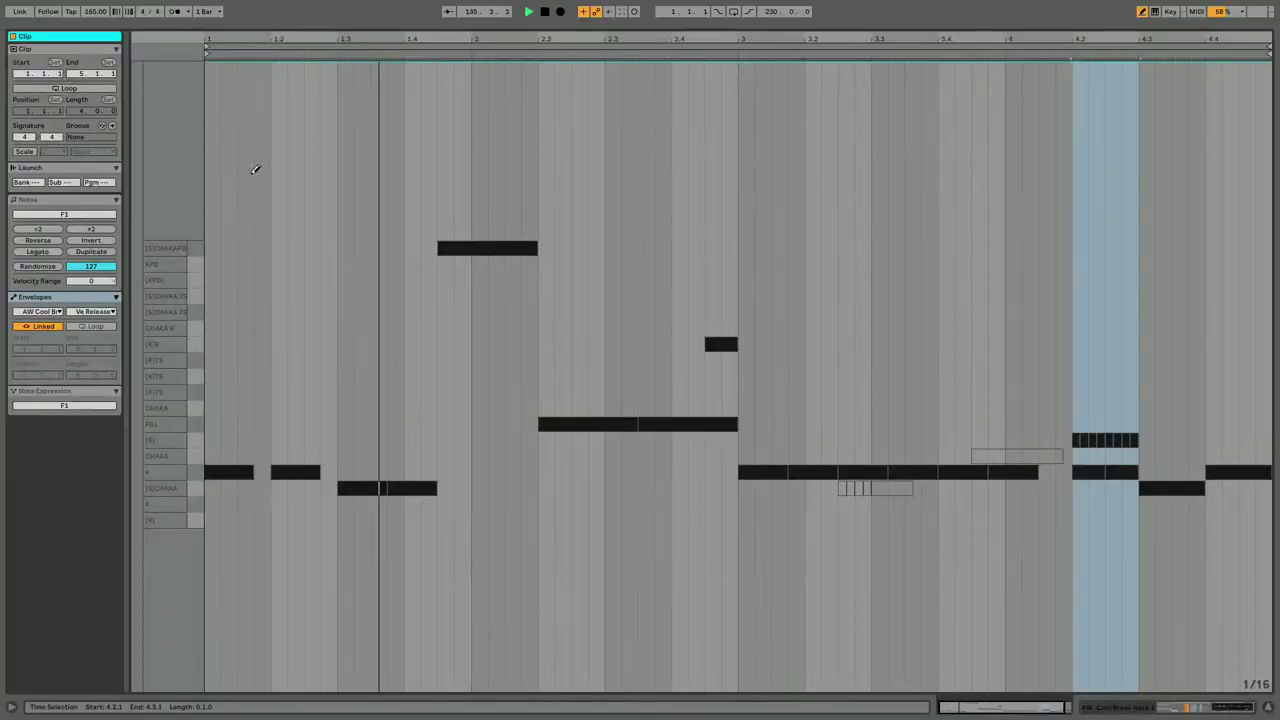
left_click(51, 200)
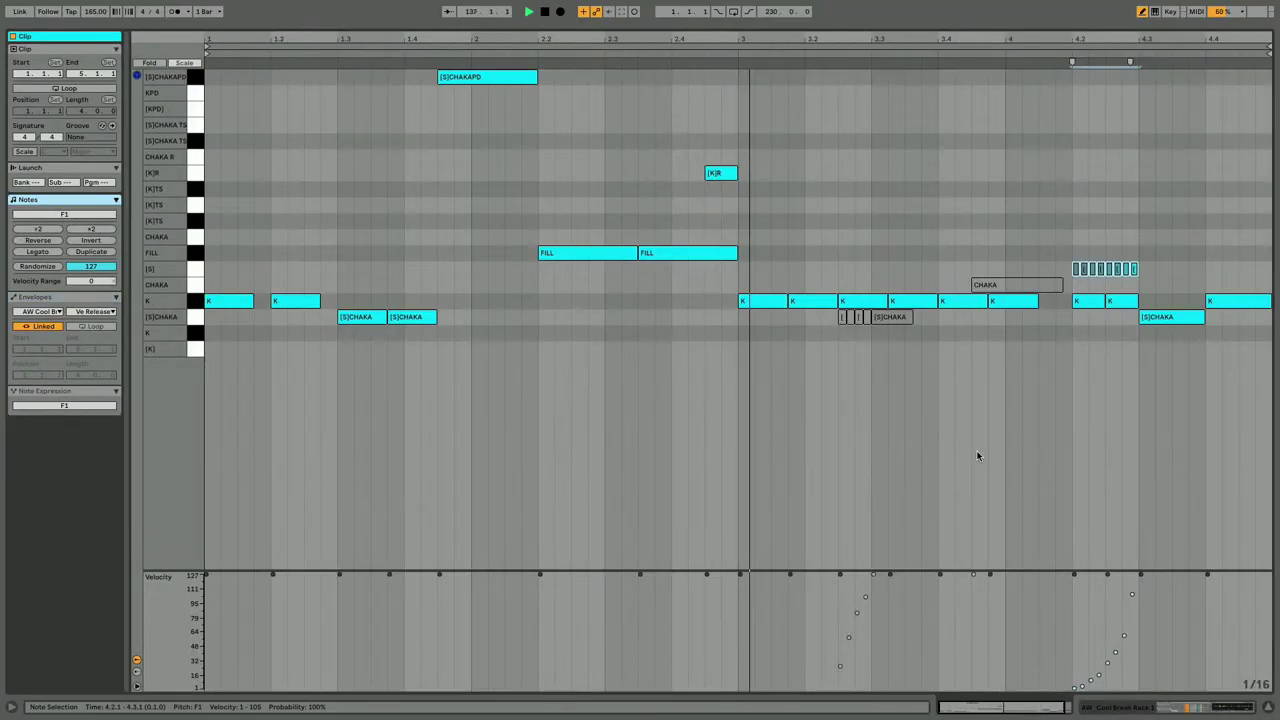
Extend the K note at 3.4.4 to 4.2.1 and change it to [KPD], and deactivate the K notes at 4.2.1 and 4.2.3.
key("b")
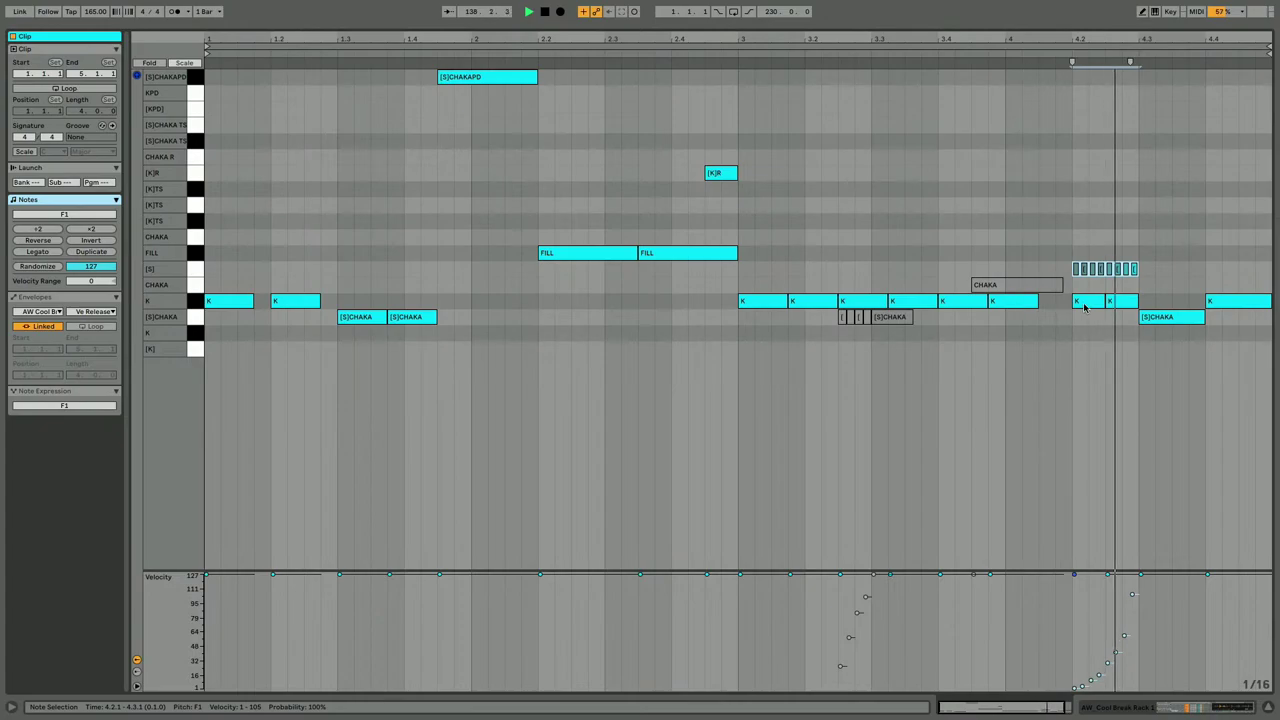
left_click_drag(1037, 301, 1076, 299)
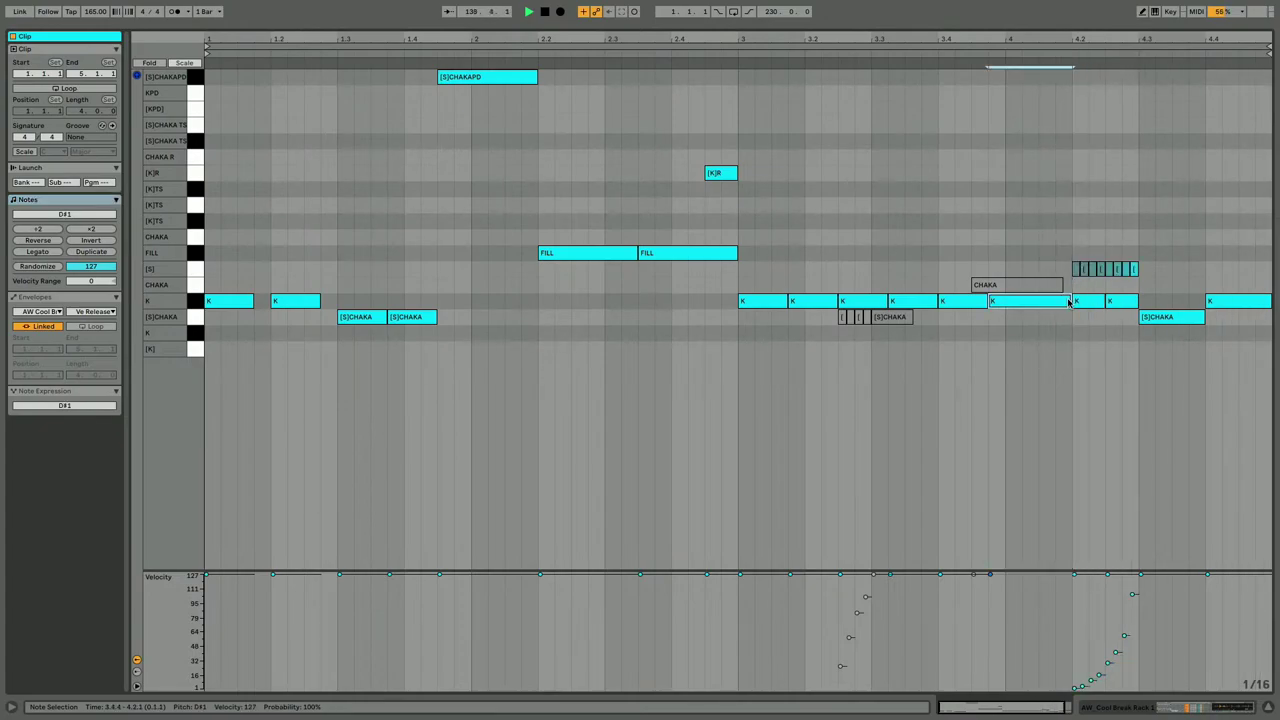
key("shift+Up")
left_click(1079, 300)
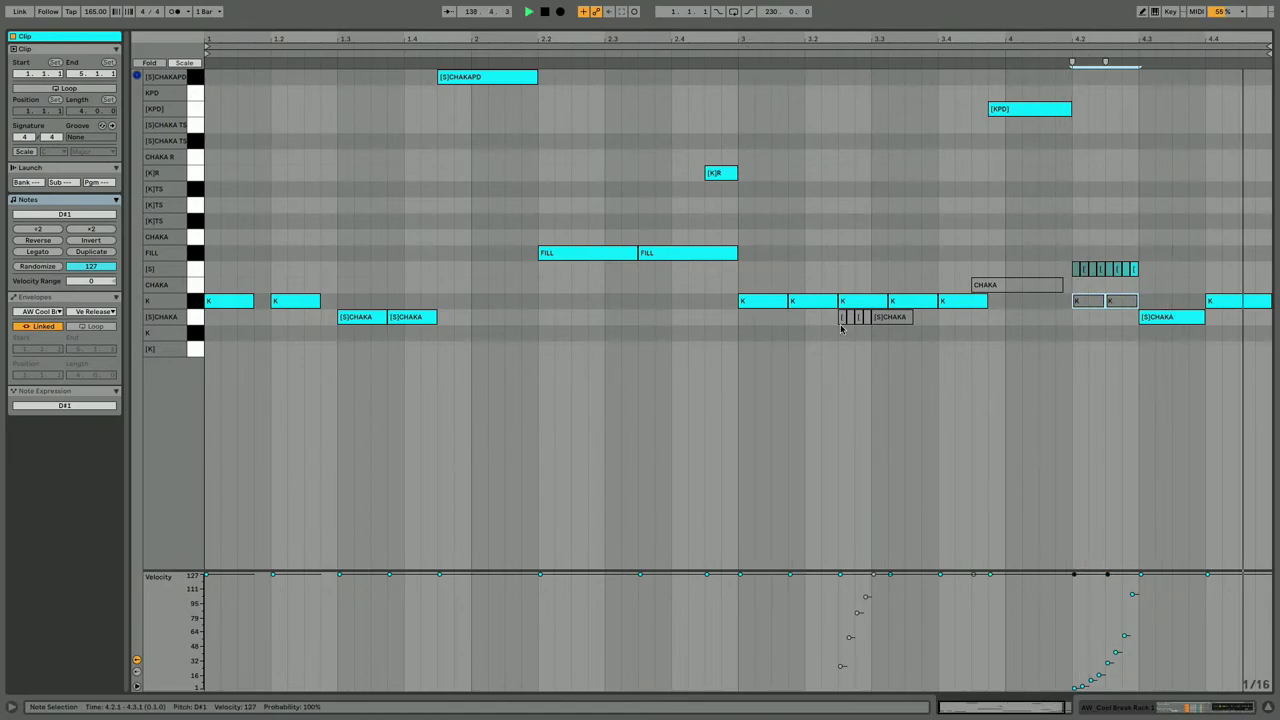
Return to the arrangement and play the revised section from 135.1.1.
key("shift+Tab")
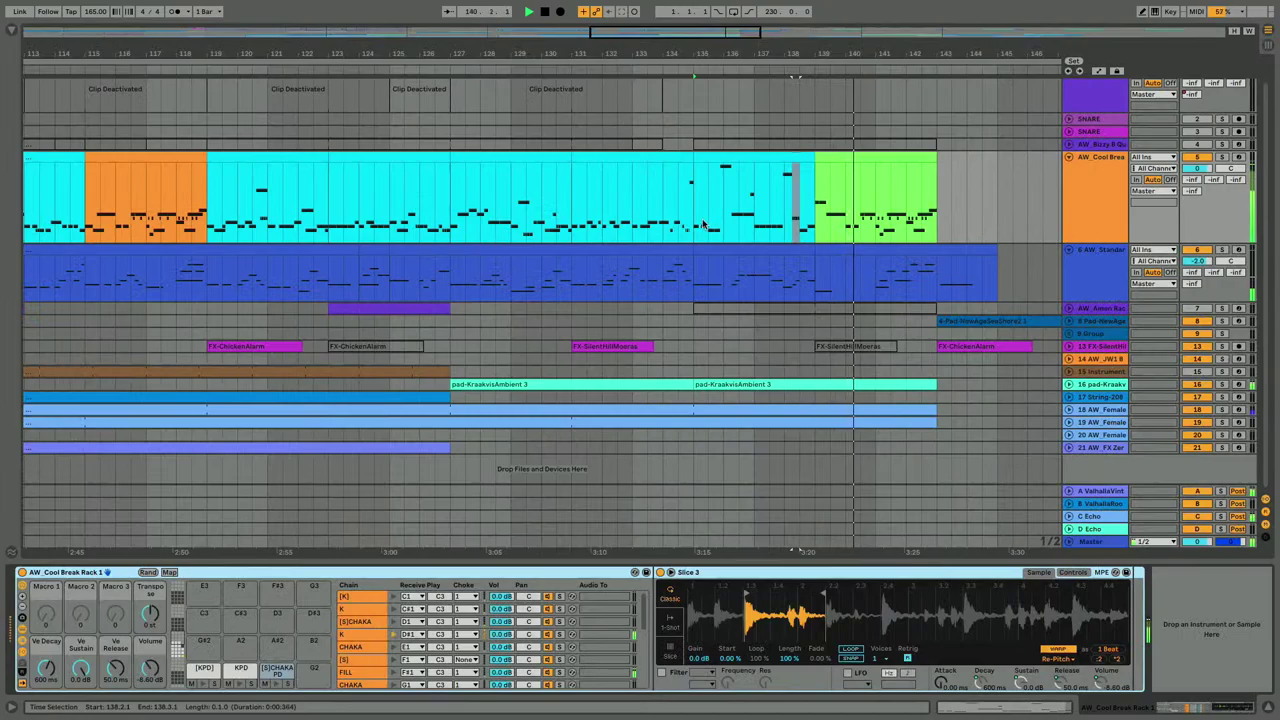
scroll(703, 225, "right", 4)
left_click_drag(643, 52, 642, 12)
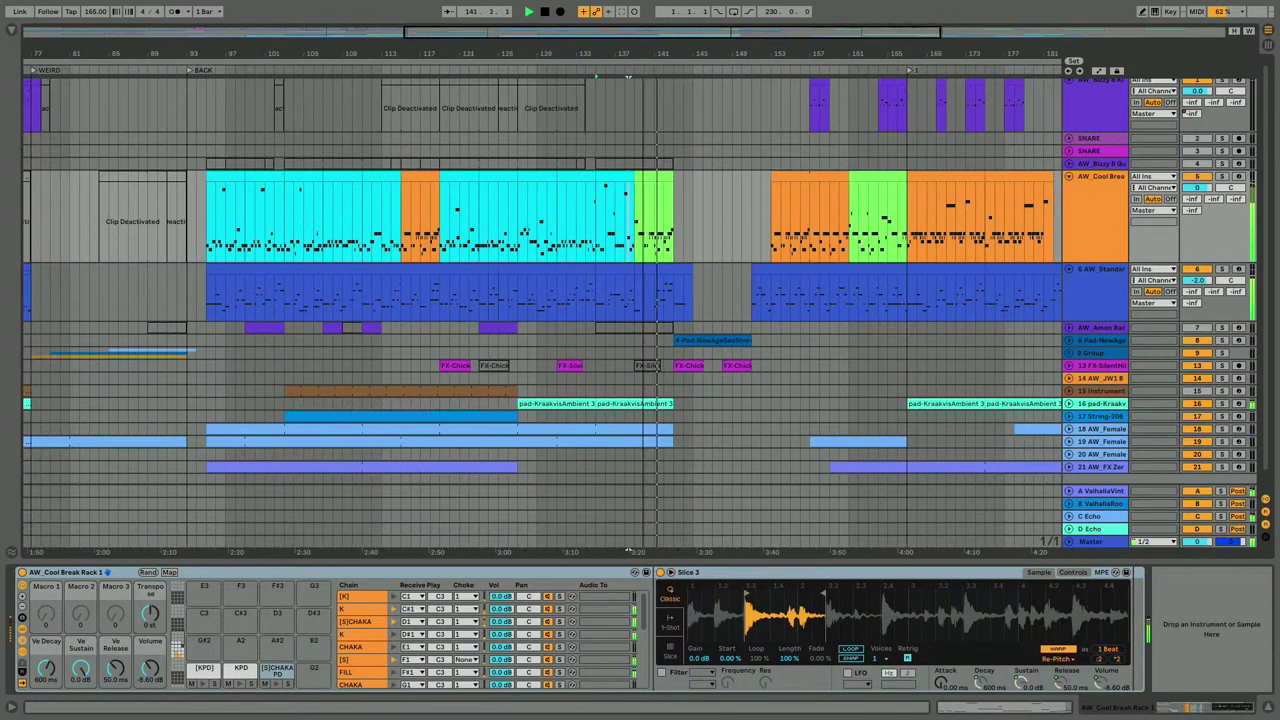
left_click(620, 181)
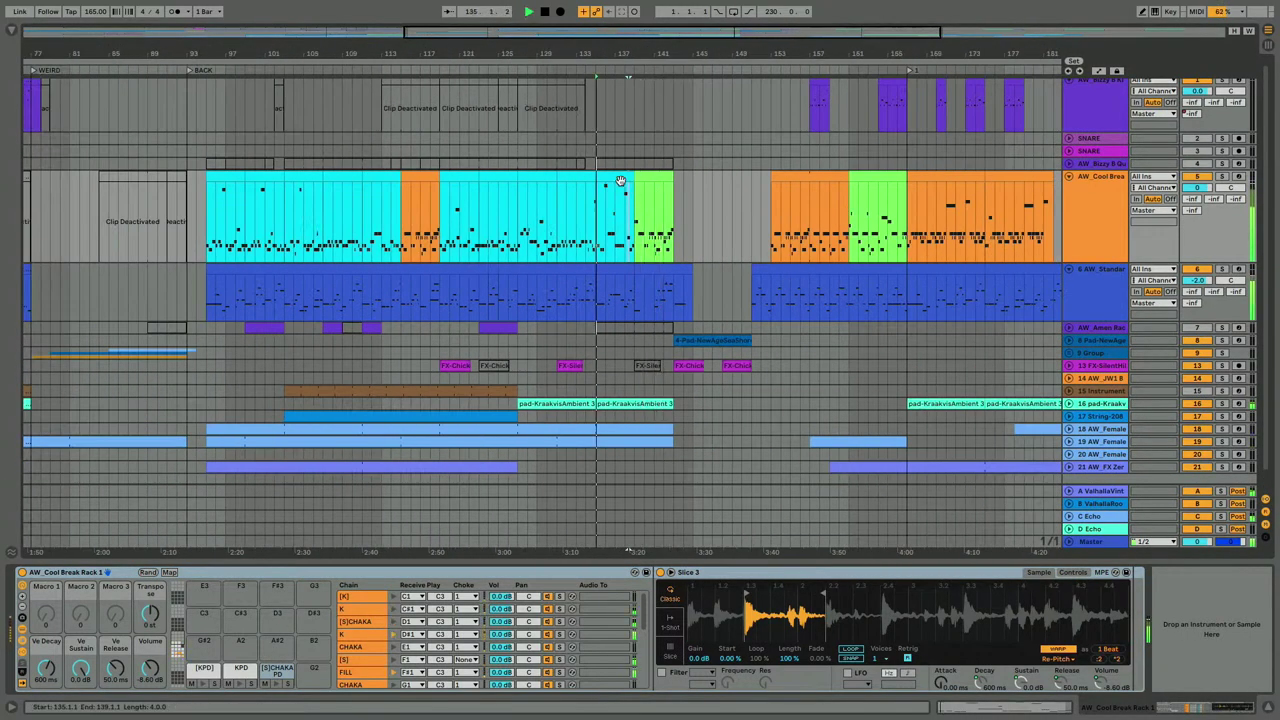
left_click(630, 234)
left_click(641, 232)
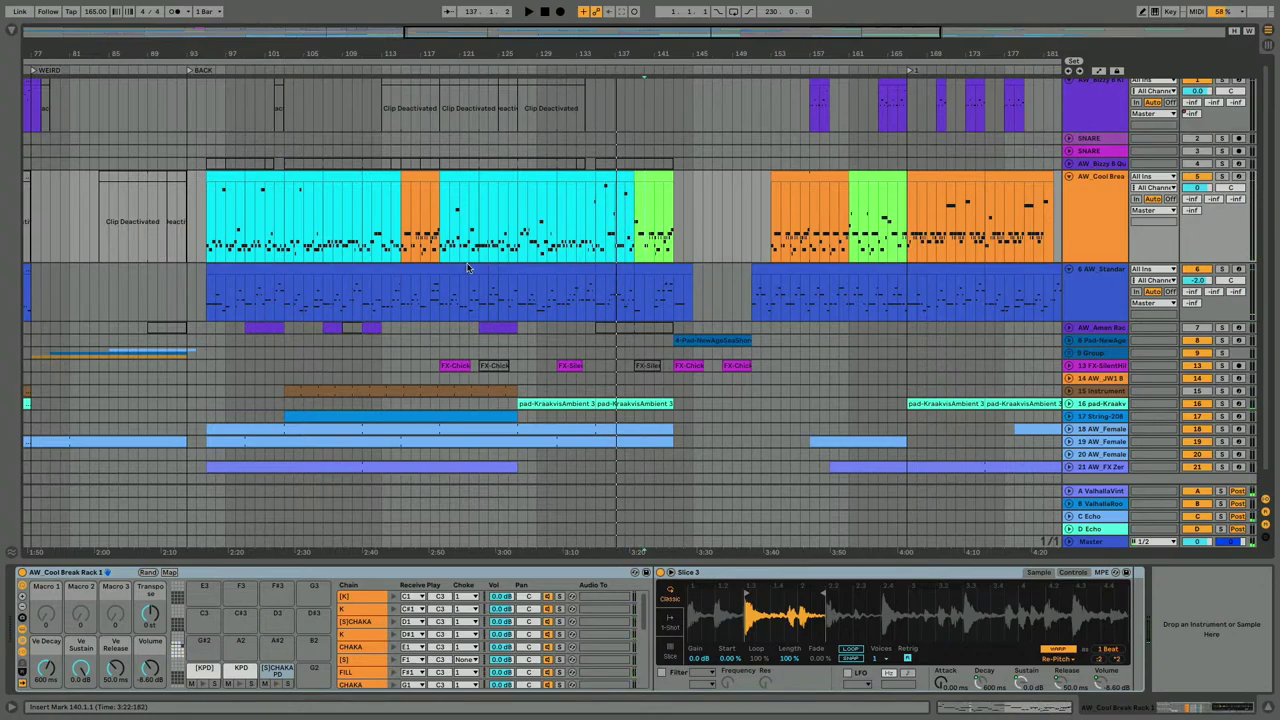
Copy the four-bar break section from 109.1.1 over the green break clip at 139.1.1, and play from 135.1.1.
scroll(365, 237, "left", 2)
scroll(363, 226, "down", 1)
left_click_drag(382, 216, 420, 210)
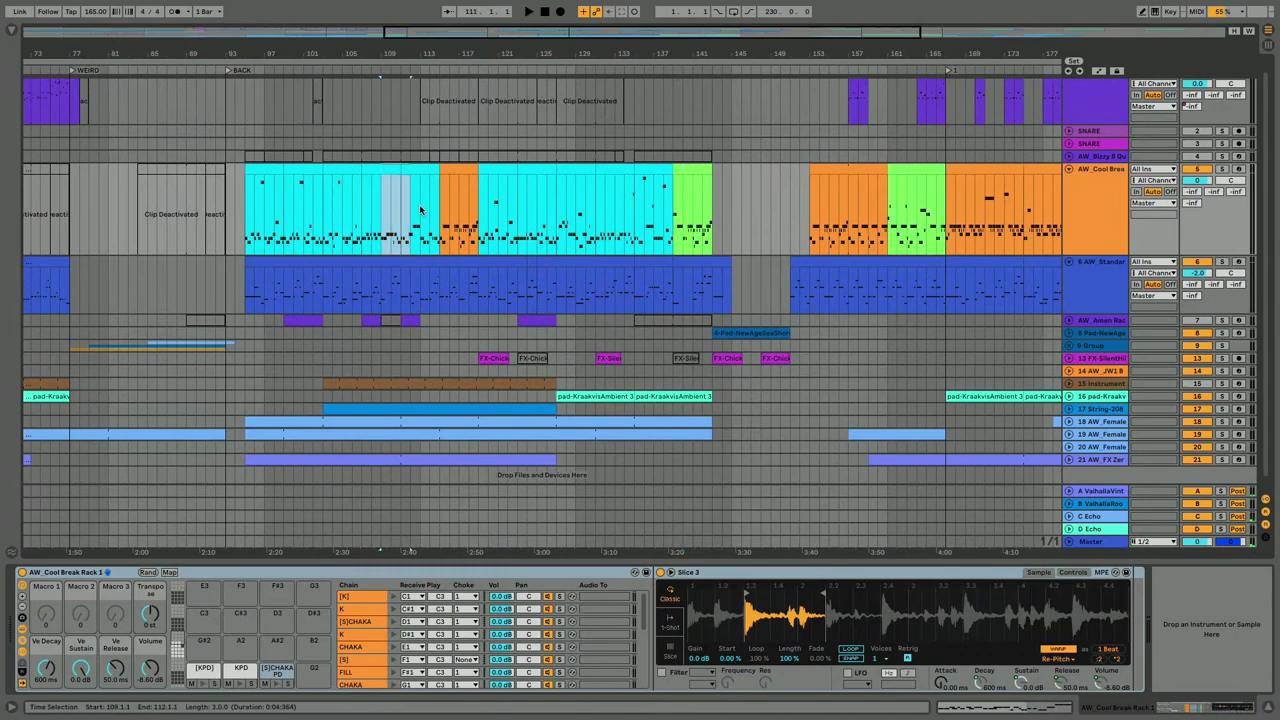
left_click(676, 216)
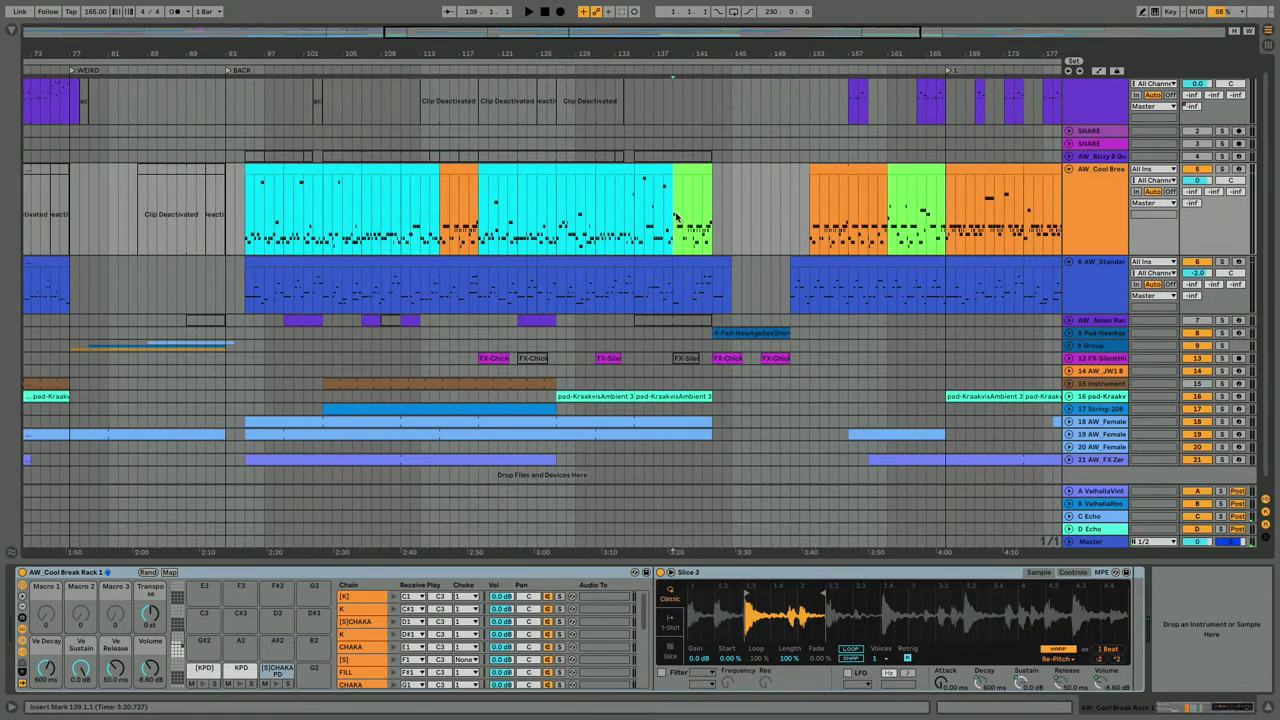
left_click(635, 217)
key("space")
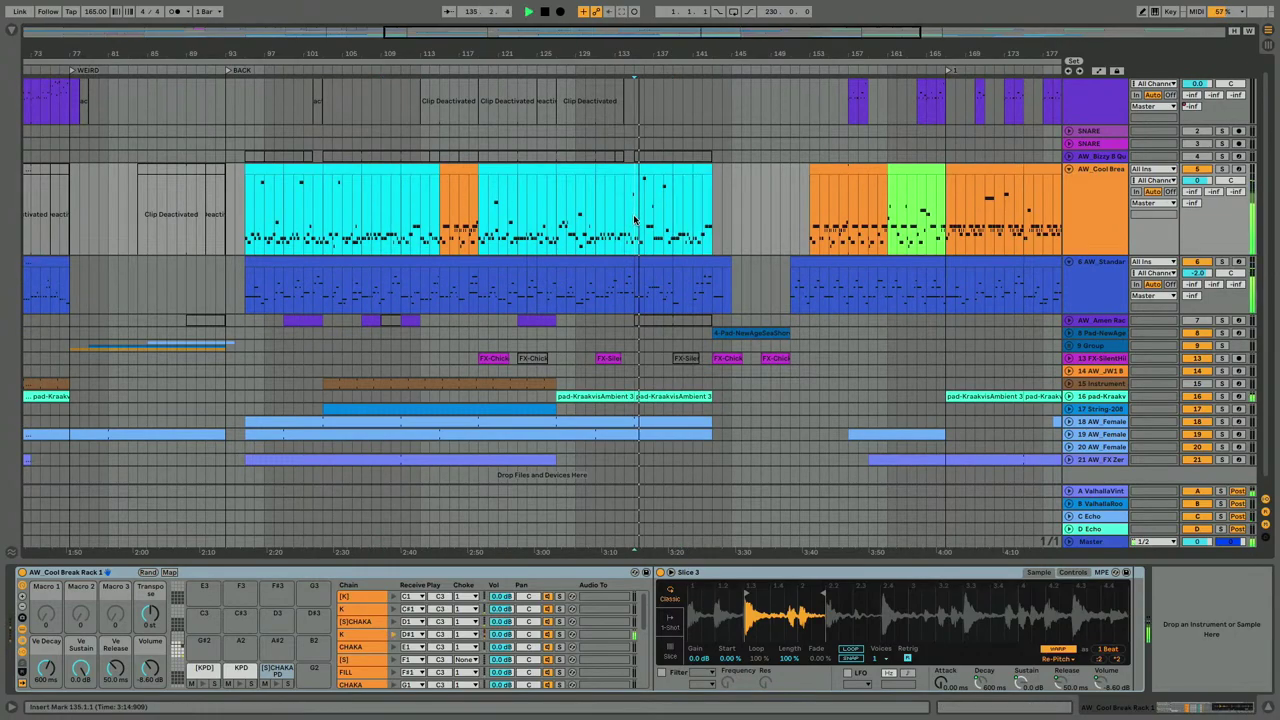
In the final 808 clip, delete the short E4 note in bar 49 and move the C3 note to the start of bar 50.
left_click(660, 271)
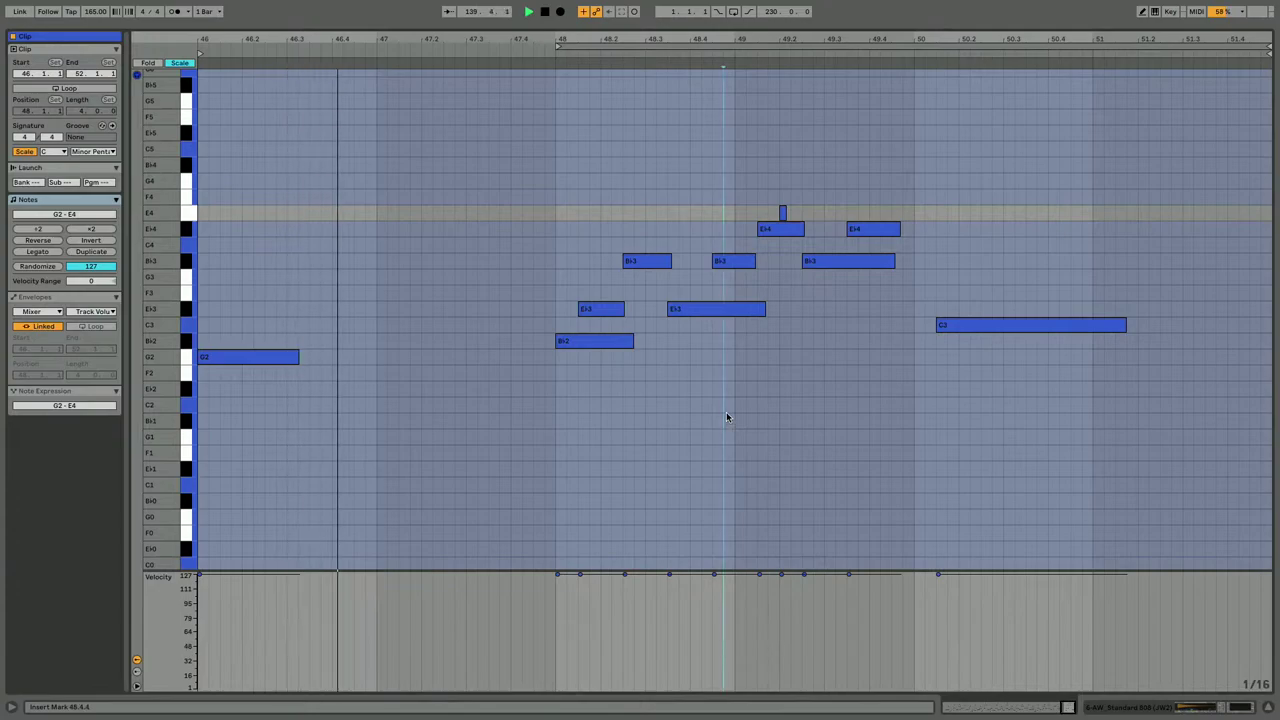
double_click(782, 212)
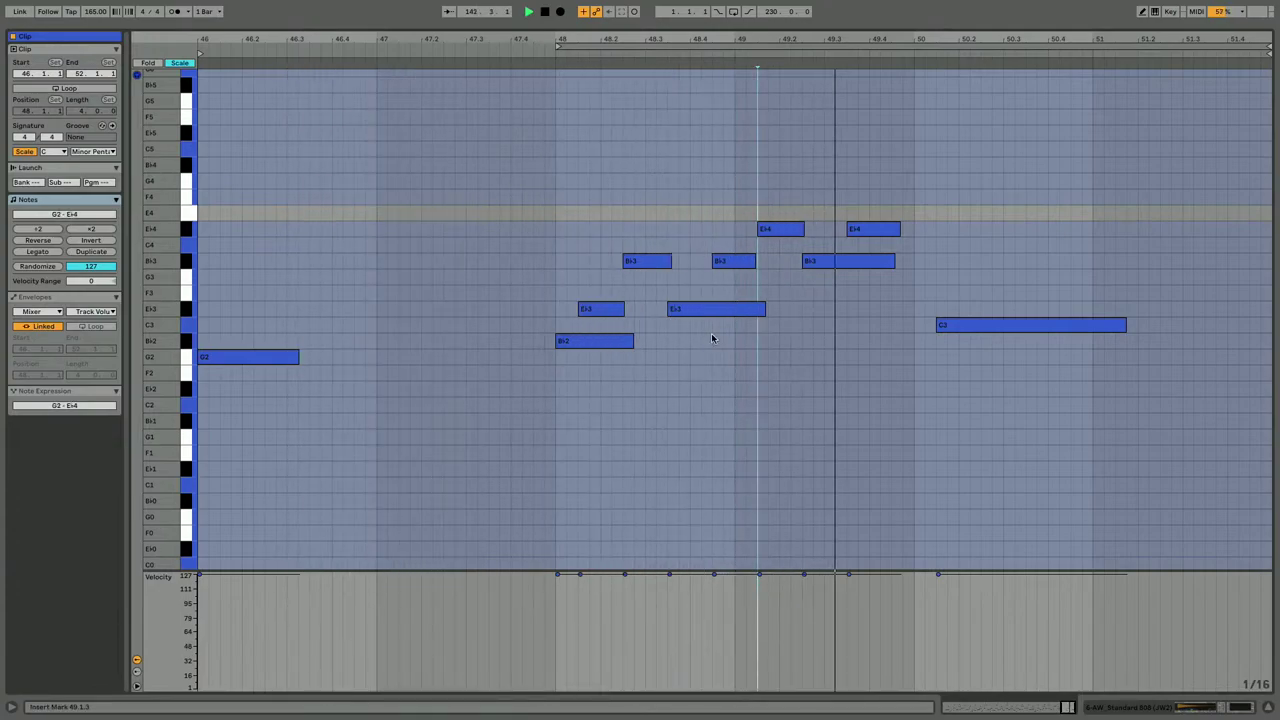
left_click(953, 318)
left_click_drag(953, 315, 955, 361)
key("Left")
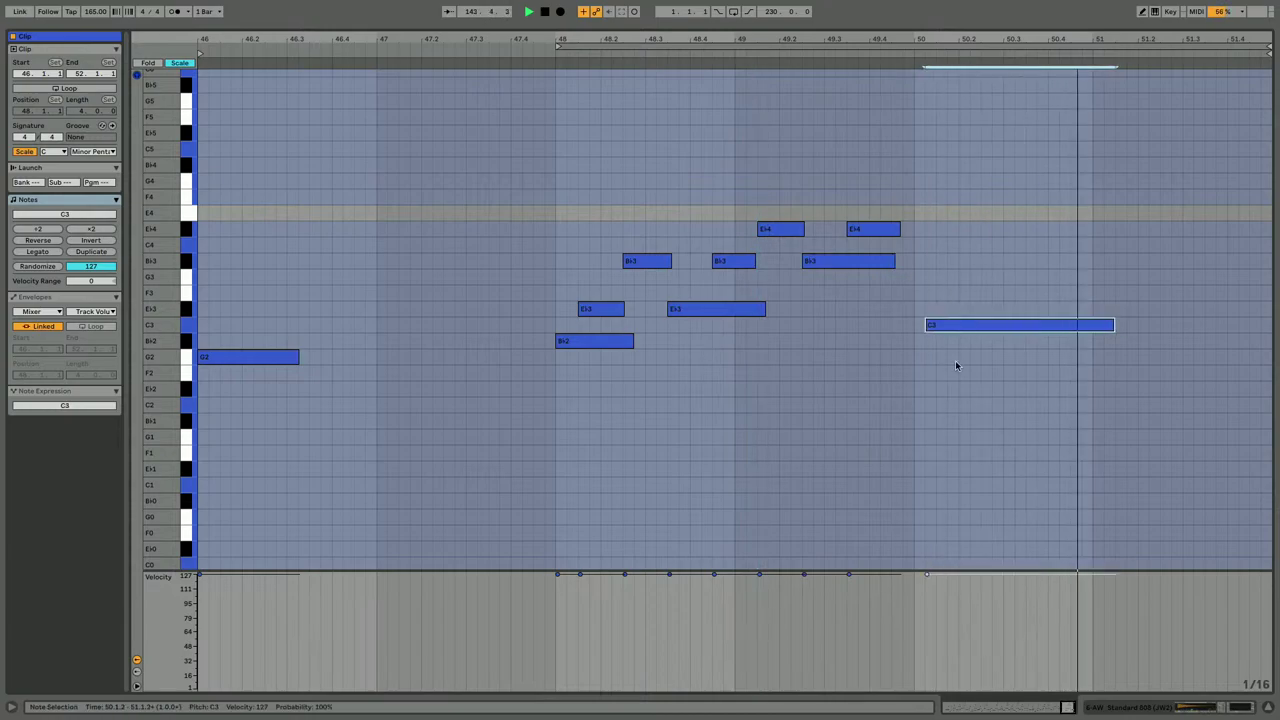
key("Left")
Return to the arrangement, play it from 139.1.1, and open the four-bar break clip at 139.1.1 for editing.
key("shift+Tab")
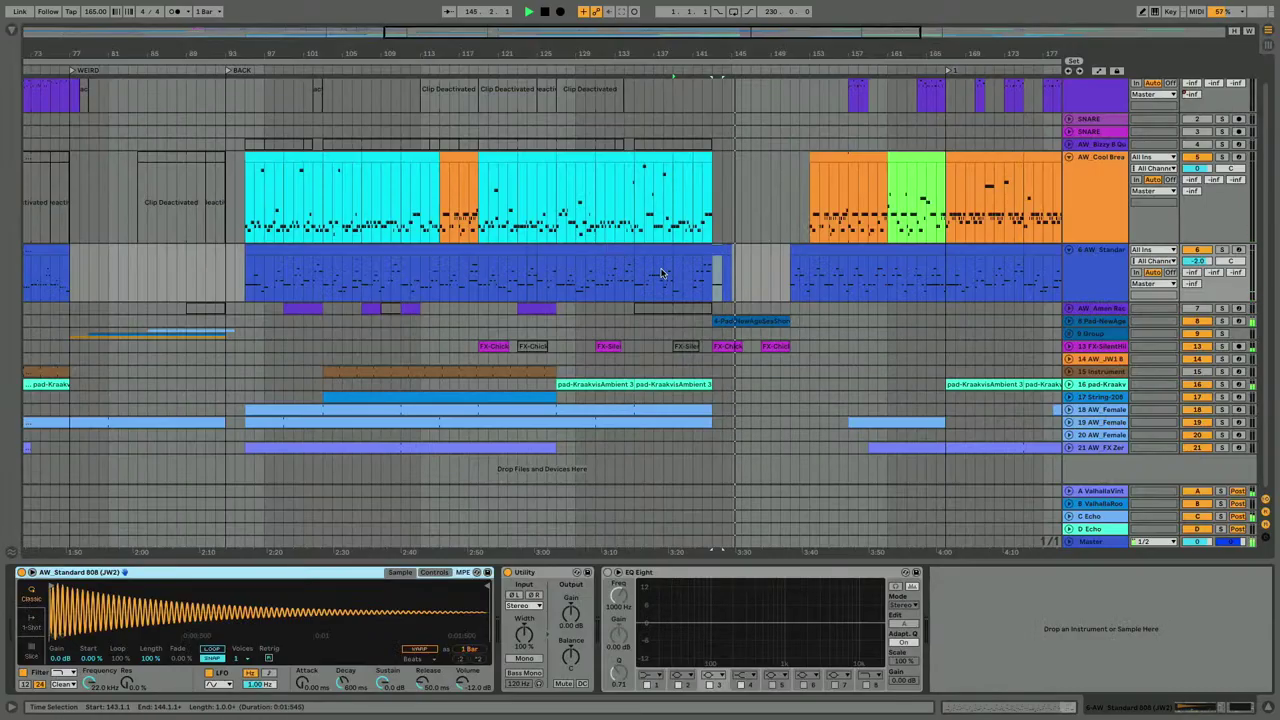
left_click(672, 273)
key("space")
key("space")
left_click_drag(674, 200, 713, 195)
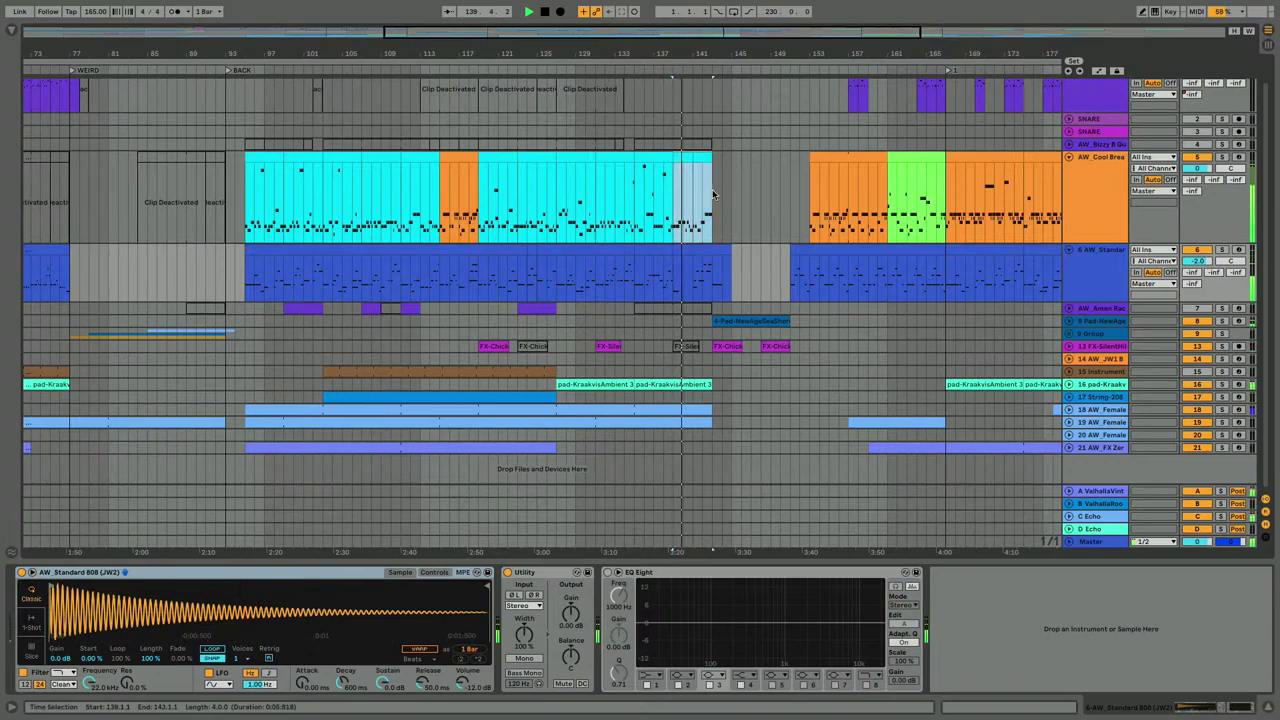
left_click(690, 167)
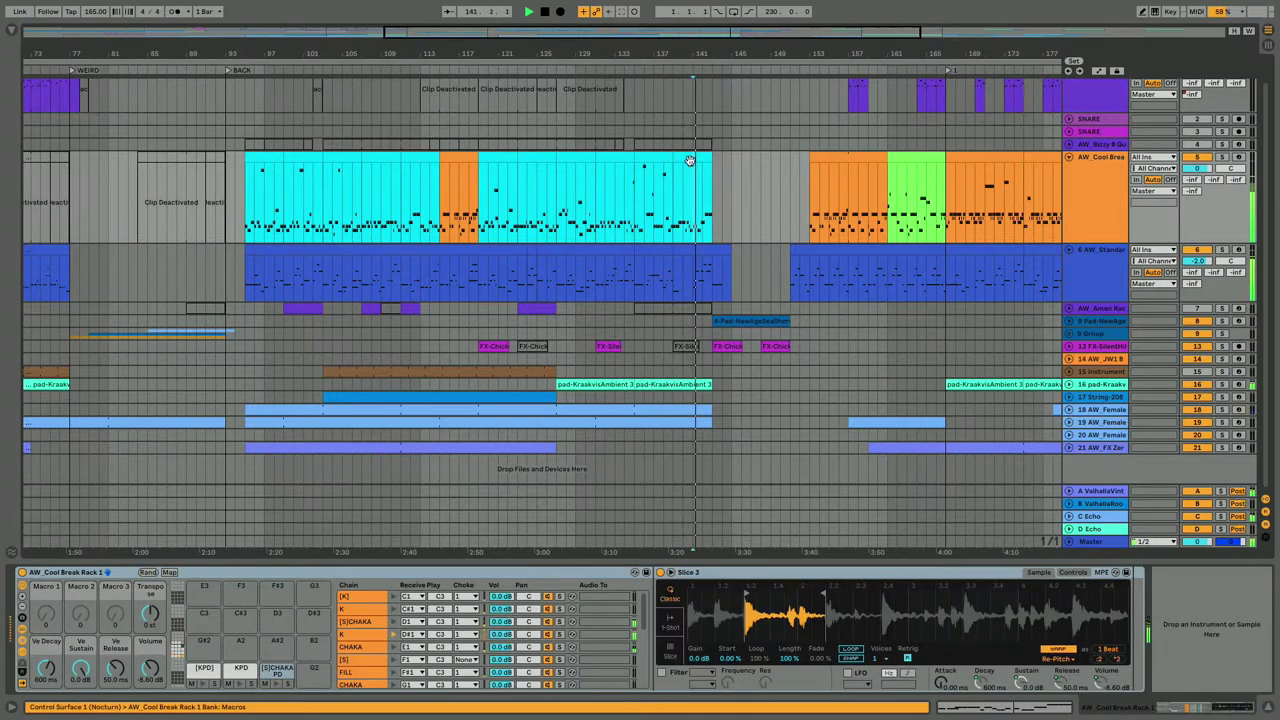
double_click(689, 160)
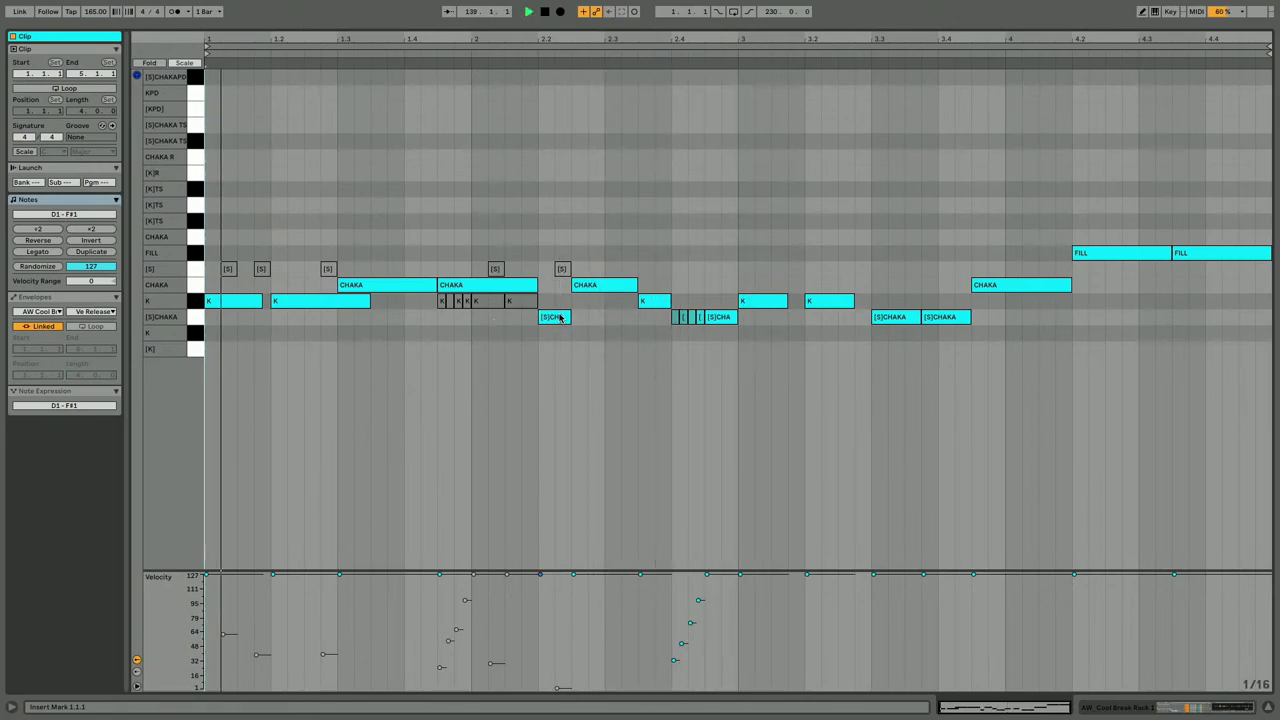
Deactivate the [S]CHAKA note at 2.2.1 and make the CHAKA note at 1.4.3 end at 2.2.1.
left_click(530, 286)
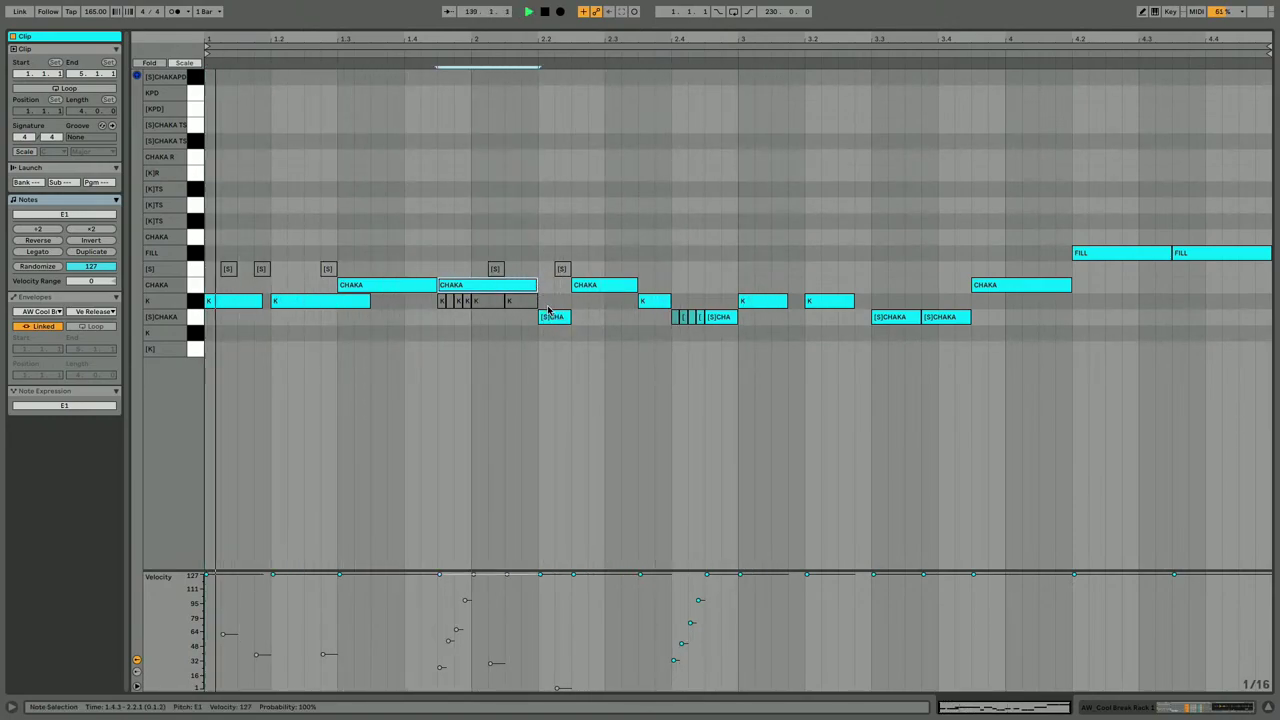
left_click_drag(536, 285, 570, 285)
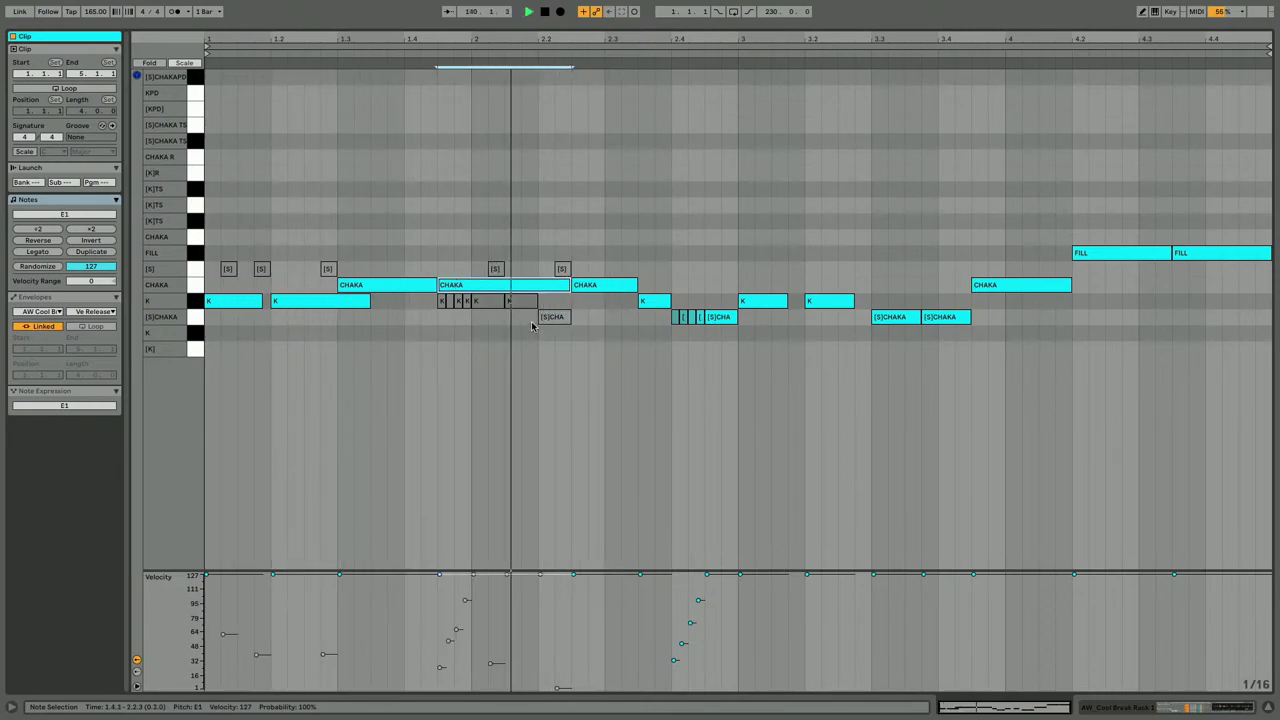
key("shift+Left")
key("shift+Left")
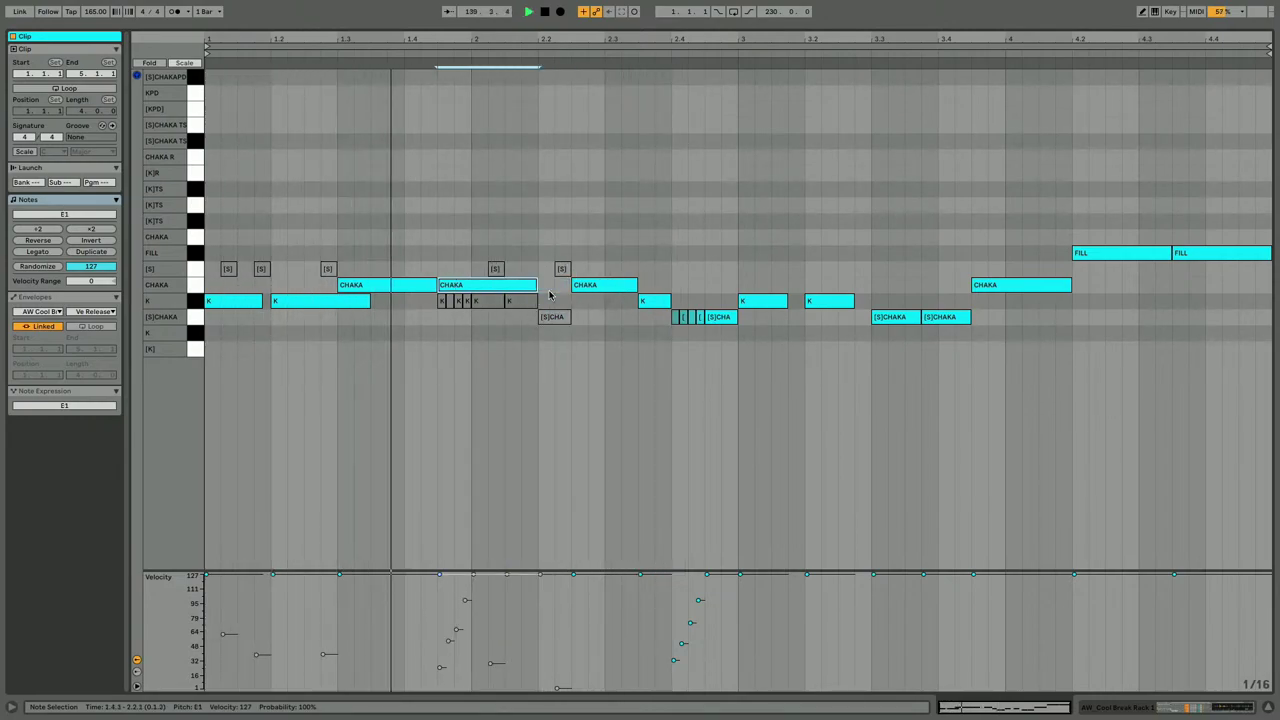
Duplicate the CHAKA note to 2.2.1, shorten the copy to 2.2.4, duplicate it again, and change the K note at 2.3.3 to CHAKA.
key("ctrl+d")
key("shift+Left")
key("shift+Left")
key("shift+Left")
key("shift+Left")
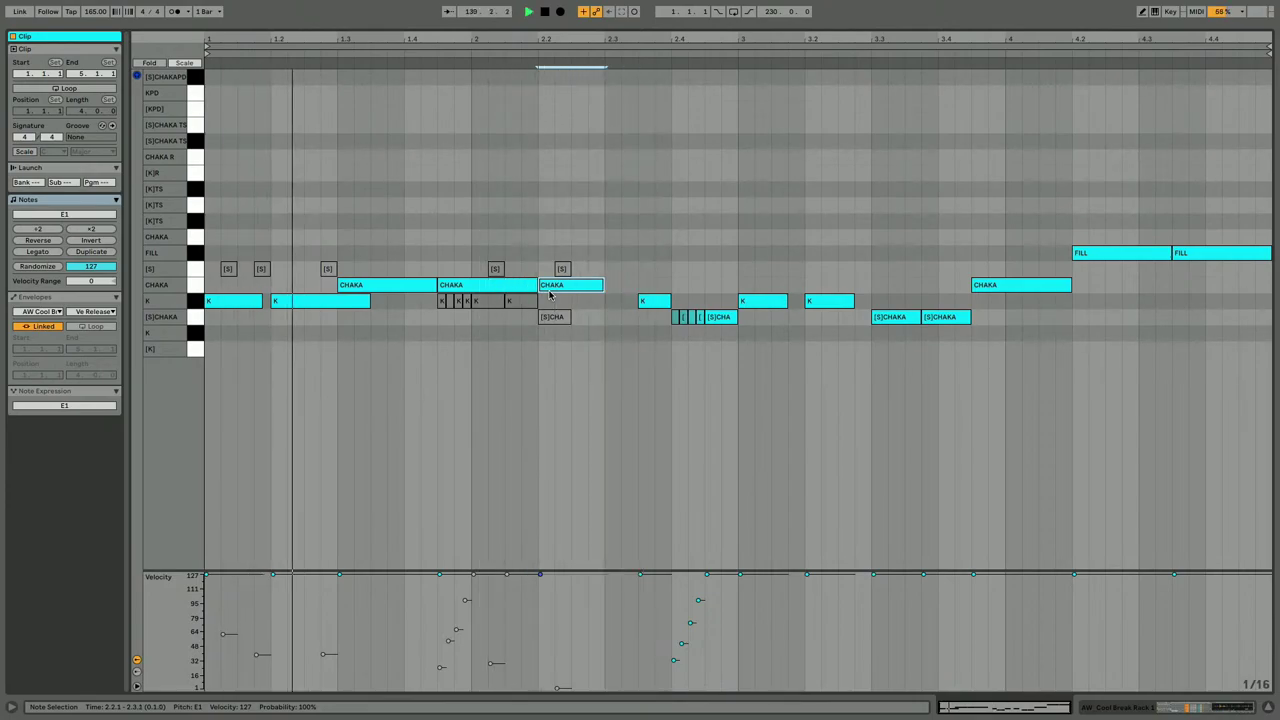
key("ctrl+d")
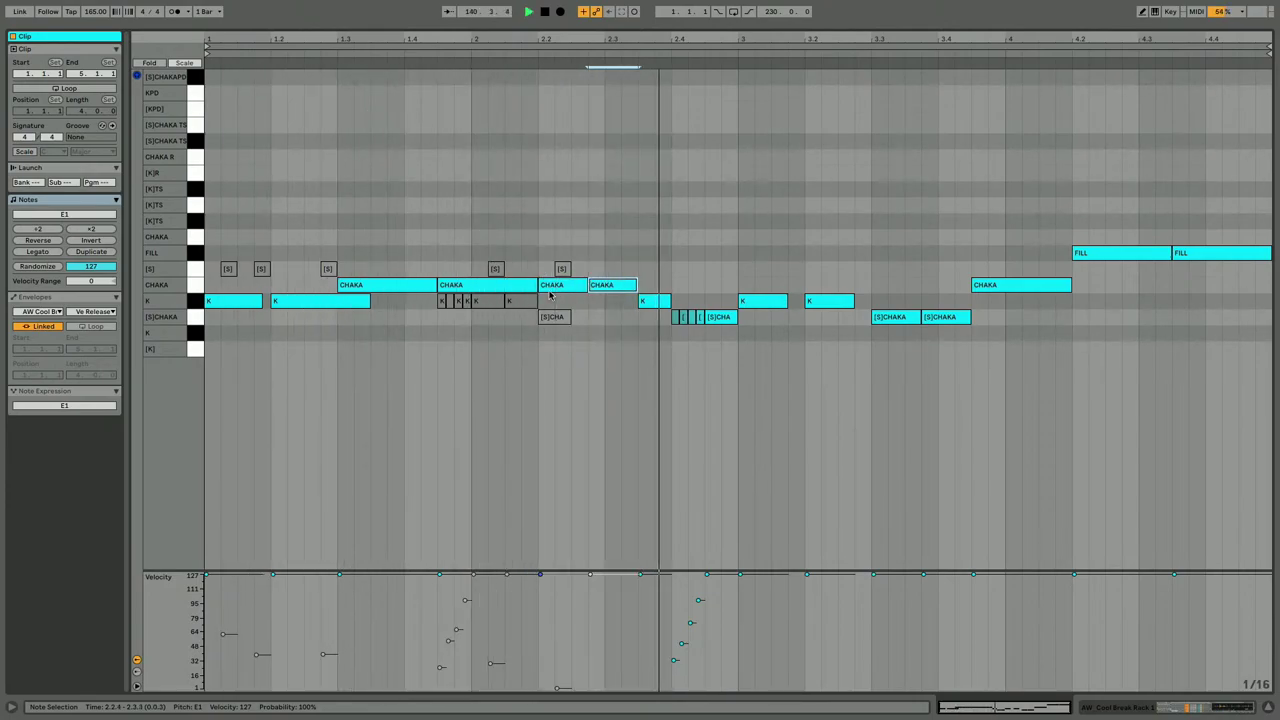
left_click(657, 302)
key("Up")
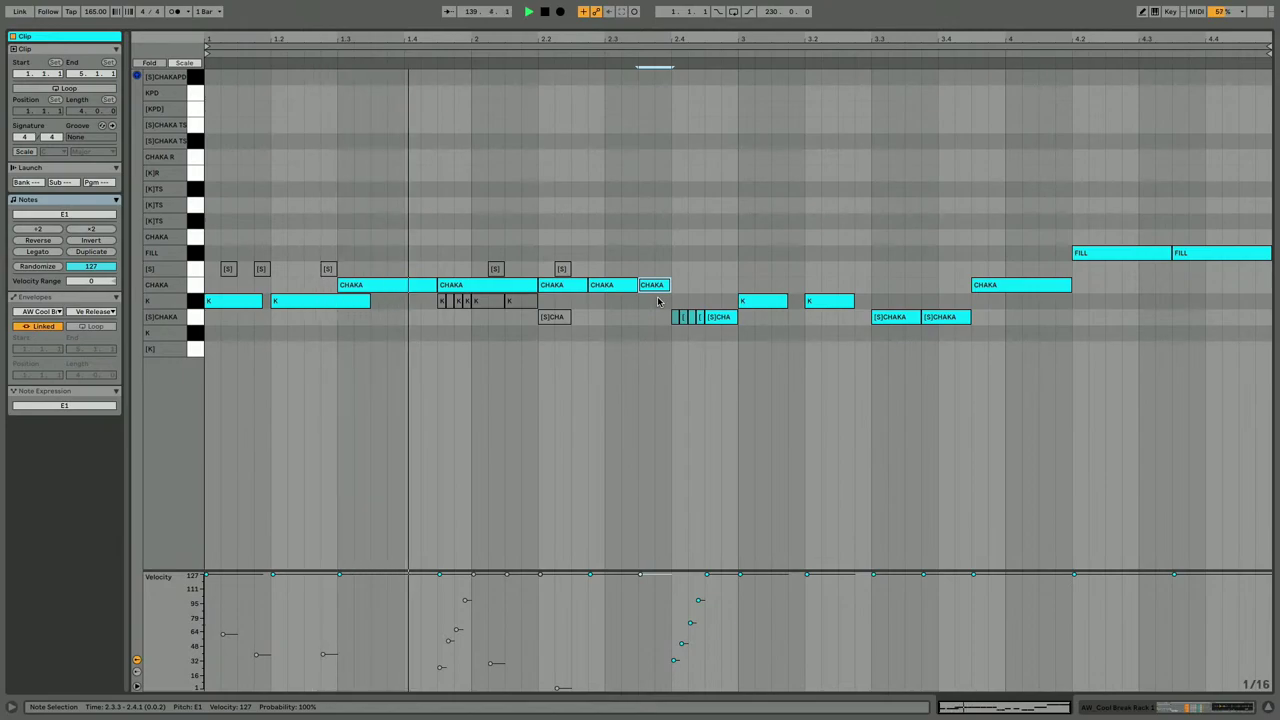
Shorten the three CHAKA notes from 2.2.1 onward by 1/32 each, and end the CHAKA note at 1.4.3 at 2.1.4.
left_click_drag(552, 299, 642, 288)
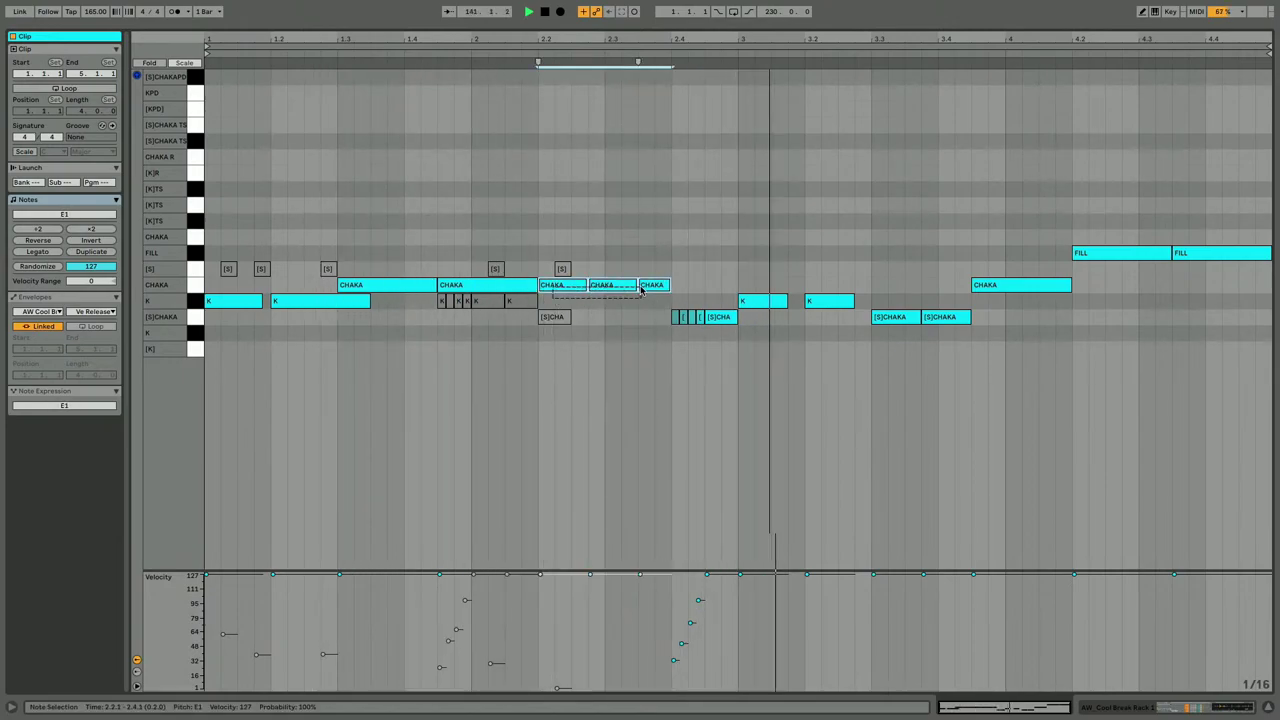
key("ctrl+1")
key("shift+Left")
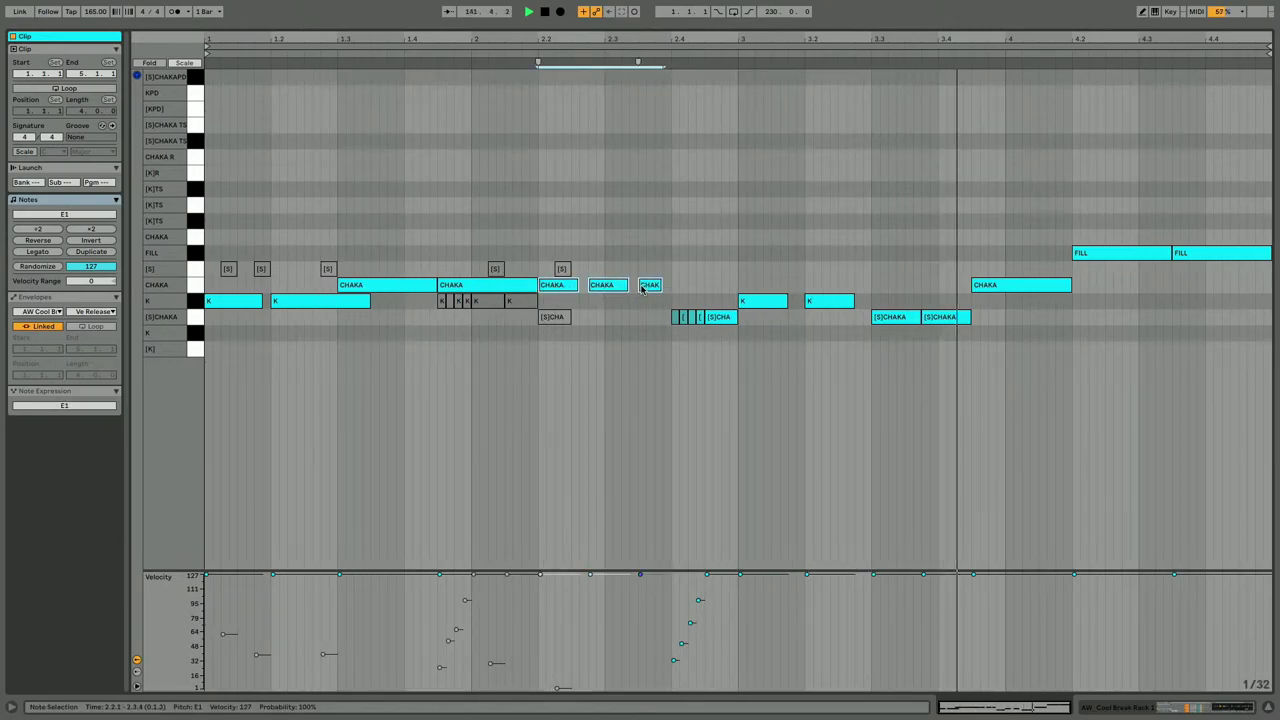
left_click(474, 287)
key("shift+Left")
key("shift+Left")
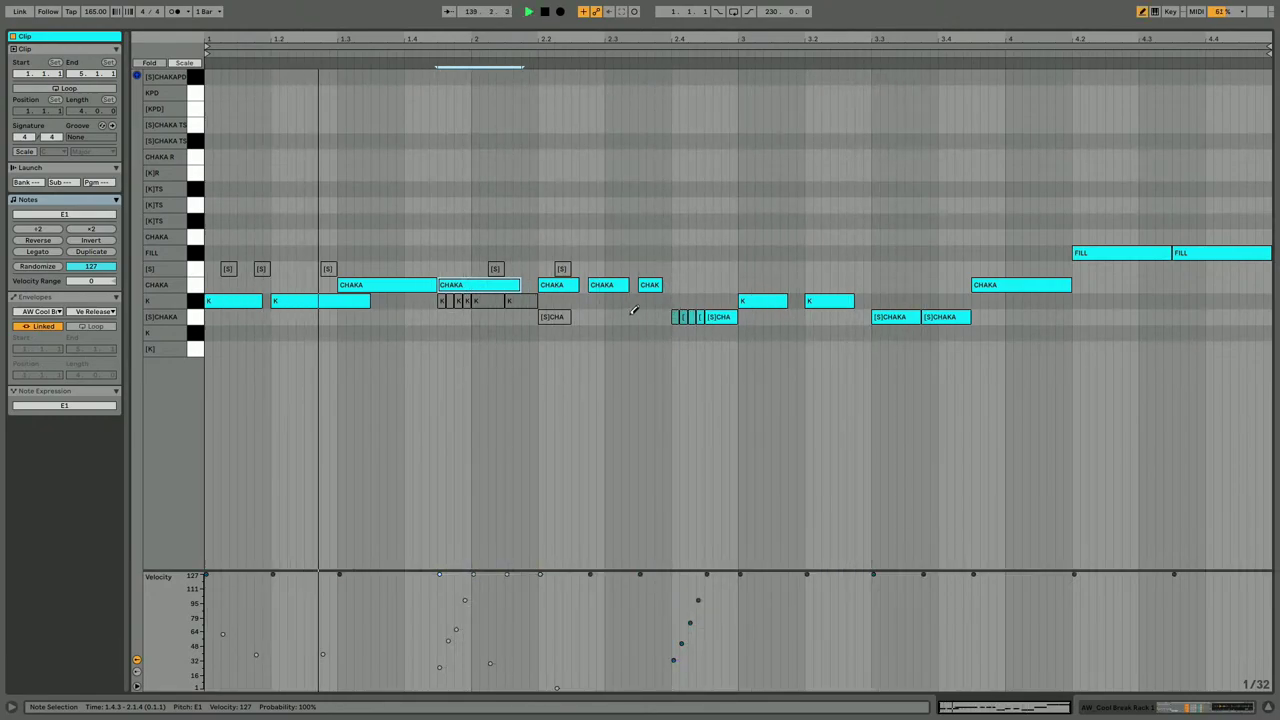
Replace the short [S]CHAKA roll at 2.4.1 with a 1/32 [S] roll from 2.3.1 to 2.4.3 with rising velocities.
key("b")
left_click_drag(602, 264, 712, 264)
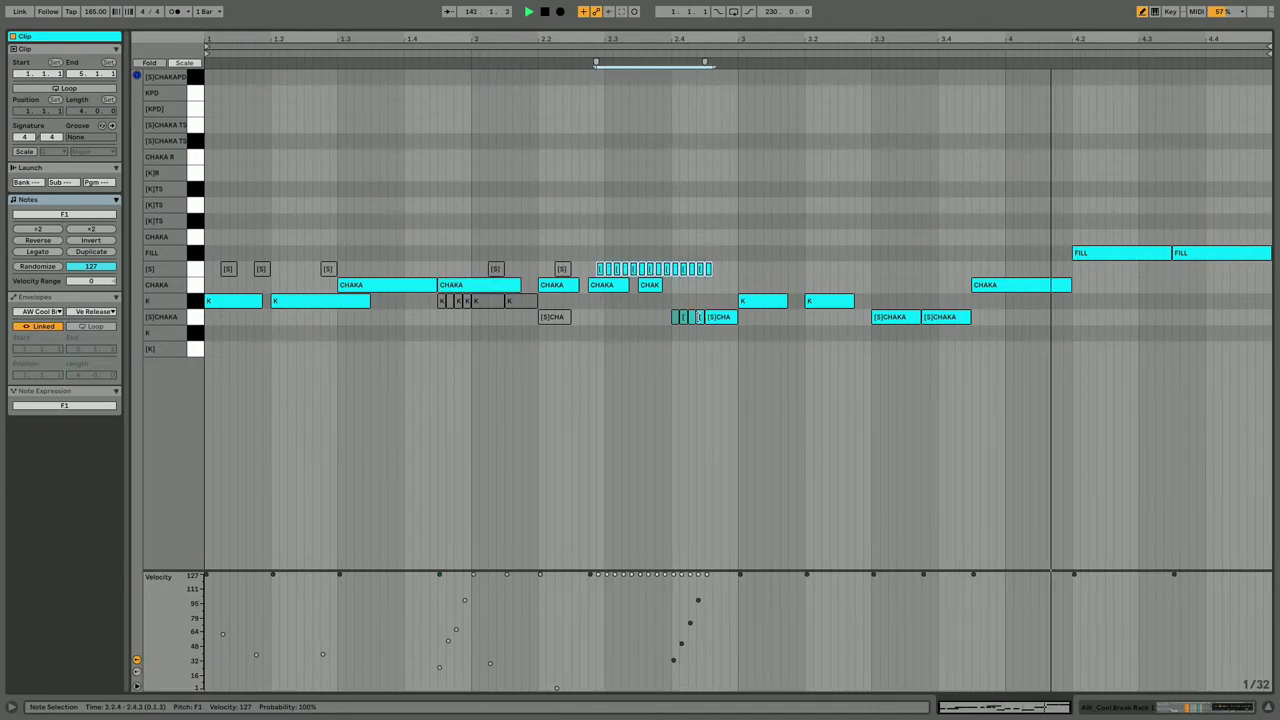
left_click_drag(698, 317, 672, 317)
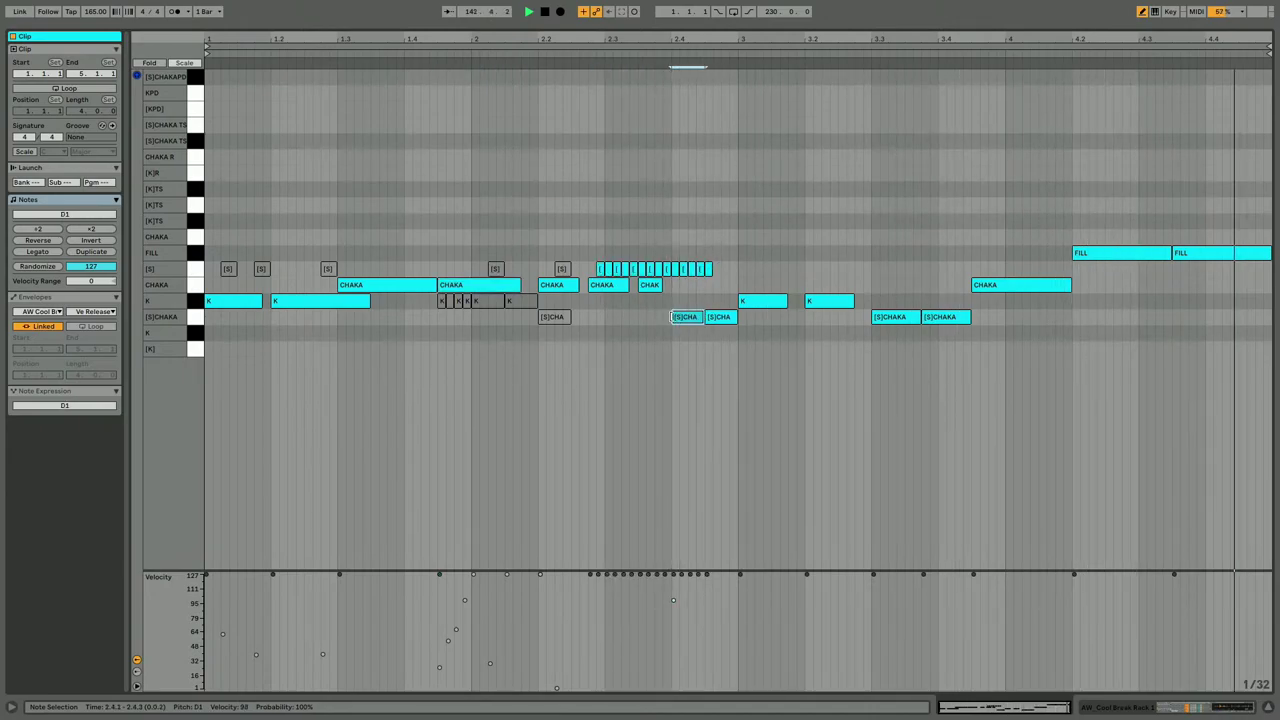
left_click(708, 267)
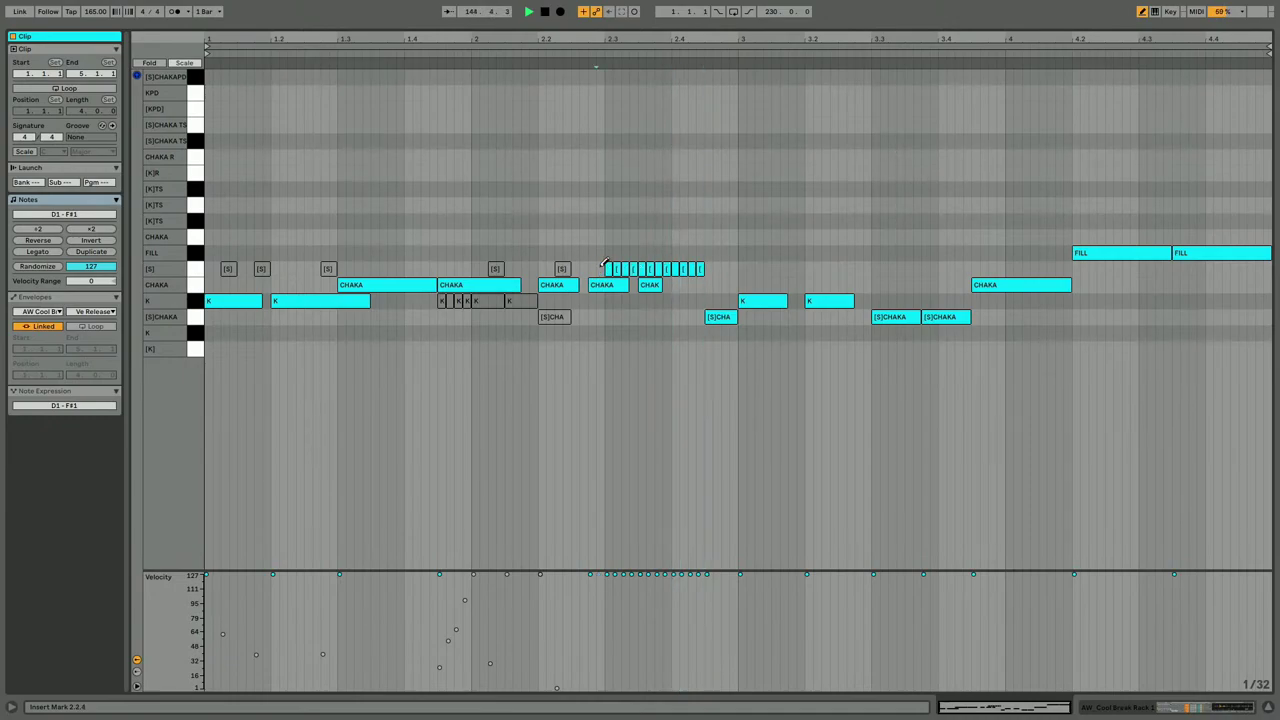
mouse_move(604, 259)
left_mouse_down()
mouse_move(699, 268)
mouse_move(590, 264)
left_mouse_up()
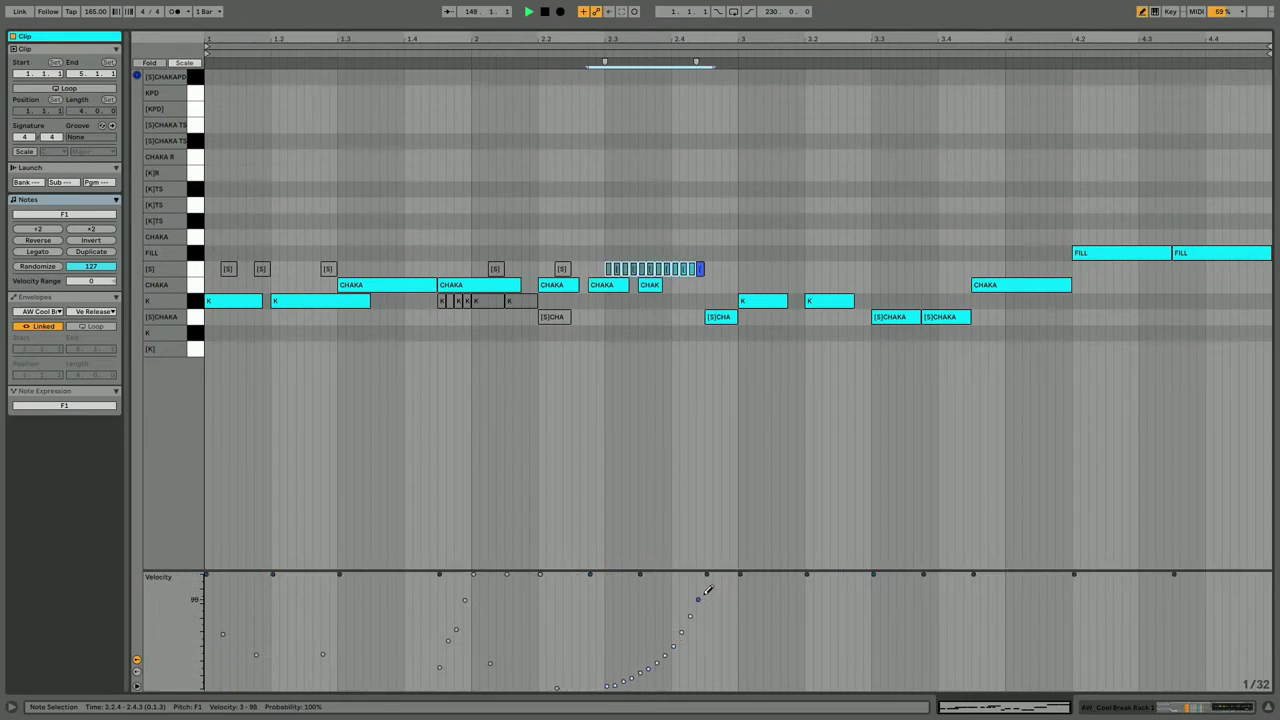
Play the section and erase the [S] roll notes before 2.4.1, keeping the four that start there.
key("space")
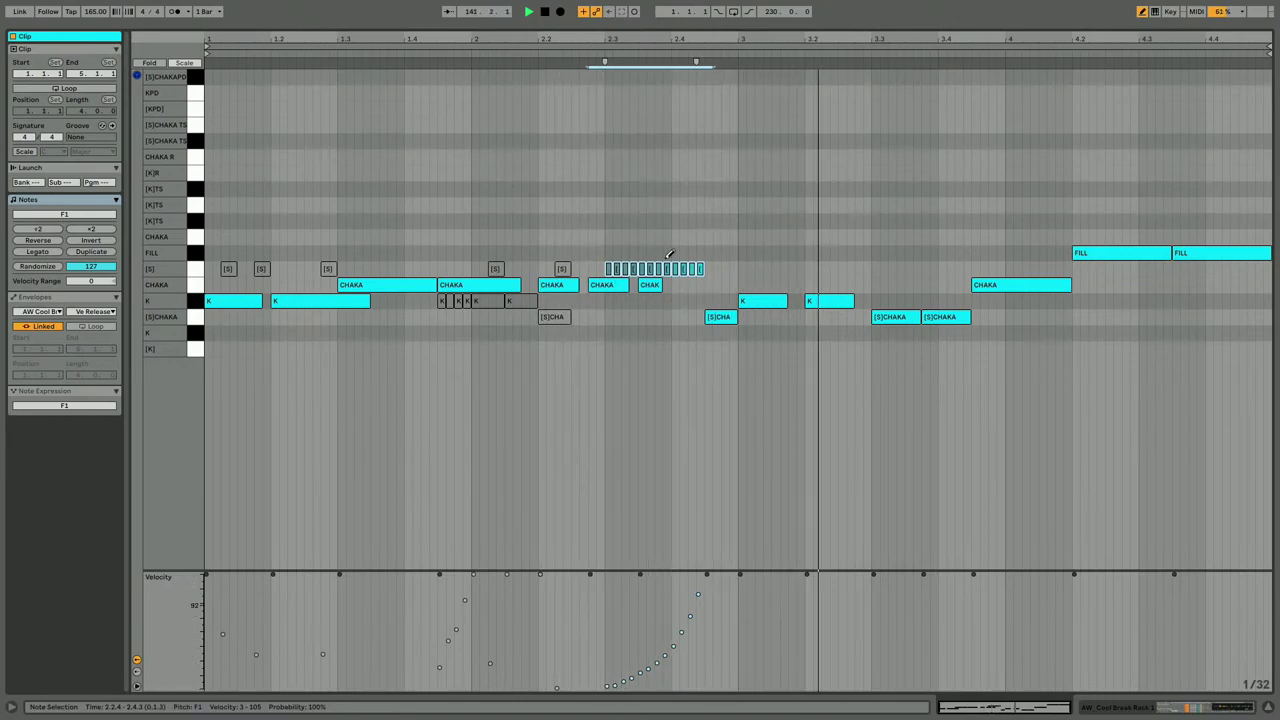
mouse_move(667, 266)
left_mouse_down()
mouse_move(605, 262)
mouse_move(650, 263)
mouse_move(619, 264)
left_mouse_up()
left_click(609, 266)
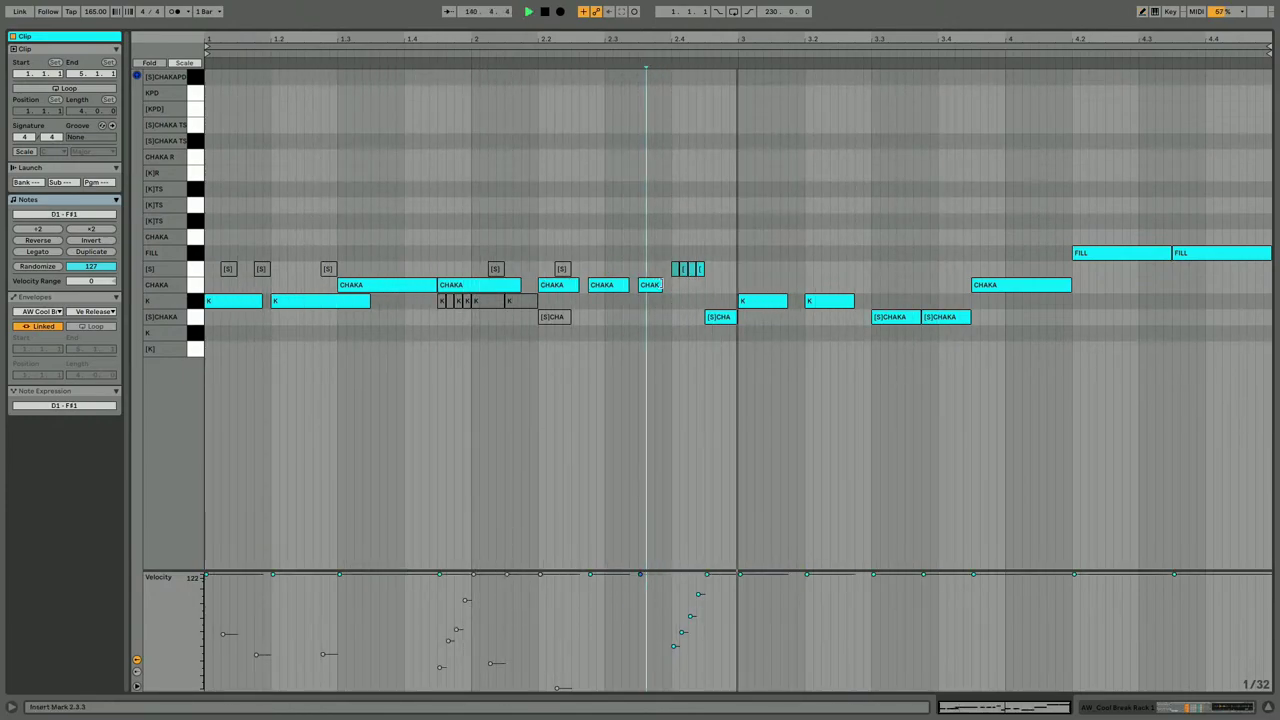
Shorten the [S]CHAKA note at 2.4.3 to a 1/16 and duplicate it to 2.4.4.
left_click(709, 321)
key("shift+Left")
key("shift+Left")
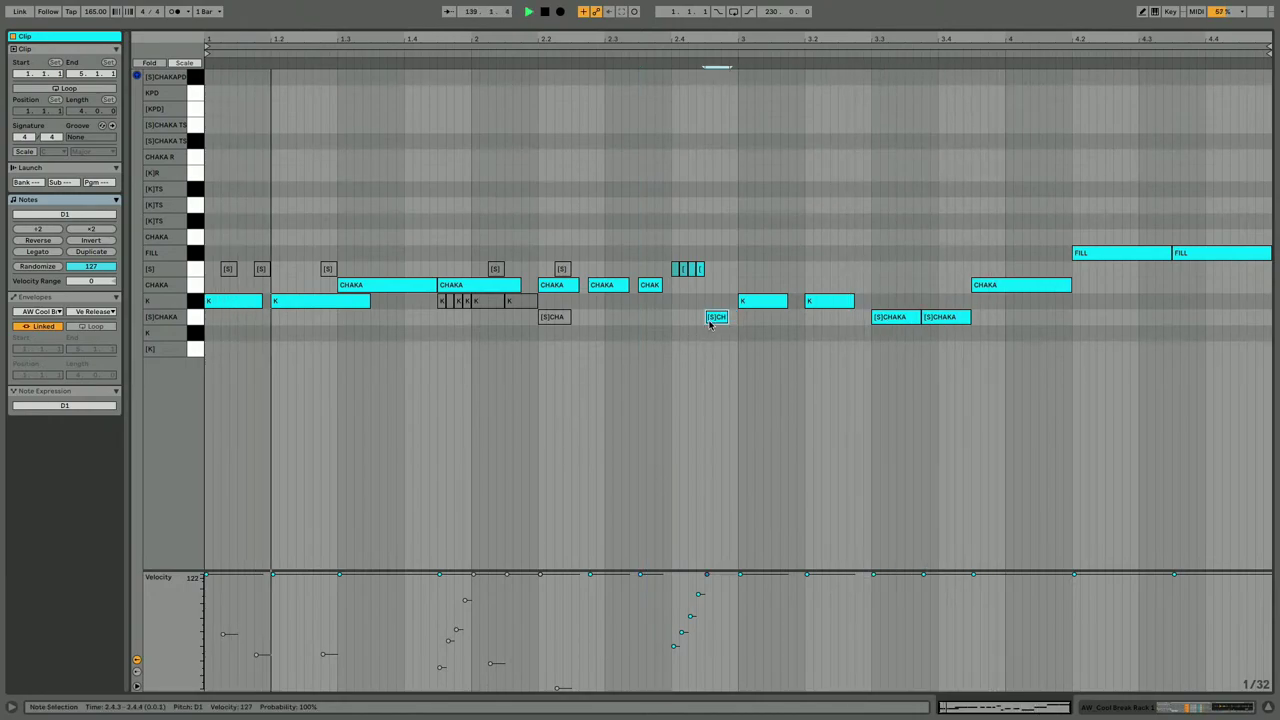
key("super+d")
key("shift+Left")
key("super+d")
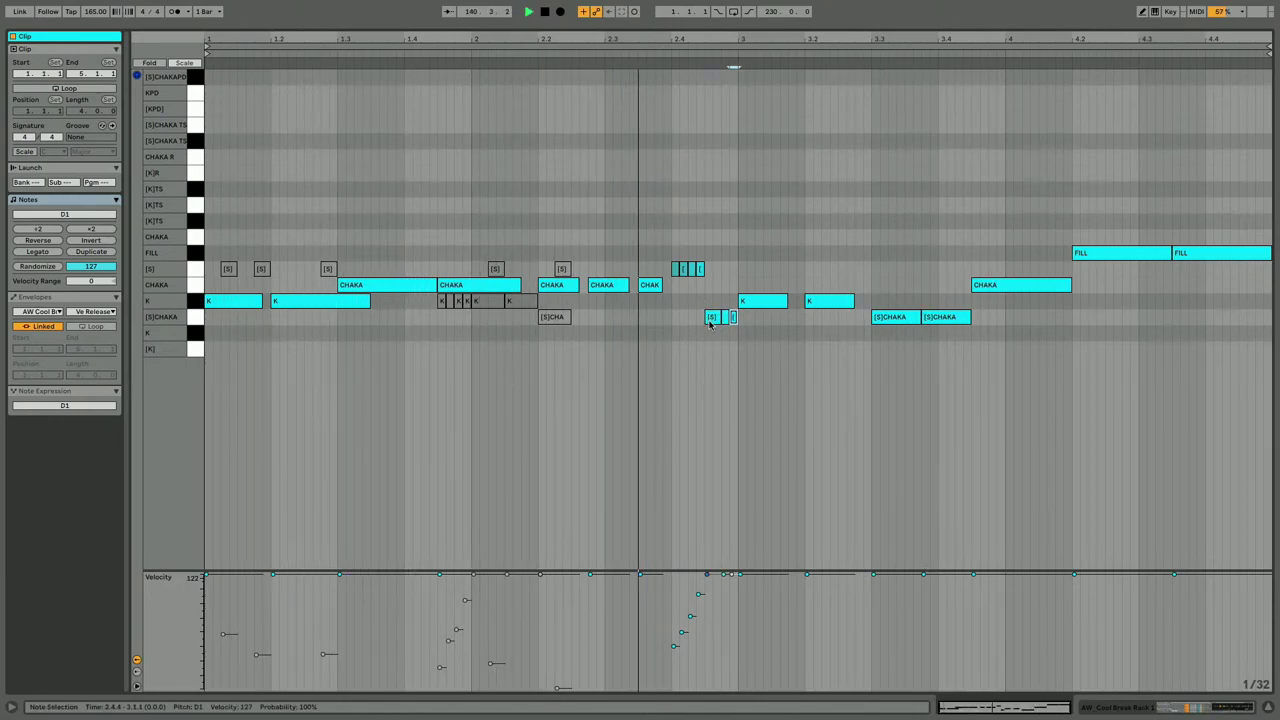
left_click(711, 318)
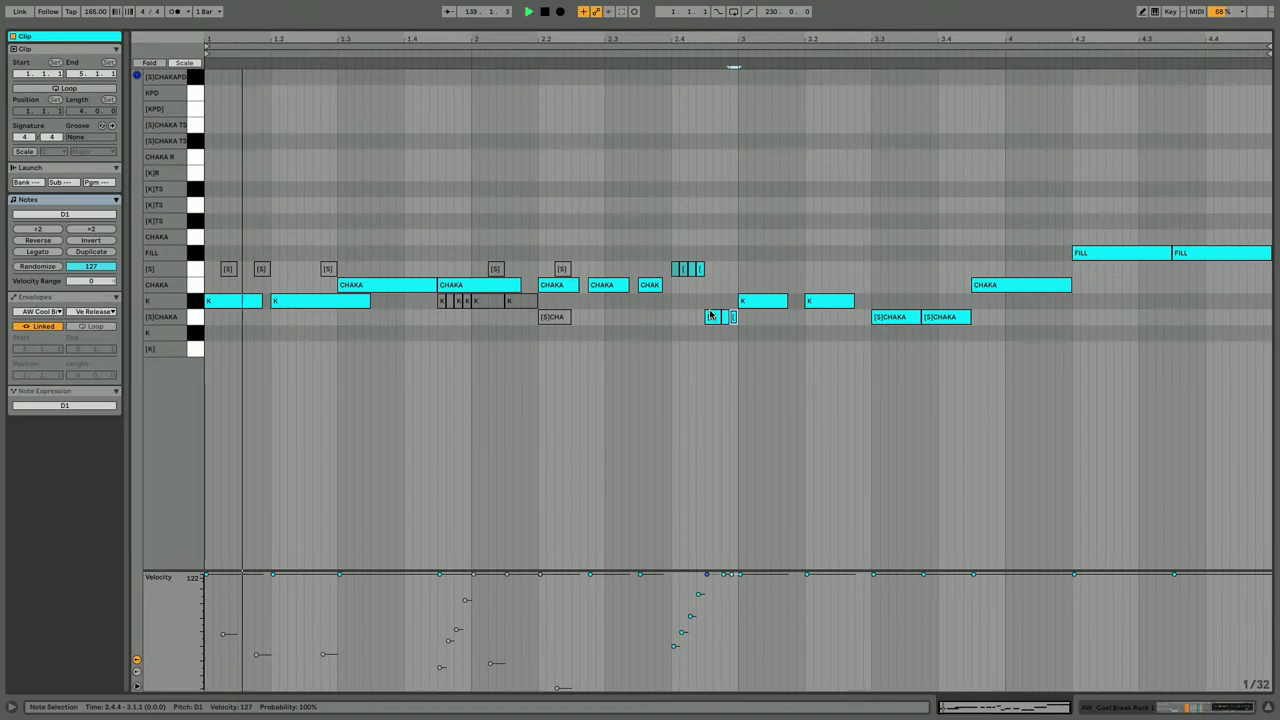
key("super+d")
Shorten the two [S]CHAKA notes at 2.4.3 and 2.4.4 and the four [S] roll notes by 1/64 each.
left_click_drag(729, 43, 729, 75)
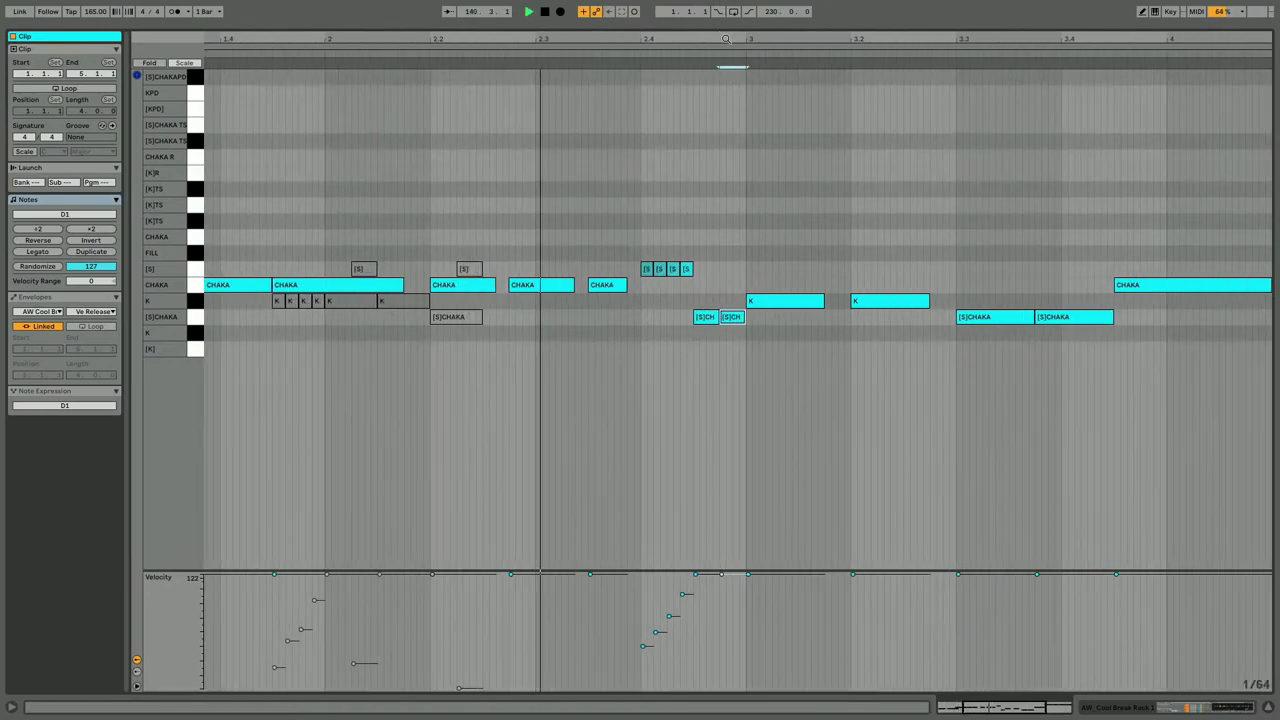
left_click_drag(742, 306, 689, 332)
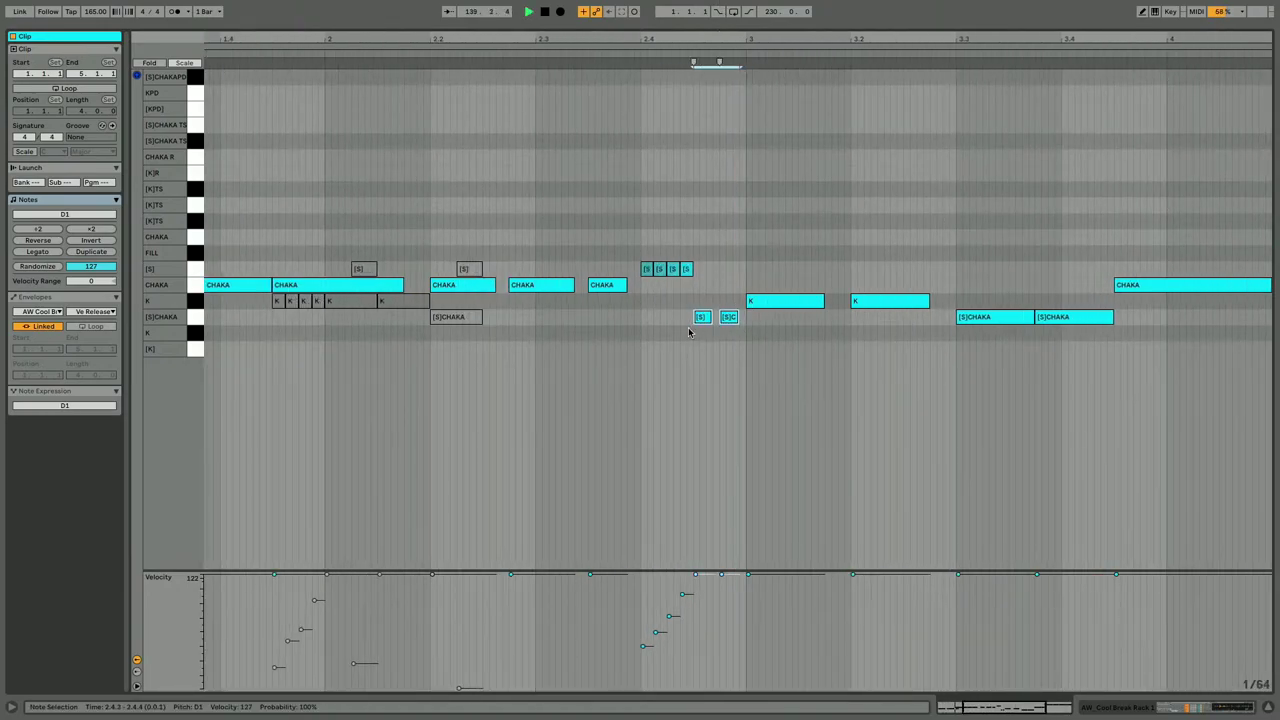
left_click_drag(692, 252, 638, 284)
key("shift+Left")
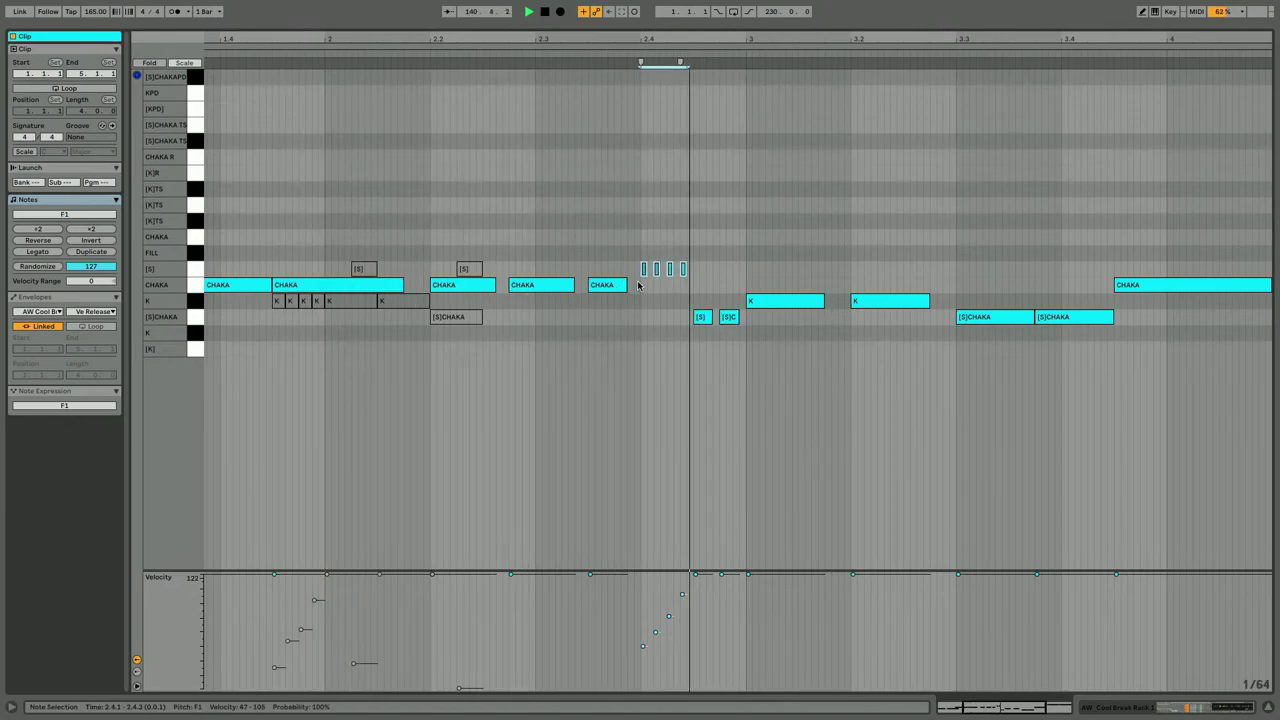
Change the K note at 3.1.1 to [S]CHAKAPD, extend it to 3.3.1, and play the clip.
scroll(671, 397, "right", 1)
key("space")
left_click(748, 306)
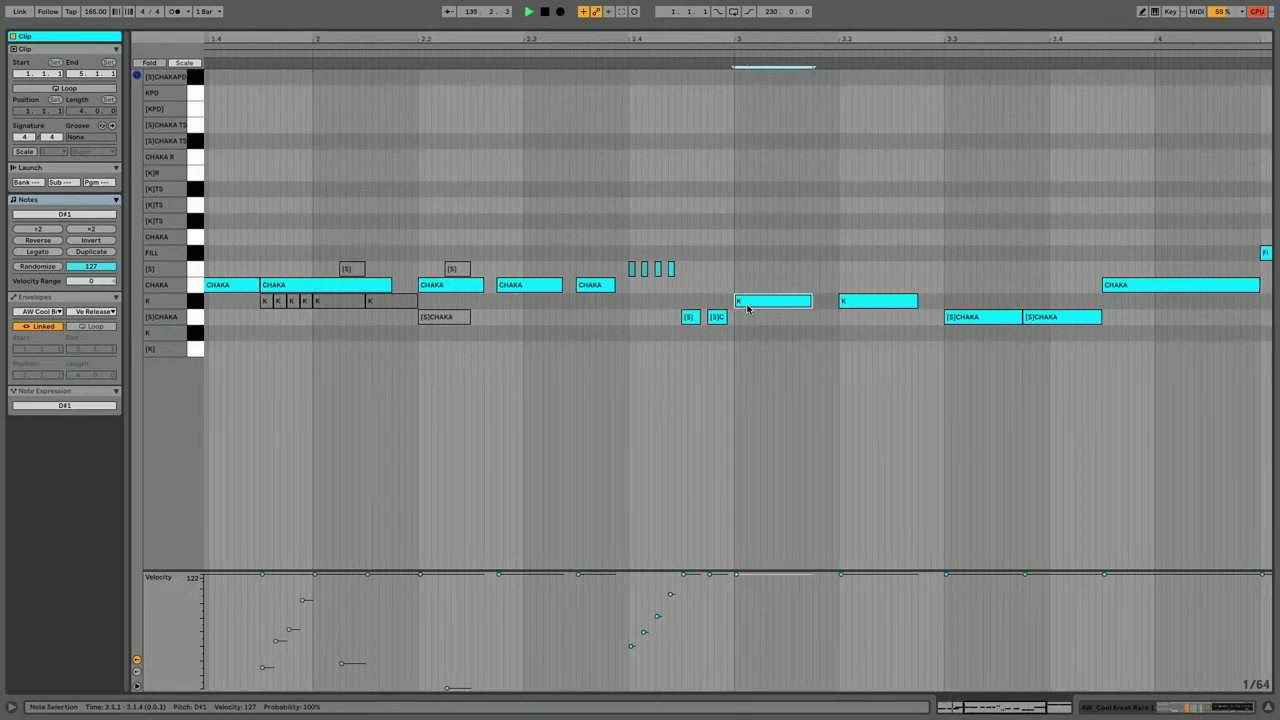
key("Up")
key("Up")
key("Up")
key("Up")
key("Up")
key("Up")
key("Up")
key("Up")
key("Up")
key("Up")
key("Up")
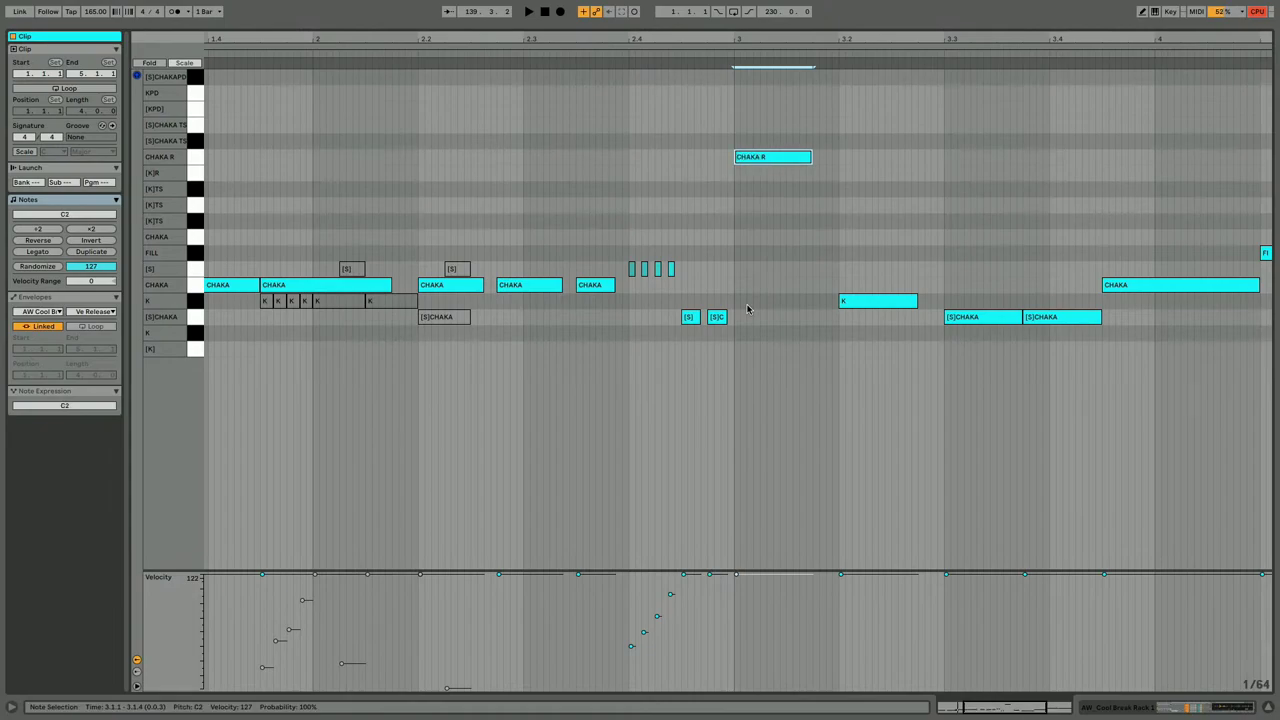
key("Up")
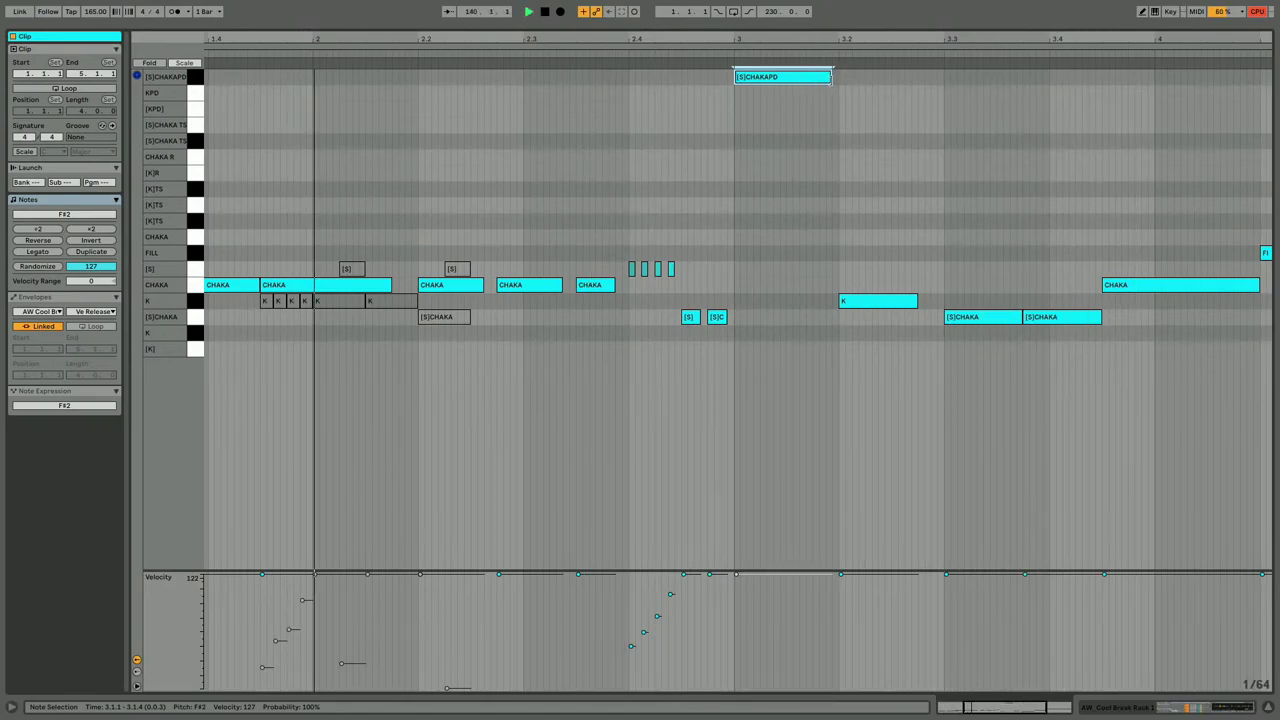
key("shift+Right")
left_click(868, 306)
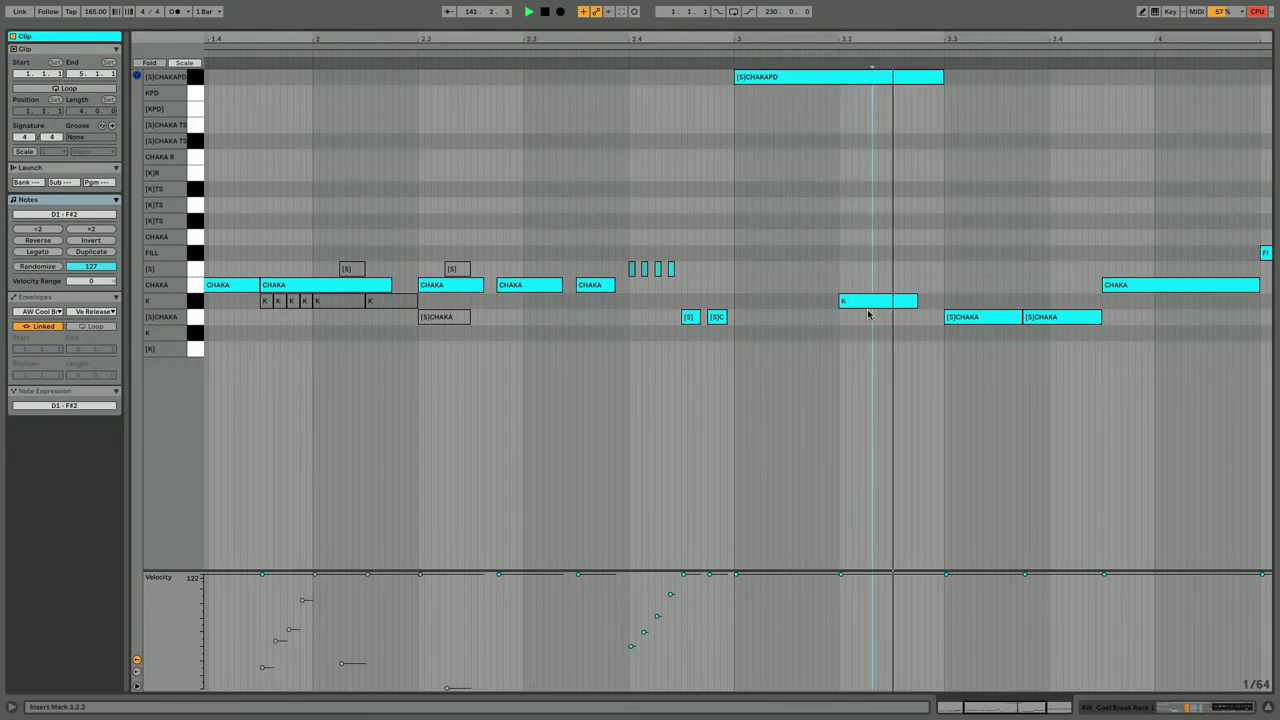
key("space")
key("space")
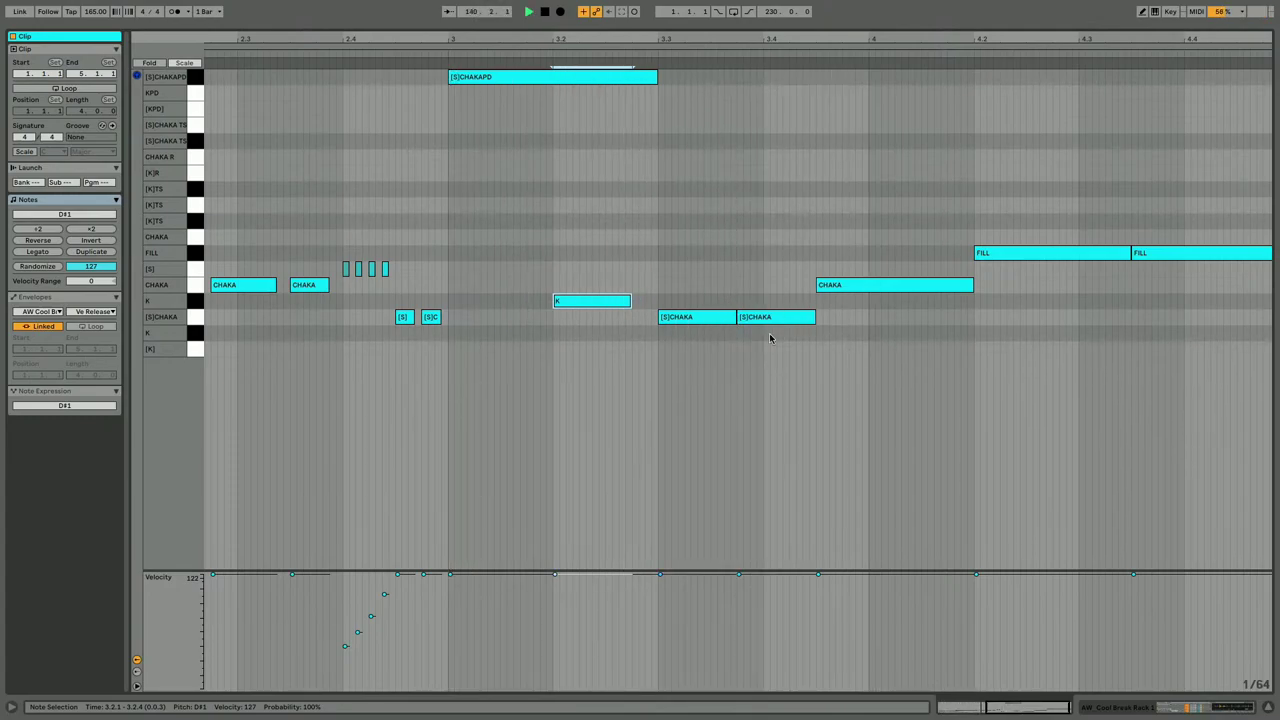
Try duplicating the [S]CHAKAPD, K and [S]CHAKA phrase from 3.1.1 to 3.3.4 and deleting the overlapped [S]CHAKA and CHAKA notes.
left_click_drag(717, 363, 537, 63)
key("ctrl+d")
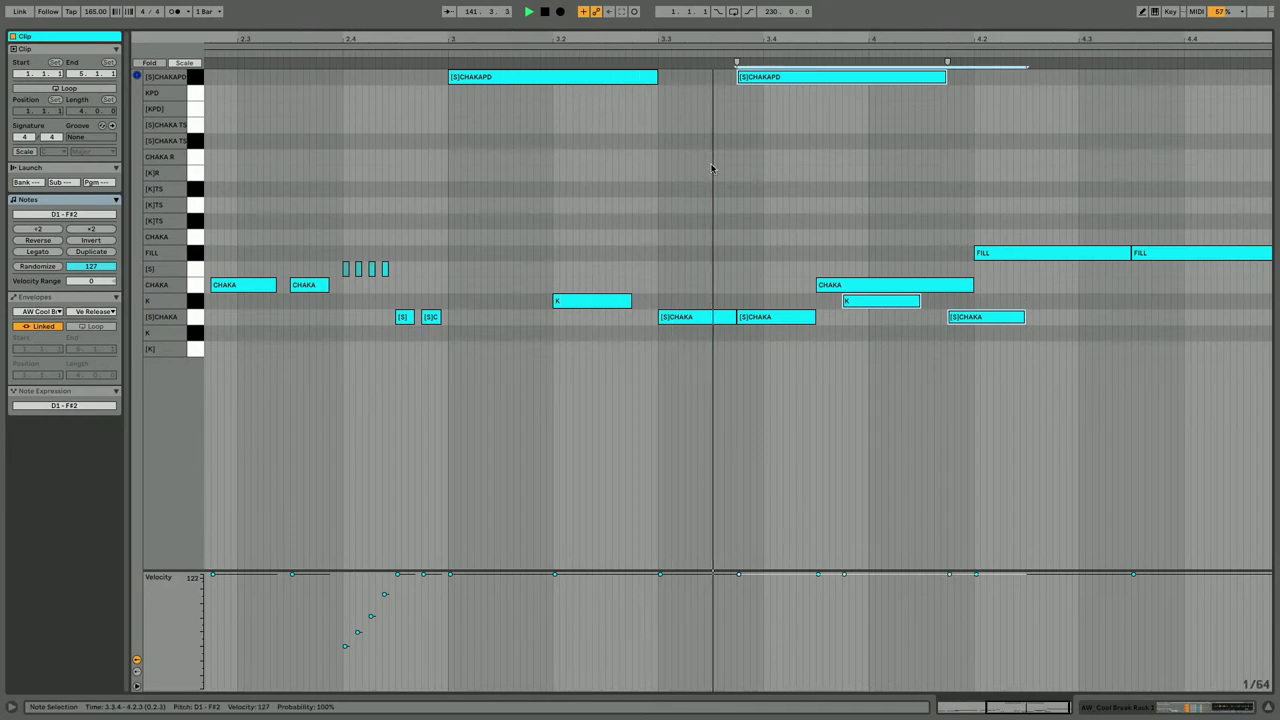
left_click(760, 319)
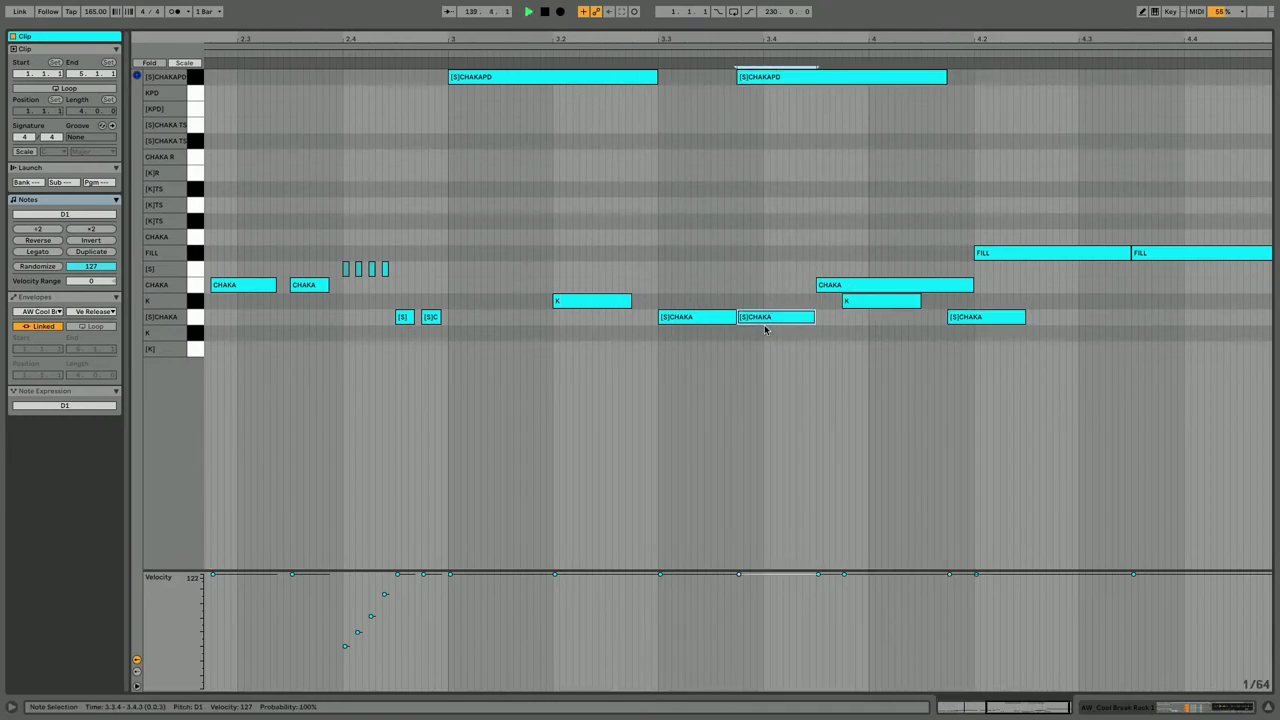
key("Delete")
left_click(848, 289)
key("Delete")
left_click(957, 317)
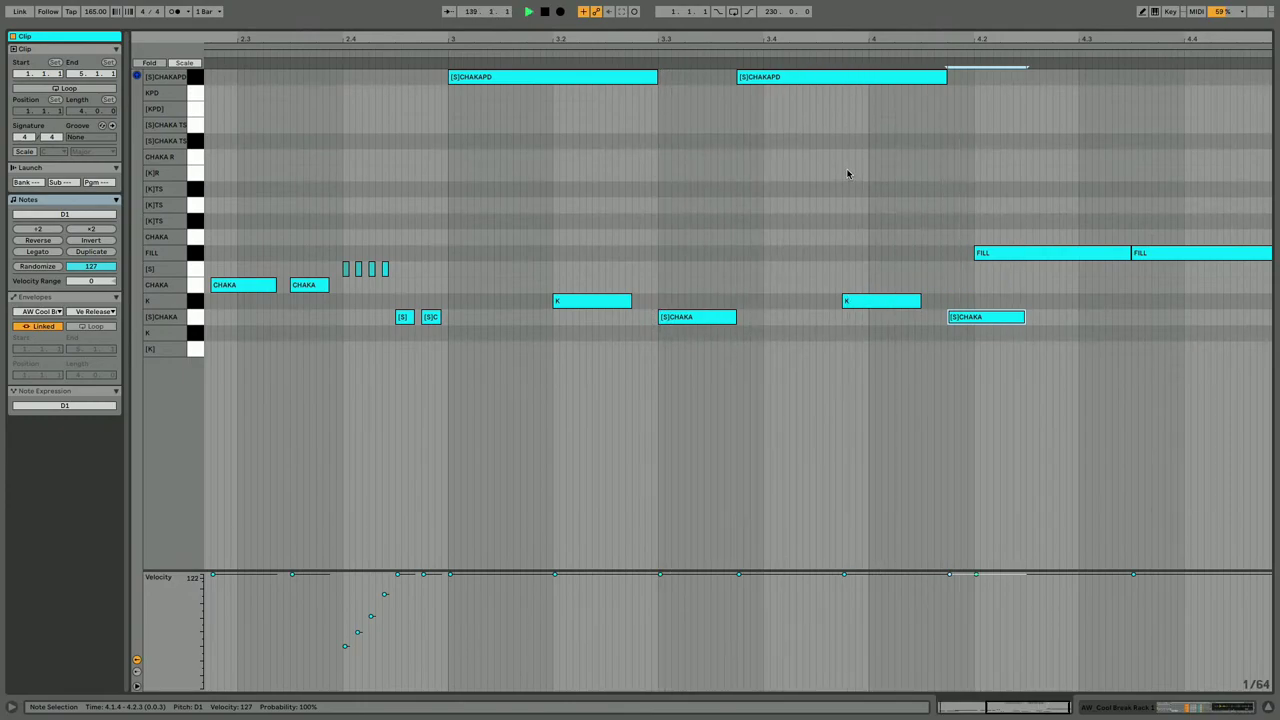
Undo the note deletions and the duplicated phrase at 3.3.4, and clear the note selection.
key("ctrl+z")
key("ctrl+z")
key("ctrl+z")
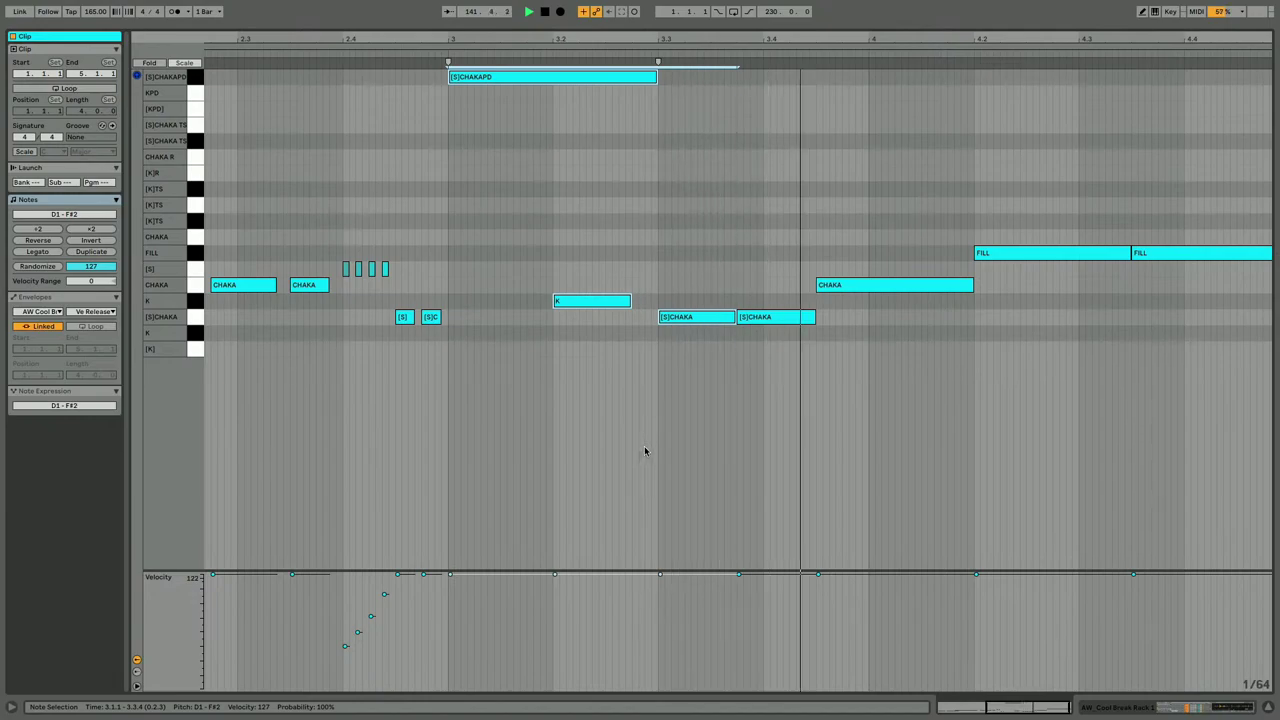
left_click(796, 378)
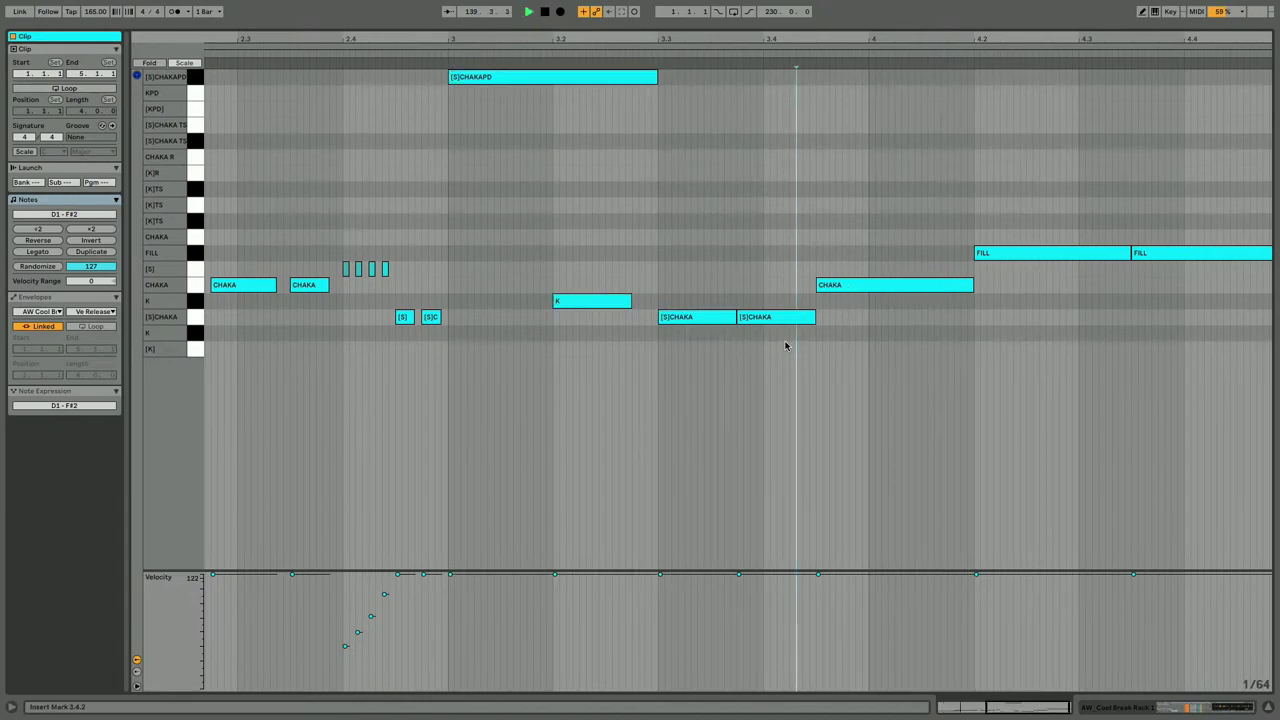
Duplicate the [S]CHAKAPD, K and [S]CHAKA phrase from 3.1.1 to 3.4.3, and deactivate the overlapped CHAKA note there.
left_click_drag(797, 366, 486, 84)
key("ctrl+d")
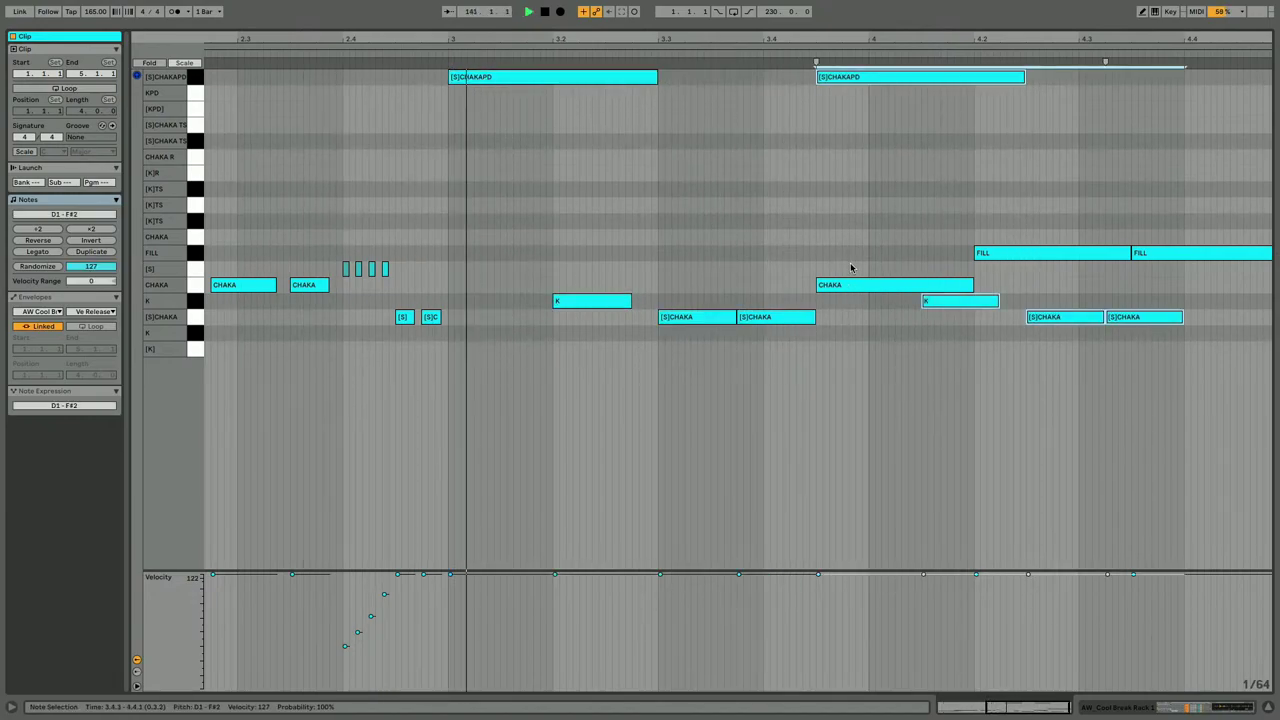
left_click(857, 285)
key("0")
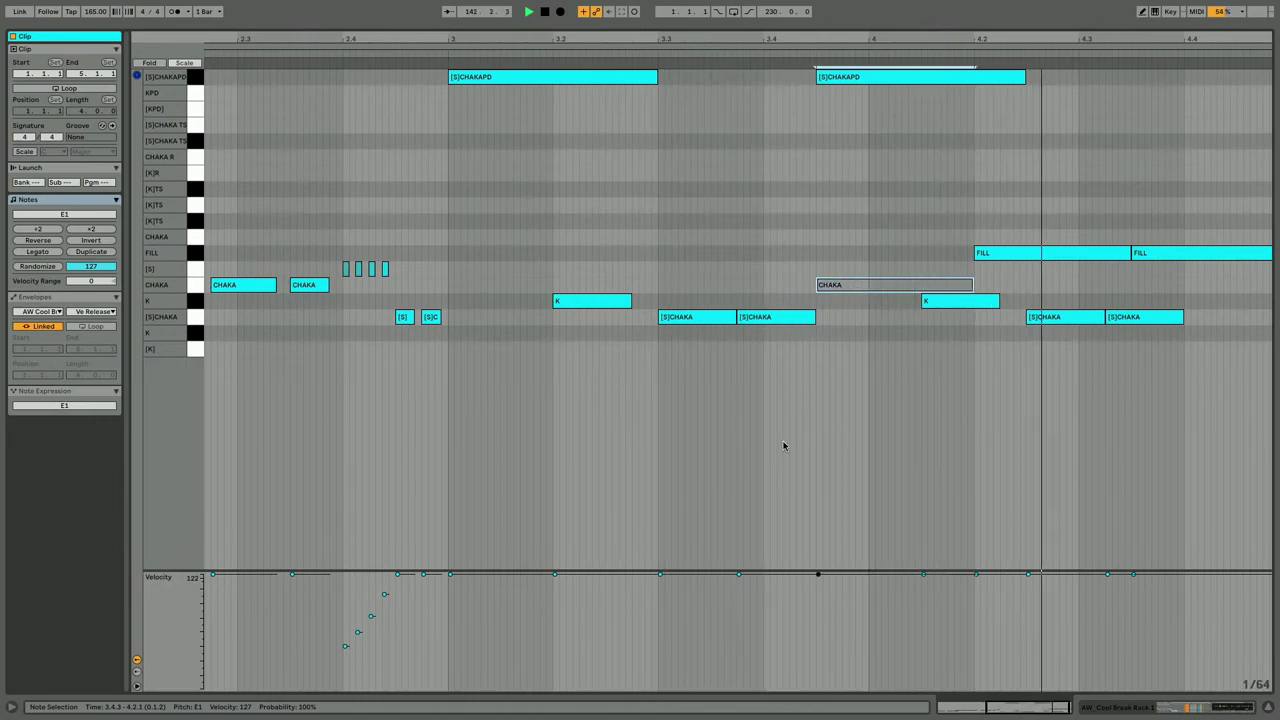
left_click_drag(881, 41, 884, 34)
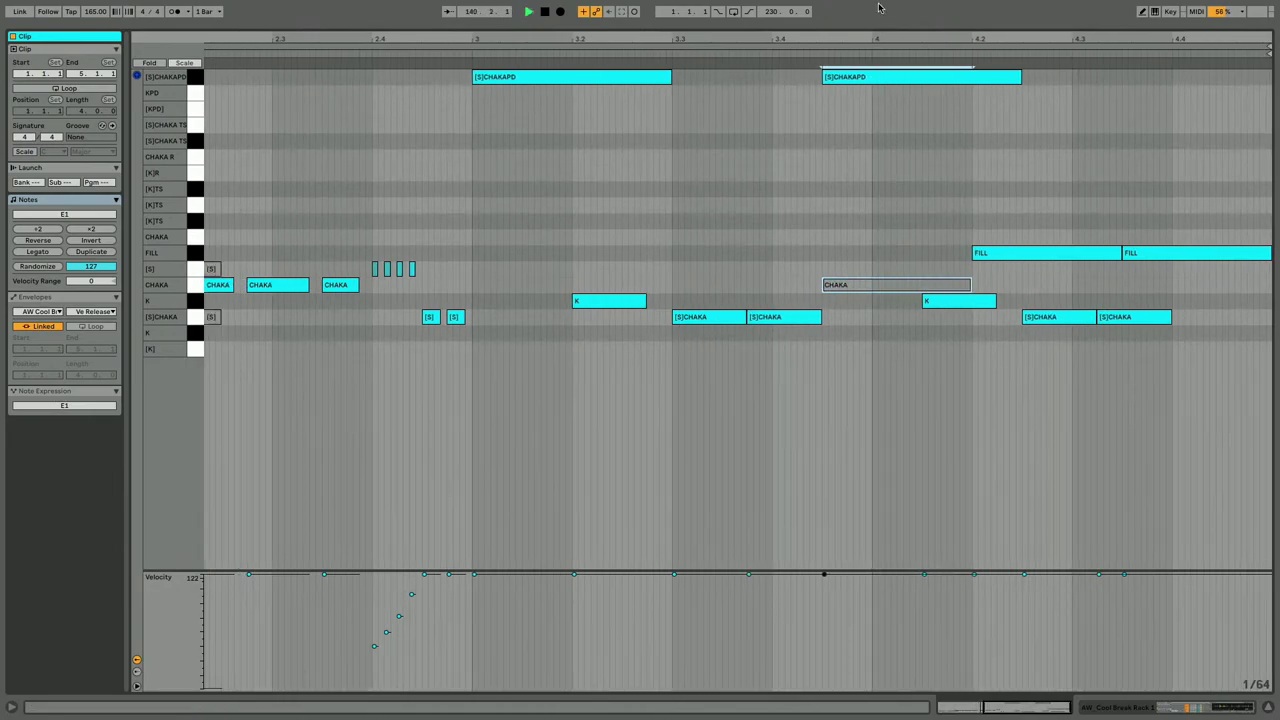
Replace the two [S]CHAKA notes at 3.3.1 with one lasting until 3.4.3, and delete the two duplicated [S]CHAKA notes from 4.2.3.
left_click(752, 318)
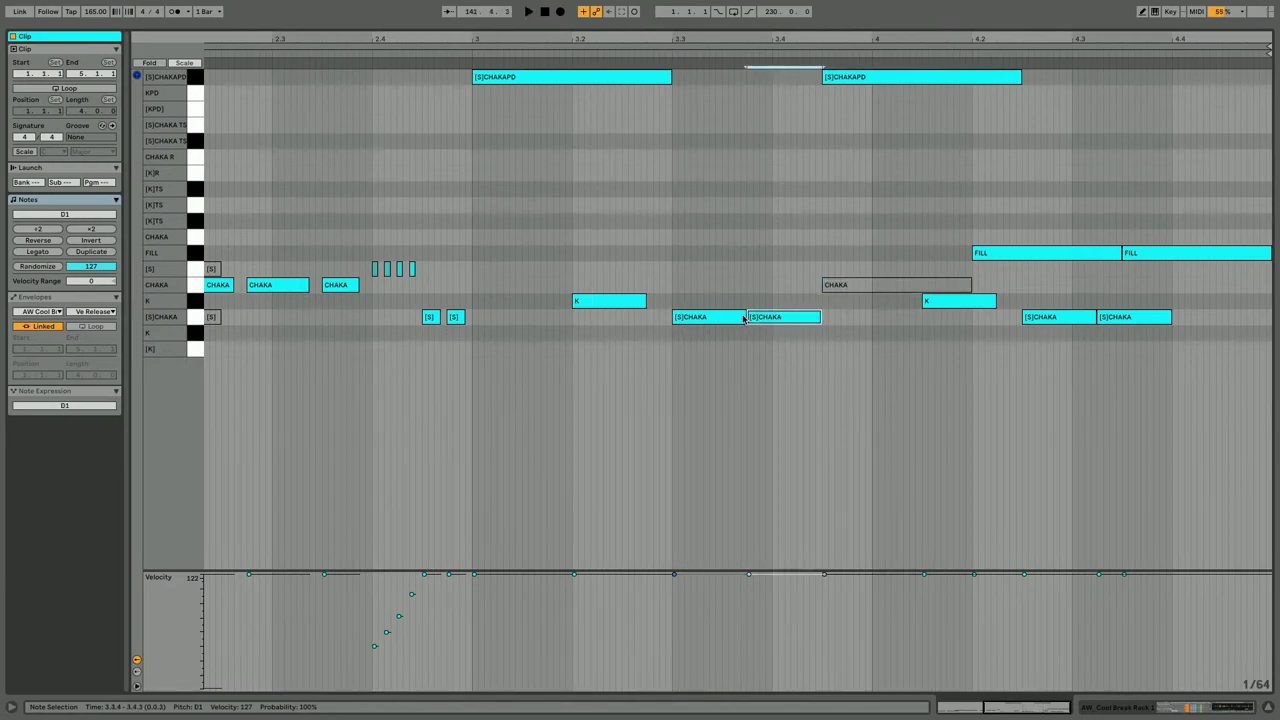
left_click(744, 318)
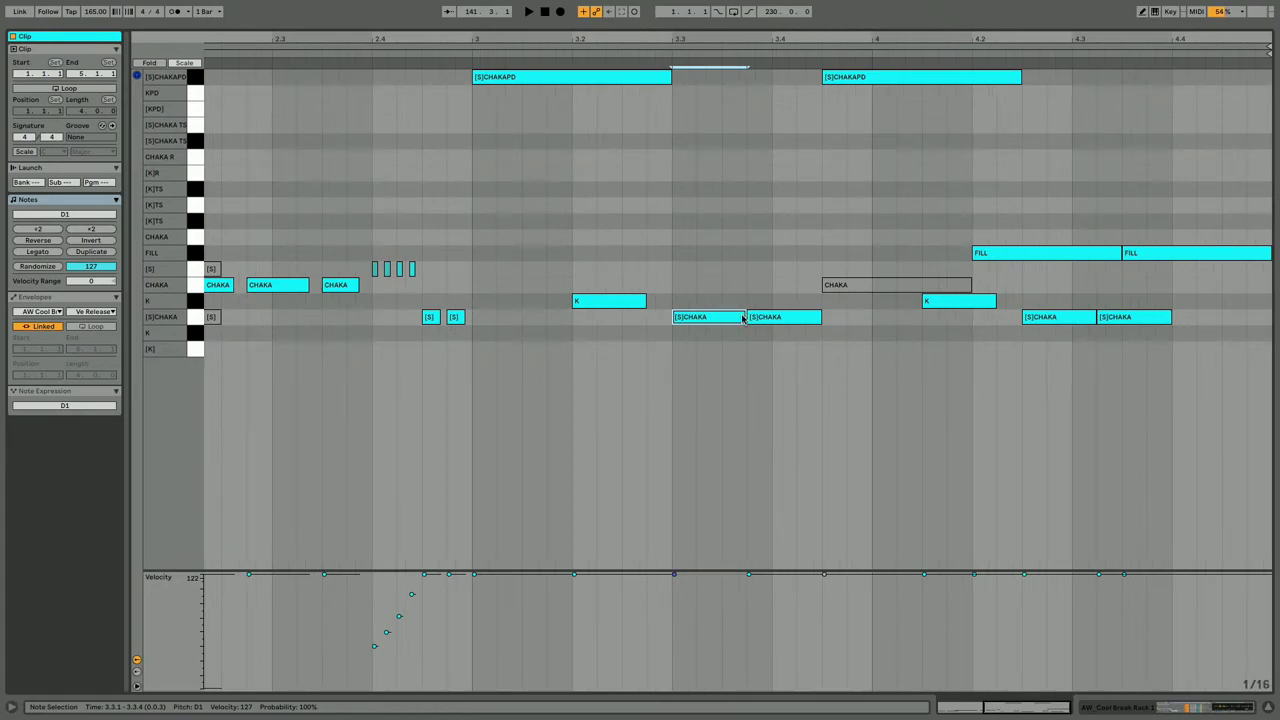
left_click_drag(749, 317, 817, 320)
double_click(787, 319)
left_click(745, 317)
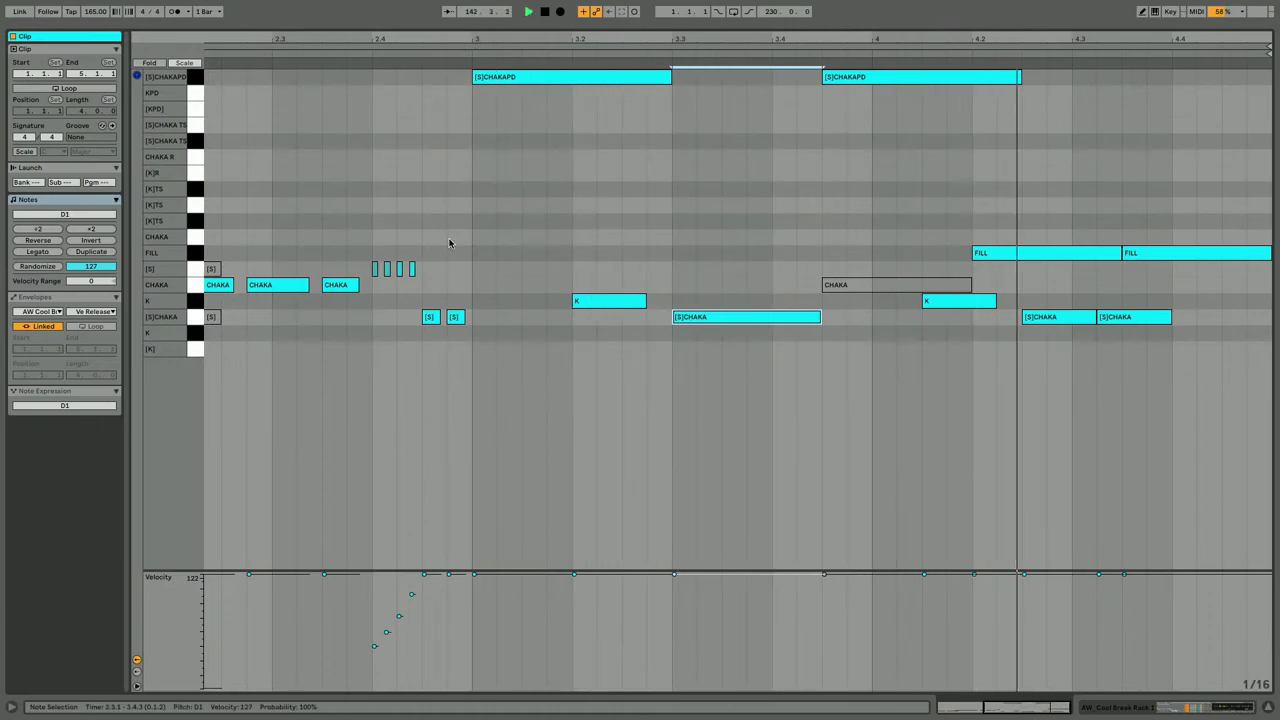
double_click(1103, 317)
double_click(1061, 318)
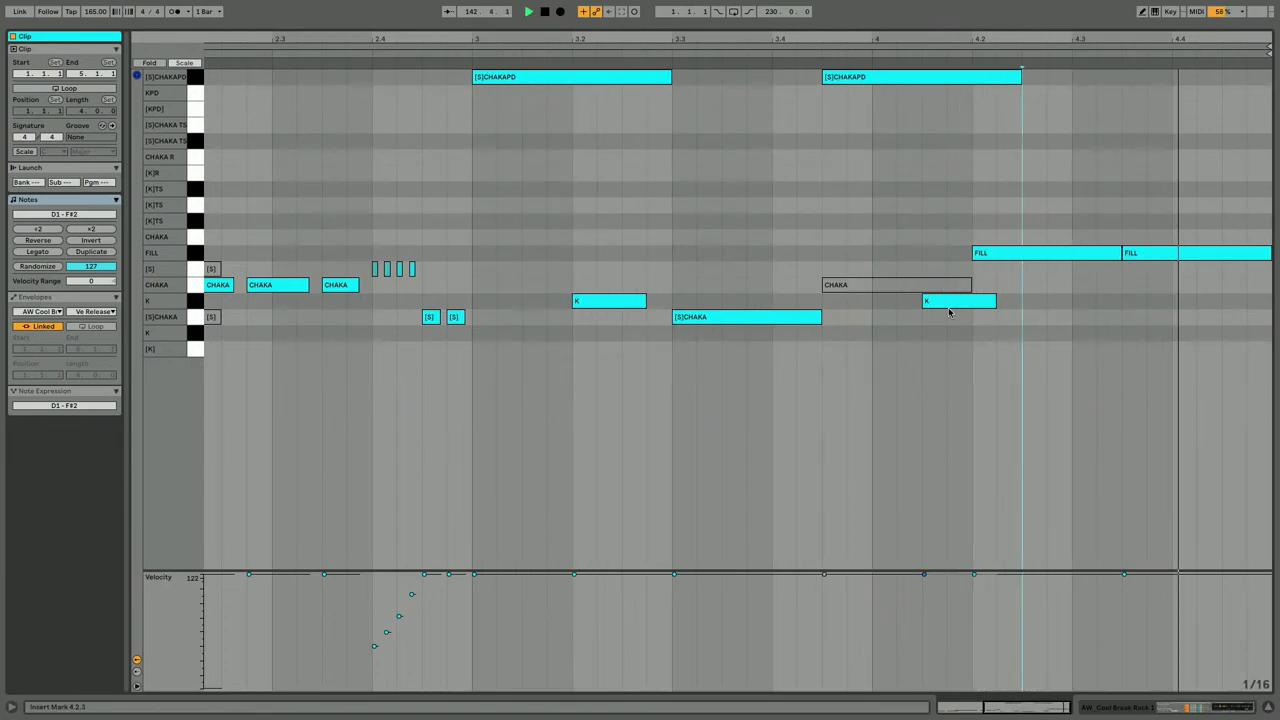
Cut the last FILL note at 4.4.1, repeat it as four notes on 4.4.1 to 4.4.4, and shorten each to 1/32.
left_click(1216, 256)
key("super+d")
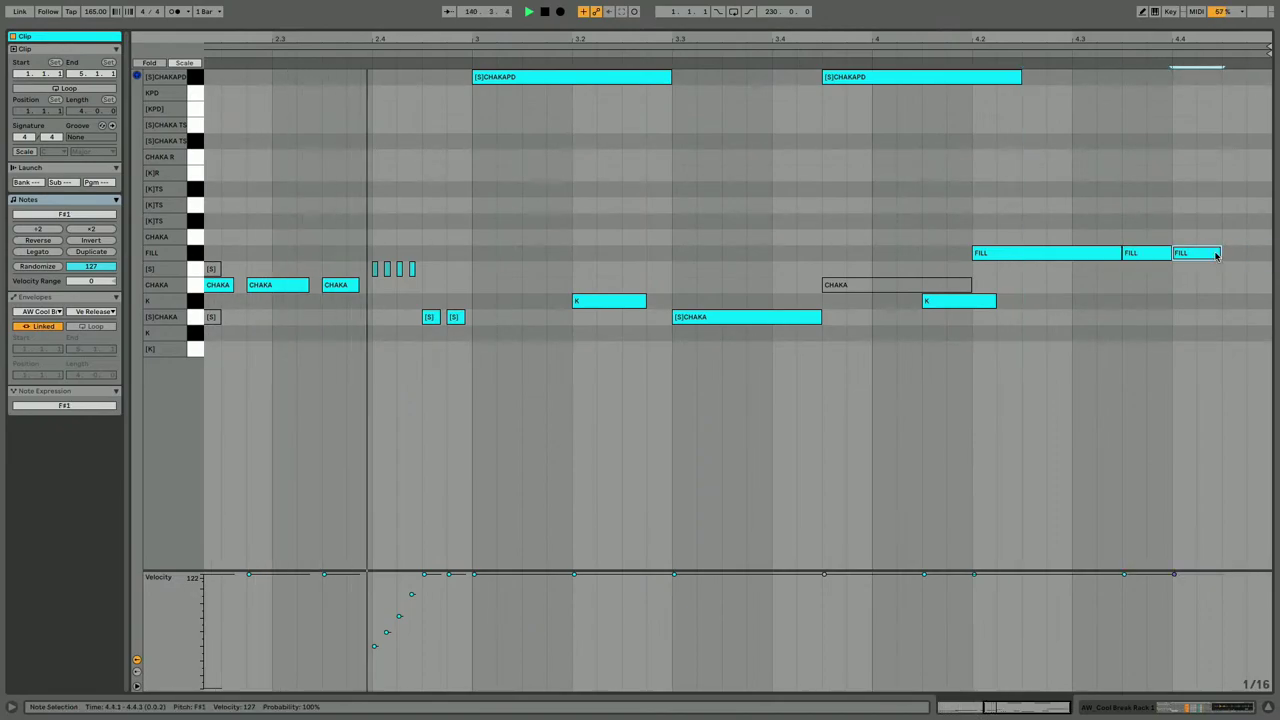
key("shift+Left")
key("super+d")
key("super+d")
key("super+d")
key("super+1")
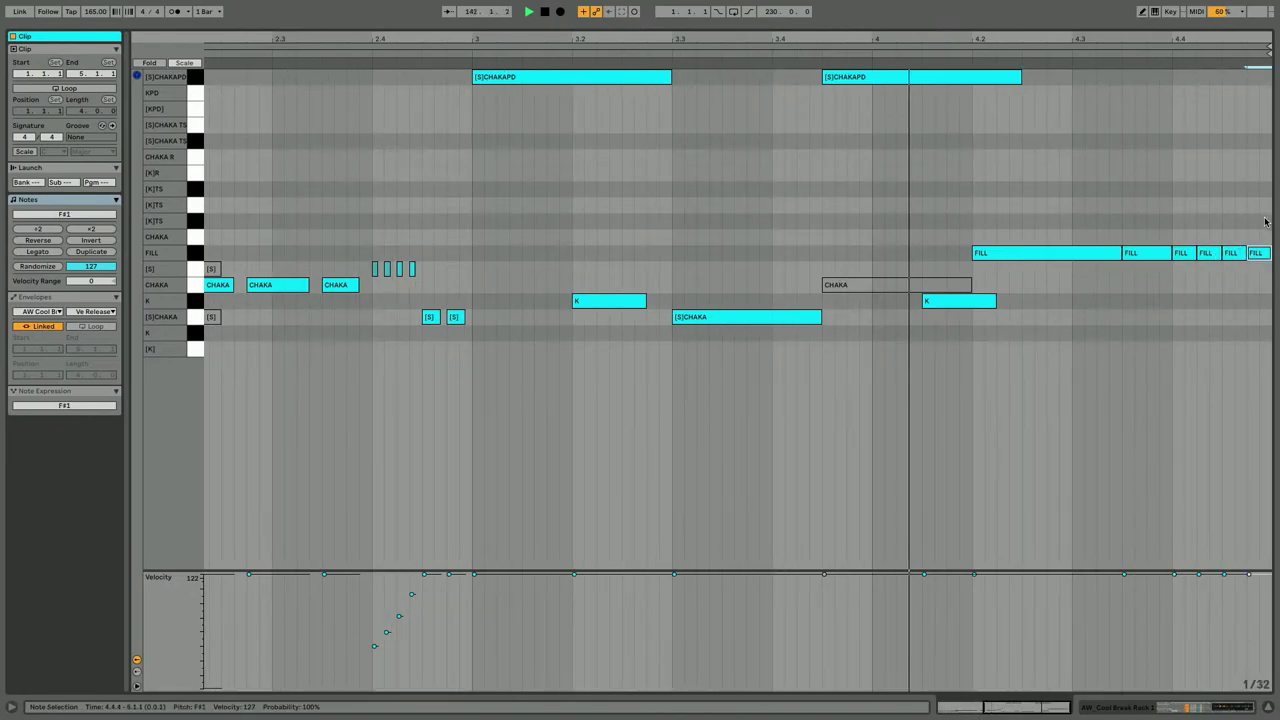
left_click_drag(1267, 221, 1190, 273)
key("shift+Left")
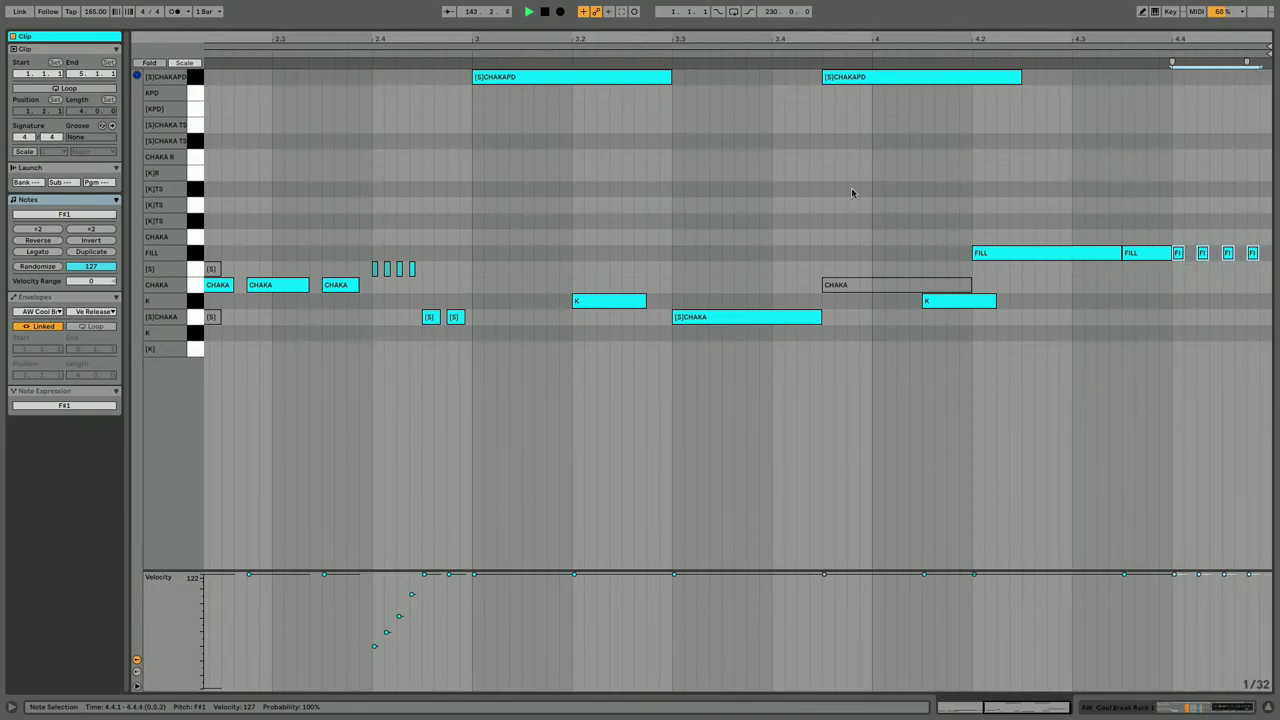
Draw a roll of eight 1/32 [S] notes from 4.3.1 to 4.4.1 with velocities rising from 3 to 71.
left_click(421, 54)
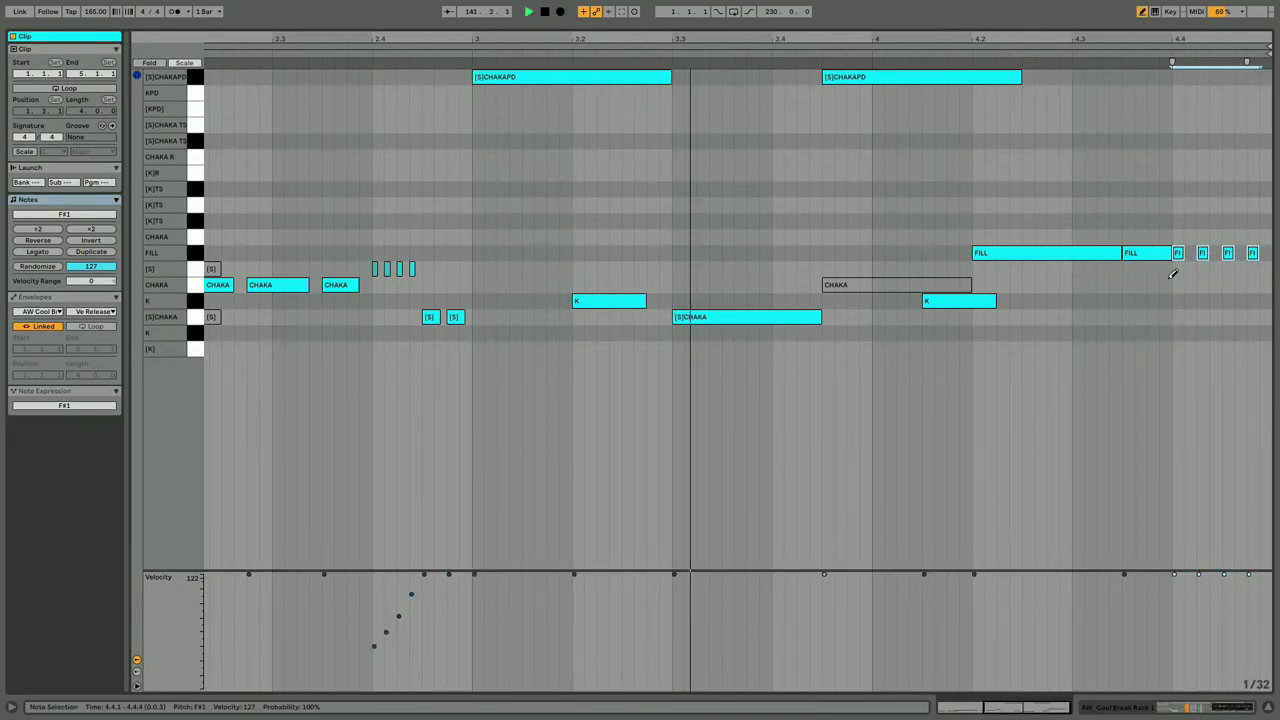
left_click_drag(1173, 276, 1084, 277)
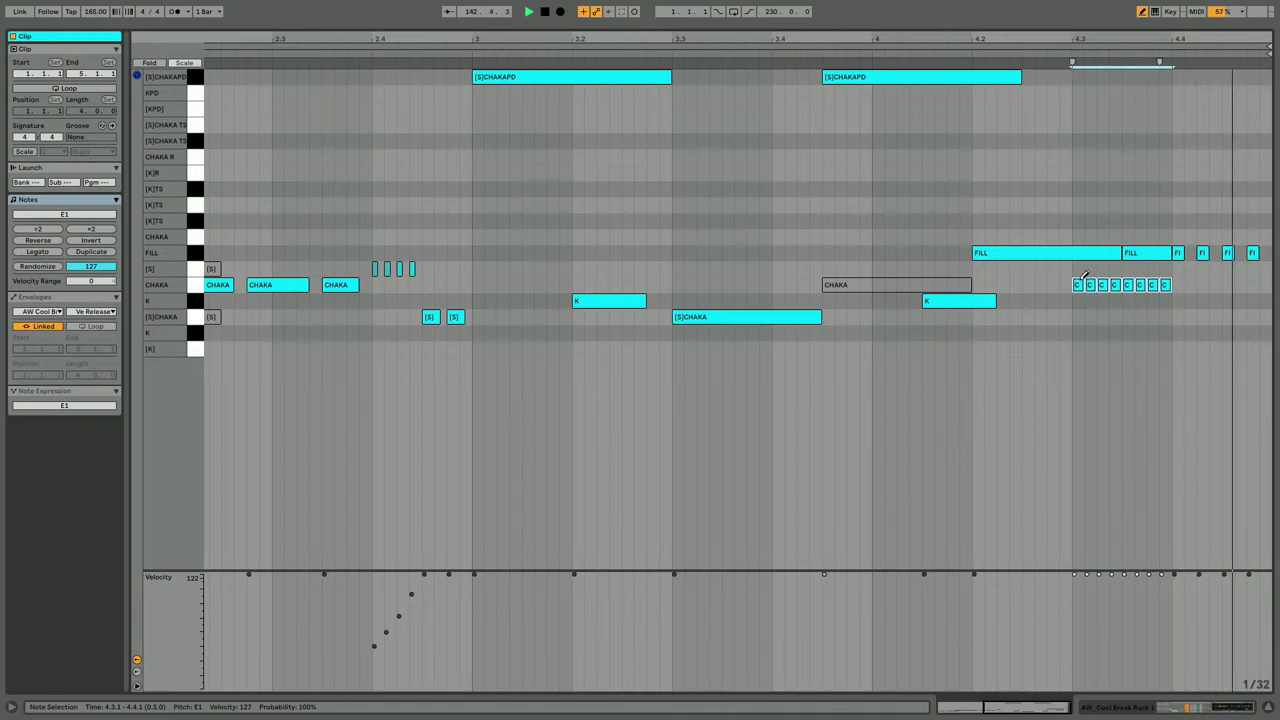
key("Up")
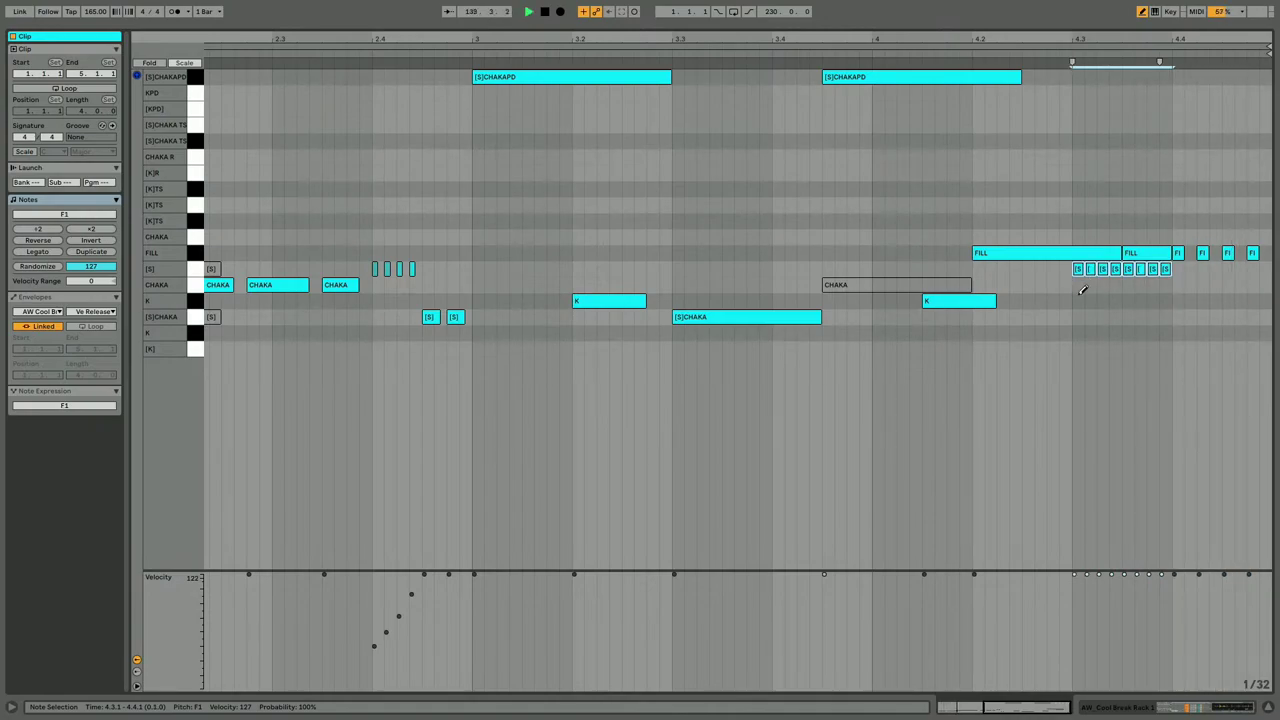
mouse_move(1077, 683)
left_mouse_down()
mouse_move(1150, 650)
mouse_move(1165, 622)
left_mouse_up()
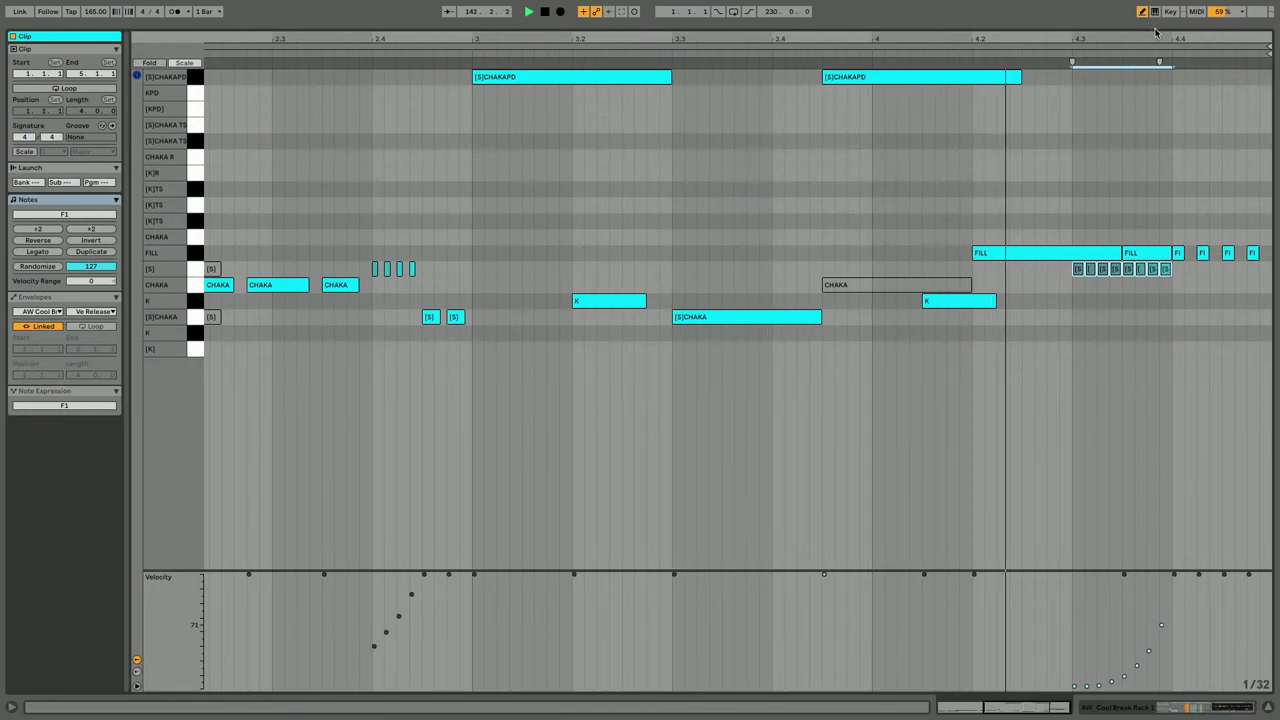
Leave draw mode and shorten the FILL notes at 4.2.1 and 4.3.3 and the eight [S] roll notes by 1/64.
left_click_drag(1157, 40, 1056, 115)
key("b")
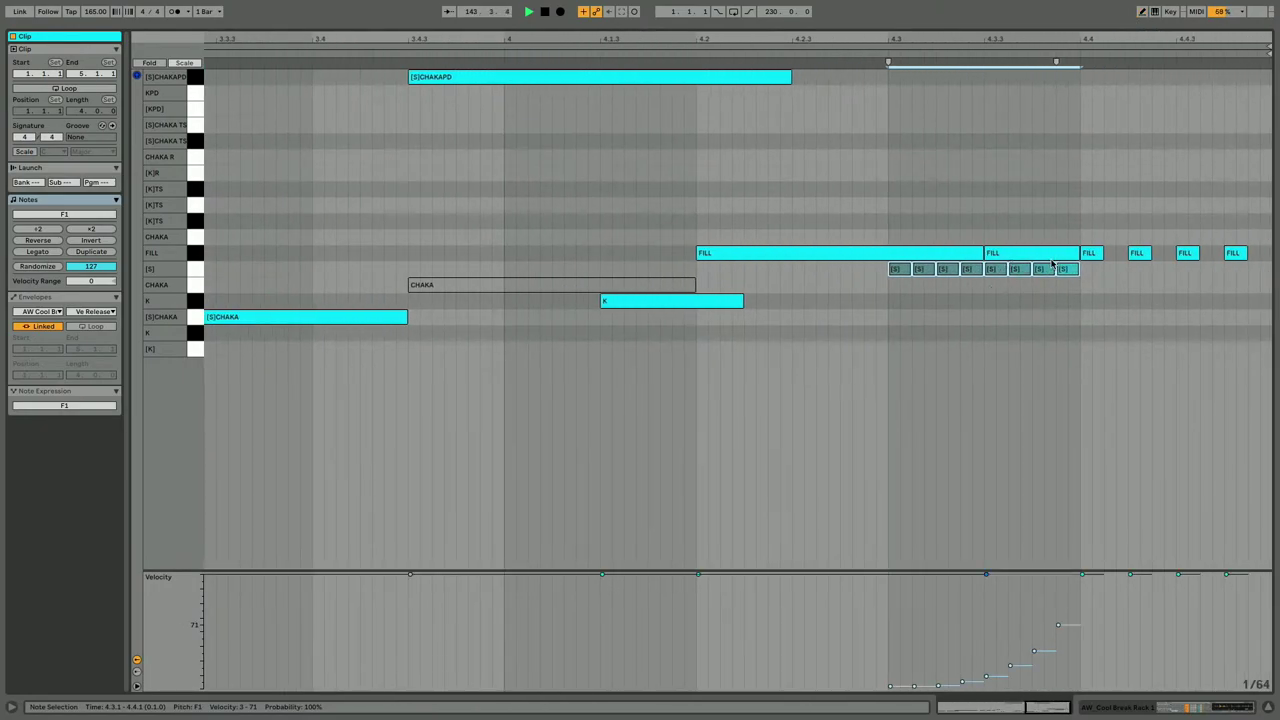
left_click_drag(1058, 235, 873, 297)
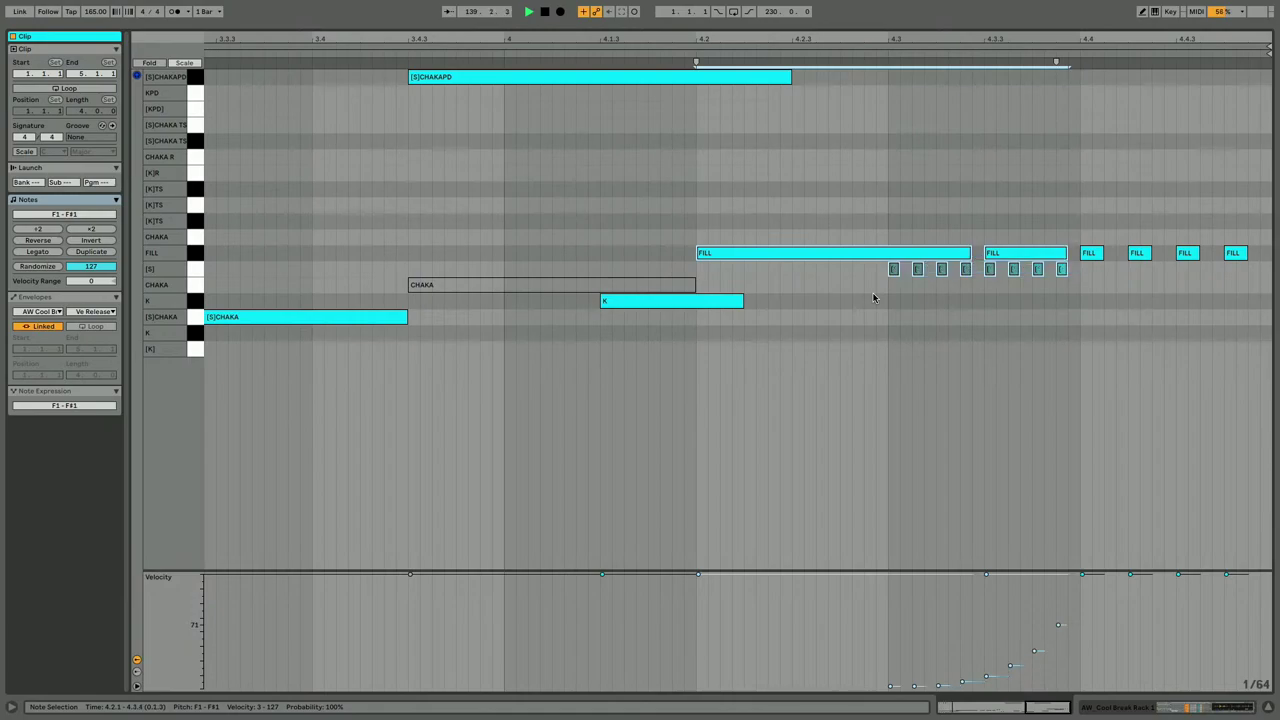
left_click(871, 284)
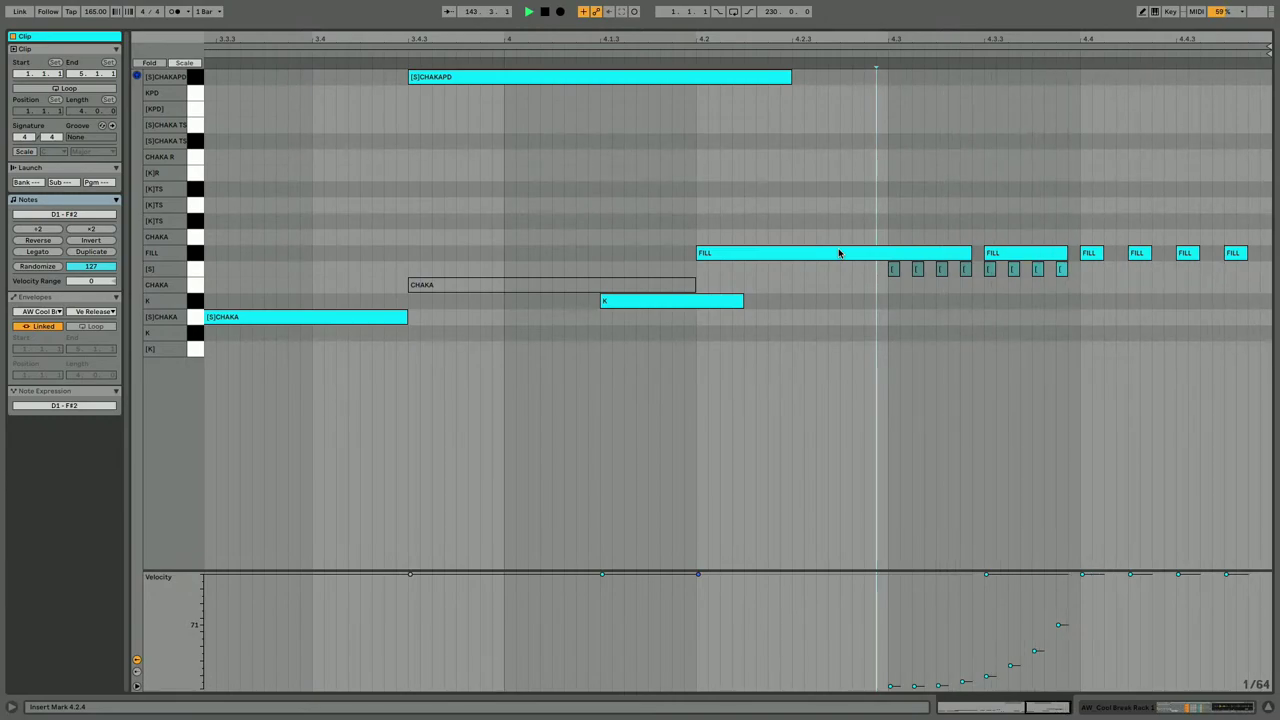
Return to the arrangement and copy the break section from bars 95 to 143 over the break track at bar 153.
key("shift+Tab")
left_click(673, 225)
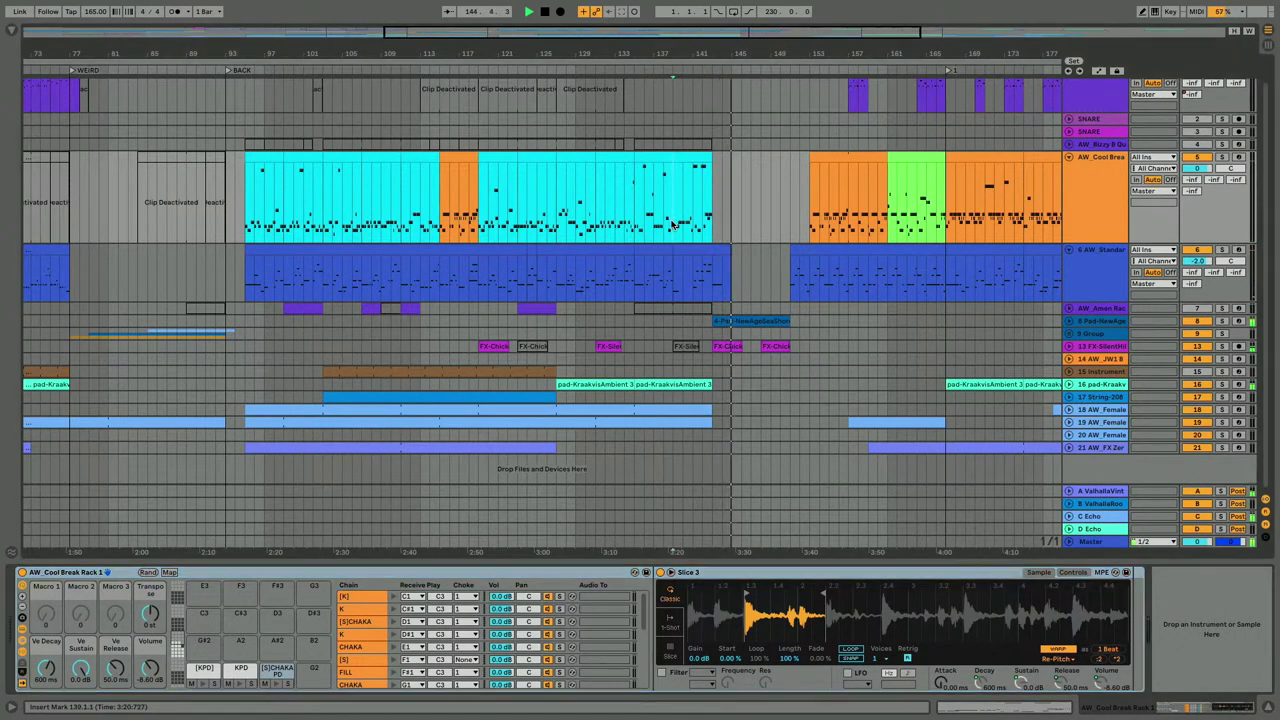
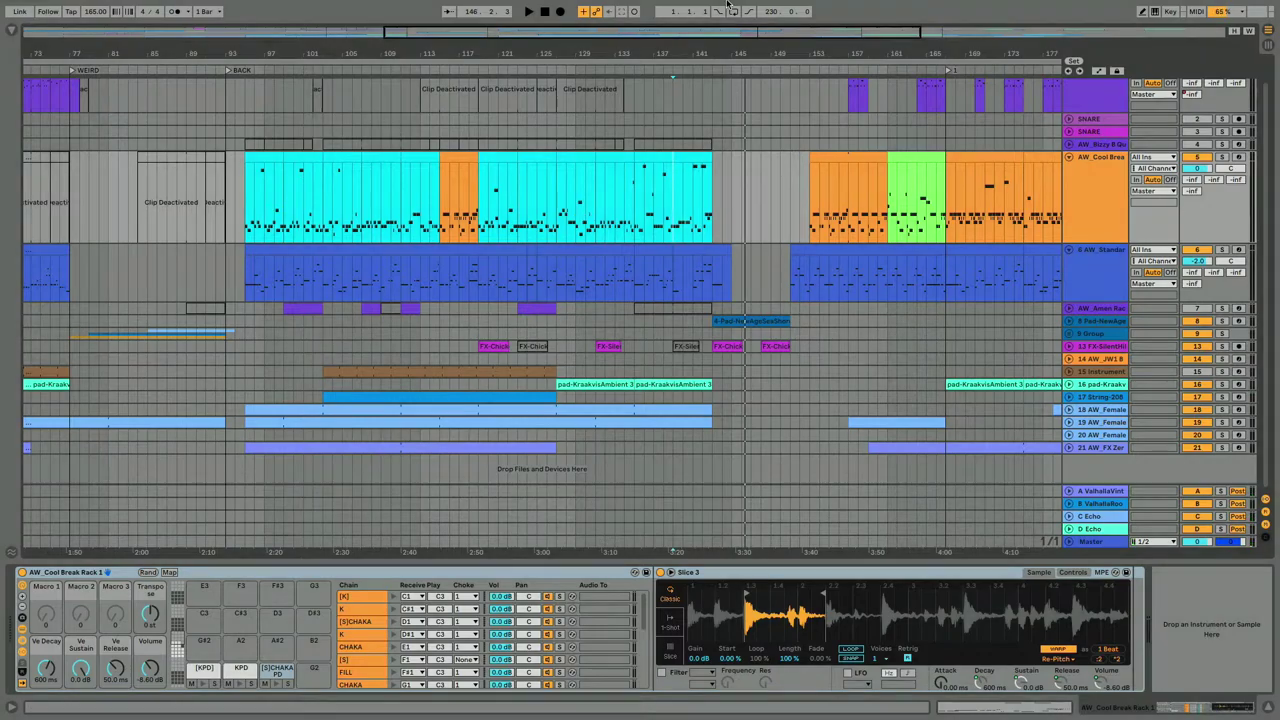
left_click_drag(780, 56, 780, 20)
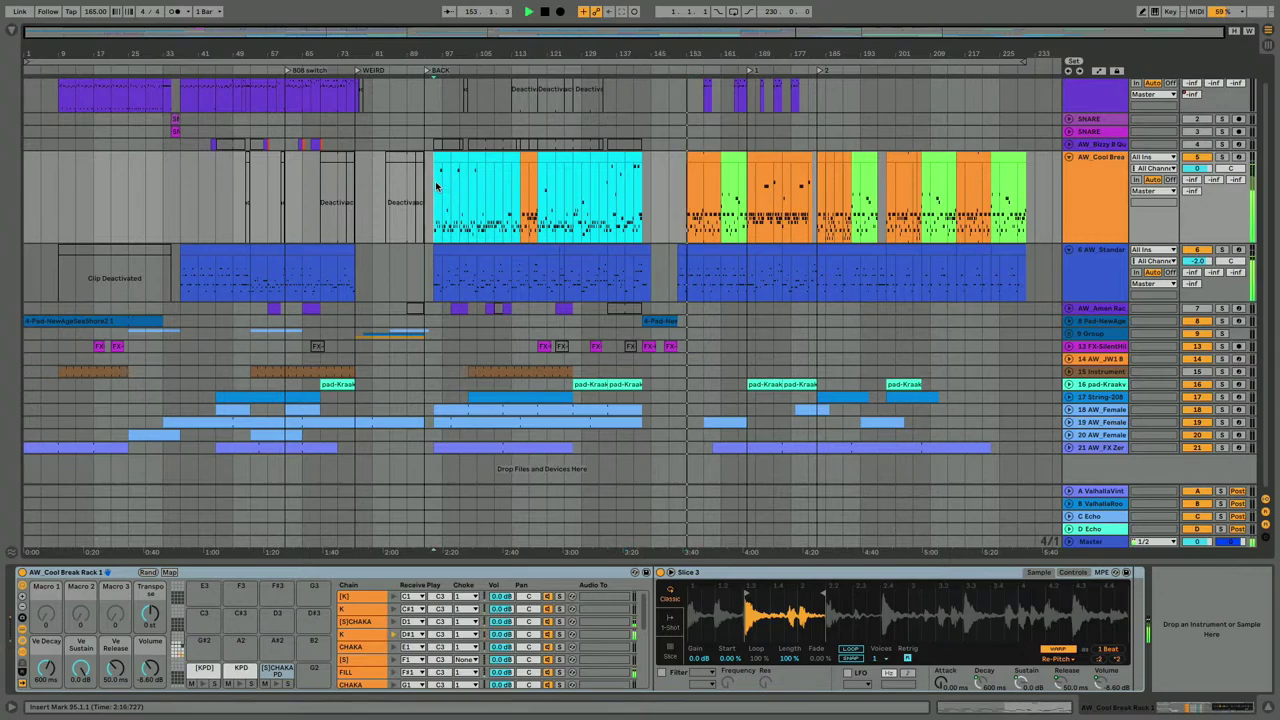
left_click_drag(451, 185, 657, 224)
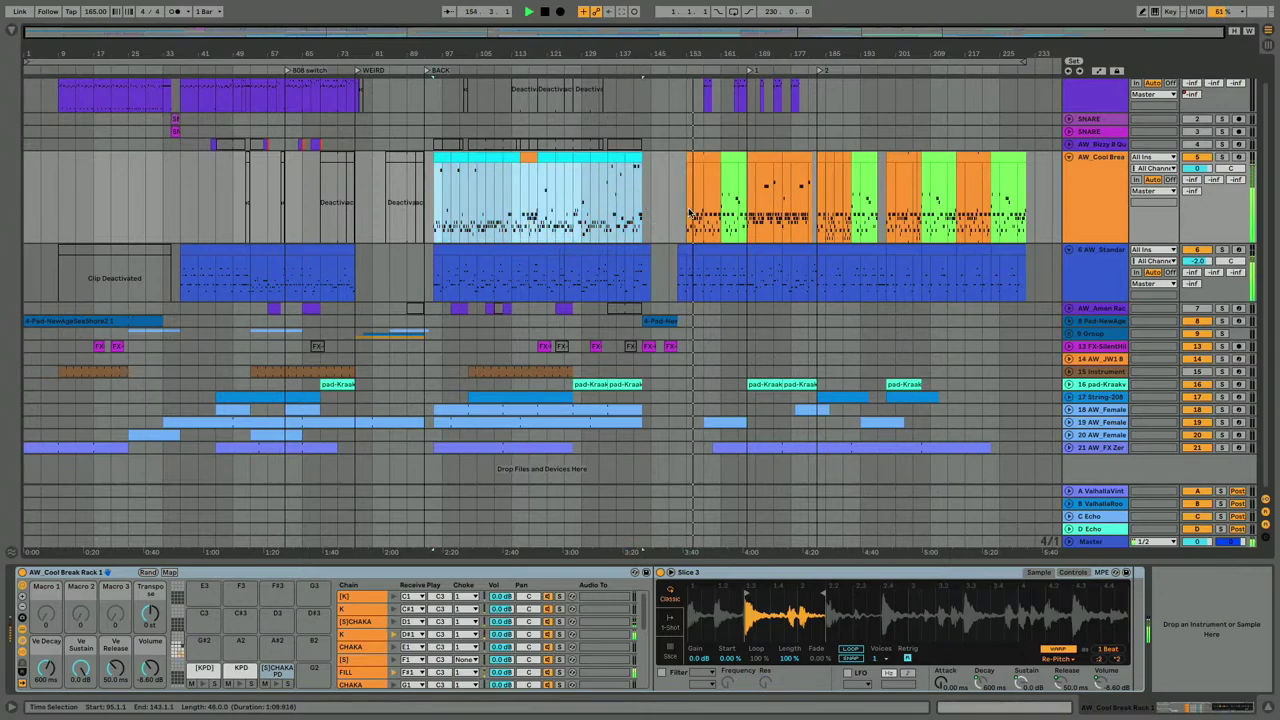
left_click(688, 212)
key("ctrl+v")
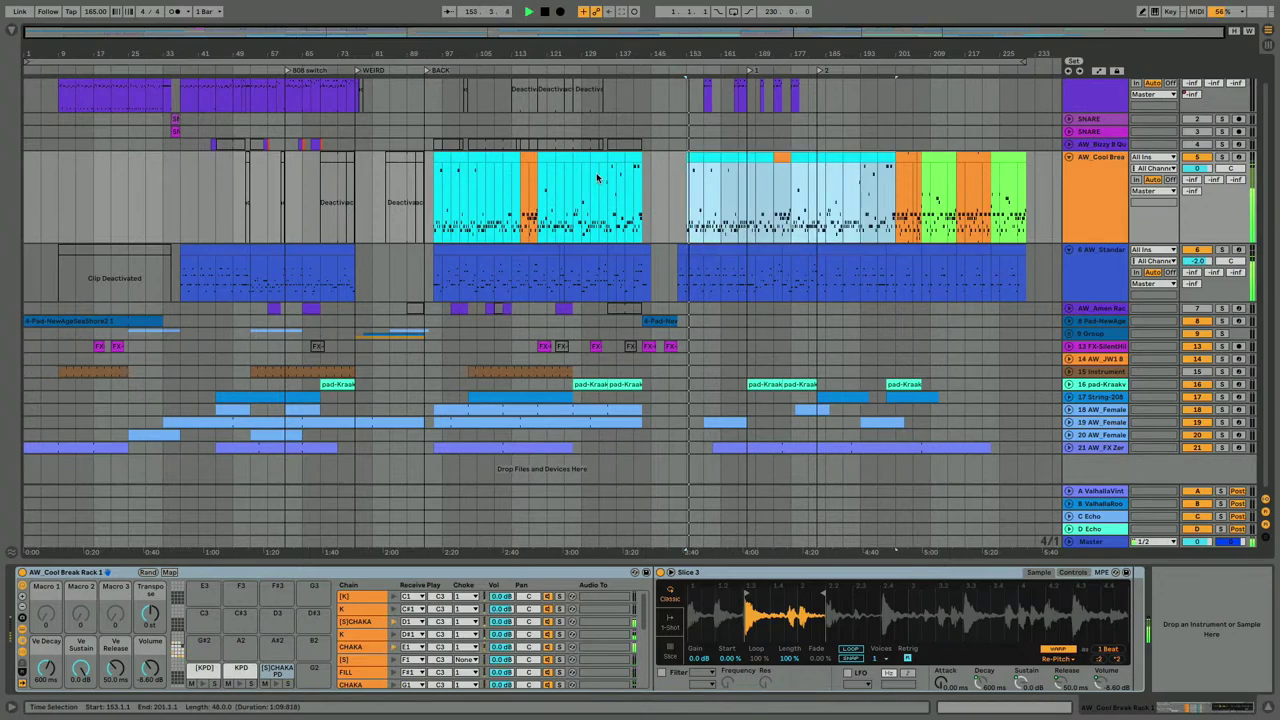
Open the first pasted break clip at bar 153 and change its KPD note at 6.3.3 to K.
double_click(694, 158)
scroll(466, 229, "left", 1)
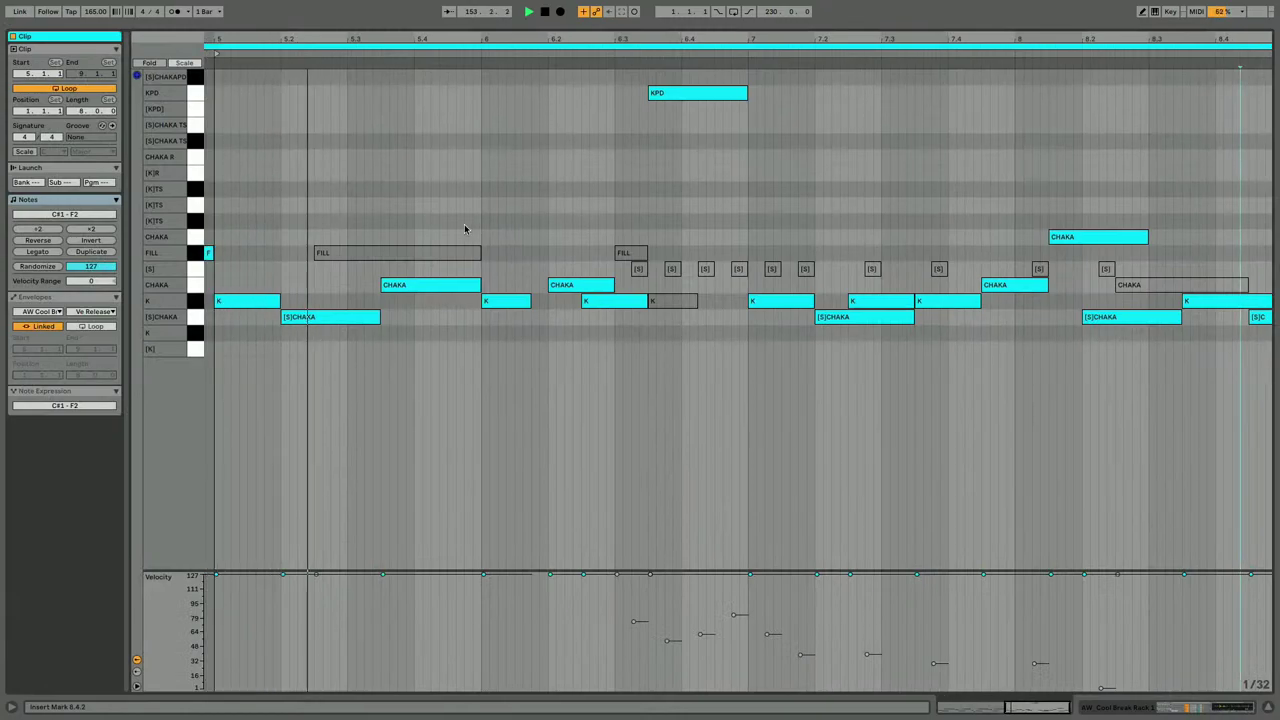
scroll(473, 308, "right", 1)
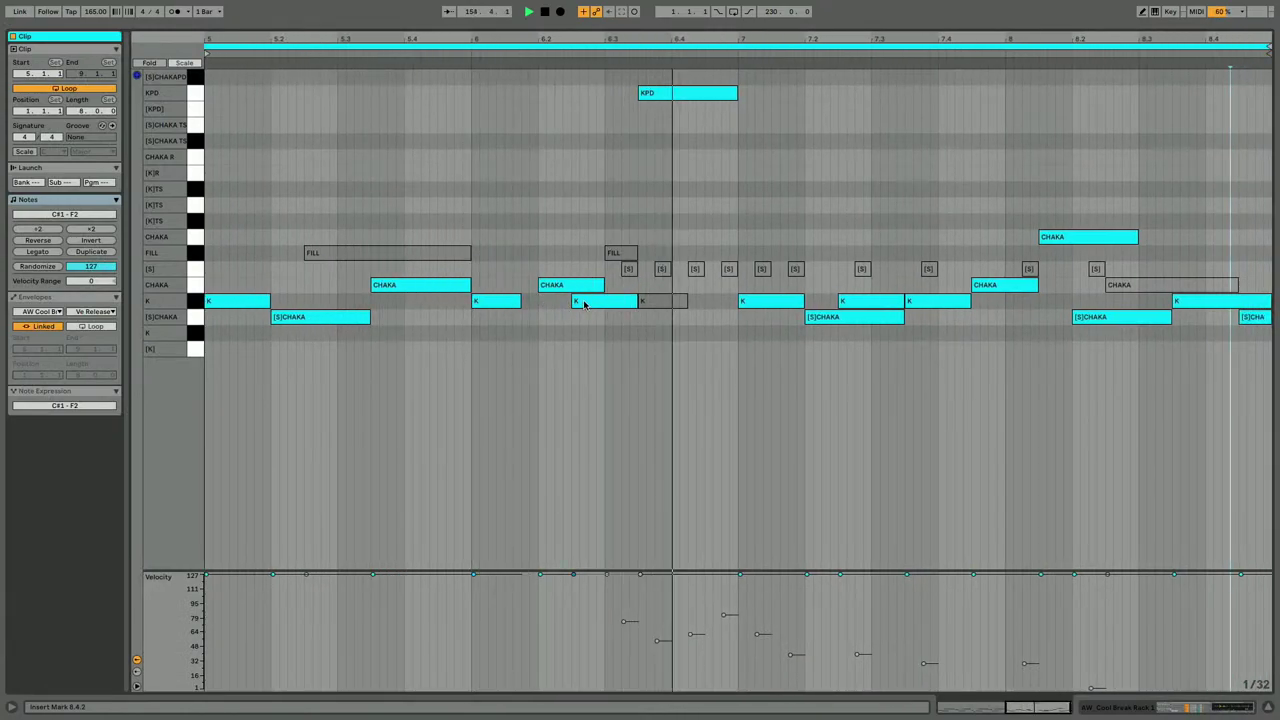
left_click(671, 92)
key("shift+Down")
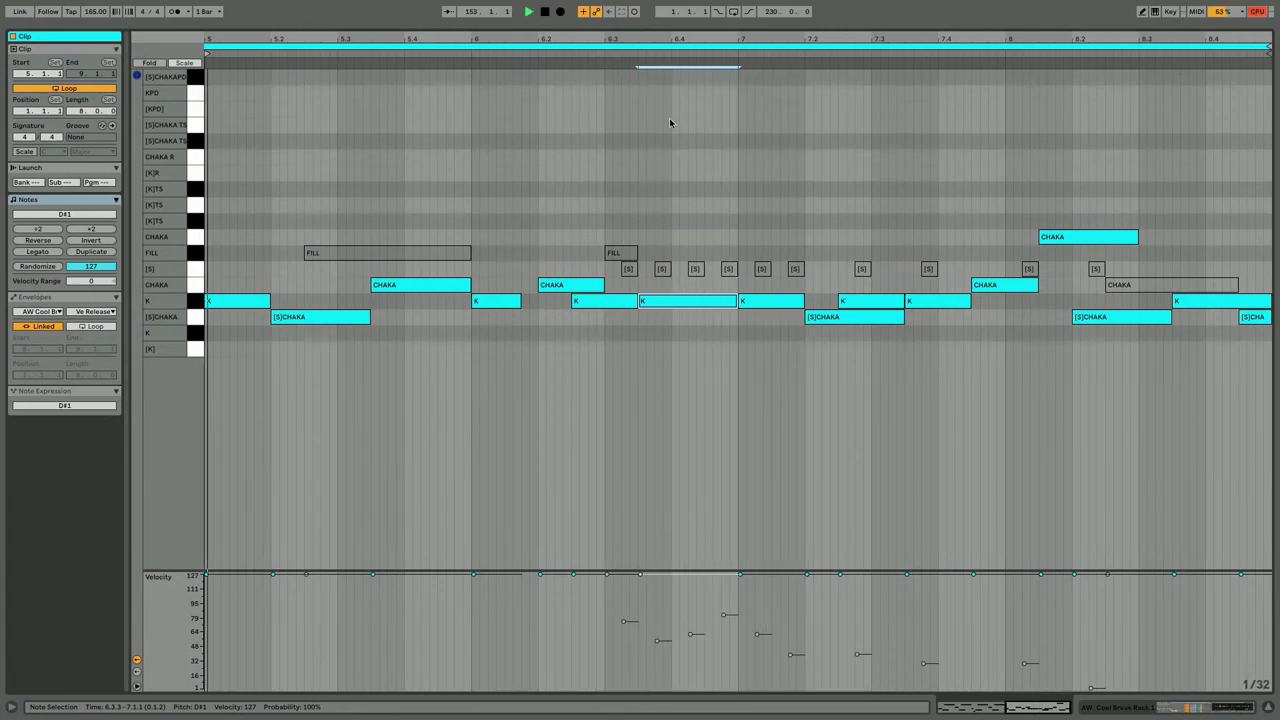
Shorten the K note at 6.3.3, duplicate it to 6.4.3, and shorten the copy so it stops before 7.1.1.
key("shift+Left")
key("shift+Left")
key("shift+Left")
key("shift+Left")
key("super+d")
key("shift+Left")
key("shift+Left")
key("shift+Left")
key("shift+Left")
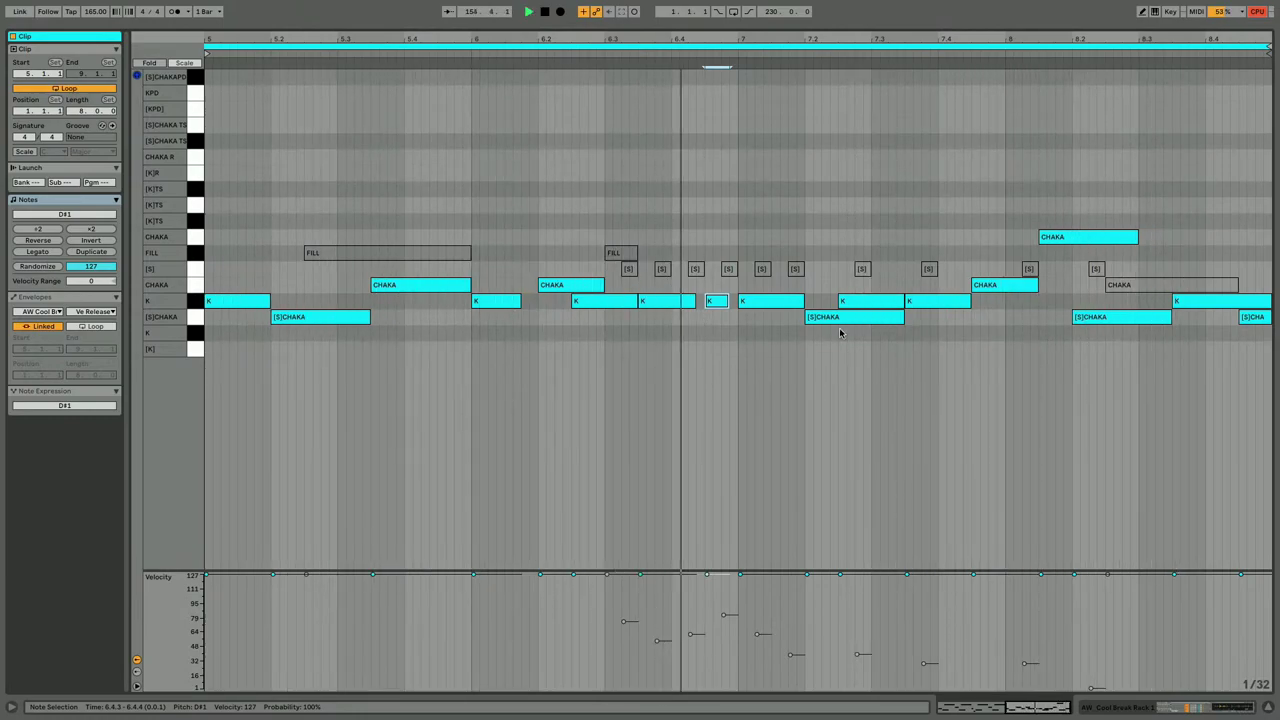
Try moving the K note at 7.3.3 to 7.3.1 and nearby 1/32 positions, and return it to 7.3.3.
left_click(920, 303)
key("Left")
key("Left")
key("Left")
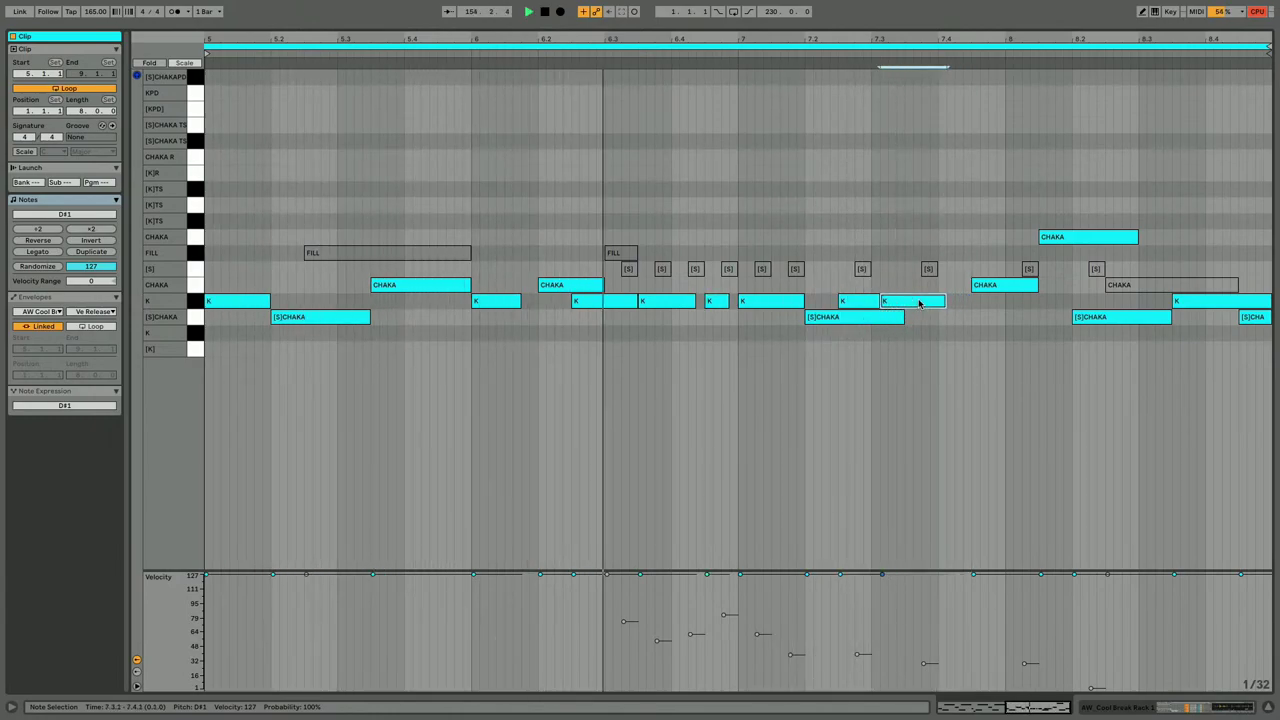
key("Left")
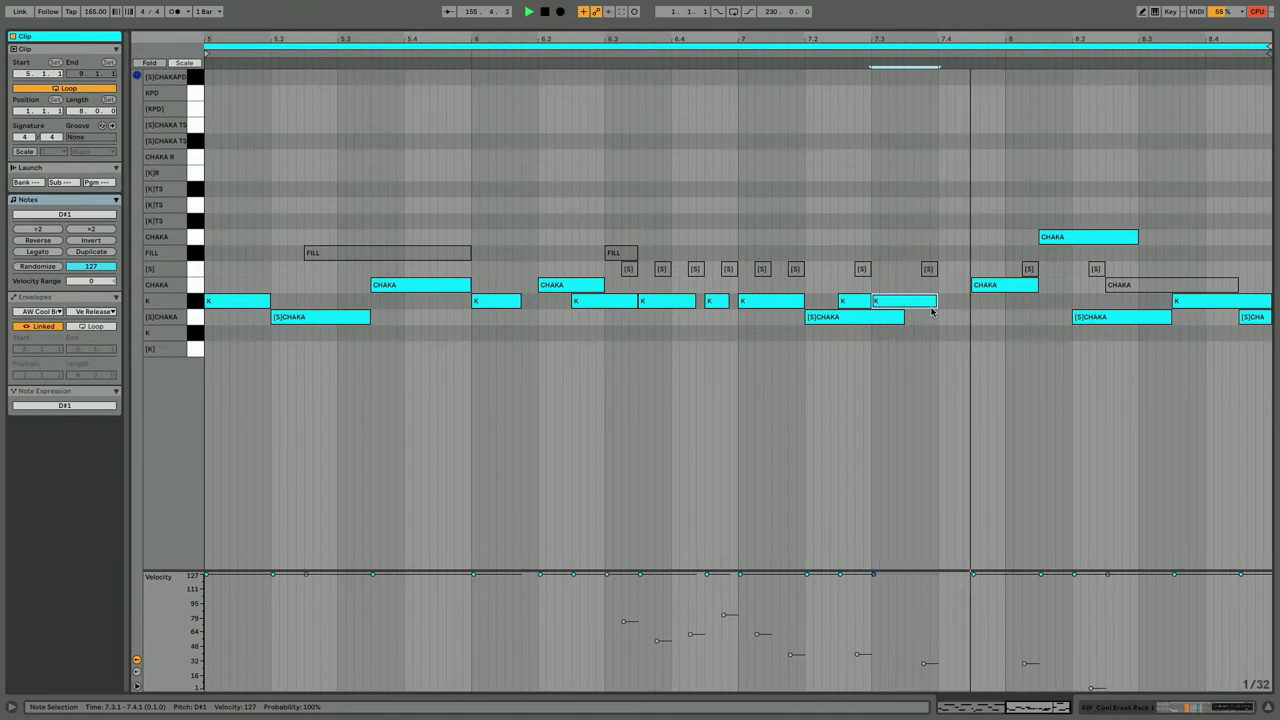
key("Right")
key("Right")
key("Right")
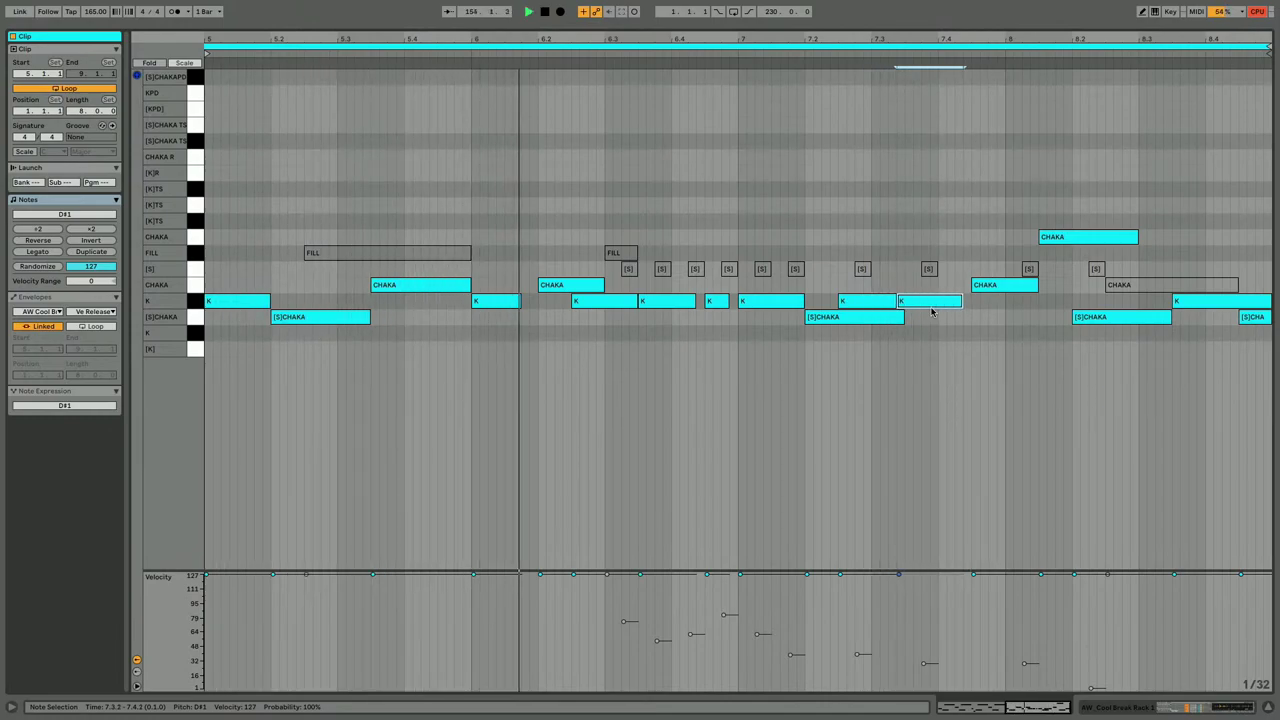
key("Left")
key("Right")
key("Right")
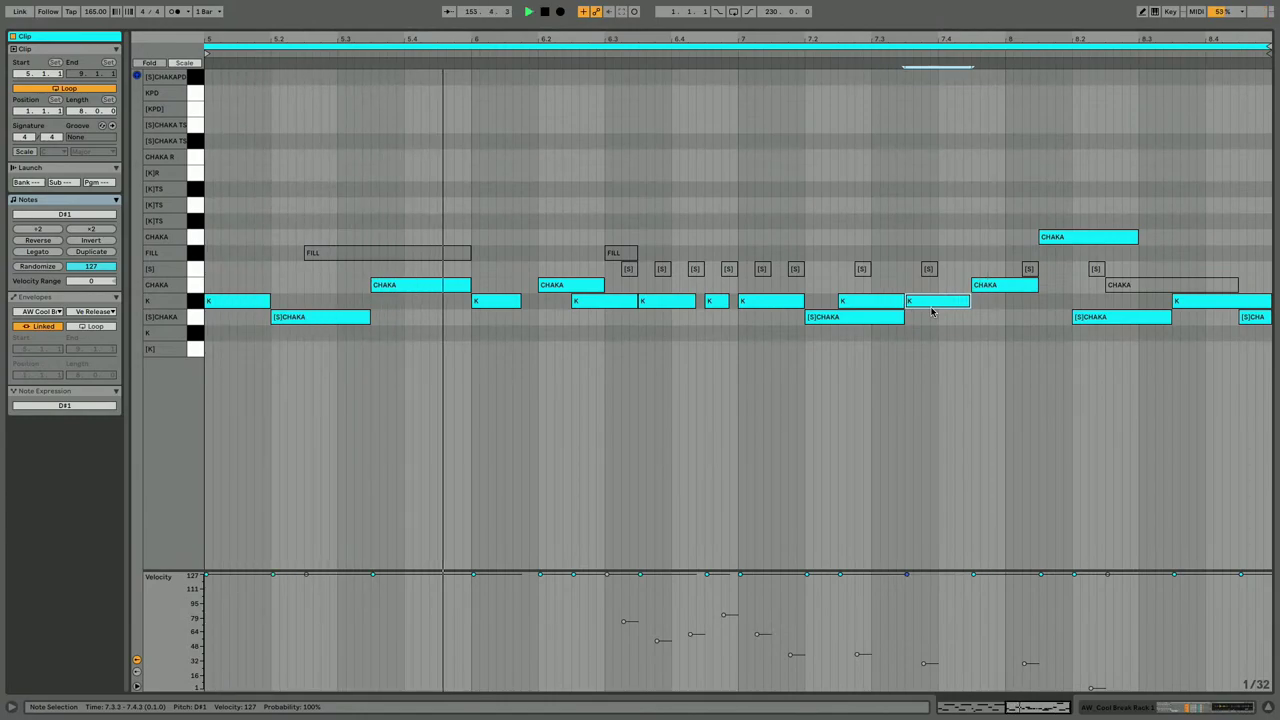
Try shortening the K note at 7.3.3 by four 1/32 steps, and undo the change.
key("shift+Left")
key("shift+Left")
key("shift+Left")
key("shift+Left")
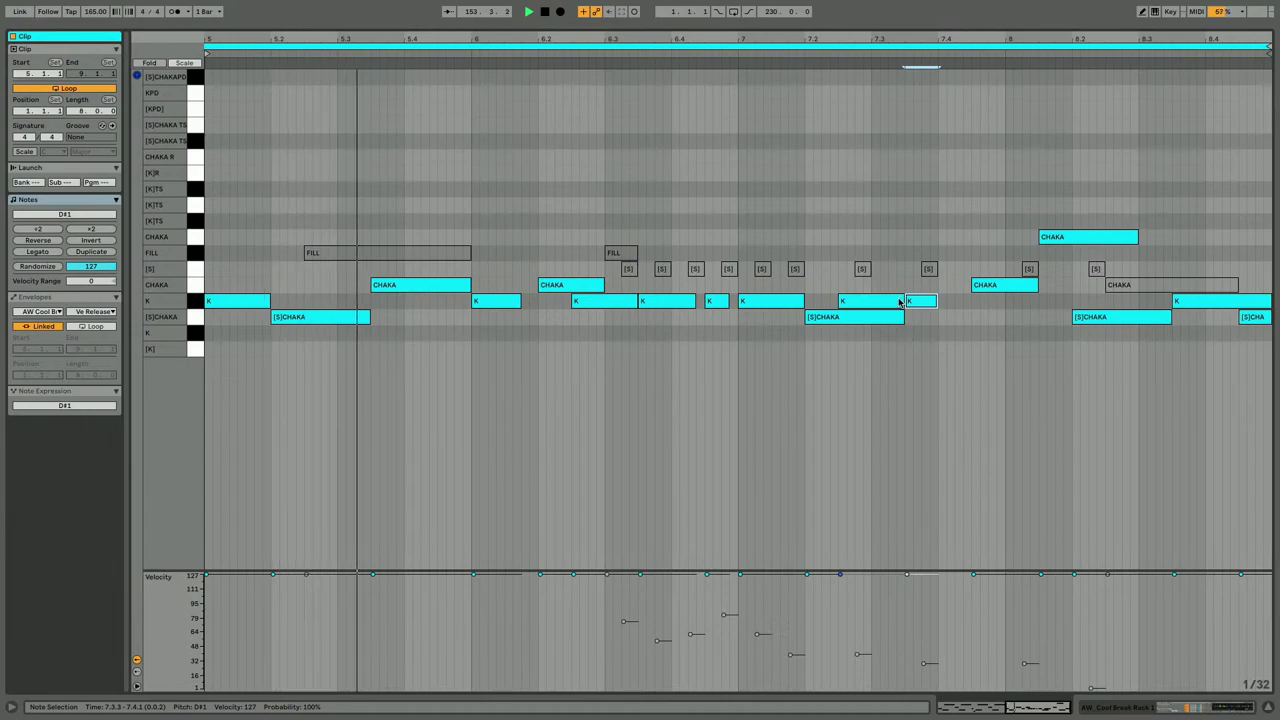
left_click(894, 304)
key("ctrl+z")
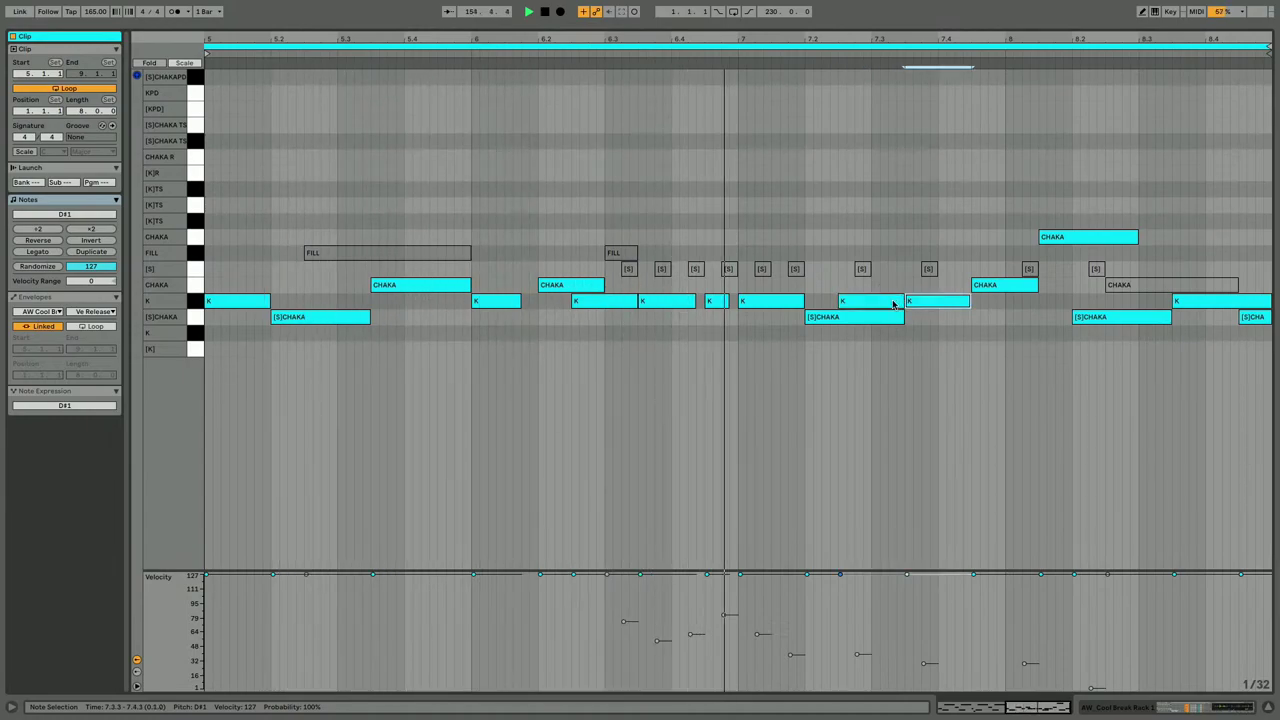
Move the K note from 7.3.3 to 7.3.1.
key("Left")
key("Left")
key("Left")
key("Left")
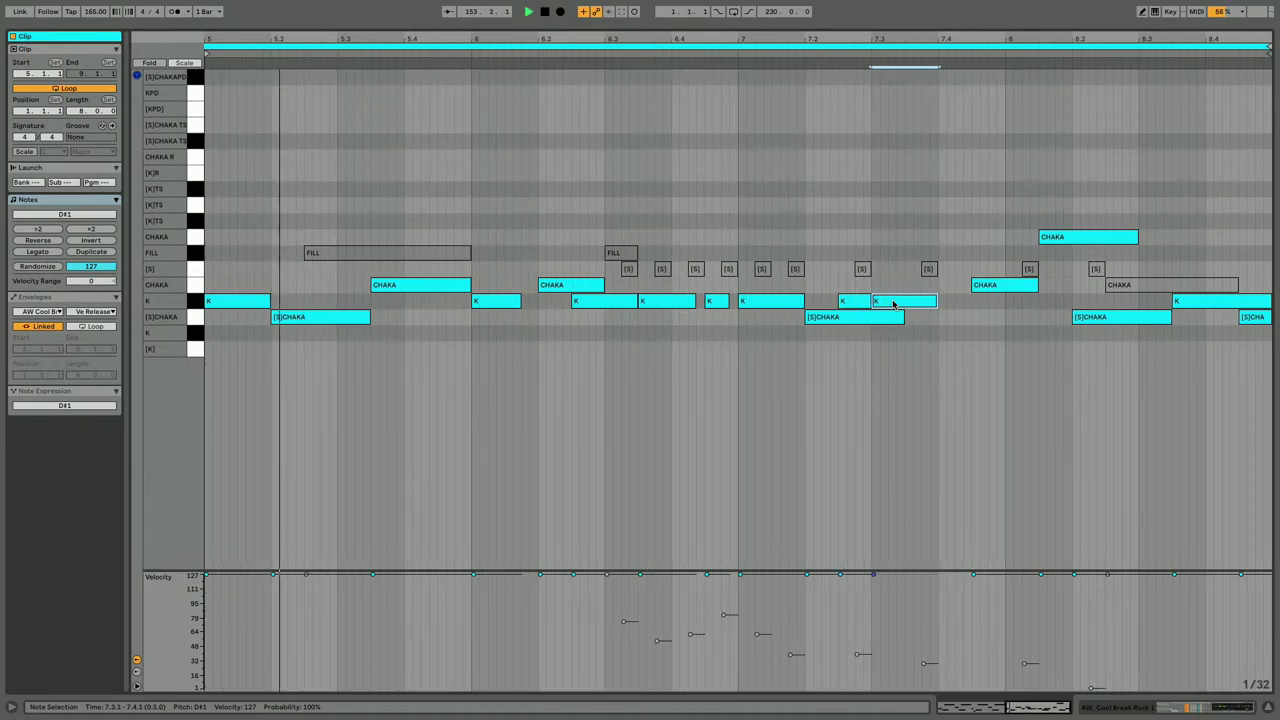
Delete the [S]CHAKA note at 7.2.1 and deactivate the K note at 7.2.3.
left_click(845, 313)
key("Delete")
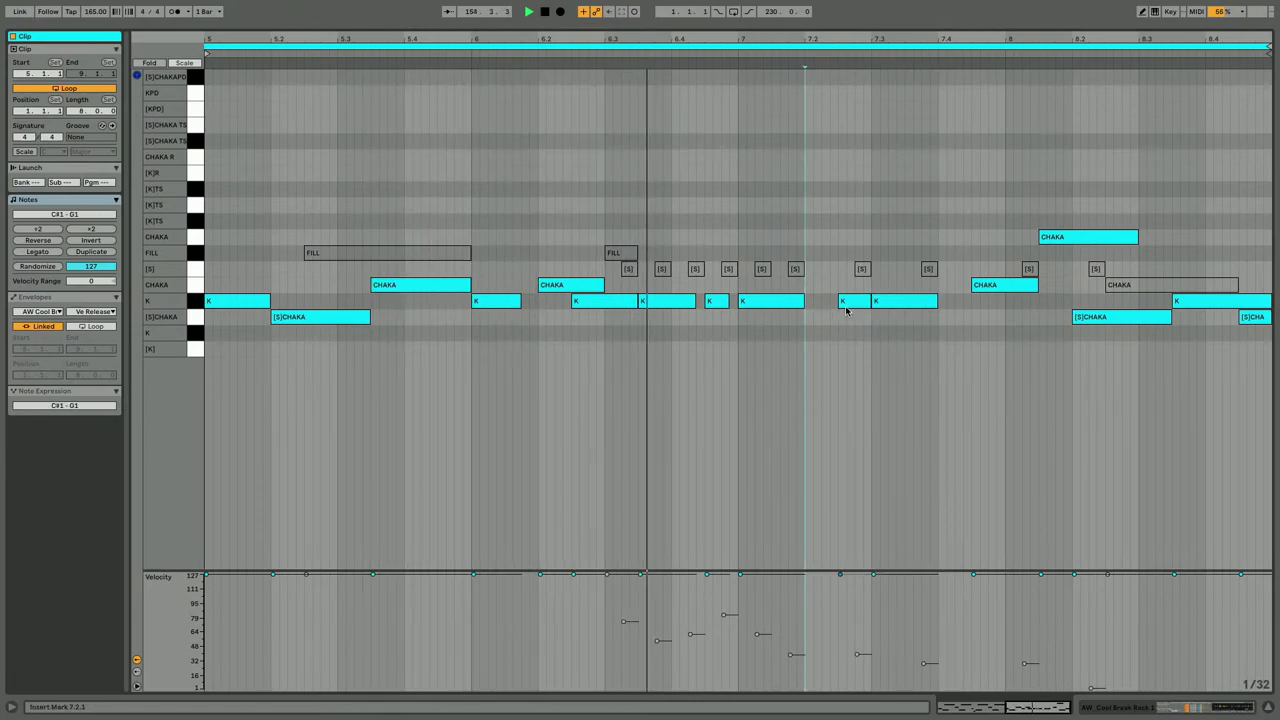
left_click(847, 307)
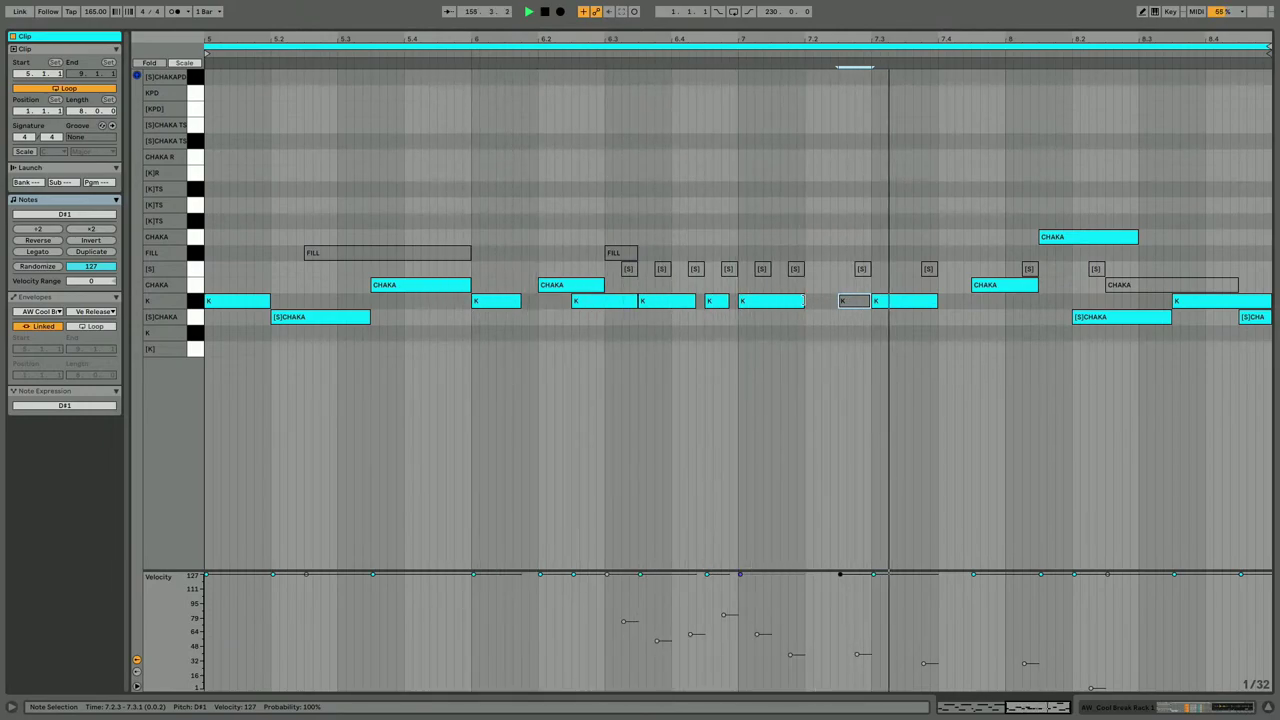
Try shortening the K note at 7.3.1 in 1/32 steps, and return it to one beat in length.
left_click(890, 301)
key("shift+Left")
key("shift+Left")
key("shift+Left")
key("shift+Left")
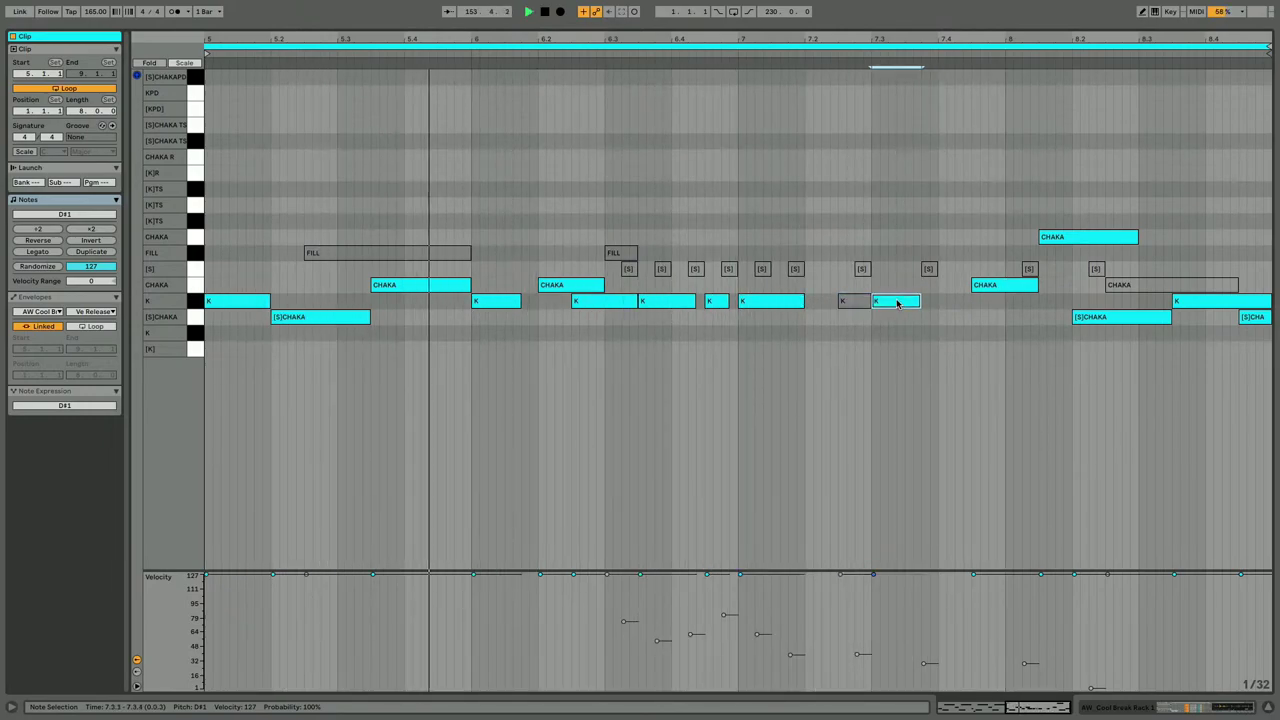
key("shift+Right")
key("shift+Right")
key("shift+Right")
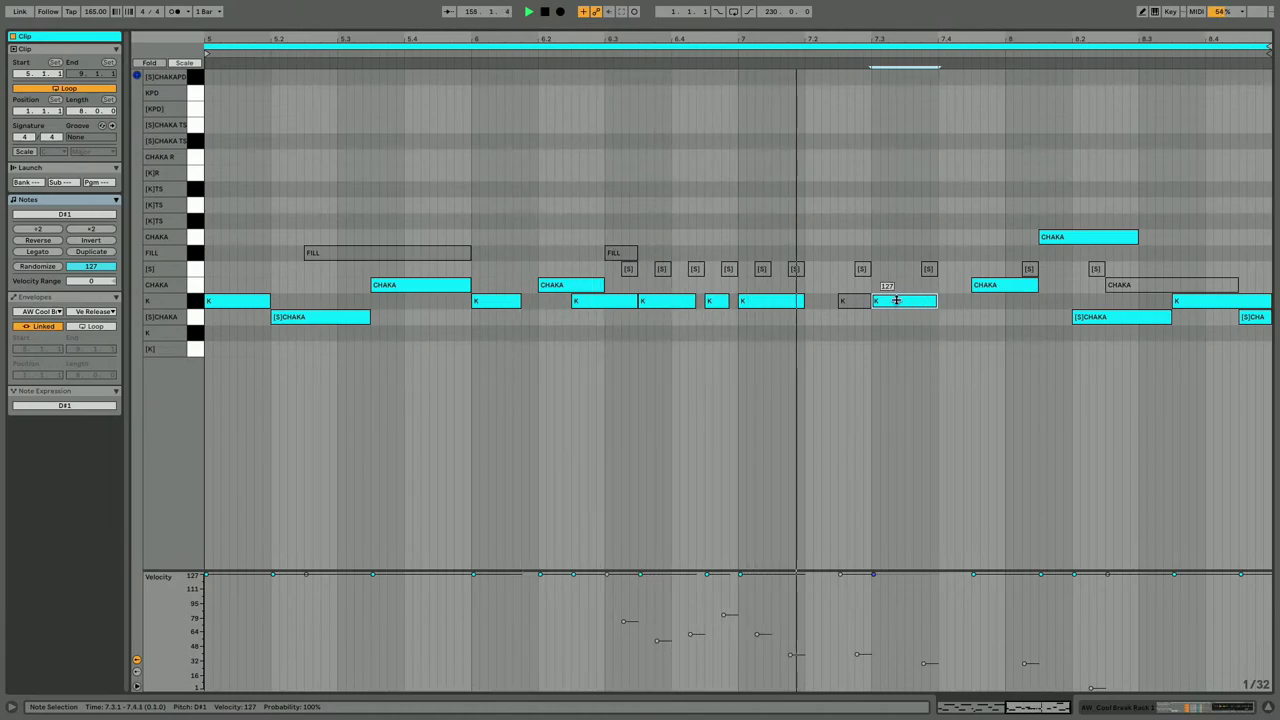
Duplicate the K note from 7.3.1 to 7.4.1, draw a run of 1/32 [S] notes from 7.4.1 to 8.1.1, and shorten the [S] note just before it.
key("ctrl+d")
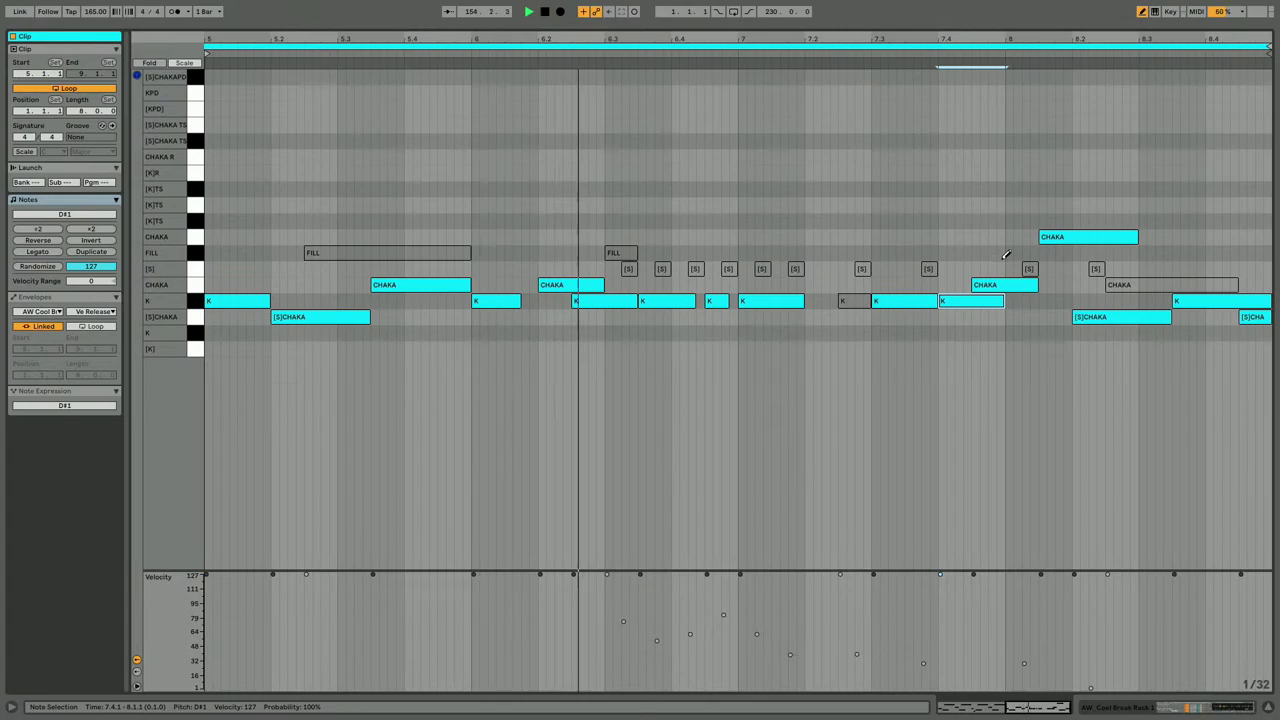
key("b")
left_click_drag(1002, 263, 940, 262)
left_click(934, 267)
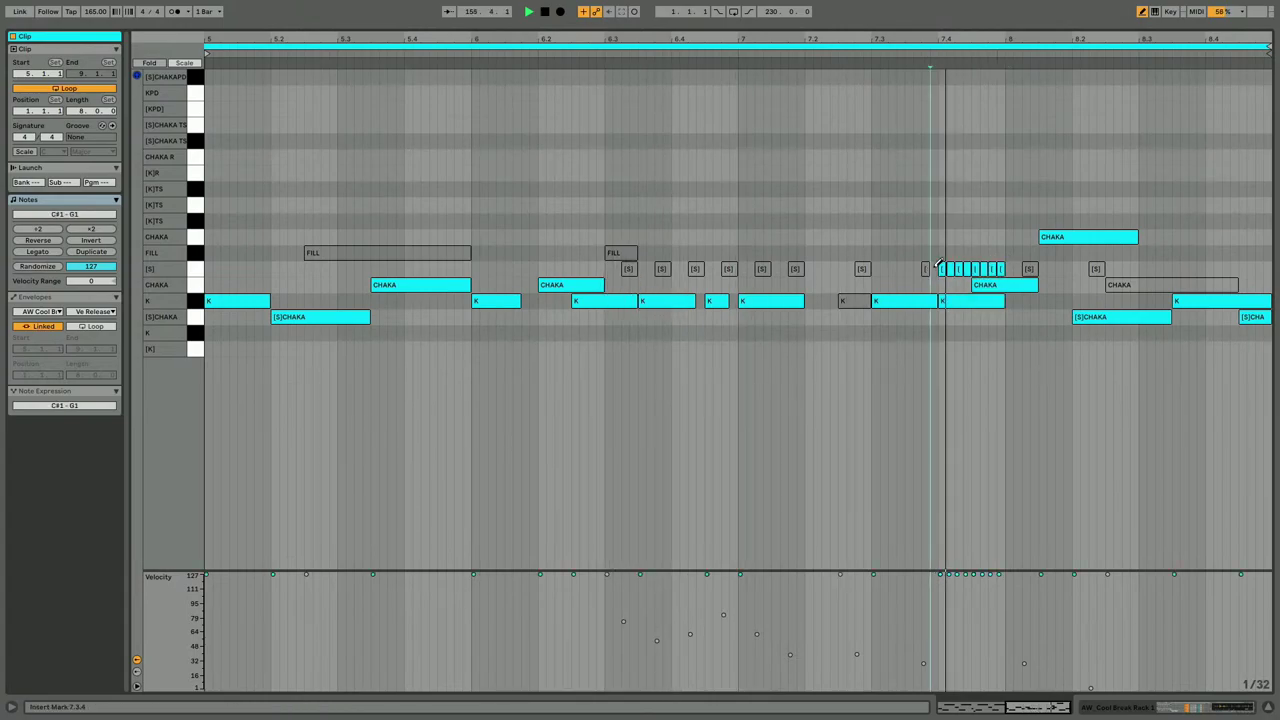
Draw a rising velocity ramp over the 1/32 [S] run in 7.4, and restore the K note at 7.4.1 to velocity 127.
key("ctrl+a")
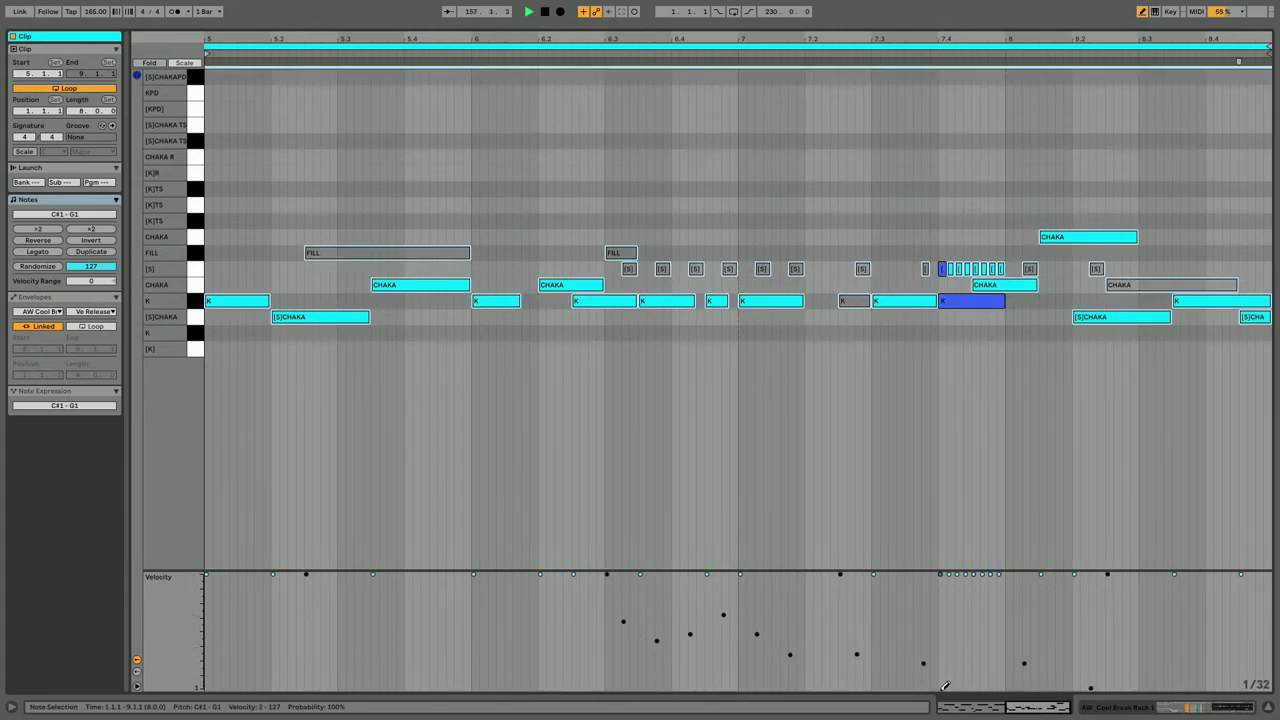
left_click_drag(967, 677, 1010, 600)
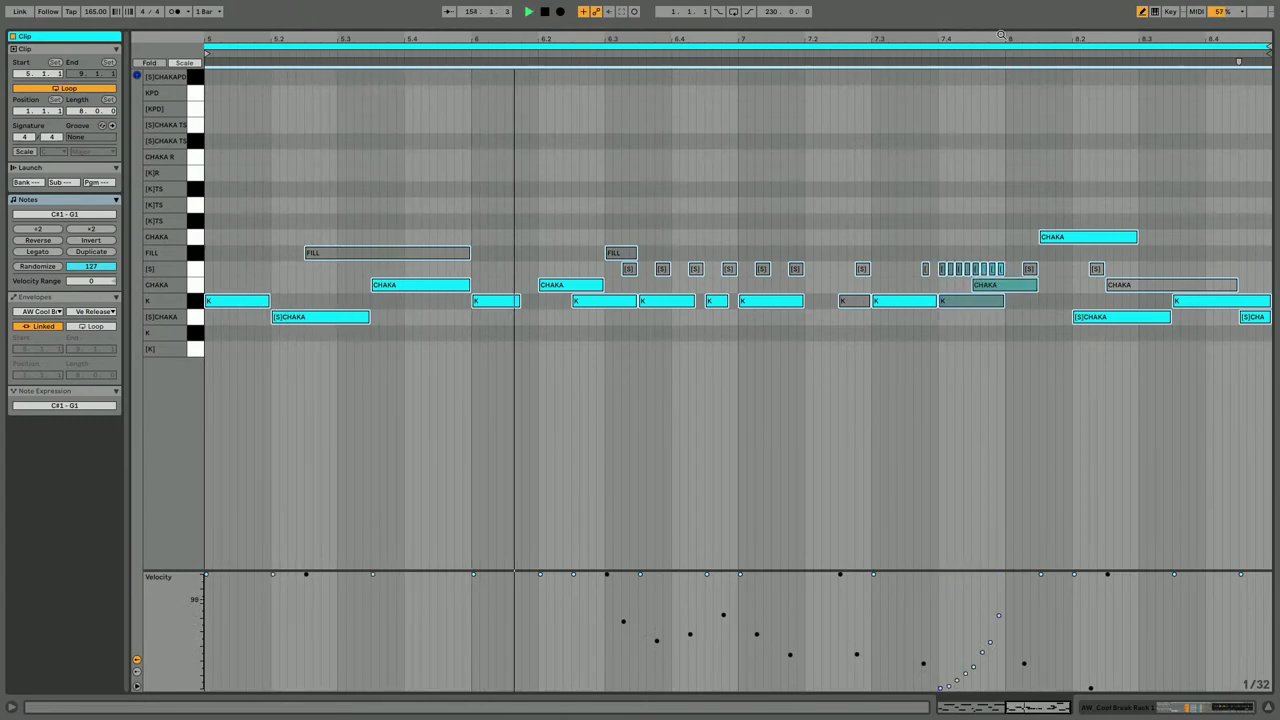
scroll(976, 193, "up", 3)
key("b")
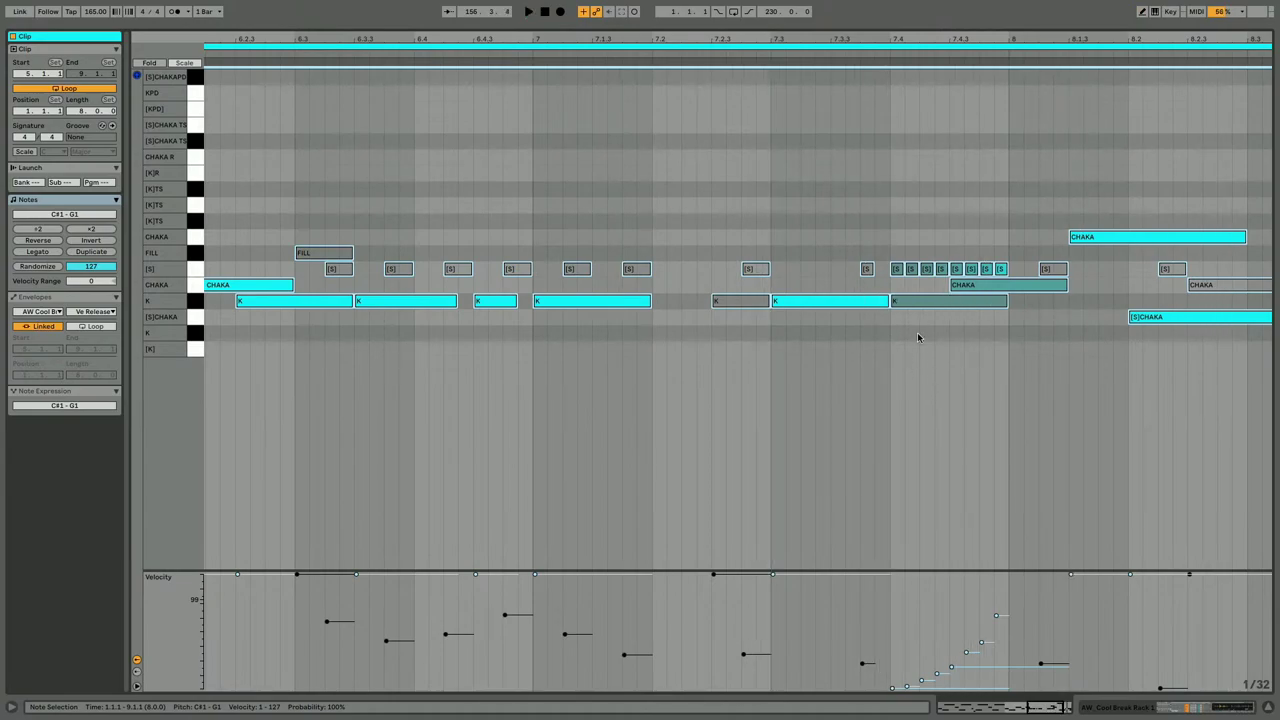
left_click(908, 302)
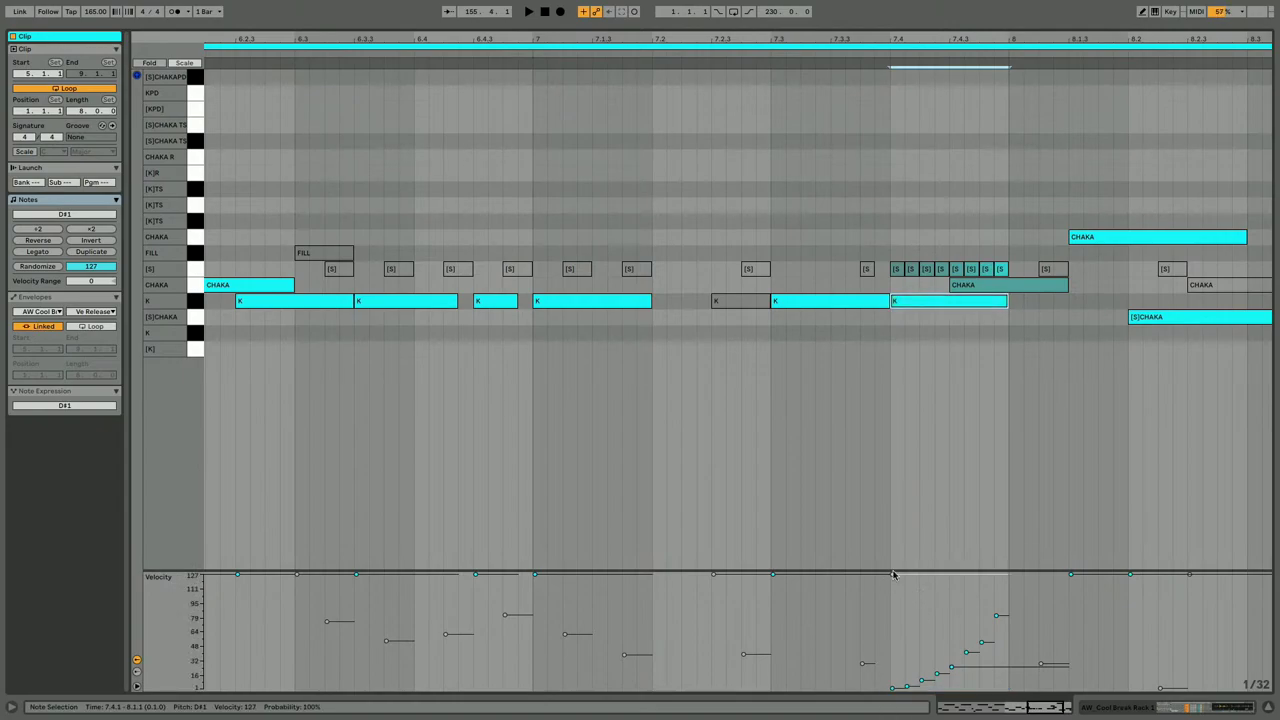
Shorten the [S]CHAKA note at 5.2.1 to 0.0.3 and the CHAKA note at 5.3.3 by three 1/32 steps.
left_click_drag(925, 35, 1115, 60)
scroll(995, 256, "right", 2)
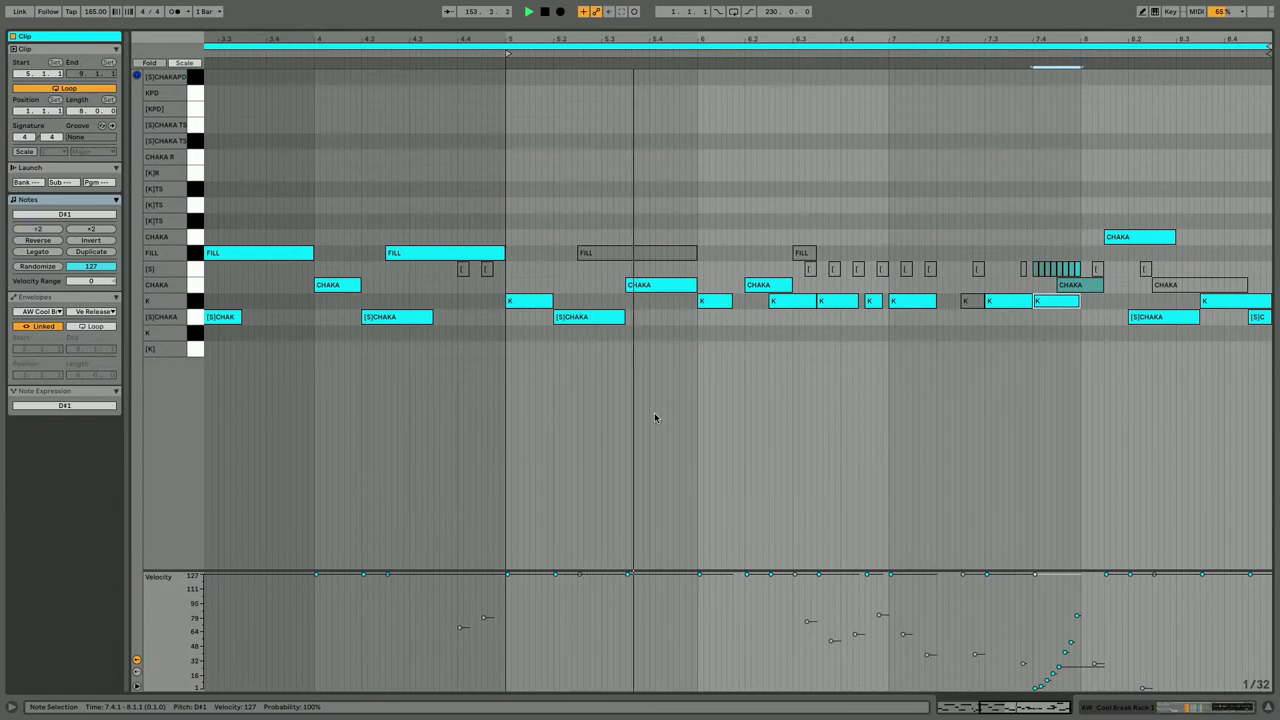
left_click(579, 320)
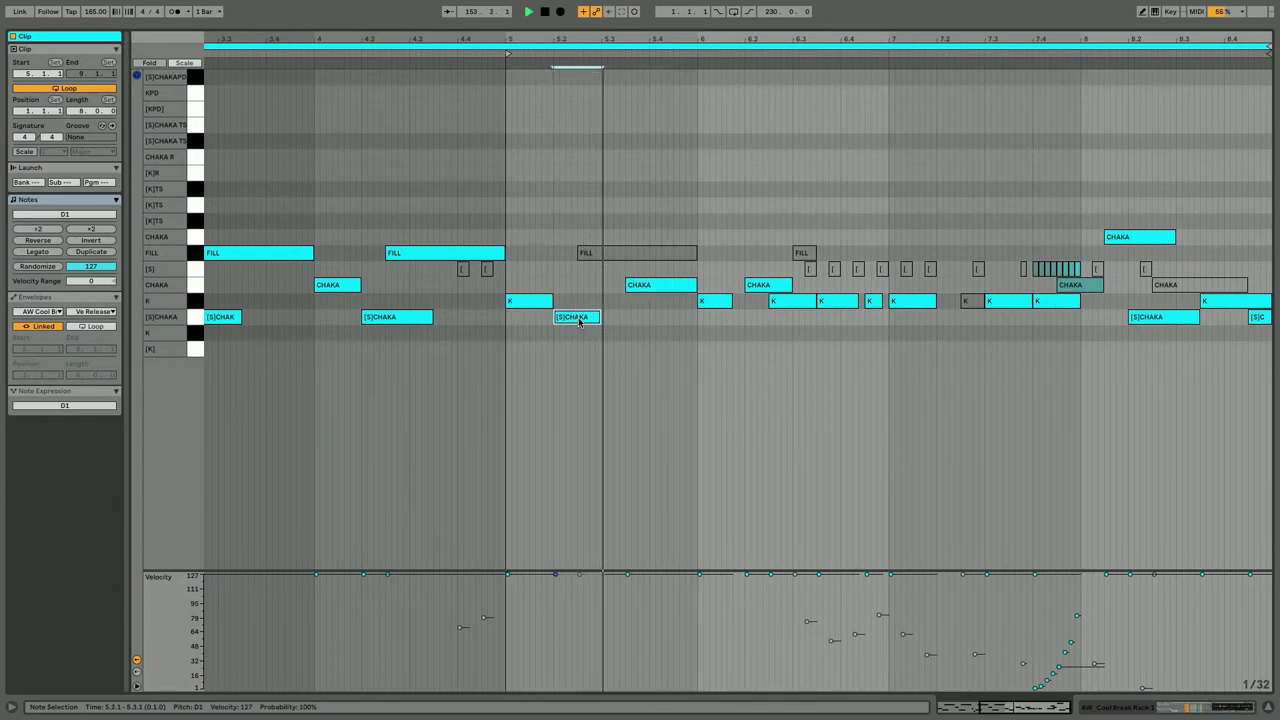
key("shift+Left")
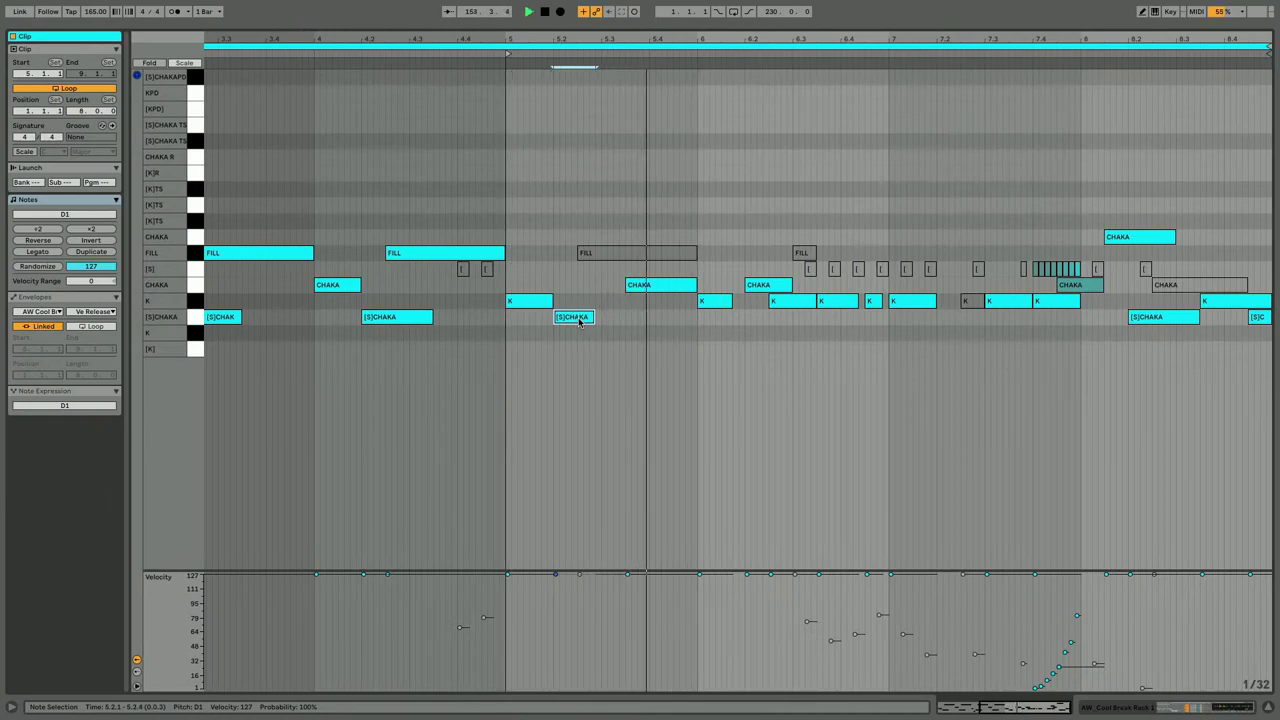
key("shift+Left")
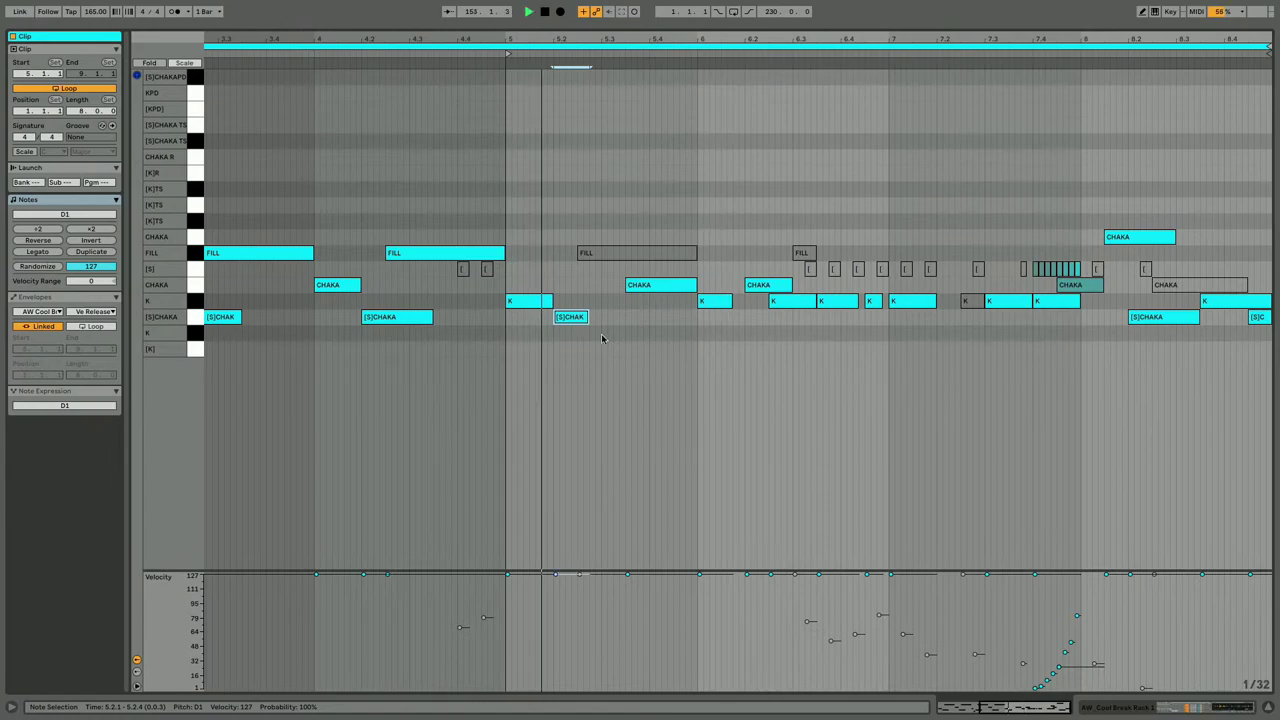
left_click(662, 287)
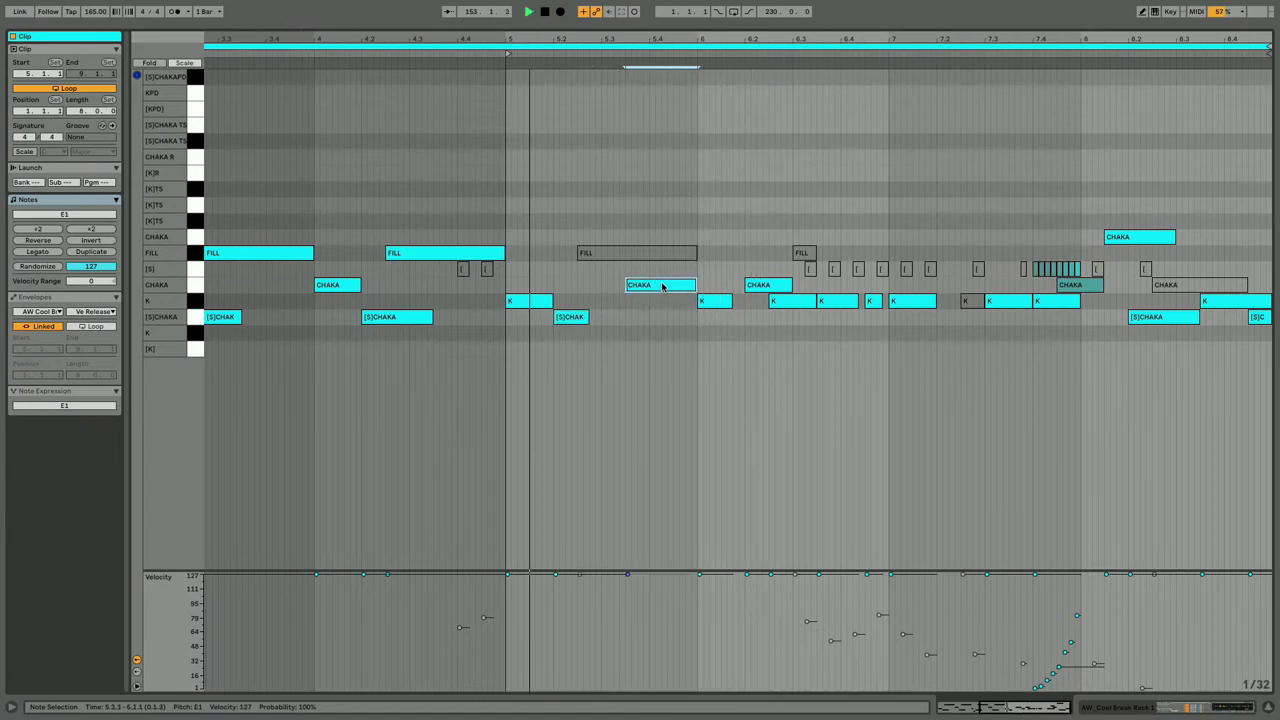
key("shift+Left")
key("shift+Left")
key("shift+Left")
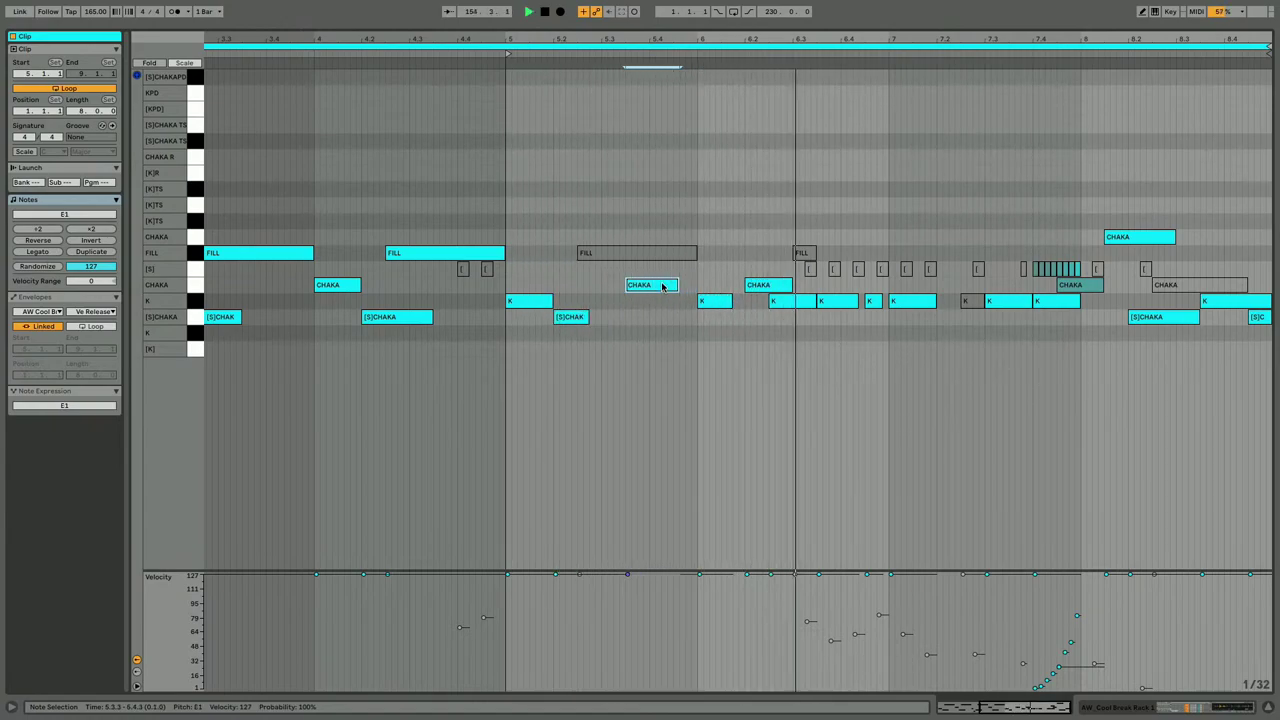
Shorten the K note at 6.1.1 by three 1/32 steps and duplicate it twice in succession.
left_click(711, 305)
key("shift+Left")
key("shift+Left")
key("shift+Left")
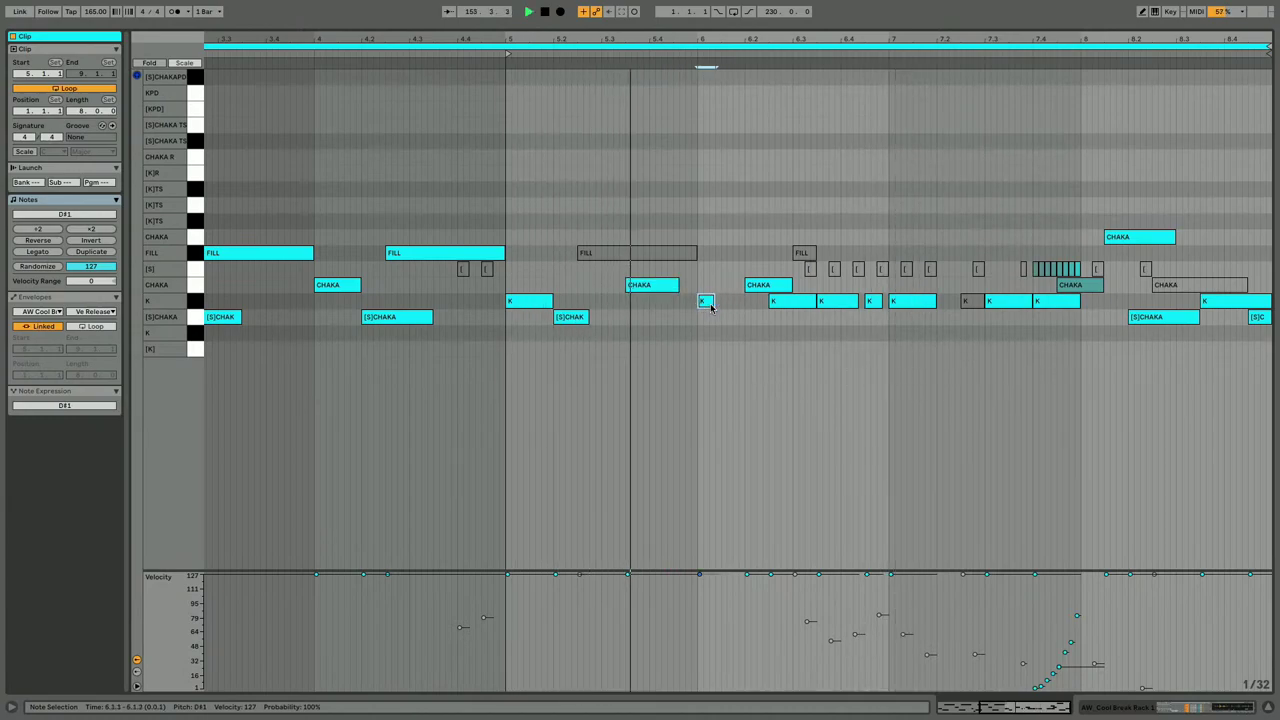
key("ctrl+d")
key("ctrl+d")
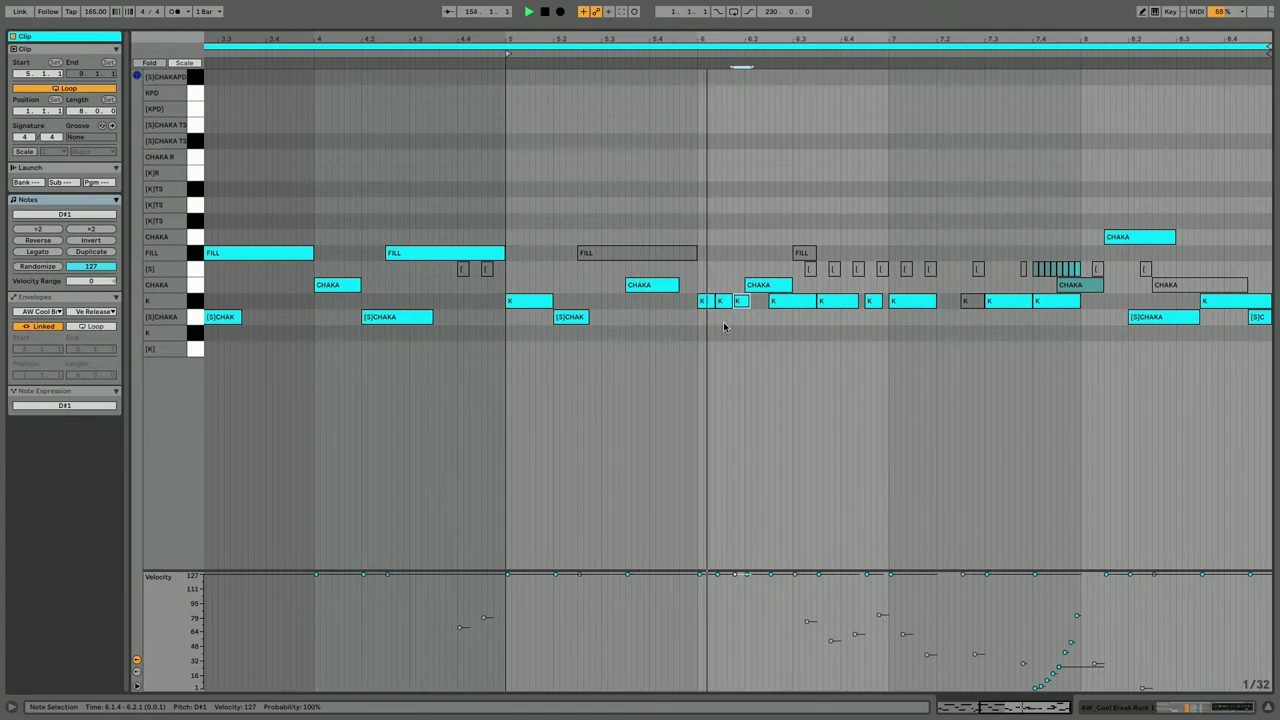
Redraw the three K notes from 6.1.1 as triplets on a 1/8T grid with falling velocities.
left_click_drag(722, 30, 702, 250)
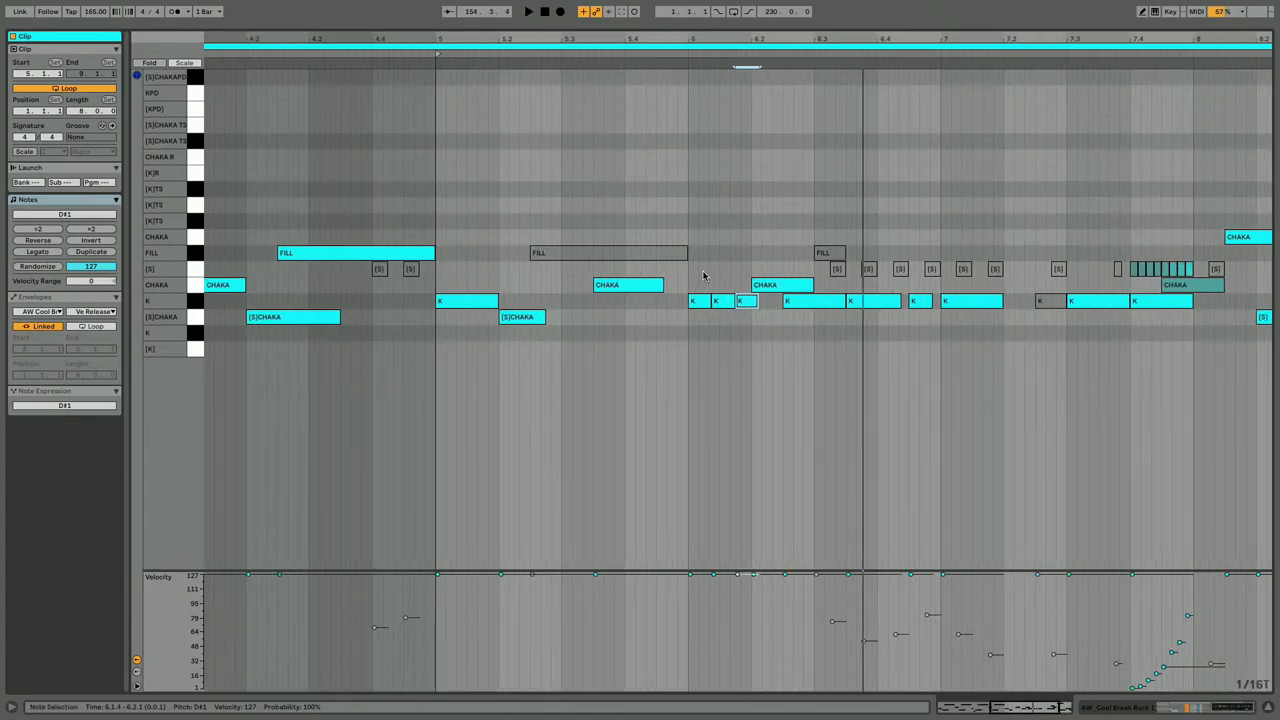
left_click(700, 300)
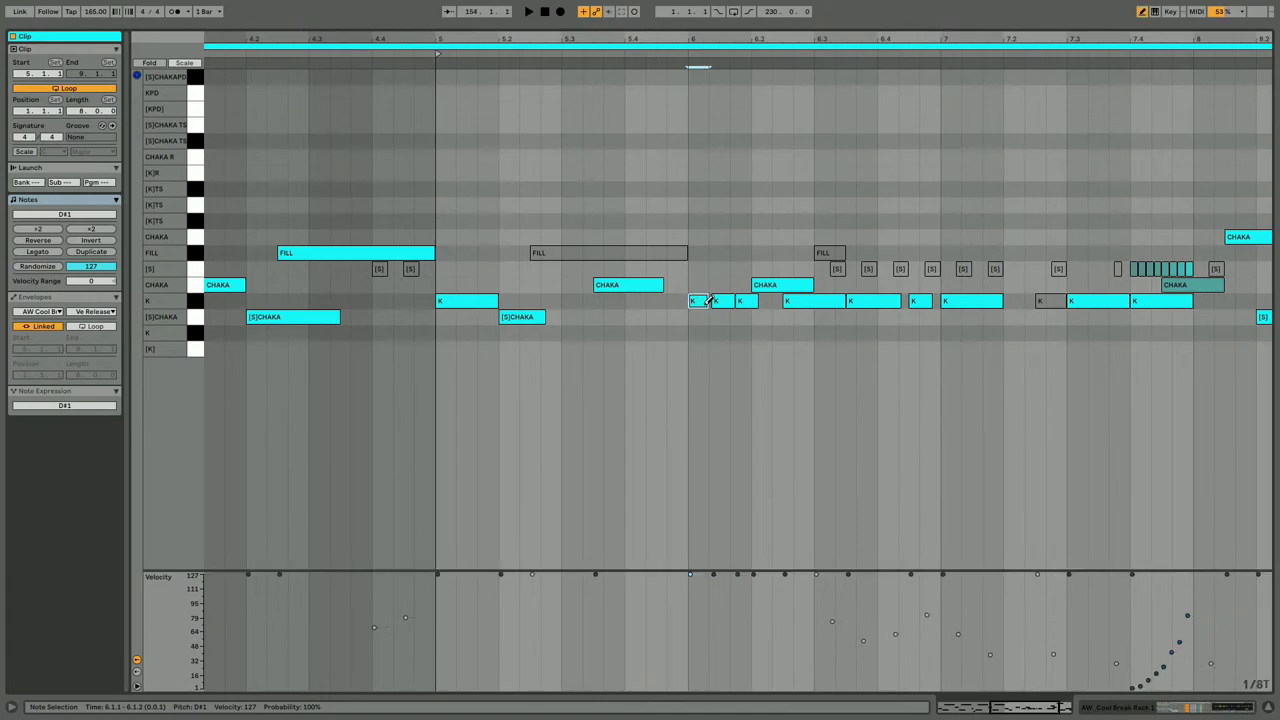
key("space")
mouse_move(692, 669)
left_mouse_down()
mouse_move(731, 622)
mouse_move(738, 638)
mouse_move(714, 634)
mouse_move(714, 606)
mouse_move(737, 657)
left_mouse_up()
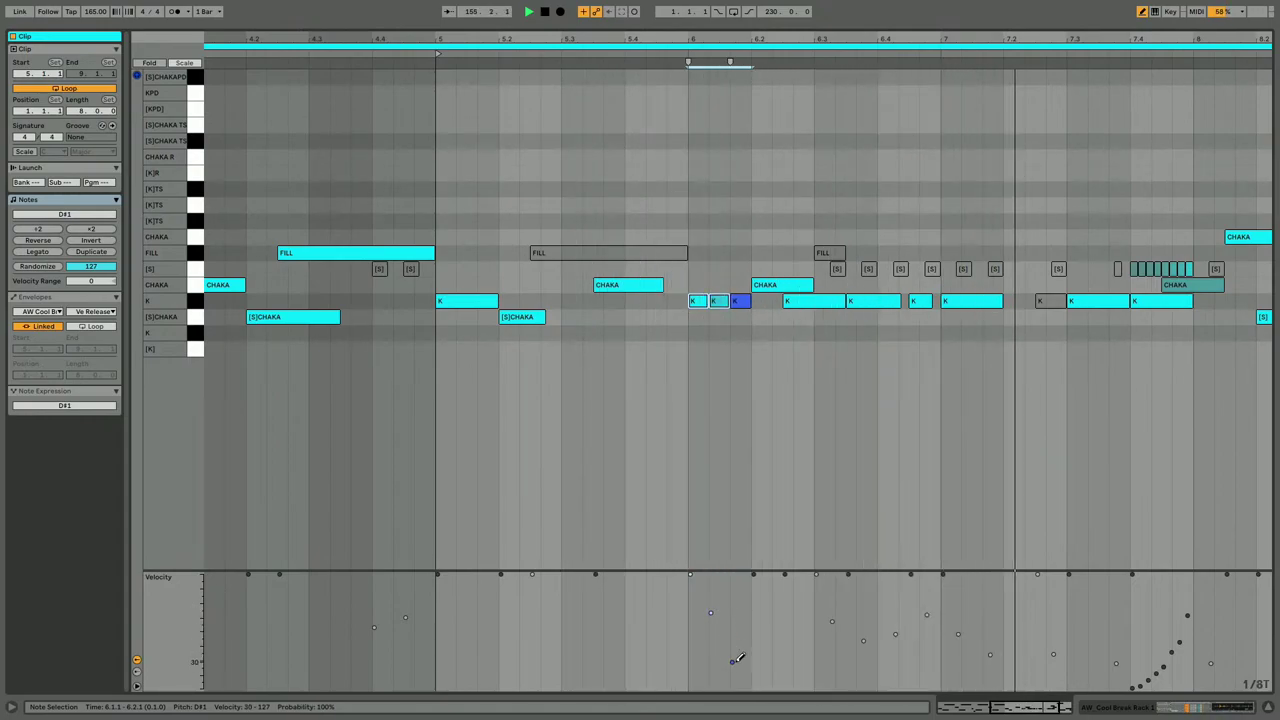
Replace the CHAKA note at 6.2.1 with three 1/8T notes, velocities falling from 127 to 21, and deactivate the K note at 6.2.3.
left_click(760, 286)
left_click_drag(760, 286, 802, 296)
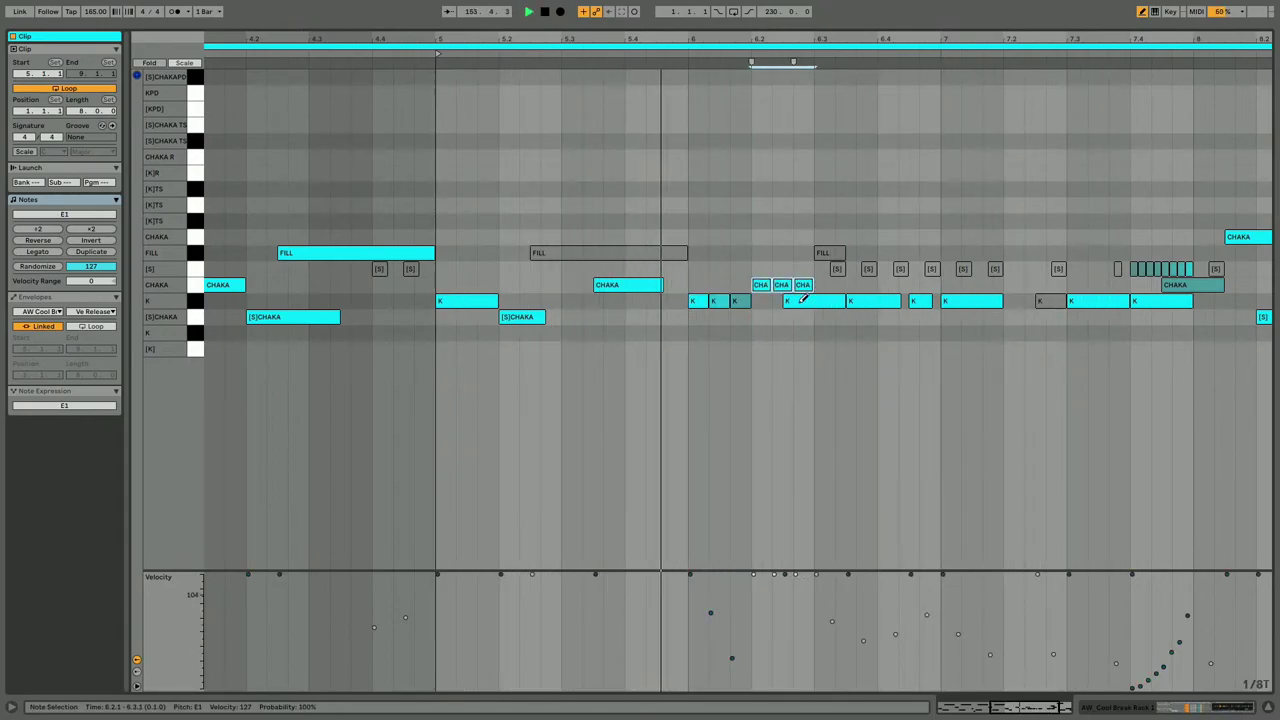
mouse_move(774, 574)
left_mouse_down()
mouse_move(775, 620)
mouse_move(806, 625)
mouse_move(815, 670)
left_mouse_up()
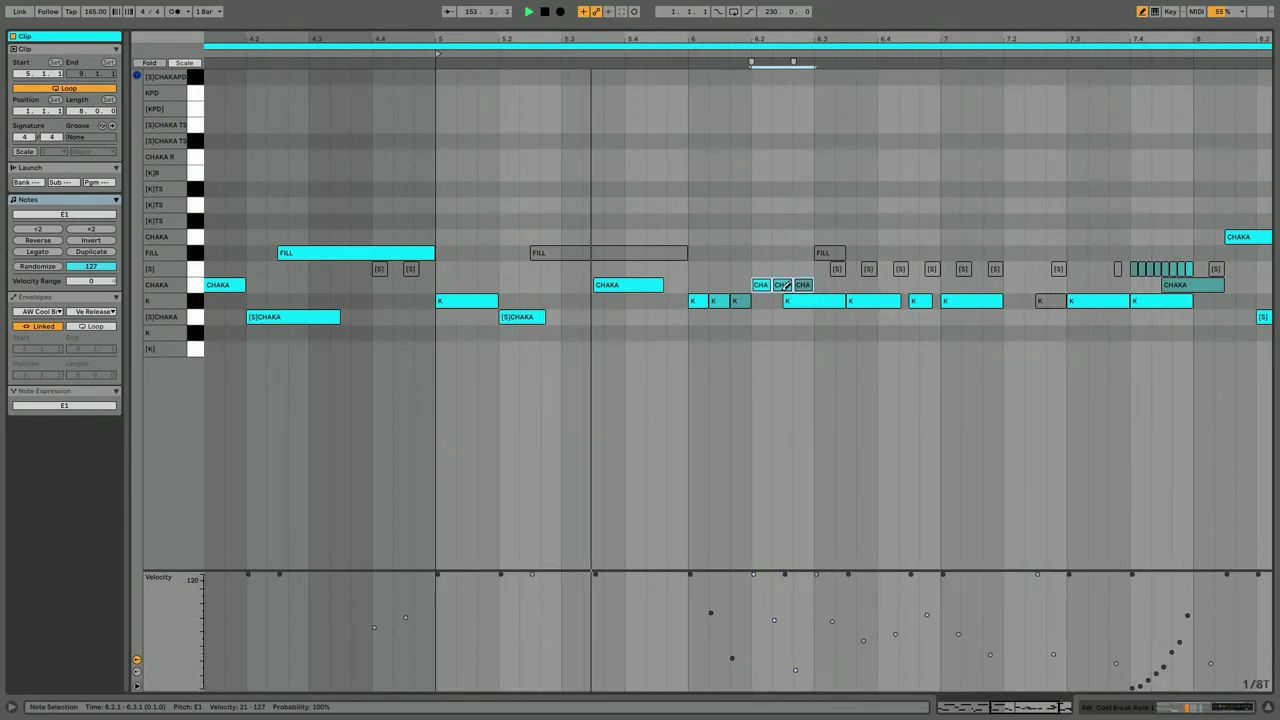
key("b")
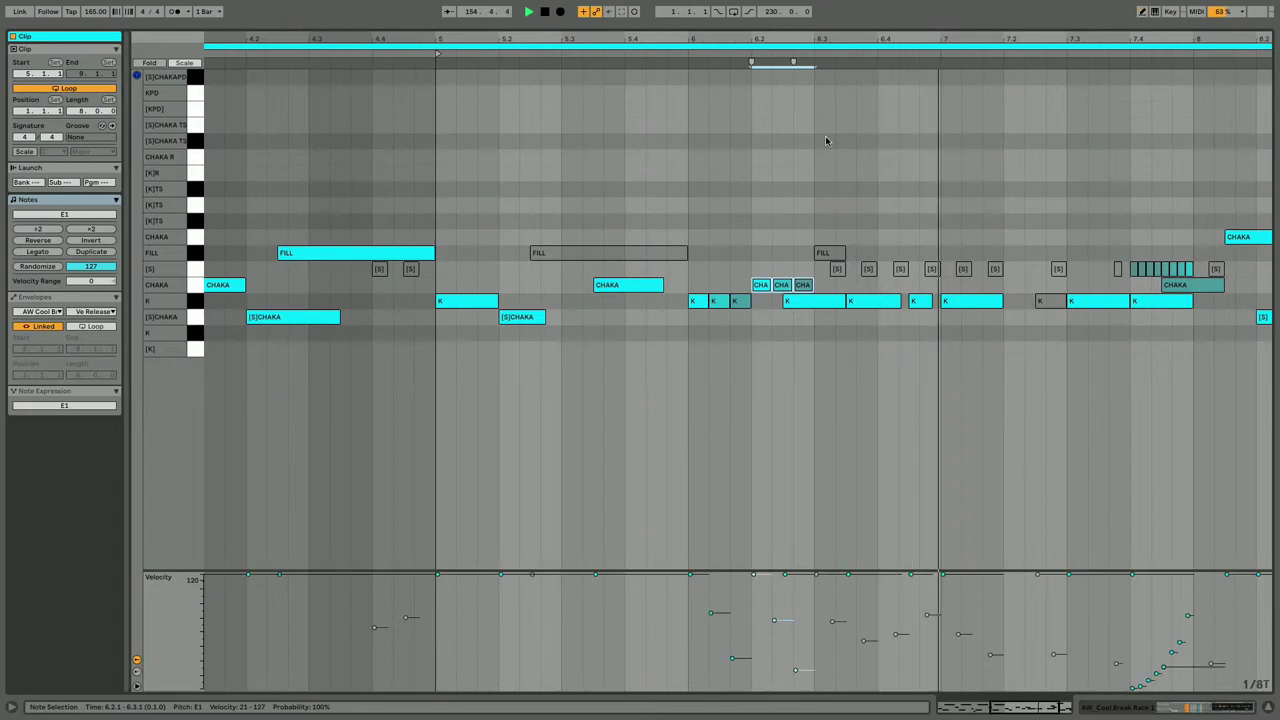
left_click(815, 300)
key("0")
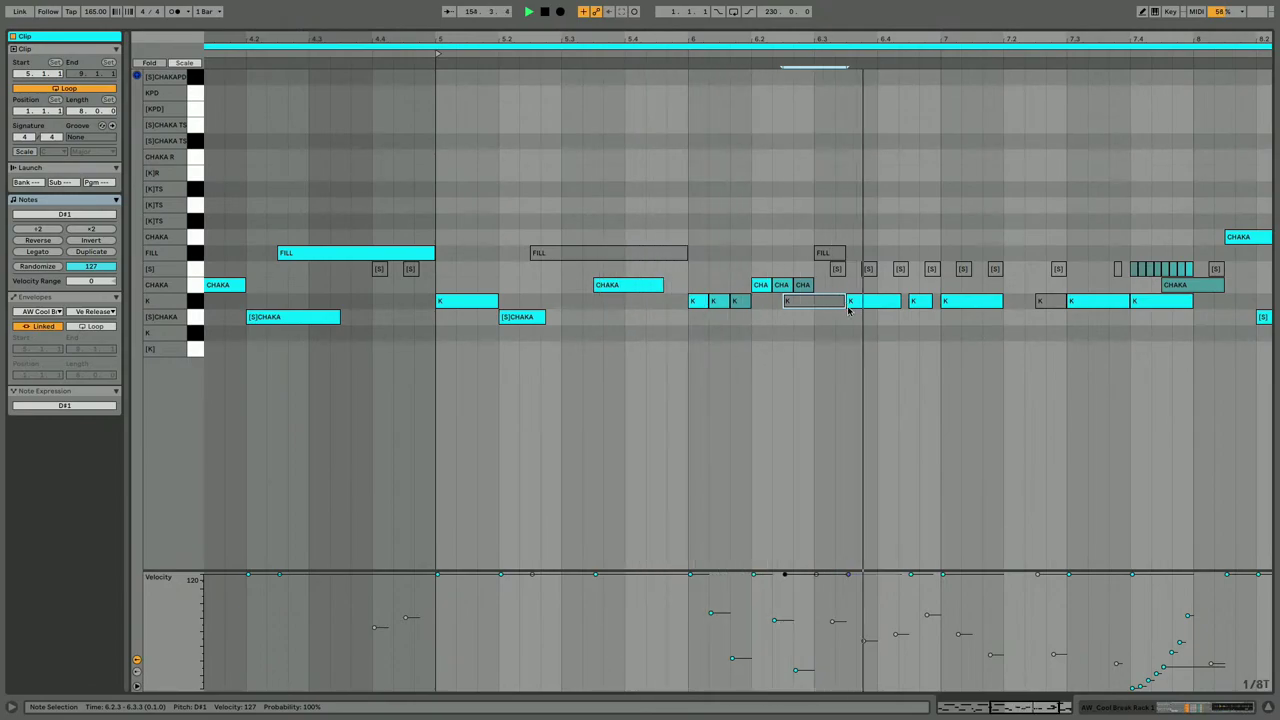
Duplicate the three CHAKA triplets to 6.3.1 and delete the K notes at 6.2.3, 6.3.3 and 6.4.3.
key("space")
left_click_drag(812, 269, 747, 284)
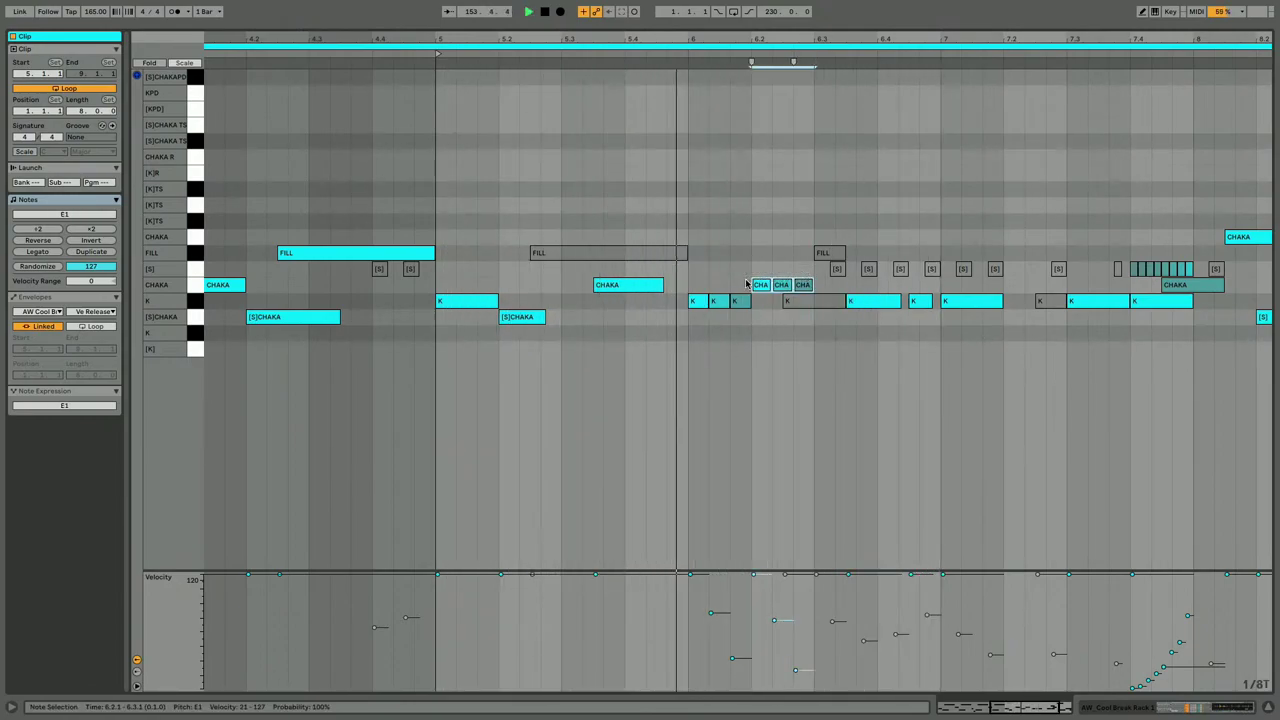
key("ctrl+d")
left_click(807, 302)
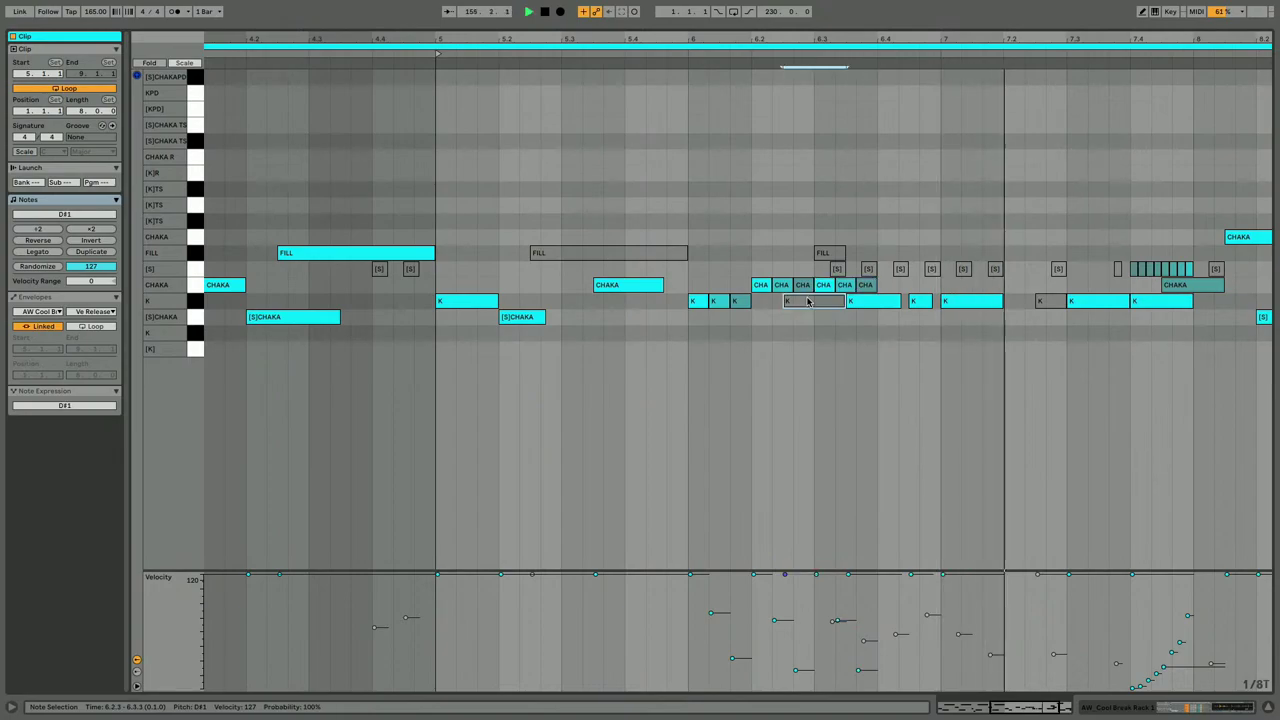
key("Delete")
left_click(857, 303)
key("Delete")
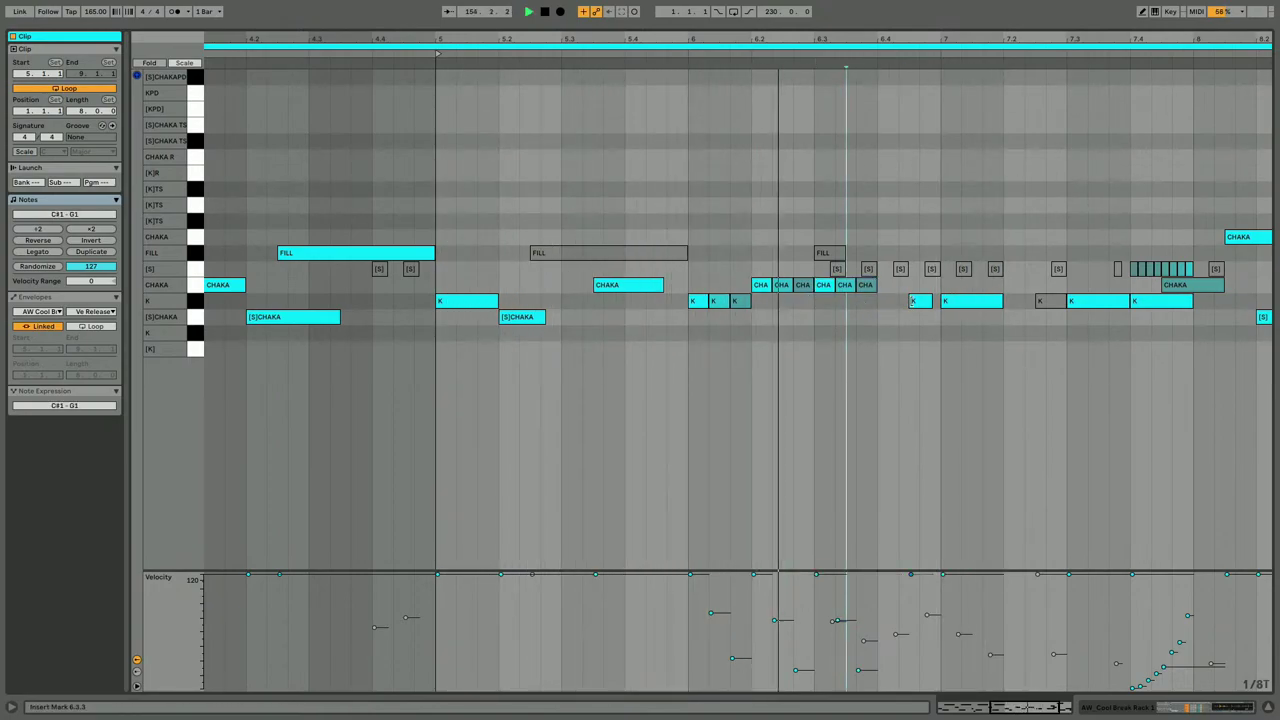
left_click(912, 302)
key("Delete")
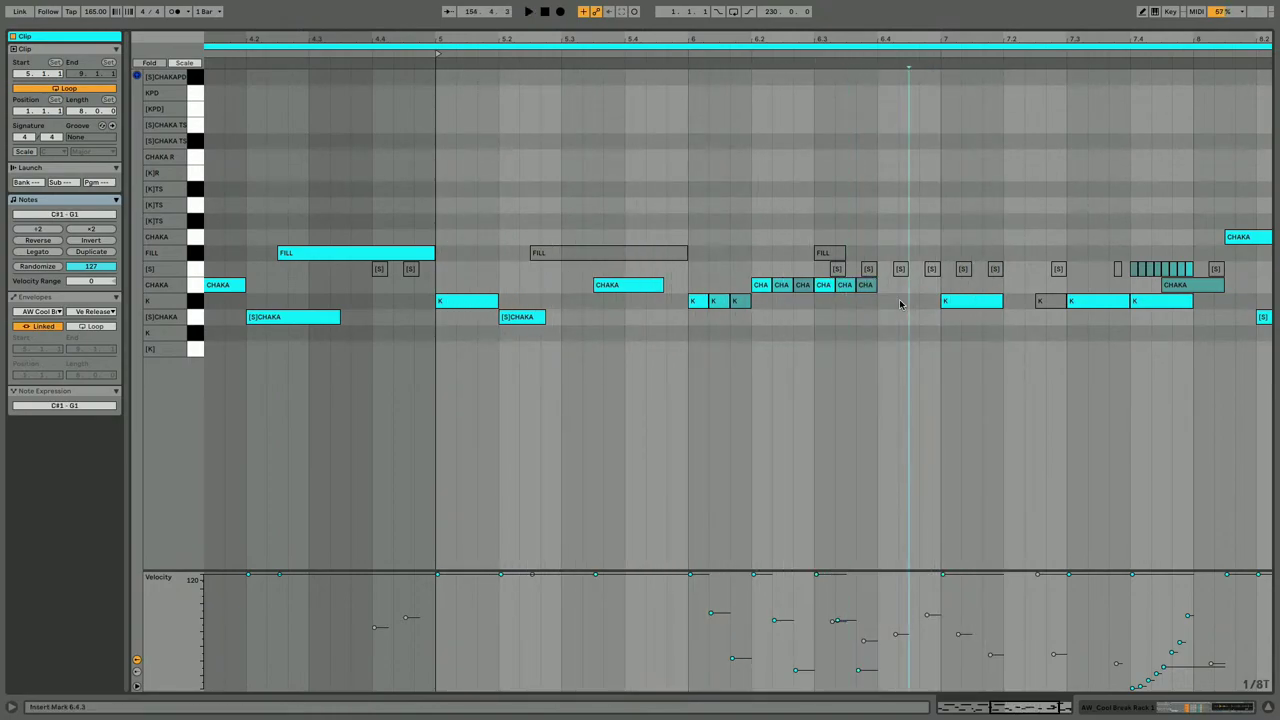
Duplicate the CHAKA triplets from 6.3.1 to 6.4.1 as FILL notes, and delete the deactivated FILL note at 6.3.1.
left_click_drag(868, 307, 824, 288)
key("ctrl+d")
key("Down")
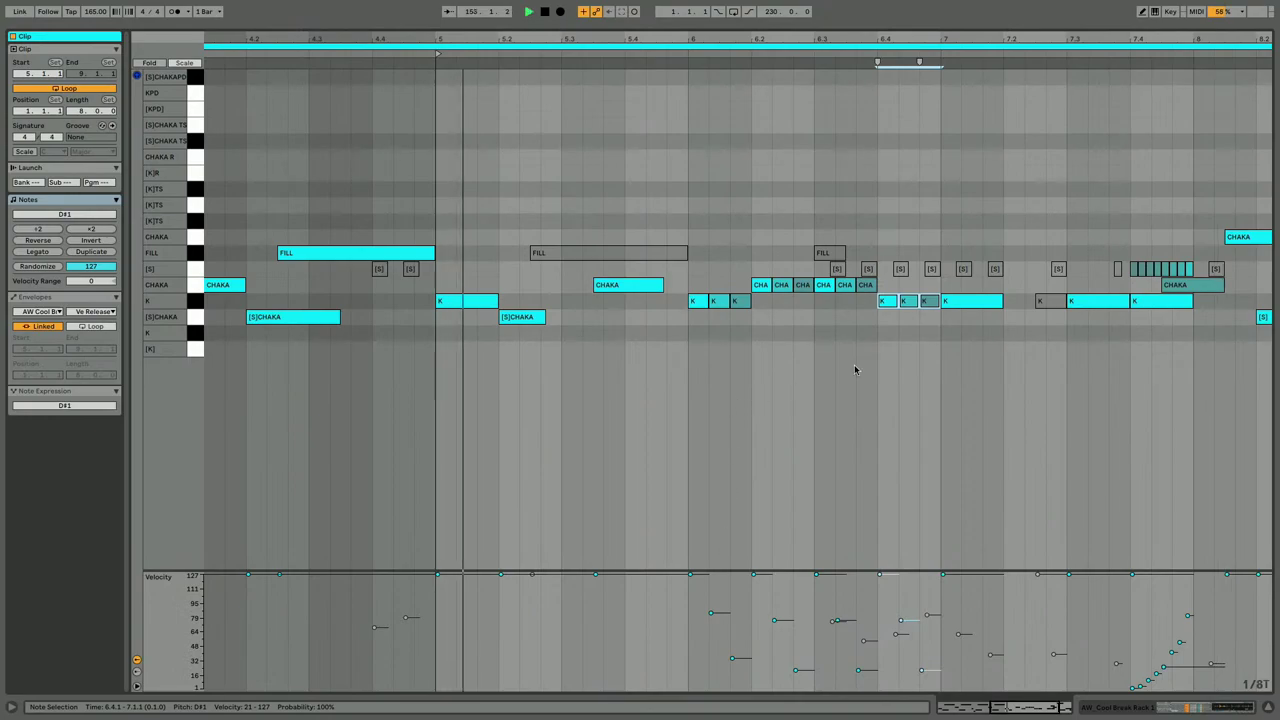
key("Up")
key("Up")
key("Up")
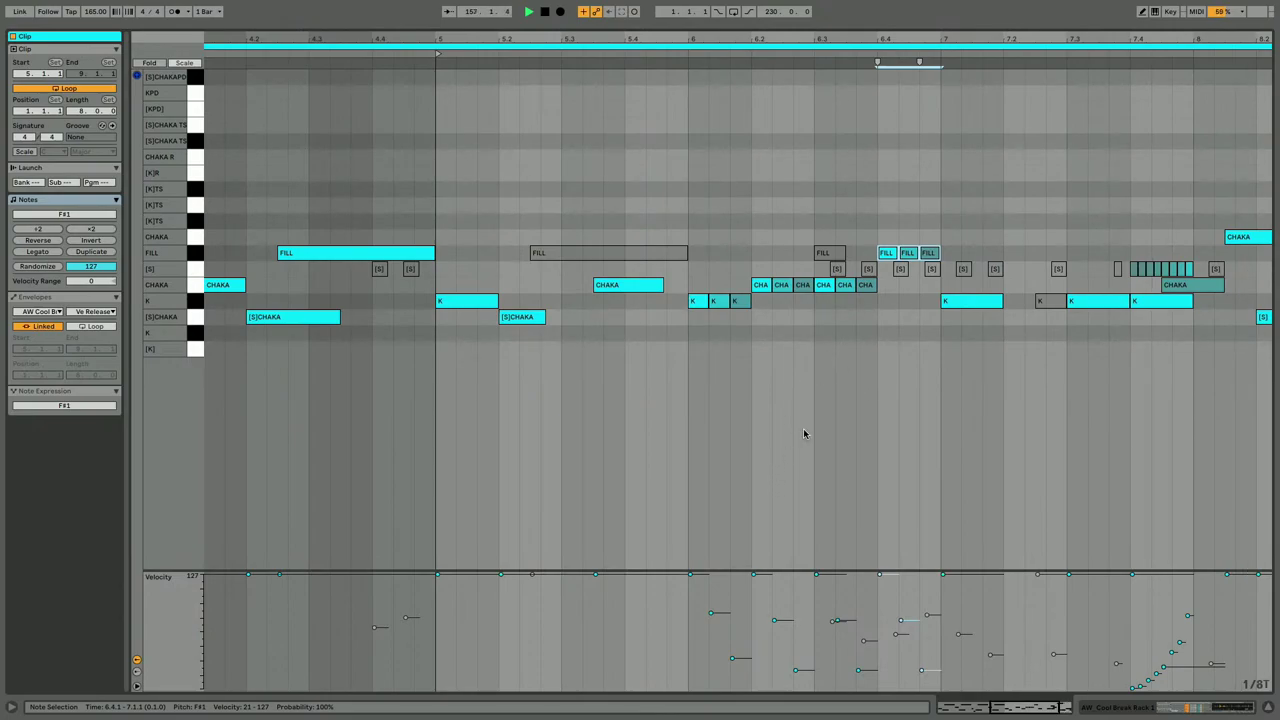
key("Delete")
Deactivate the clips on the first AW_Bizzy B track in the arrangement section after bar 153.
key("shift+Tab")
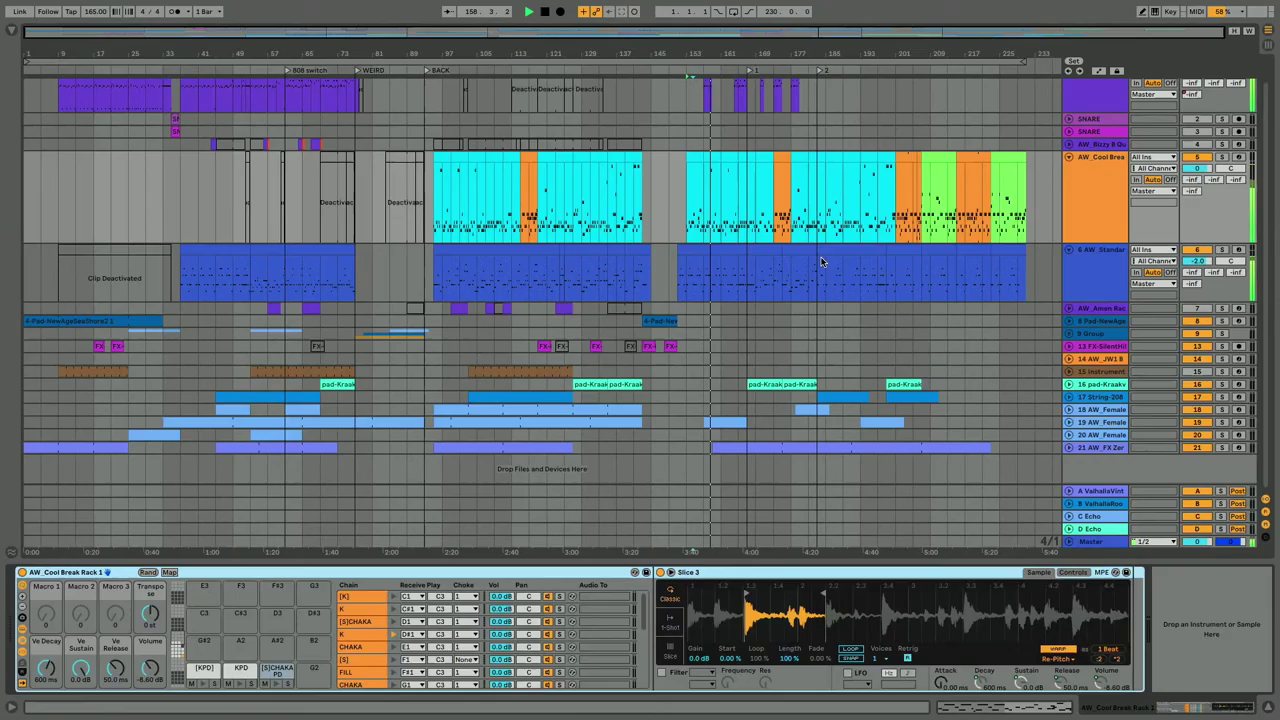
scroll(750, 104, "up", 2)
left_click_drag(803, 115, 695, 112)
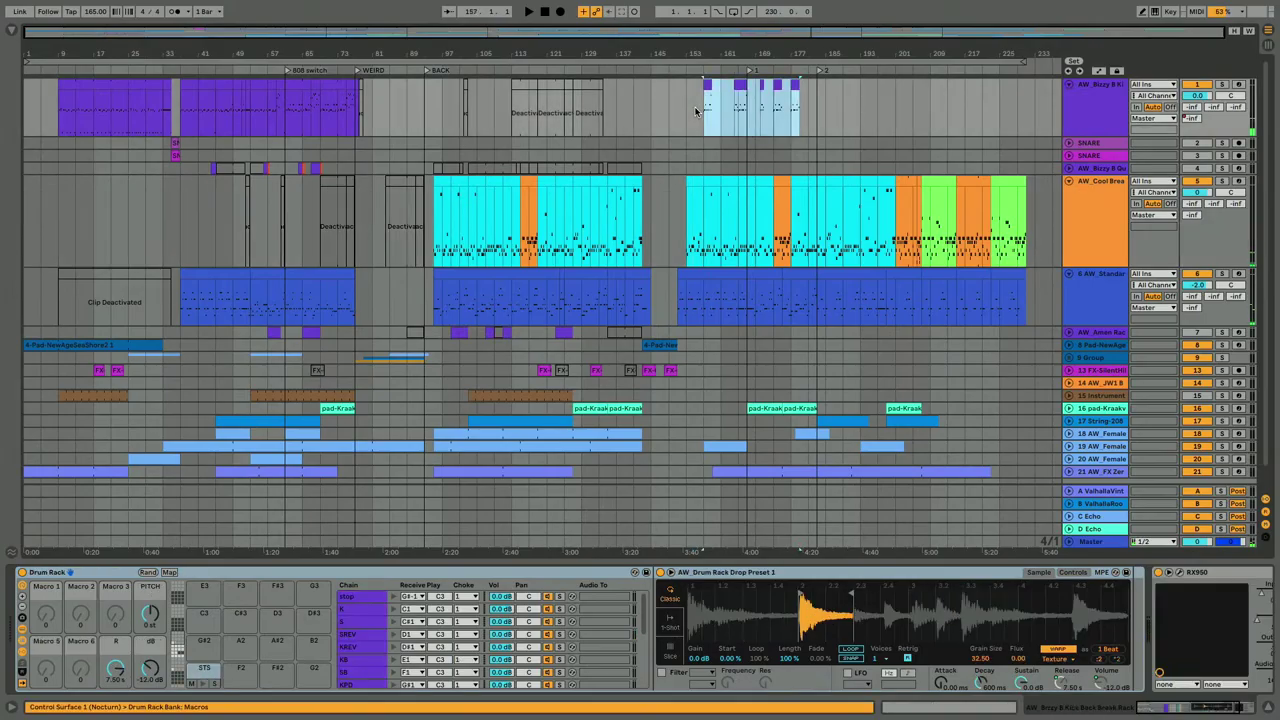
key("shift+Tab")
key("space")
key("shift+Tab")
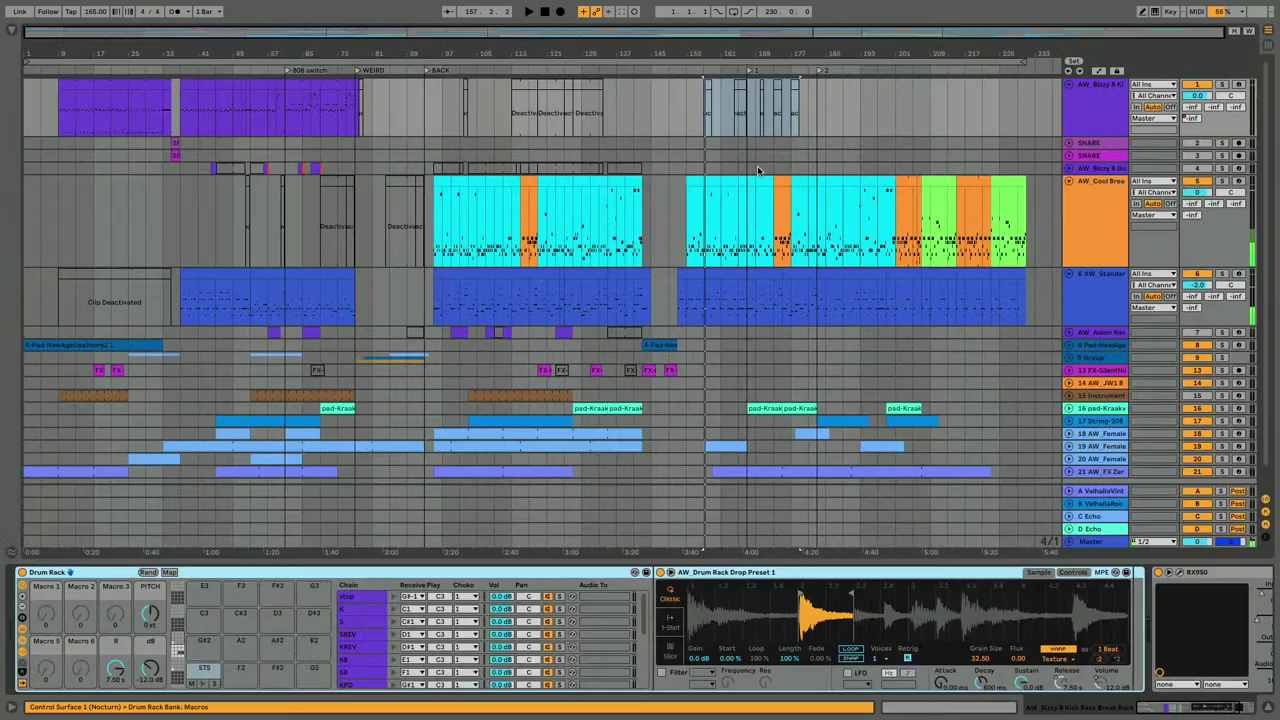
Delete the deactivated [S] notes in bar 6 of the Cool Break clip at bar 153, and redraw the velocities of the CHAKA and FILL triplets.
double_click(696, 184)
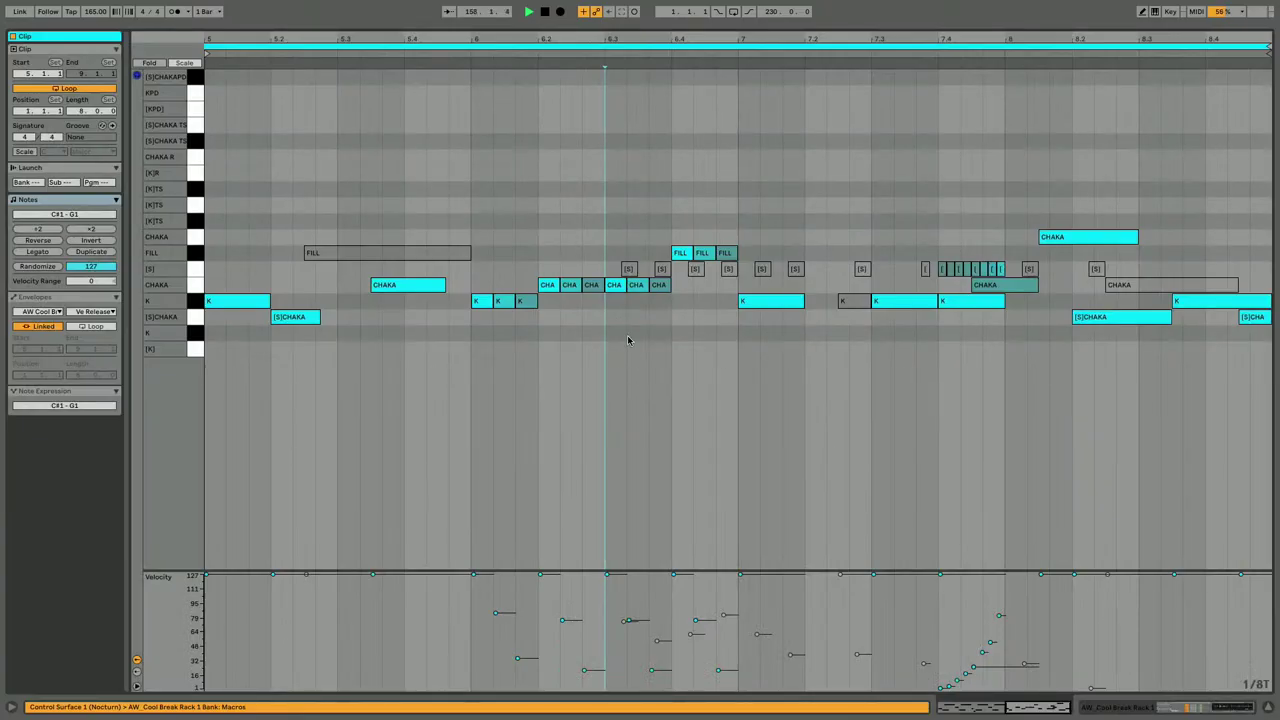
left_click_drag(603, 266, 481, 350)
key("Delete")
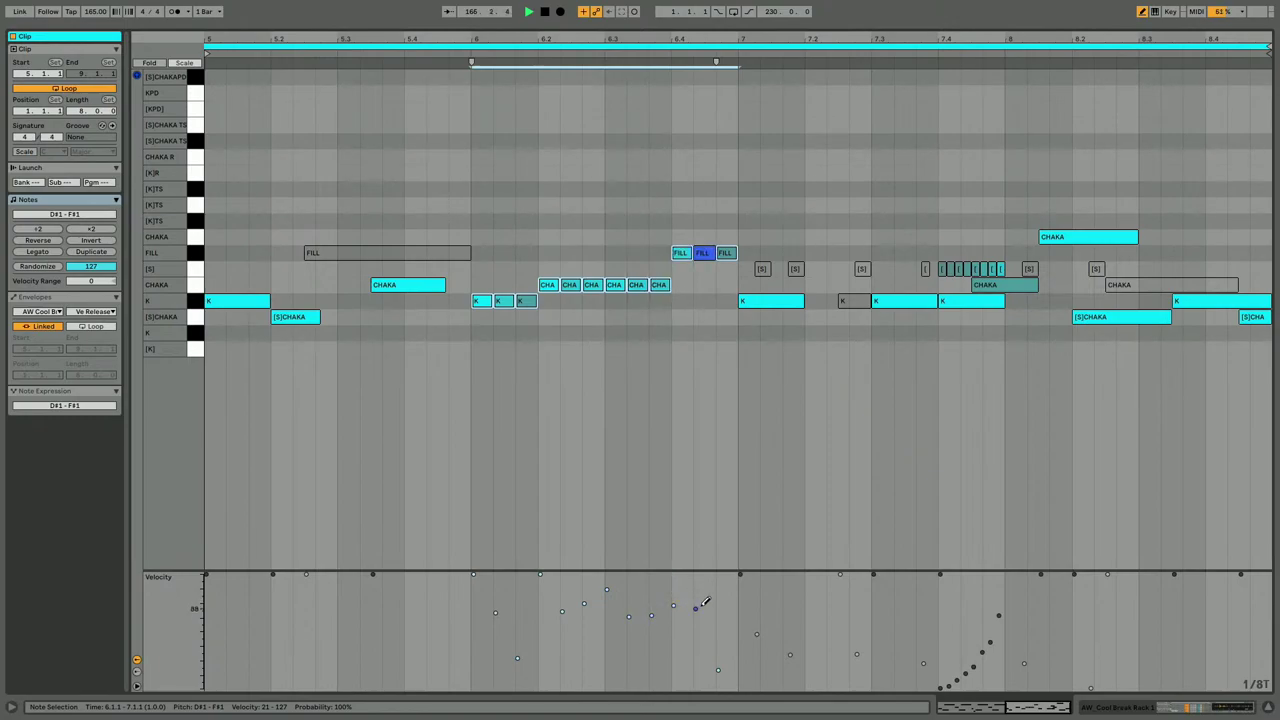
left_click(726, 630)
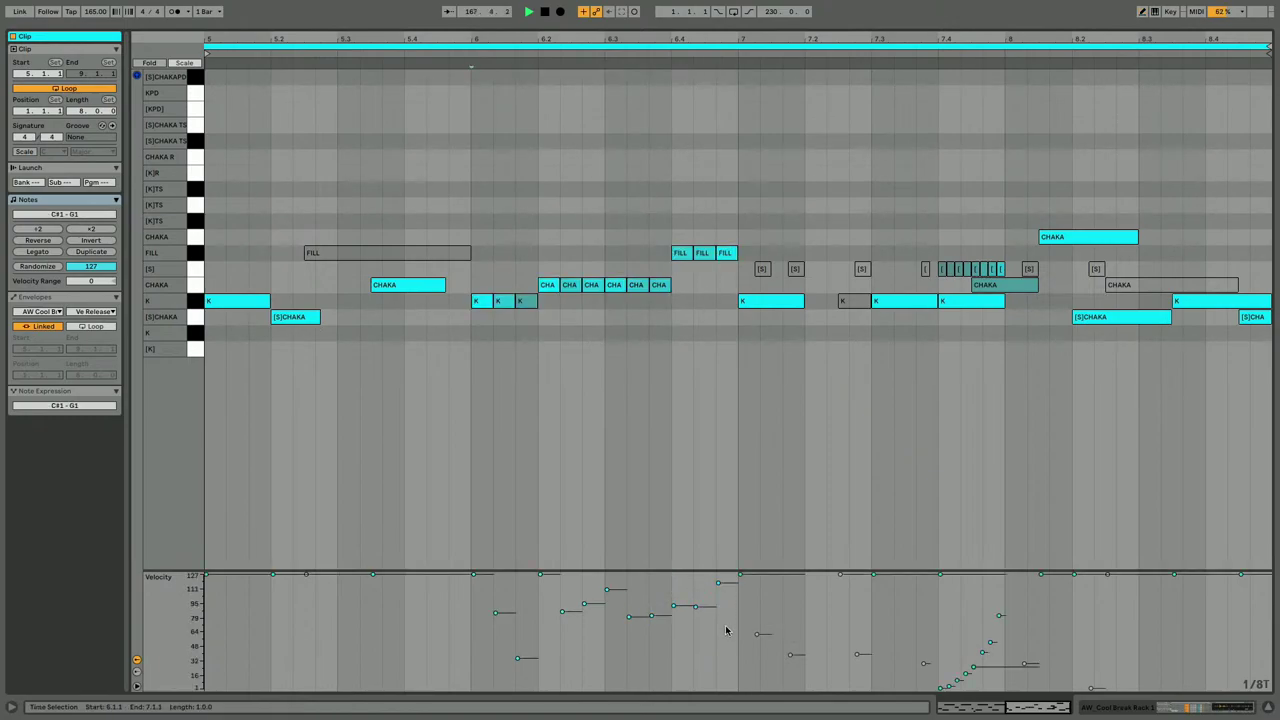
Lower the velocities of the six CHAKA and three FILL triplets from 6.2 to the end of bar 6.
left_click_drag(732, 615, 527, 573)
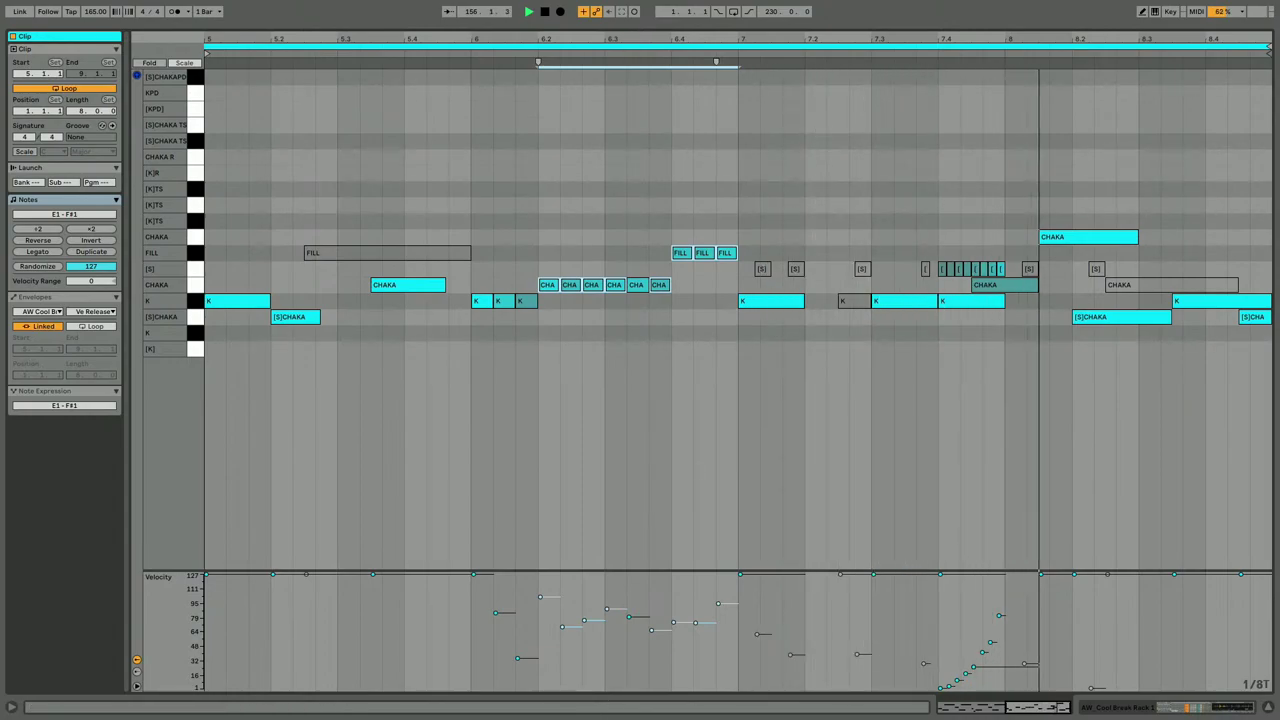
left_click_drag(631, 46, 635, 50)
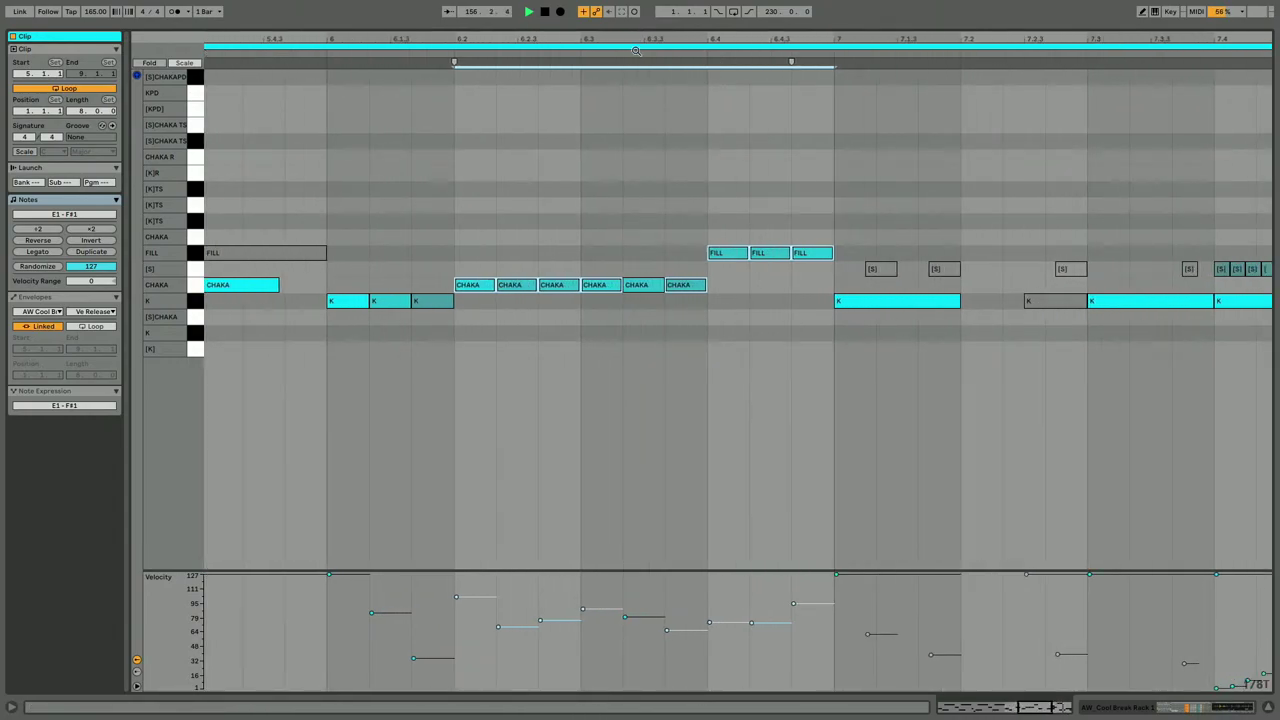
left_click(687, 260)
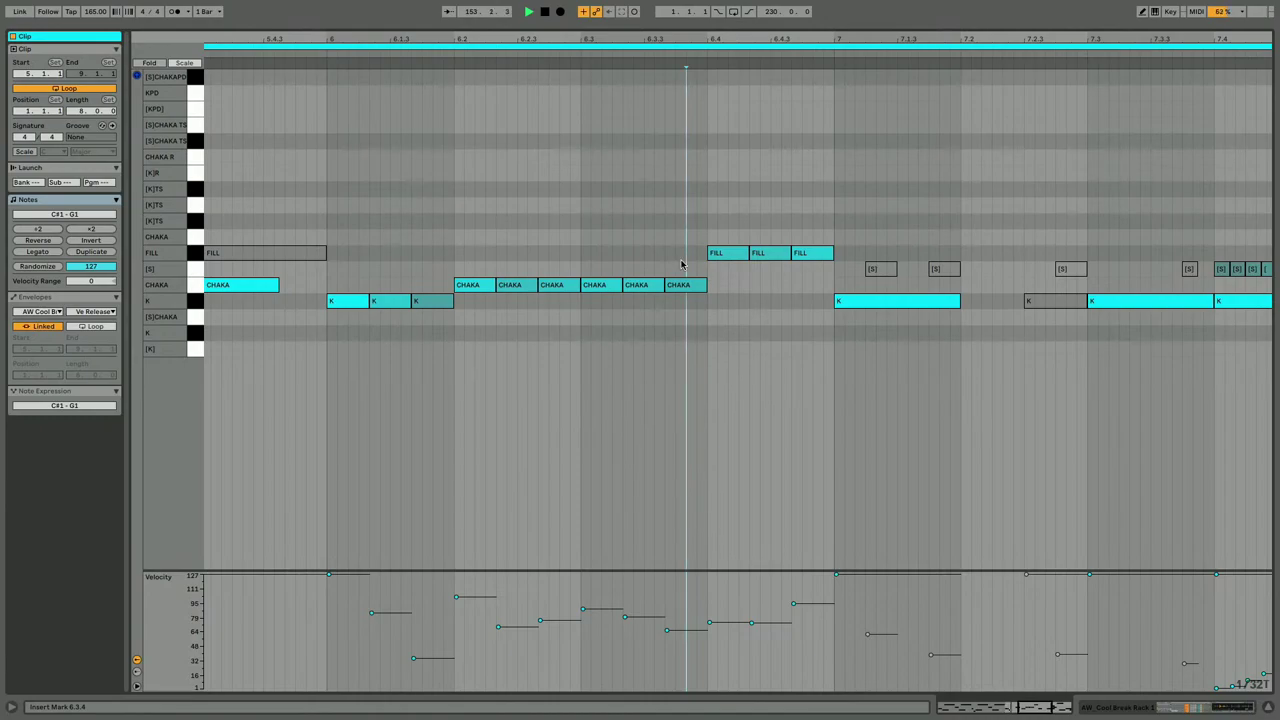
Shorten the three CHAKA triplets in beat 6.3, leaving the first longer than the other two, and keep those in 6.2 at full length.
left_click_drag(681, 264, 489, 308)
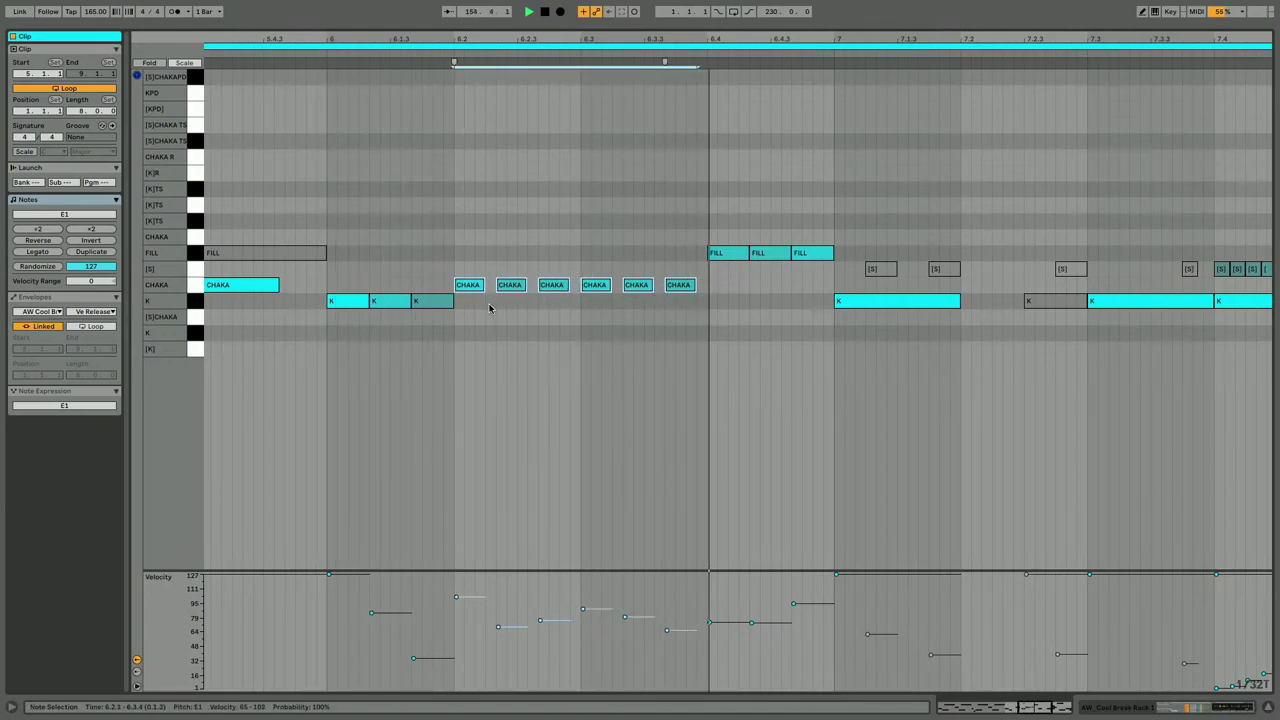
left_click_drag(466, 262, 533, 344)
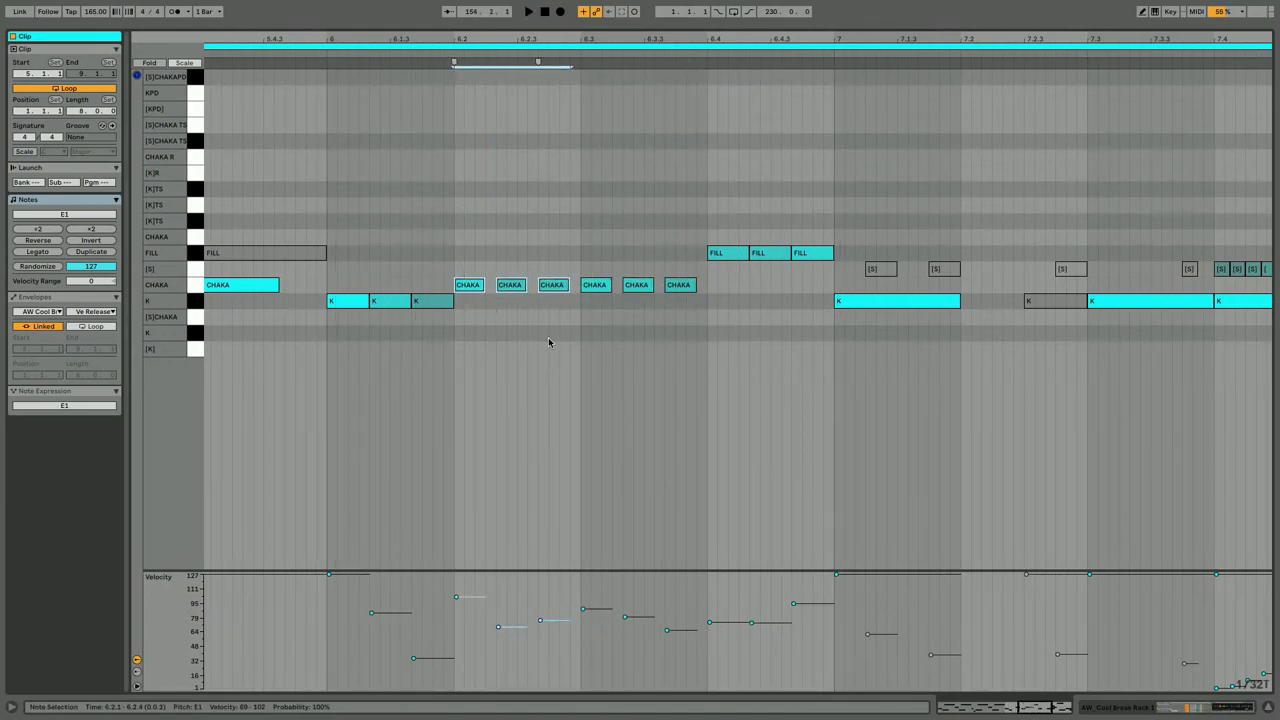
left_click(602, 285)
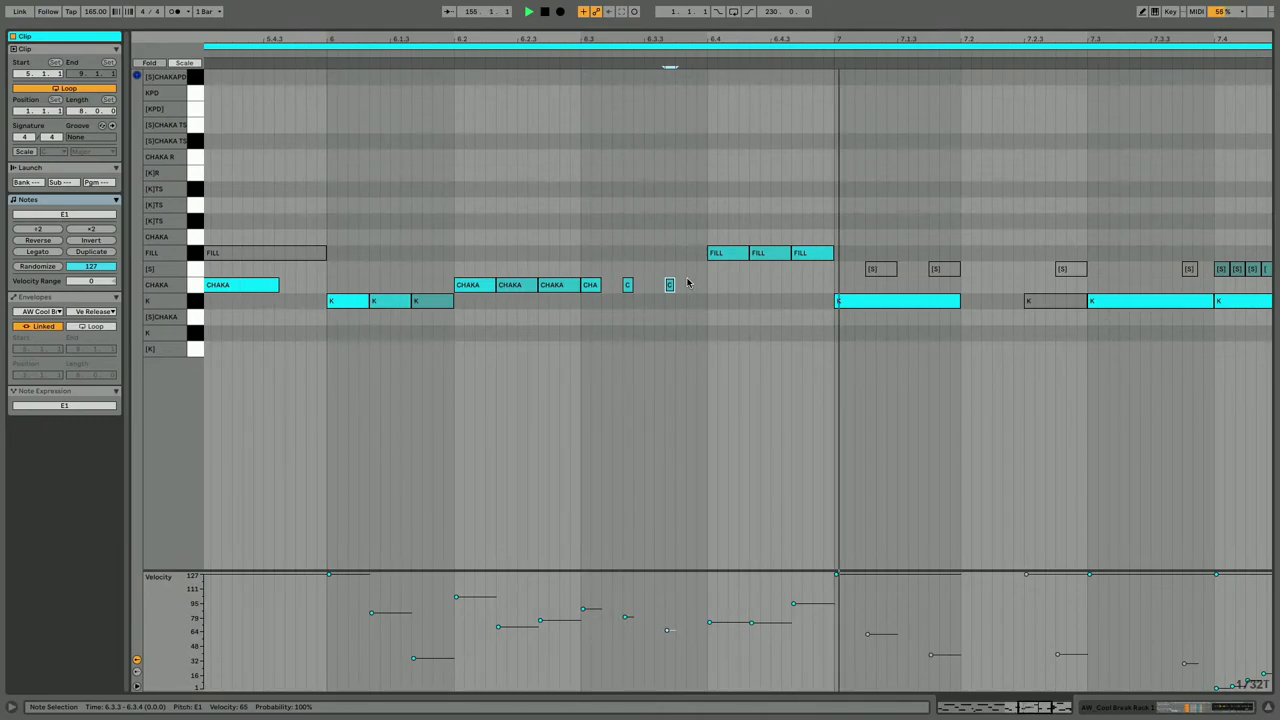
left_click_drag(688, 260, 591, 297)
key("super+1")
key("shift+Right")
key("shift+Right")
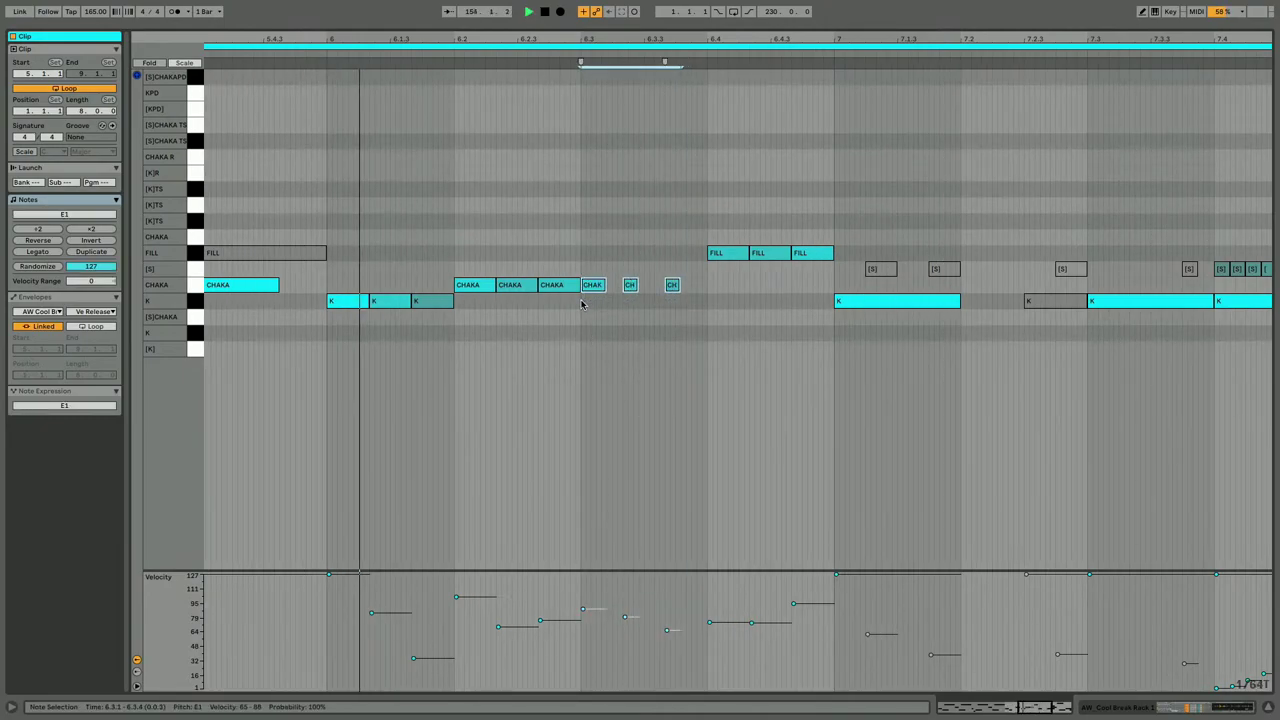
left_click(618, 316)
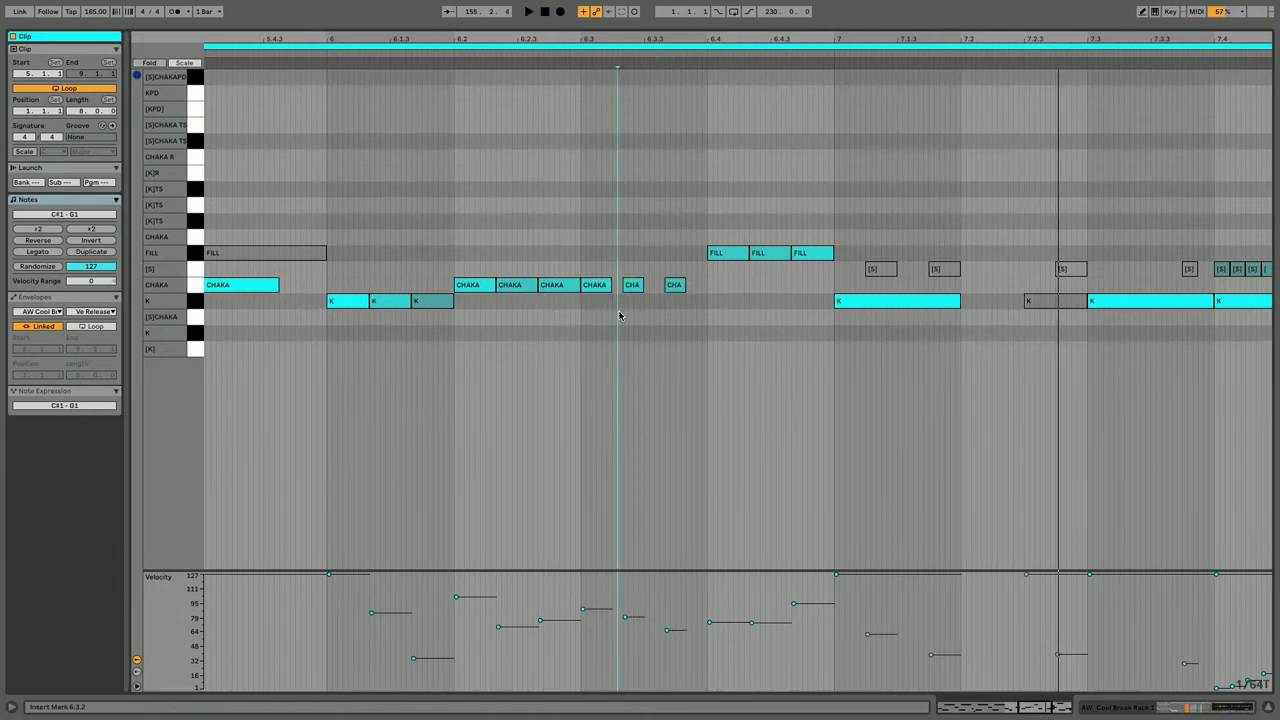
Shorten the three FILL triplets at 6.4 and draw two 1/32 triplet FILL notes just before them with low, rising velocities.
left_click_drag(828, 224, 711, 268)
key("shift+Left")
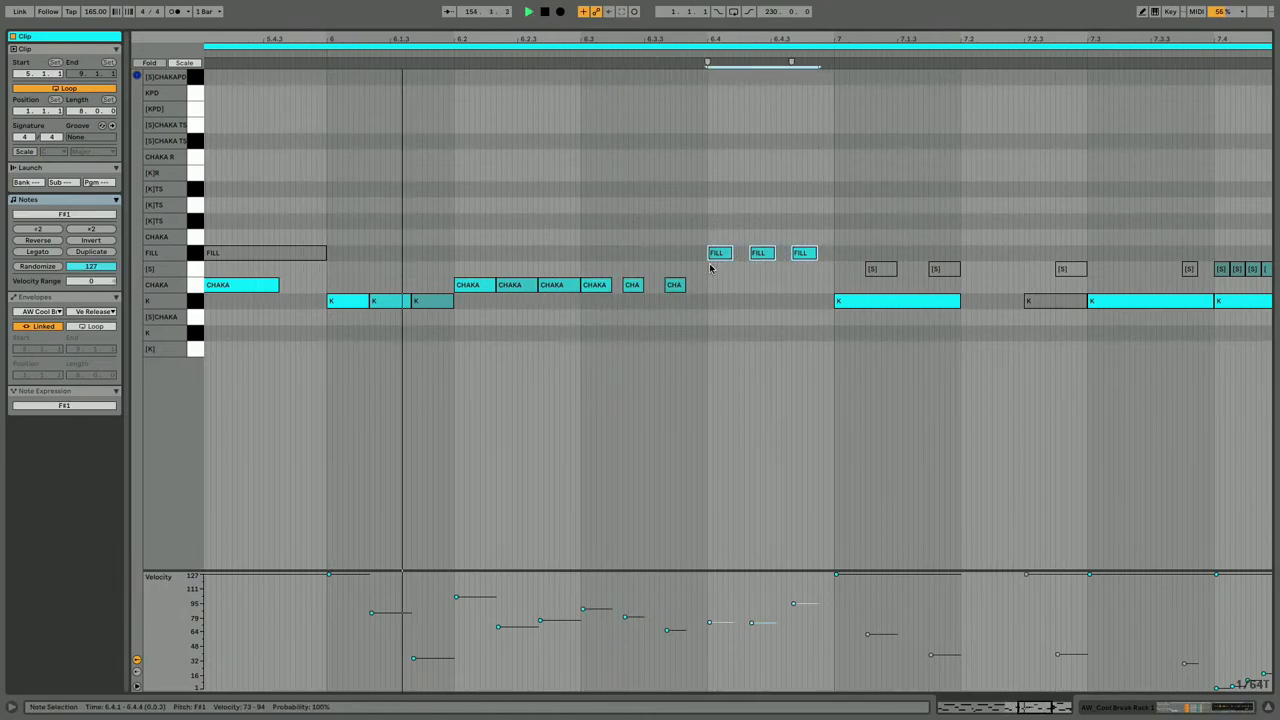
key("super+2")
key("b")
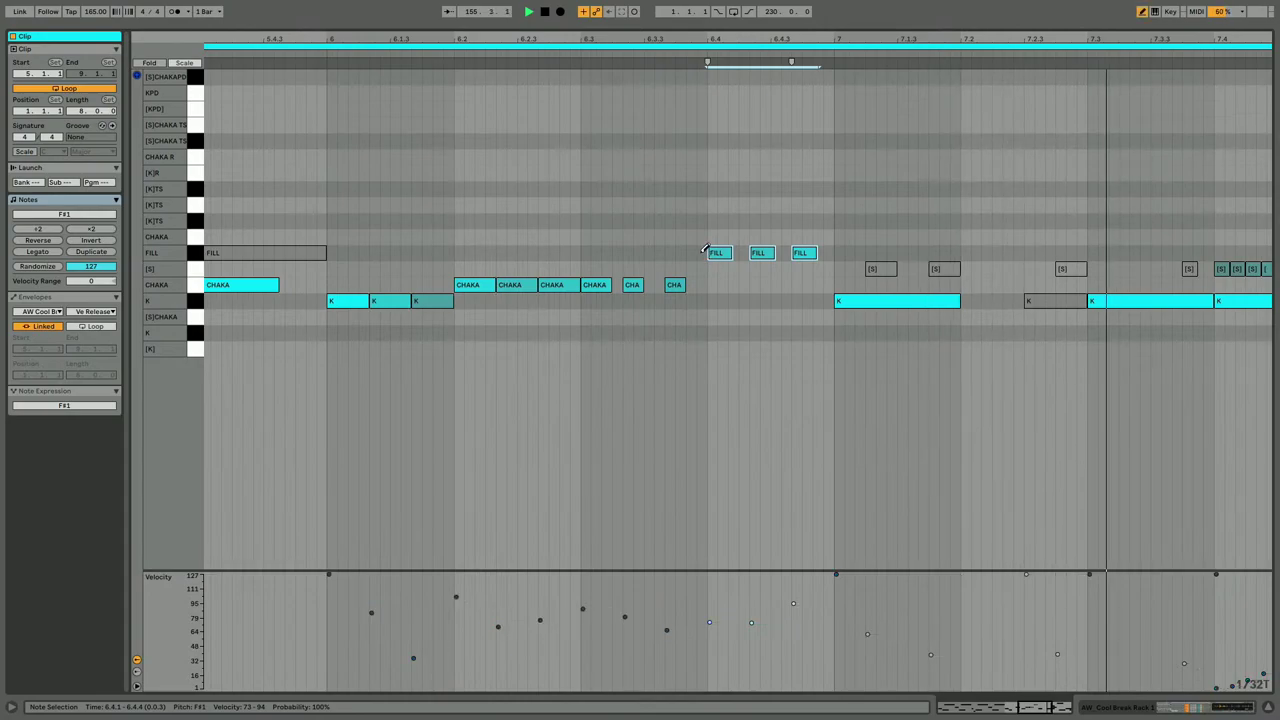
left_click(701, 252)
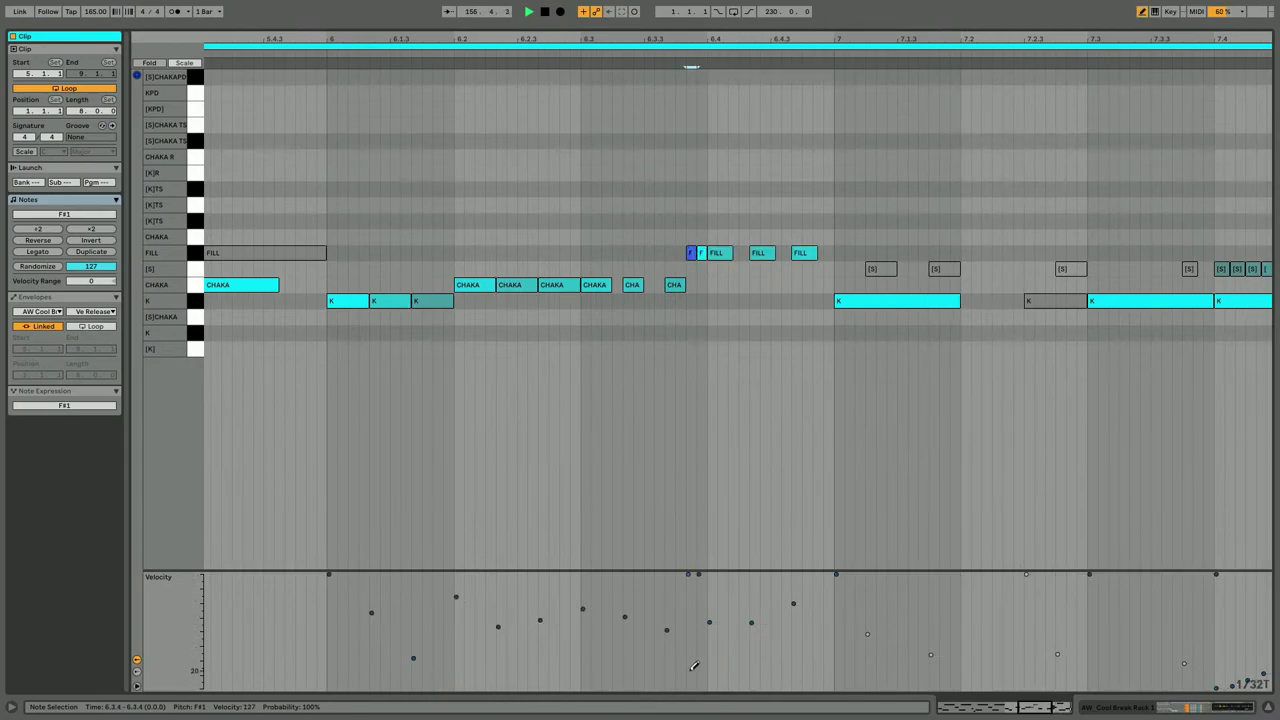
key("super+a")
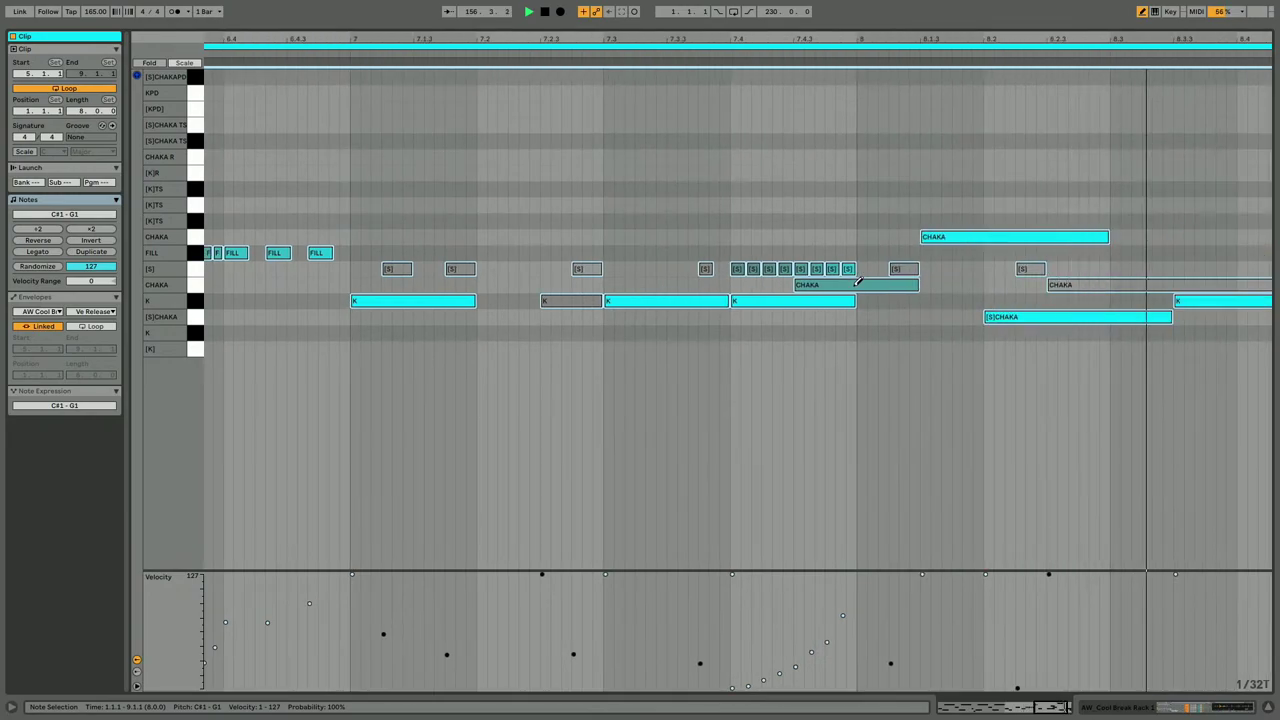
Return to the arrangement and examine the Standard 808 clip's notes at bar 153 during playback.
key("shift+Tab")
left_click(707, 215)
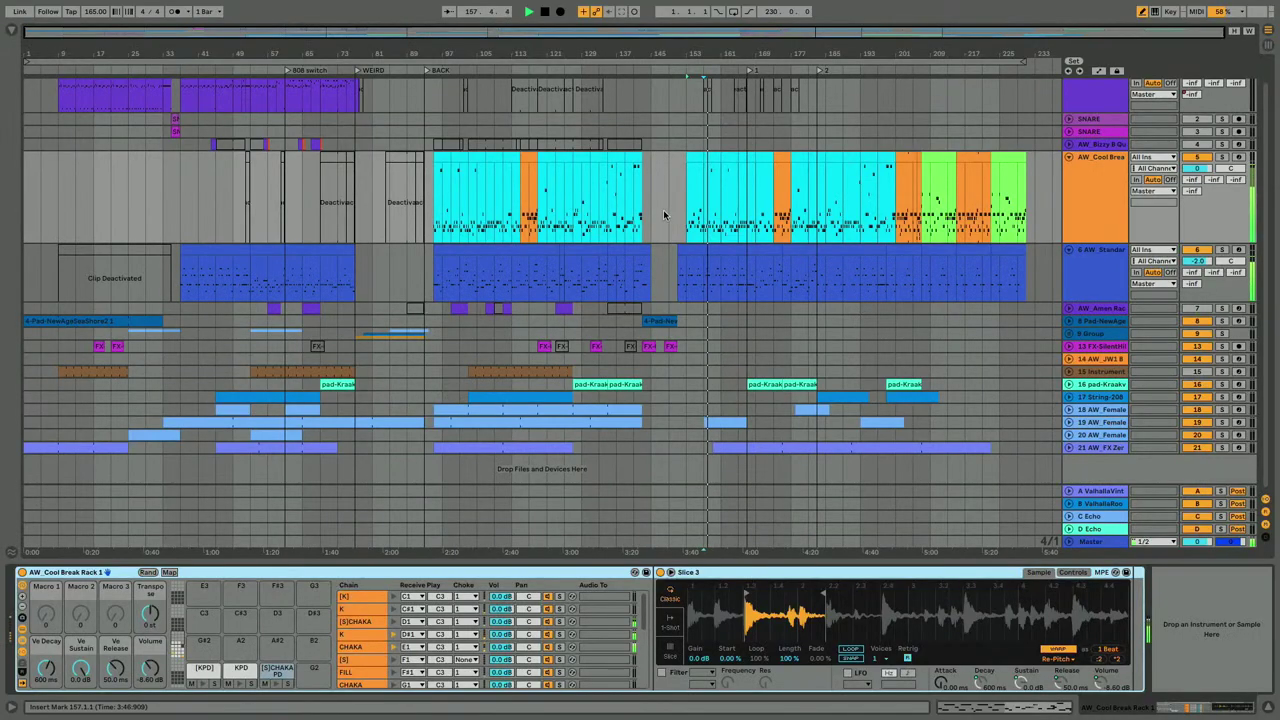
scroll(663, 215, "up", 1)
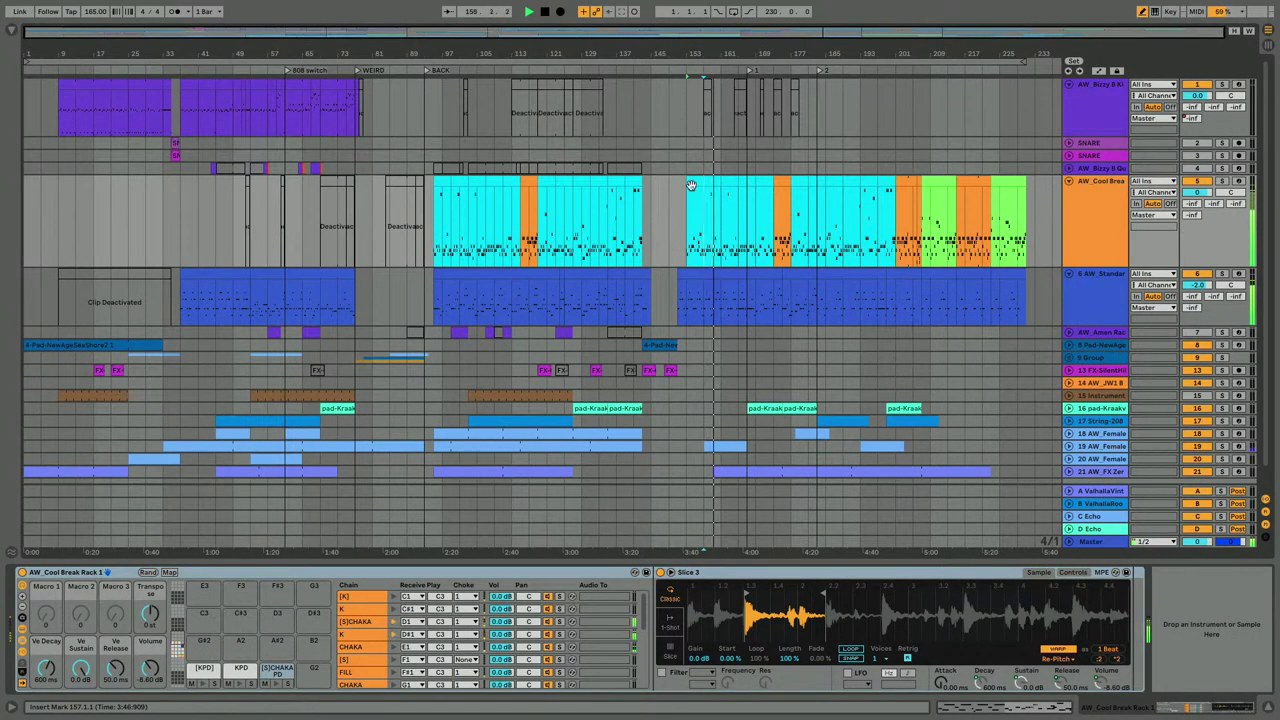
left_click(688, 260)
left_click_drag(691, 298, 704, 298)
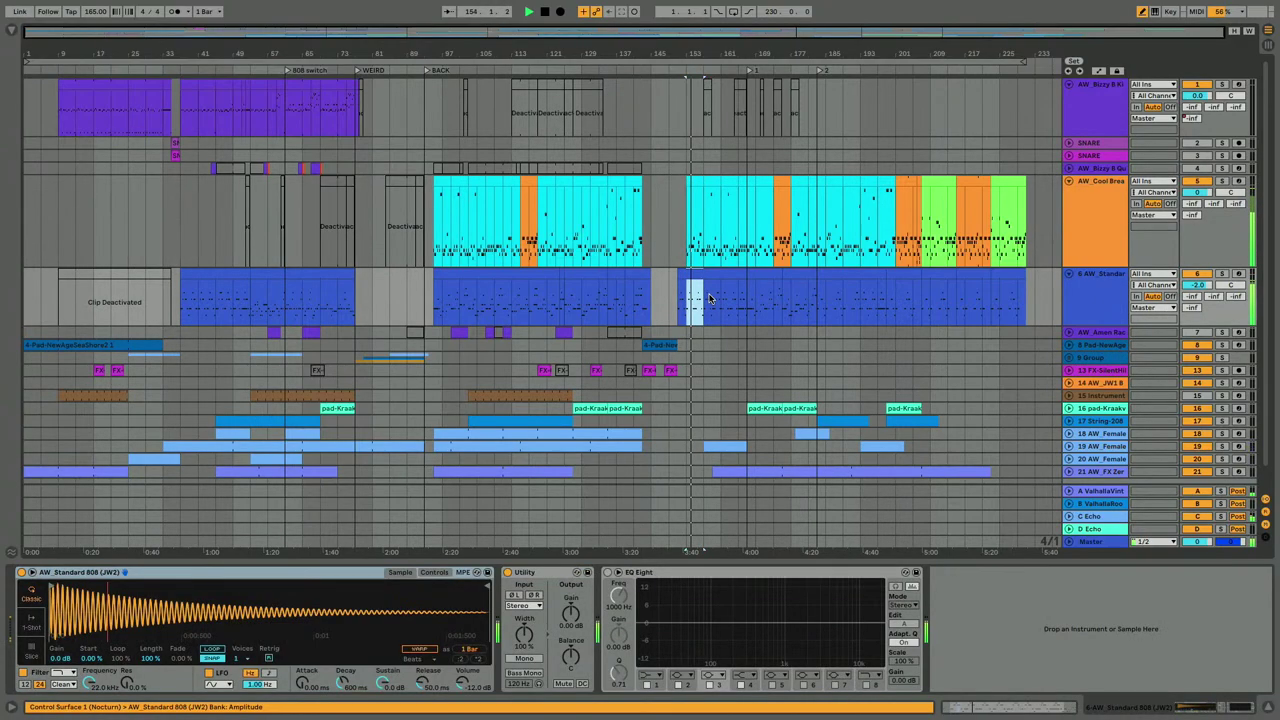
double_click(697, 271)
key("space")
key("space")
scroll(631, 320, "left", 1)
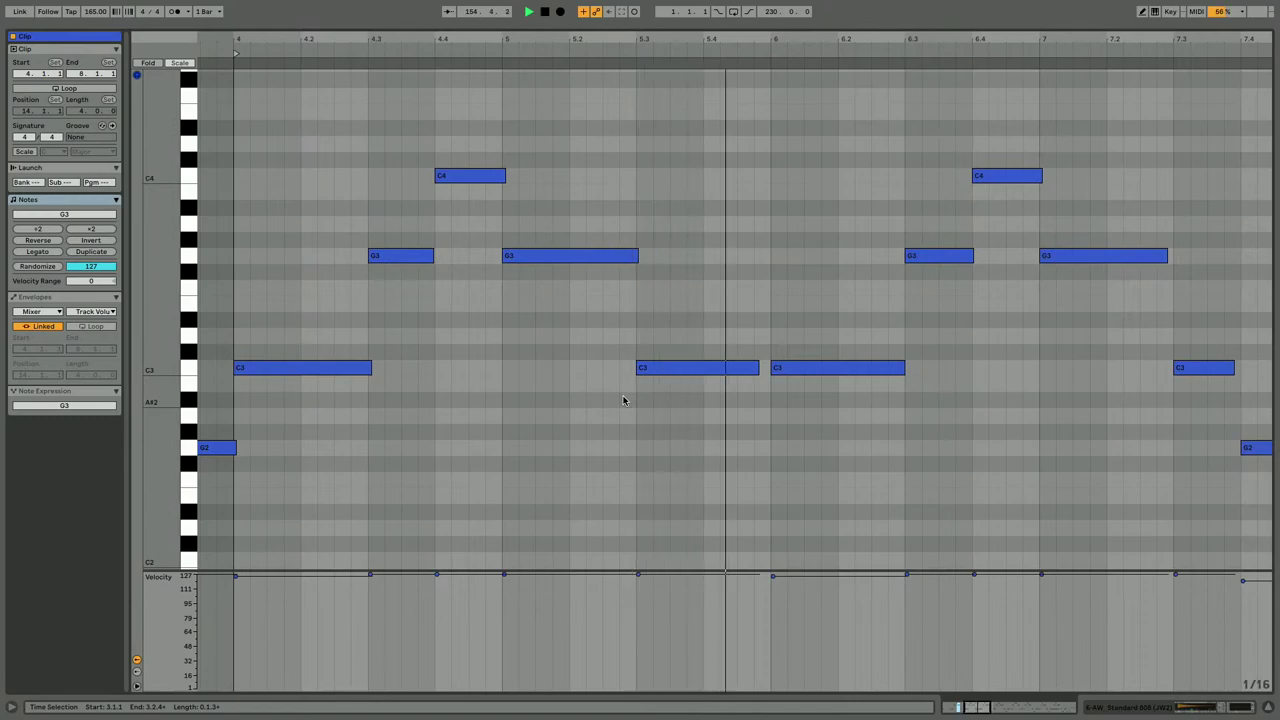
scroll(674, 420, "right", 4)
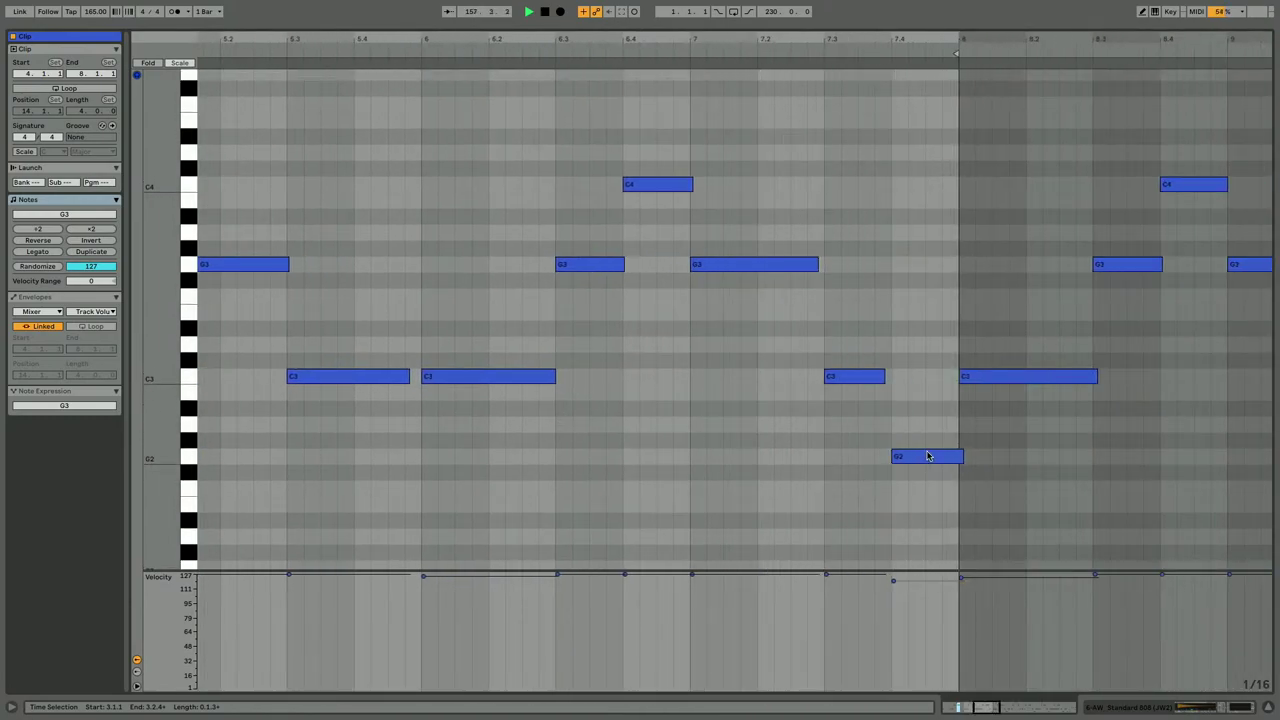
scroll(928, 455, "left", 3)
key("shift+Tab")
scroll(900, 400, "up", 1)
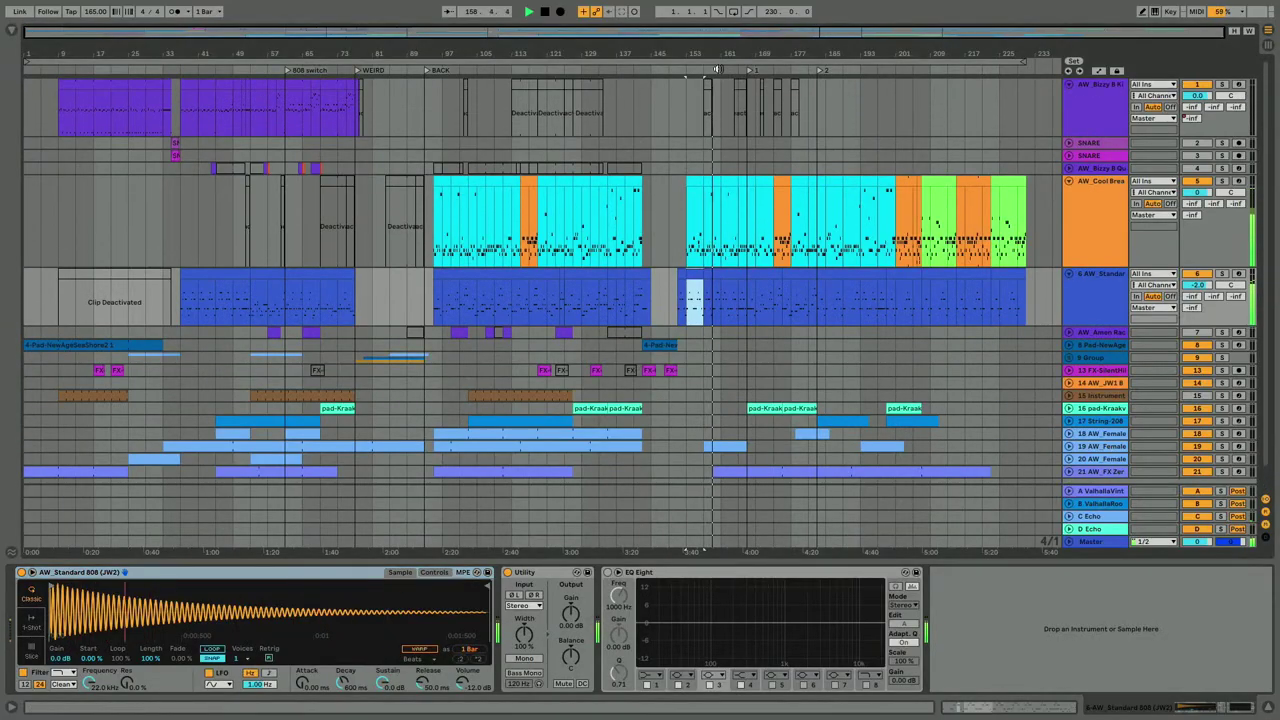
Open the Cool Break clip at bar 157 and delete the deactivated CHAKA and [S] notes from 7.4.3 through bar 8.
left_click_drag(728, 53, 648, 236)
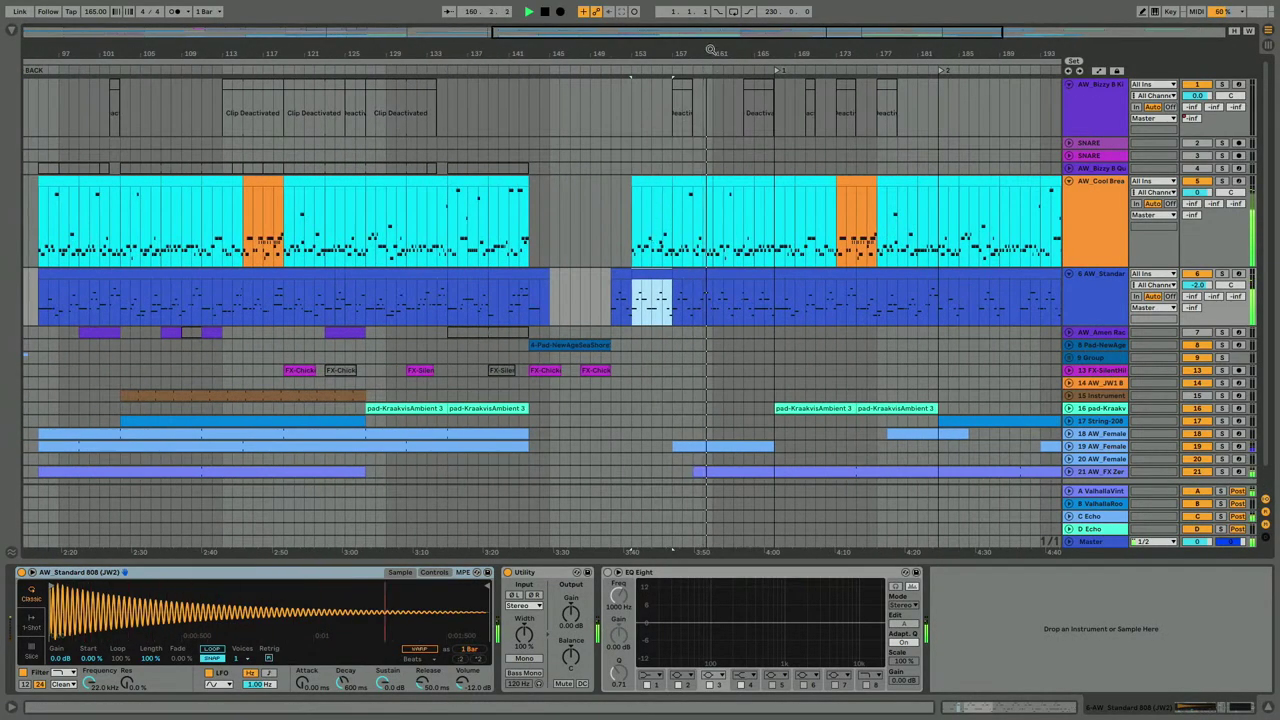
left_click_drag(710, 50, 706, 136)
double_click(629, 180)
key("space")
key("space")
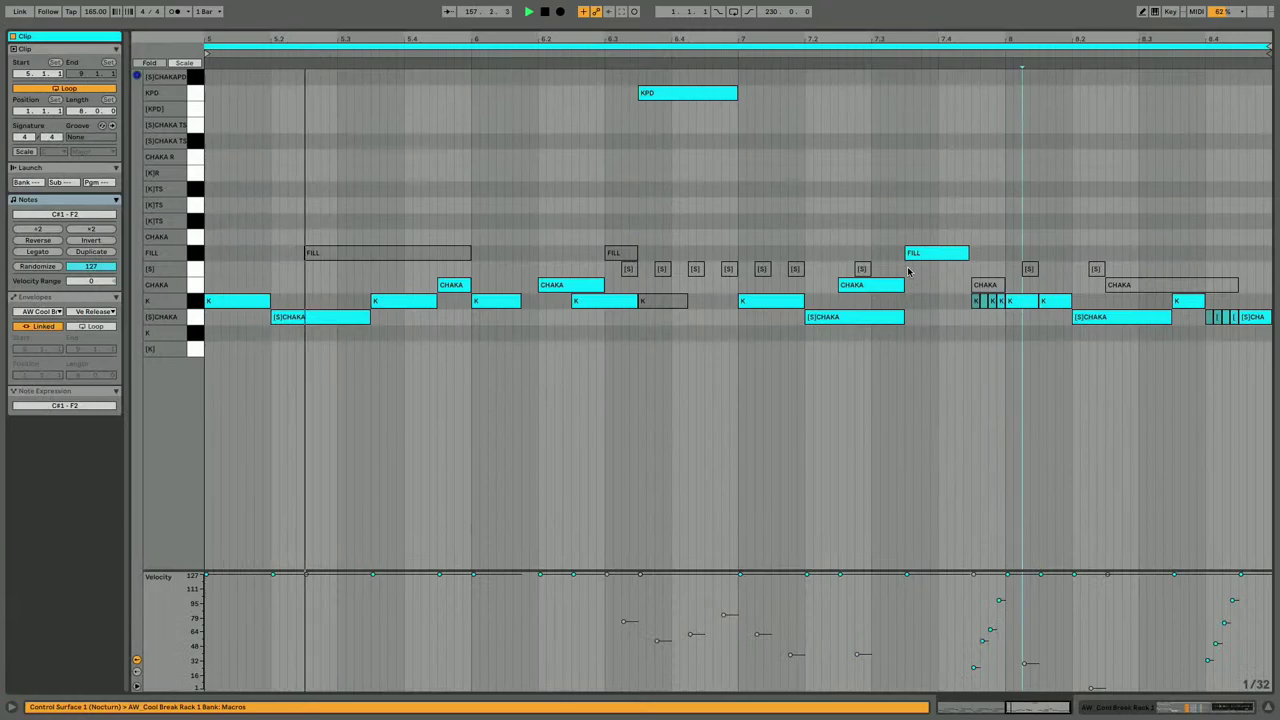
left_click_drag(986, 256, 1141, 286)
key("Delete")
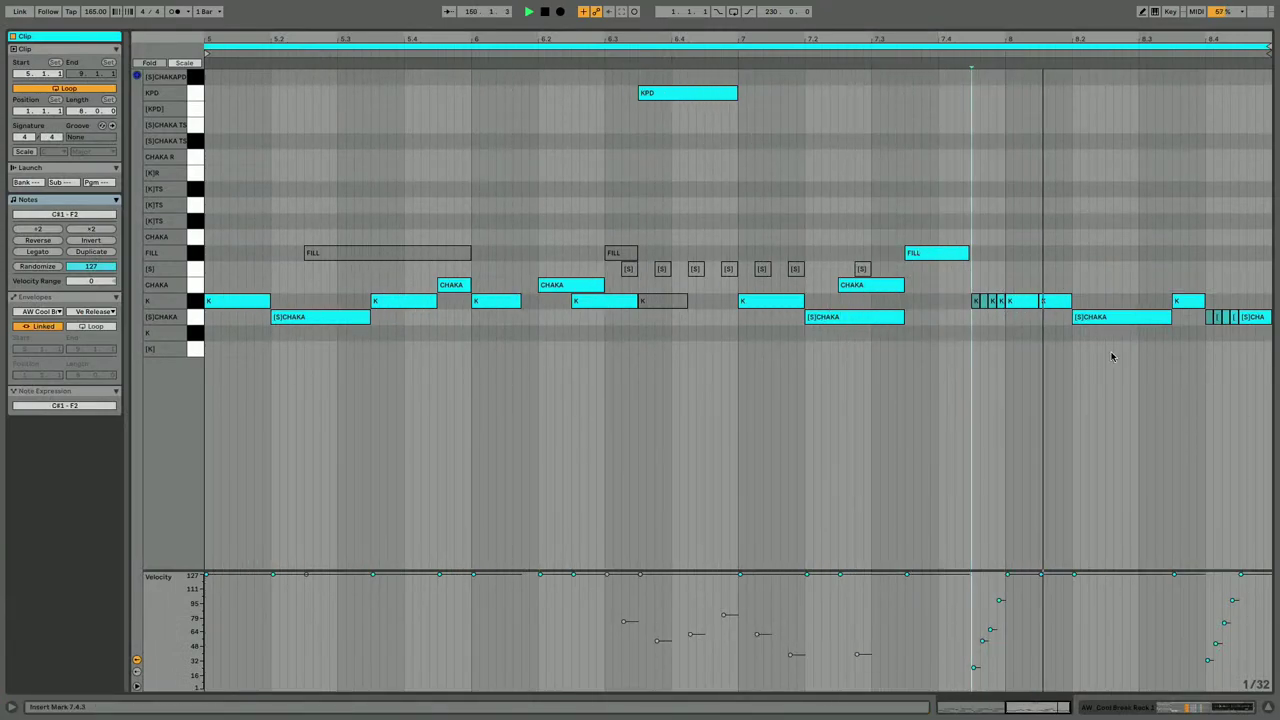
Make the K note at 8.1.1 three sixteenths long, duplicate it to the clip end, and delete the [S]CHAKA notes in bar 8.
left_click(1029, 302)
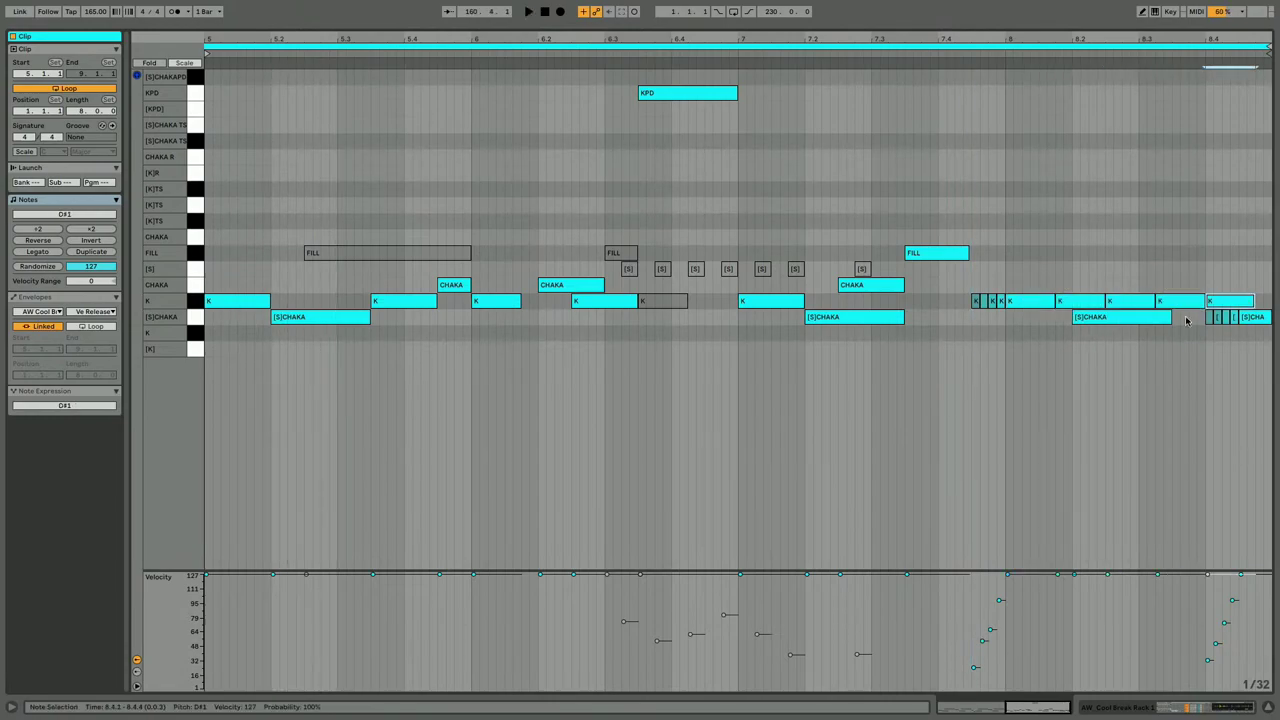
key("ctrl+d")
left_click_drag(1039, 322, 1237, 318)
key("Delete")
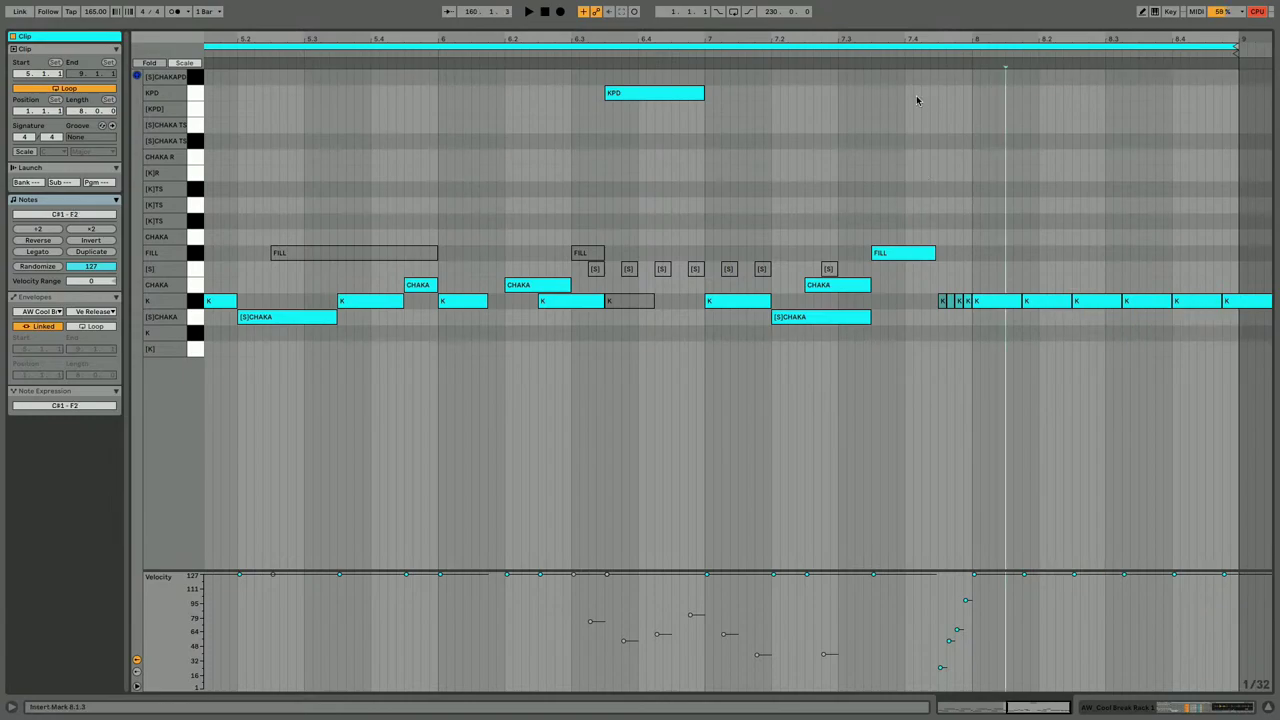
Delete the last K note at 8.4.4, and move the 8.4.1 note to the [S]CHAKA TS row, extending it to 9.1.1.
left_click(887, 47)
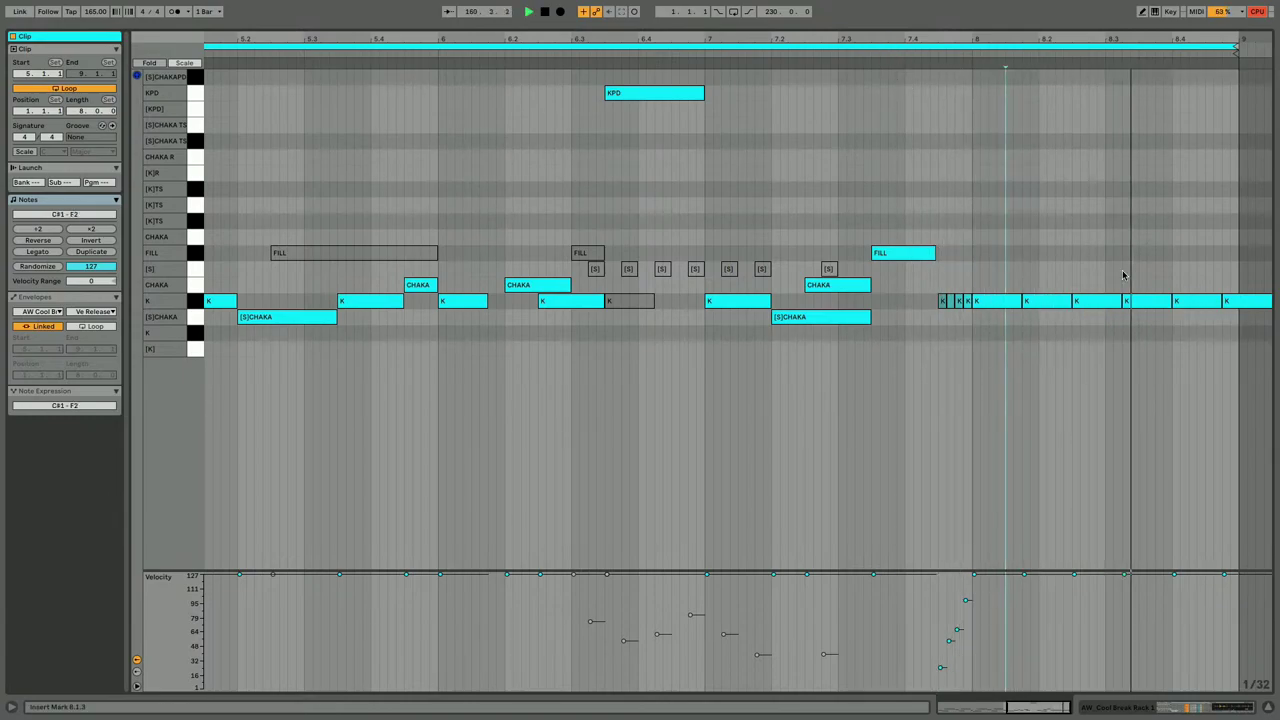
left_click(1192, 301)
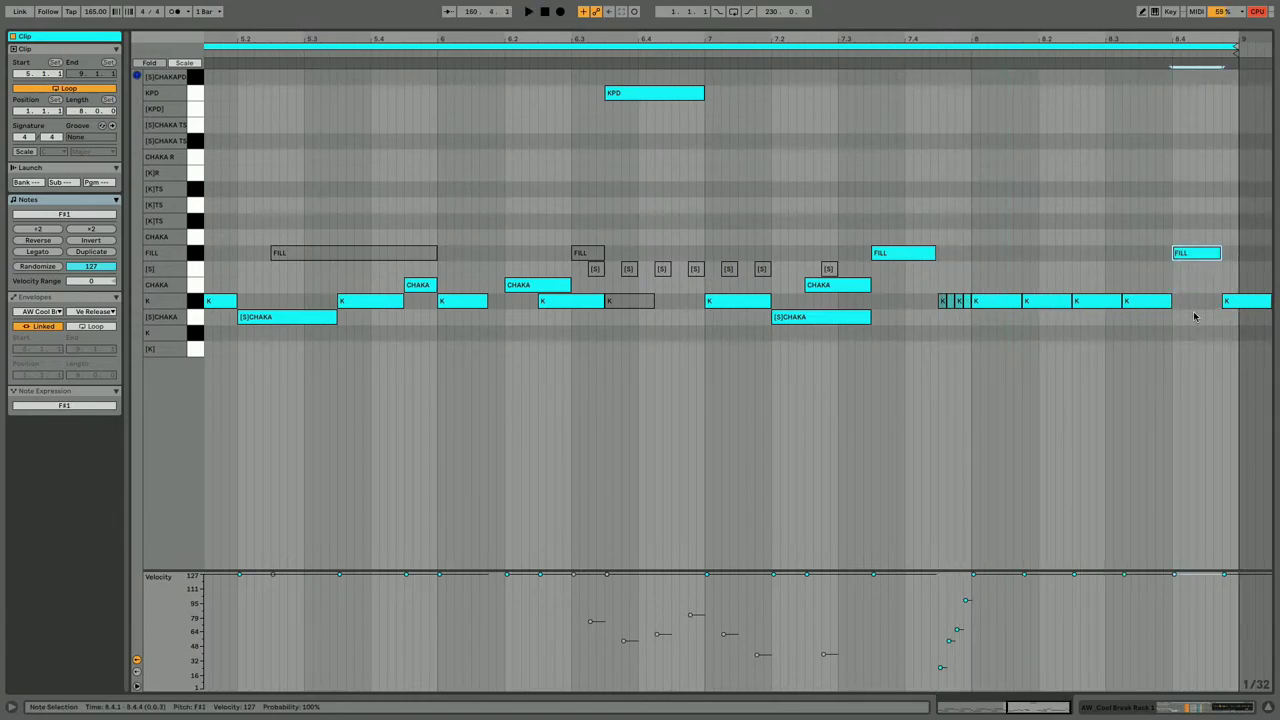
double_click(1228, 301)
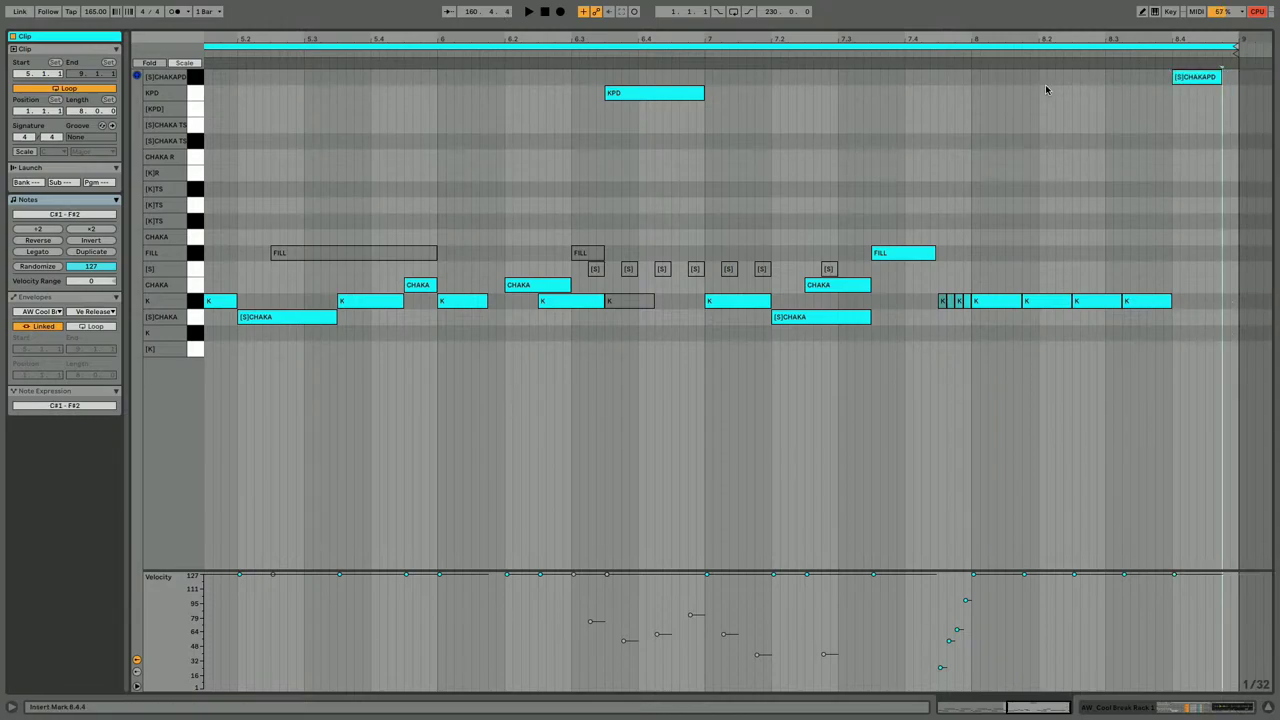
left_click(962, 50)
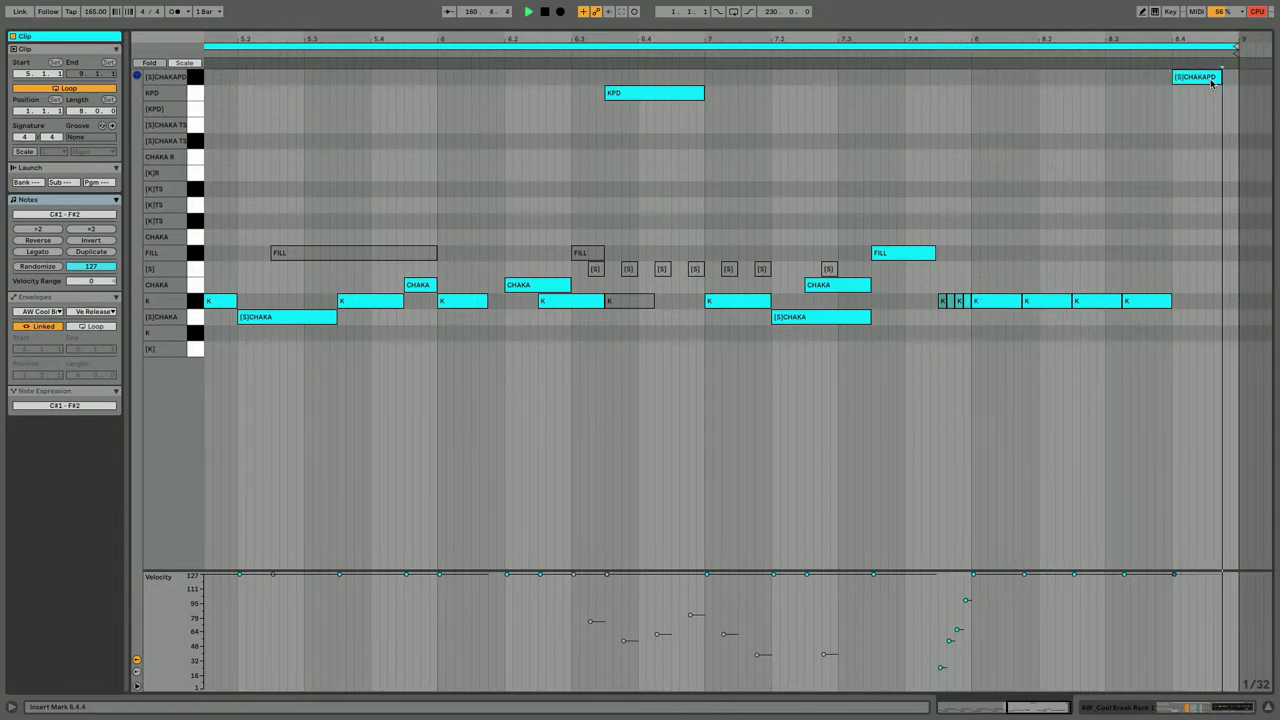
left_click_drag(1212, 83, 1212, 115)
key("Down")
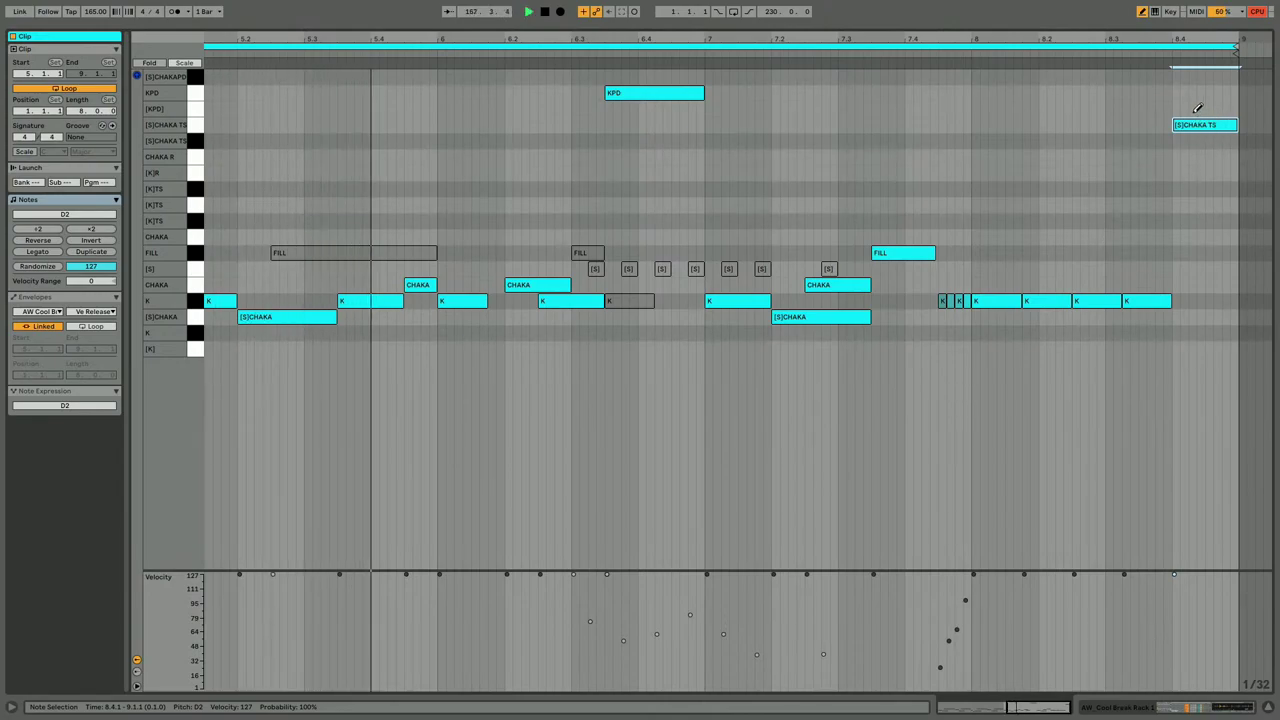
Draw eight 1/32 [S]CHAKA TS notes across beat 8.3 with velocities rising from 10 to 96.
left_click_drag(1168, 125, 1110, 125)
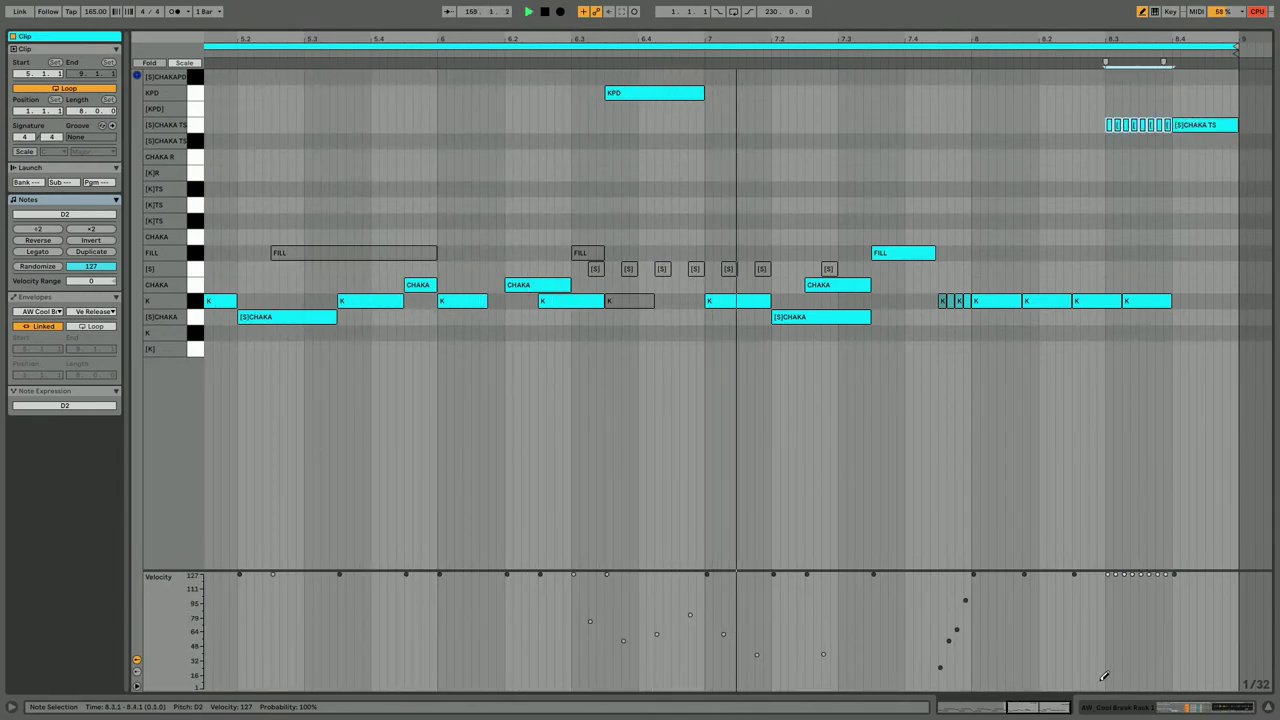
mouse_move(1103, 677)
left_mouse_down()
mouse_move(1157, 654)
mouse_move(1173, 597)
left_mouse_up()
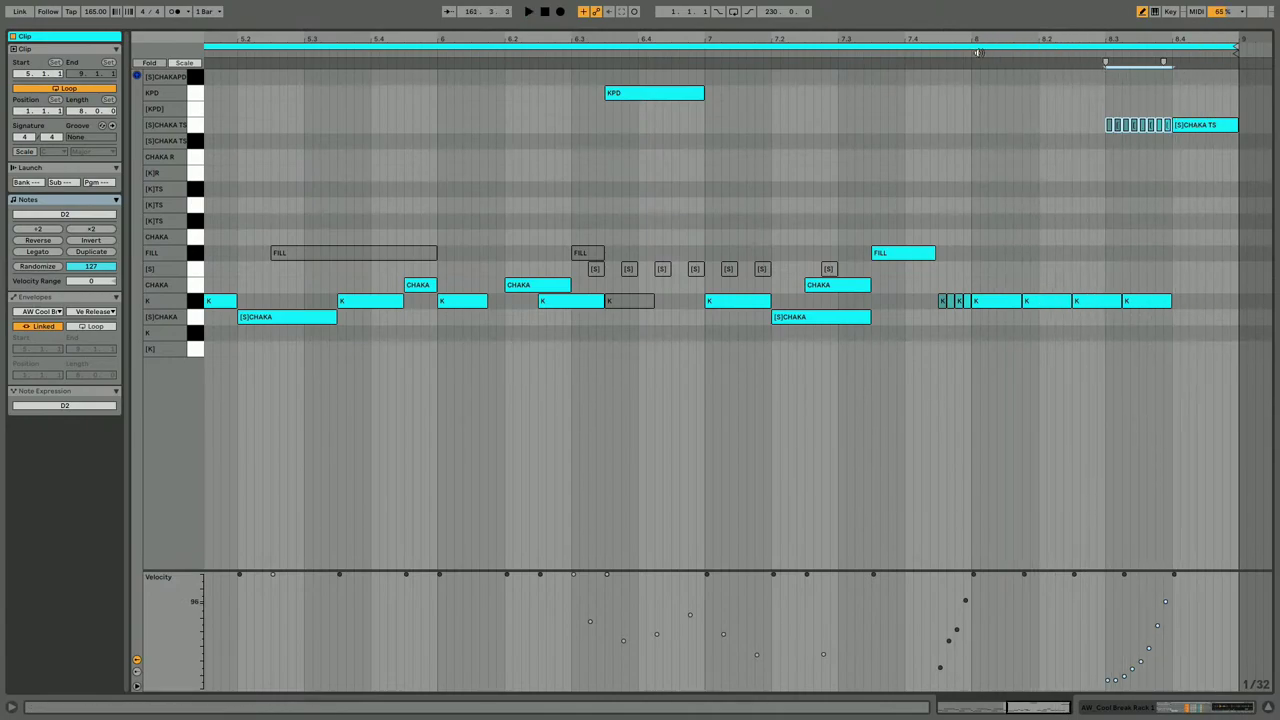
Shorten the eight [S]CHAKA TS notes in beat 8.3, making the last four shorter still.
left_click_drag(1154, 46, 1010, 142)
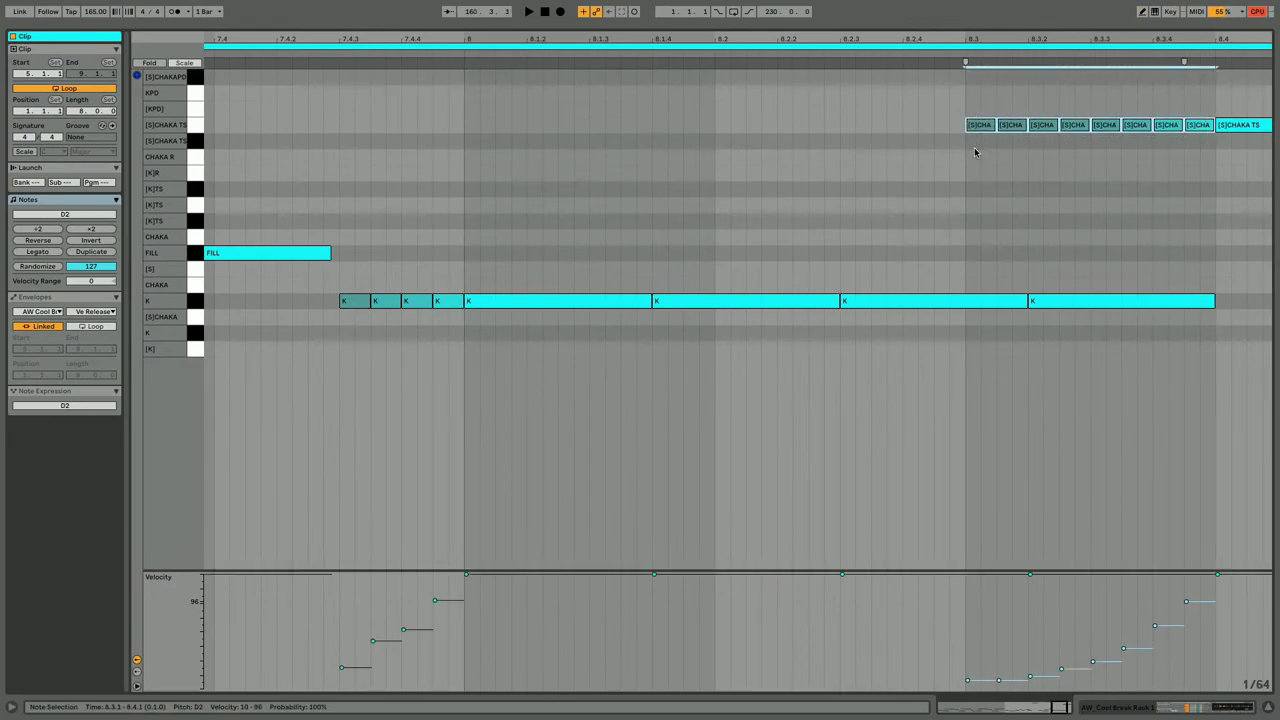
left_click_drag(1209, 105, 894, 149)
key("shift+Left")
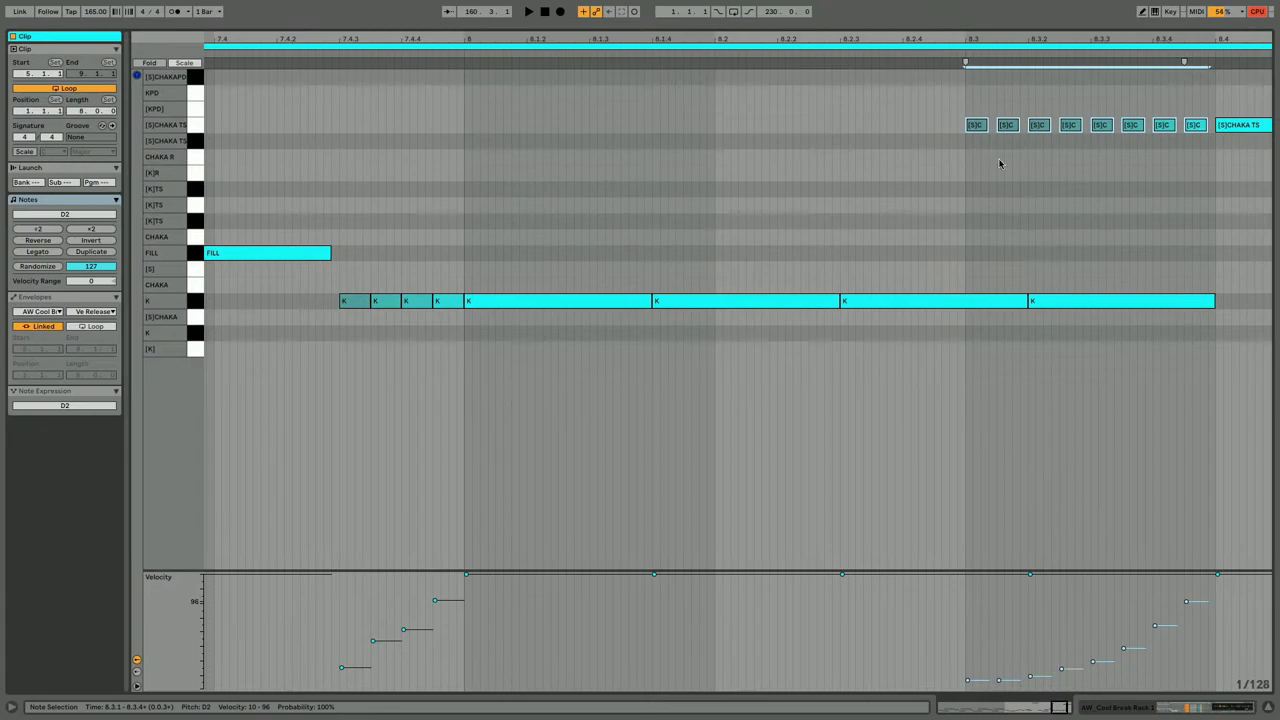
left_click_drag(1205, 108, 1104, 147)
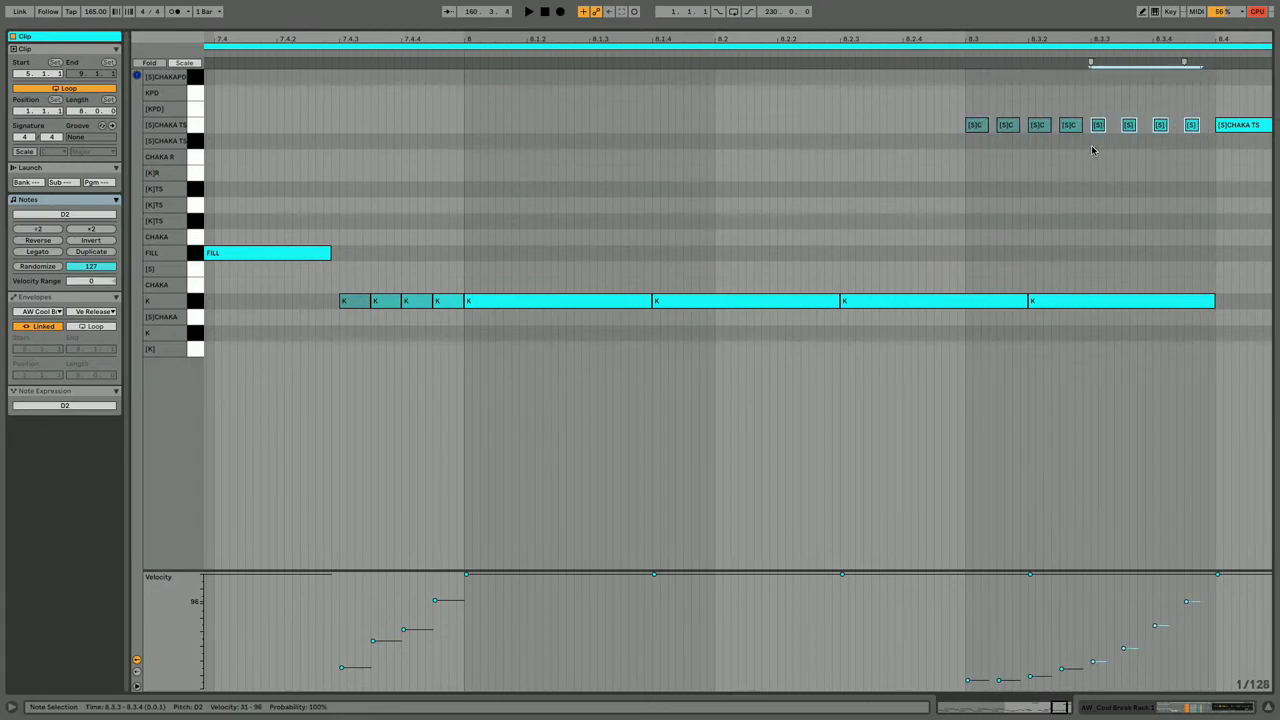
Shorten the four long K notes in bar 8 to leave a small gap after each.
left_click_drag(414, 40, 491, 60)
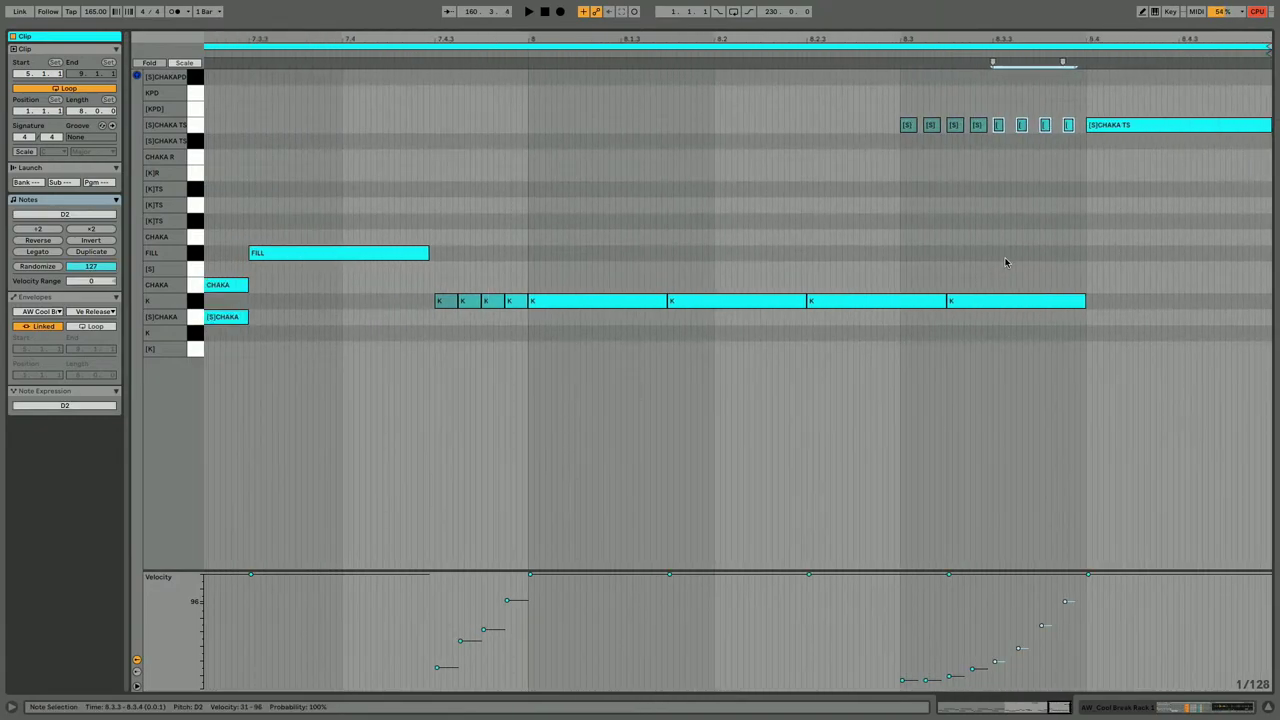
left_click_drag(1003, 257, 573, 338)
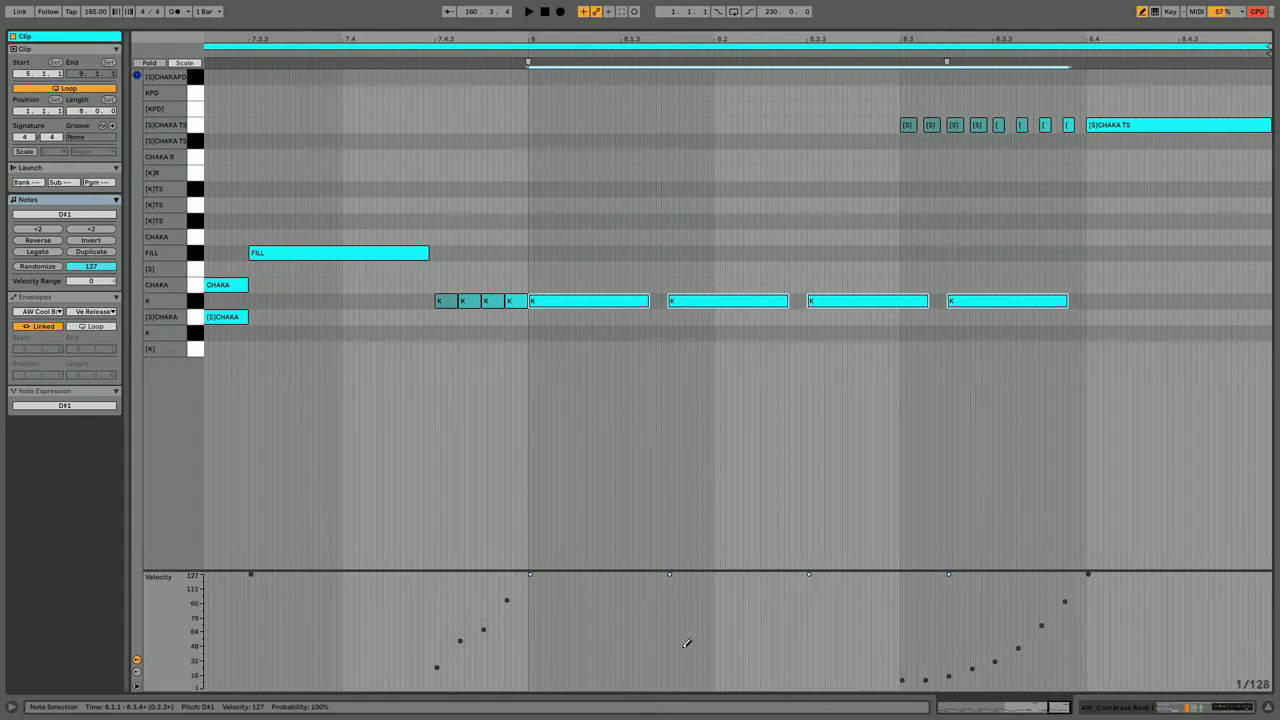
Lower the velocities of the second, third and fourth long K notes in bar 8 progressively, down to 28 on the last.
left_click_drag(669, 576, 679, 597)
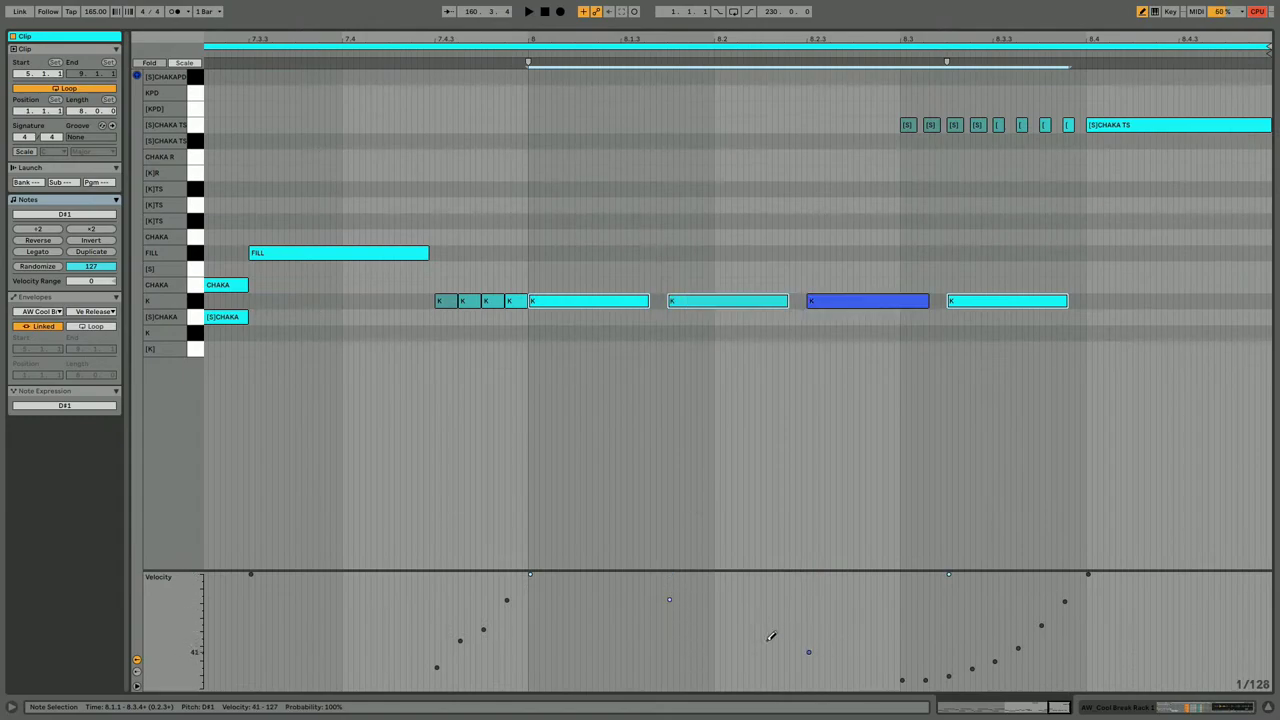
mouse_move(768, 640)
left_mouse_down()
mouse_move(668, 605)
mouse_move(836, 658)
left_mouse_up()
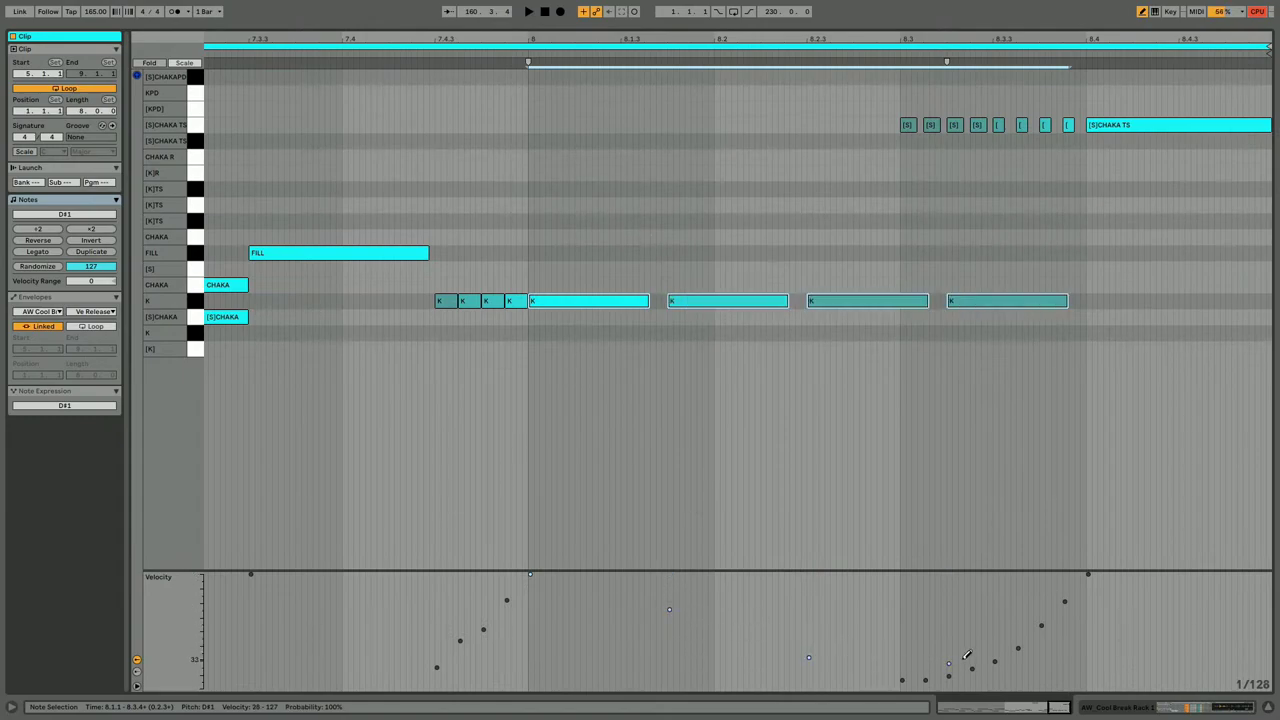
left_click_drag(411, 37, 411, 25)
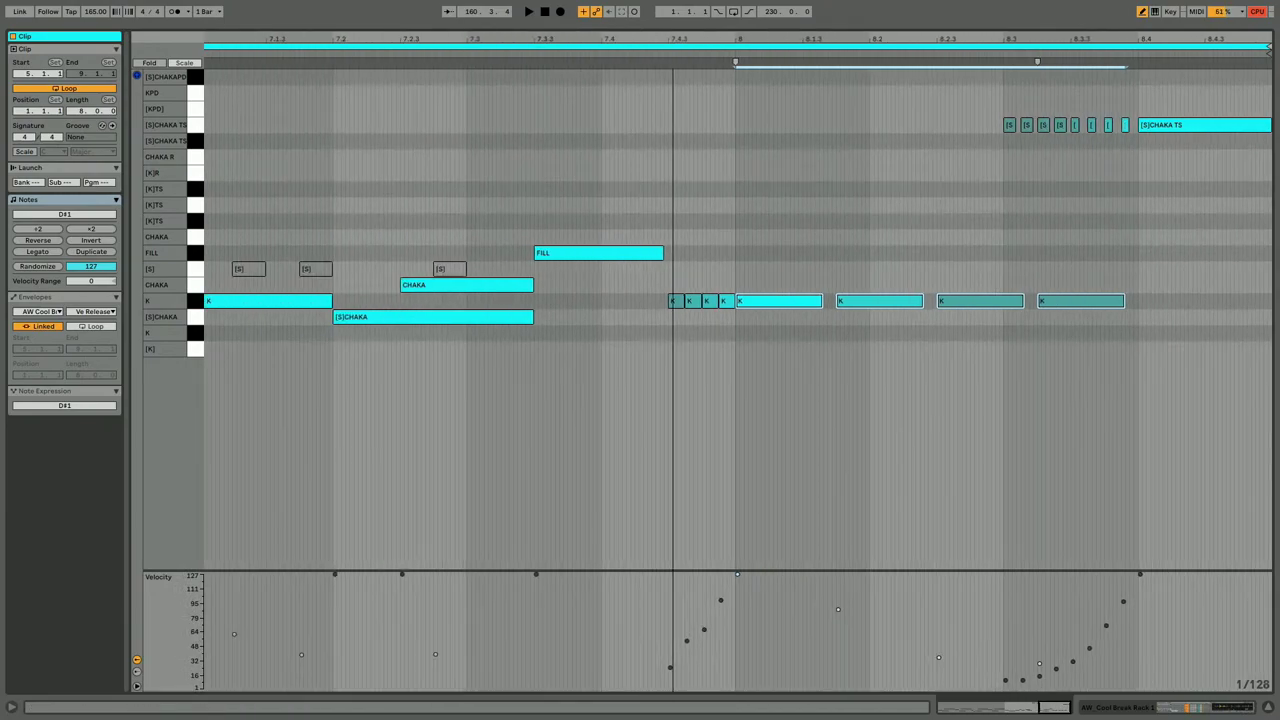
left_click(575, 50)
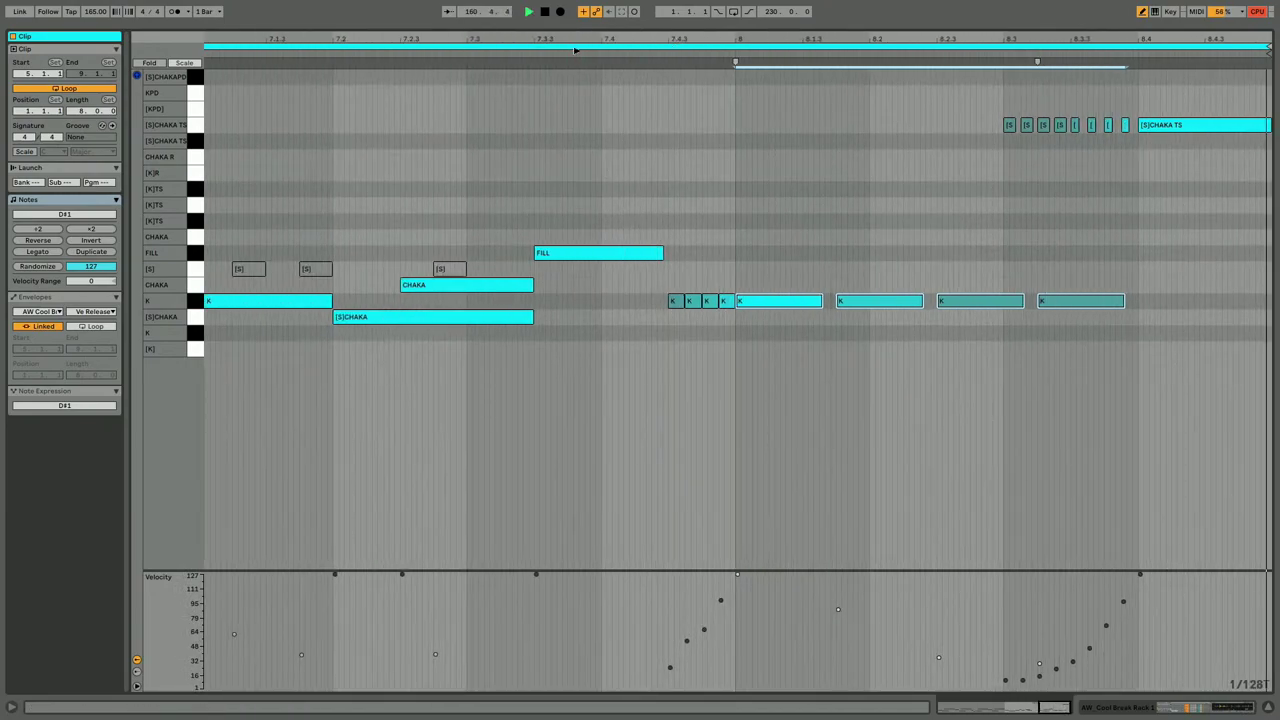
Move the K note at 5.3.3 to 5.3.1 and deactivate the CHAKA note at 5.4.3.
left_click_drag(923, 37, 923, 22)
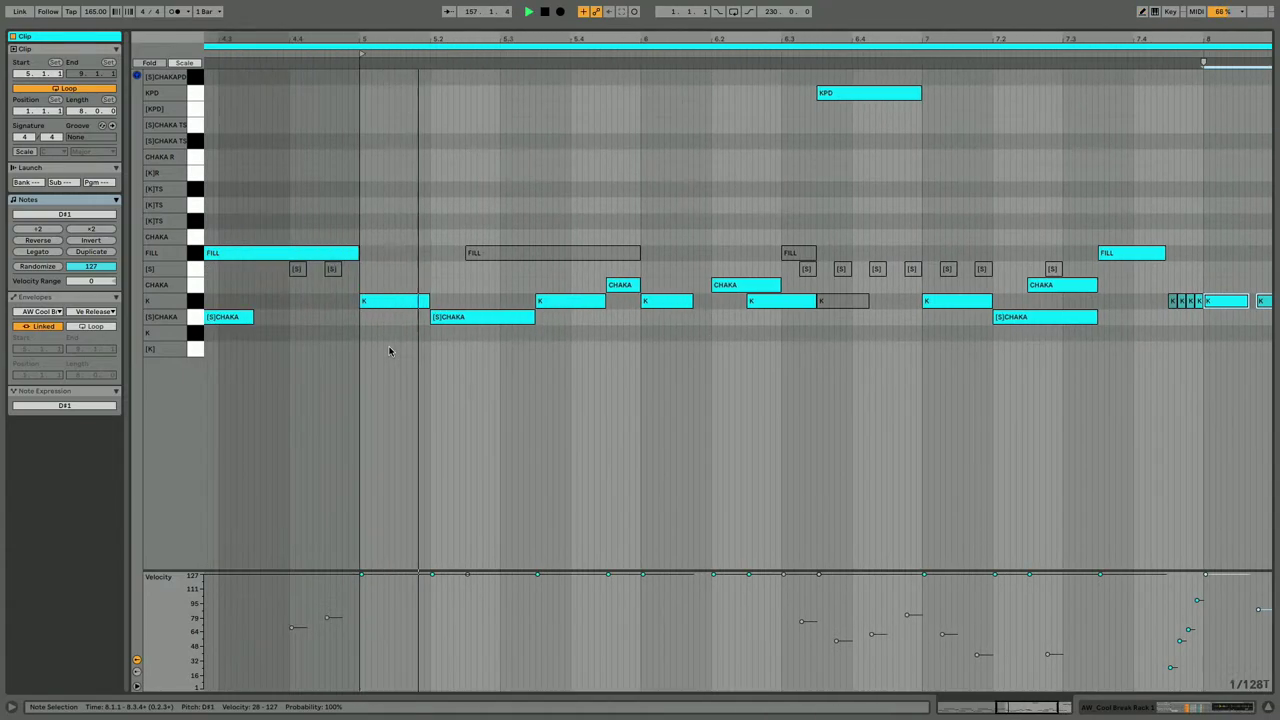
key("space")
left_click_drag(551, 302, 512, 305)
key("space")
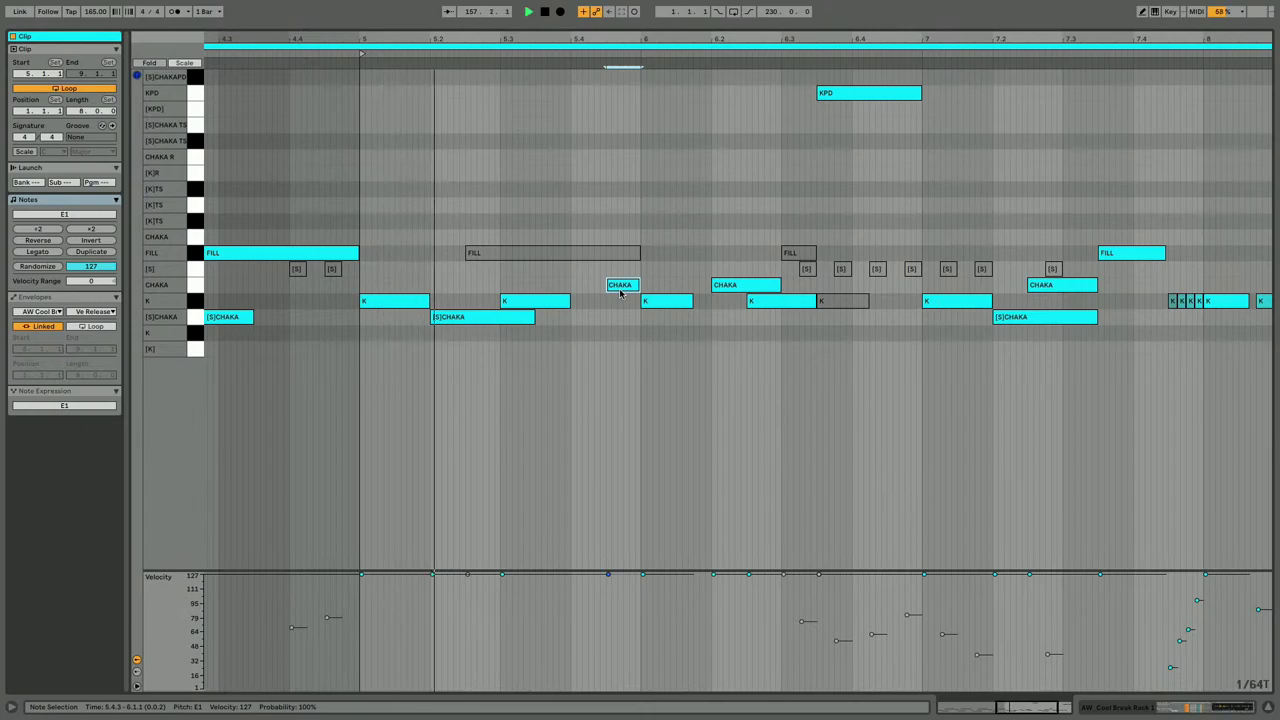
key("0")
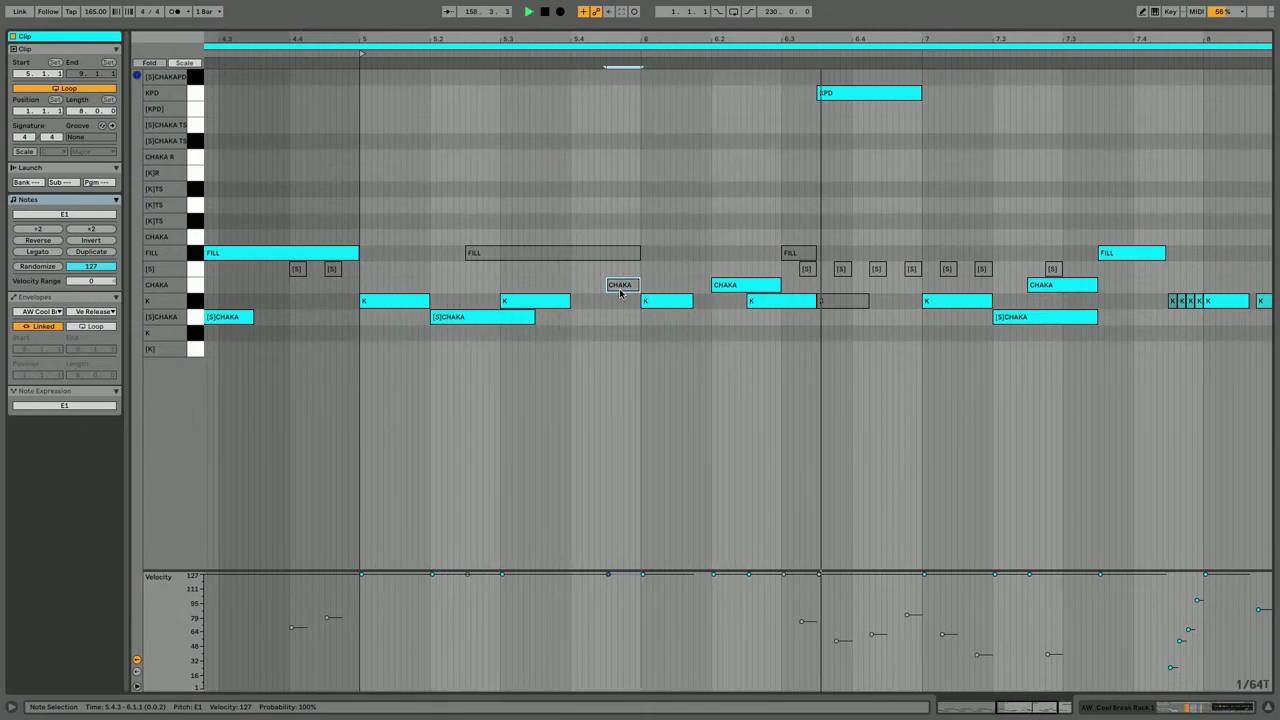
key("space")
Move the KPD note at 6.3.3 to the [KPD] row and shorten it to end around 6.4.3.
left_click(833, 94)
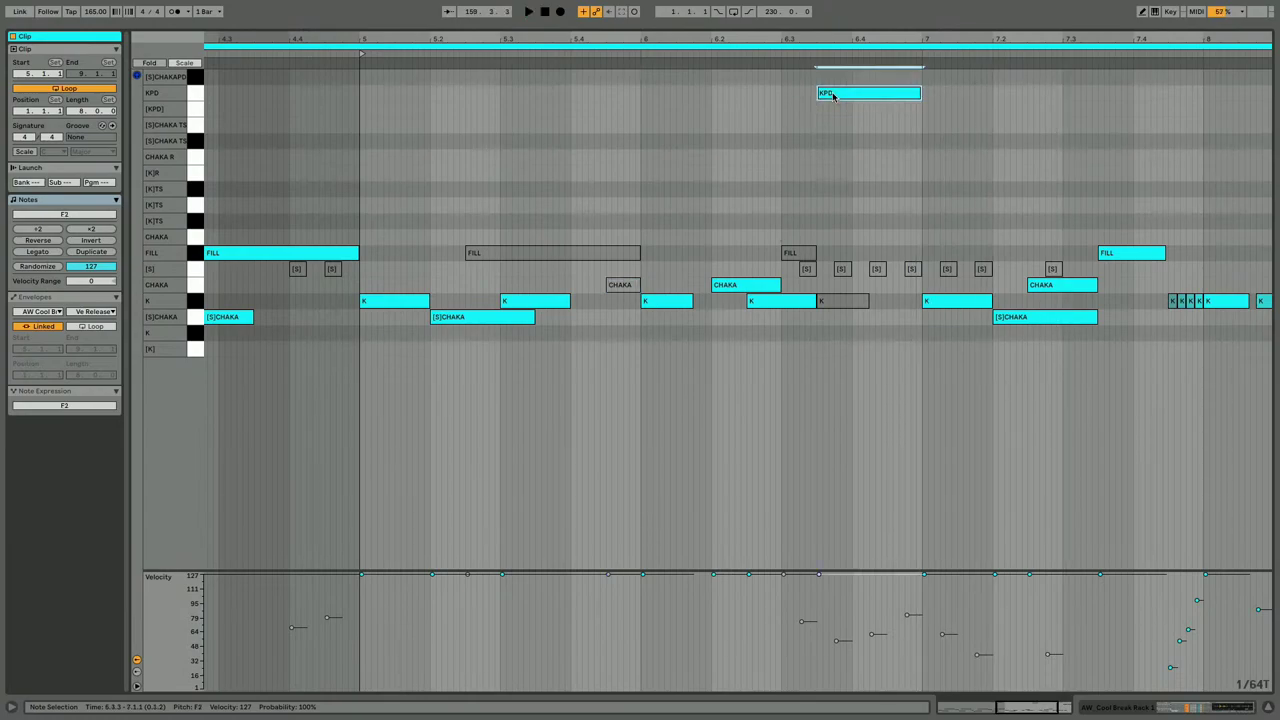
key("Down")
key("Down")
key("Up")
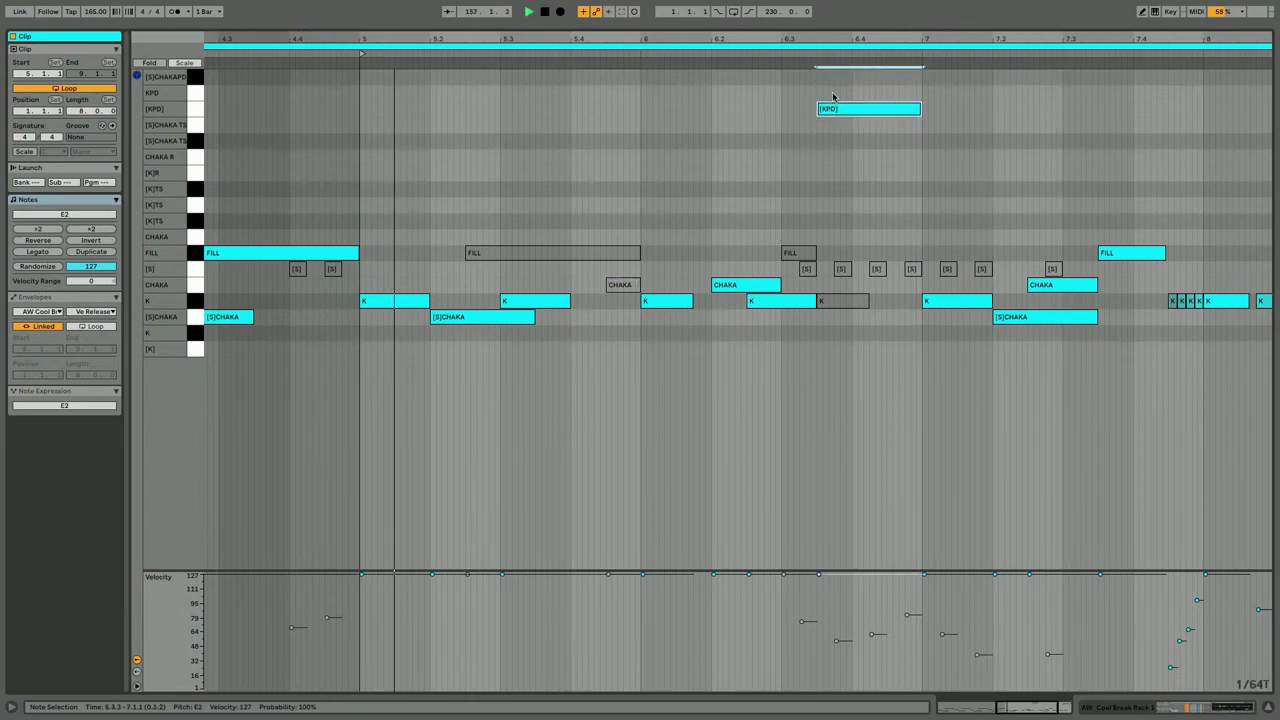
key("shift+Left")
key("shift+Left")
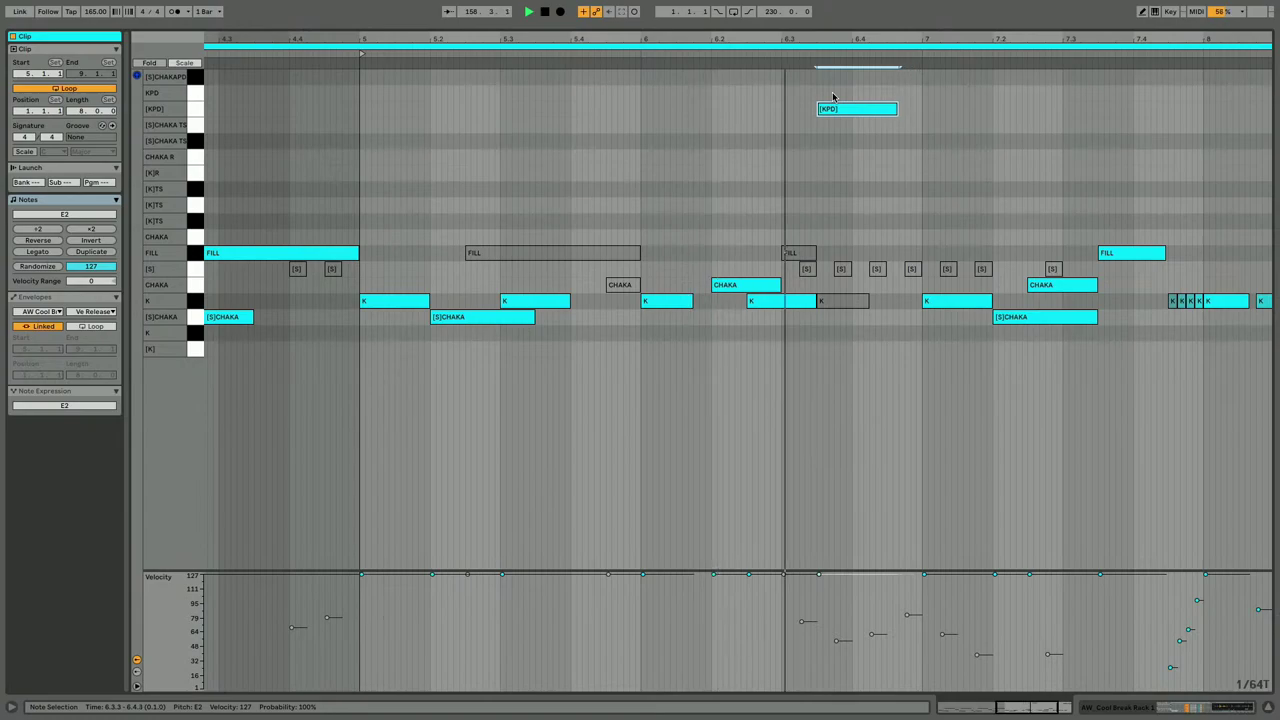
key("shift+Left")
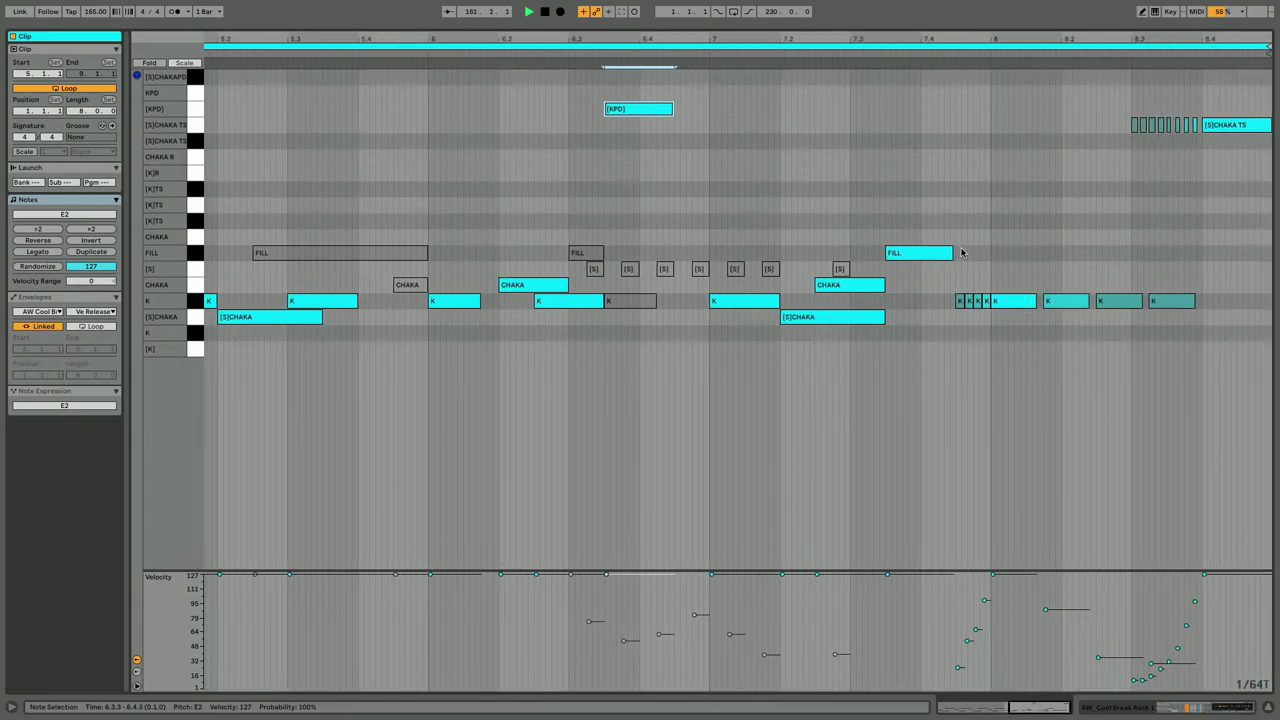
Select bars 163 to 165 of the Cool Break track in the arrangement and open that clip's notes.
key("shift+Tab")
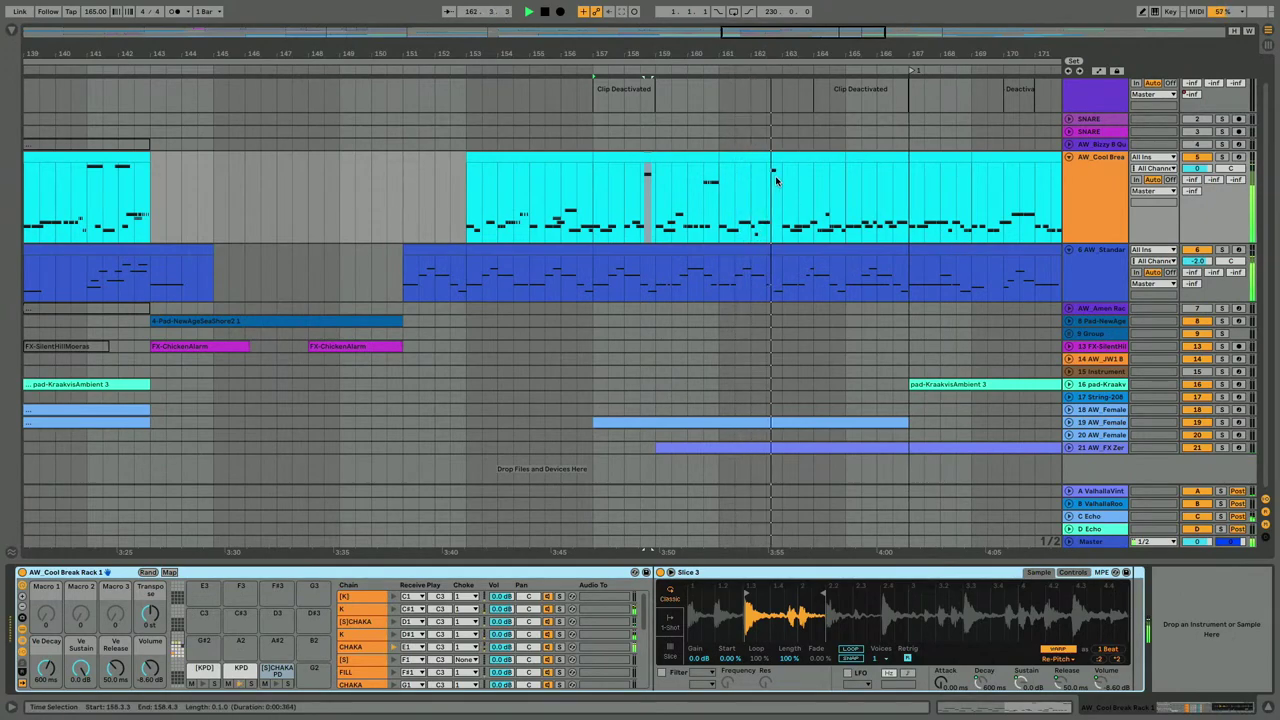
left_click(782, 211)
left_click_drag(782, 211, 842, 205)
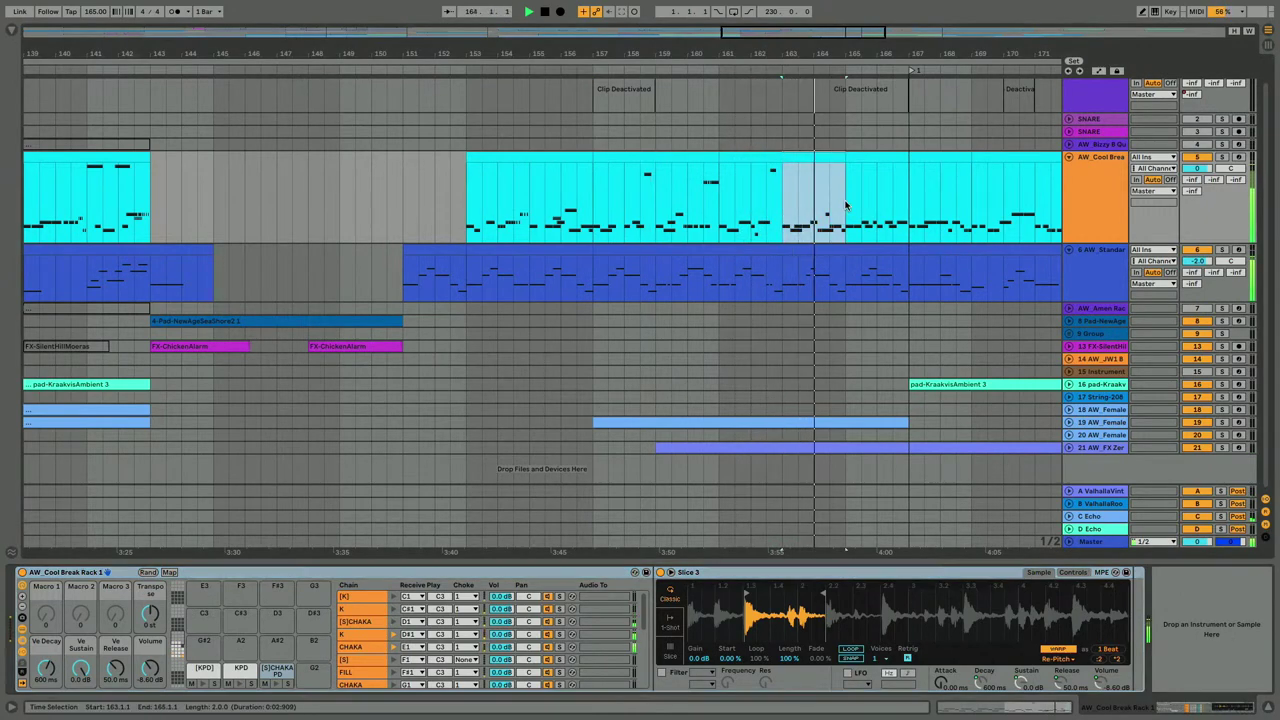
key("shift+Tab")
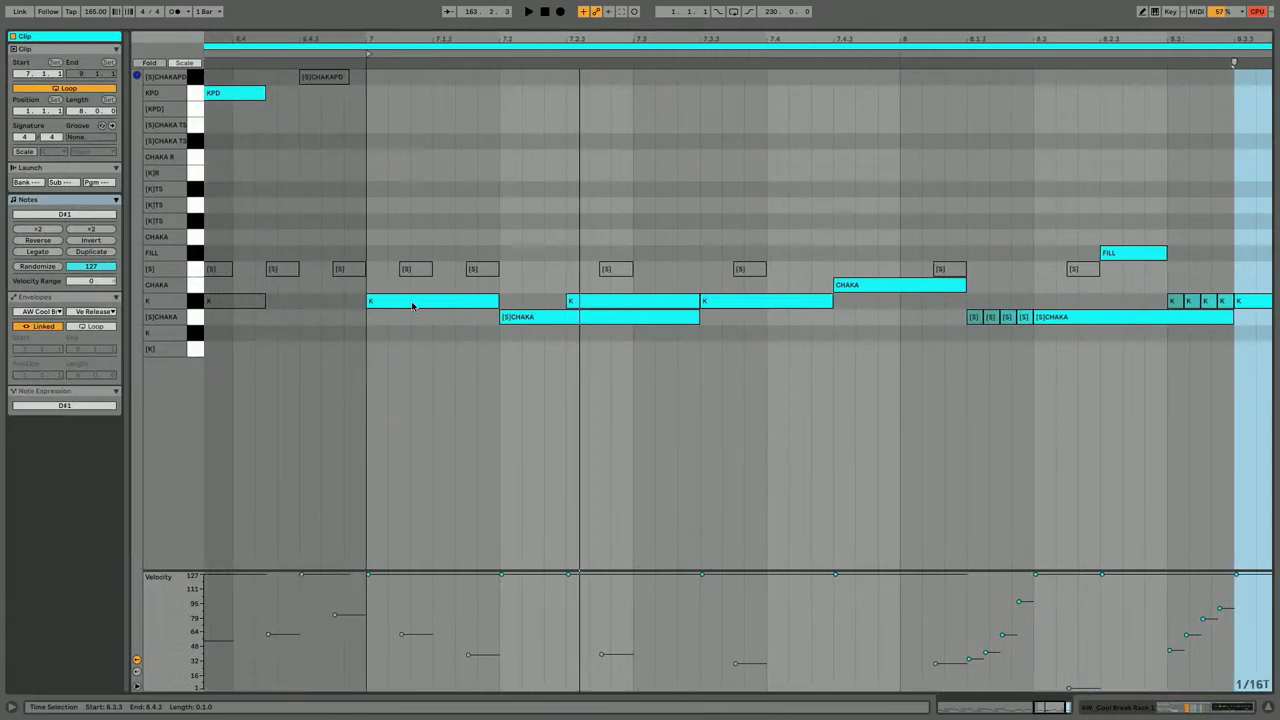
Move the [S]CHAKA note at 7.2.1 to the K row at 7.1.3, and shorten it to end at 7.2.1 on a straight 1/16 grid.
left_click(541, 318)
key("Up")
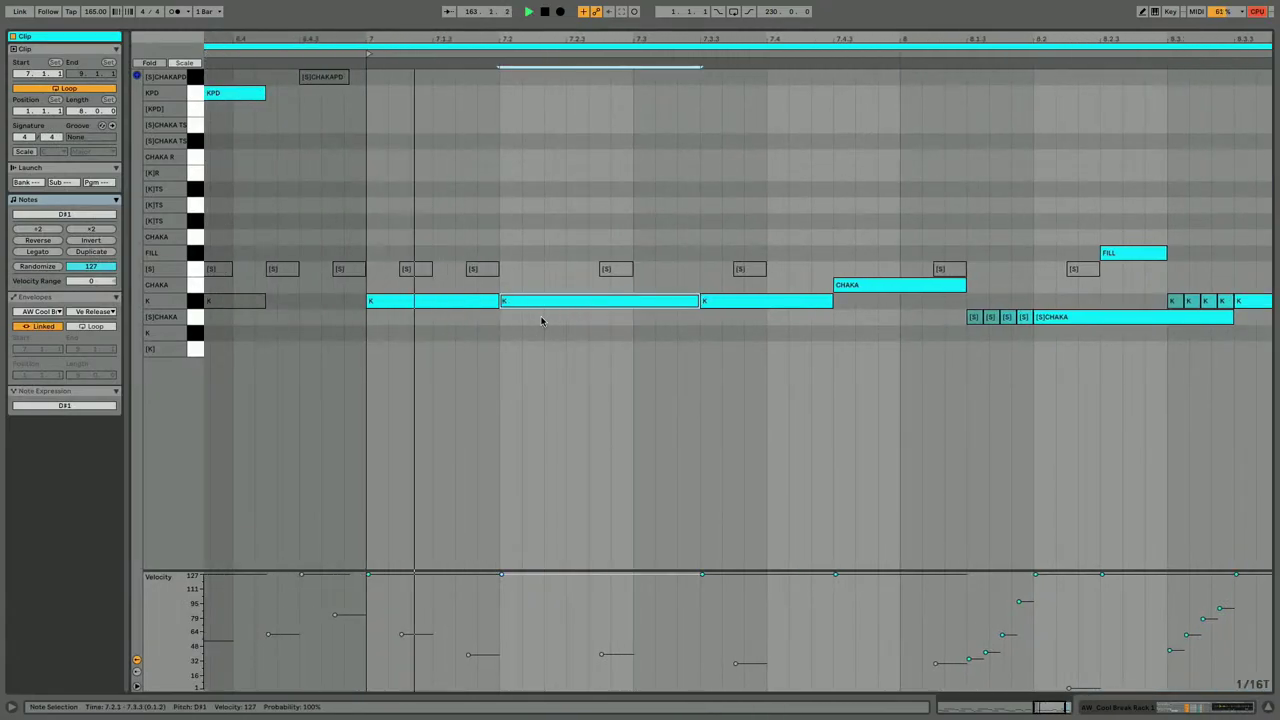
key("Left")
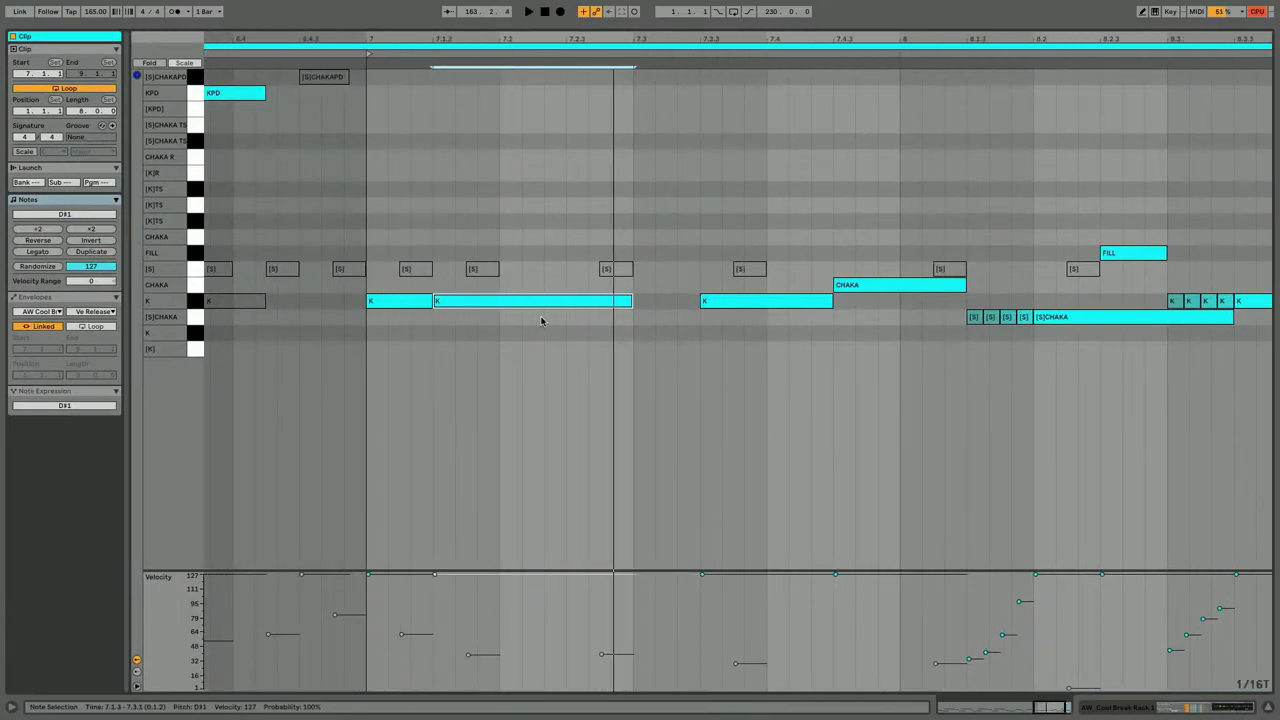
key("ctrl+3")
key("shift+Left")
key("shift+Left")
key("shift+Left")
key("shift+Left")
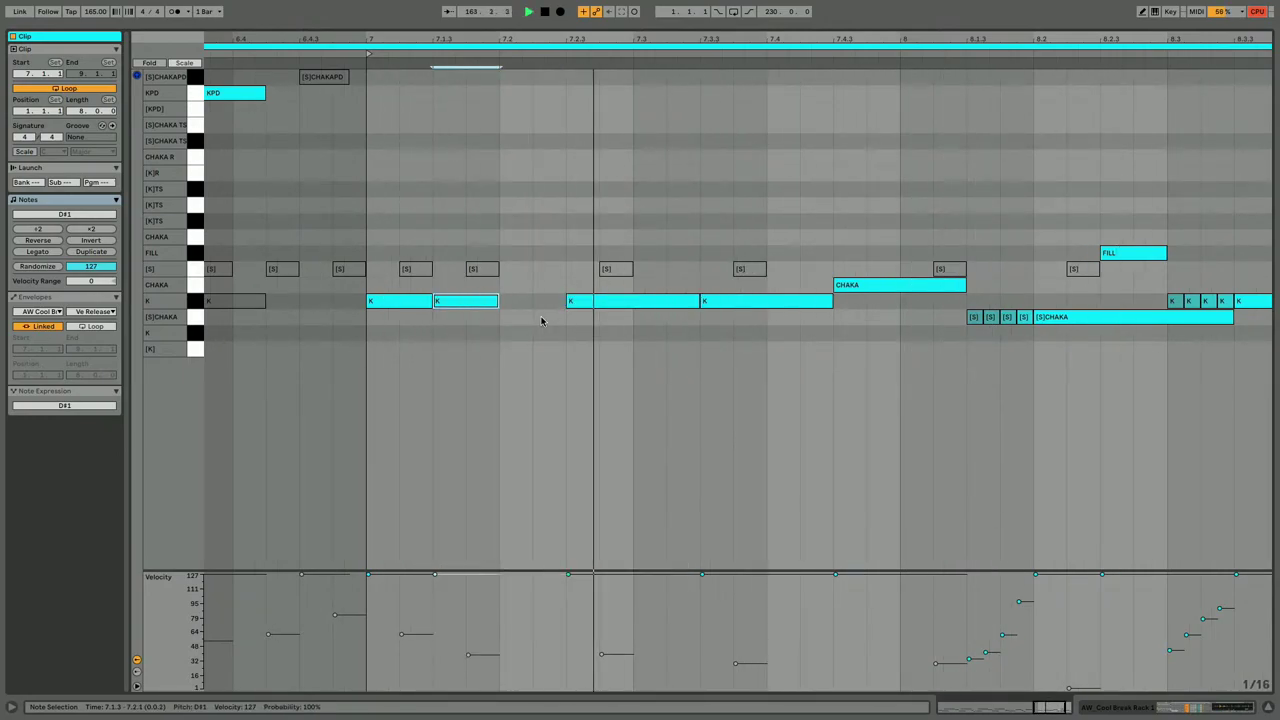
Duplicate the K note at 7.1.3 to 7.2.1, move the copy to the CHAKA row and lengthen it.
key("ctrl+d")
key("Up")
key("shift+Right")
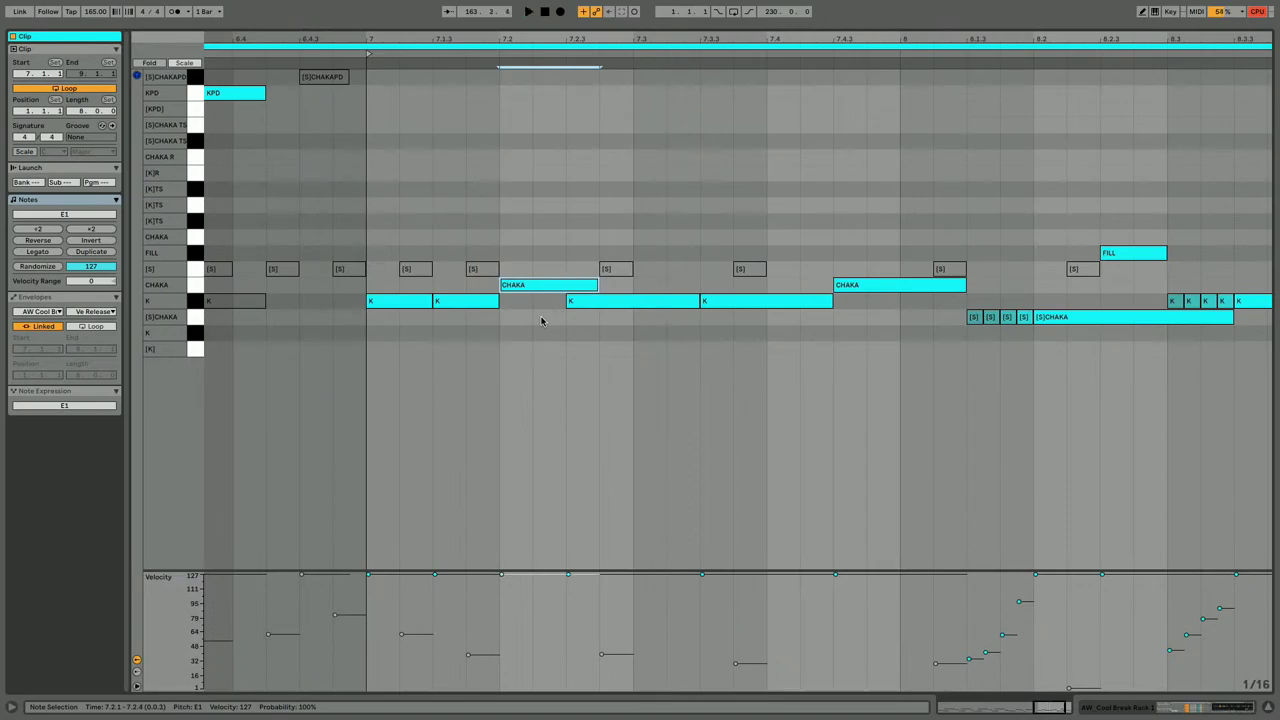
Deactivate the K note at 7.2.3 and extend the CHAKA note at 7.2.1 to 7.3.3.
left_click(576, 303)
key("0")
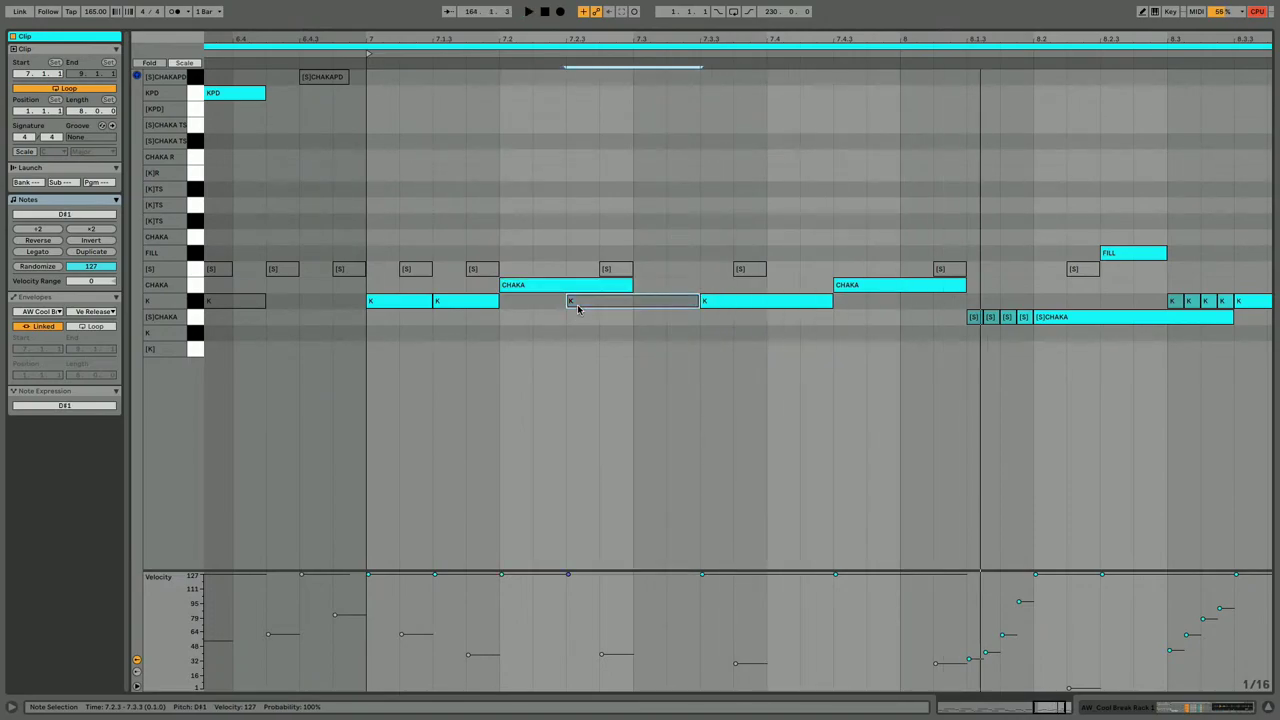
left_click_drag(631, 284, 698, 285)
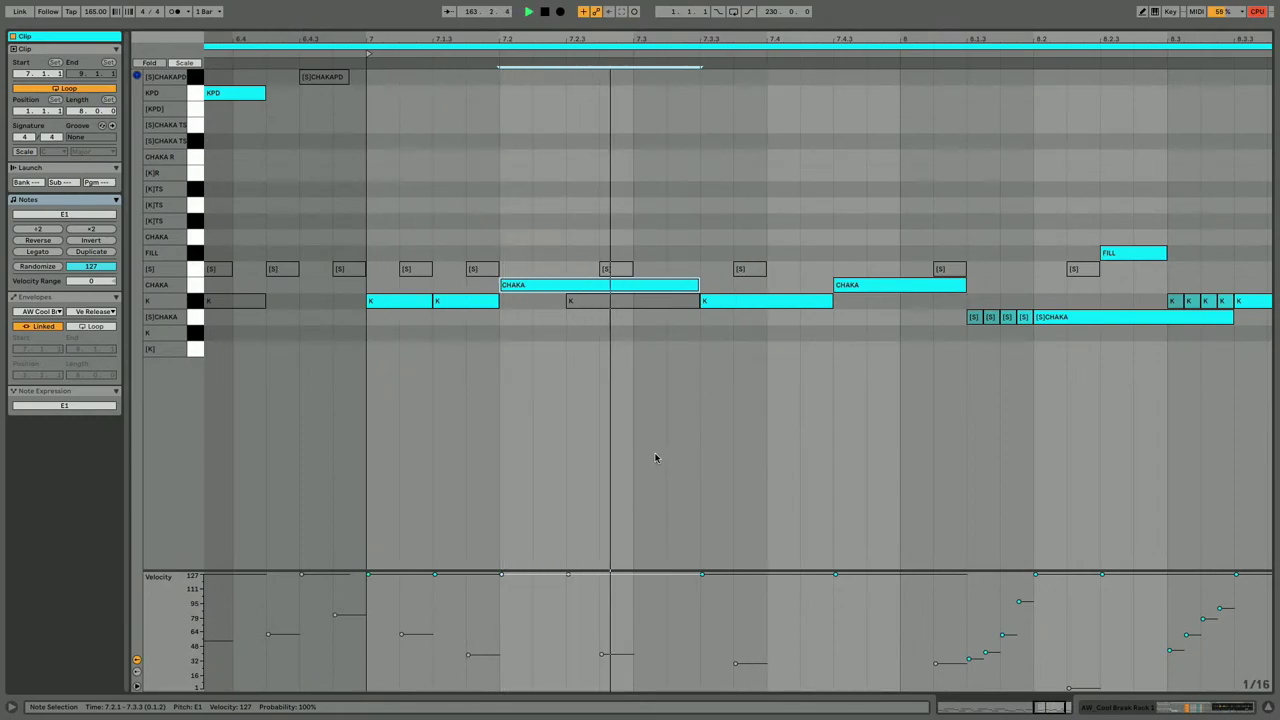
Try the CHAKA note from 7.4.3 at 7.4.1, and move it to the FILL row at 7.4.3.
left_click(855, 286)
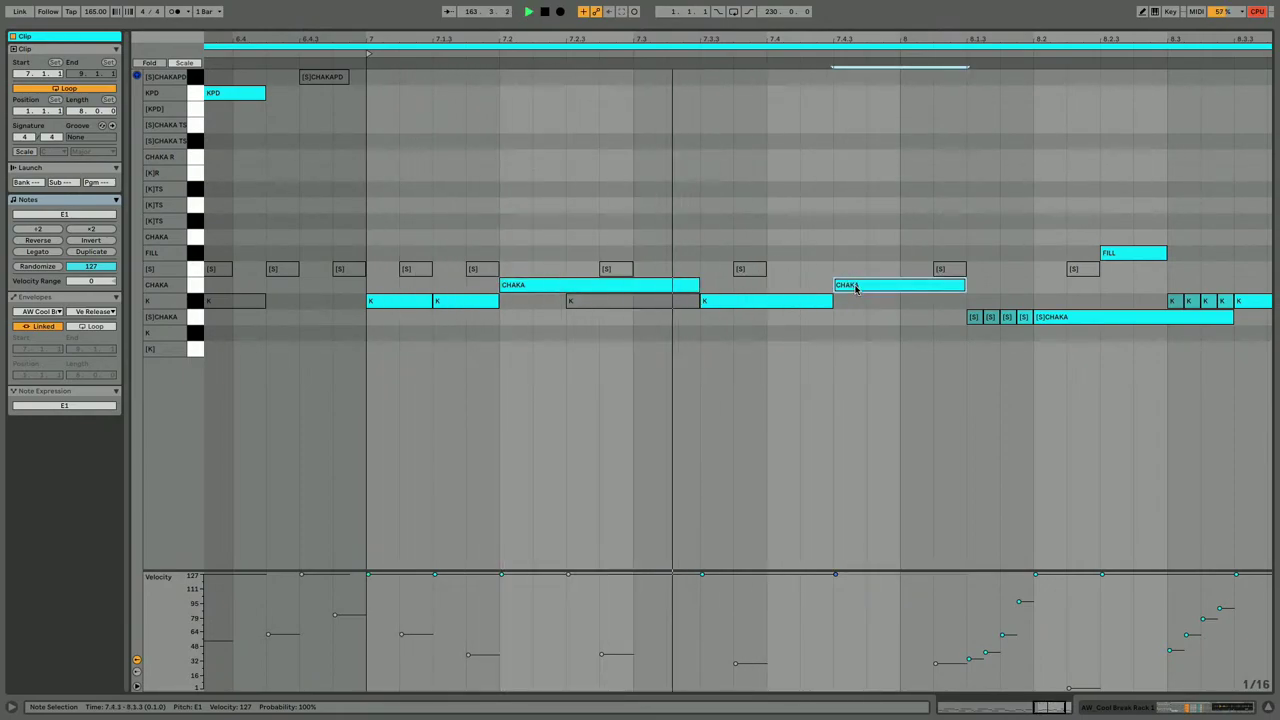
key("Left")
key("Left")
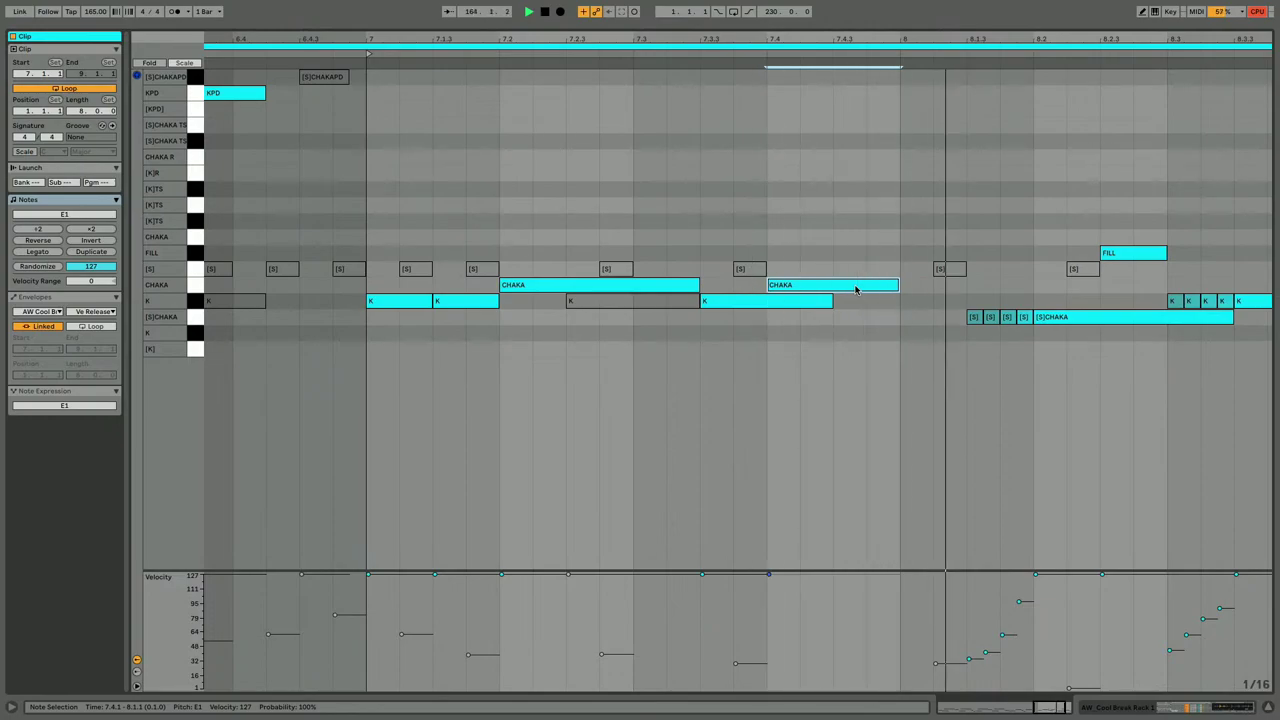
key("Right")
key("Right")
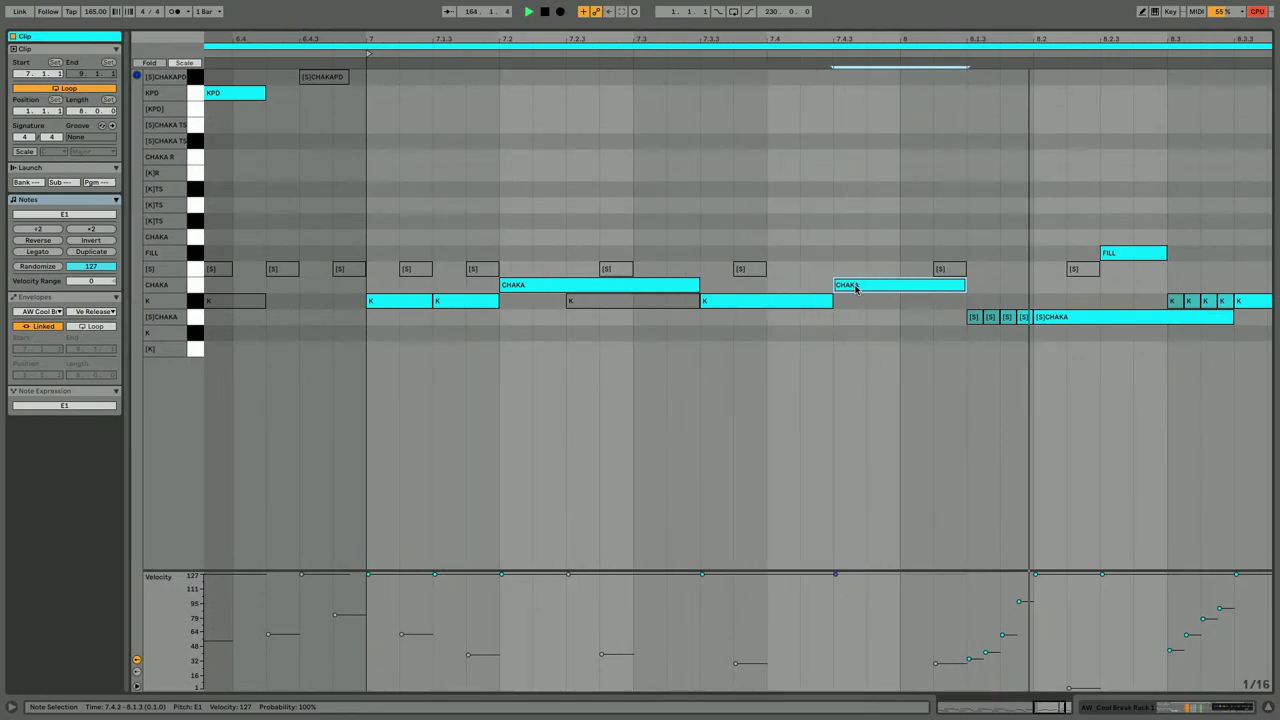
key("Up")
key("Up")
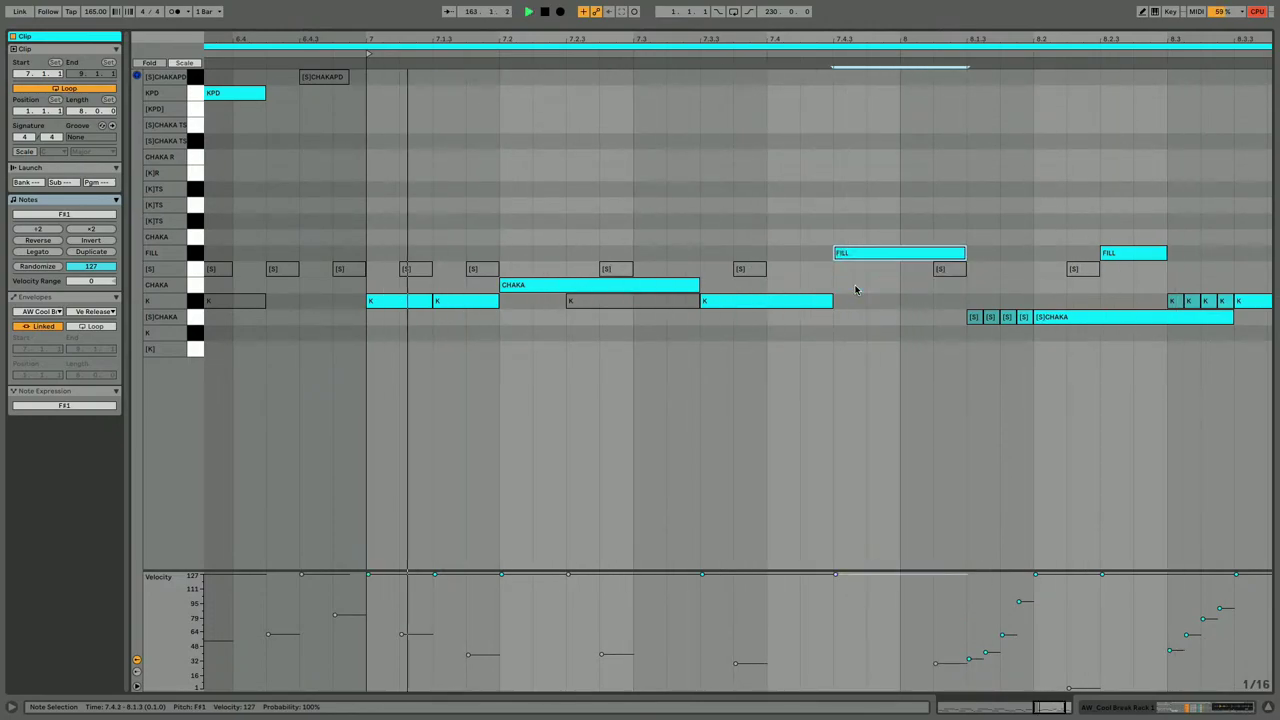
Shift the FILL note at 7.4.3 to 7.4.1 and save the set.
key("Left")
key("Left")
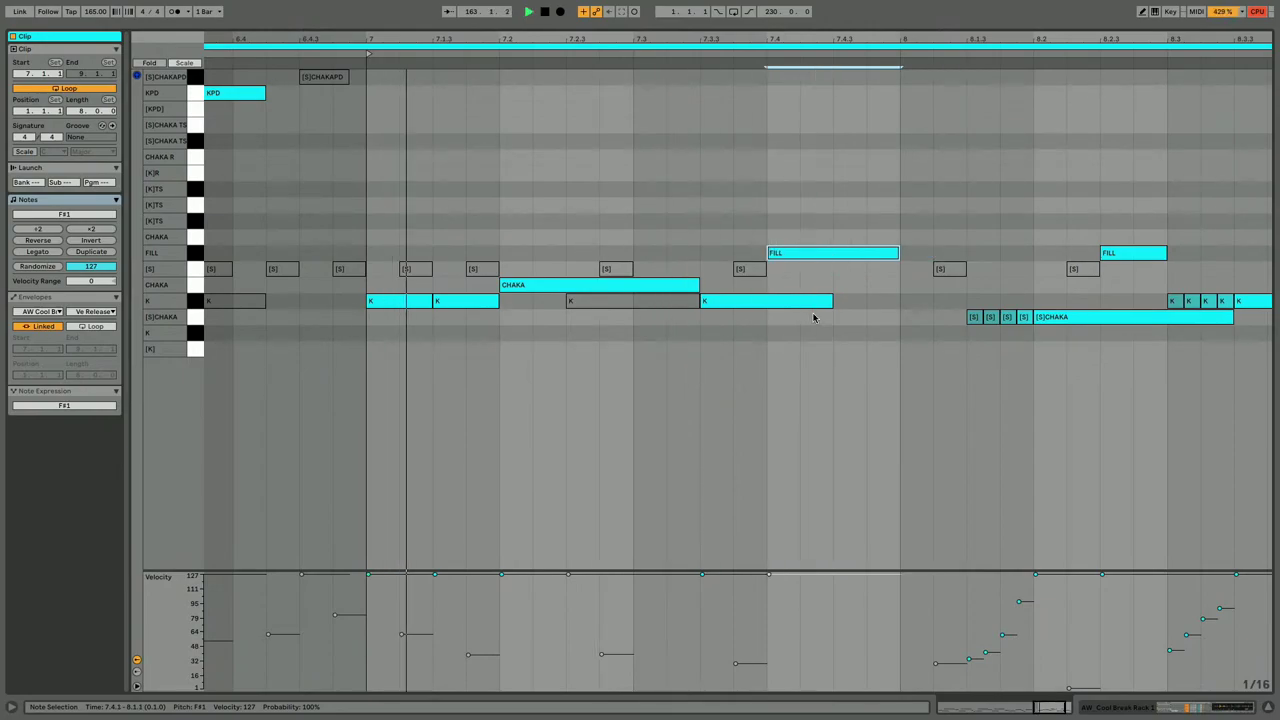
key("ctrl+s")
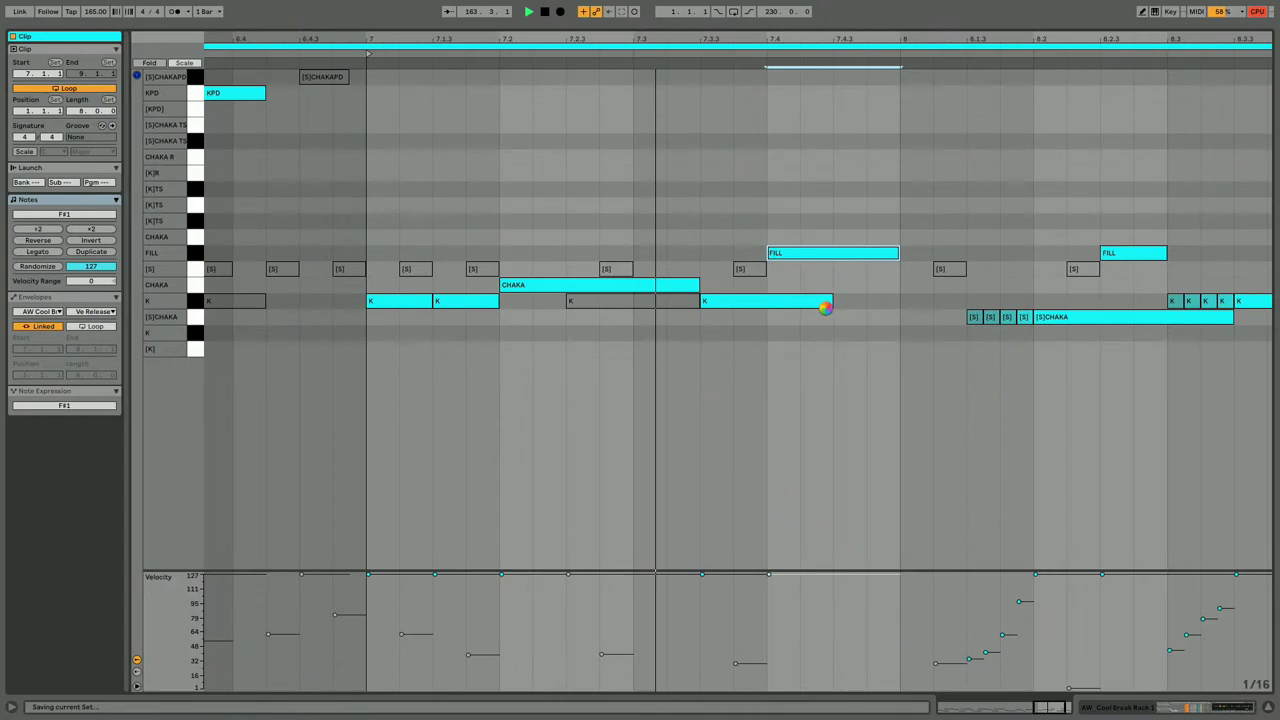
Move the FILL note at 7.4.1 back to 7.4.3 and play the pattern.
key("space")
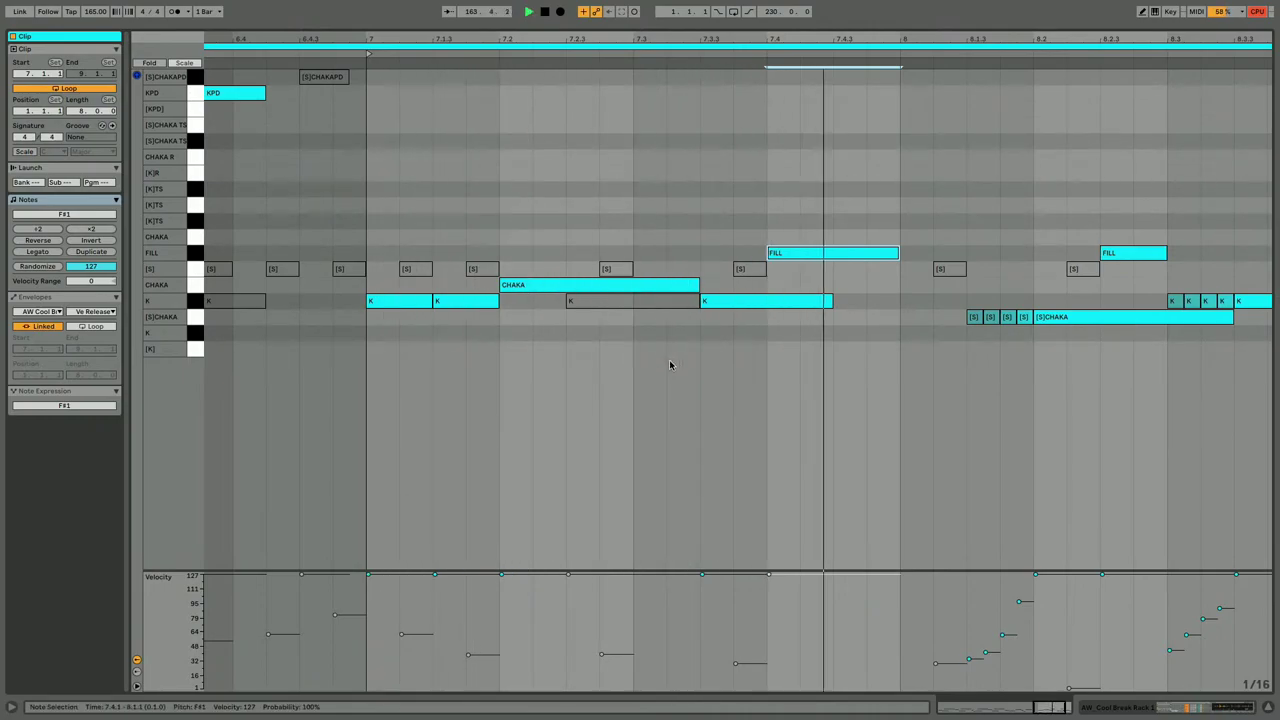
key("Right")
key("Right")
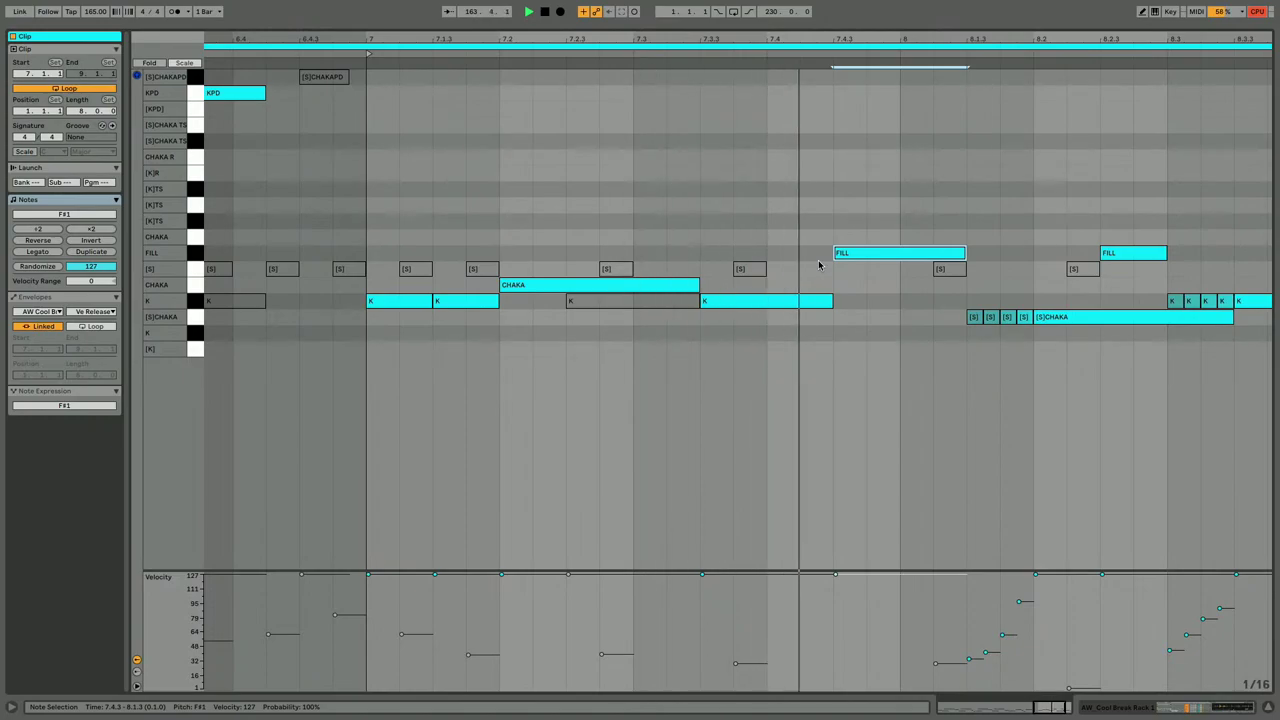
key("space")
Shorten the four short [S]CHAKA notes starting at 8.1.3 to 1/64 each, leaving gaps between them.
key("super+1")
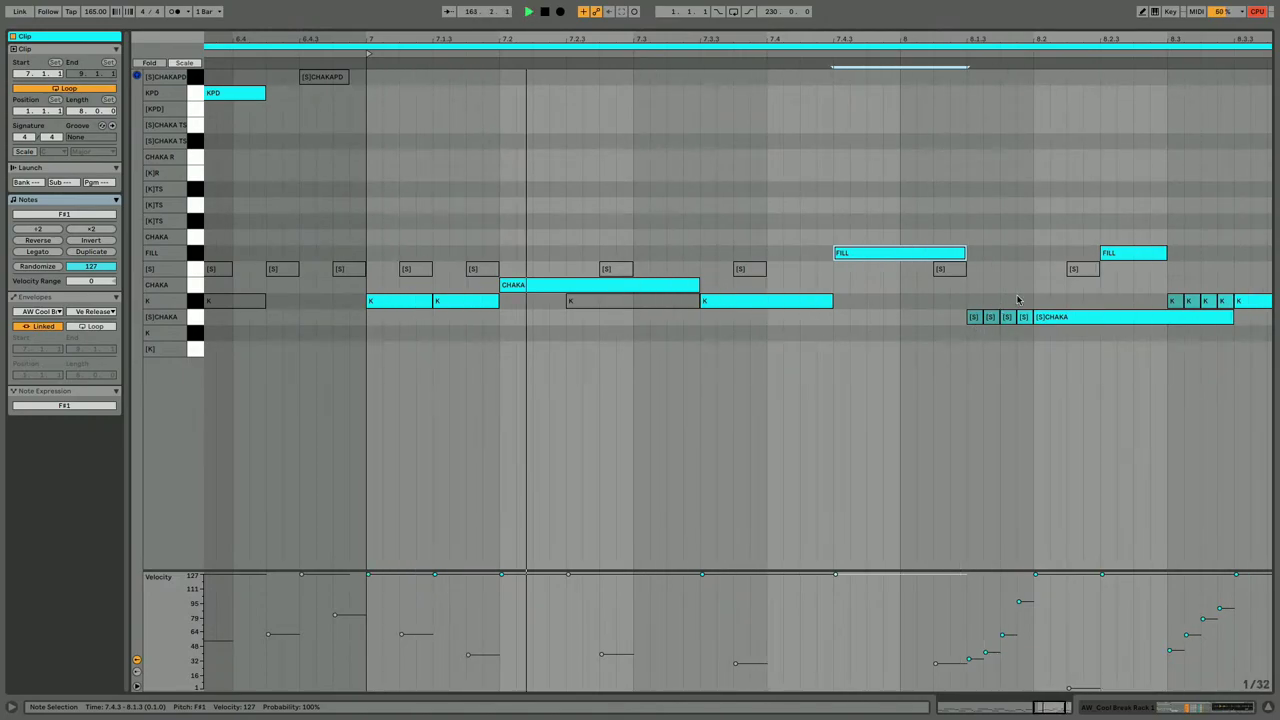
left_click_drag(1022, 298, 973, 321)
key("shift+Left")
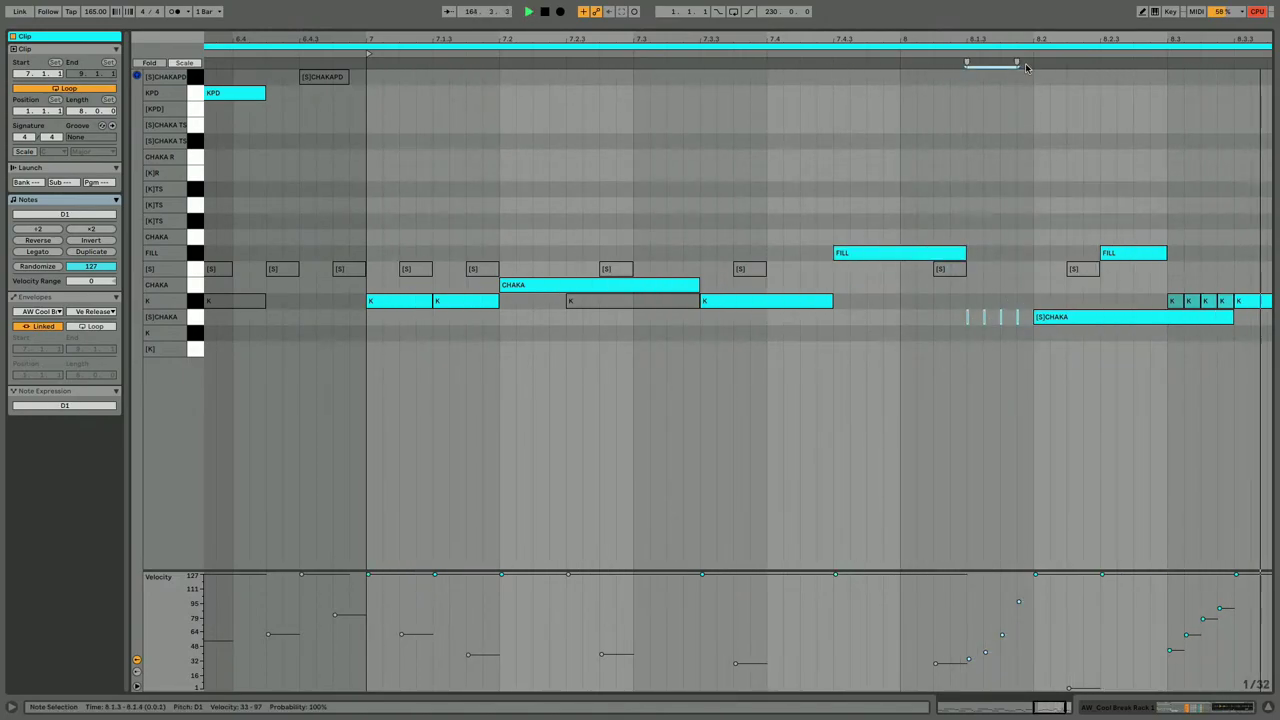
left_click_drag(1028, 37, 1028, 115)
key("shift+Right")
key("shift+Left")
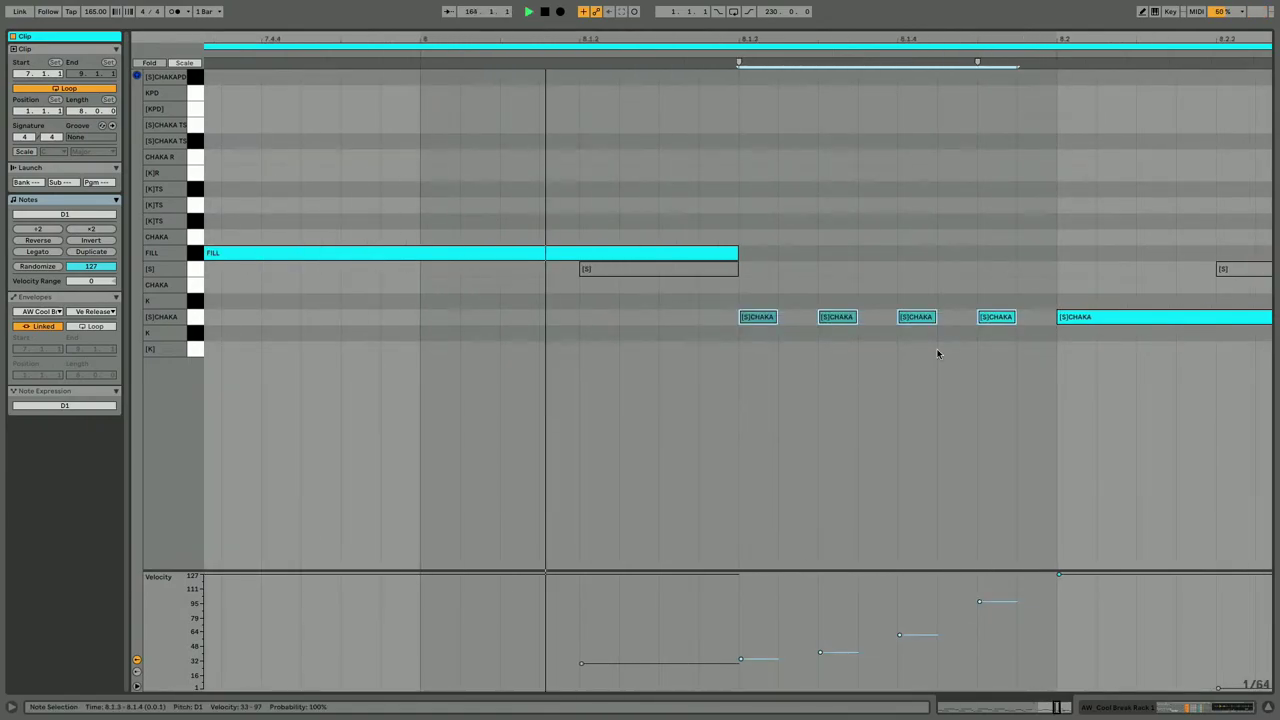
Shorten the [S]CHAKA note at 8.2.1 to end just before 8.2.3.
left_click_drag(813, 33, 813, 3)
key("space")
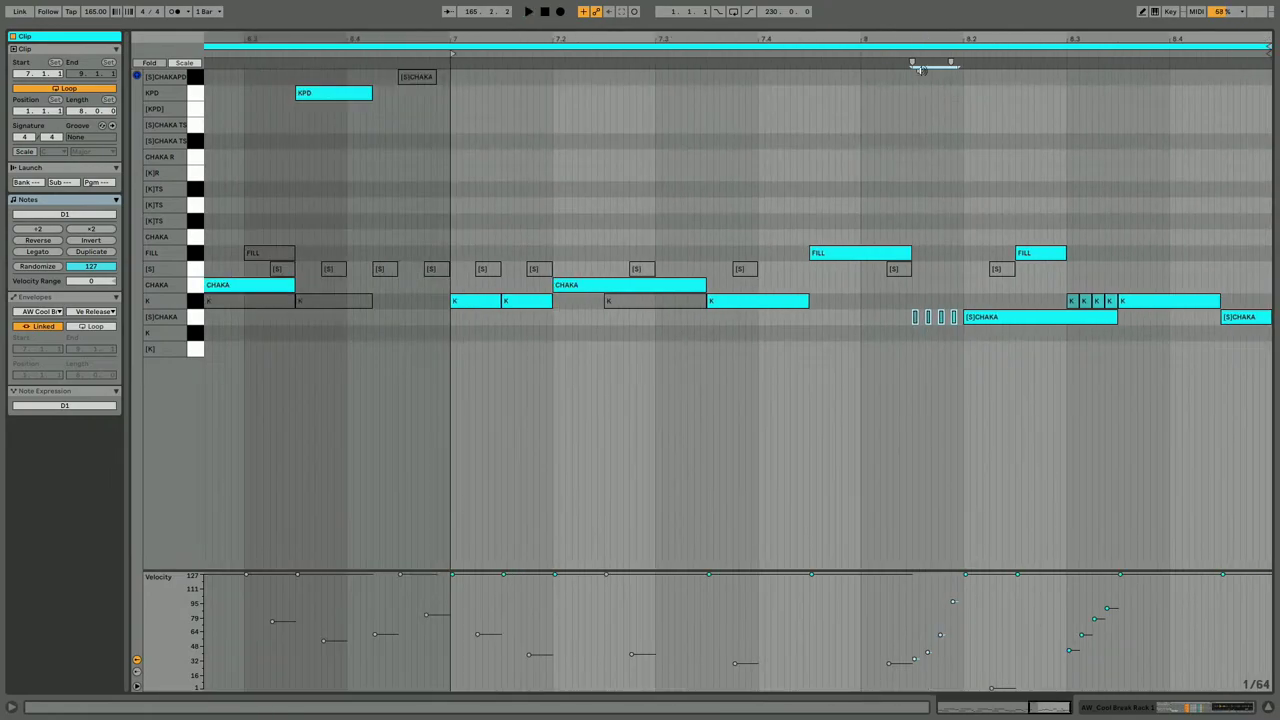
left_click_drag(1117, 319, 1011, 317)
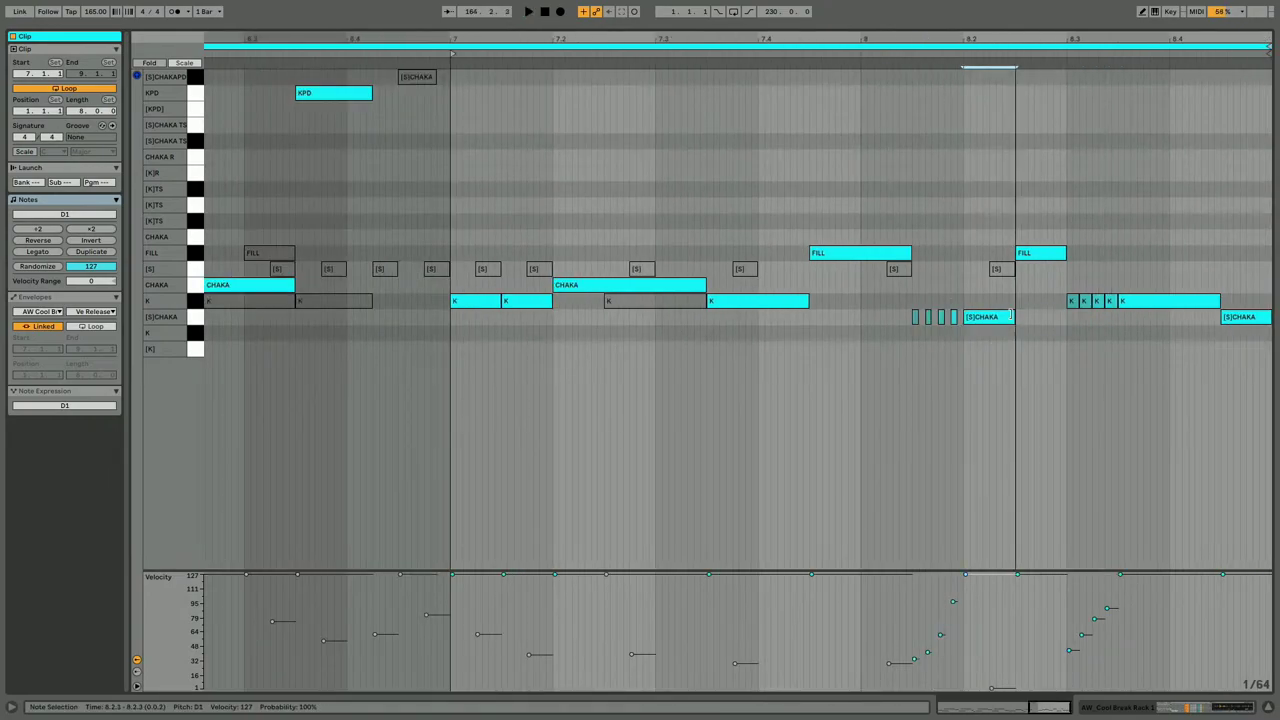
Shorten the FILL note at 8.2.3 by three 1/64 steps.
left_click(1037, 256)
key("shift+Left")
key("shift+Left")
key("shift+Left")
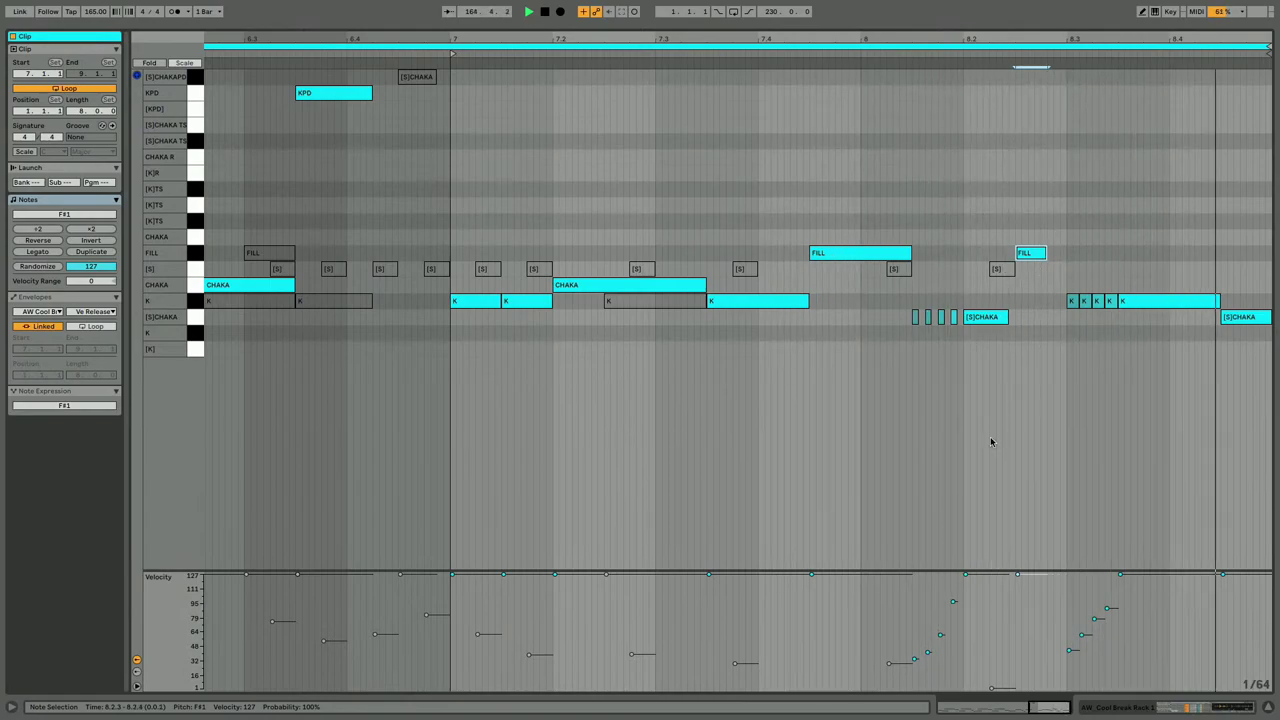
Shorten the four K roll notes starting at 8.3.1 to 1/64 each, and move the K note at 8.3.3 to the [KPD] row.
left_click_drag(1151, 280, 1069, 314)
key("shift+Left")
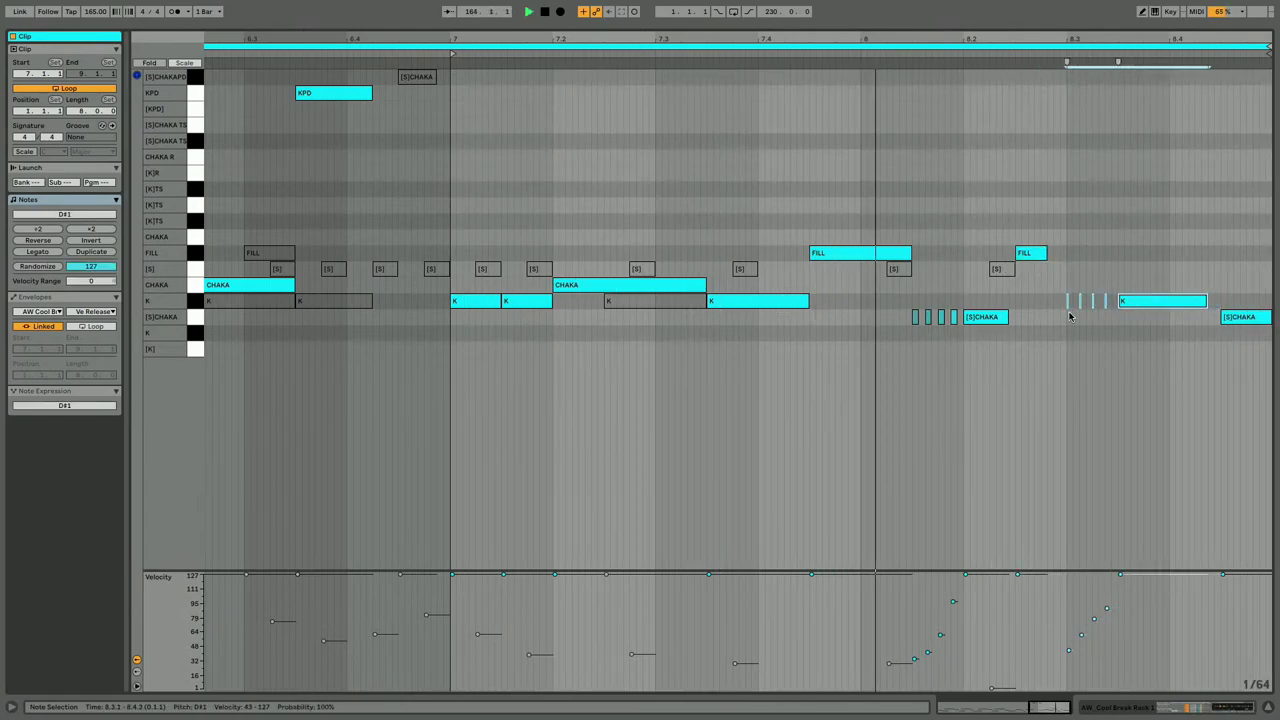
left_click(1173, 300)
key("shift+Left")
key("shift+Left")
key("shift+Left")
key("shift+Left")
key("shift+Left")
key("shift+Left")
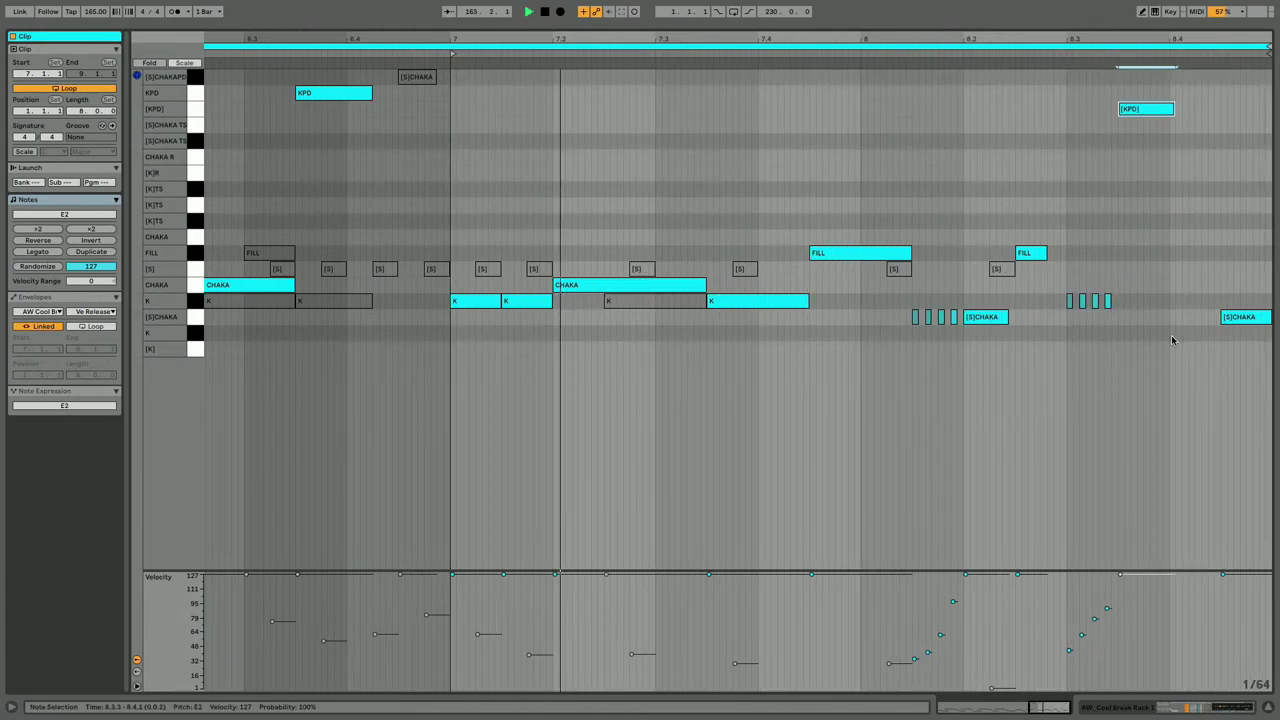
Deactivate the [S]CHAKA note at 8.4.3 and extend the [KPD] note at 8.3.3 to end just before bar 9.
key("shift+Right")
key("shift+Right")
key("shift+Right")
key("shift+Right")
key("shift+Right")
key("shift+Right")
key("shift+Right")
key("shift+Right")
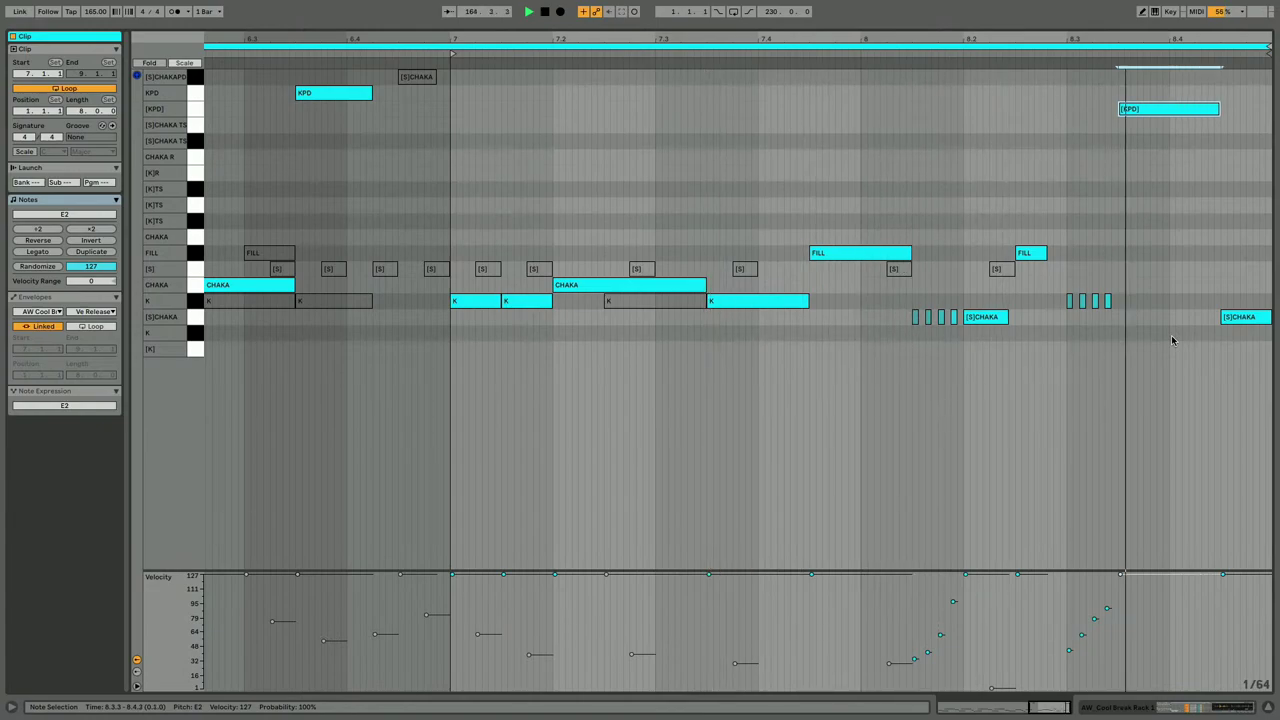
left_click(1240, 316)
mouse_move(1220, 109)
left_mouse_down()
mouse_move(1271, 109)
mouse_move(1220, 113)
left_mouse_up()
key("space")
key("space")
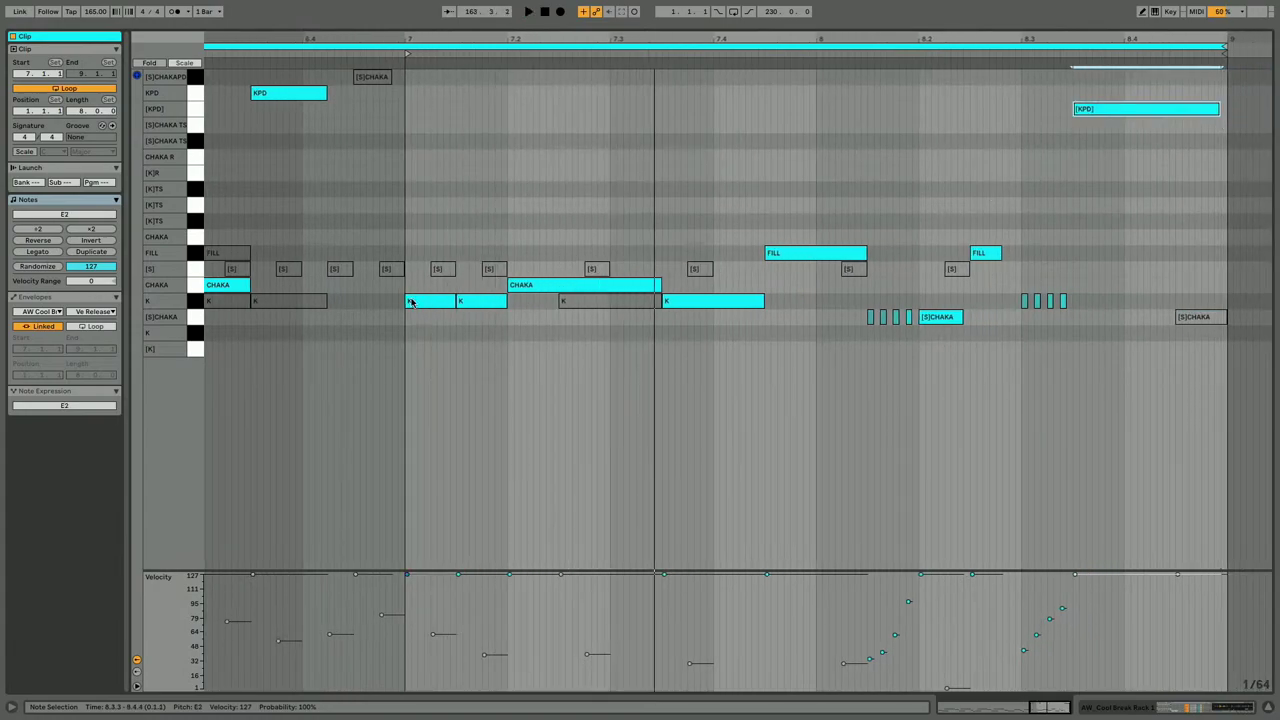
Move the K note at 7.1.3 to 7.2.1 and the CHAKA note to 7.3.1, and return to the arrangement.
left_click_drag(475, 307, 641, 289)
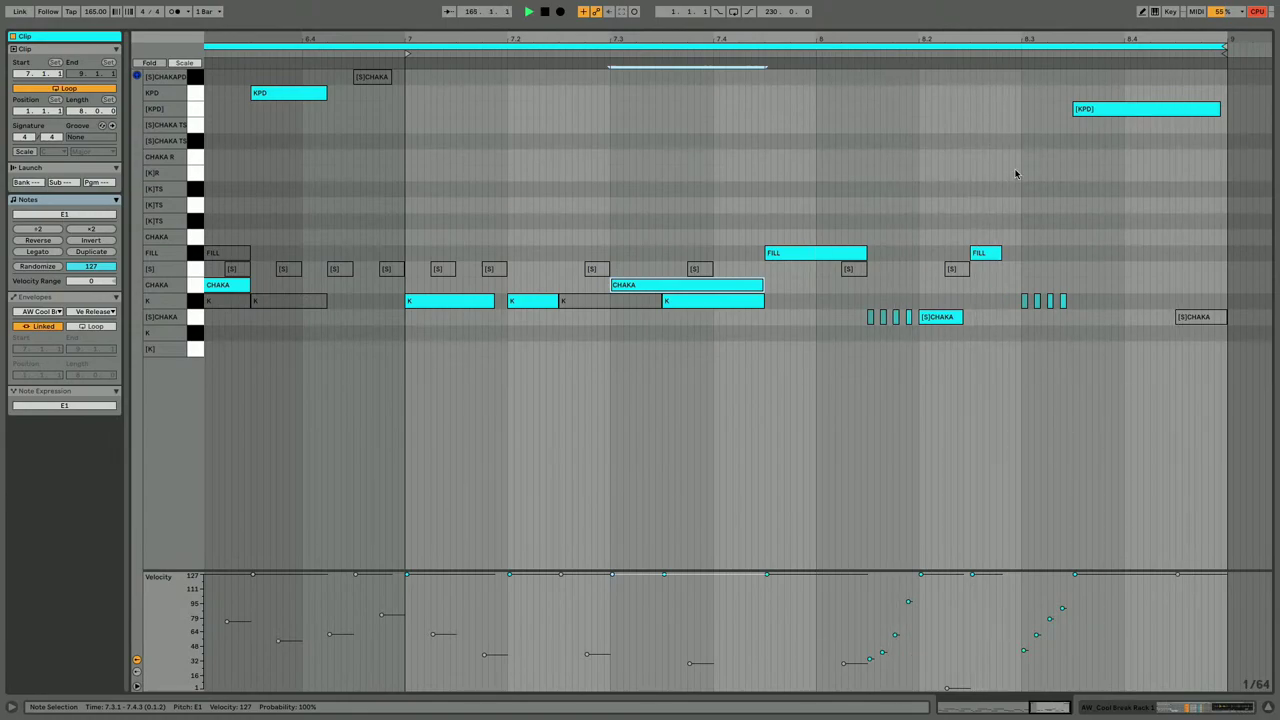
key("shift+Tab")
scroll(743, 247, "right", 1)
scroll(743, 247, "right", 3)
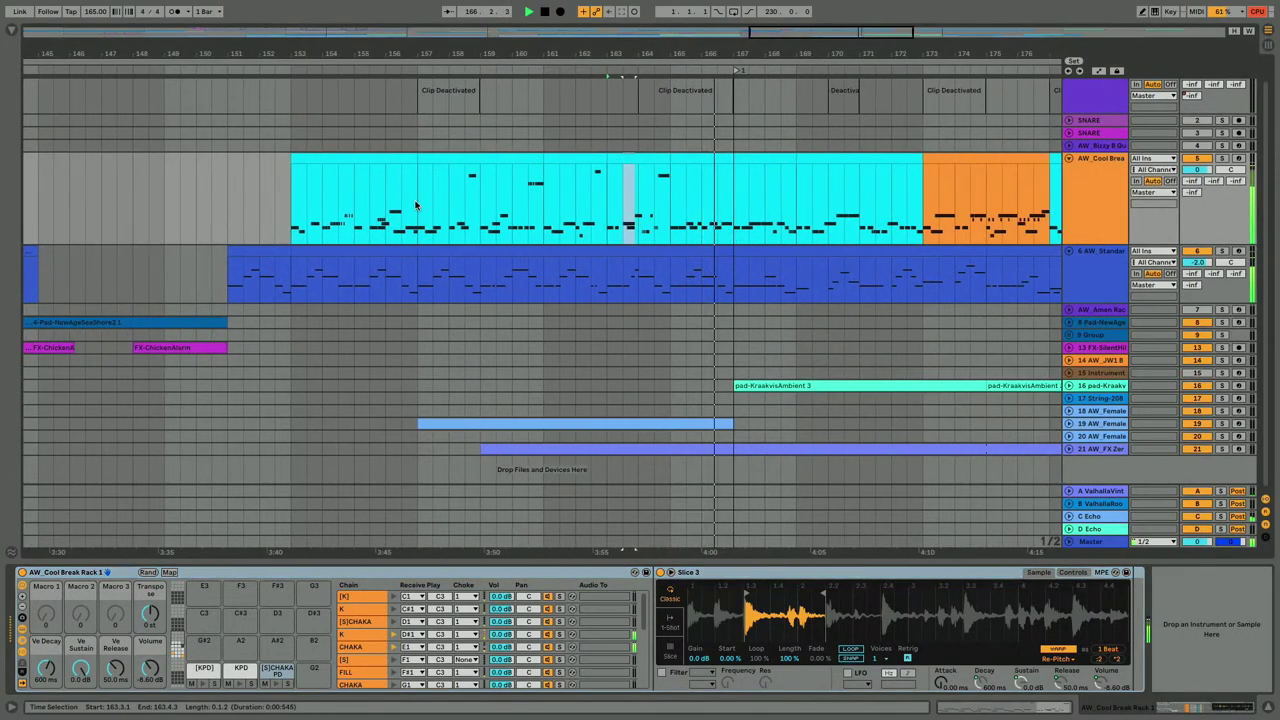
Play the arrangement from bar 153 and again from bar 161 to review the edited break and 808 parts.
left_click(295, 221)
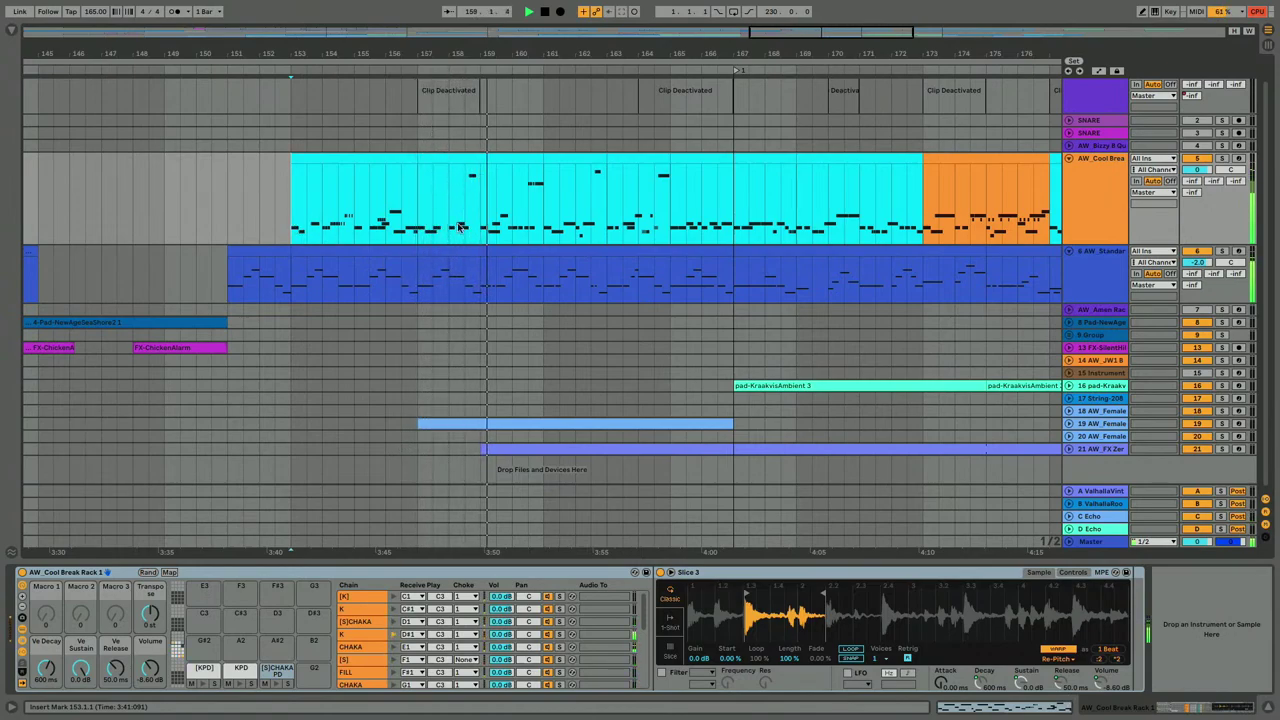
left_click(539, 292)
left_click(539, 292)
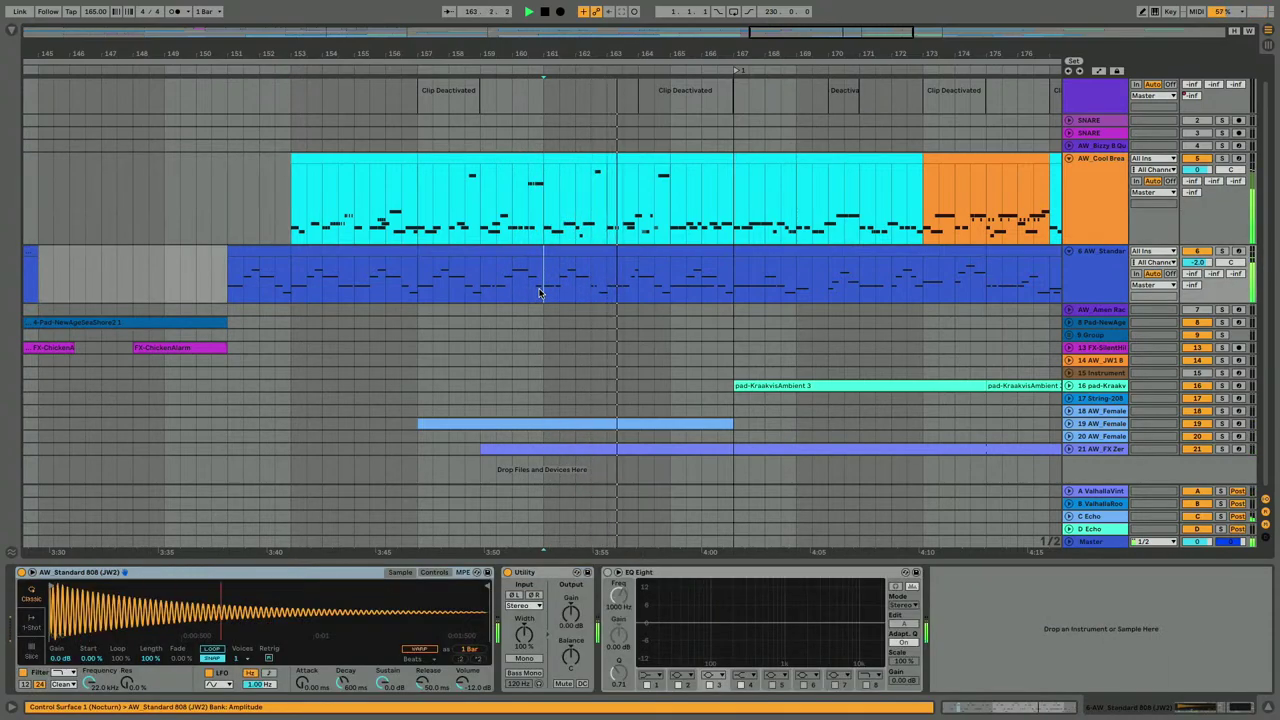
In the break clip at bar 165, shorten the CHAKA note at 3.4.3 to end at 4.1.1 and draw an [S] note at 4.1.1.
double_click(686, 159)
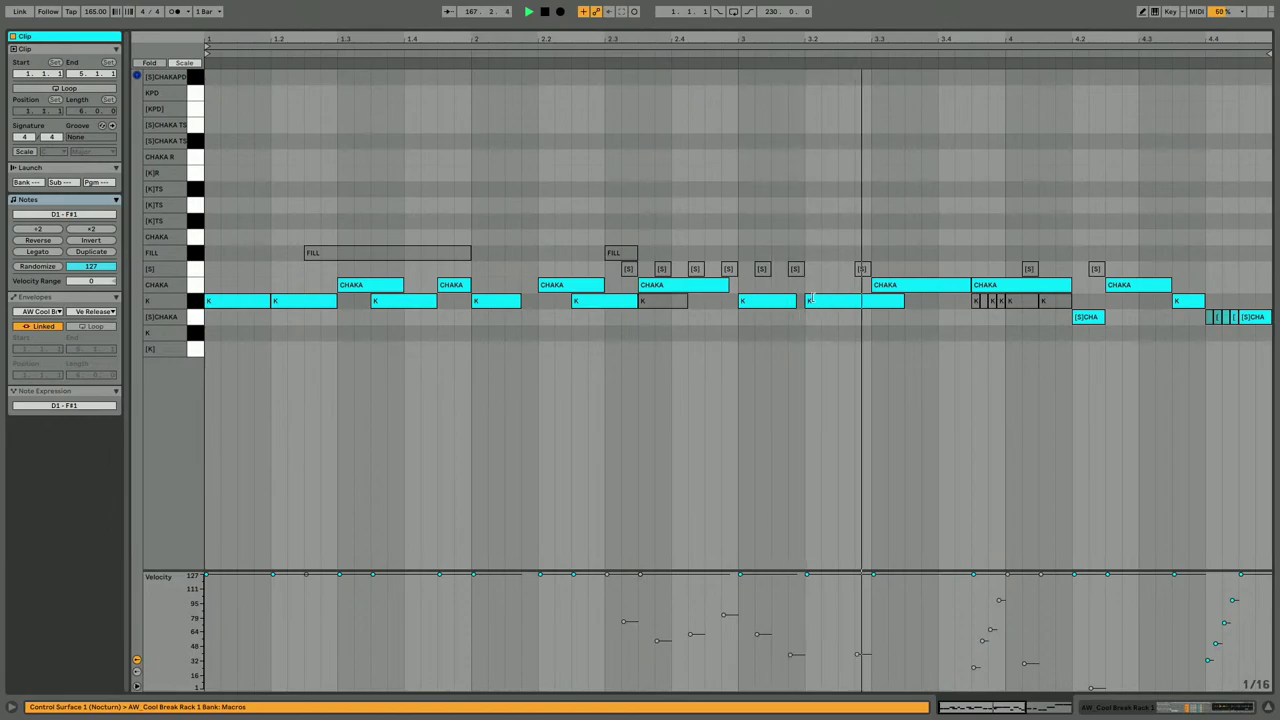
left_click(1064, 288)
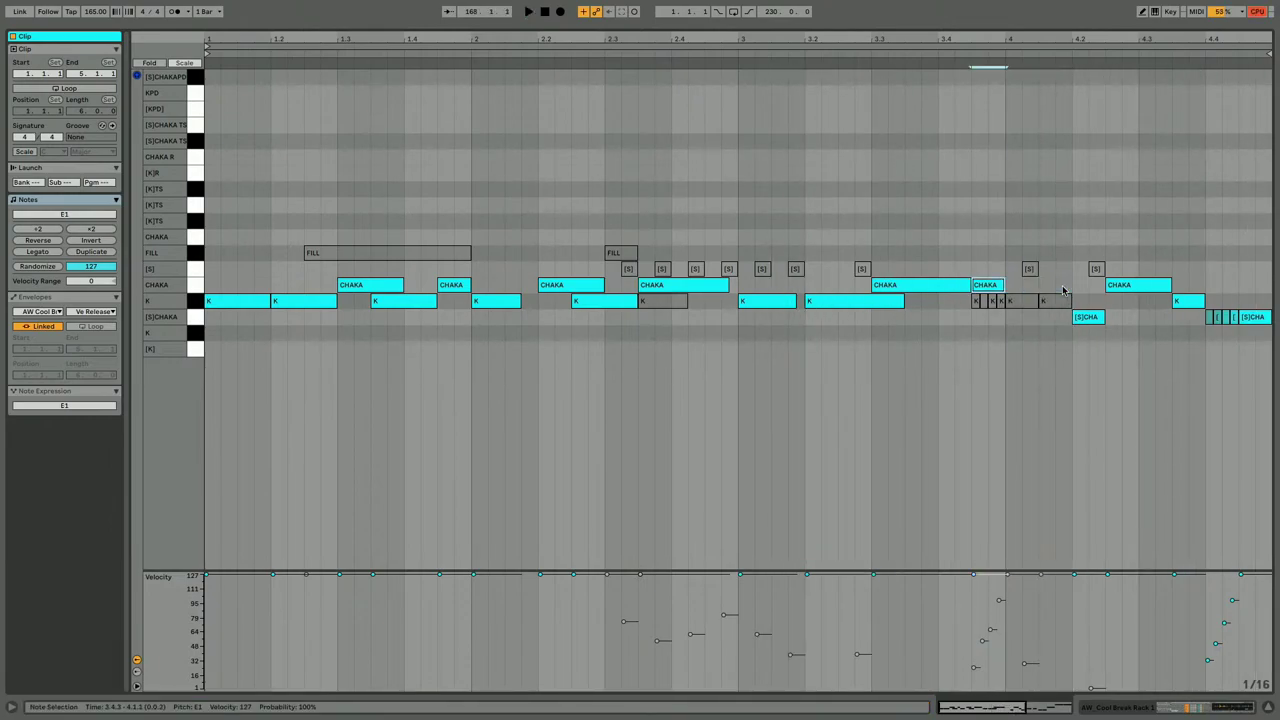
key("b")
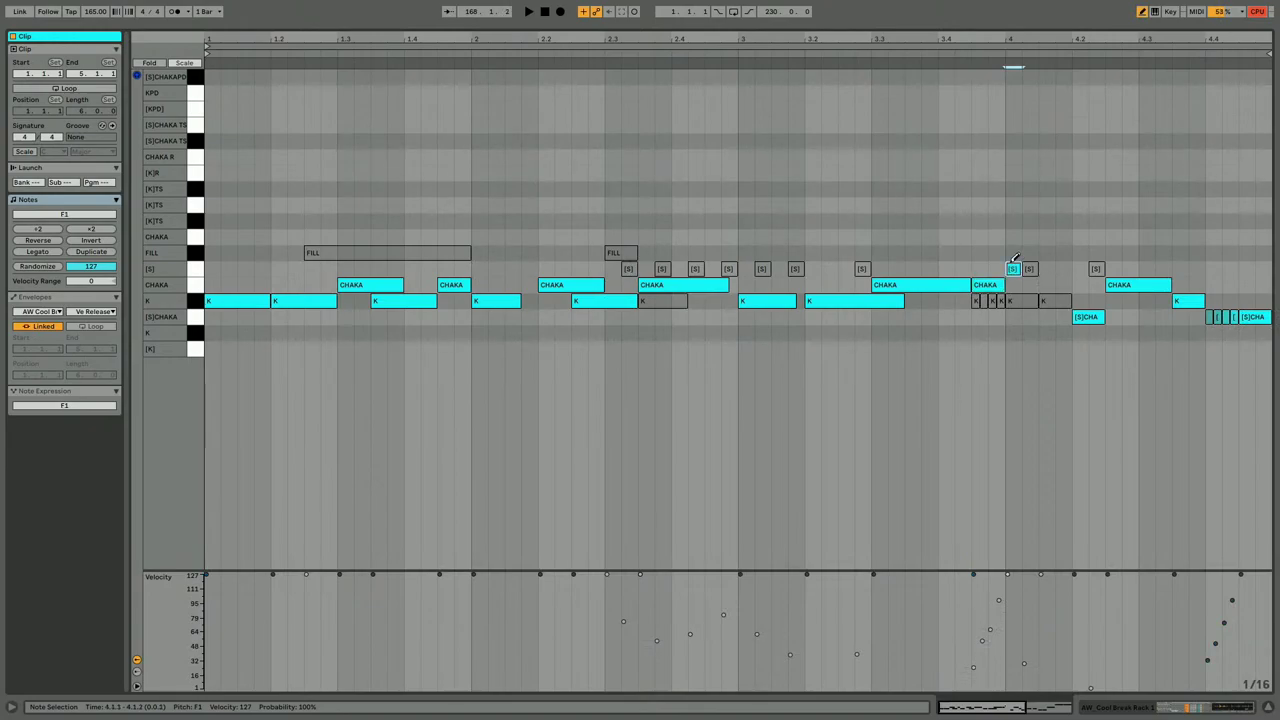
Draw a run of eight 1/32 [S] notes from 4.1.1 to 4.2.1 with velocities rising from 4 to 99.
left_click(1013, 264)
left_click_drag(1016, 264, 1048, 264)
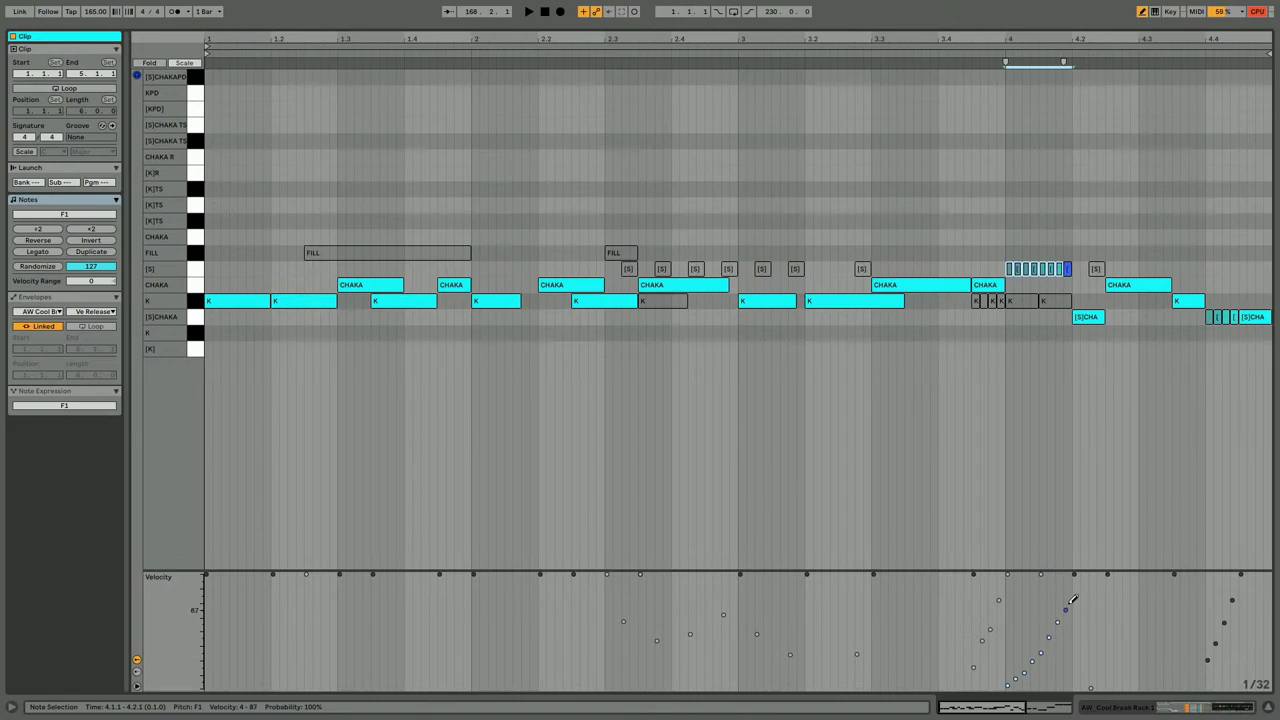
left_click_drag(1118, 42, 1069, 53)
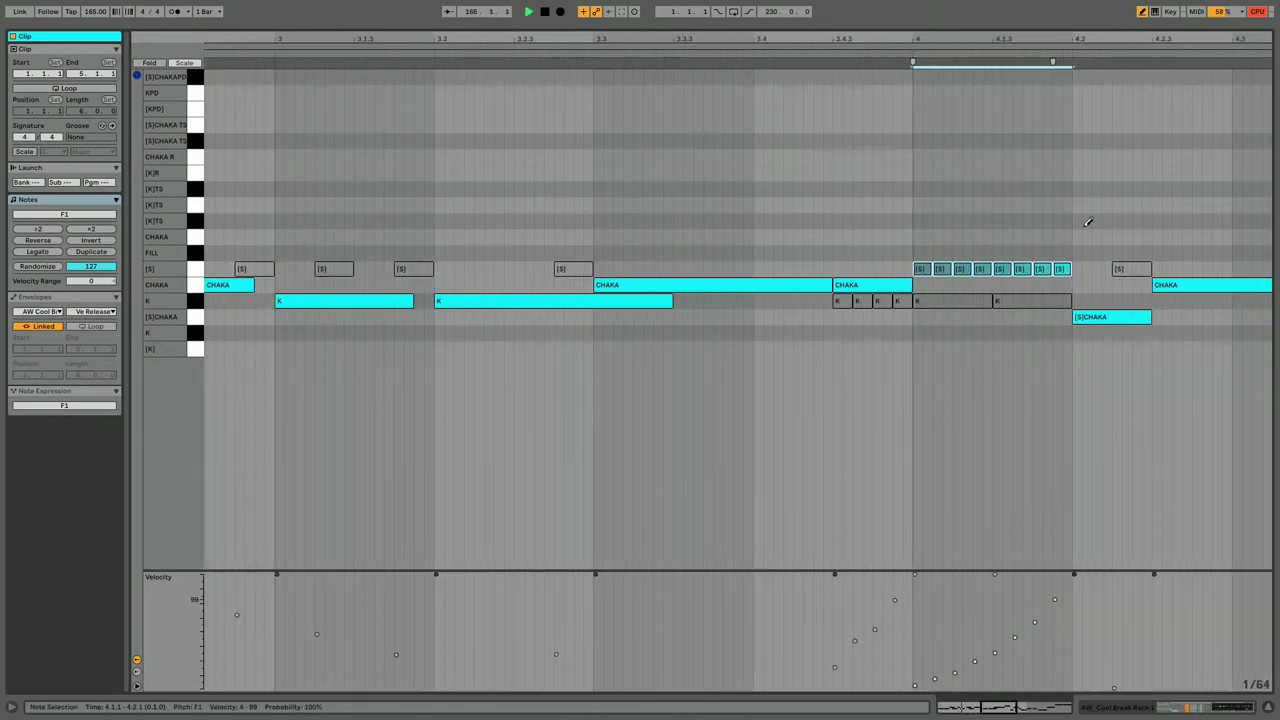
key("b")
Shorten the eight [S] notes at 4.1.1 and the [S]CHAKA notes from 4.4.1 to 5.1.1 by 1/64 each.
left_click_drag(1084, 217, 928, 287)
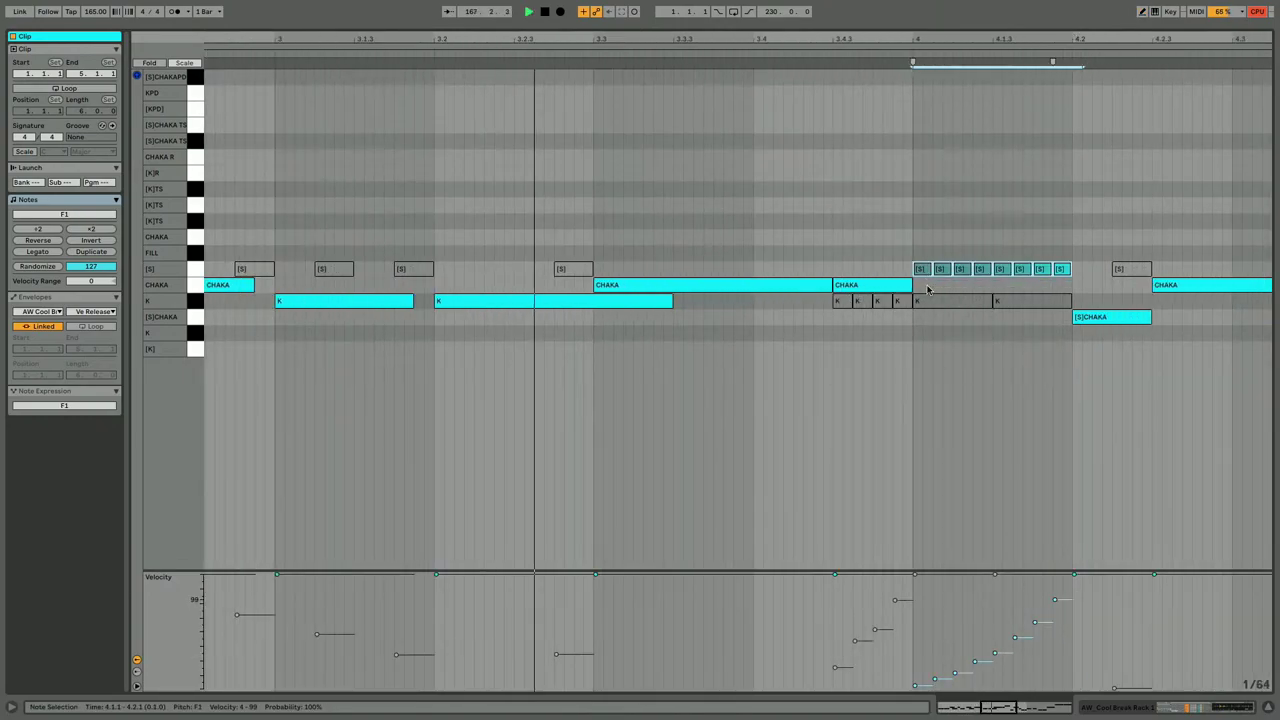
key("shift+Left")
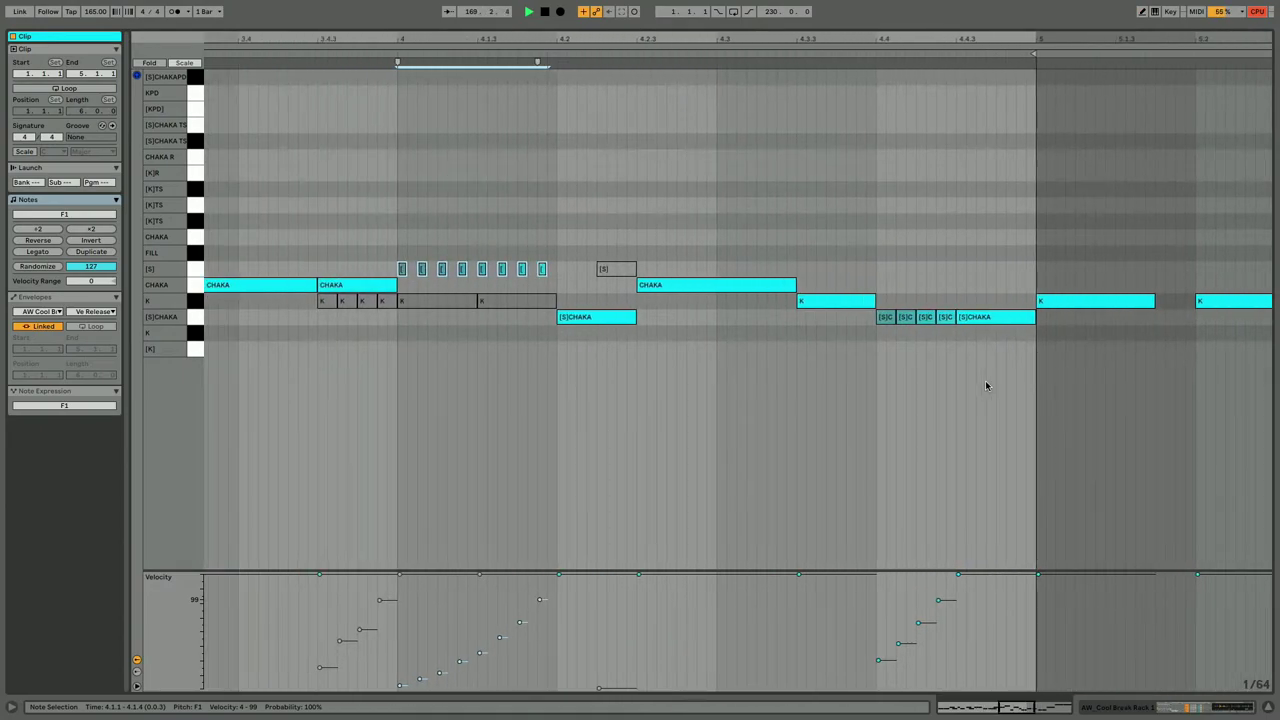
left_click_drag(1008, 271, 893, 360)
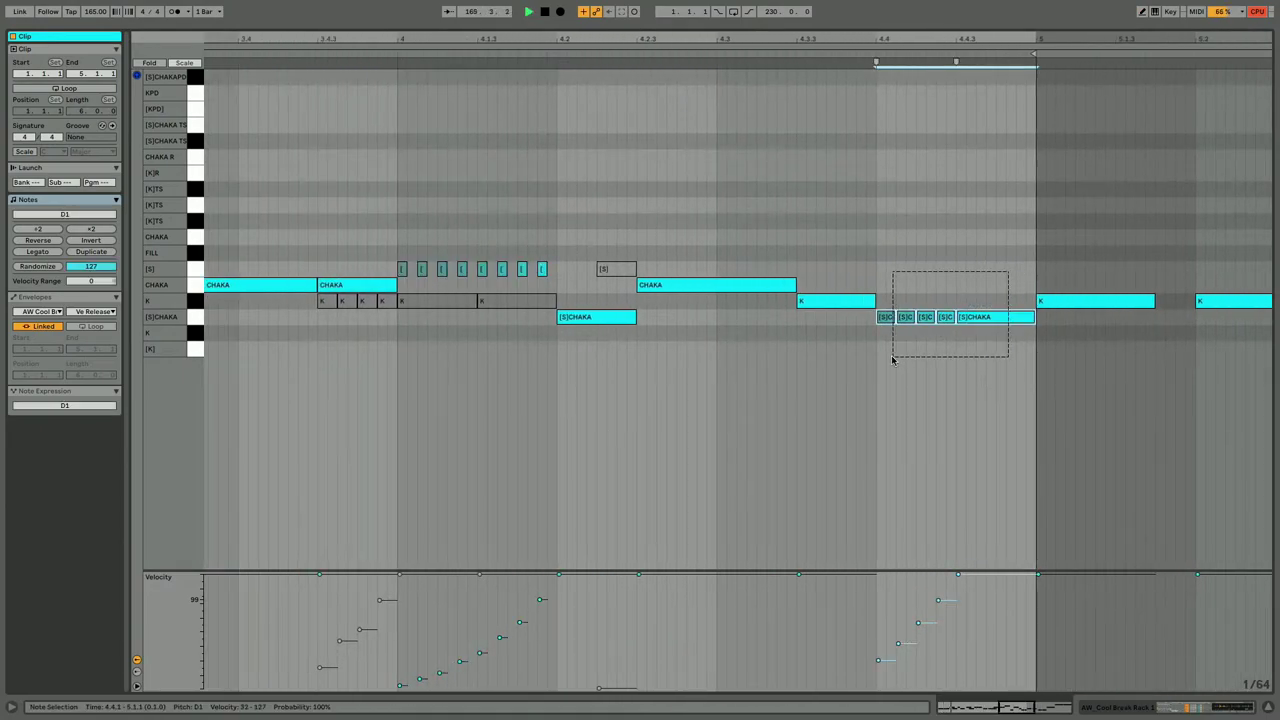
left_click(862, 368)
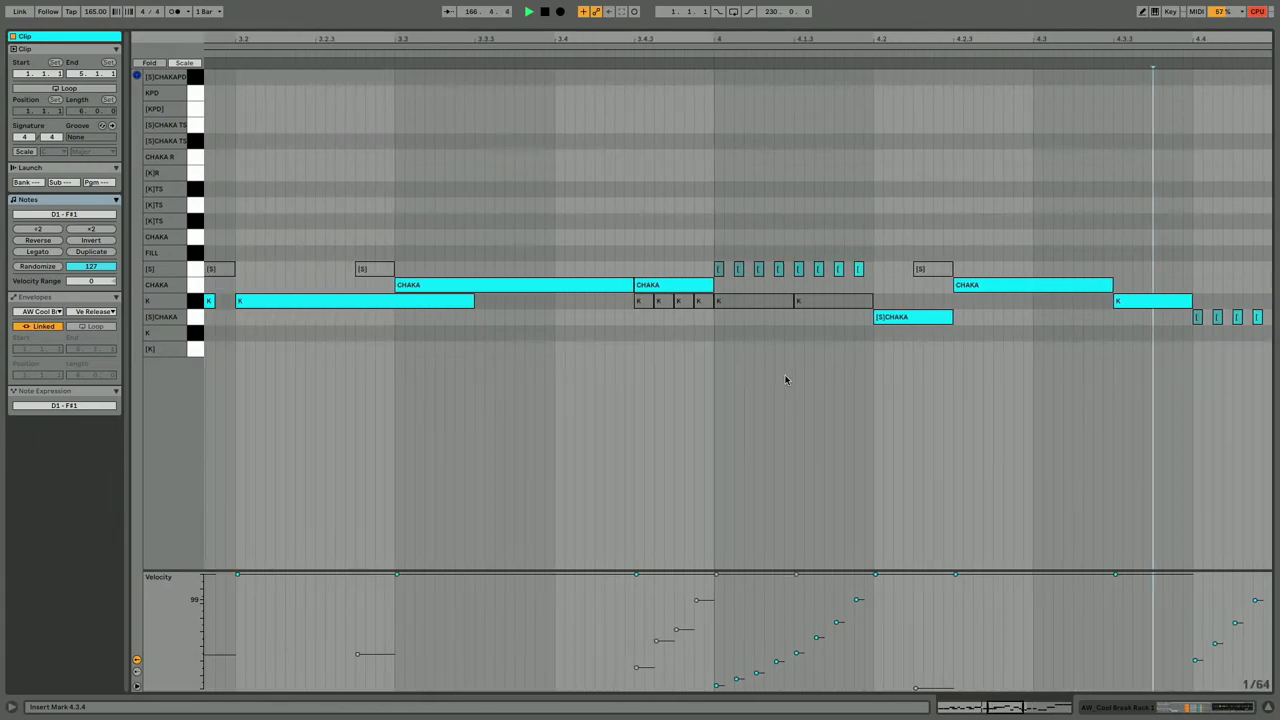
key("space")
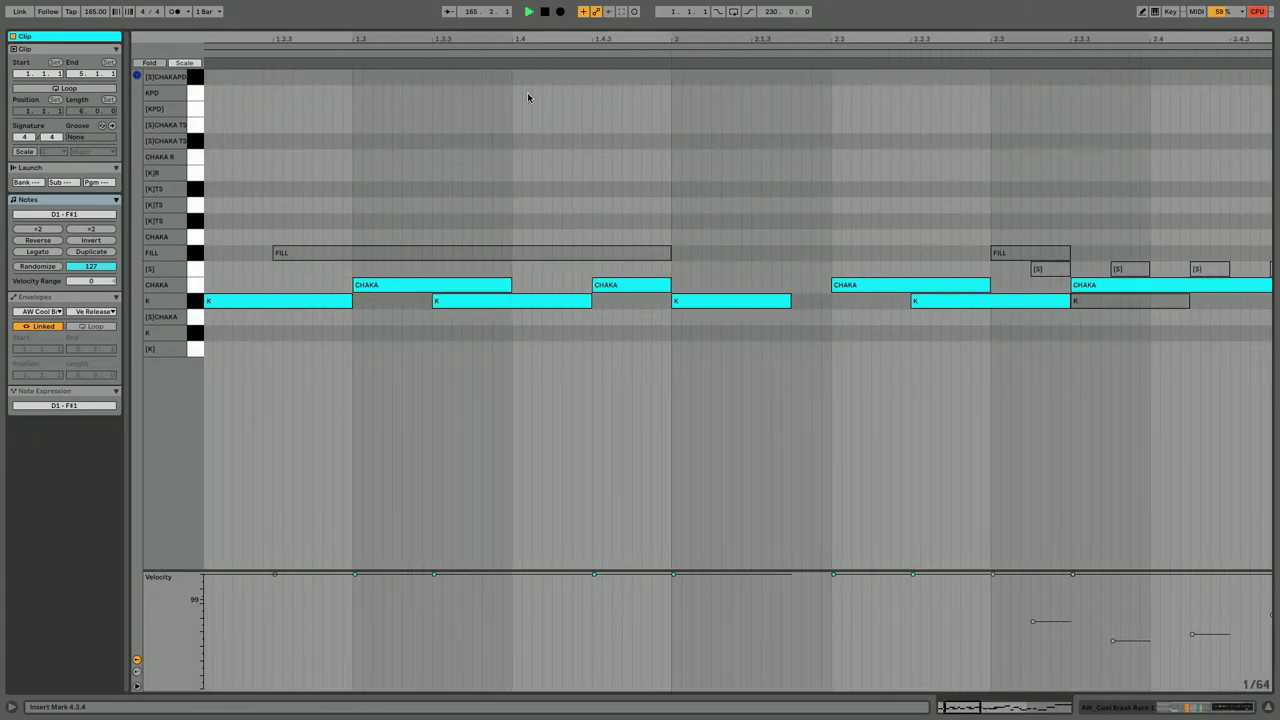
Deactivate the CHAKA note at 1.3.1 and play back the clip.
left_click_drag(522, 40, 522, 12)
key("space")
key("space")
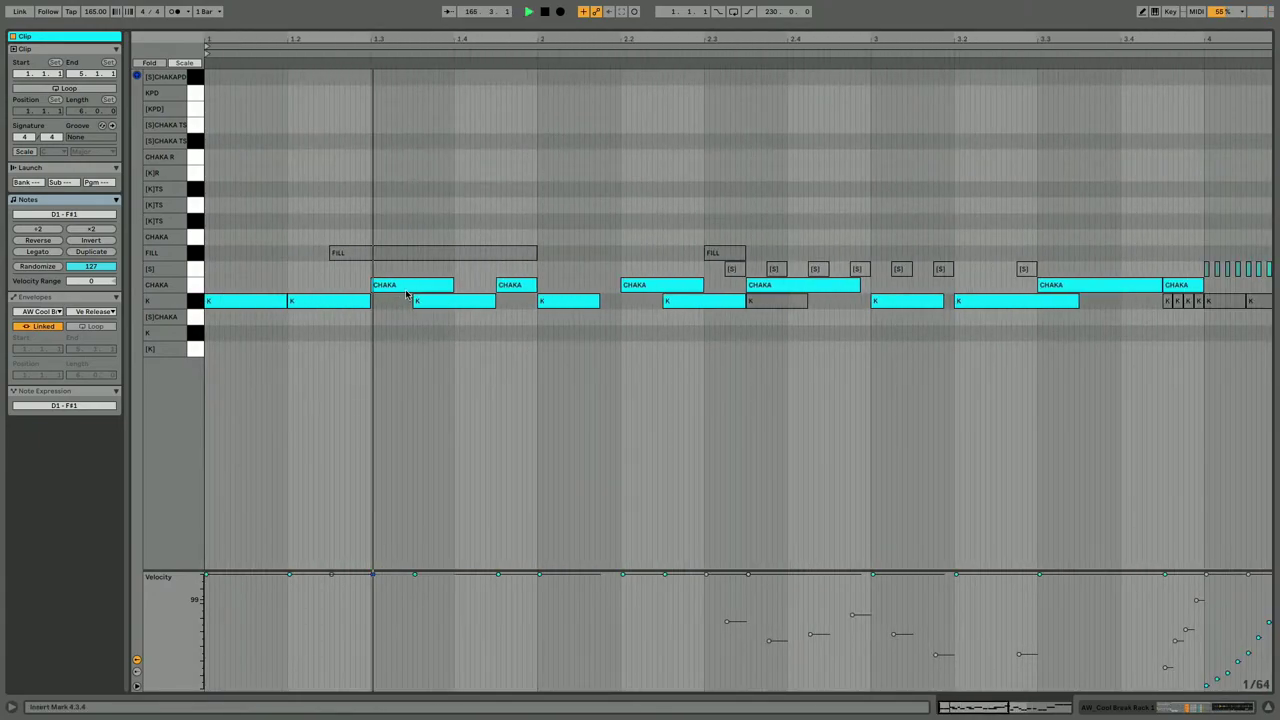
left_click(405, 287)
key("0")
key("space")
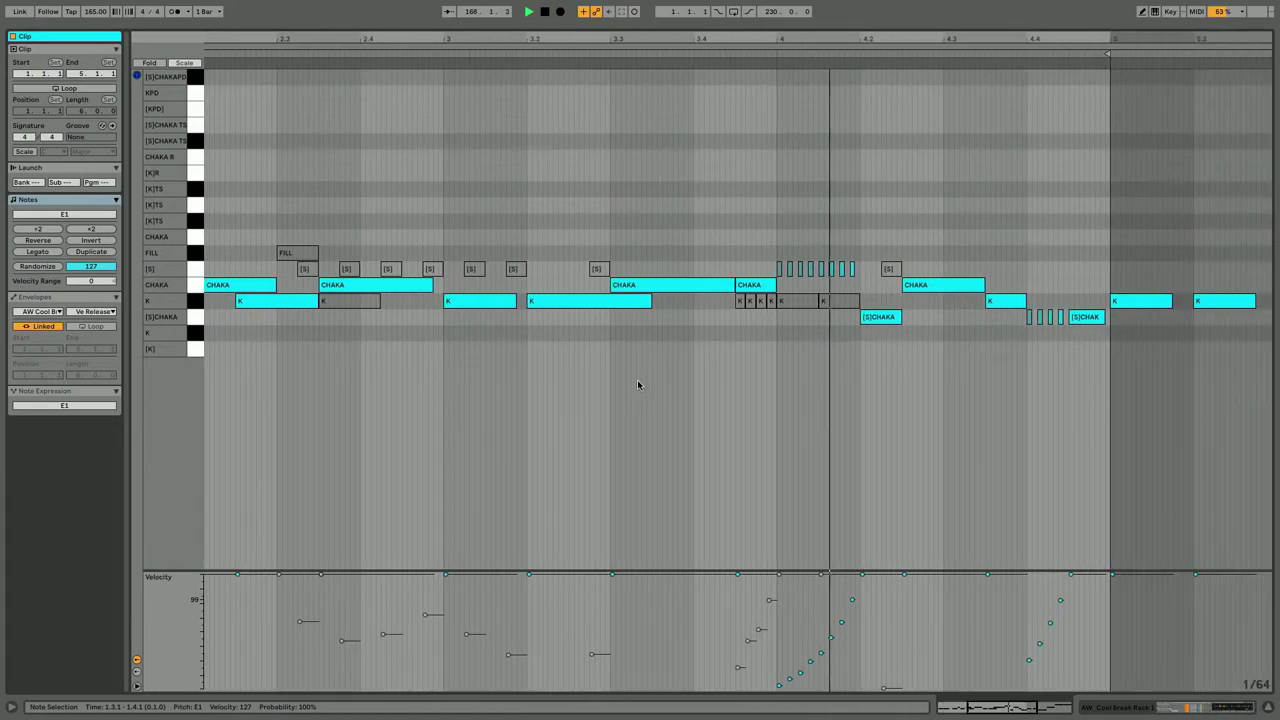
key("space")
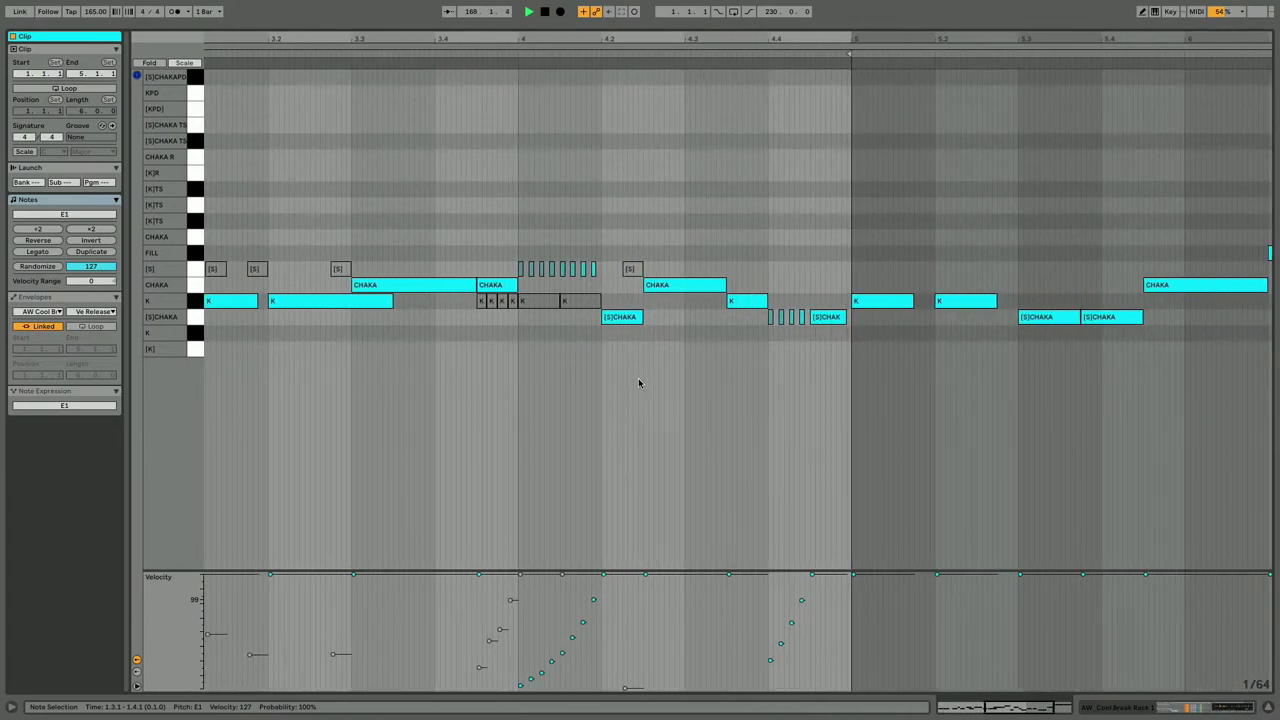
Deactivate the K note at 4.3.3, extend the preceding CHAKA note to 4.3.4 and return to the arrangement.
left_click(740, 302)
left_click_drag(726, 285, 762, 285)
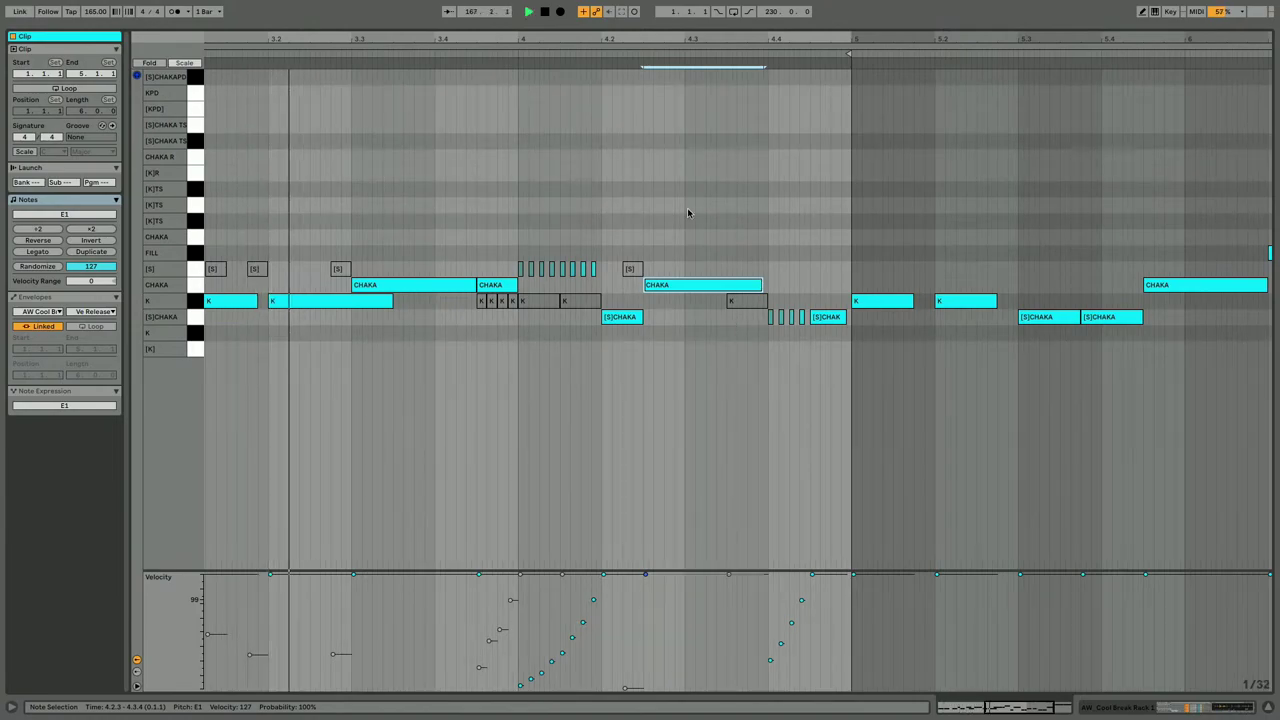
key("shift+Tab")
Copy the two-bar clip at bar 161 of the AW_Cool Break track and paste it at bar 173.
left_click_drag(772, 247, 583, 272)
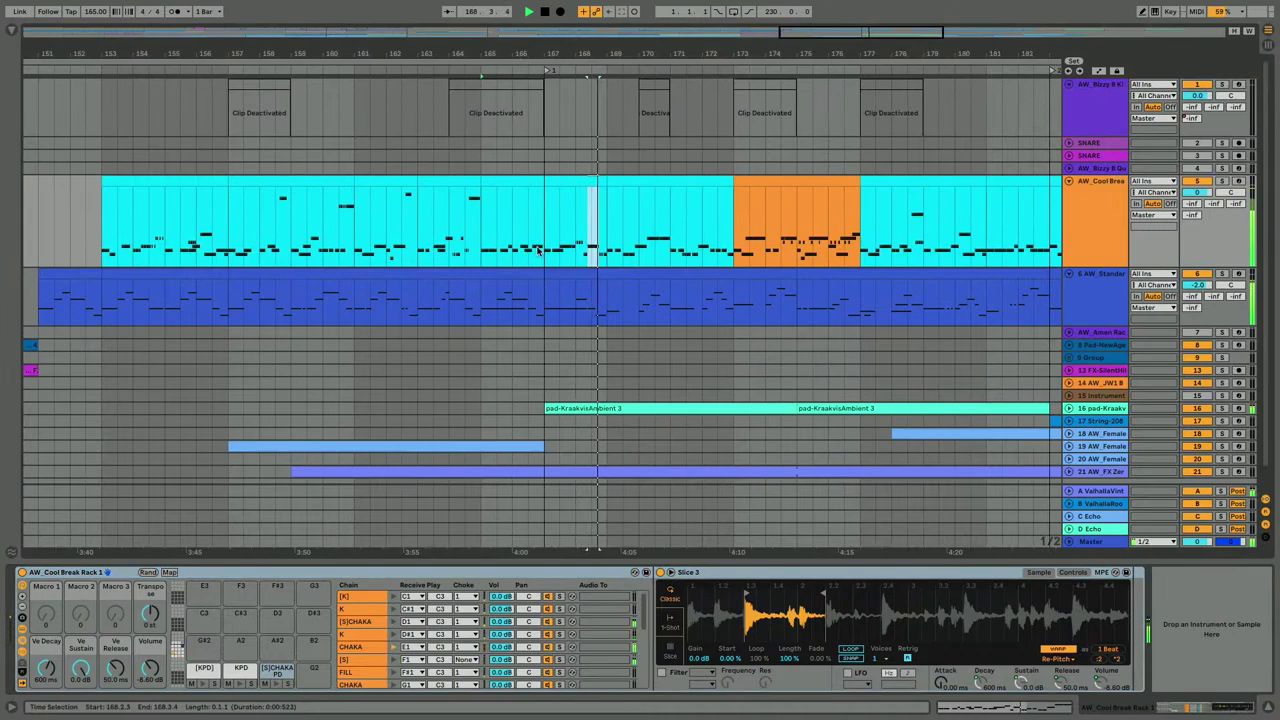
left_click(616, 180)
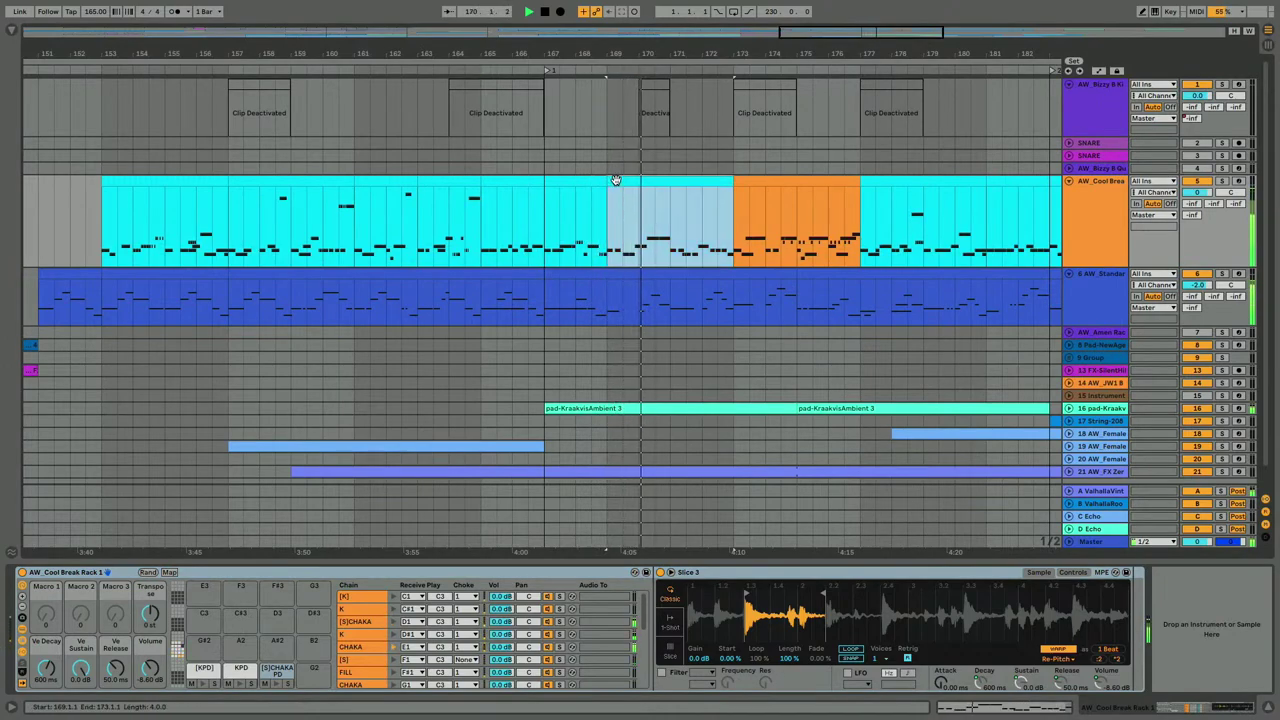
left_click(428, 181)
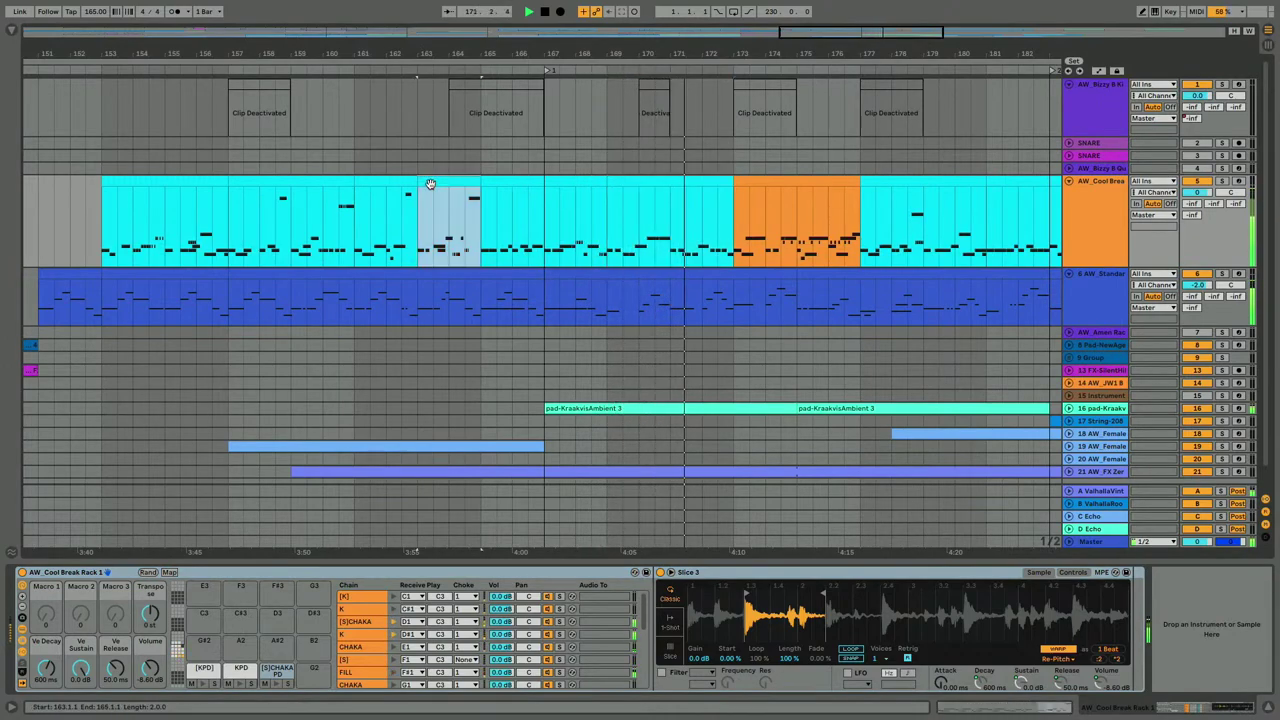
left_click(408, 180)
left_click(733, 207)
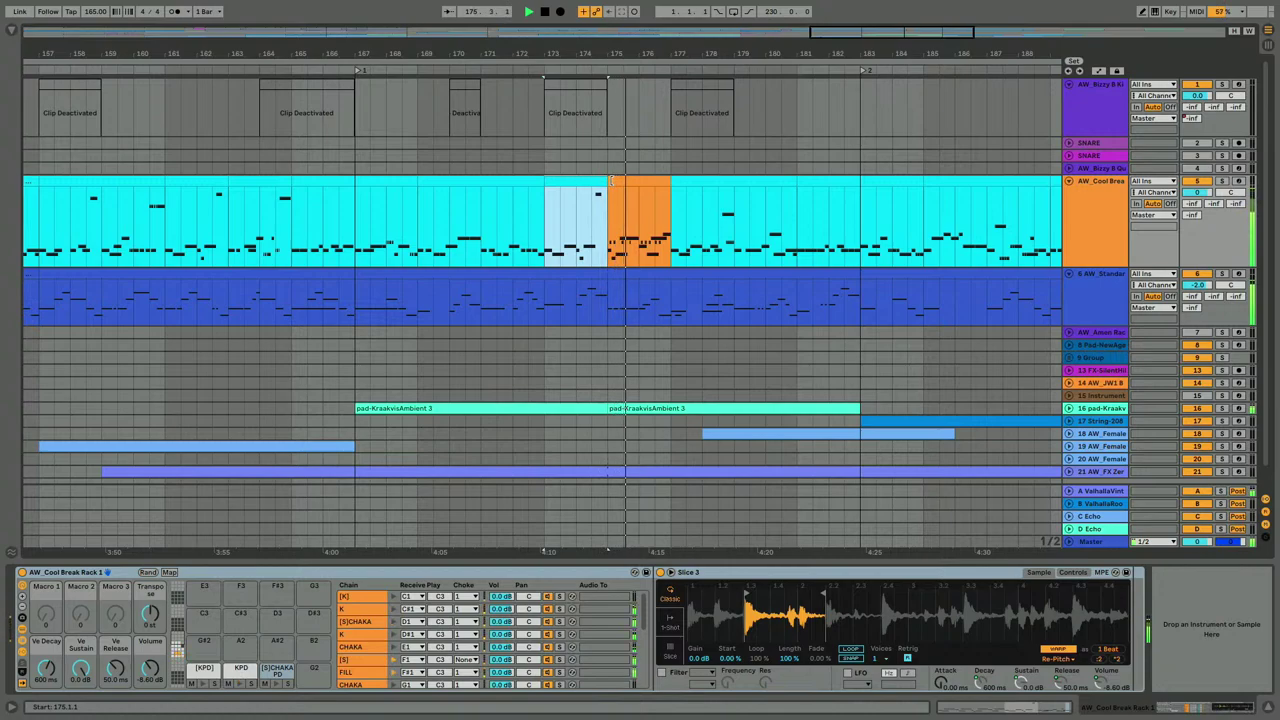
Shorten the remaining orange clip to end at 176.1.1 and delete it.
left_click_drag(668, 181, 637, 181)
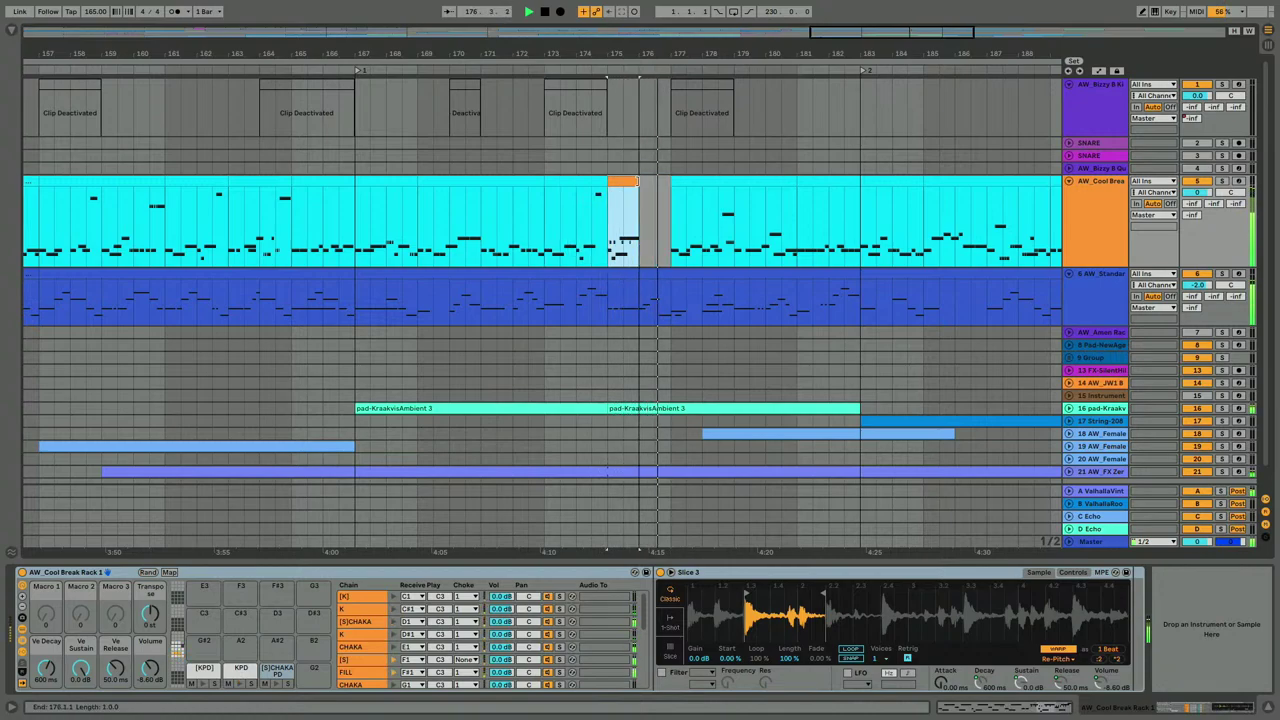
left_click(632, 179)
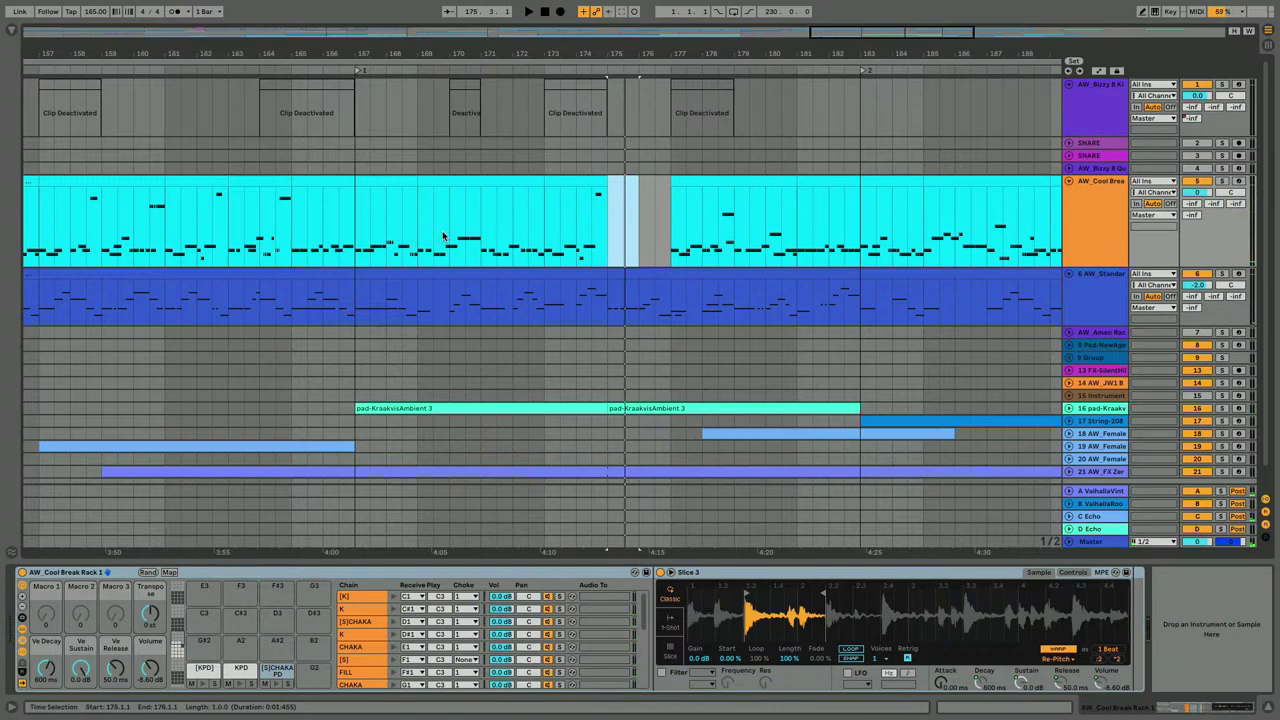
Try filling the gap at 175.1.1 with a copy of the break's bars 168 to 170.
left_click_drag(444, 236, 388, 240)
left_click(602, 236)
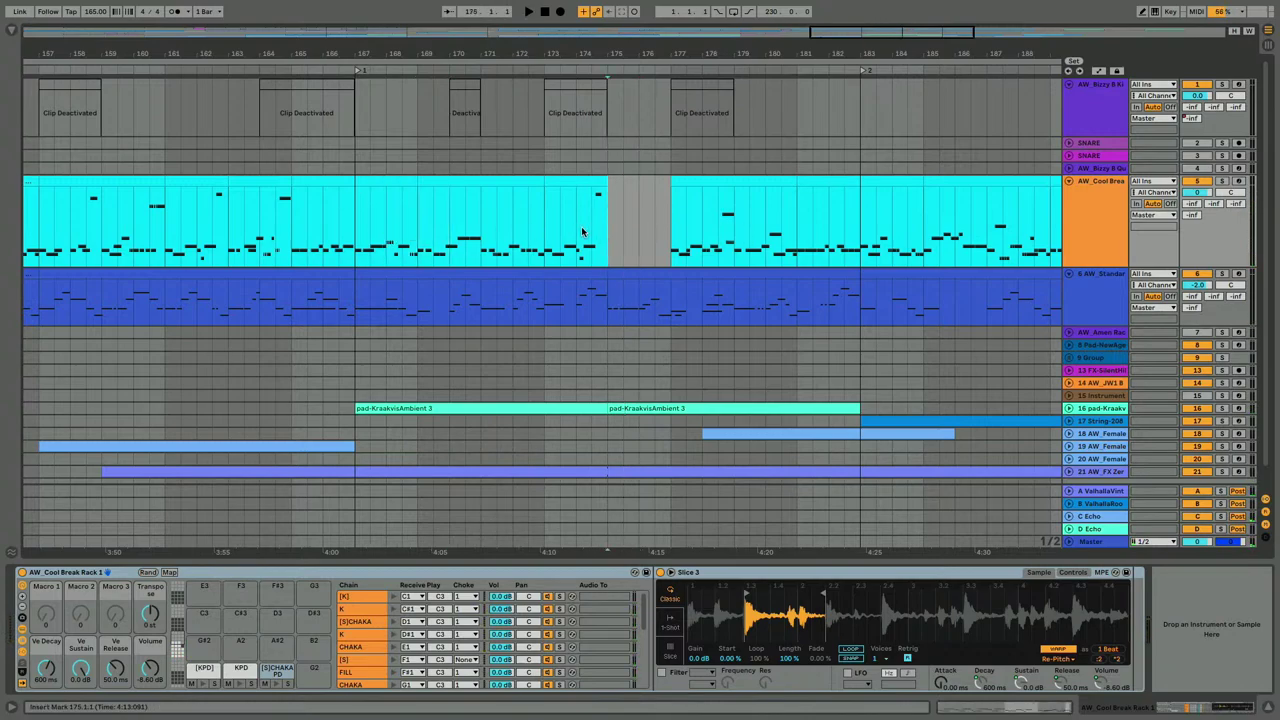
key("super+v")
left_click(535, 230)
key("space")
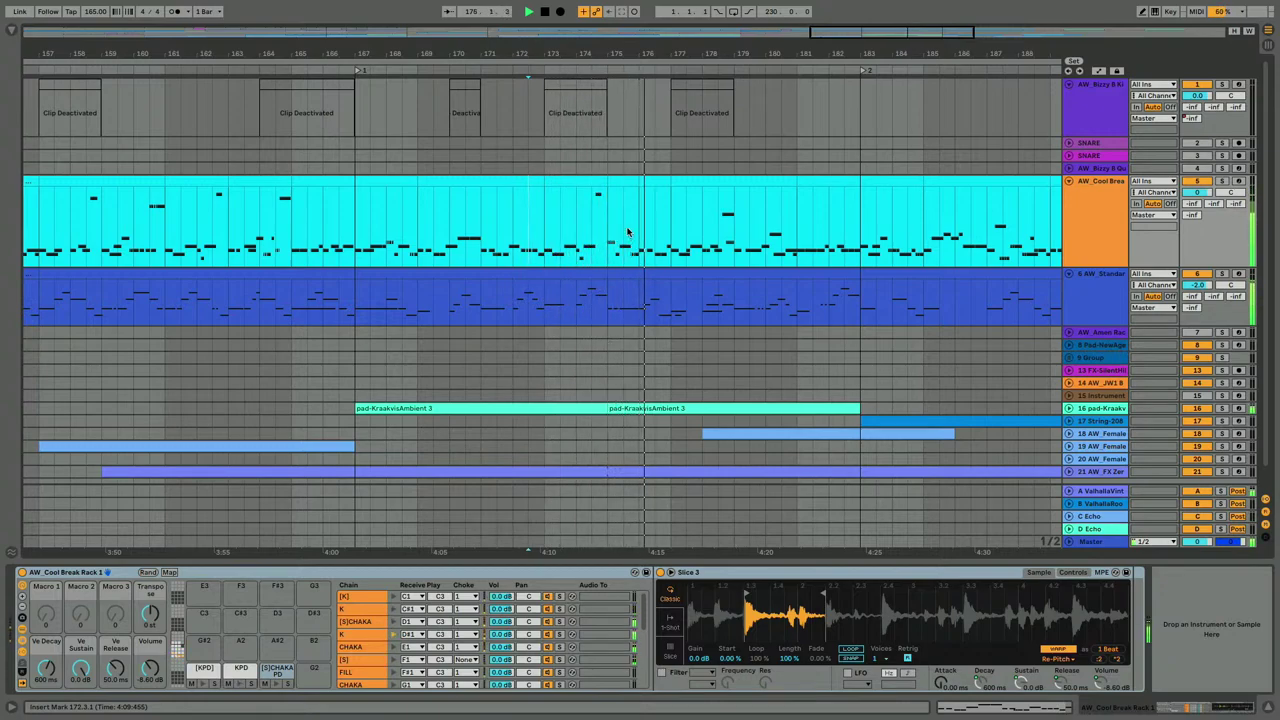
key("super+z")
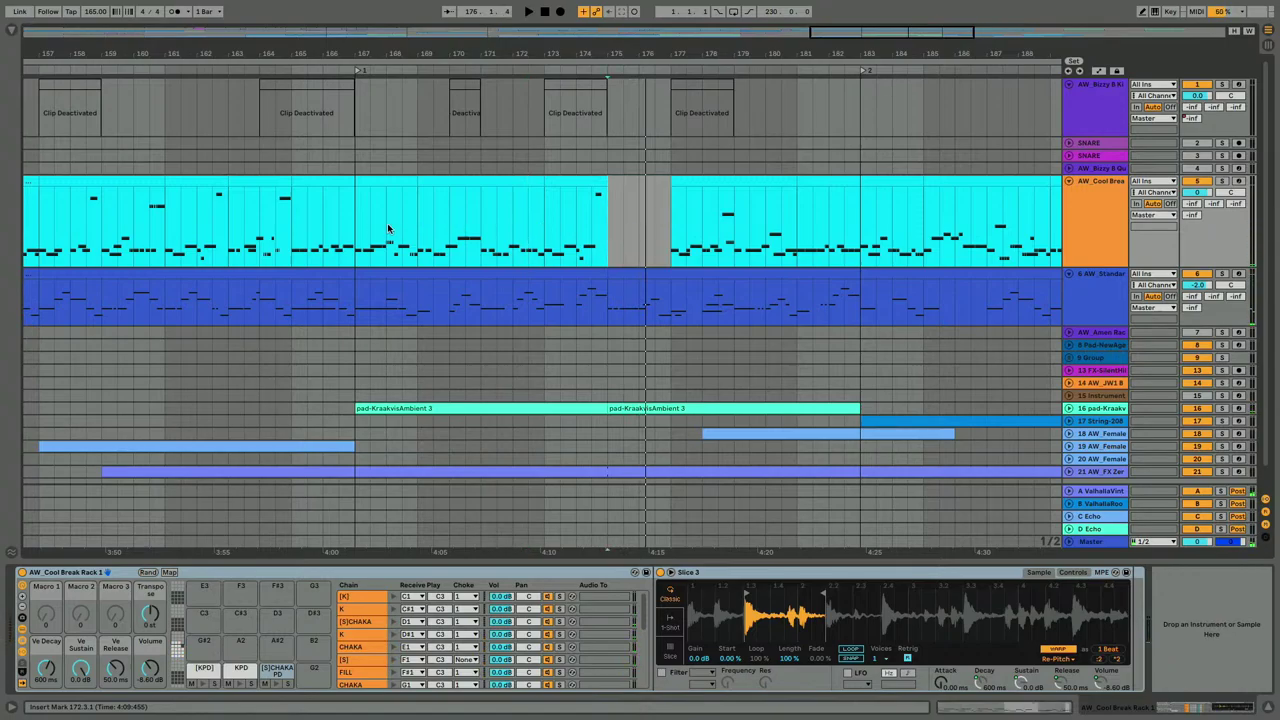
Copy bars 166 to 168 of the break, paste them at 175.1.1 and play back the result.
scroll(365, 232, "left", 2)
scroll(365, 232, "down", 1)
left_click_drag(345, 232, 407, 236)
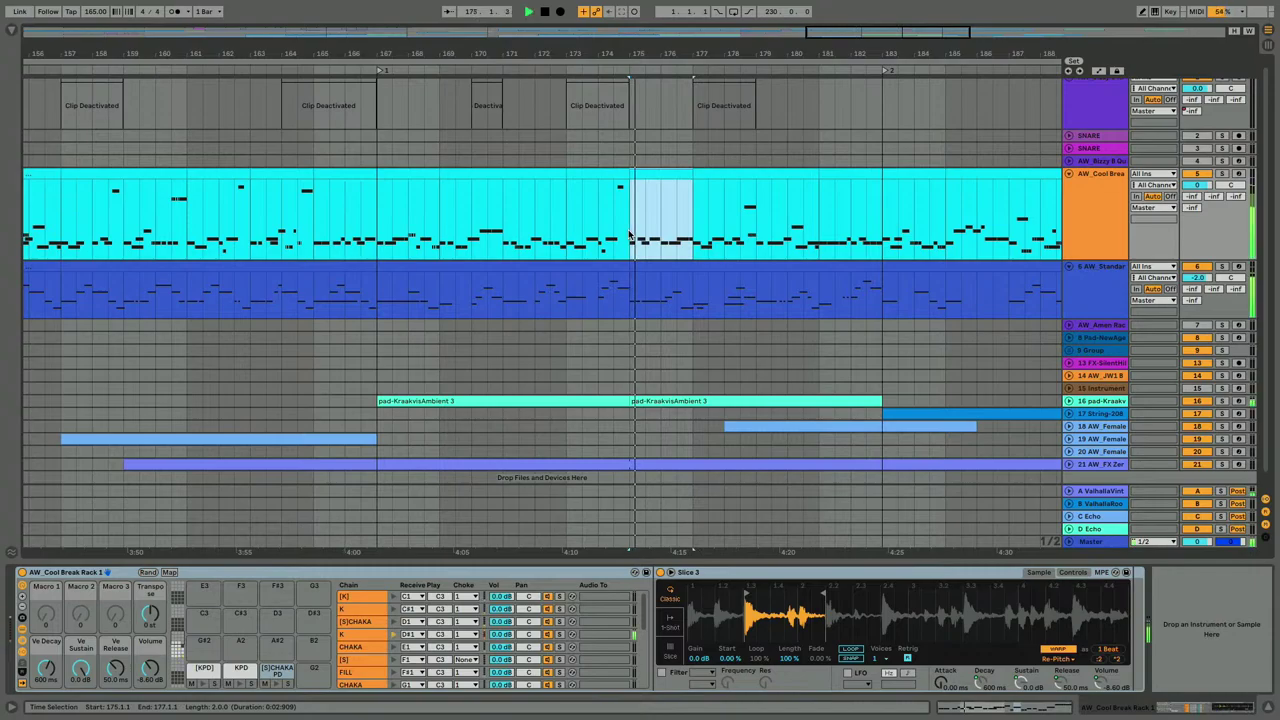
key("space")
key("space")
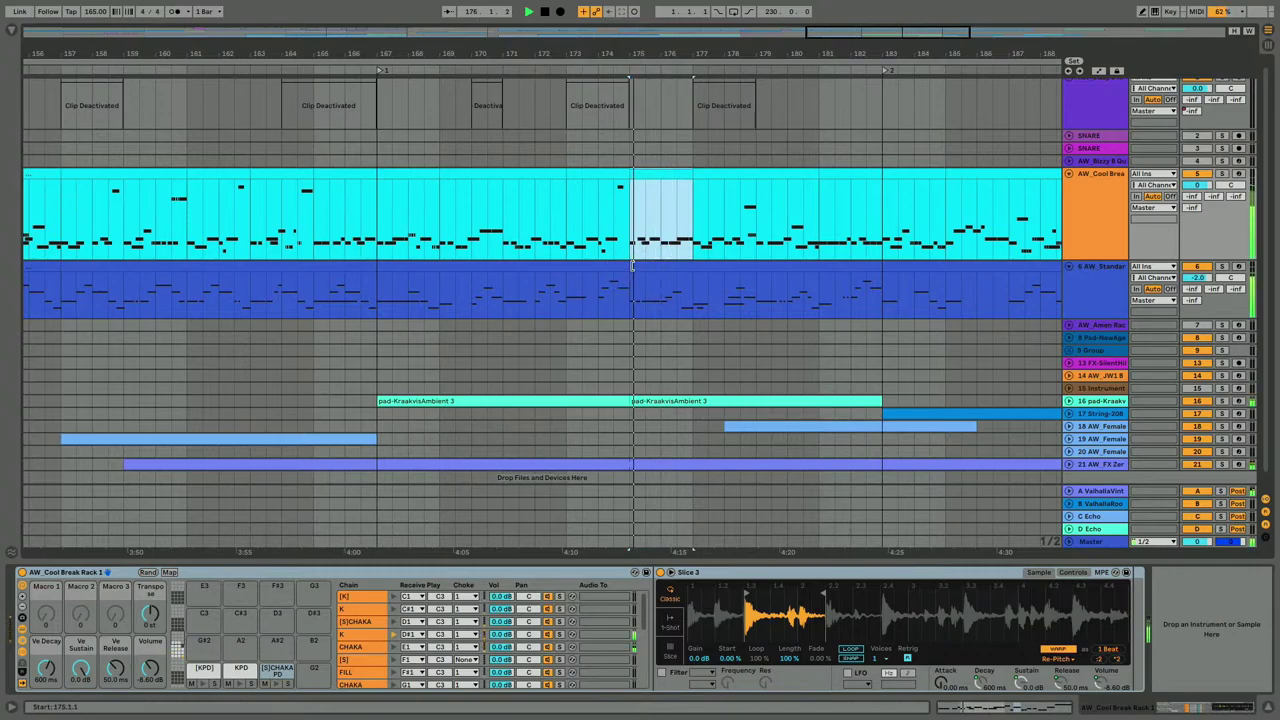
key("Delete")
key("super+v")
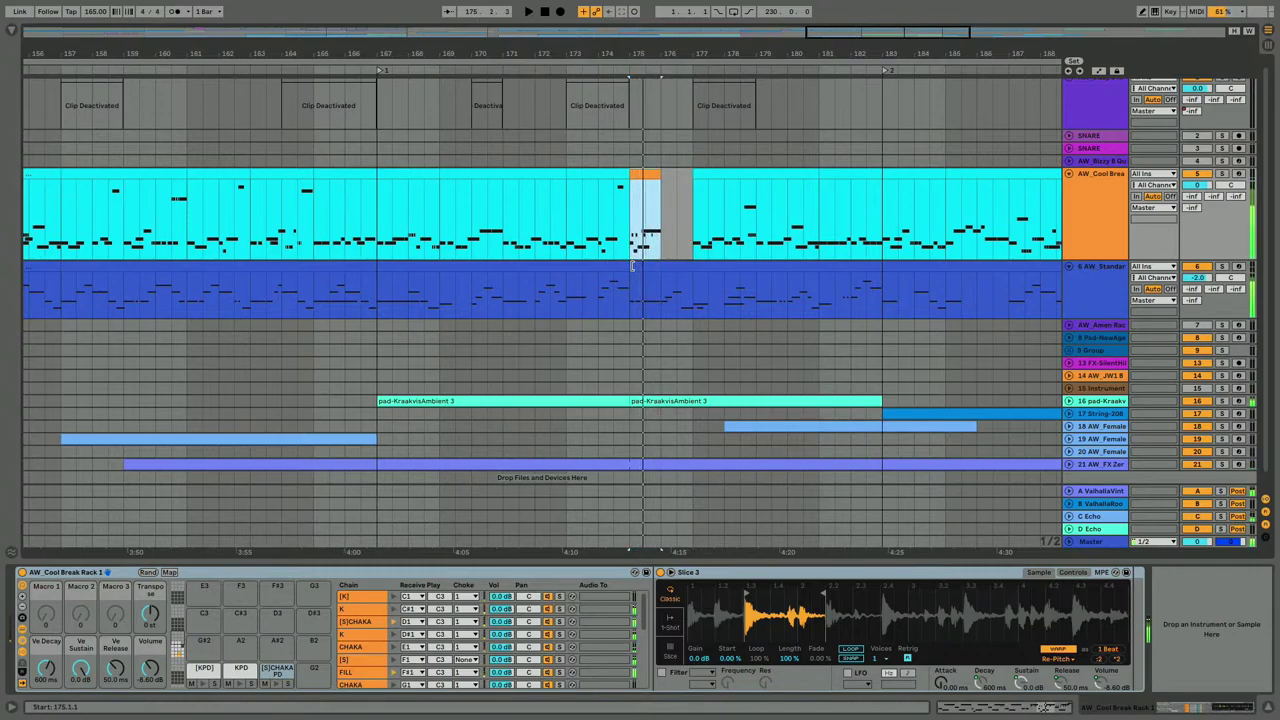
key("super+z")
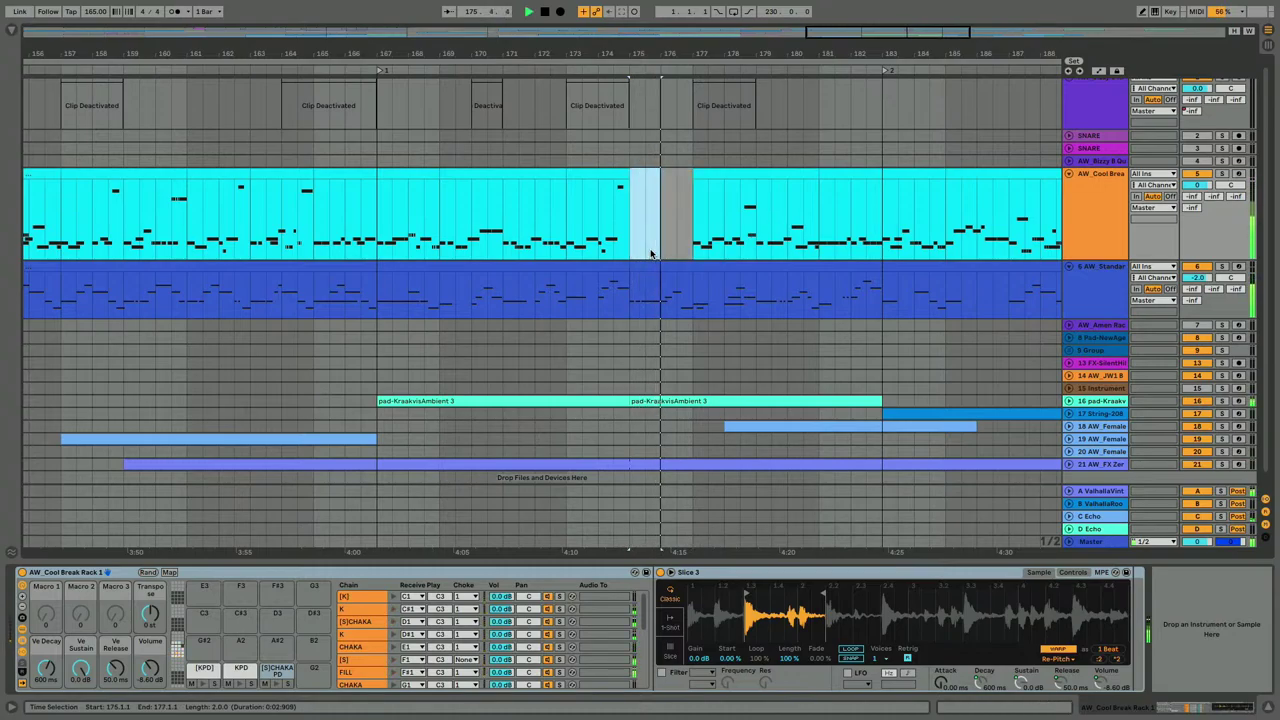
key("super+z")
Open the pasted two-bar clip at 175.1.1 for note editing and play it back.
key("space")
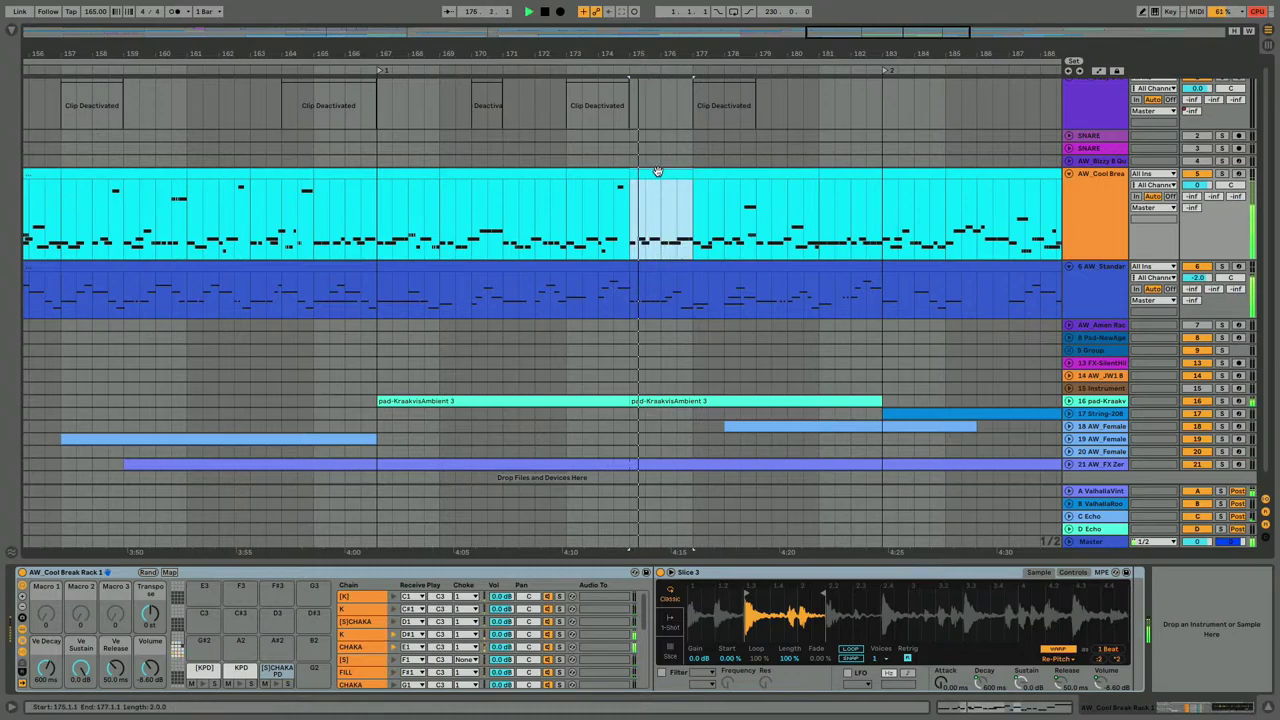
double_click(657, 173)
key("space")
key("space")
key("space")
Move the CHAKA note at 2.2.1 down to K (D#1), shift it to 2.1.4 and shorten it to end at 2.2.3.
left_click(361, 287)
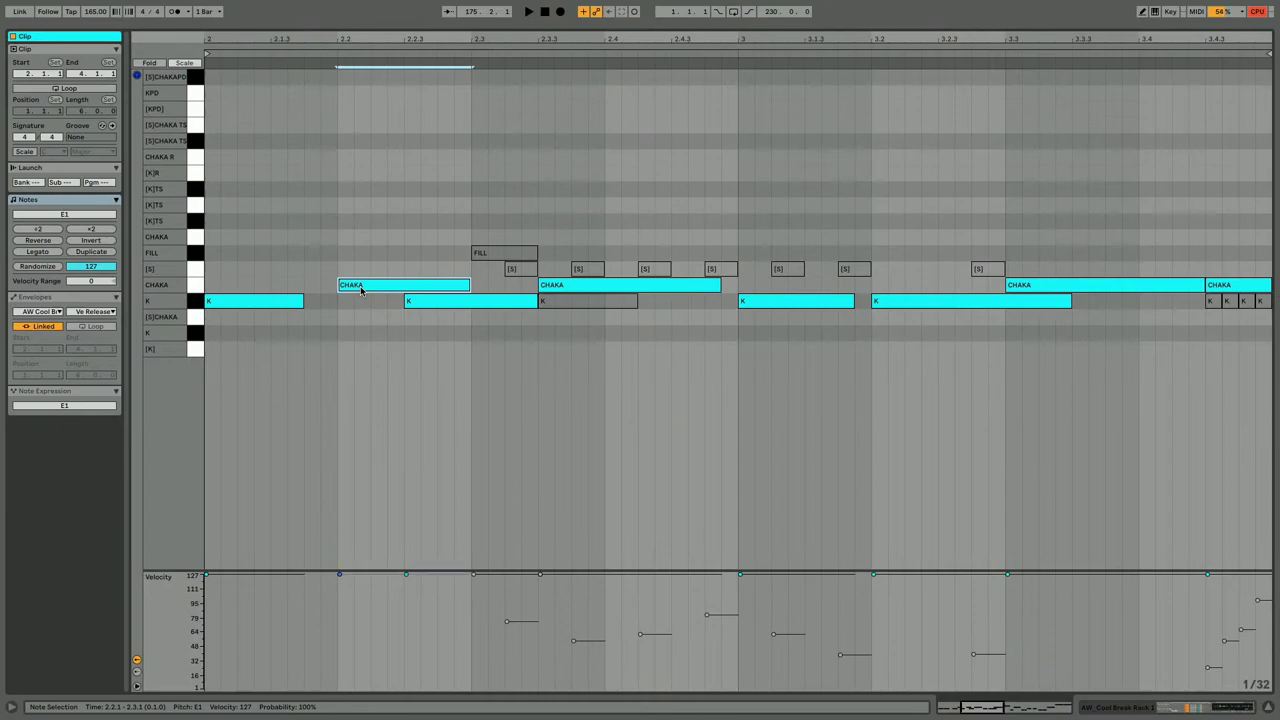
key("Down")
key("space")
key("Left")
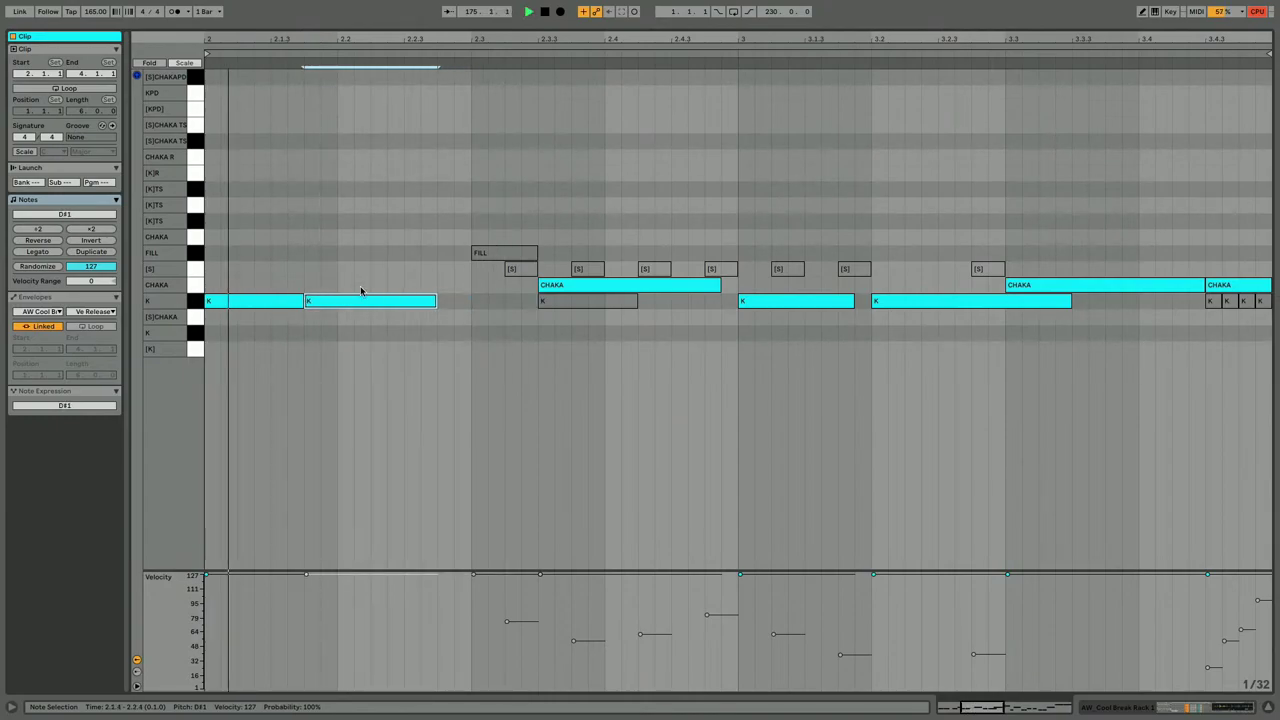
key("shift+Left")
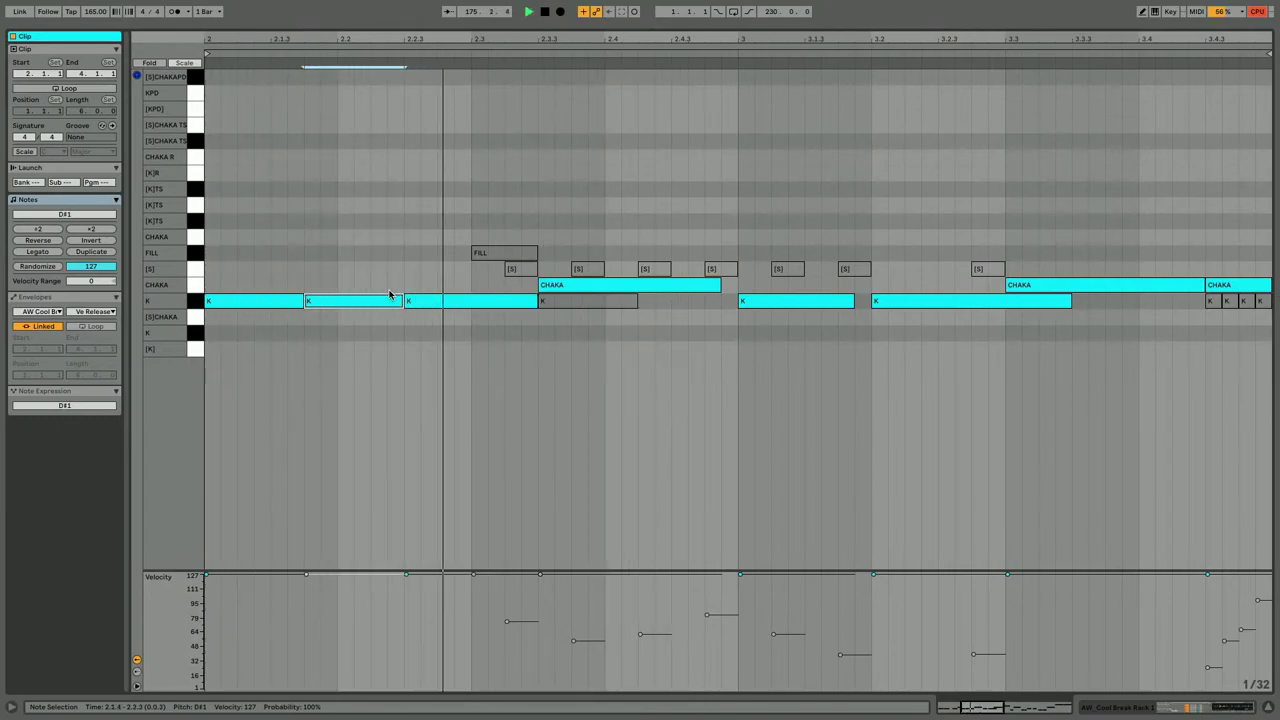
Shorten the first three K notes of bar 2 by 1/32 each and play back the result.
left_click_drag(477, 284, 265, 319)
key("space")
key("space")
key("shift+Left")
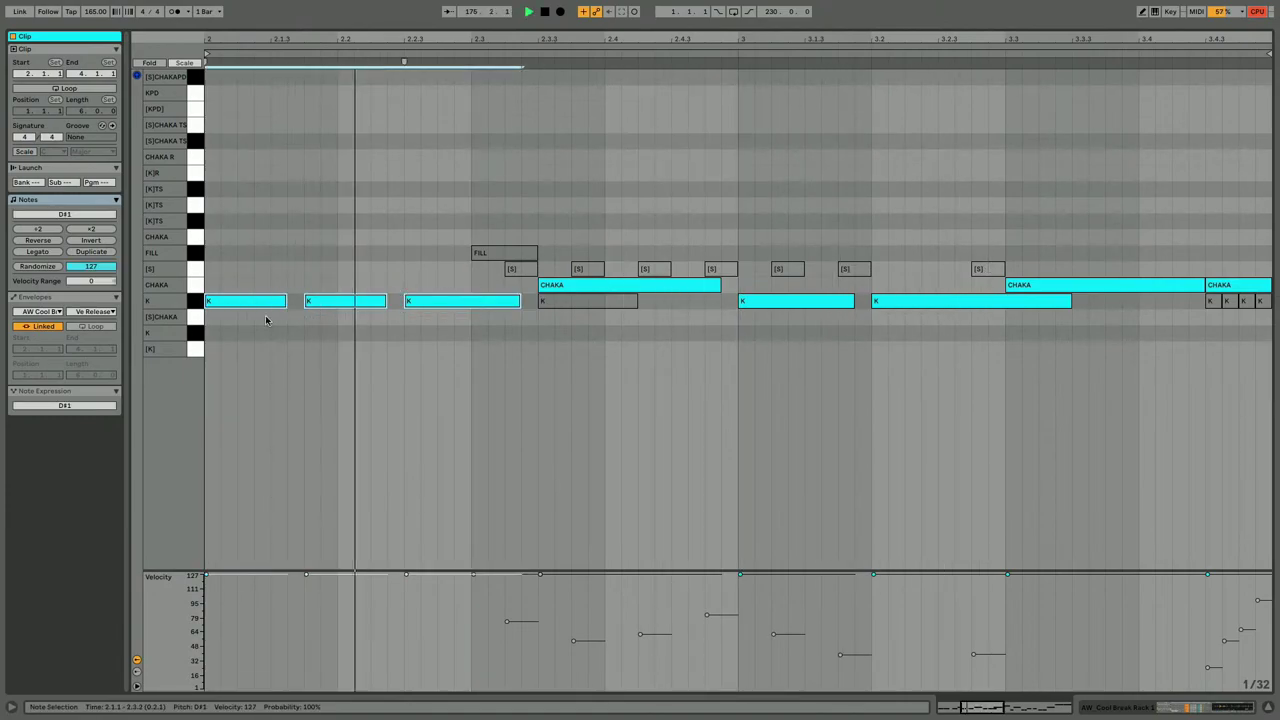
key("space")
key("space")
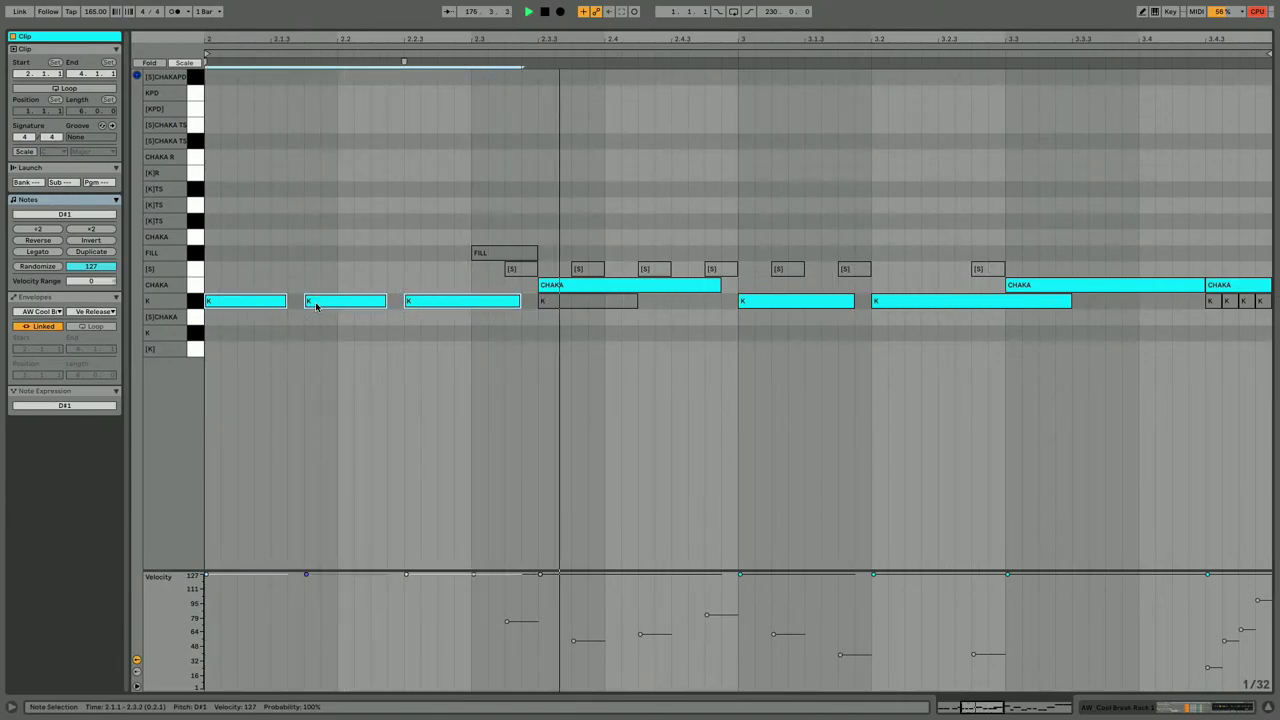
Lower the K note at 2.1.4 to C#1 and the one at 2.2.3 to C1, and play back the result.
left_click(316, 306)
key("space")
key("Down")
key("Down")
left_click(437, 296)
key("Down")
key("Down")
key("Down")
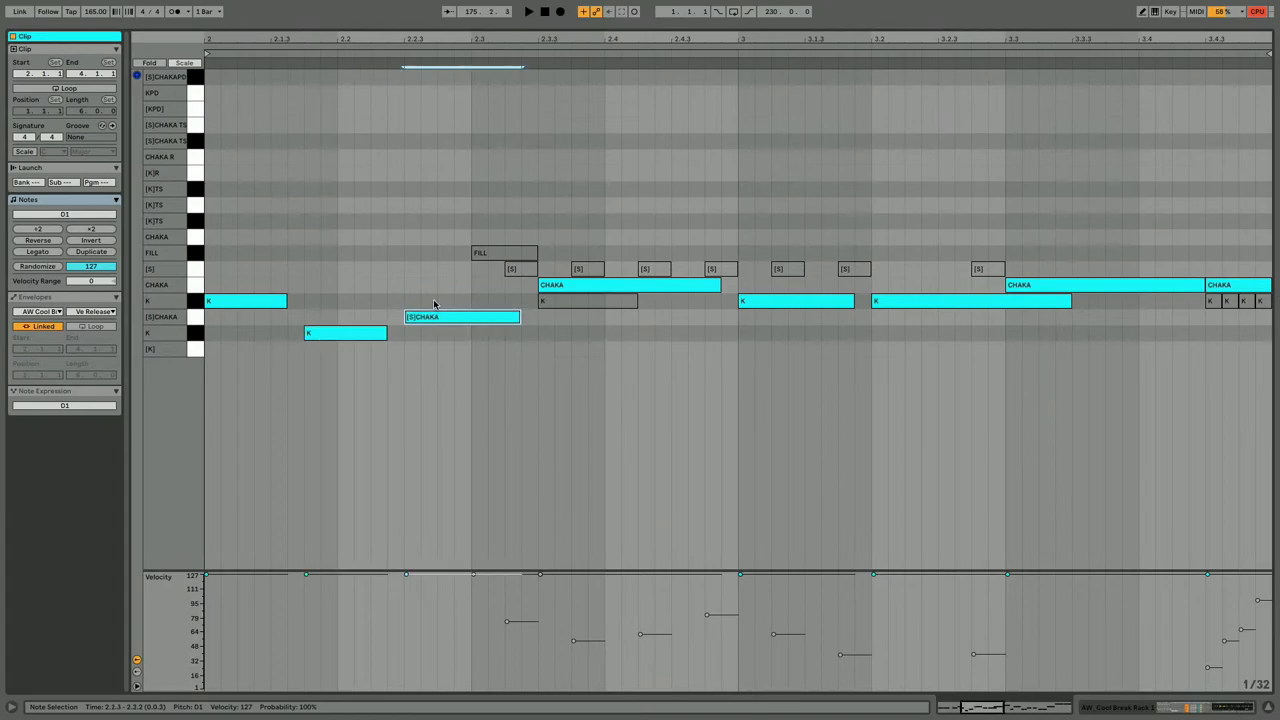
key("space")
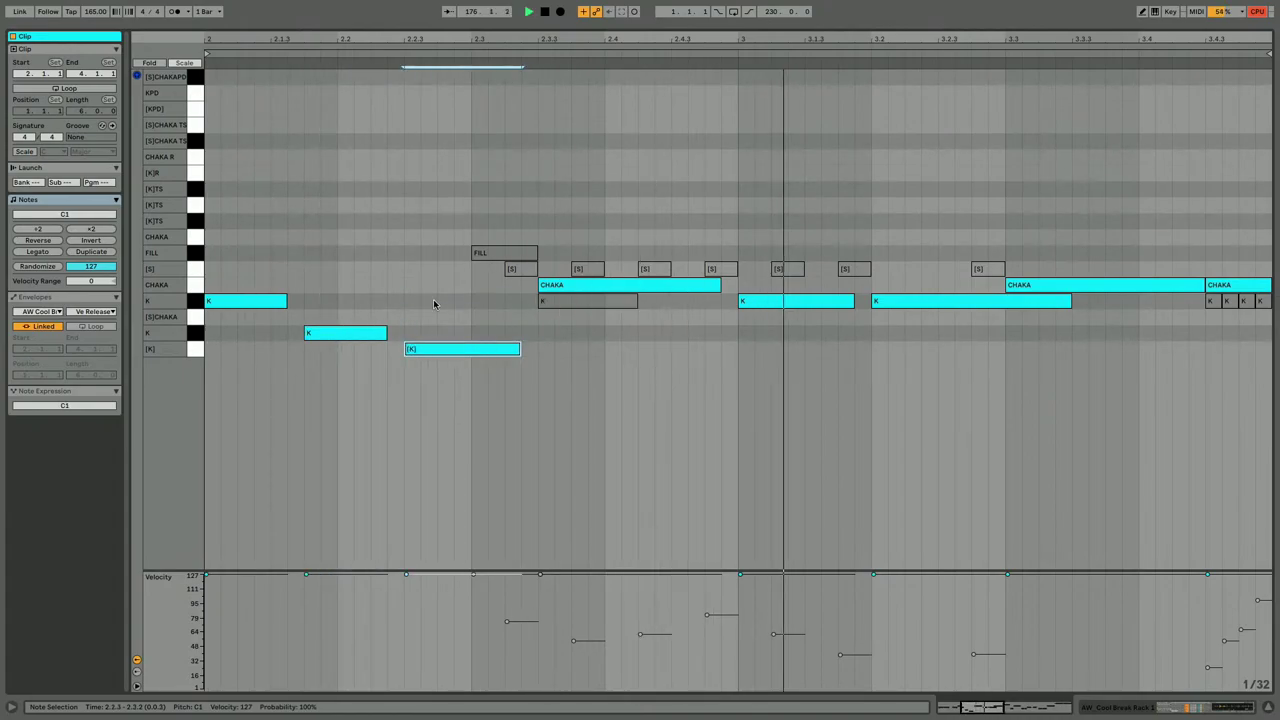
Raise the [K] note at 2.2.3 to K (C#1) and shorten it to a 1/16 note.
key("Up")
key("shift+Left")
key("shift+Left")
key("shift+Left")
key("shift+Left")
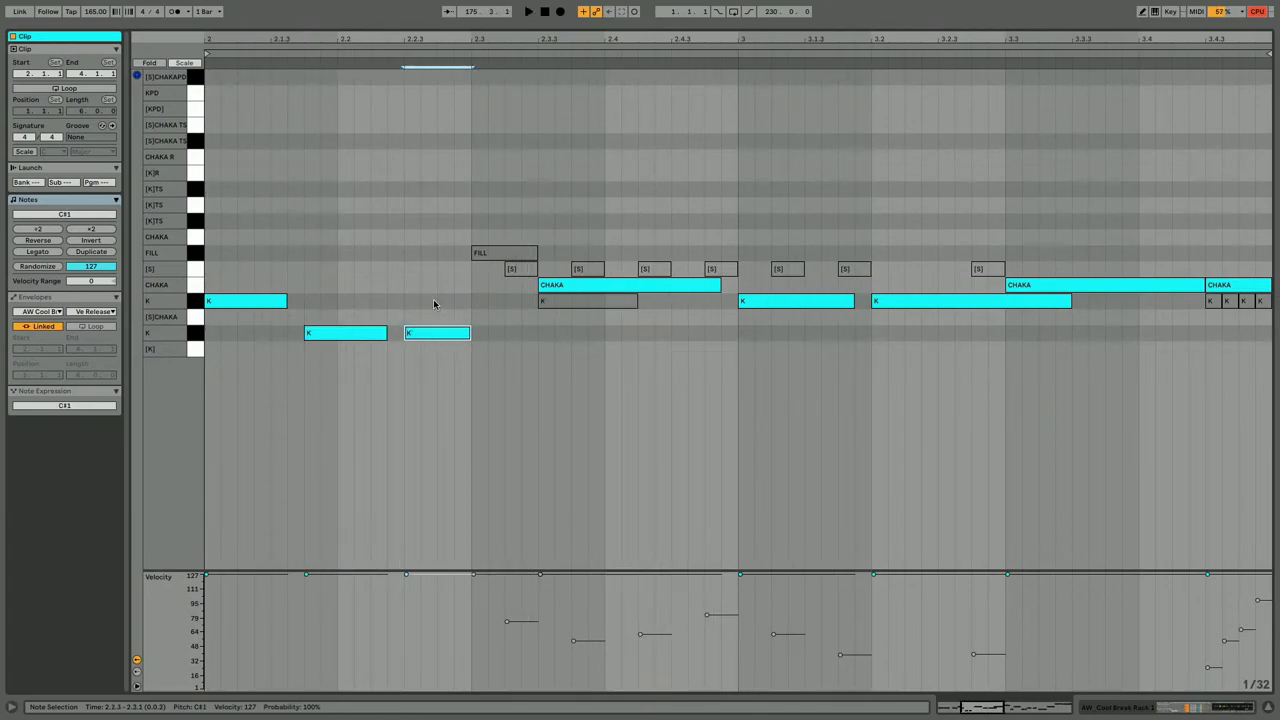
Duplicate the 1/16 K note at 2.2.3 three times to make a roll, and select its first note.
key("ctrl+d")
key("ctrl+d")
key("ctrl+d")
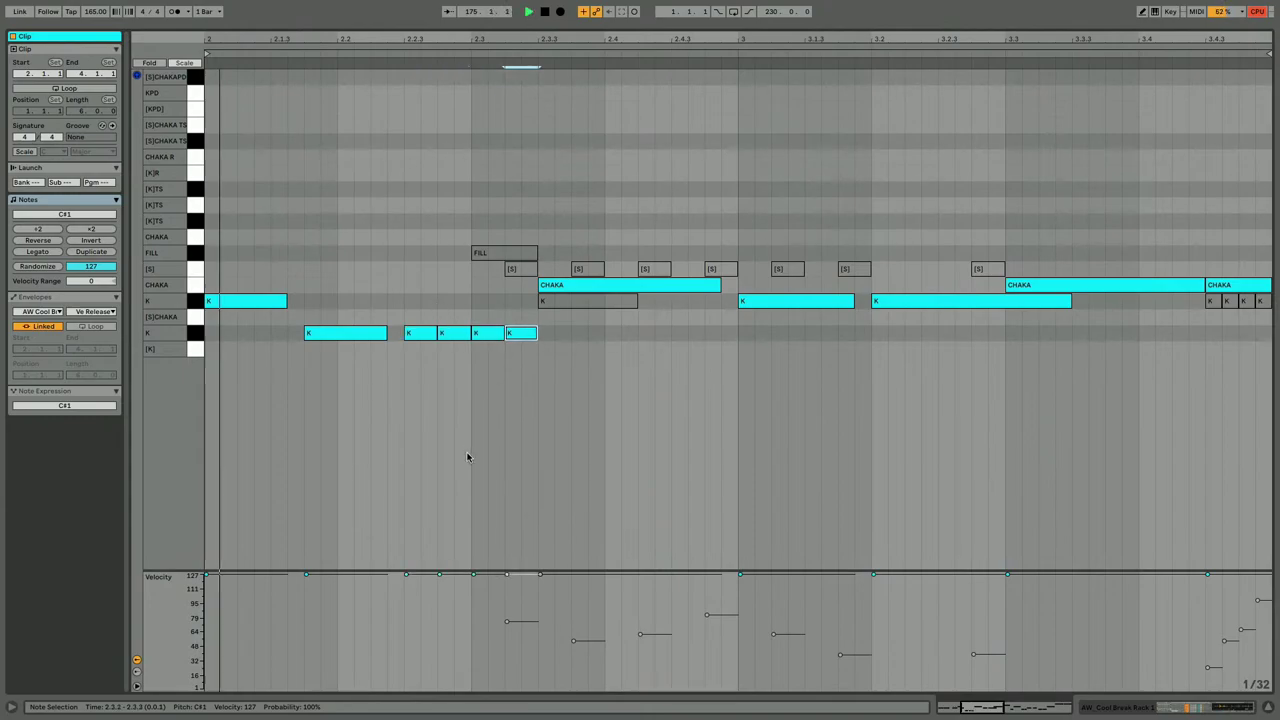
left_click(427, 332)
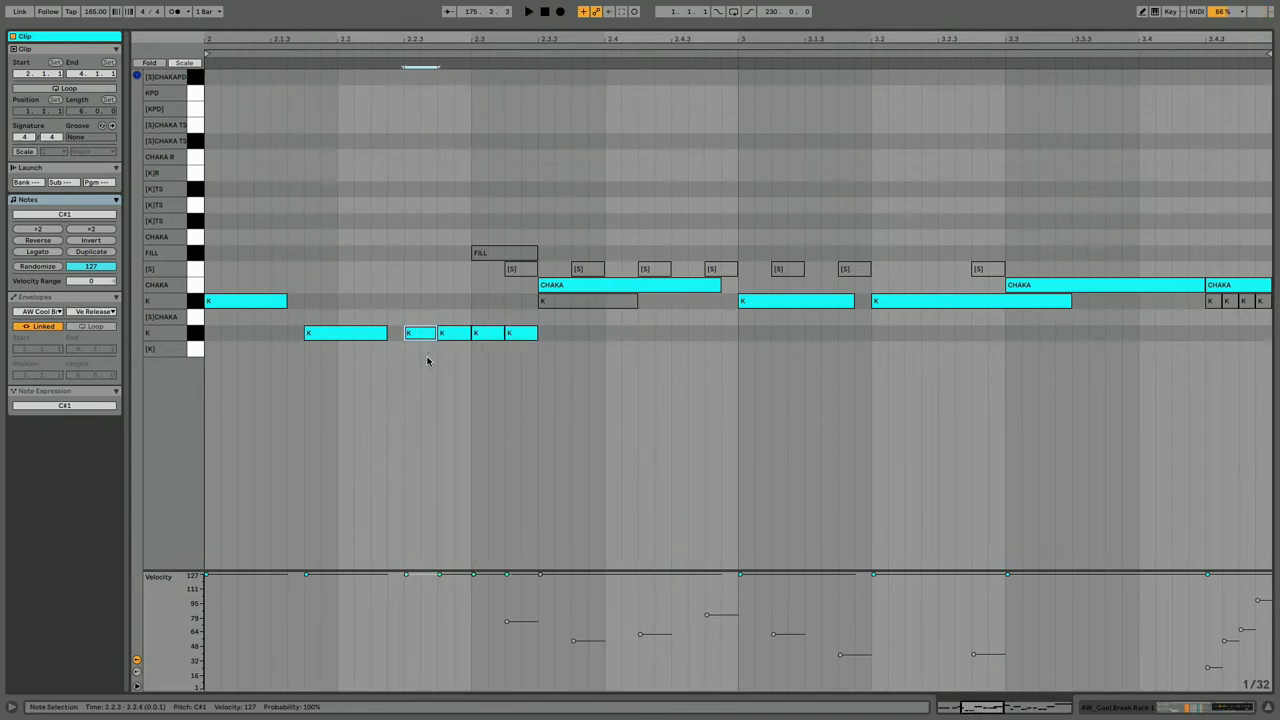
Rebuild the C#1 K roll at 2.2.3 as three 3/32 notes, and deactivate the CHAKA note at 2.3.3.
key("space")
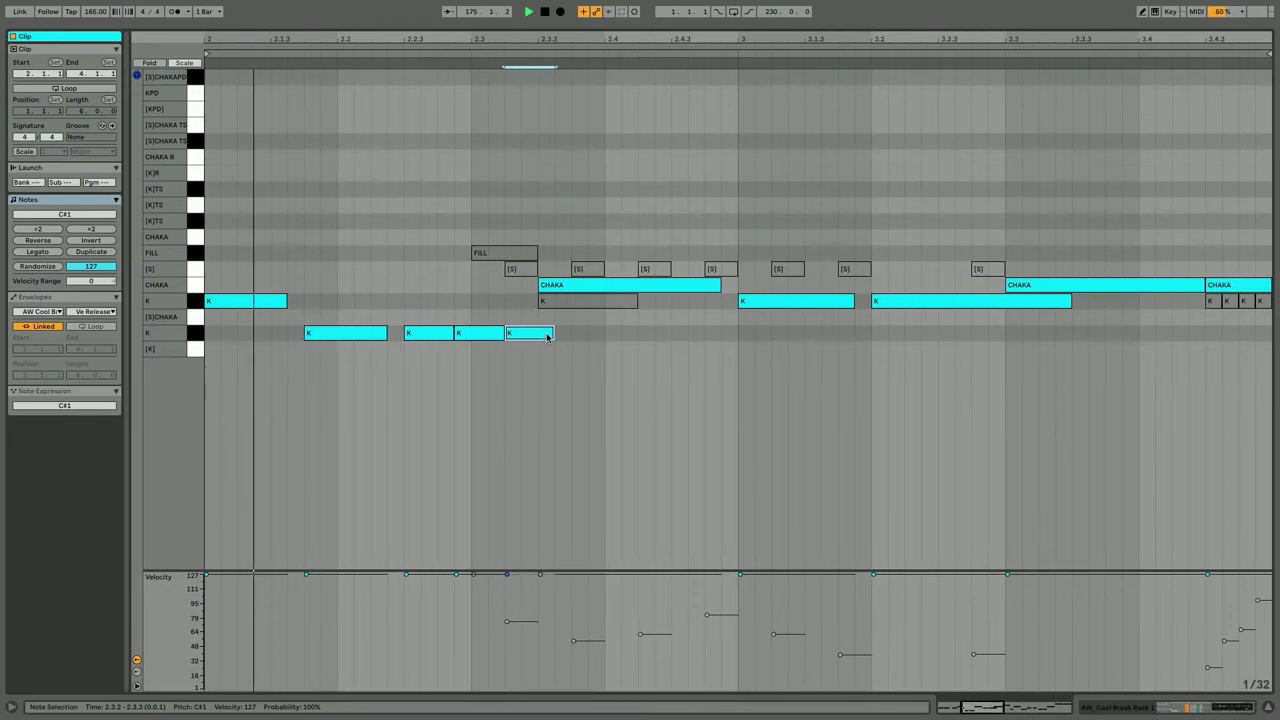
left_click(550, 285)
key("0")
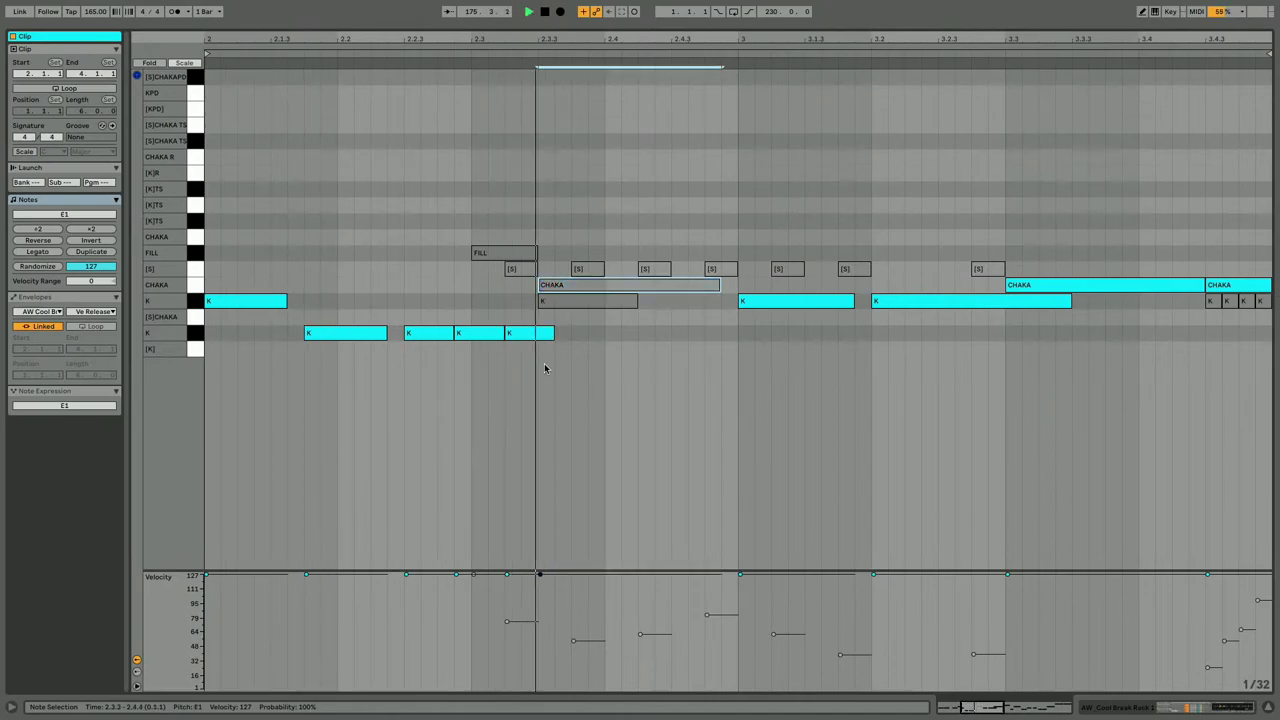
Duplicate the roll's last K note twice and lengthen the final copy at 2.4.1 to a 1/8 note.
left_click(543, 333)
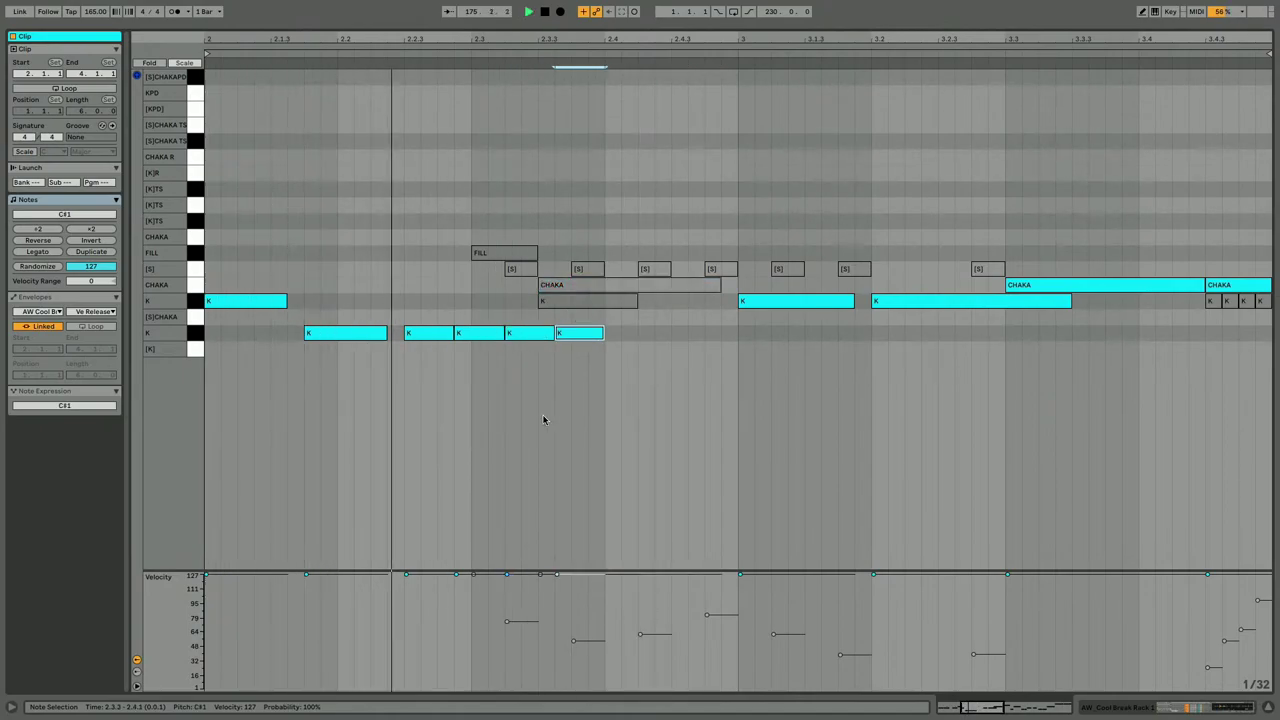
key("ctrl+d")
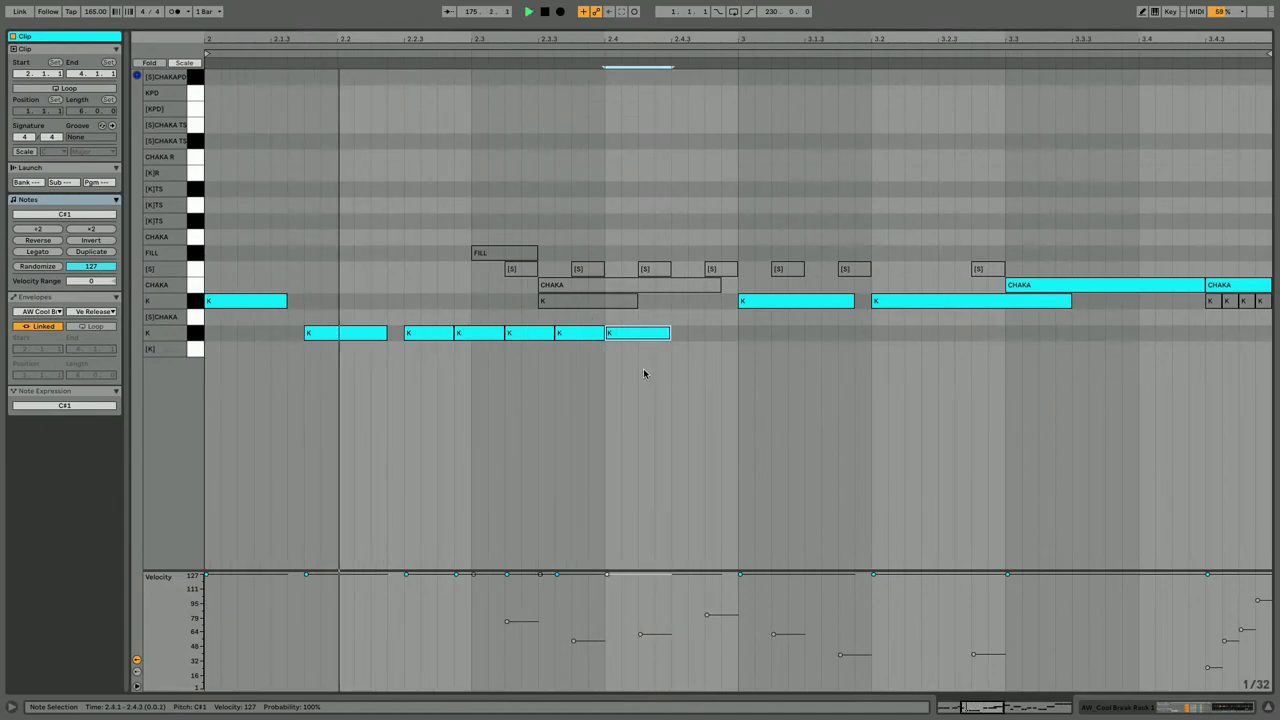
key("Up")
key("shift+Right")
key("Down")
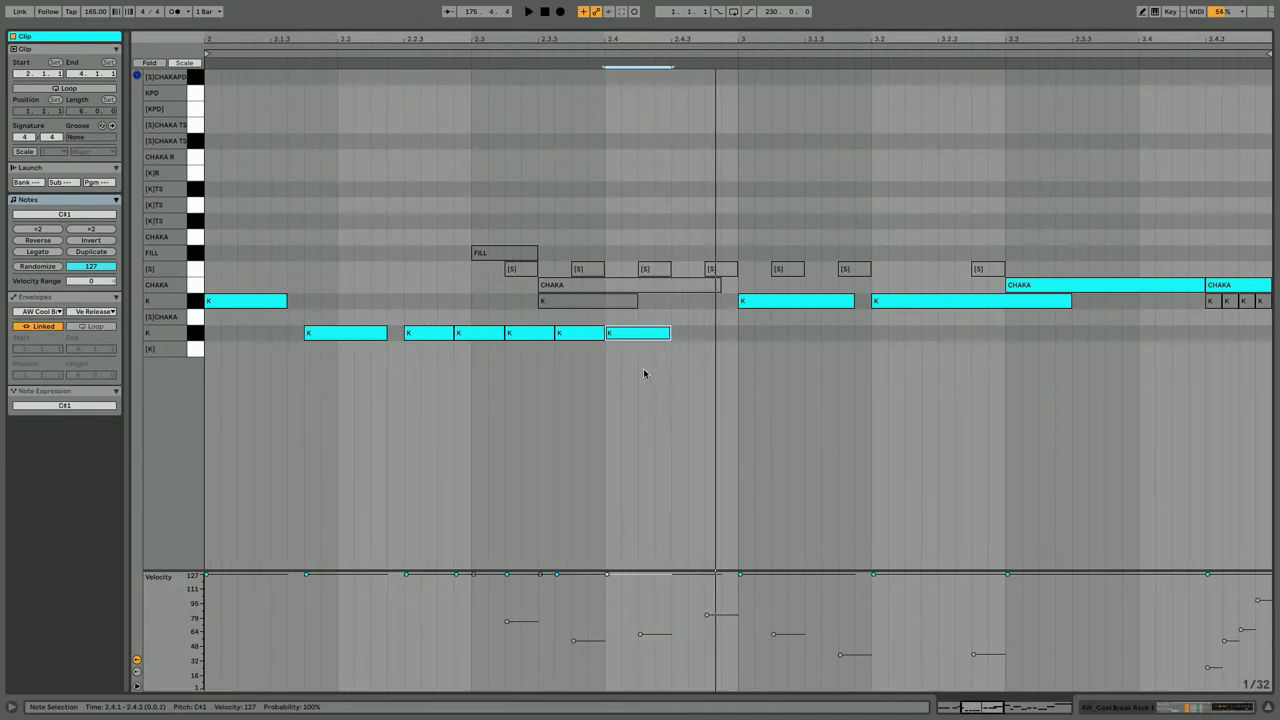
Duplicate the K note at 2.4.1 to 2.4.3, raise the copy to [S]CHAKA (D1) and lengthen it to a quarter note.
key("ctrl+d")
key("Up")
key("Up")
key("Down")
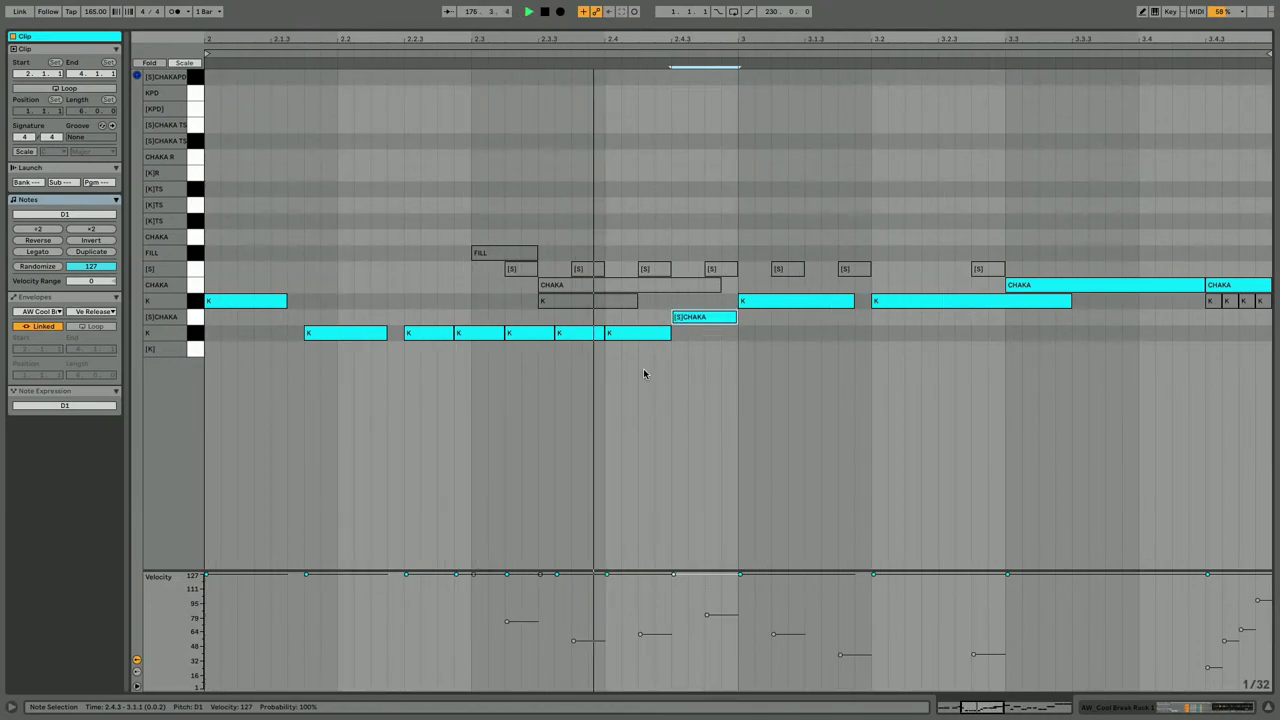
key("shift+Right")
key("shift+Right")
key("shift+Right")
key("shift+Right")
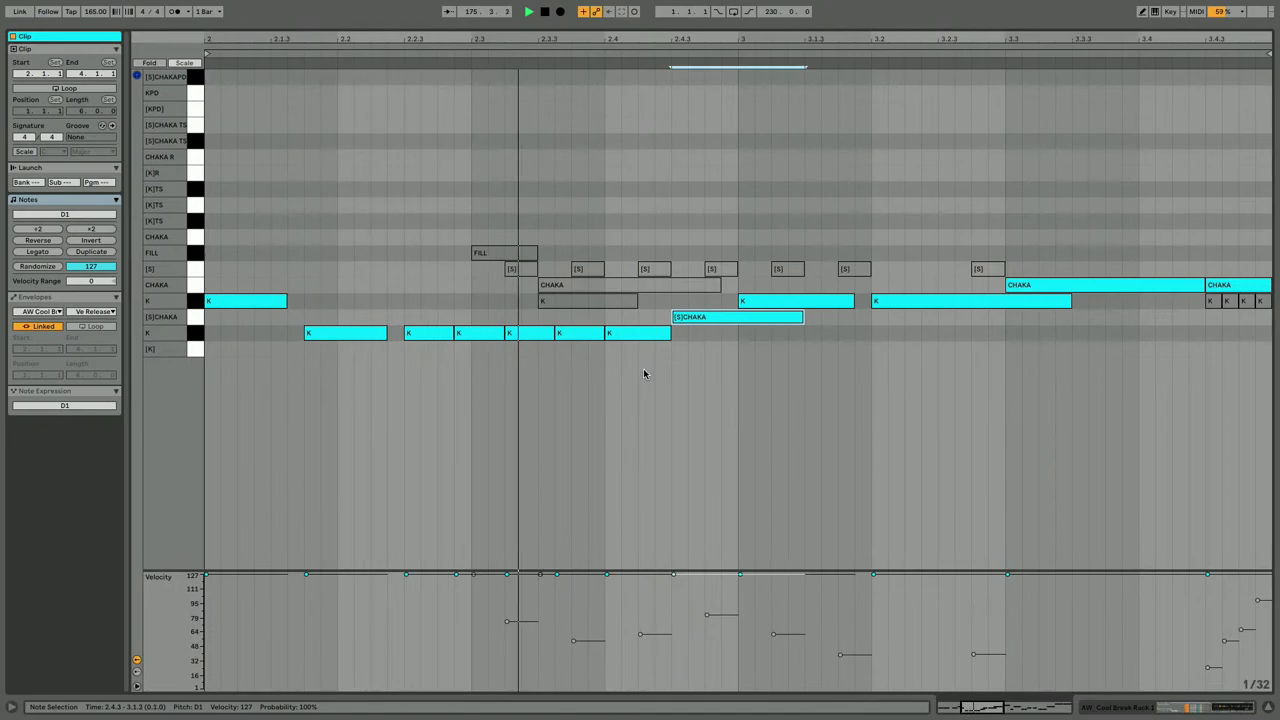
Deactivate the K note at 3.1.1 and extend the [S]CHAKA note at 2.4.3 to end at 3.2.1.
left_click(752, 302)
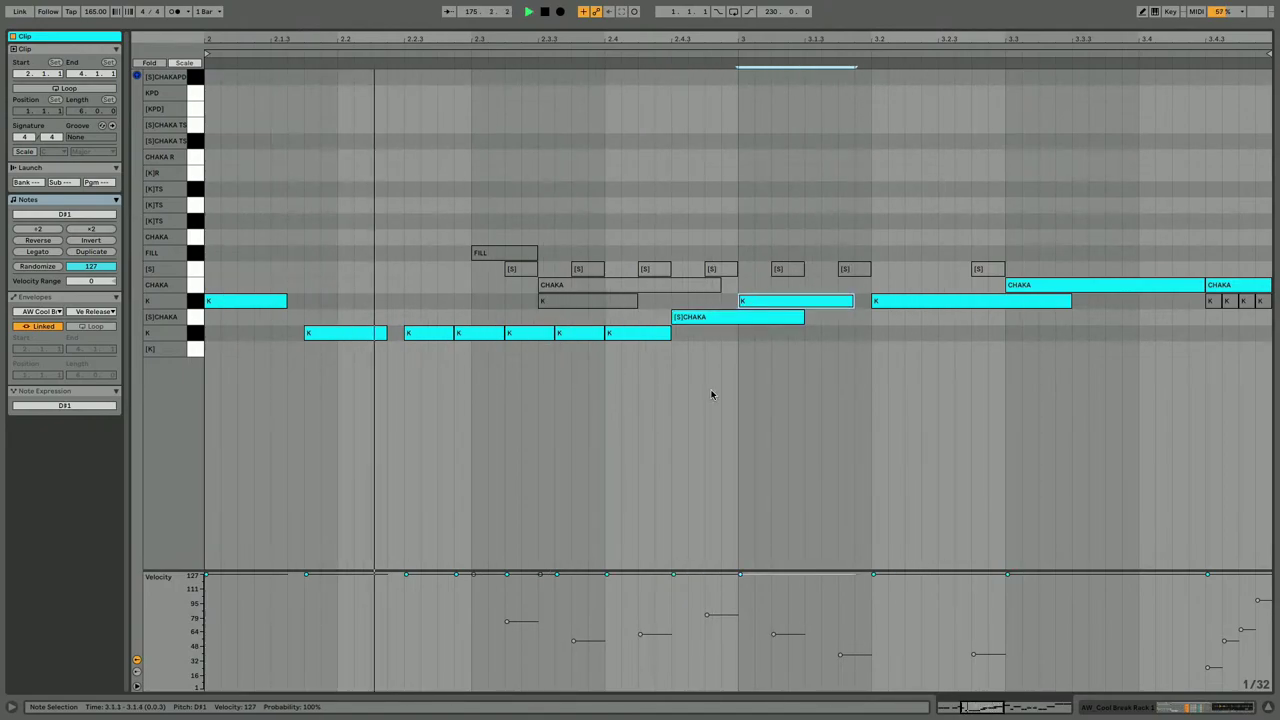
key("0")
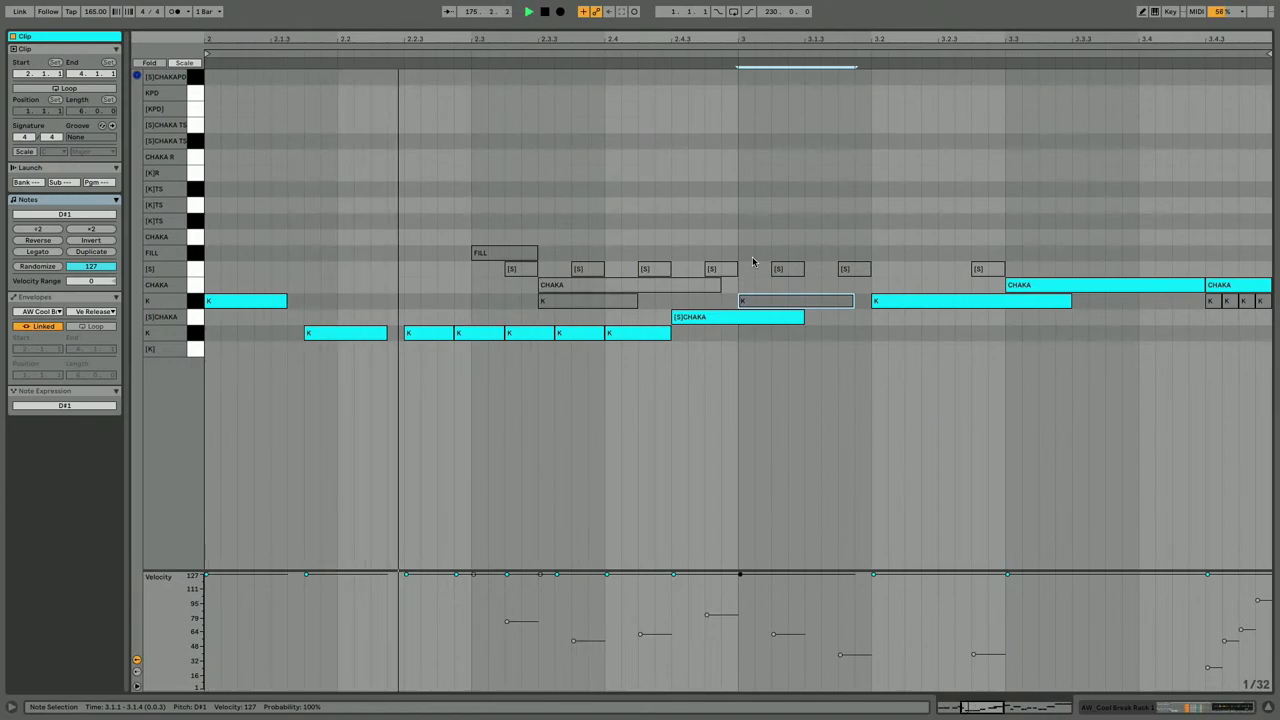
left_click(720, 320)
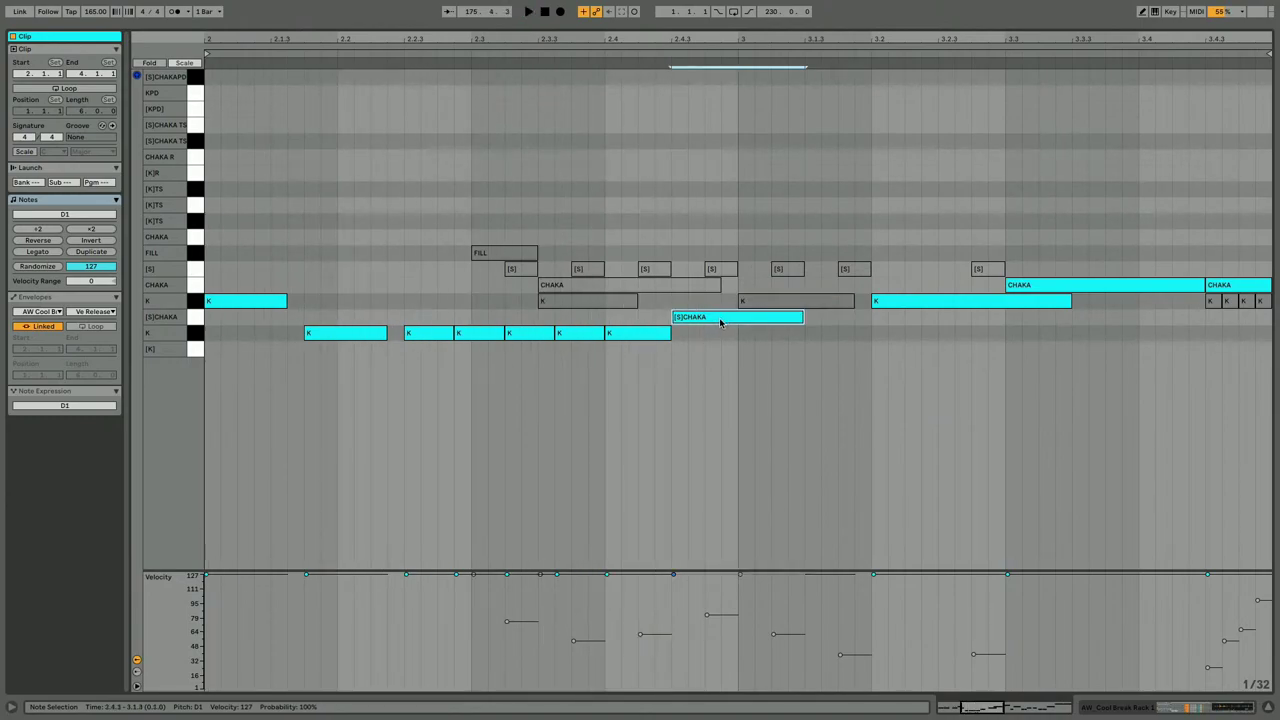
key("space")
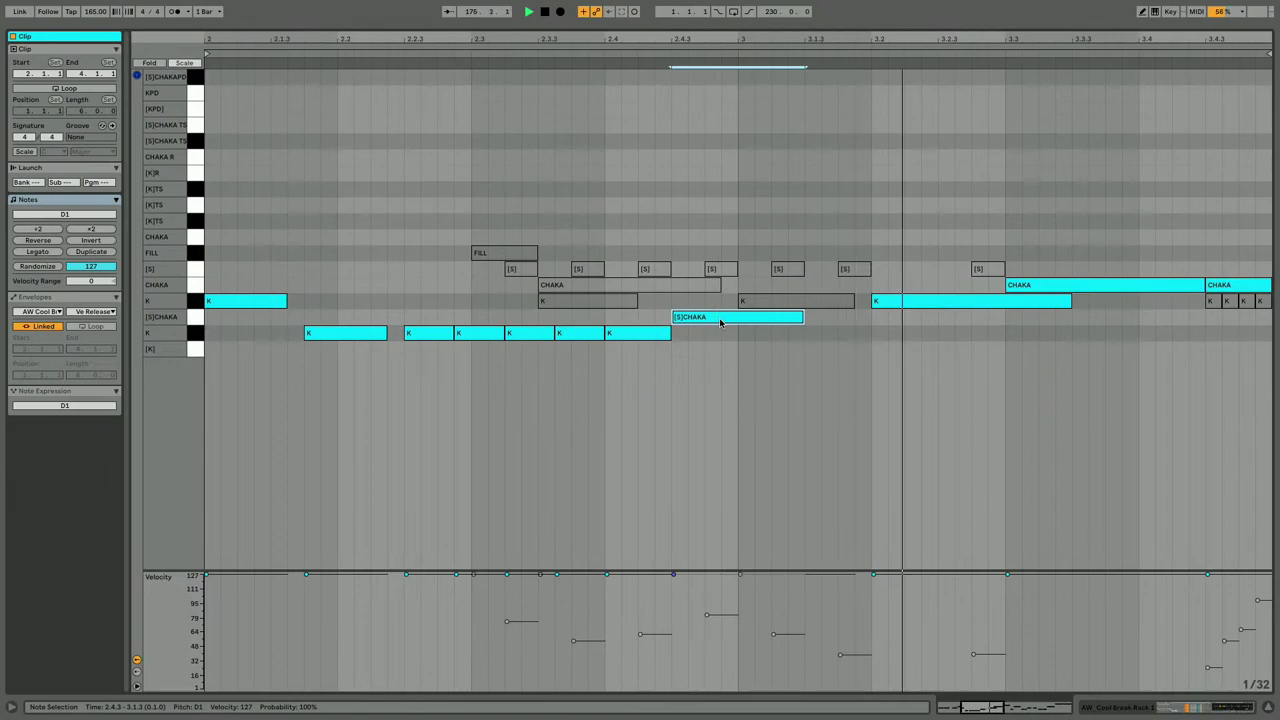
key("shift+Right")
key("shift+Right")
key("shift+Right")
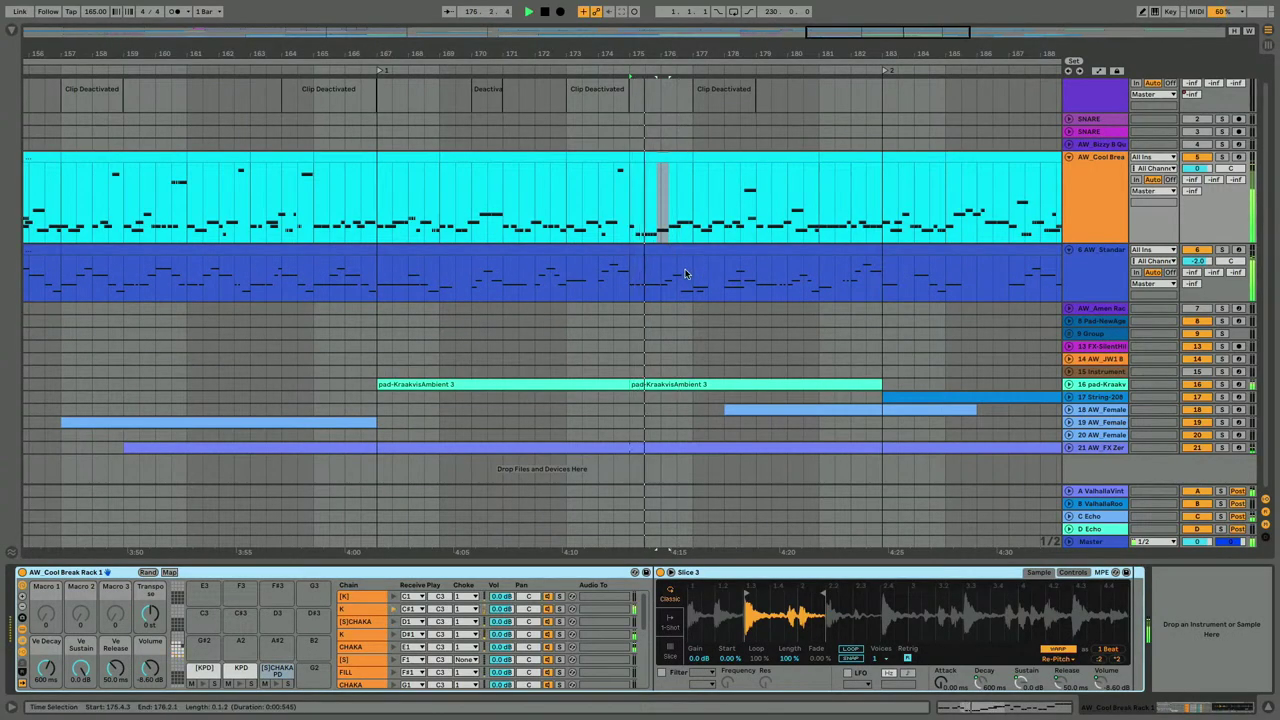
Play the arrangement from bar 167 and open the Standard 808 bass clip spanning bars 175 to 177.
left_click_drag(685, 273, 632, 275)
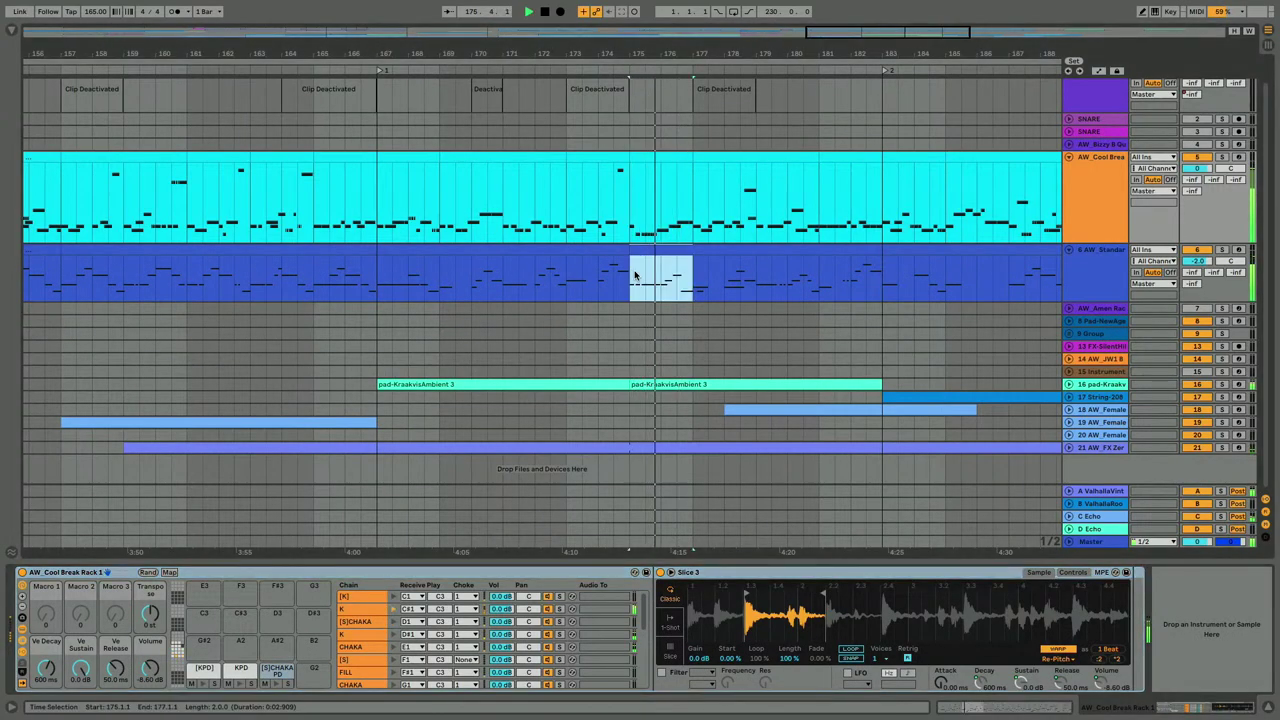
left_click(373, 279)
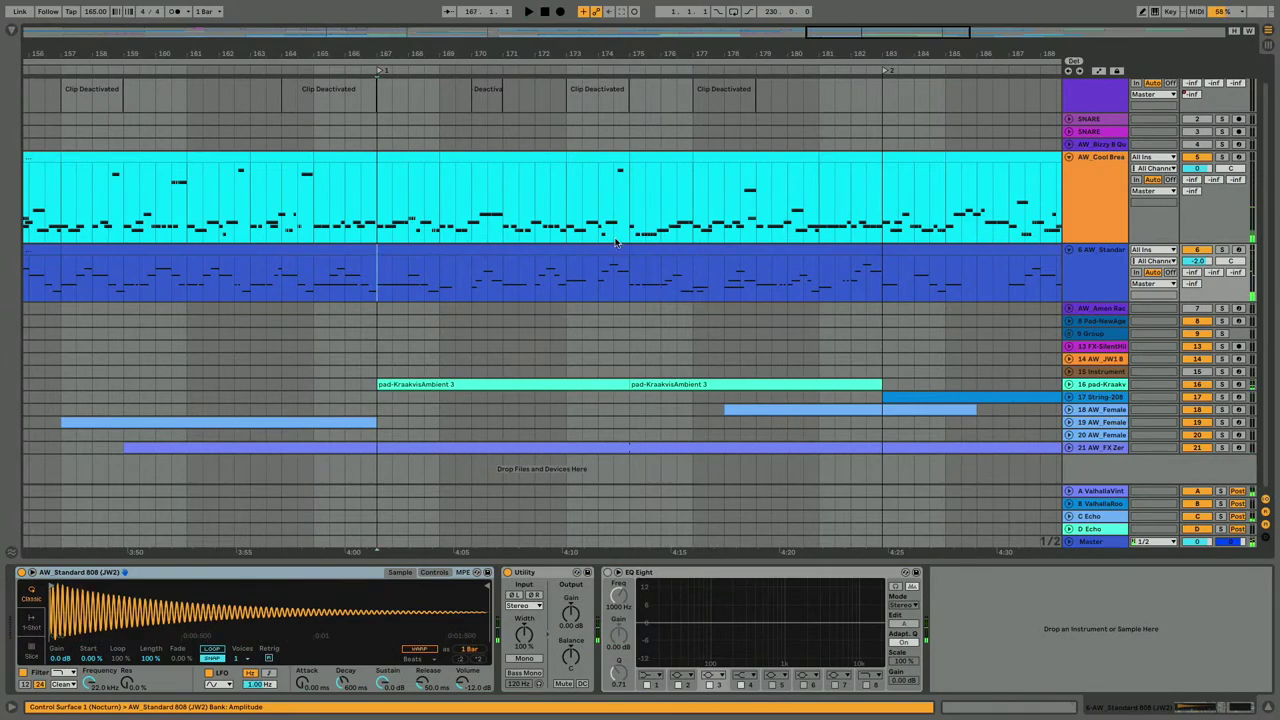
left_click_drag(688, 272, 633, 275)
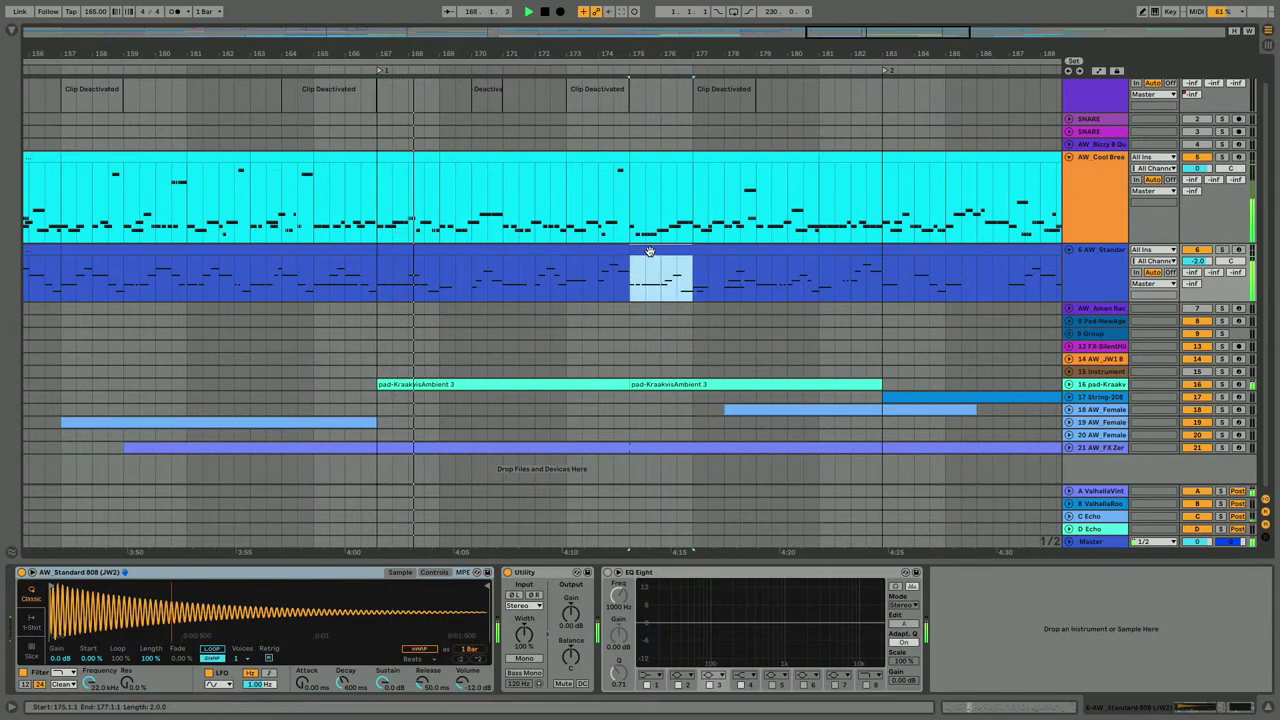
double_click(647, 251)
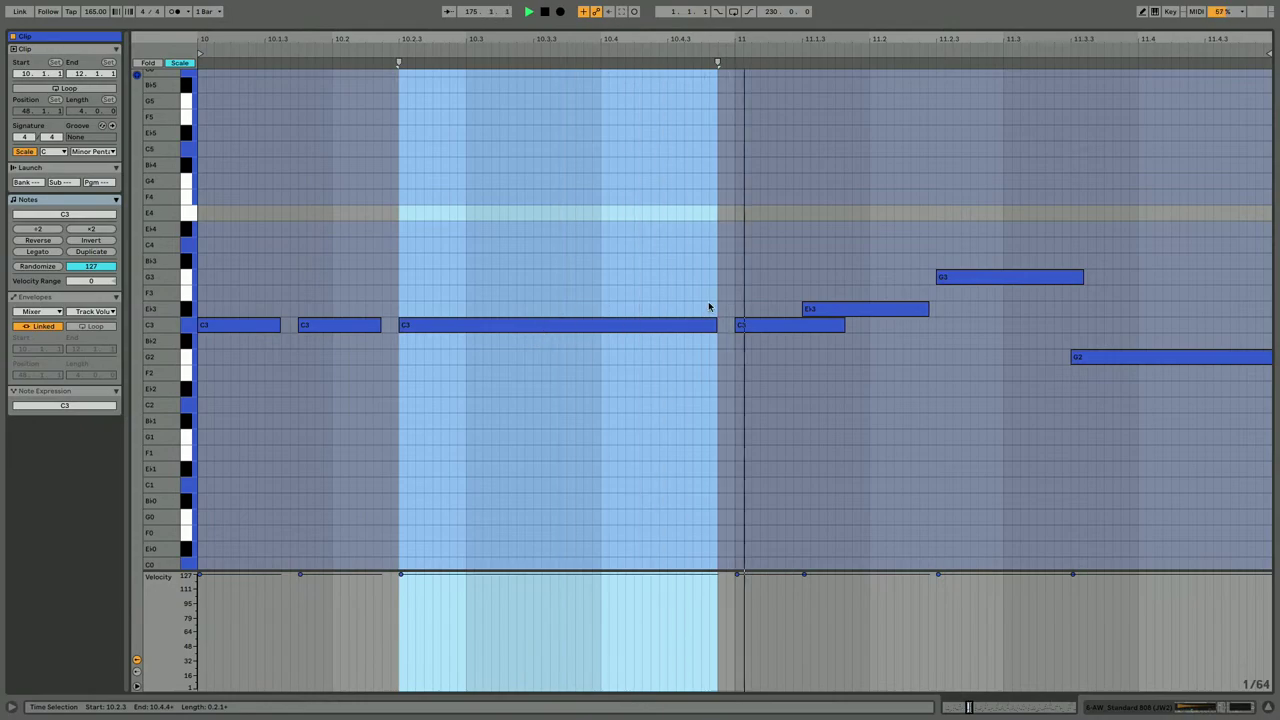
Move the C3 bass note at 11.1.1 earlier to 10.4.3 and lengthen it by two 1/64 steps.
left_click(789, 327)
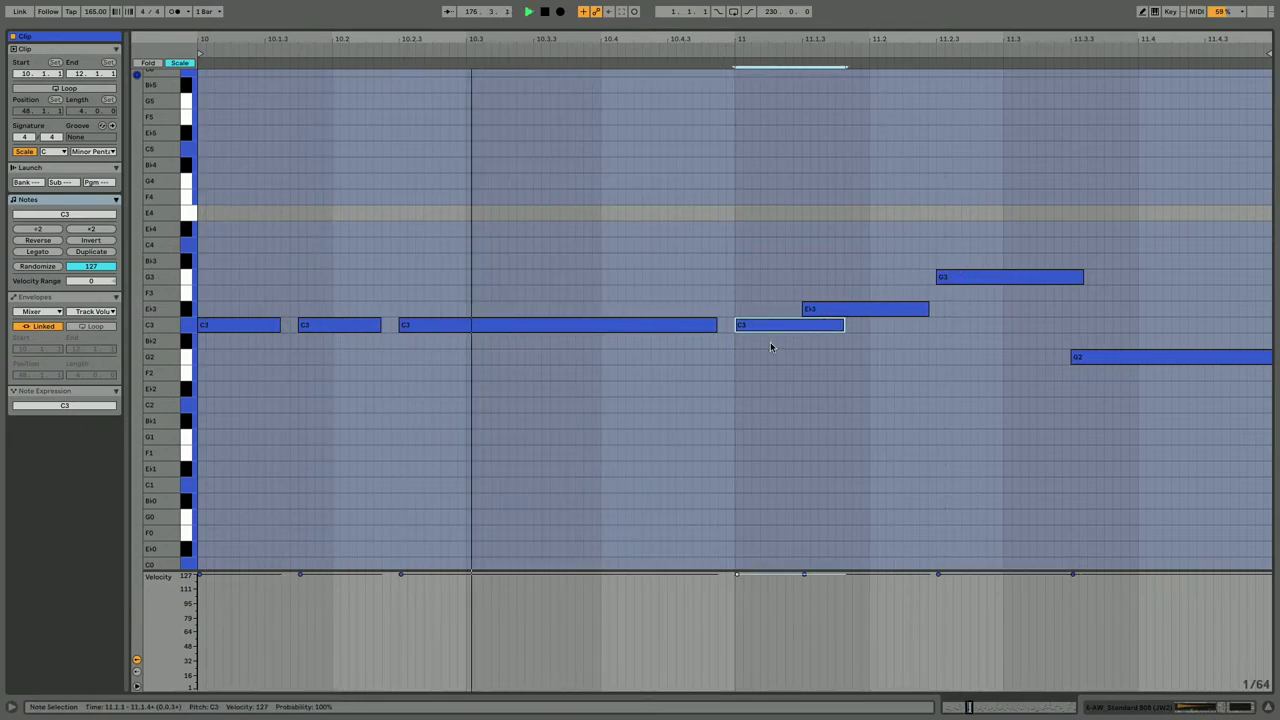
key("space")
left_click_drag(766, 331, 708, 330)
key("space")
key("shift+Right")
key("shift+Right")
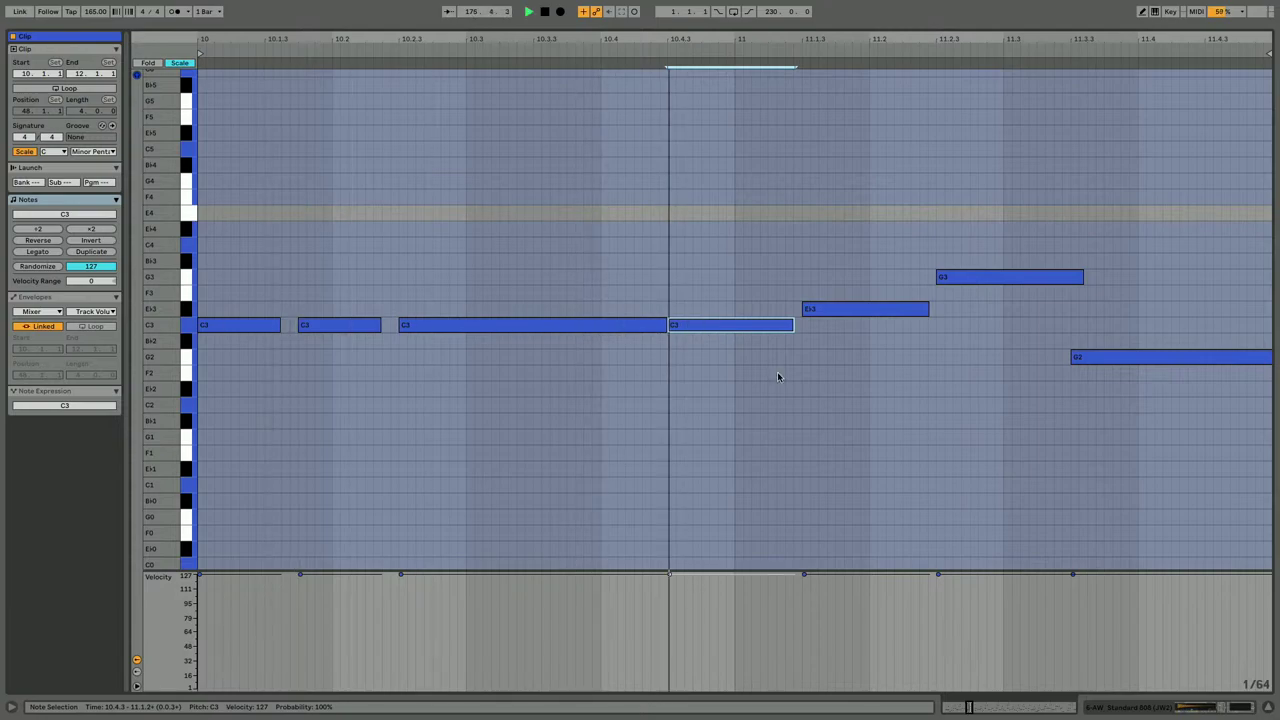
Audition the arrangement from bar 173, and deactivate the E♭3, G3 and G2 notes ending the bass clip at bar 175.
key("shift+Tab")
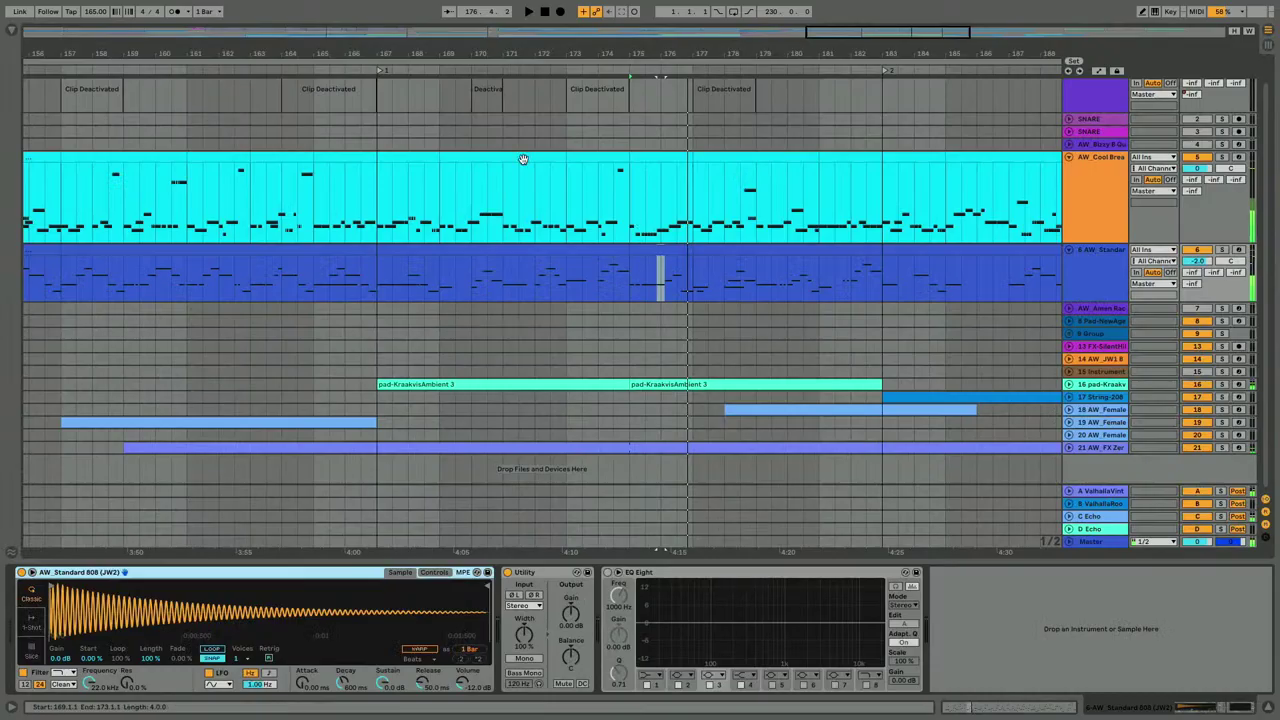
left_click(525, 447)
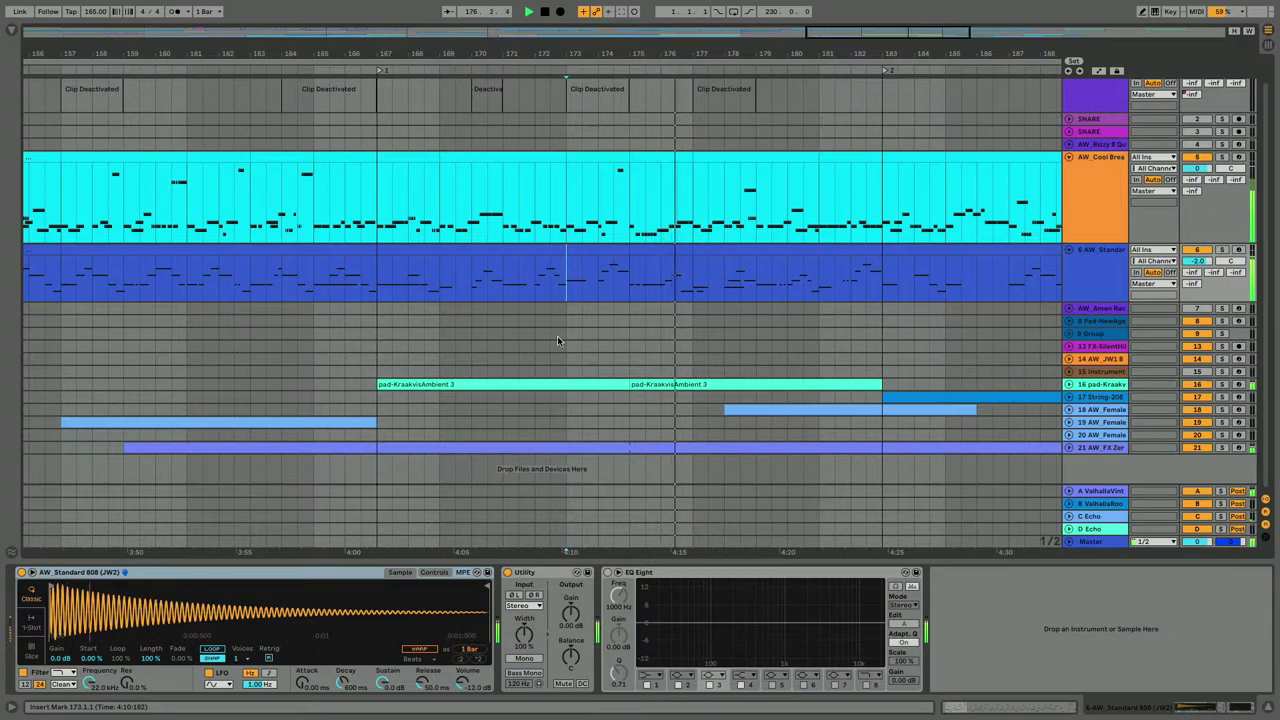
left_click(649, 249)
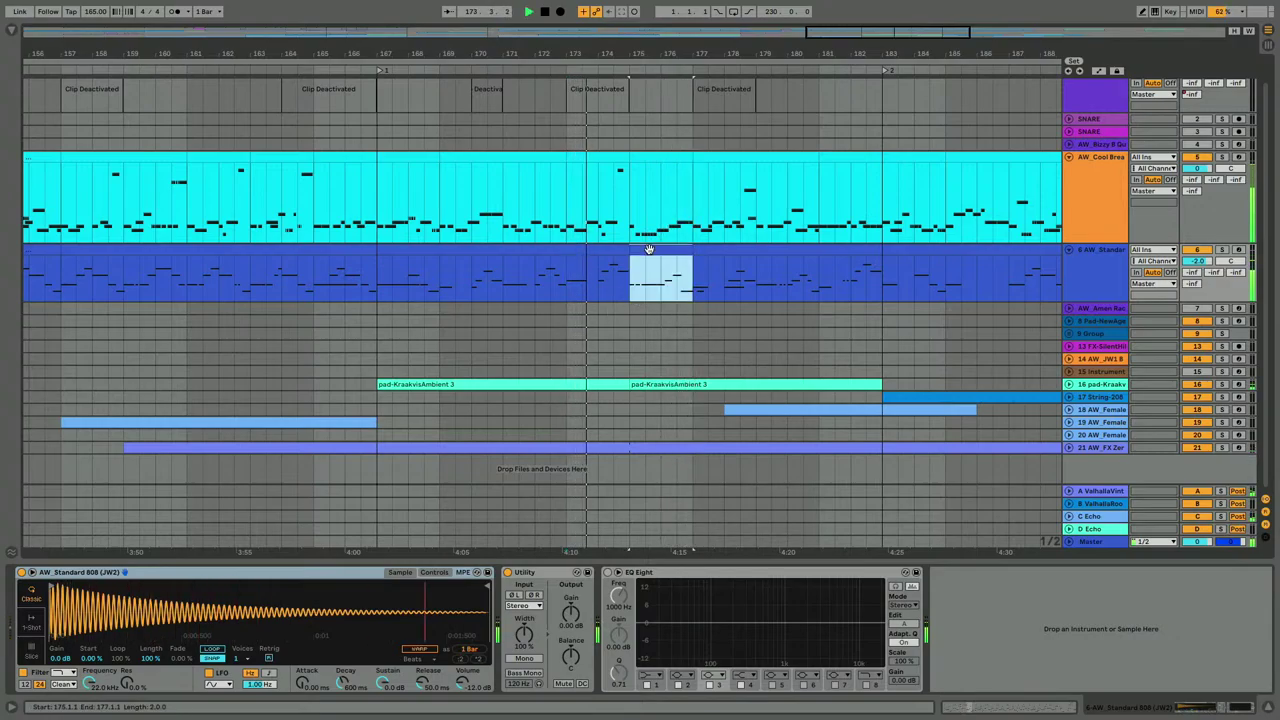
double_click(649, 249)
left_click_drag(1009, 245, 996, 248)
left_click_drag(885, 245, 1223, 469)
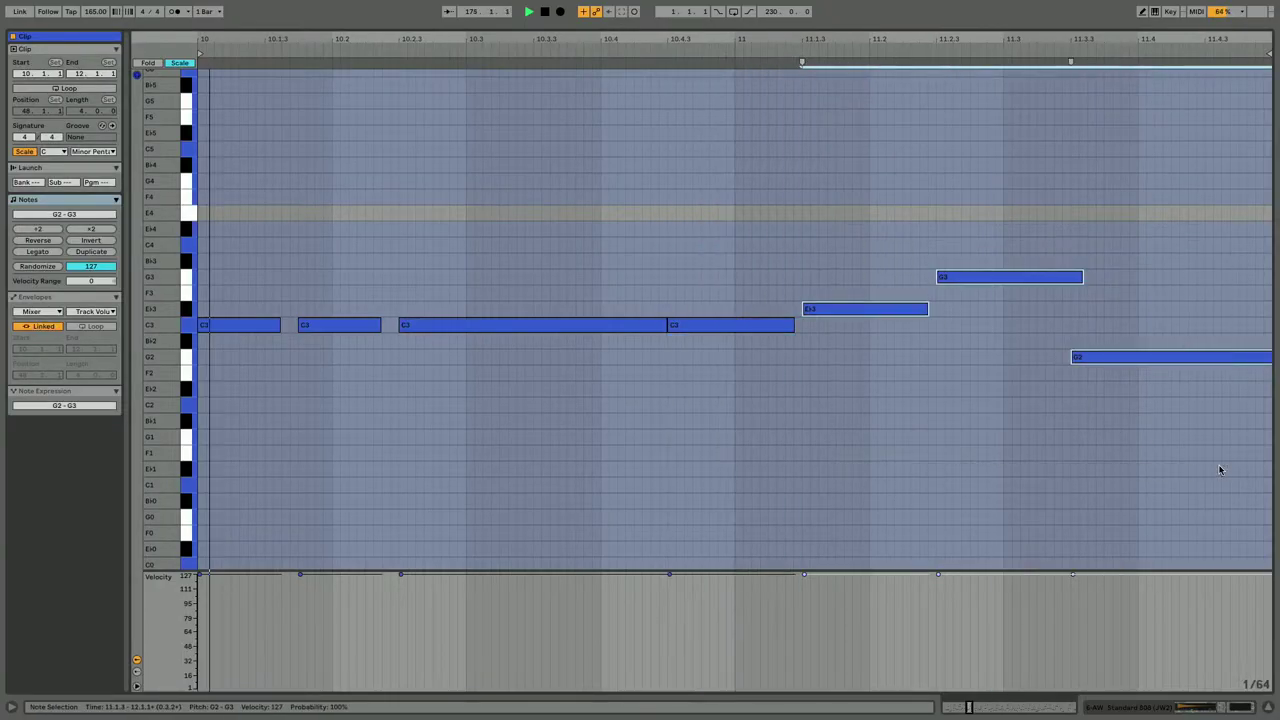
key("0")
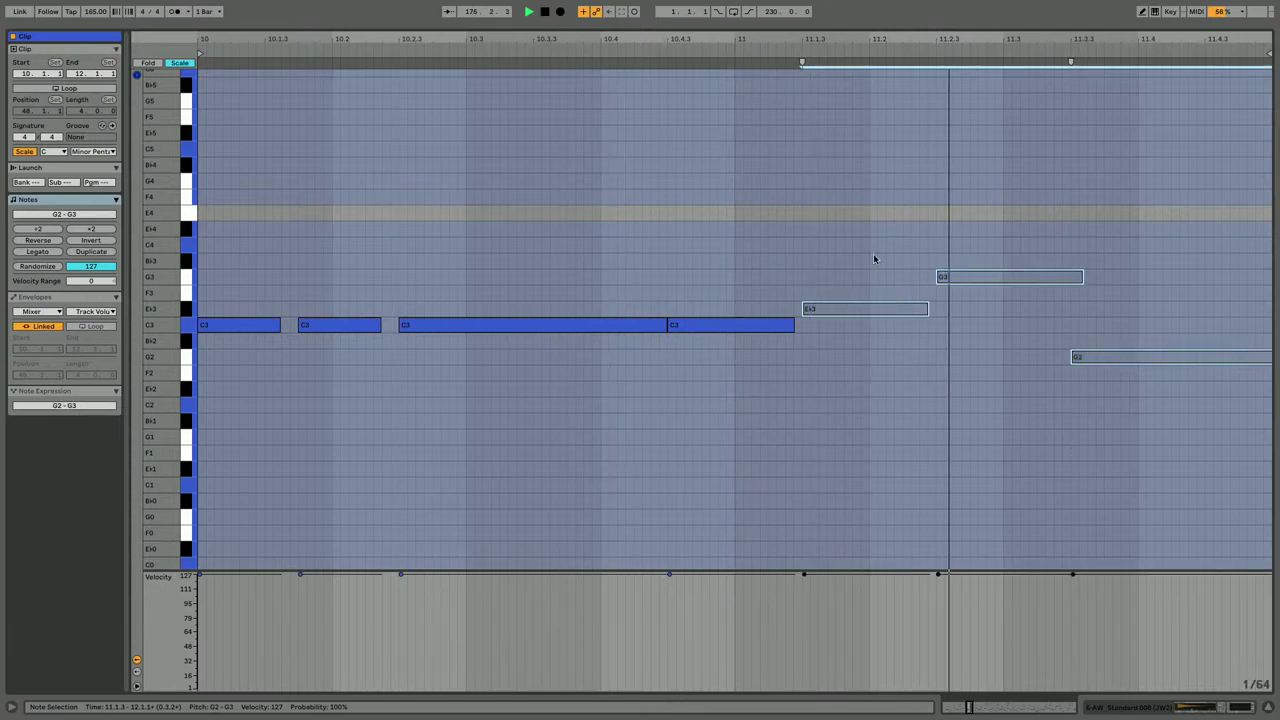
Lower the E♭3 bass note at 11.1.3 to C3 and reactivate it.
left_click(853, 308)
key("Down")
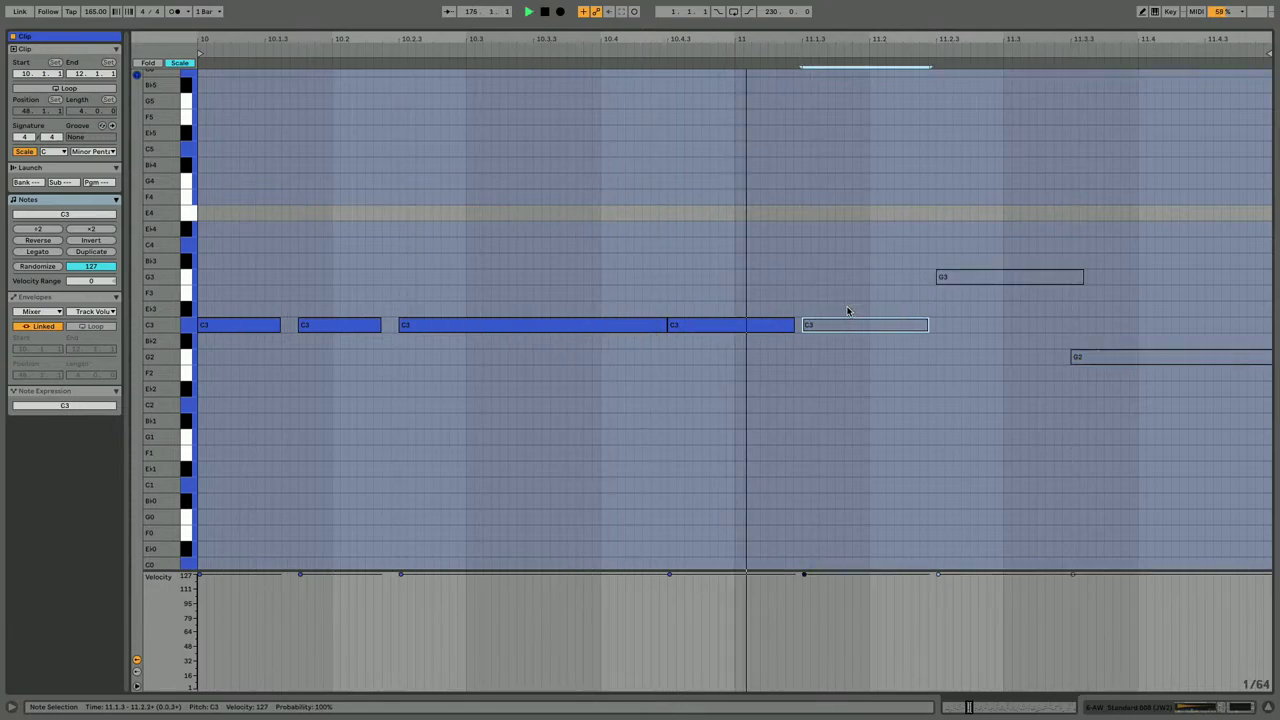
key("0")
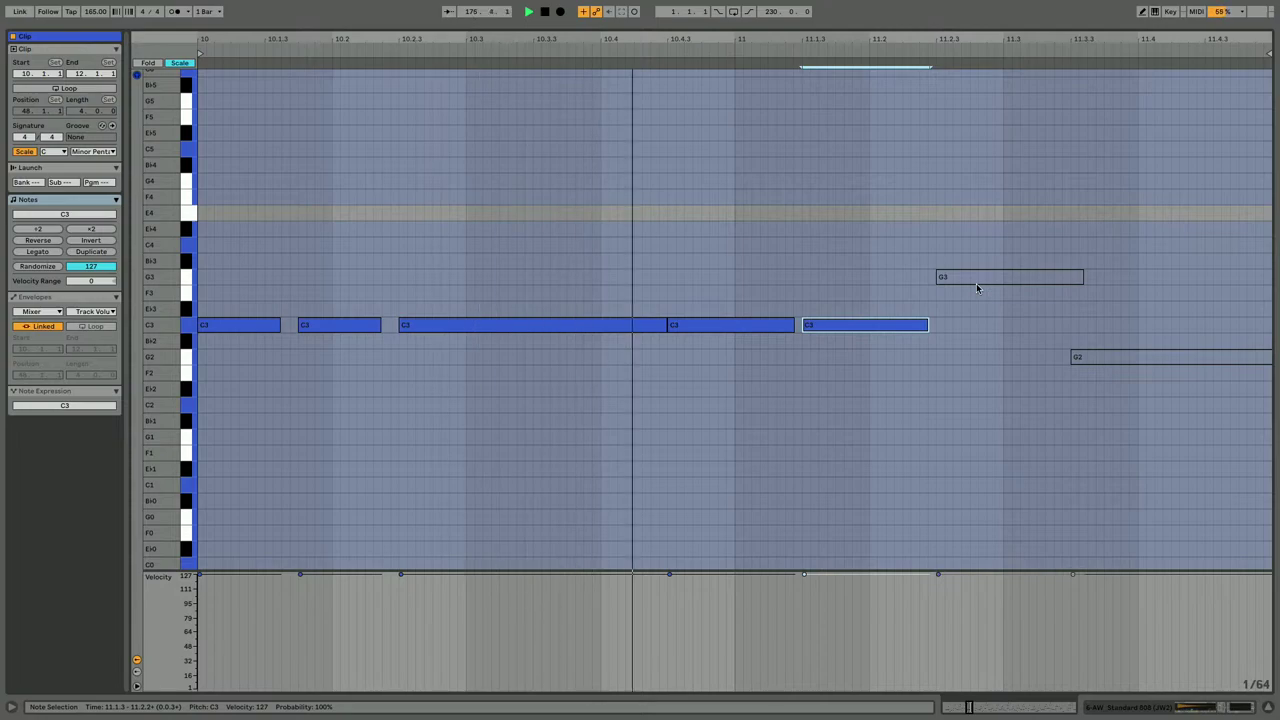
Move the G3 bass note to C3 at 11.2.1, and reactivate both it and the final G2 note.
left_click_drag(986, 284, 923, 328)
key("0")
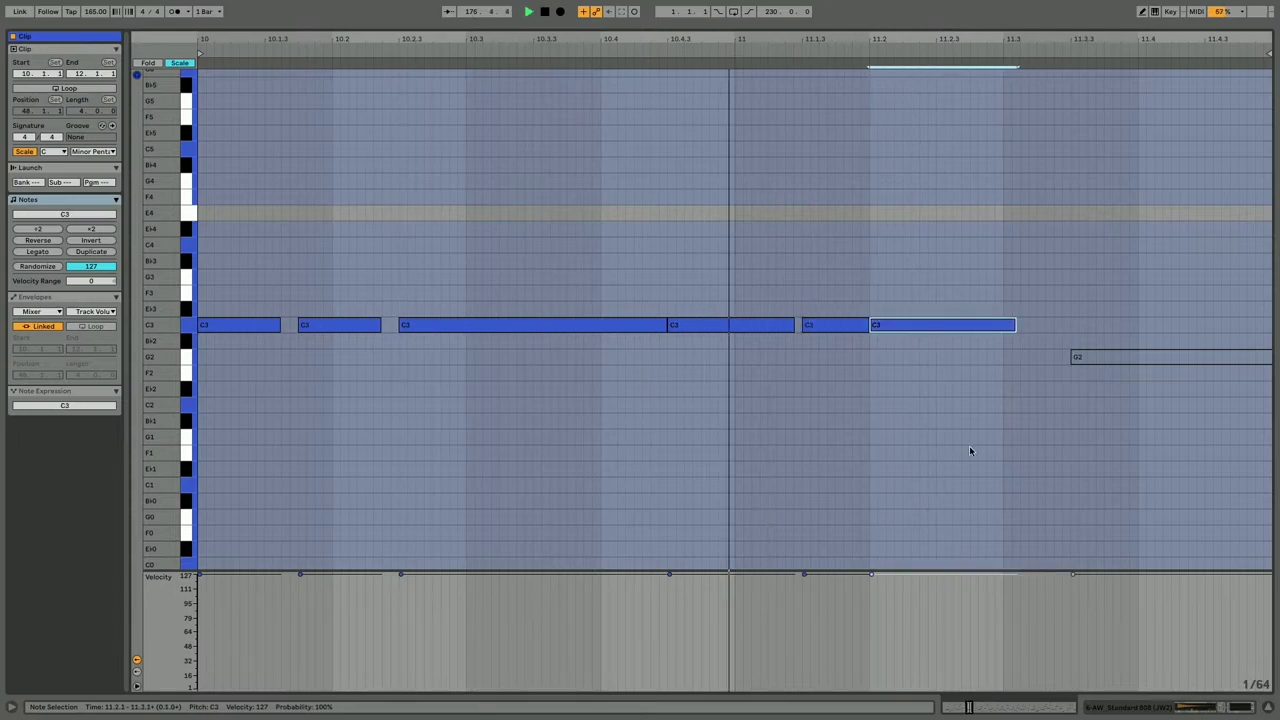
left_click(1108, 356)
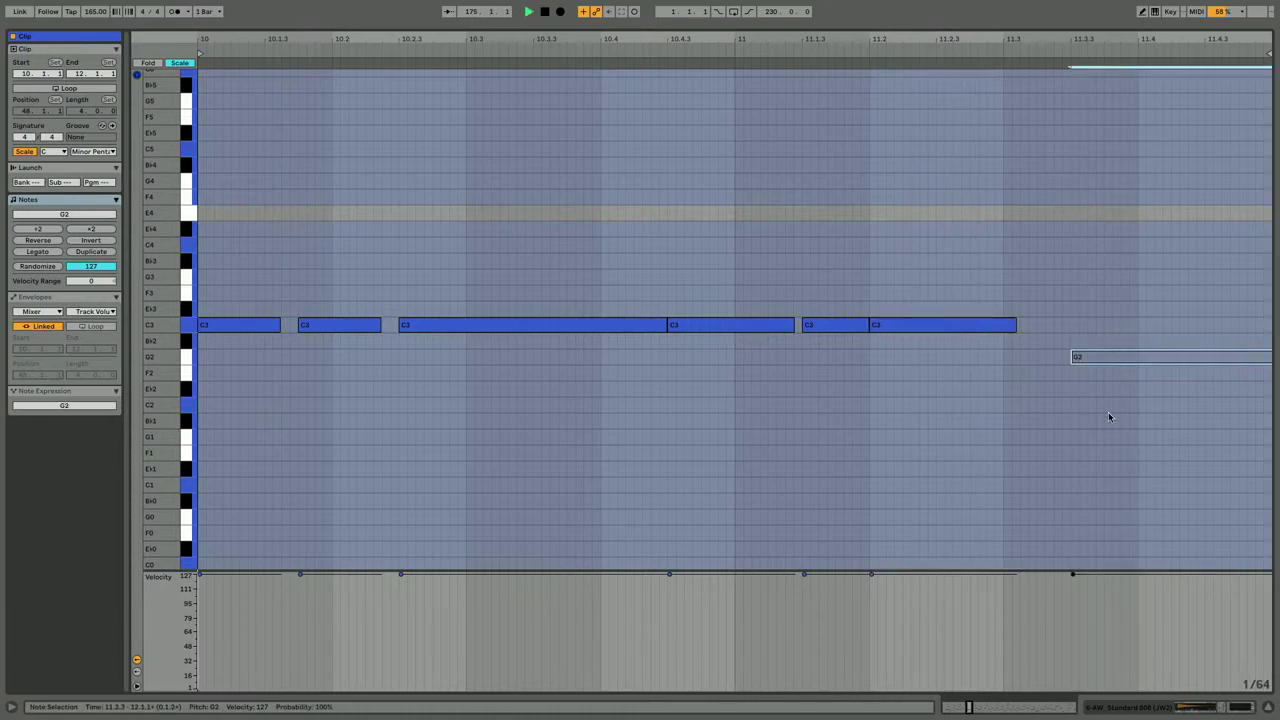
key("0")
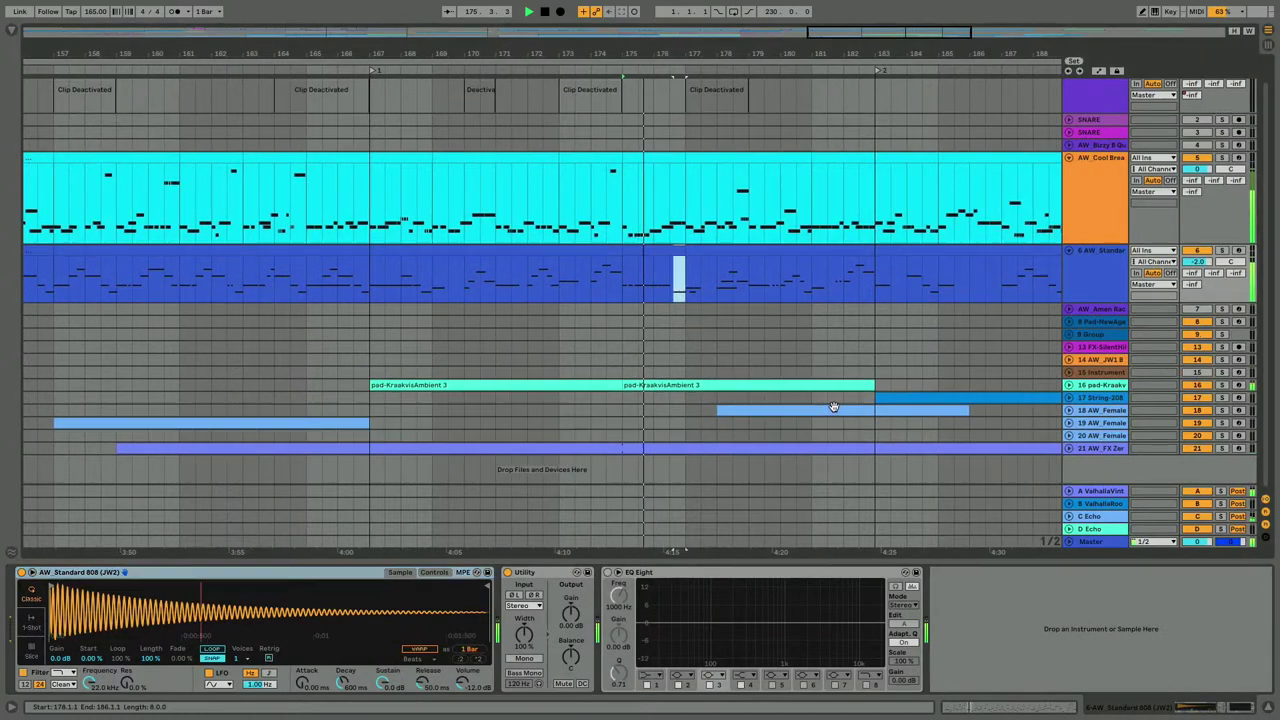
Reopen the Cool Break drum clip at bar 175 and play it back.
scroll(834, 407, "right", 3)
scroll(834, 407, "up", 1)
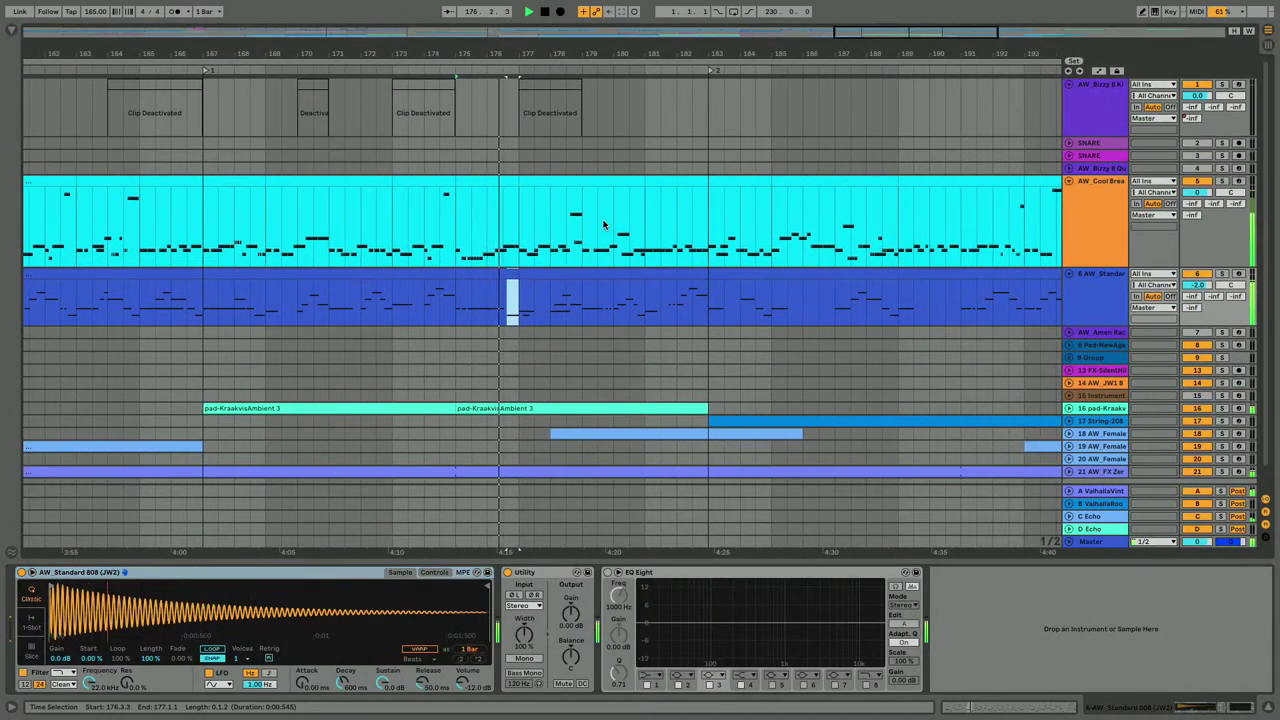
double_click(495, 181)
key("space")
key("space")
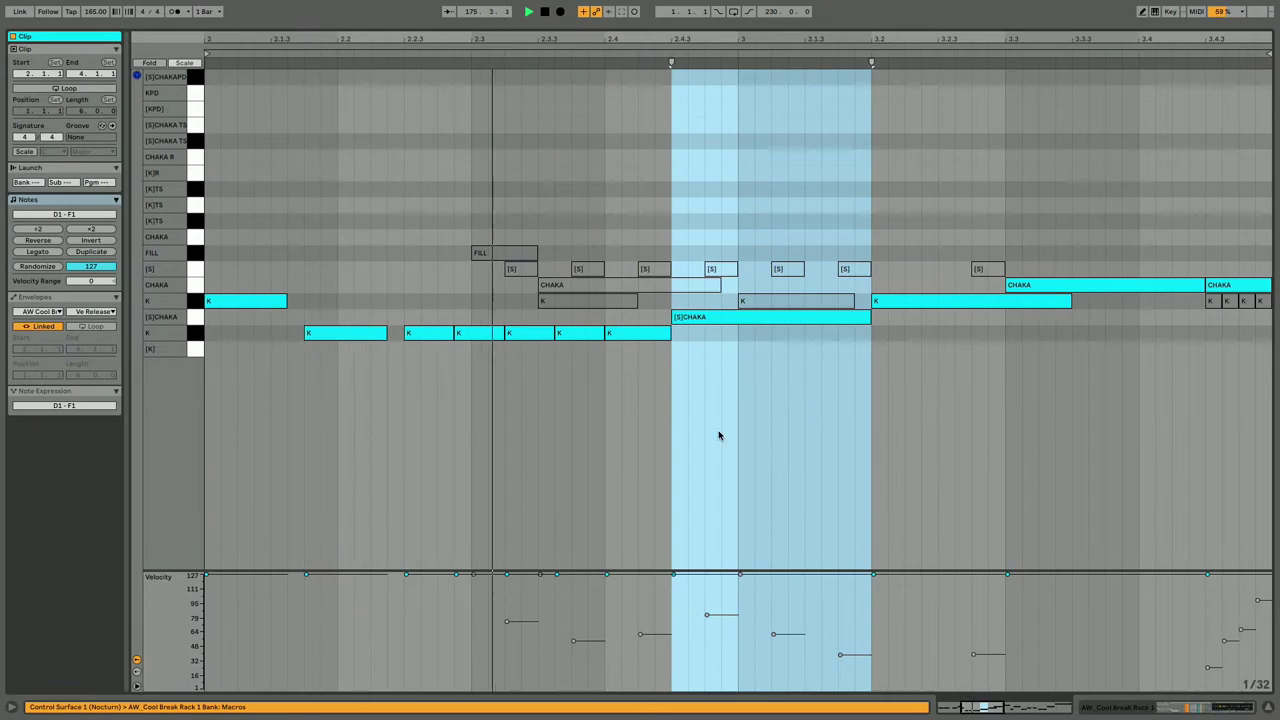
Draw descending velocities from 127 down to 48 across the five-note C#1 K roll starting at 2.2.3.
scroll(660, 420, "left", 2)
mouse_move(697, 395)
left_mouse_down()
mouse_move(588, 352)
mouse_move(455, 336)
left_mouse_up()
left_click_drag(525, 593, 622, 627)
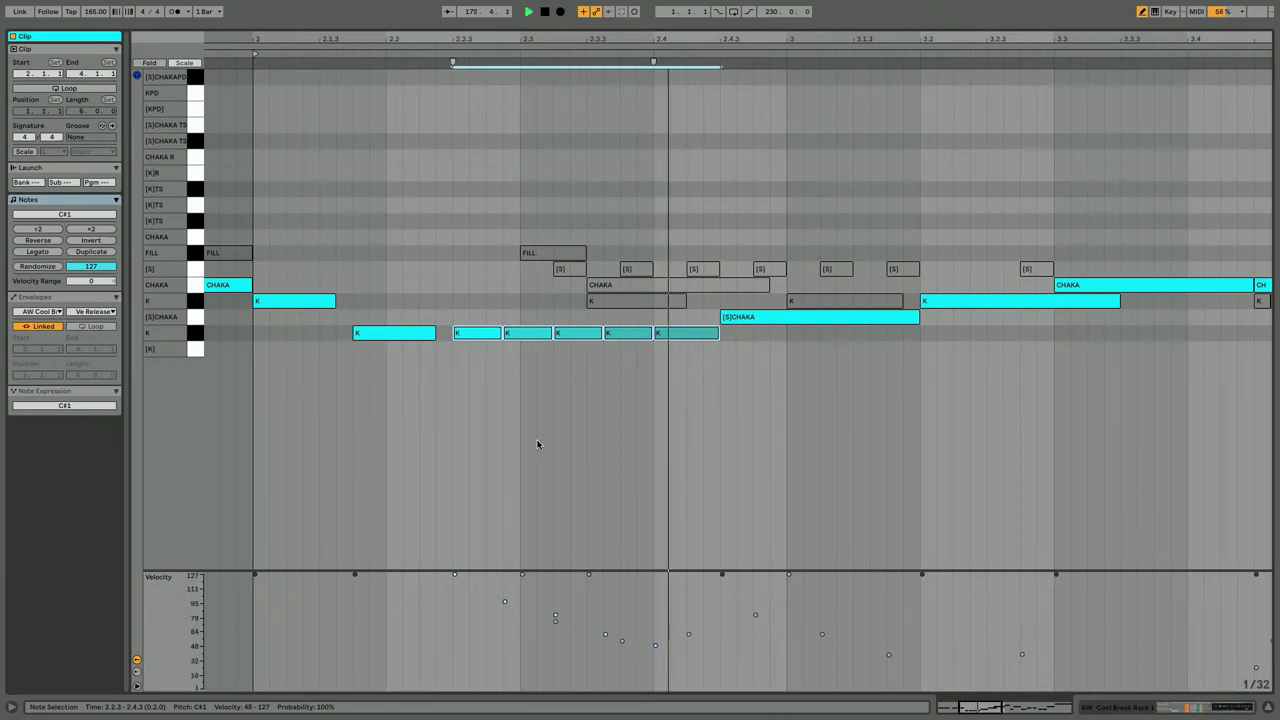
Lower the [S]CHAKA note at 2.4.3 to K (C#1) and shorten it to a 1/8 note during playback.
left_click(746, 319)
key("Down")
key("space")
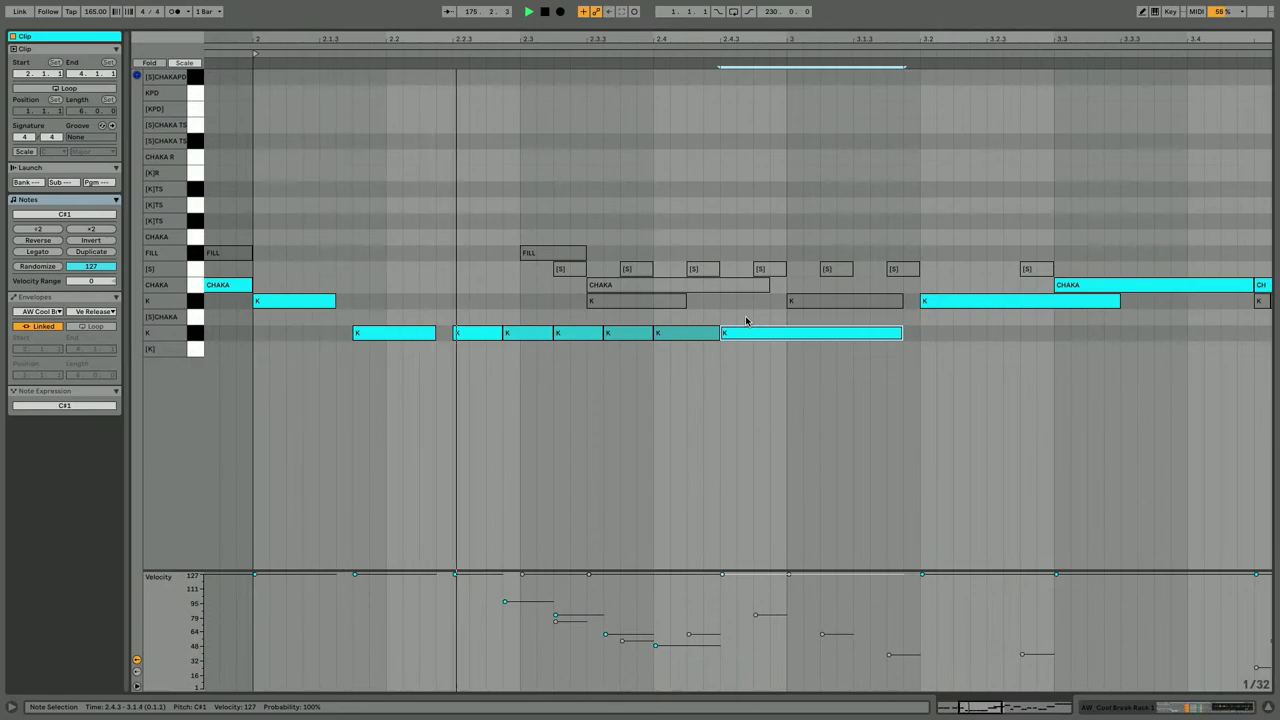
key("shift+Left")
key("shift+Left")
key("shift+Left")
key("shift+Left")
key("shift+Left")
key("shift+Left")
key("shift+Left")
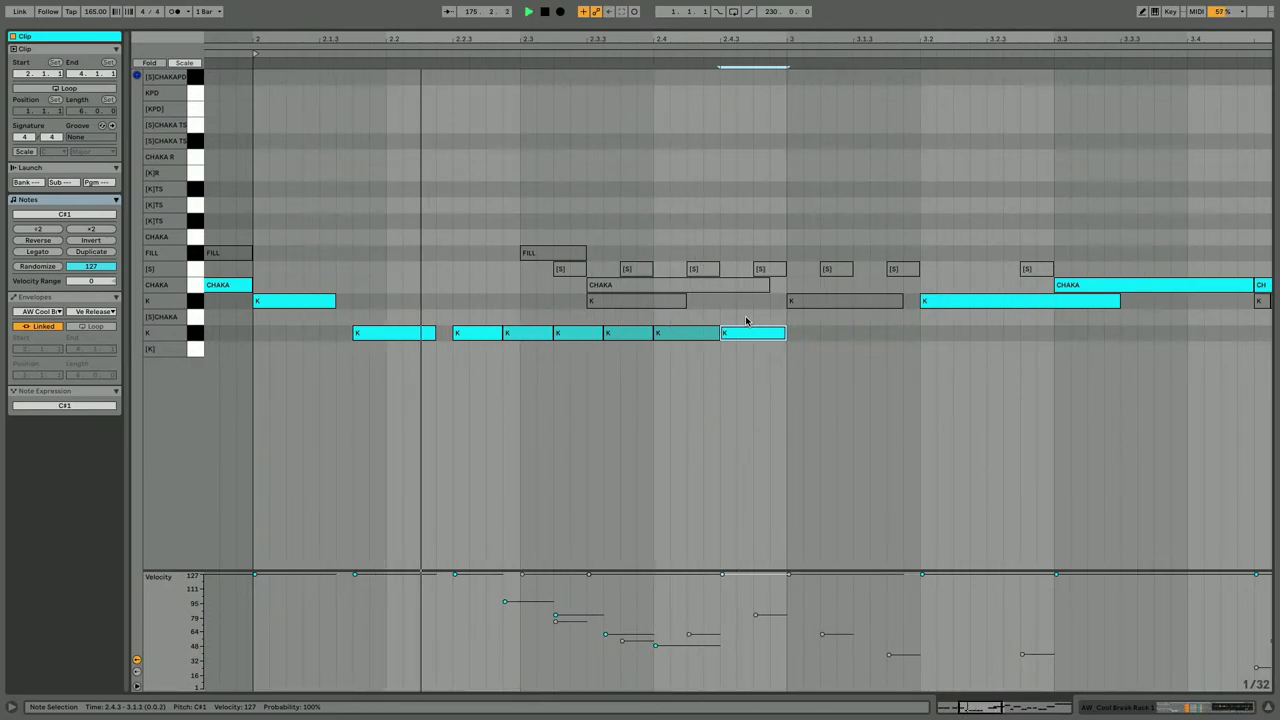
Shift the K note at 2.4.3 1/32 earlier, shorten it to 3/32 and duplicate it three times to extend the roll.
key("Left")
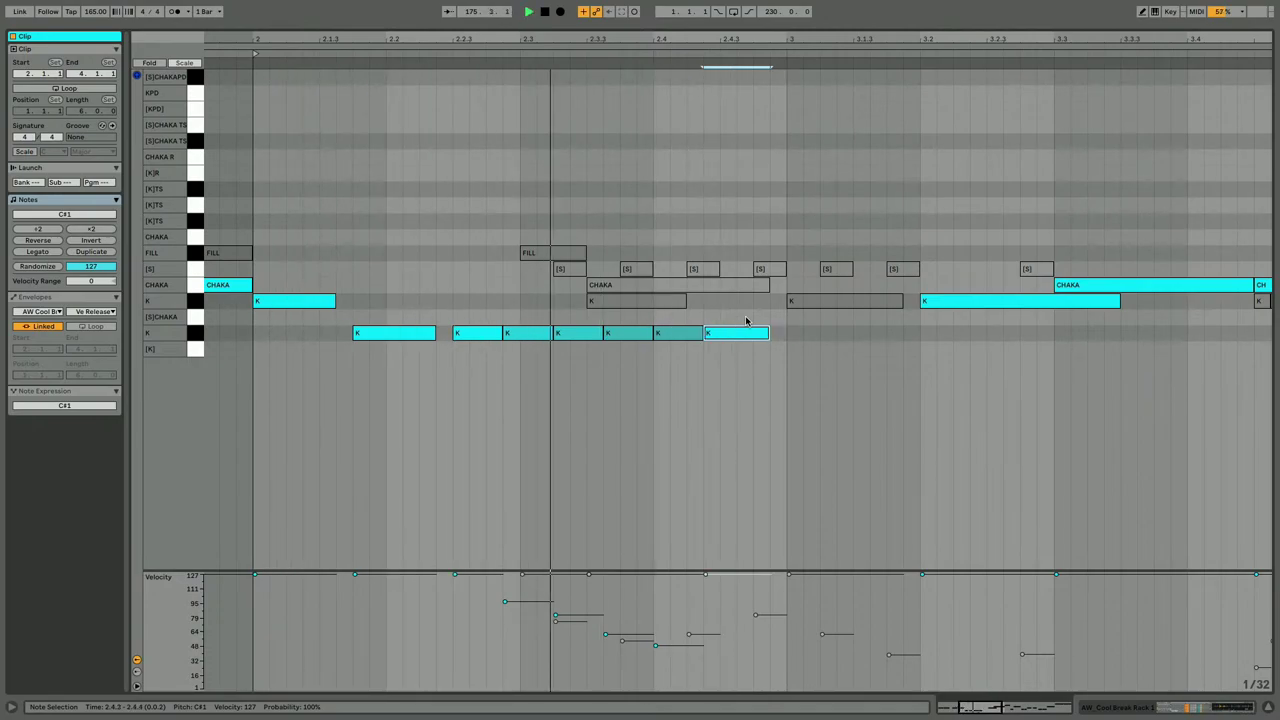
key("shift+Left")
key("ctrl+d")
key("ctrl+d")
key("ctrl+d")
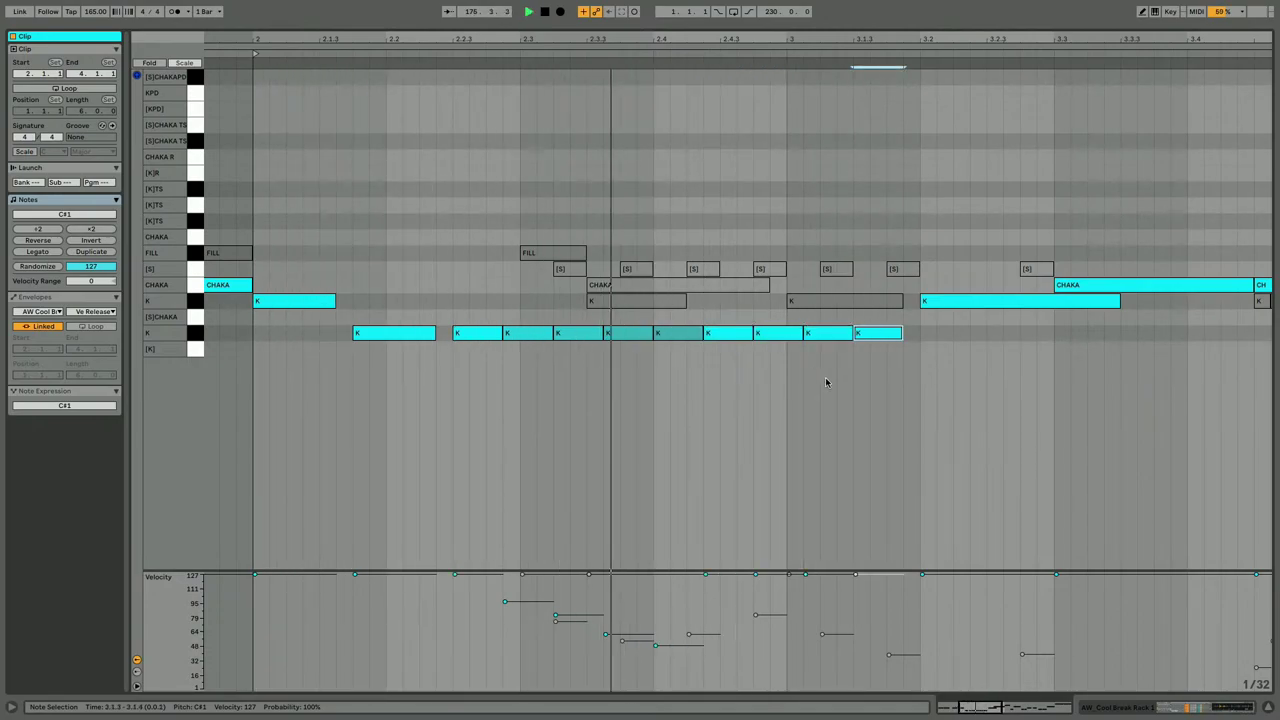
Replay the clip, shift the roll's last four K notes later to start at 2.4.3 and raise them to [S]CHAKA (D1).
key("space")
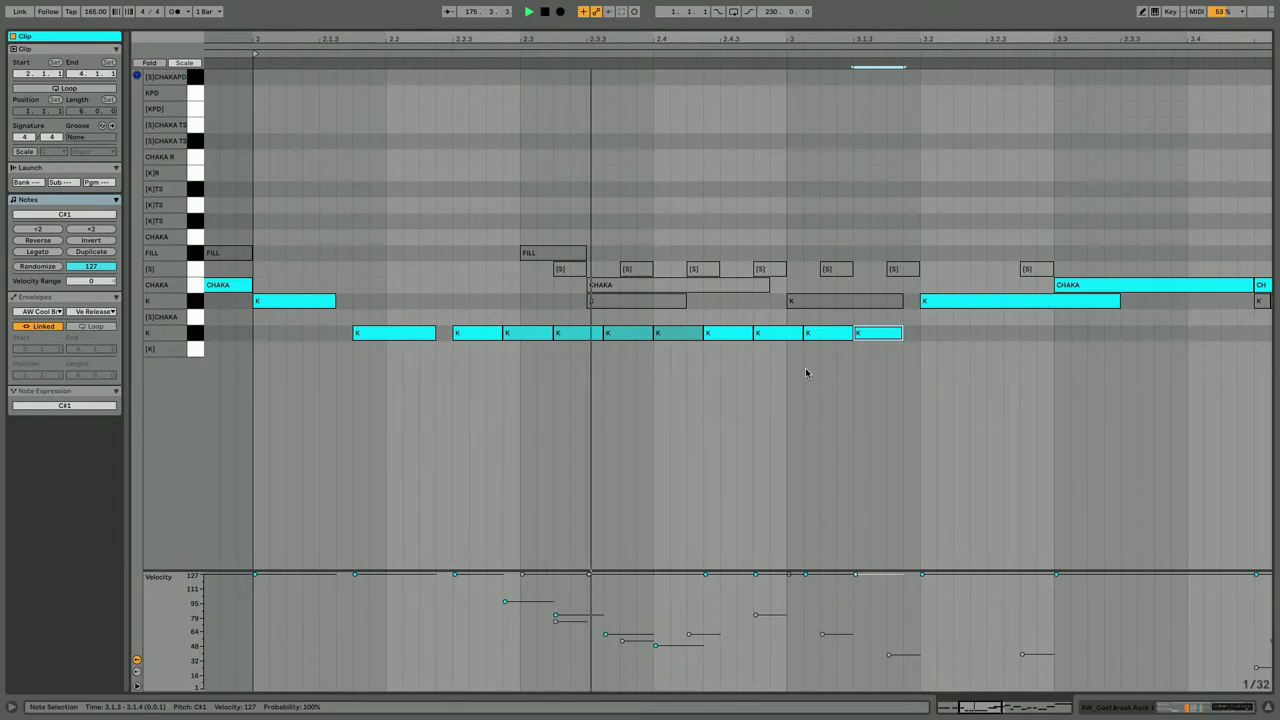
key("space")
key("space")
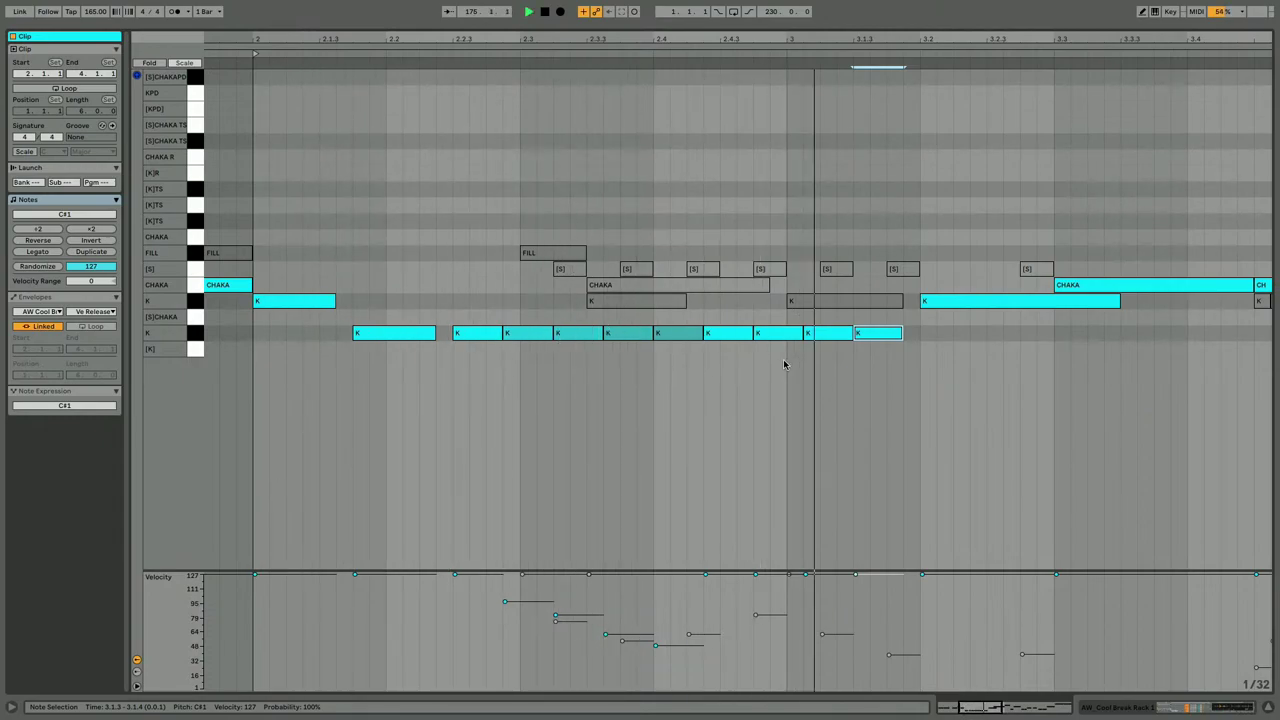
left_click_drag(722, 326, 872, 361)
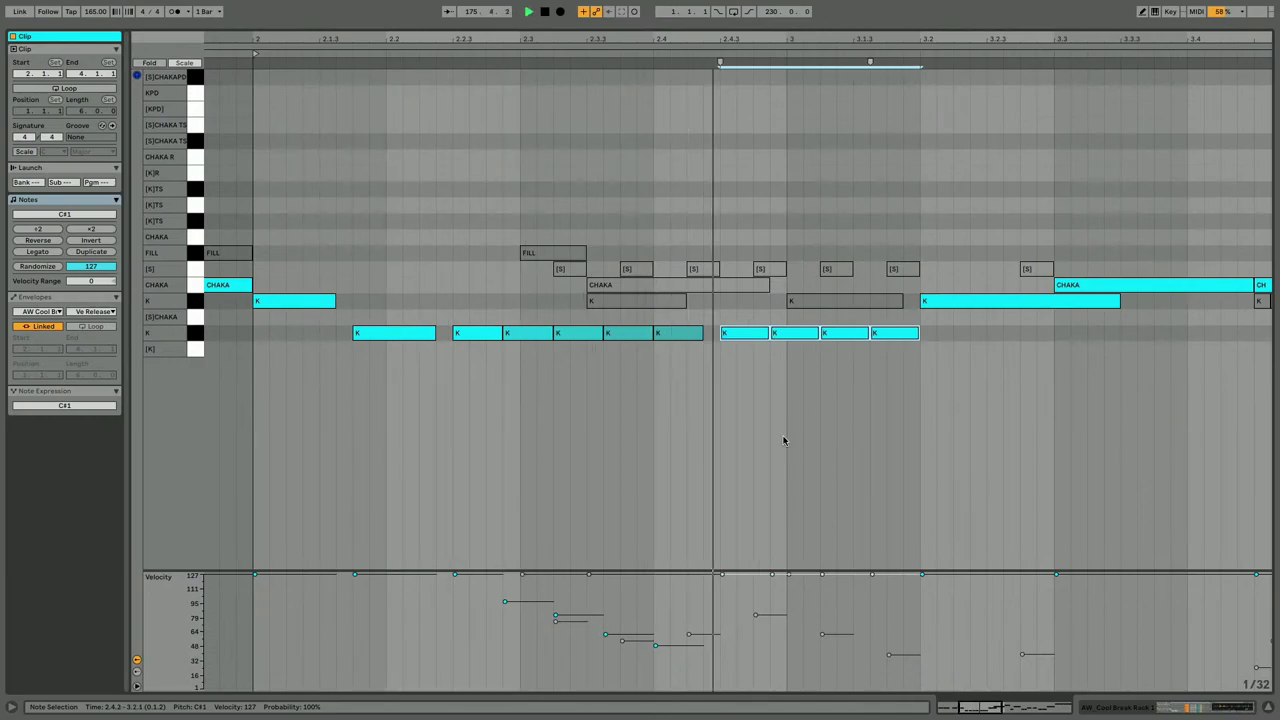
key("Up")
key("Up")
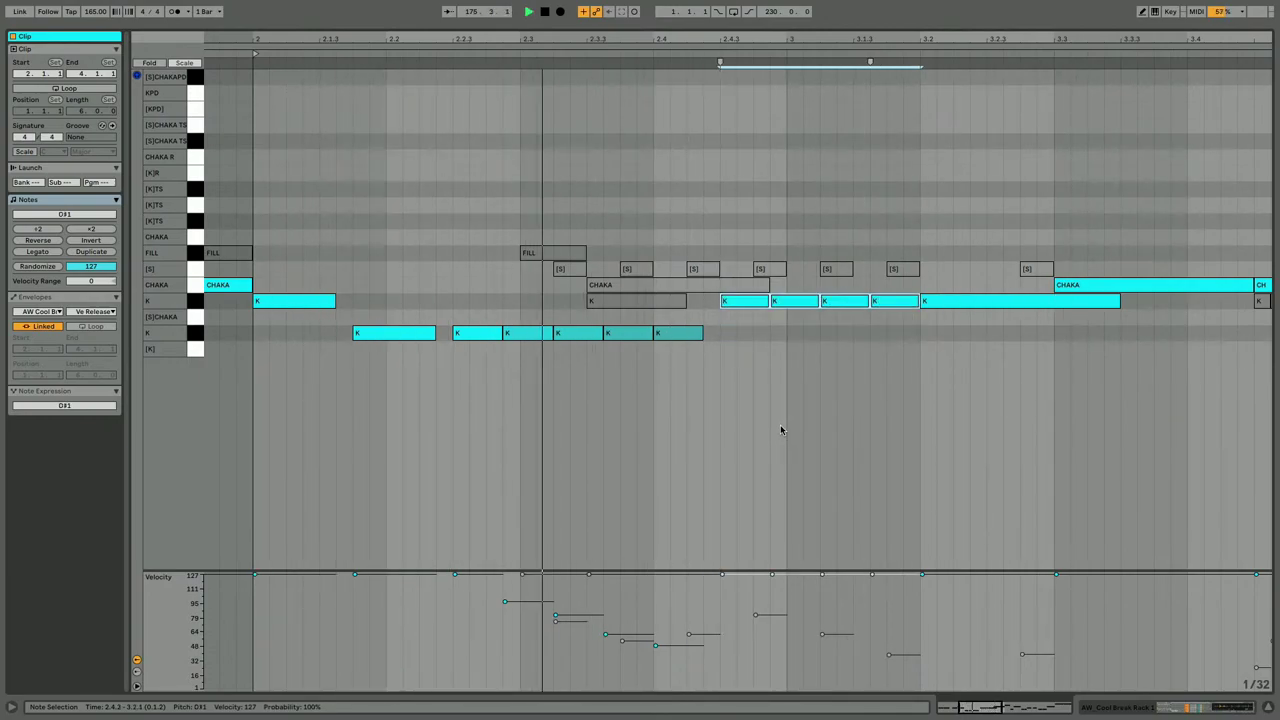
key("Down")
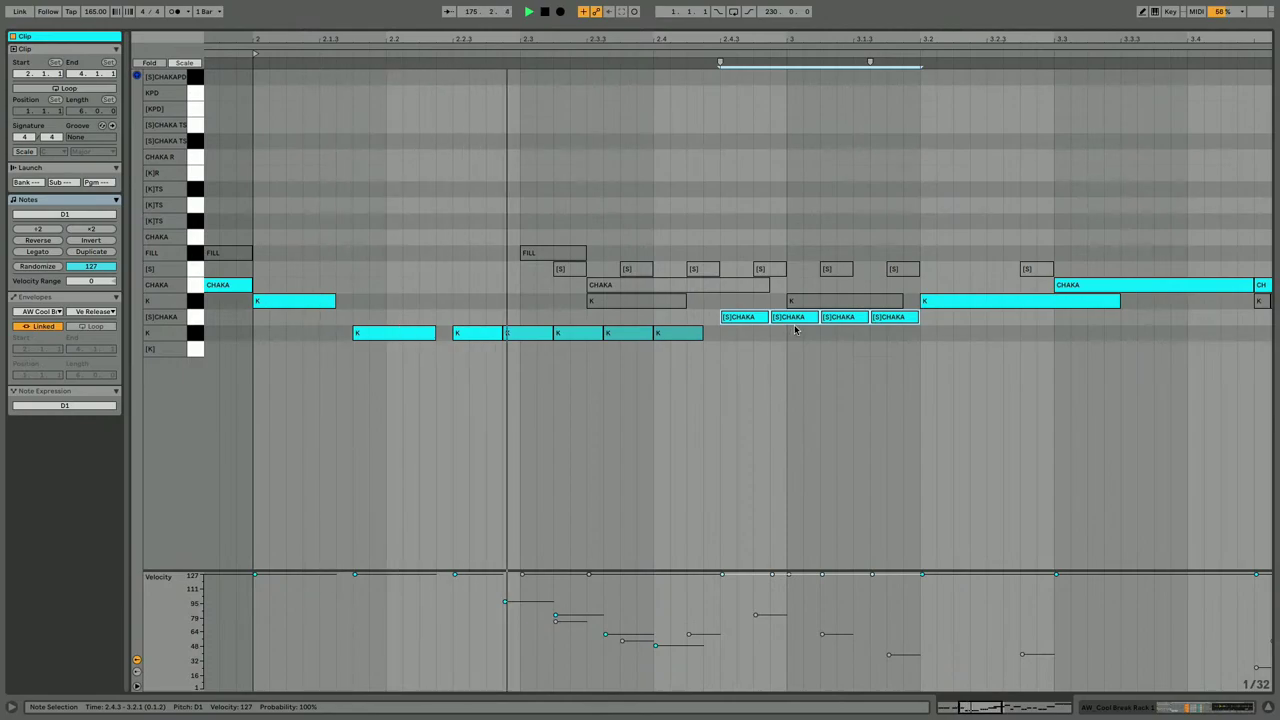
Delete the deactivated FILL, [S], CHAKA and K notes between 2.3 and 3.3.
left_click_drag(524, 219, 1038, 273)
key("Delete")
left_click_drag(858, 263, 648, 304)
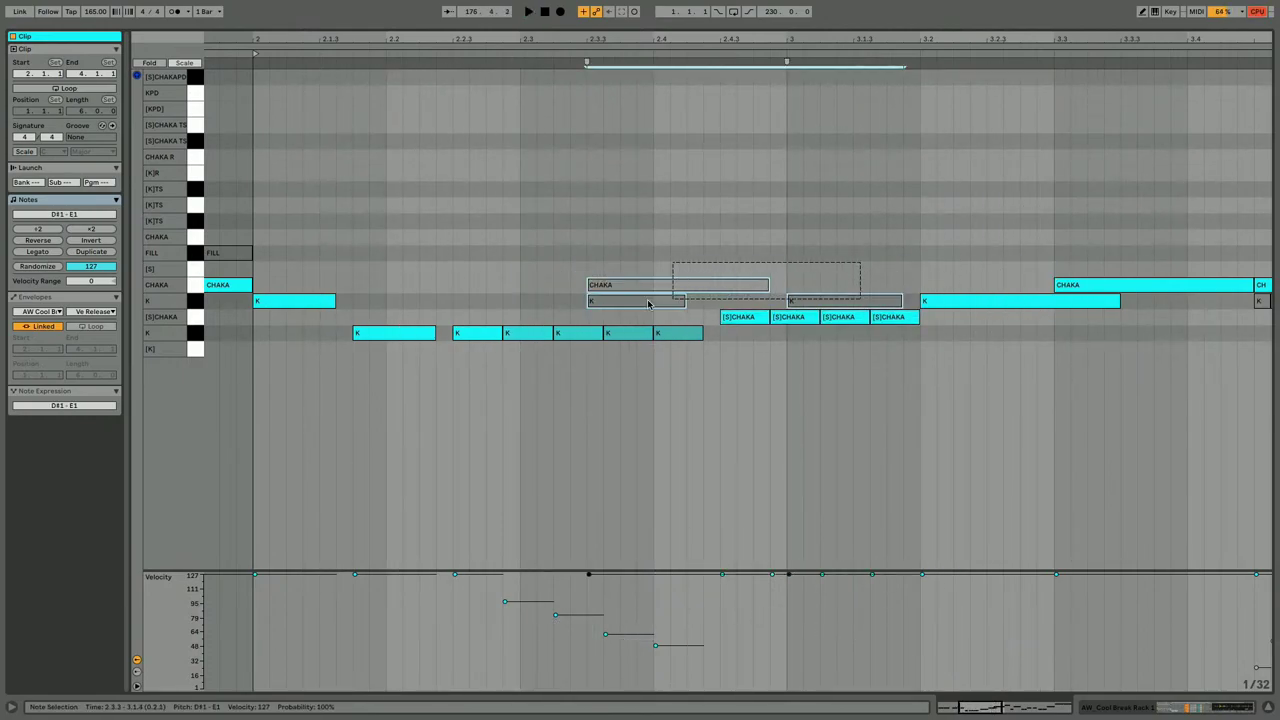
key("Delete")
Try the second [S]CHAKA note on K (D#1), deactivate the three [S]CHAKA notes from 2.4.4 to 3.2.1 instead and play the clip.
left_click_drag(791, 317, 787, 306)
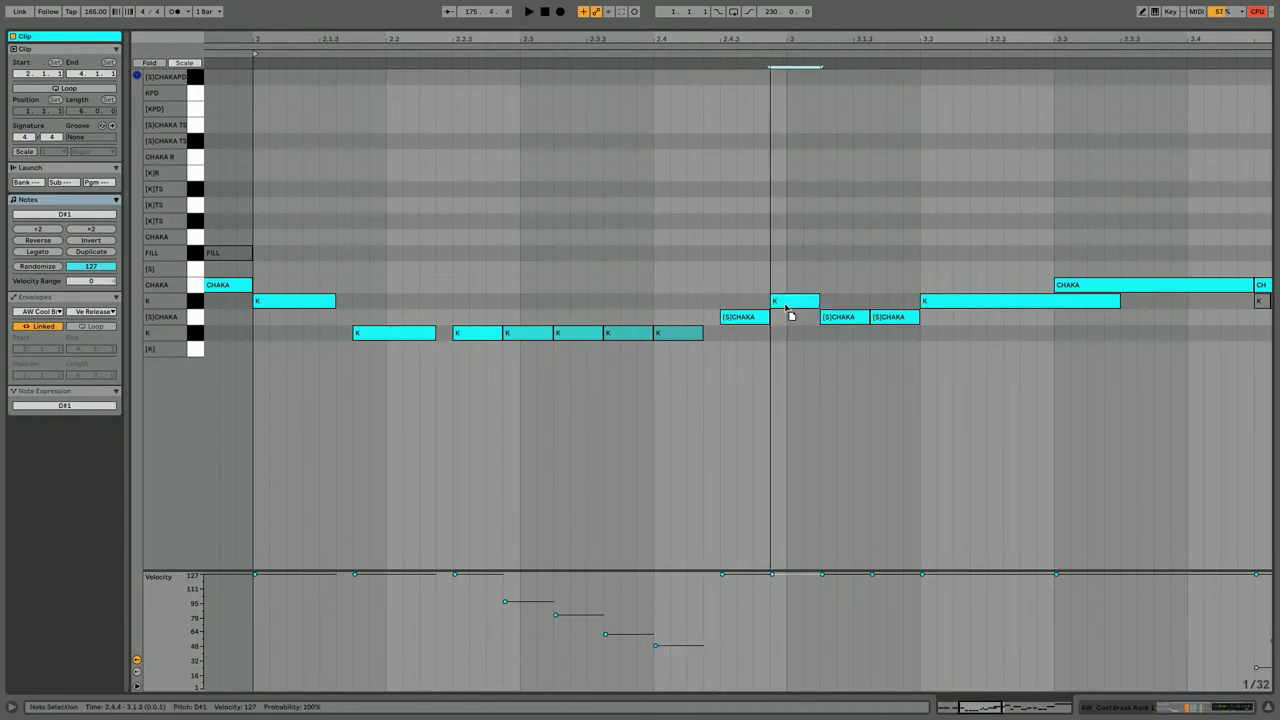
left_click(760, 317)
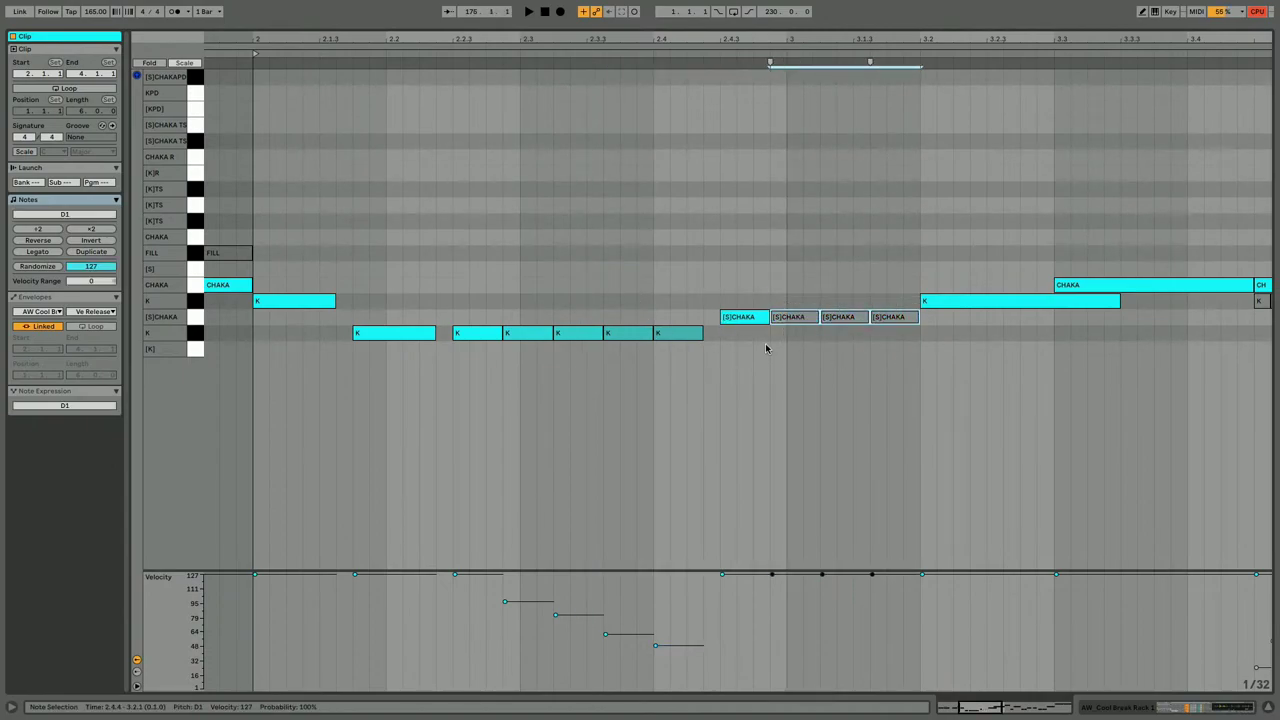
key("space")
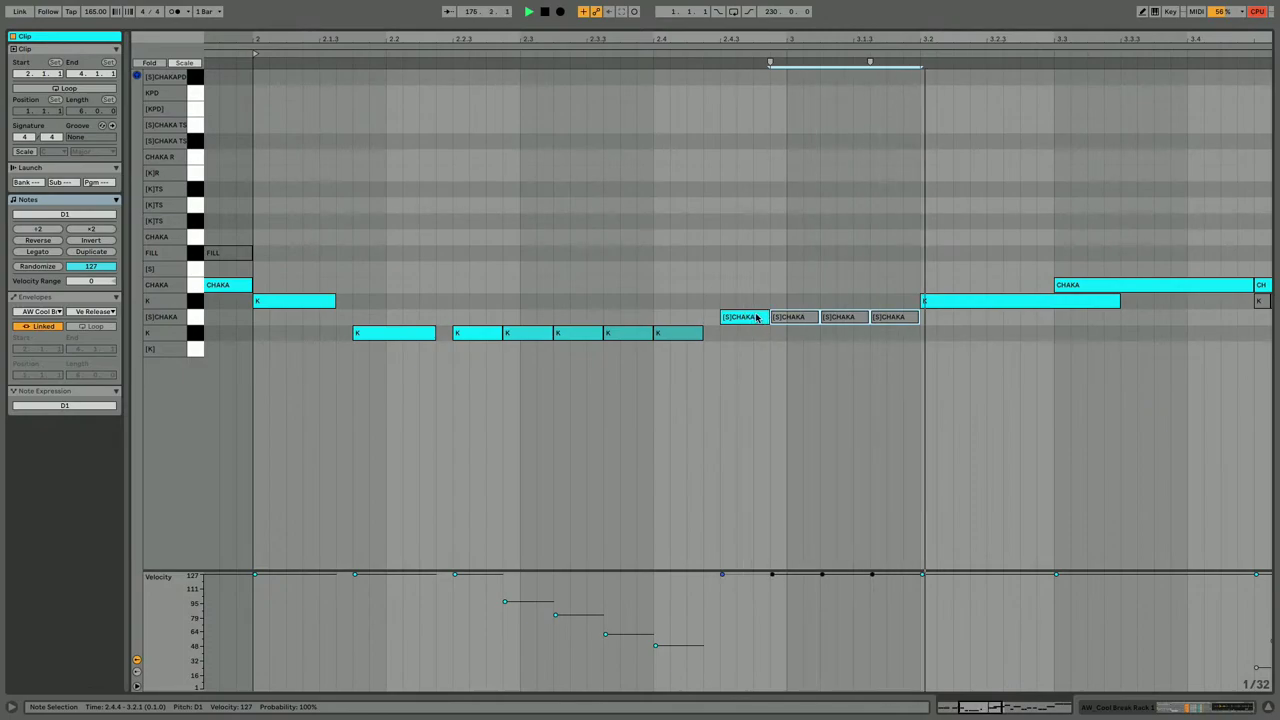
Raise the [S]CHAKA note at 2.4.3 an octave to [S]CHAKA TS (D2) and lengthen it to end at 3.2.1.
left_click(755, 317)
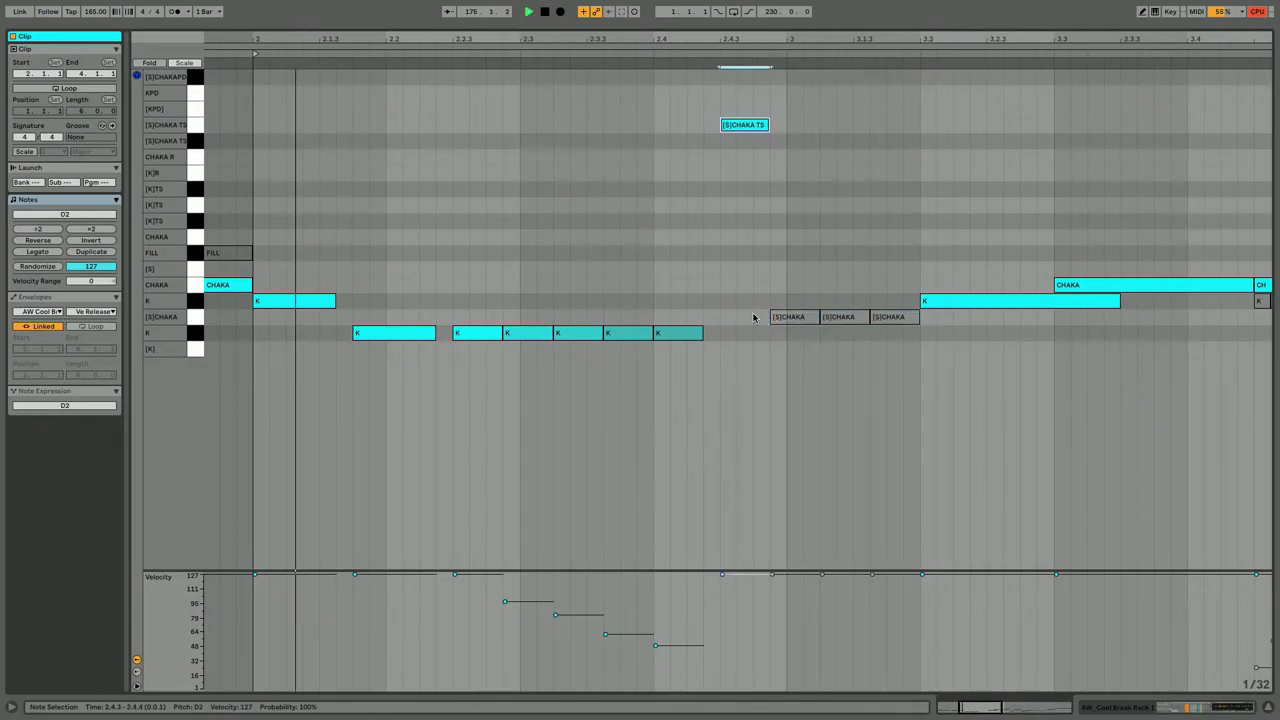
key("shift+Right")
key("shift+Right")
key("shift+Right")
key("shift+Right")
key("shift+Right")
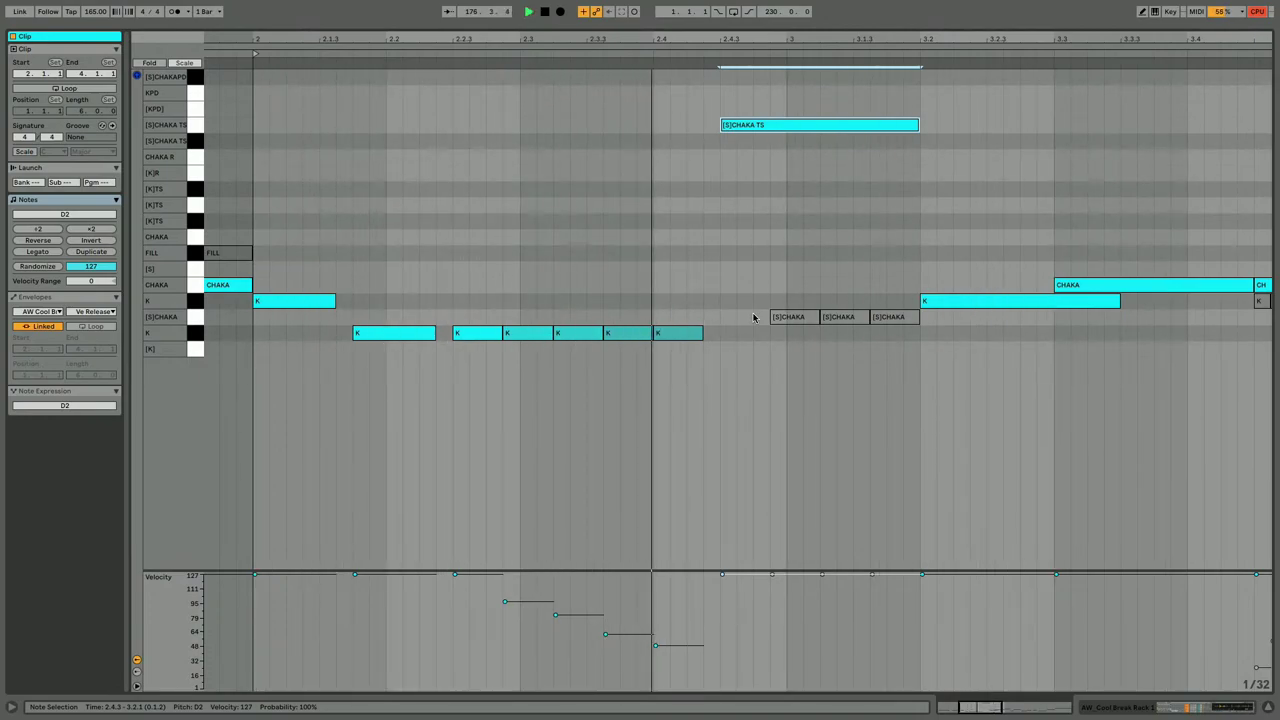
Lower the long [S]CHAKA TS note back to [S]CHAKA (D1), auditioning the neighbouring slices during playback.
key("shift+Down")
key("Down")
key("Down")
key("Up")
key("Up")
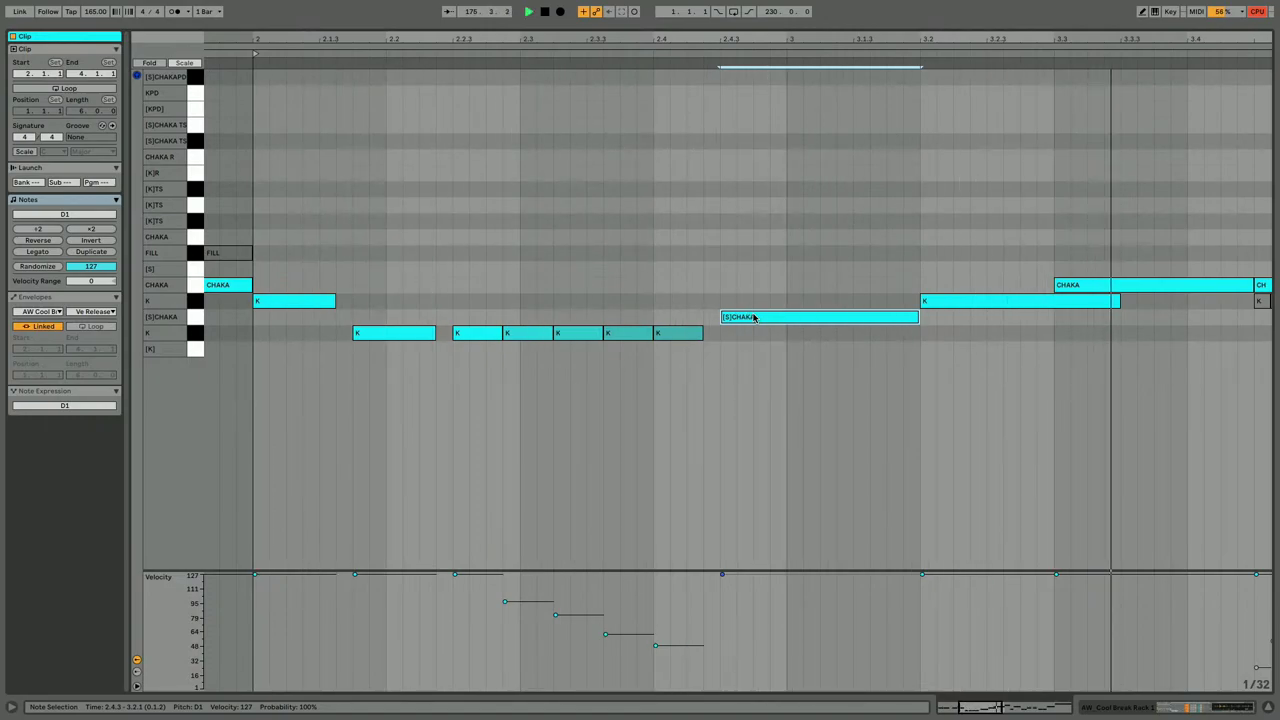
Reopen the Cool Break clip at bar 175 and draw a 1/16 K note (D#1) at 3.1.3.
scroll(908, 301, "right", 4)
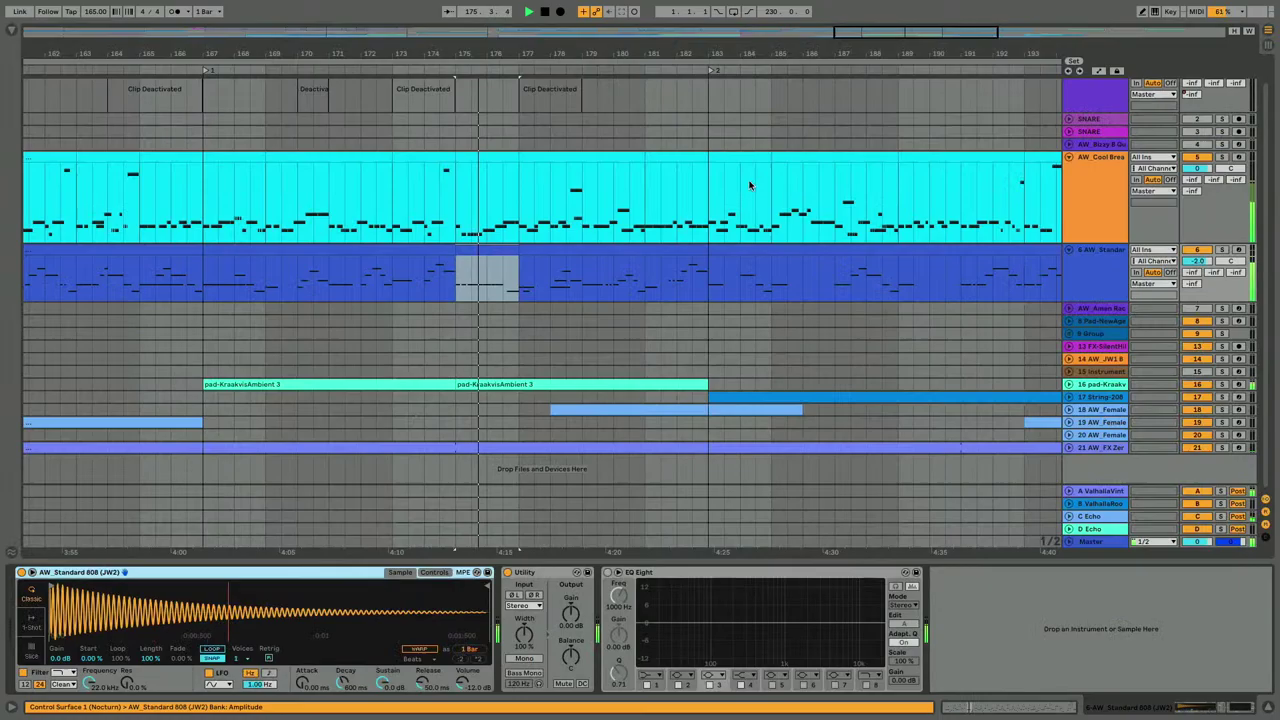
left_click(491, 163)
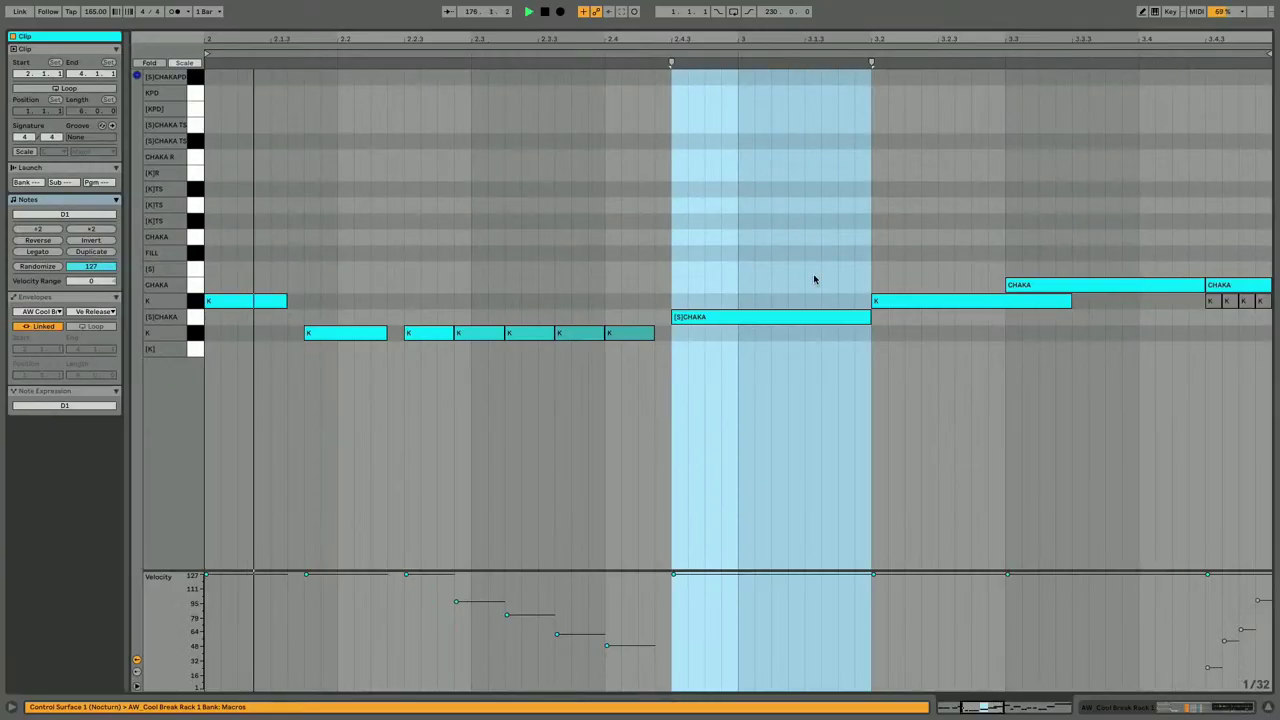
key("b")
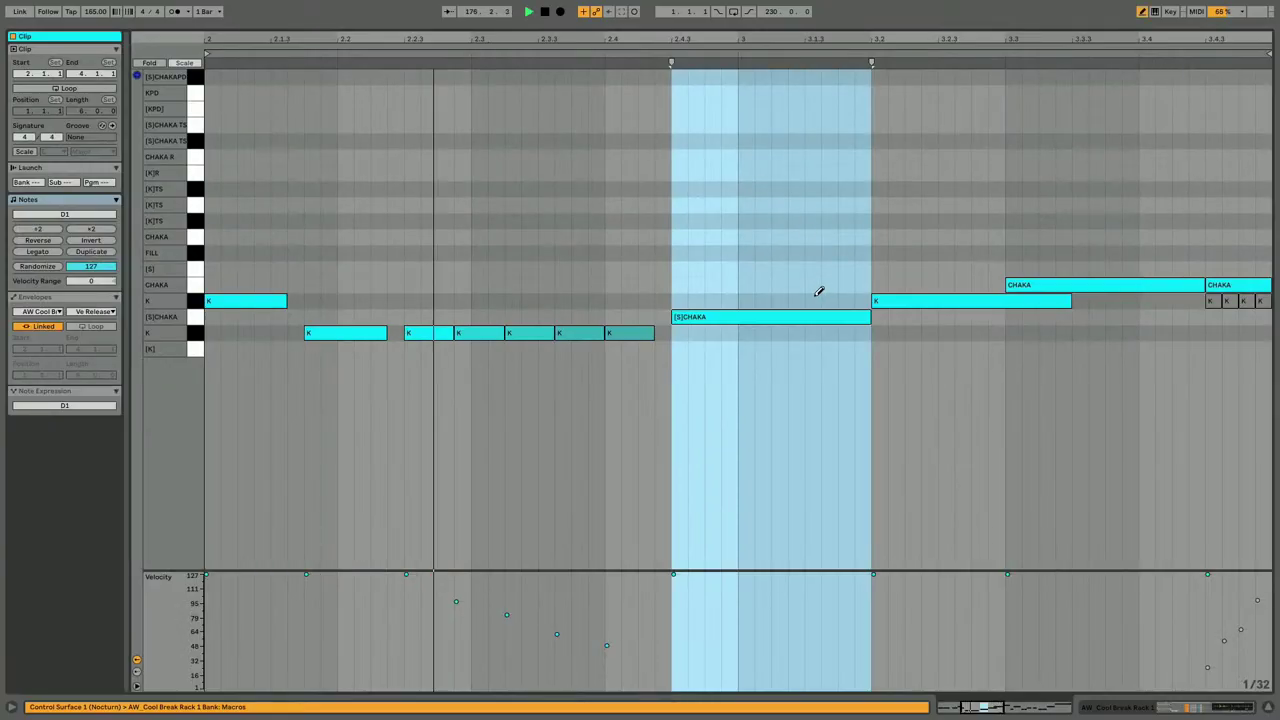
left_click(812, 299)
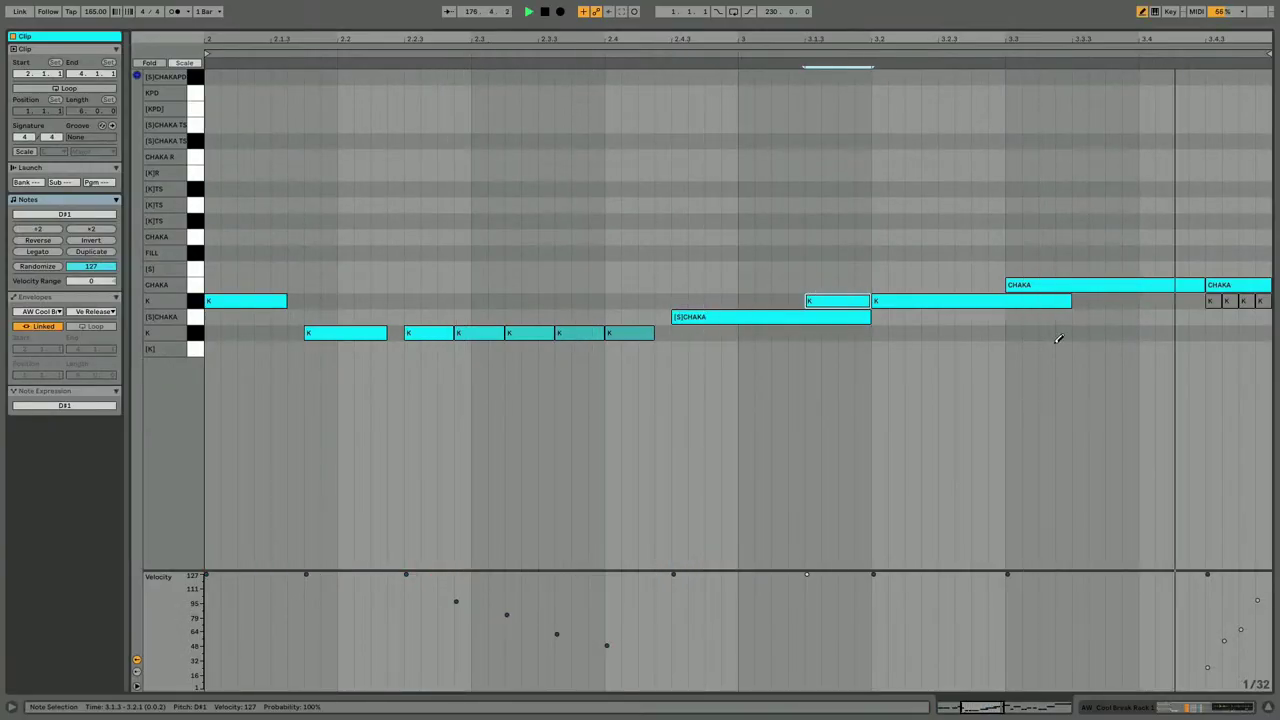
Trim the K note at 3.2 to end at 3.3 and draw a 1/16 K note (D#1) at 3.4.1.
left_click(1015, 301)
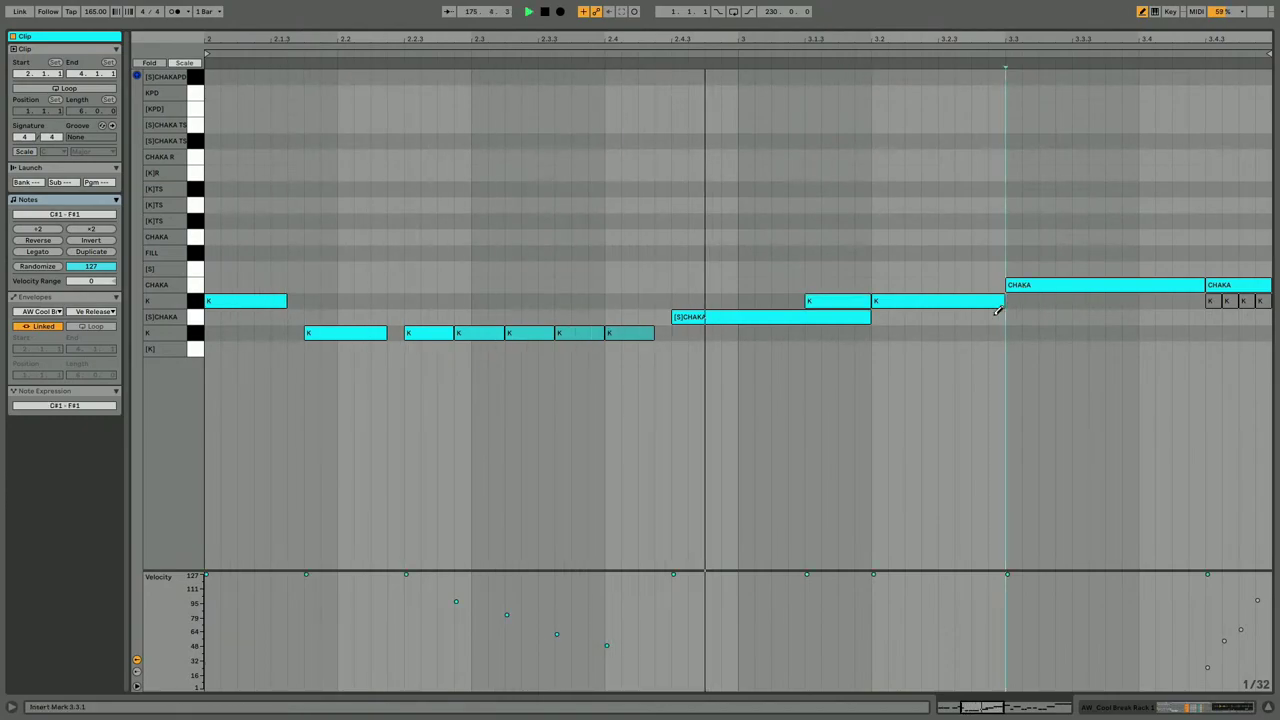
left_click(1155, 301)
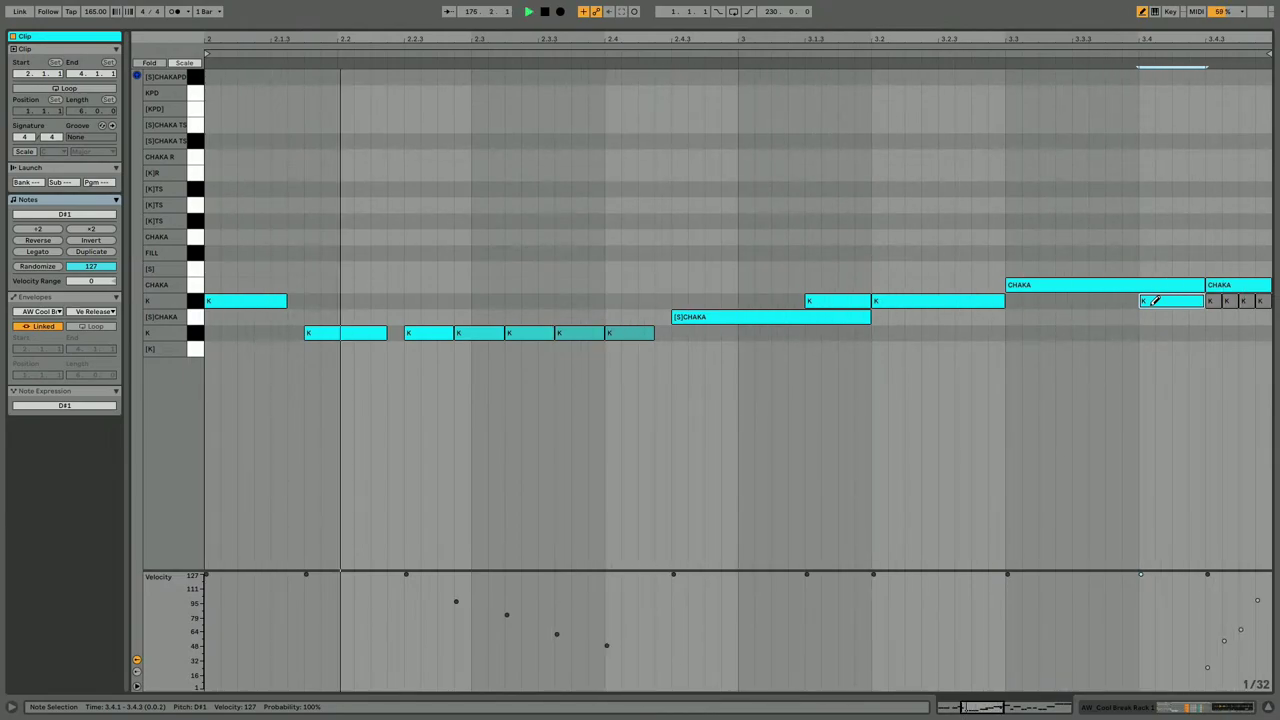
left_click_drag(1207, 284, 1142, 284)
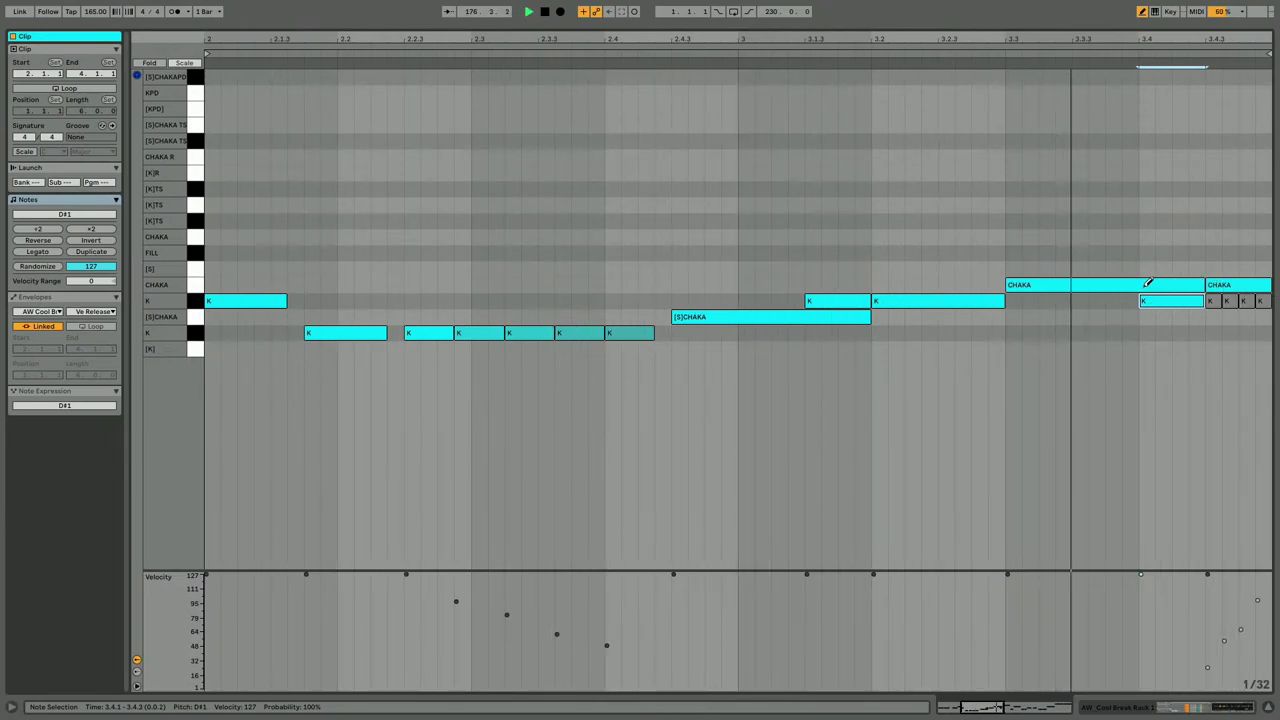
Return to the arrangement and play it back from bar 167.
key("Tab")
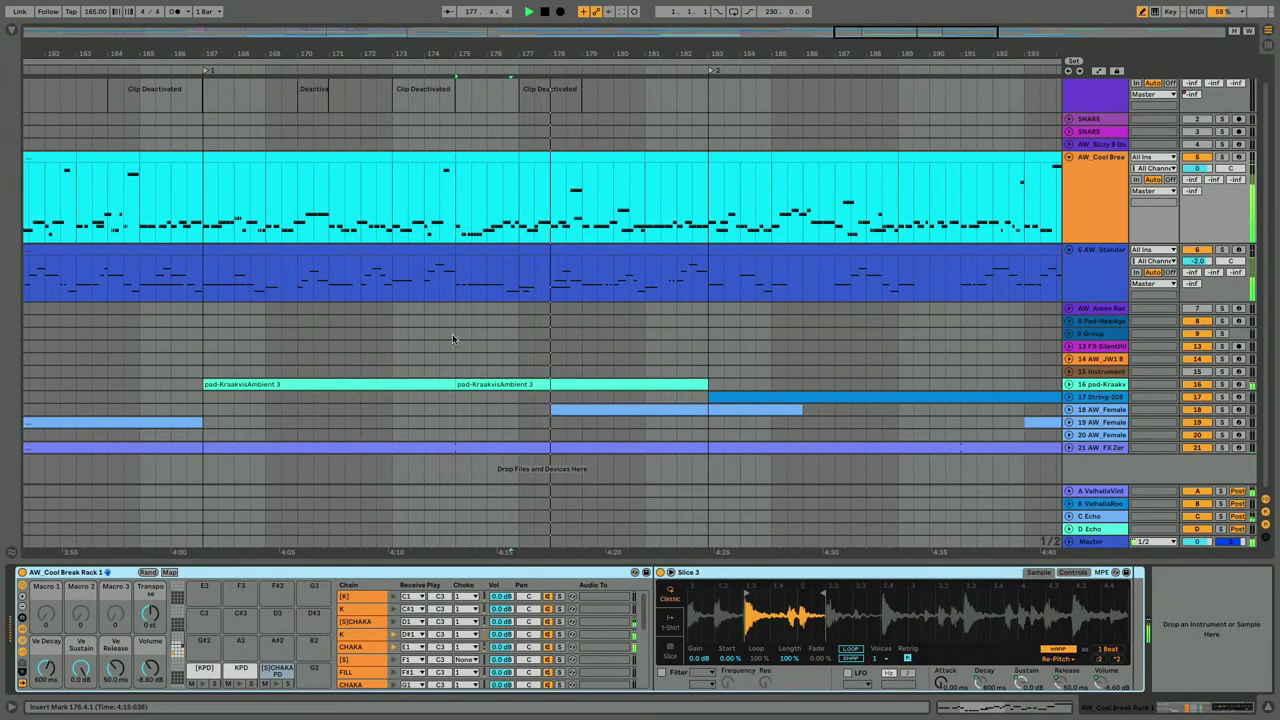
left_click(200, 287)
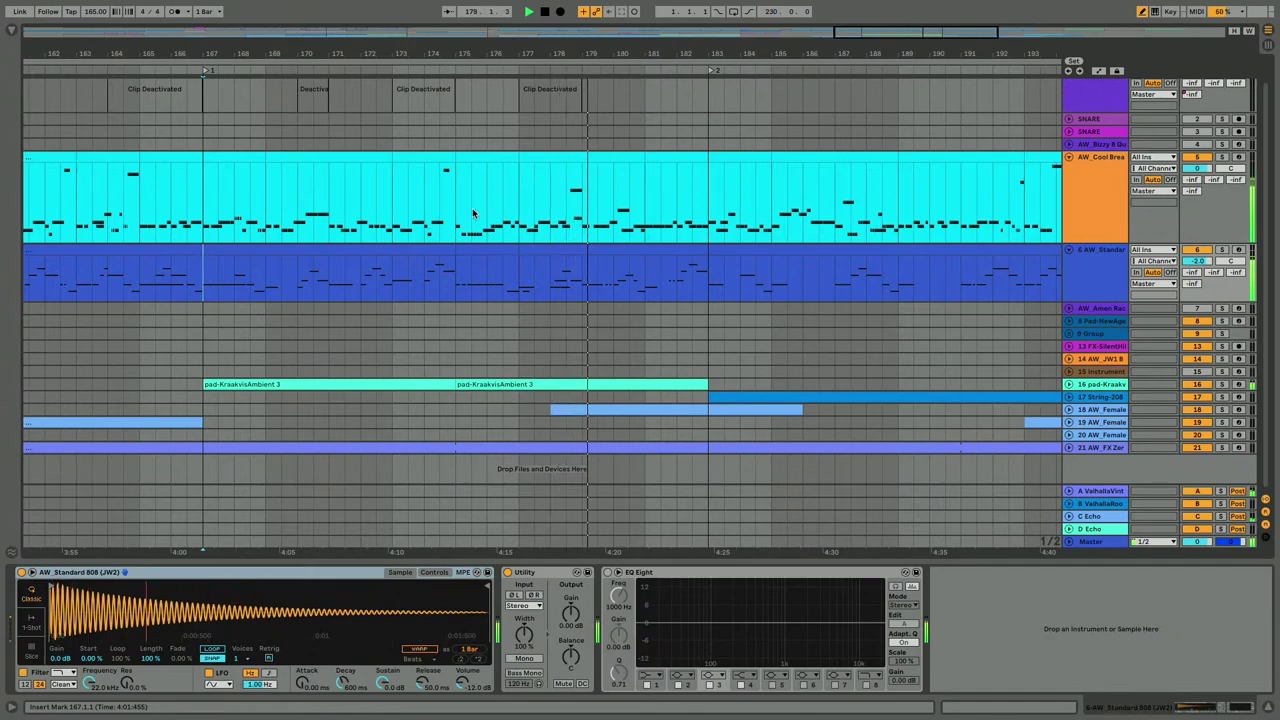
Try duplicating bars 175 to 179 of the Cool Break and 808 tracks into bars 179 to 183, and play from bar 175.
left_click_drag(473, 213, 580, 258)
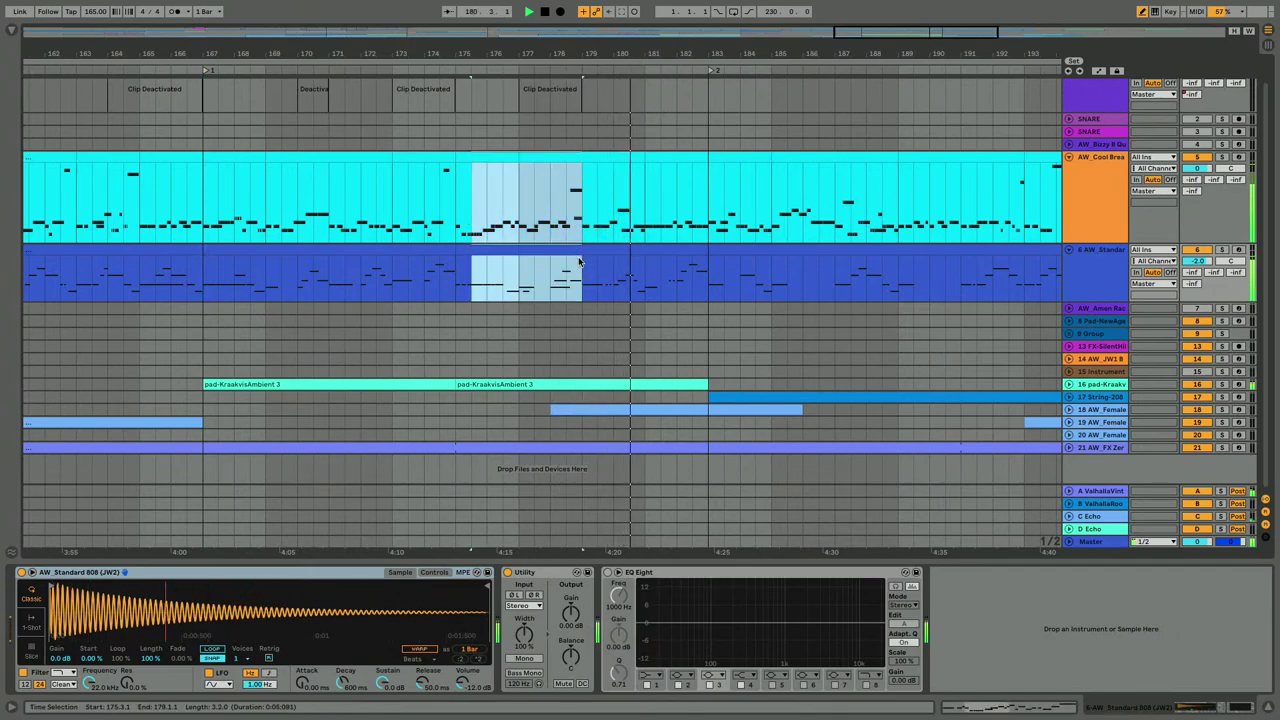
key("ctrl+d")
key("ctrl+z")
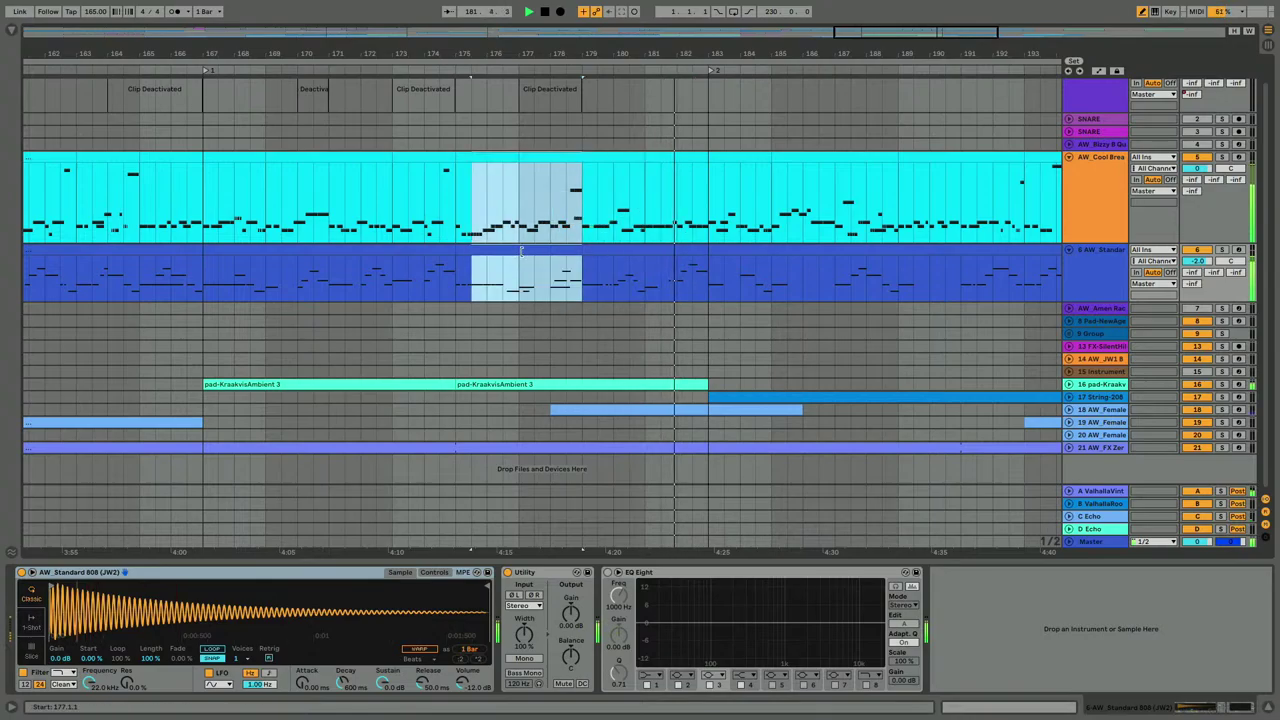
left_click_drag(447, 198, 459, 250)
key("ctrl+d")
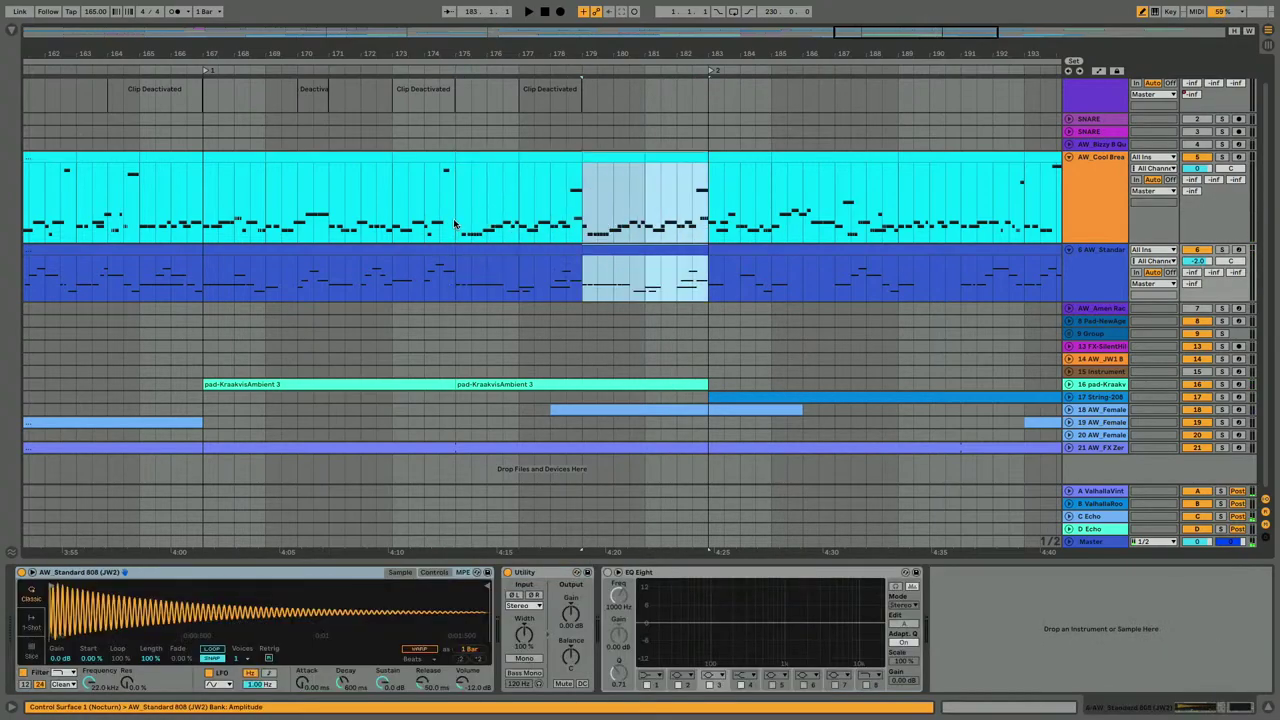
left_click(459, 215)
key("space")
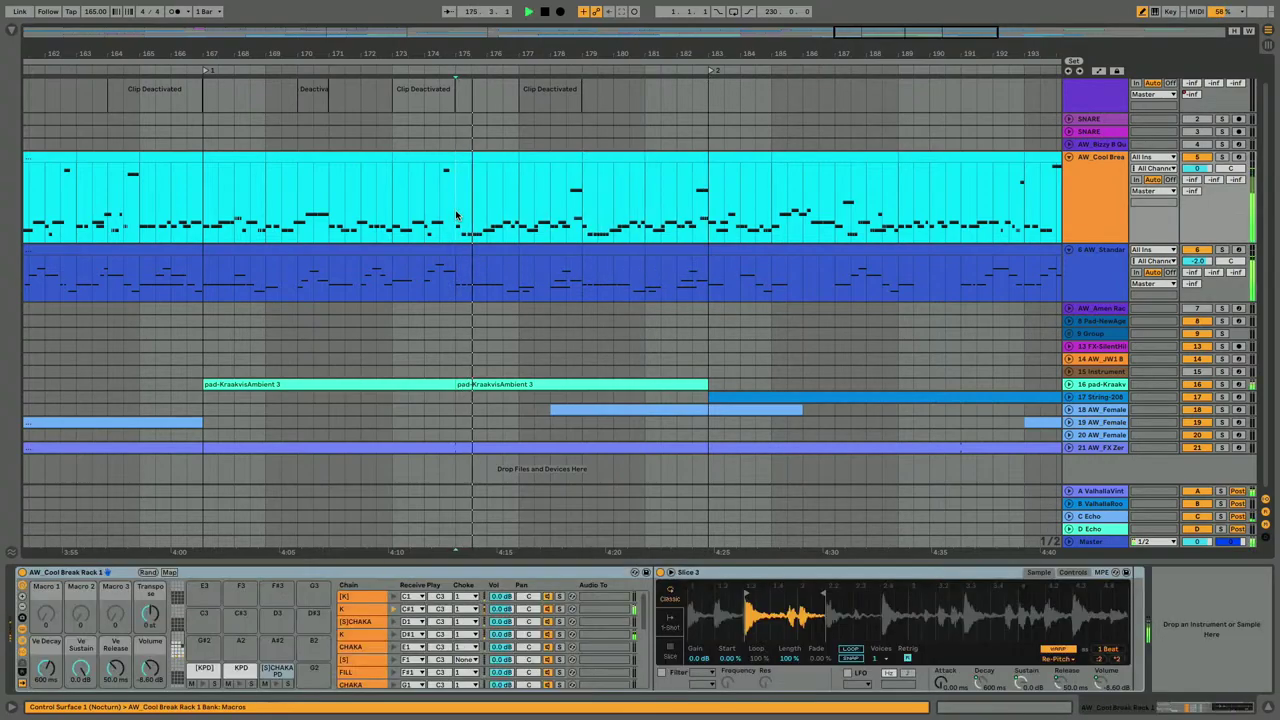
Copy bars 175 to 177 of the Cool Break and 808 tracks and paste them at bar 179.
left_click_drag(457, 215, 519, 270)
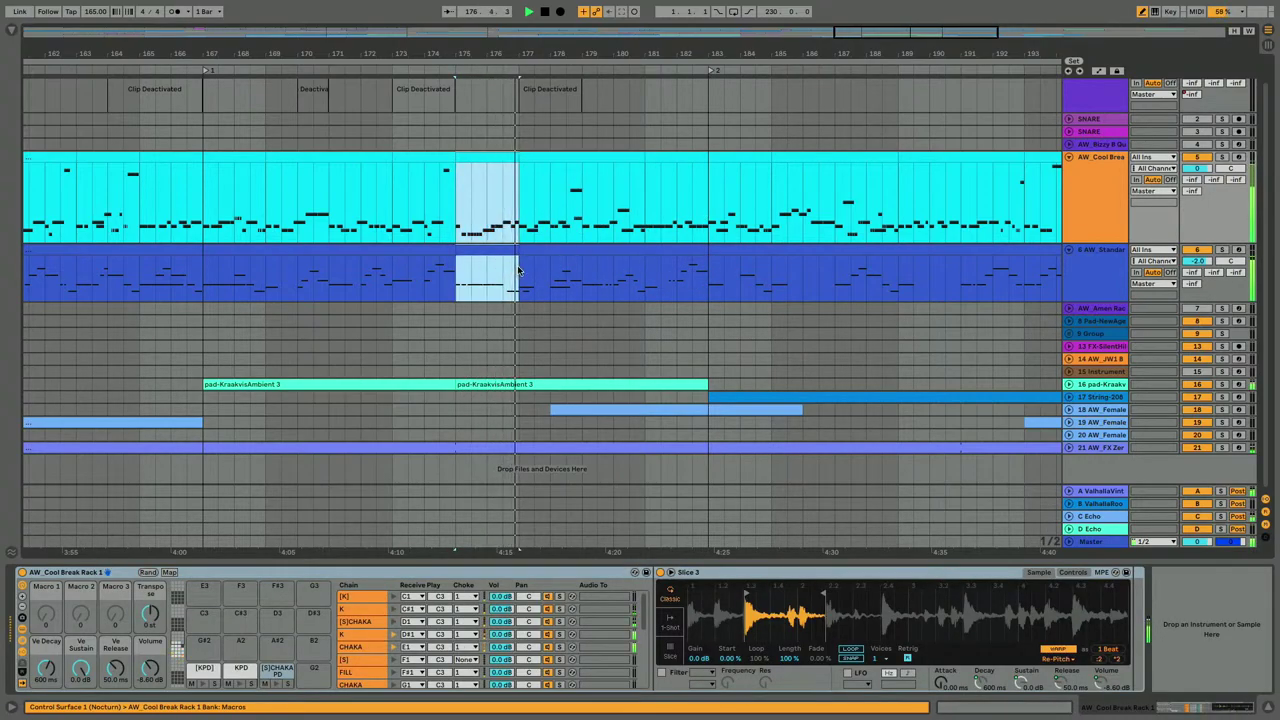
left_click(586, 233)
key("ctrl+v")
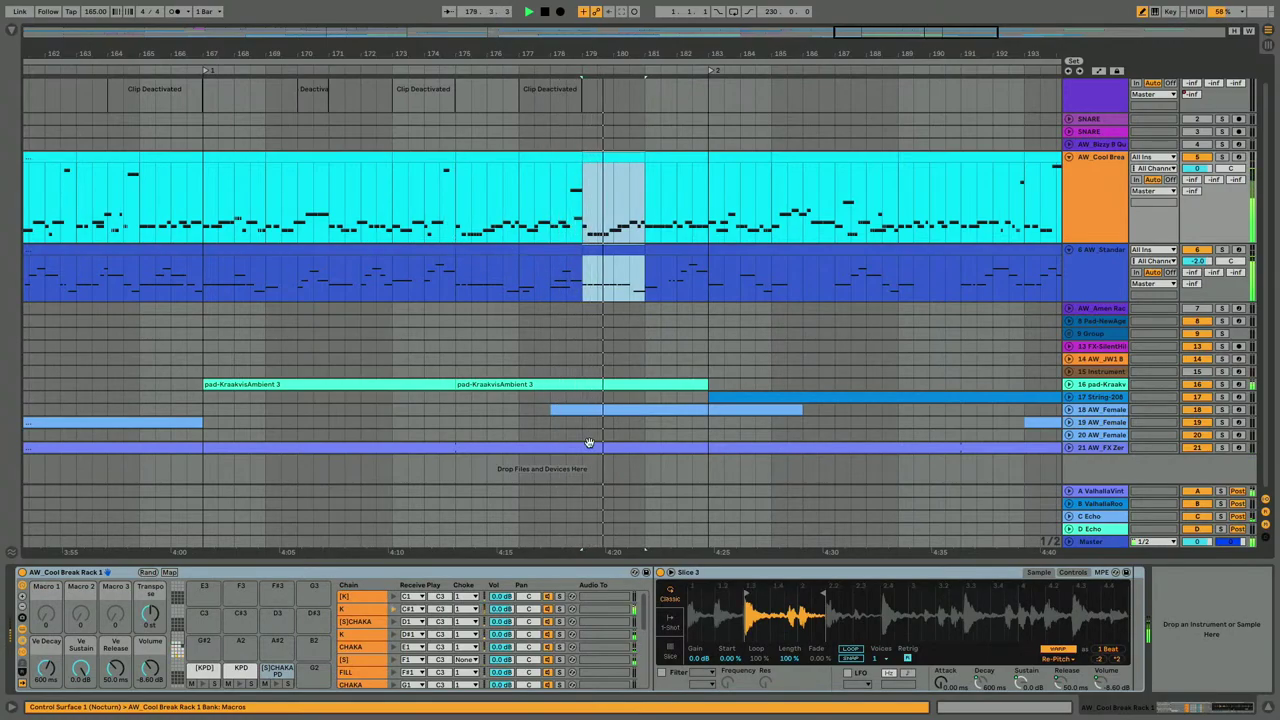
Open the pasted 808 clip at bar 179, raise the C3 note at 11.1.3 an octave to C4 and shorten it slightly.
double_click(607, 281)
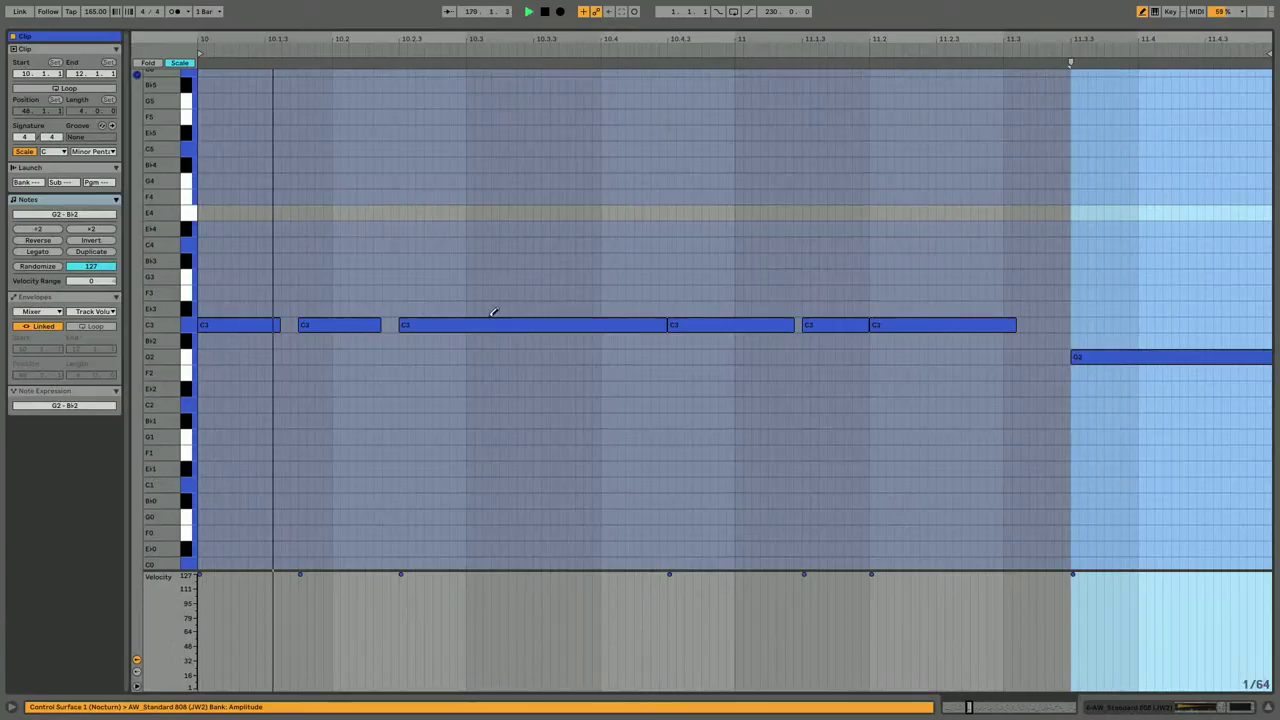
left_click(806, 326)
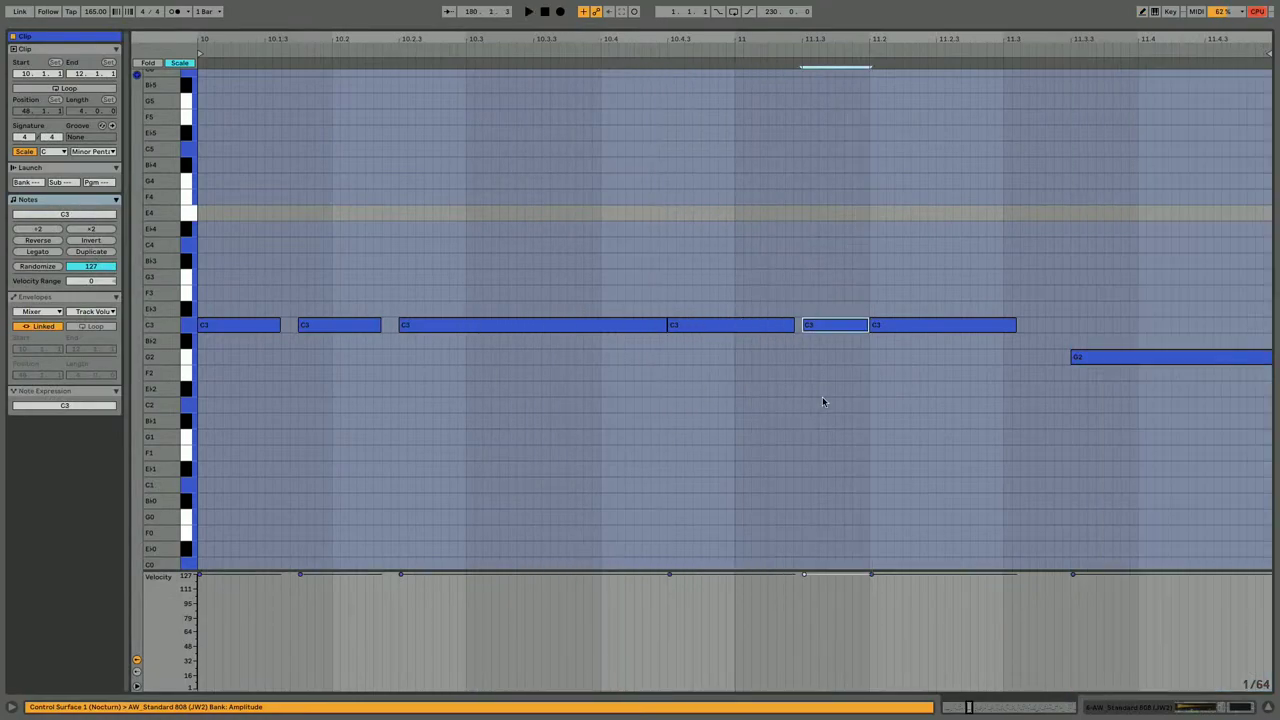
key("shift+Up")
key("shift+Left")
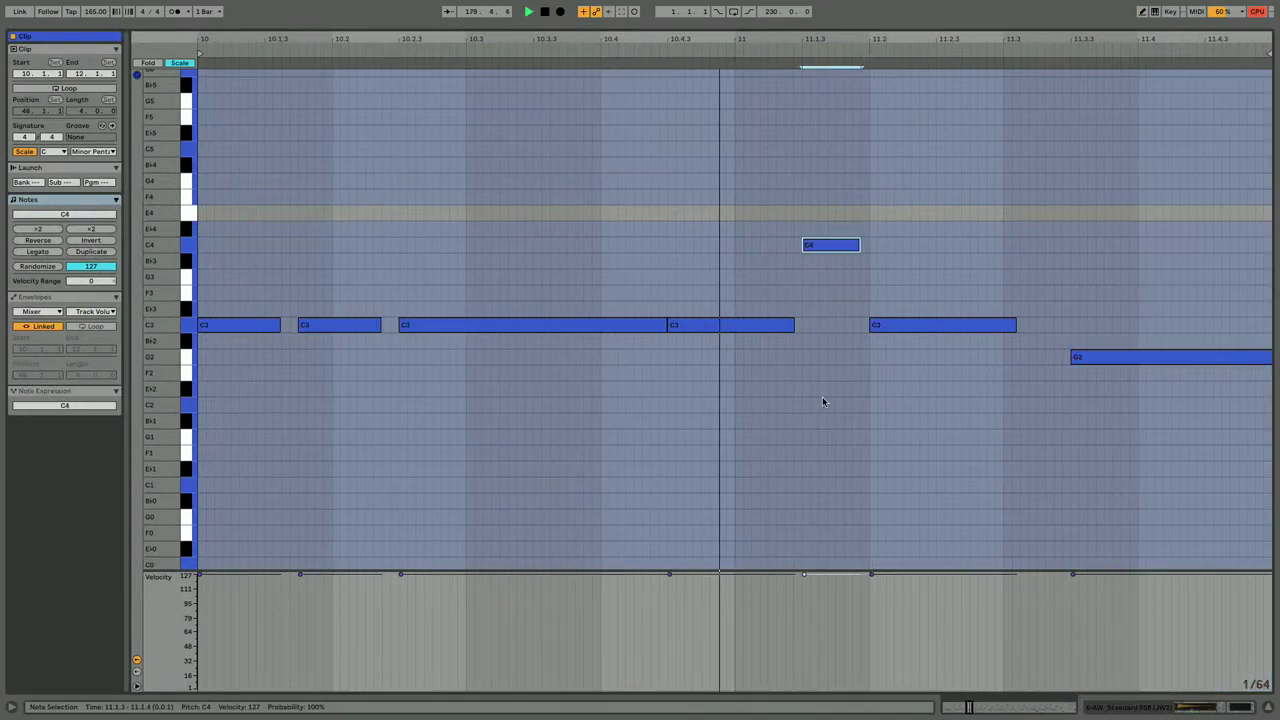
Open the 808 clip at bar 181 and shorten the Bb2 note at 16.1.1 to end at about 16.2.1.
key("shift+Tab")
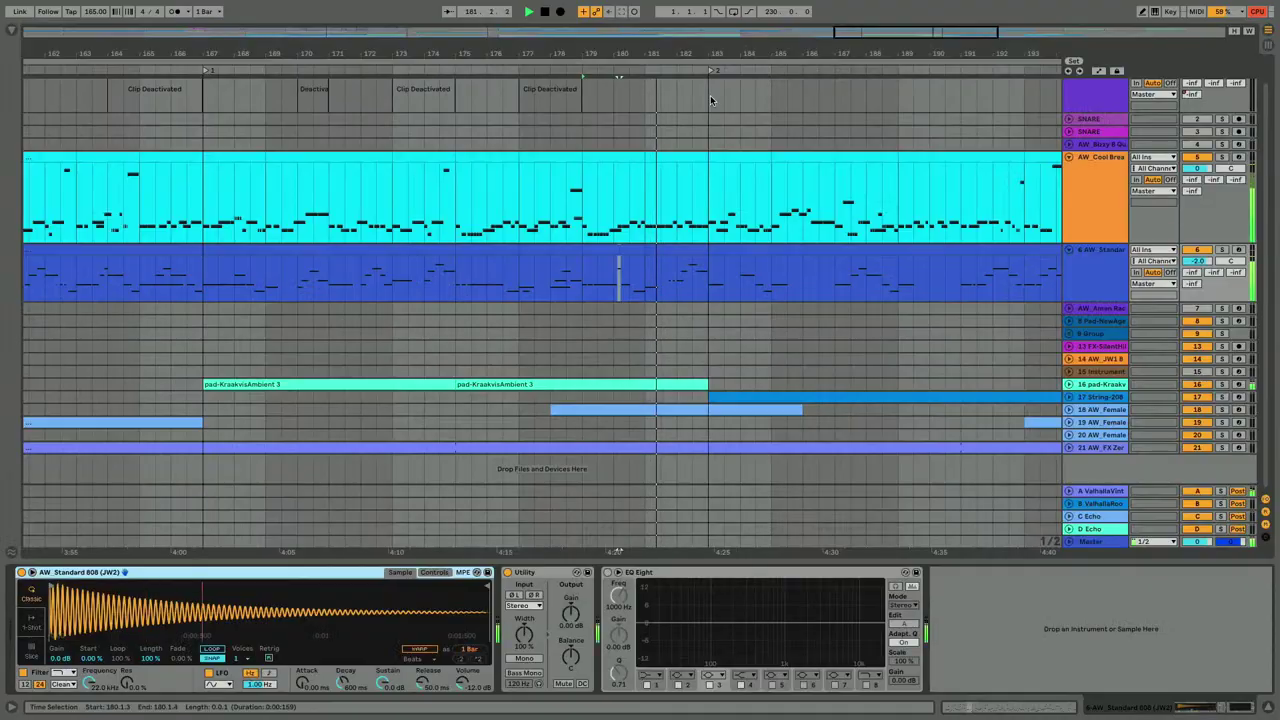
double_click(664, 250)
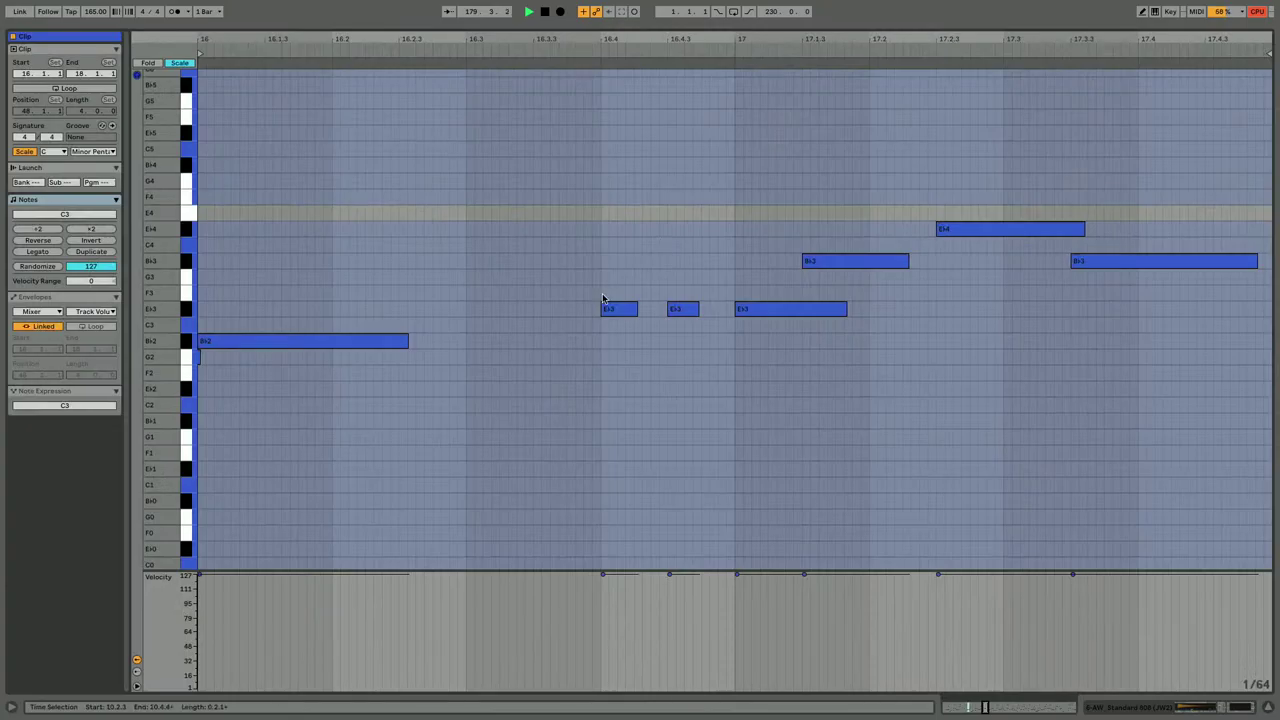
scroll(372, 363, "left", 4)
scroll(372, 363, "right", 2)
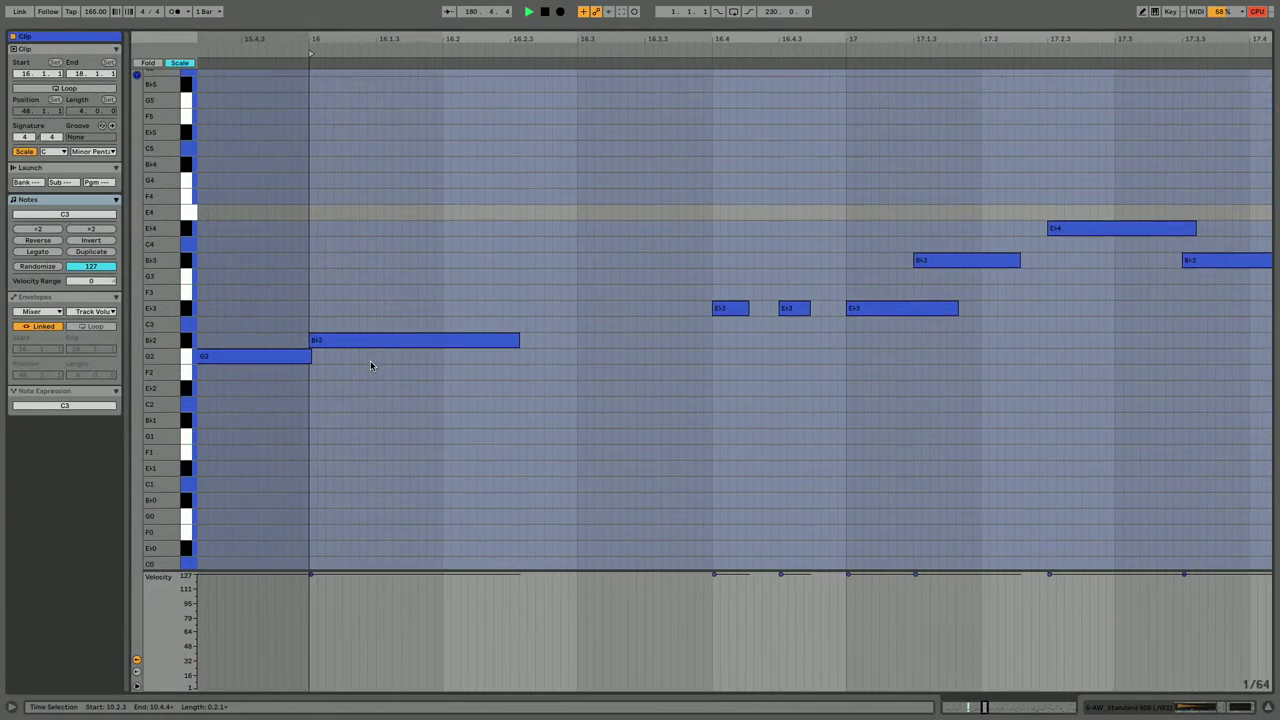
left_click(434, 345)
key("shift+Left")
key("shift+Left")
key("shift+Left")
key("shift+Left")
key("shift+Left")
key("shift+Left")
key("shift+Left")
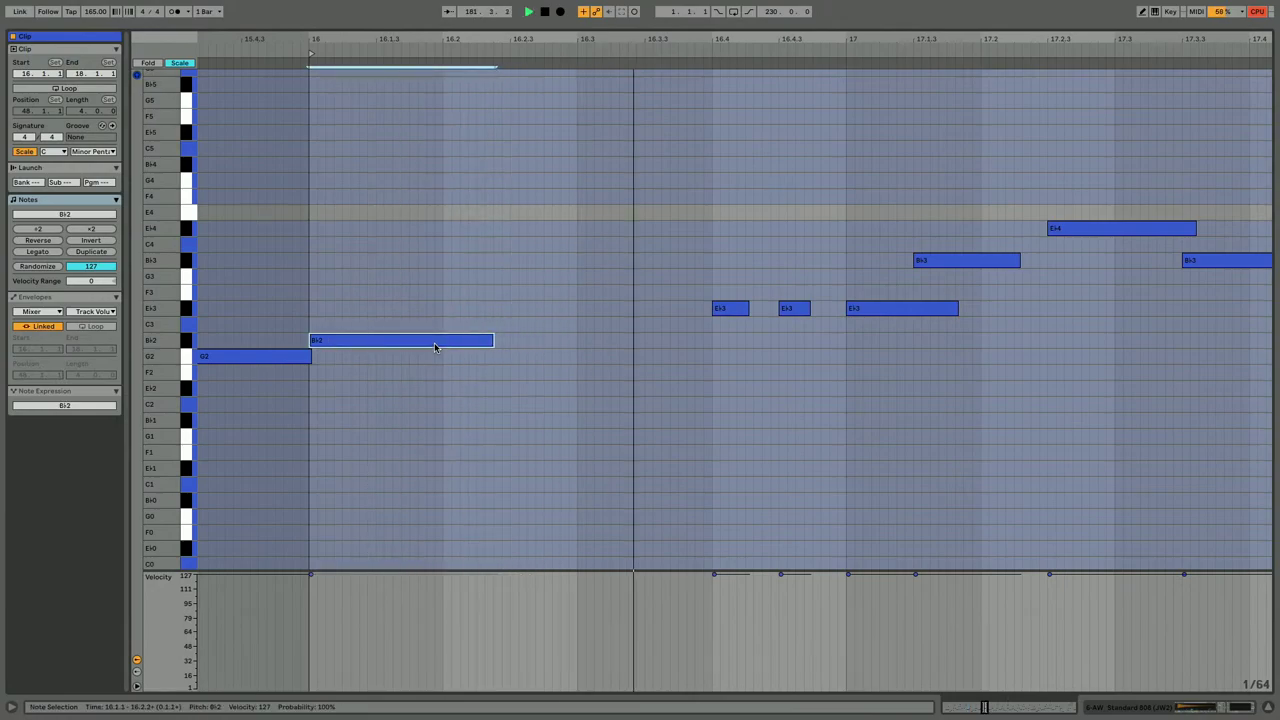
key("shift+Left")
key("shift+Left")
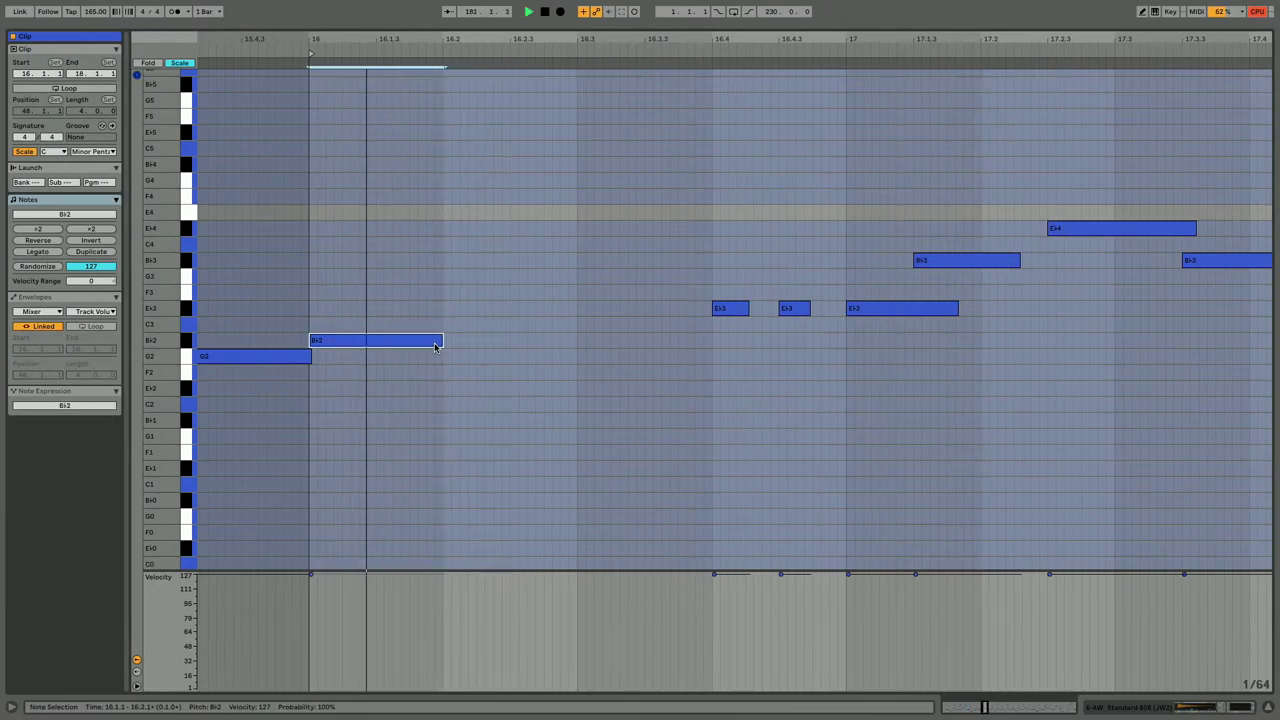
Duplicate the Bb2 note at 16.1.1 in the 808 clip to 16.2.1 and extend the copy to just before 16.4.1.
key("ctrl+d")
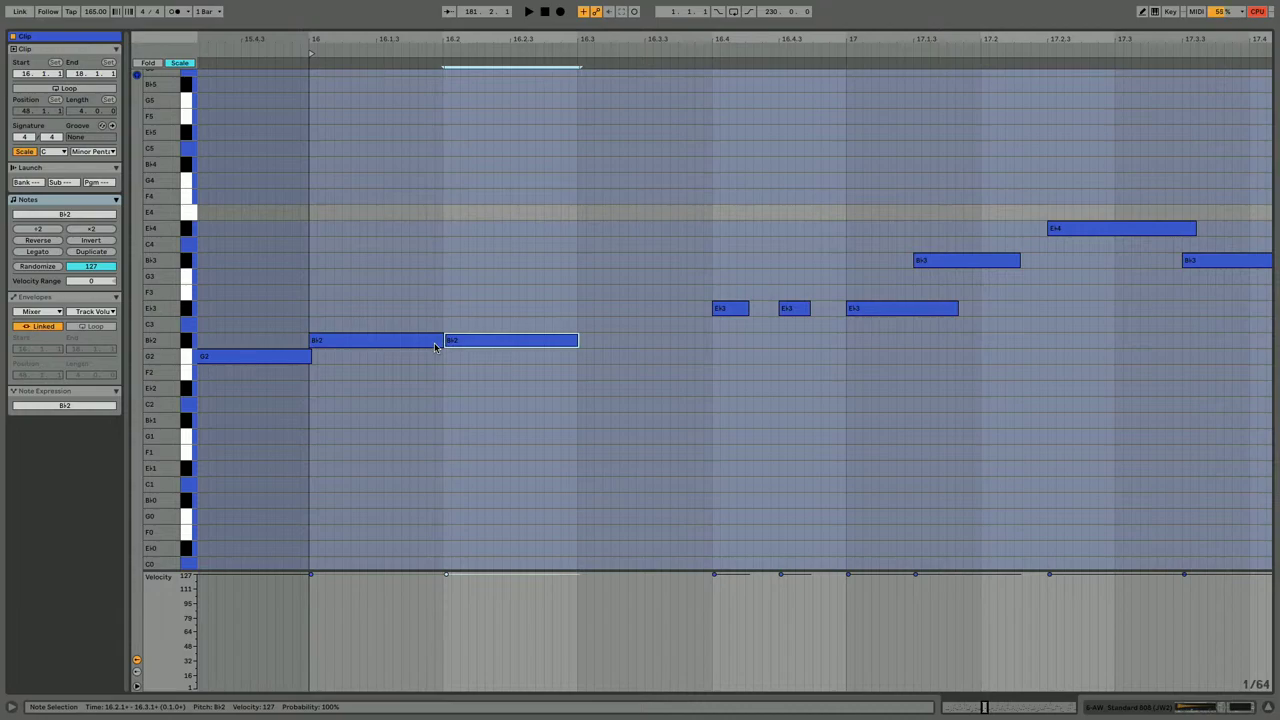
key("ctrl+a")
left_click(494, 449)
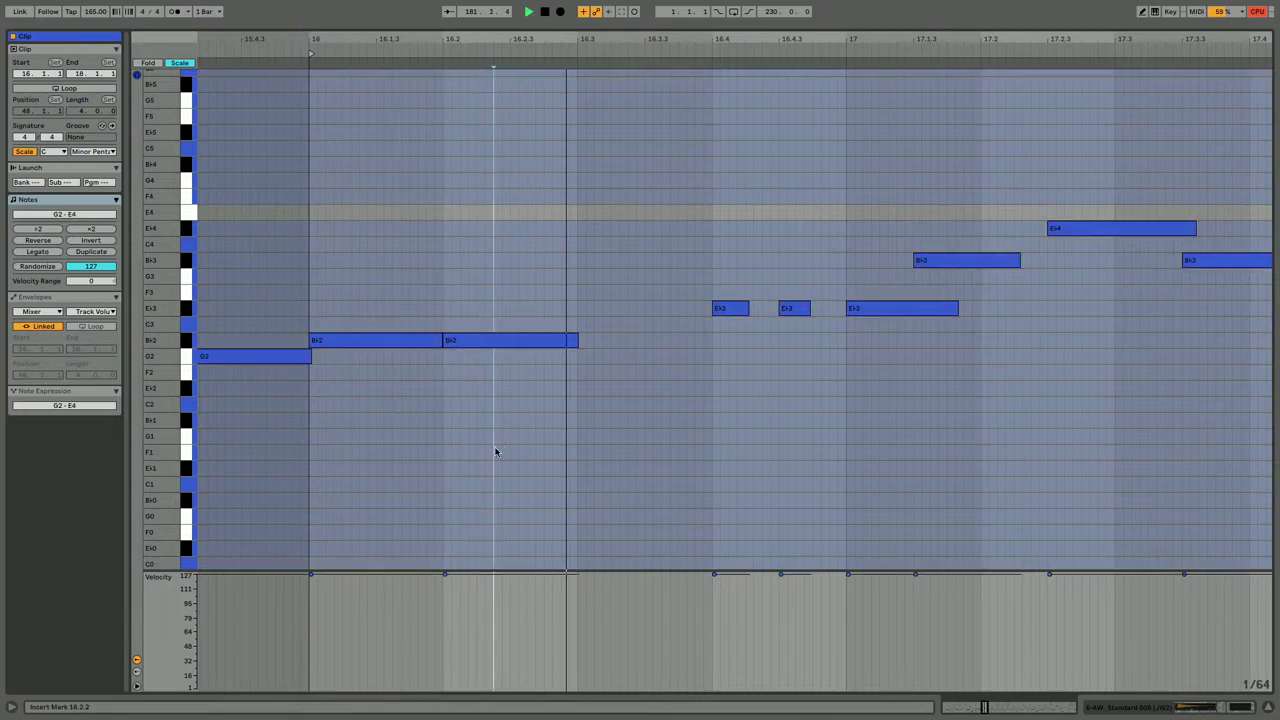
left_click(491, 340)
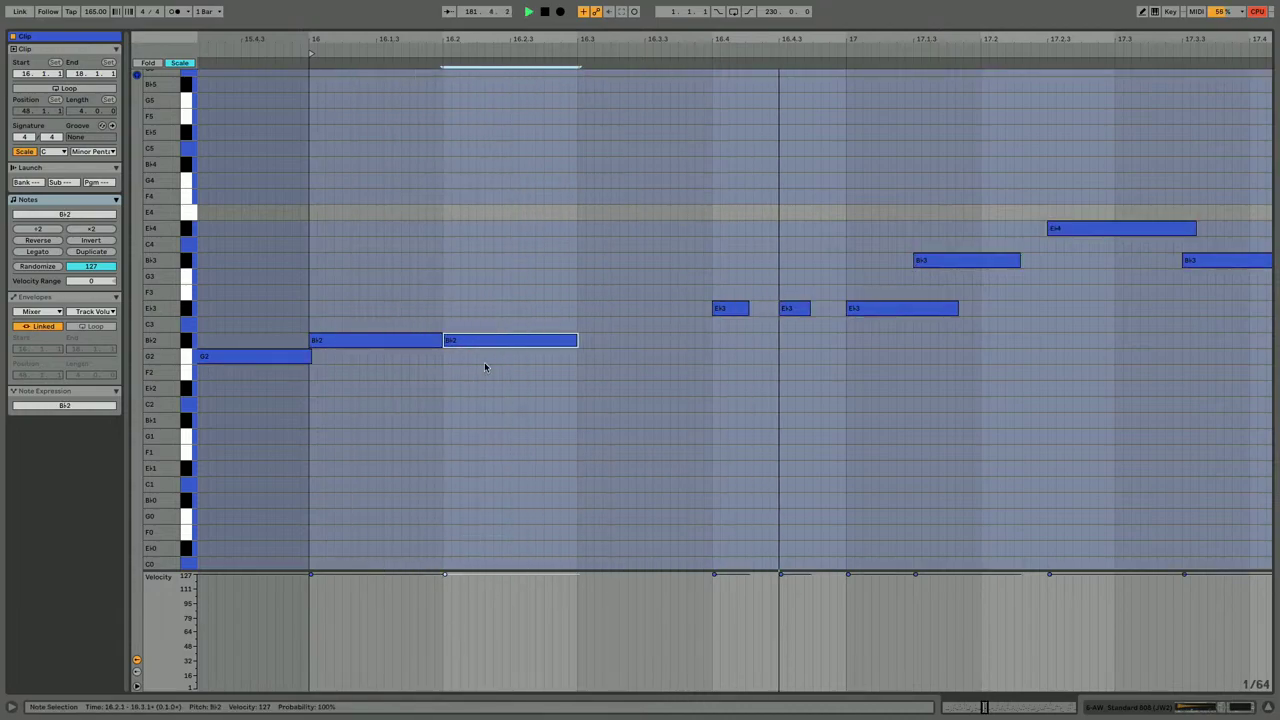
left_click_drag(576, 341, 705, 341)
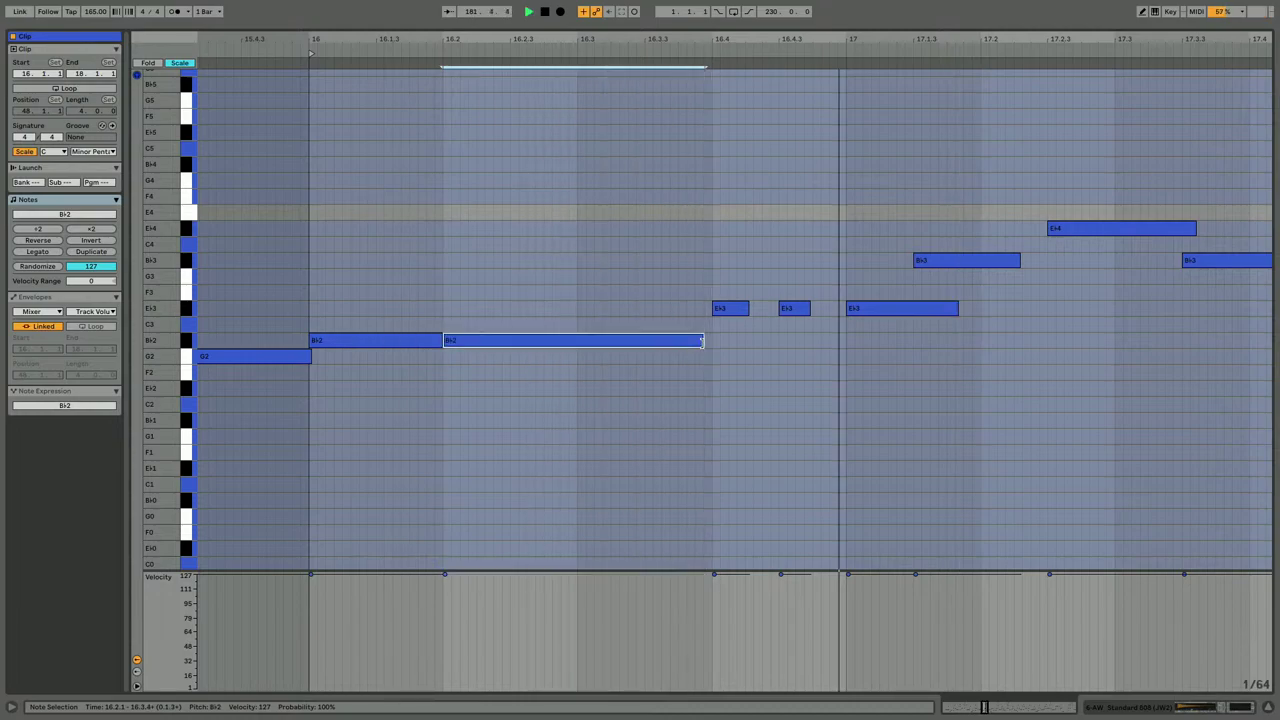
key("shift+Tab")
Play from bar 179, open the Cool Break clip there and shorten the five repeated K notes between 2.2.3 and 2.4.1.
scroll(686, 350, "up", 1)
scroll(686, 352, "up", 1)
left_click(613, 297)
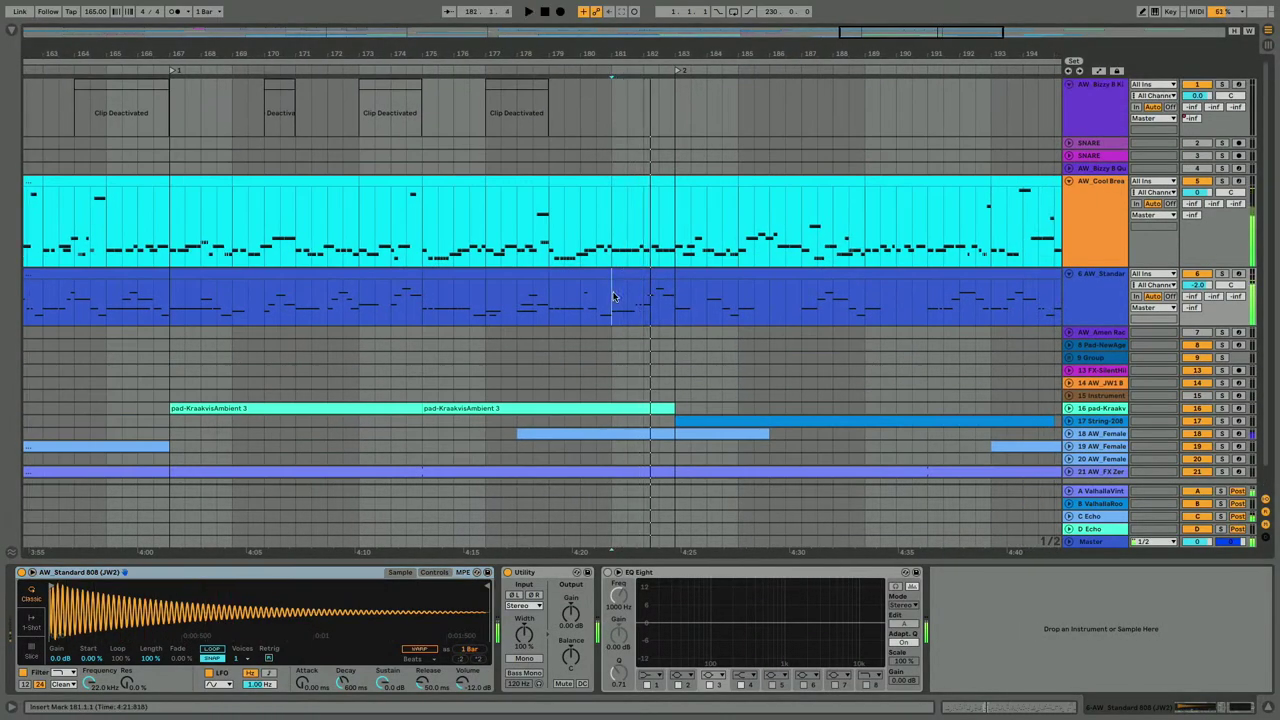
left_click(574, 302)
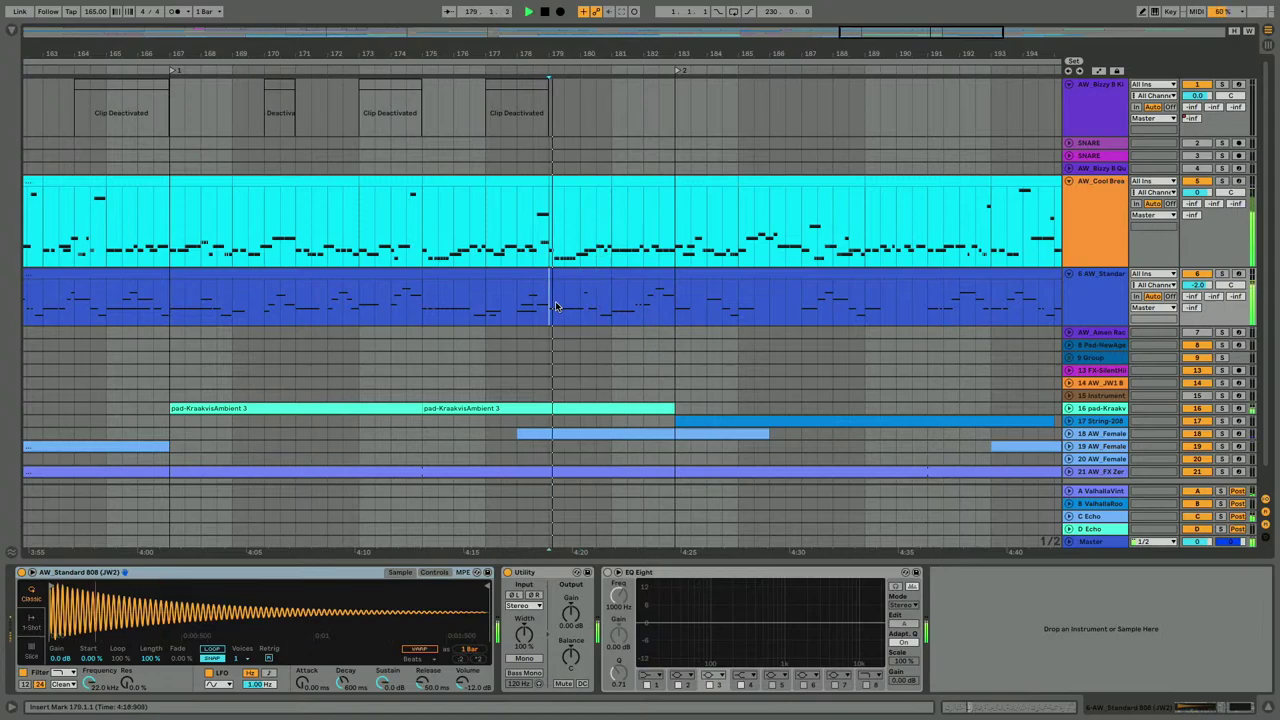
double_click(560, 182)
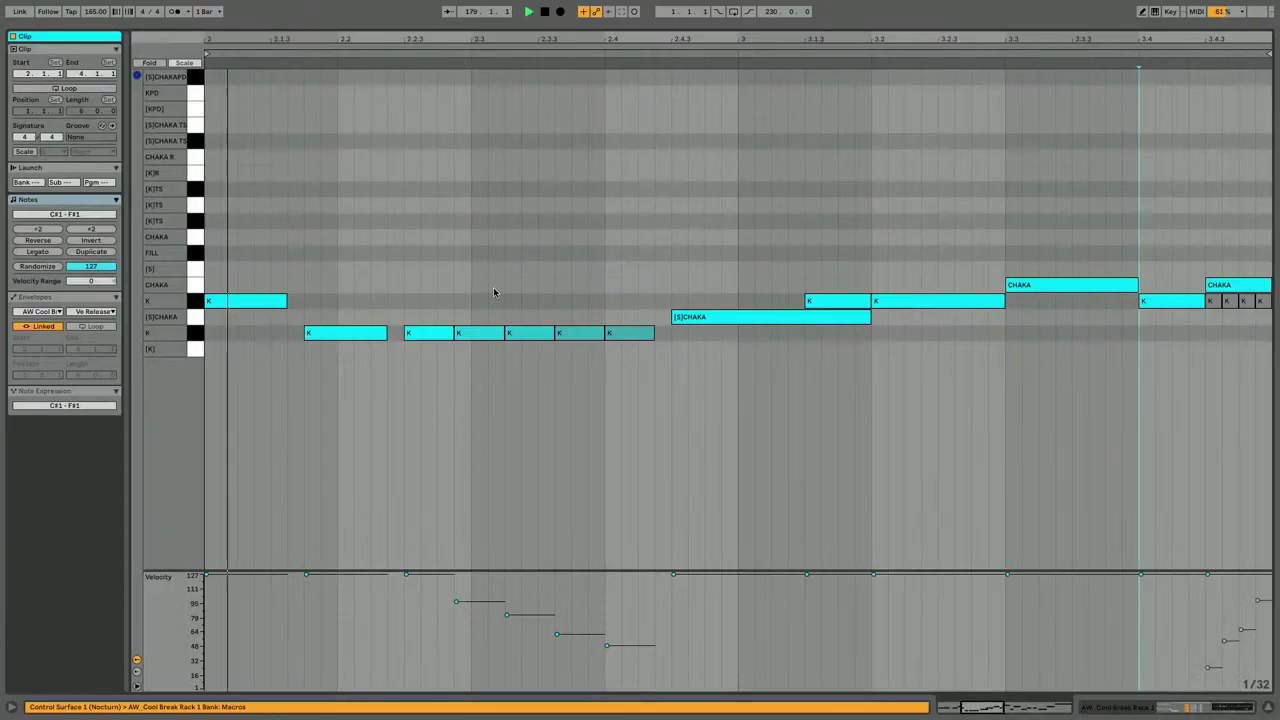
left_click_drag(517, 304, 706, 351)
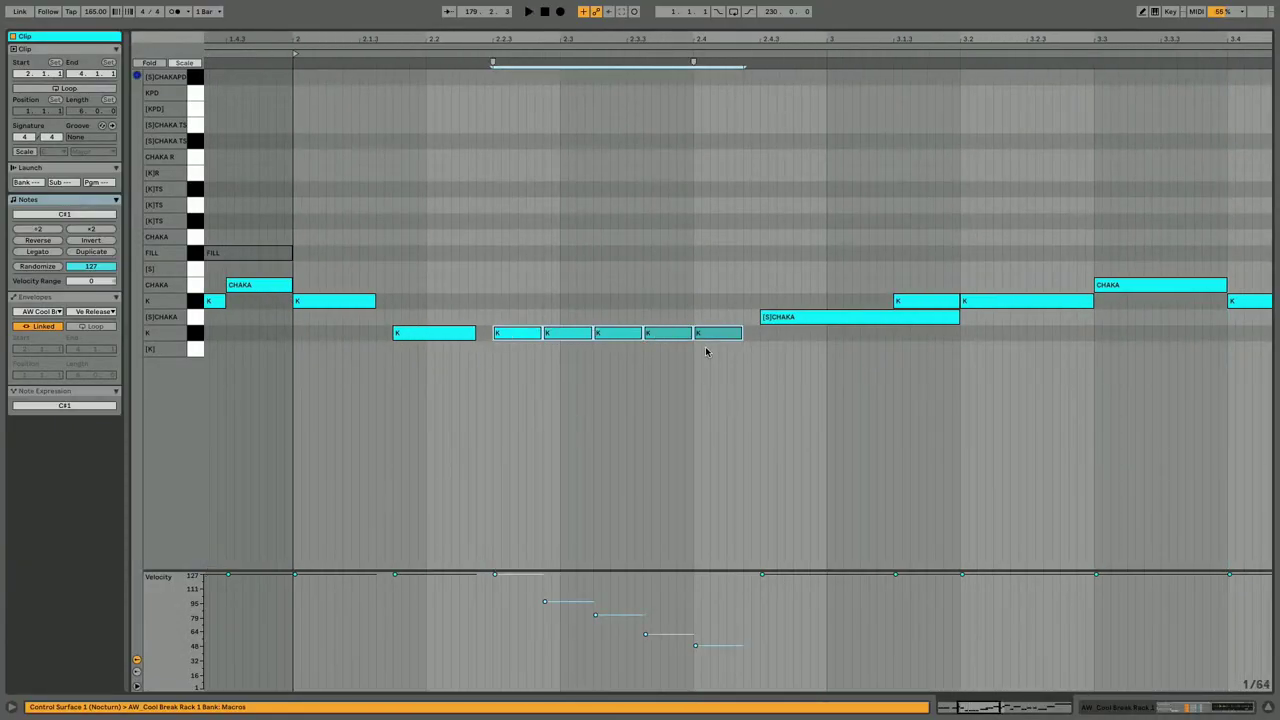
left_click(706, 351)
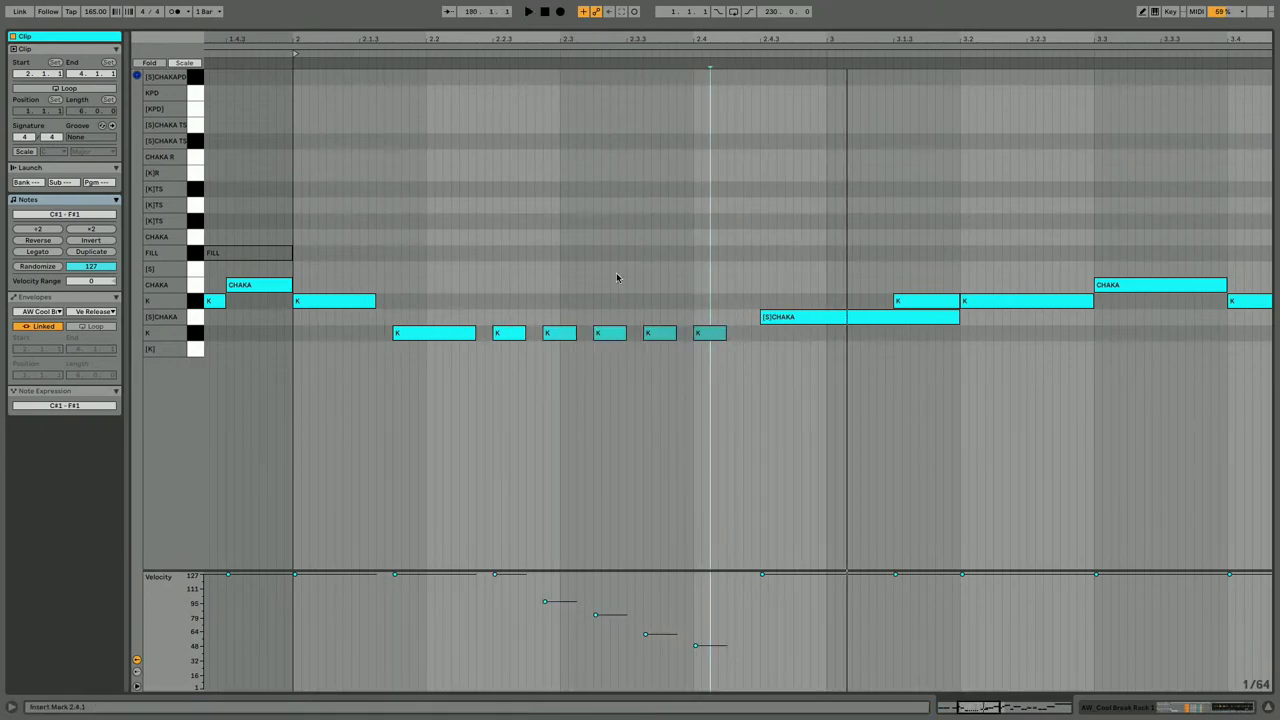
Try the last repeated K note at 2.4.1 on the [S]CHAKA TS, [K]TS and [K]R slices.
left_click(701, 334)
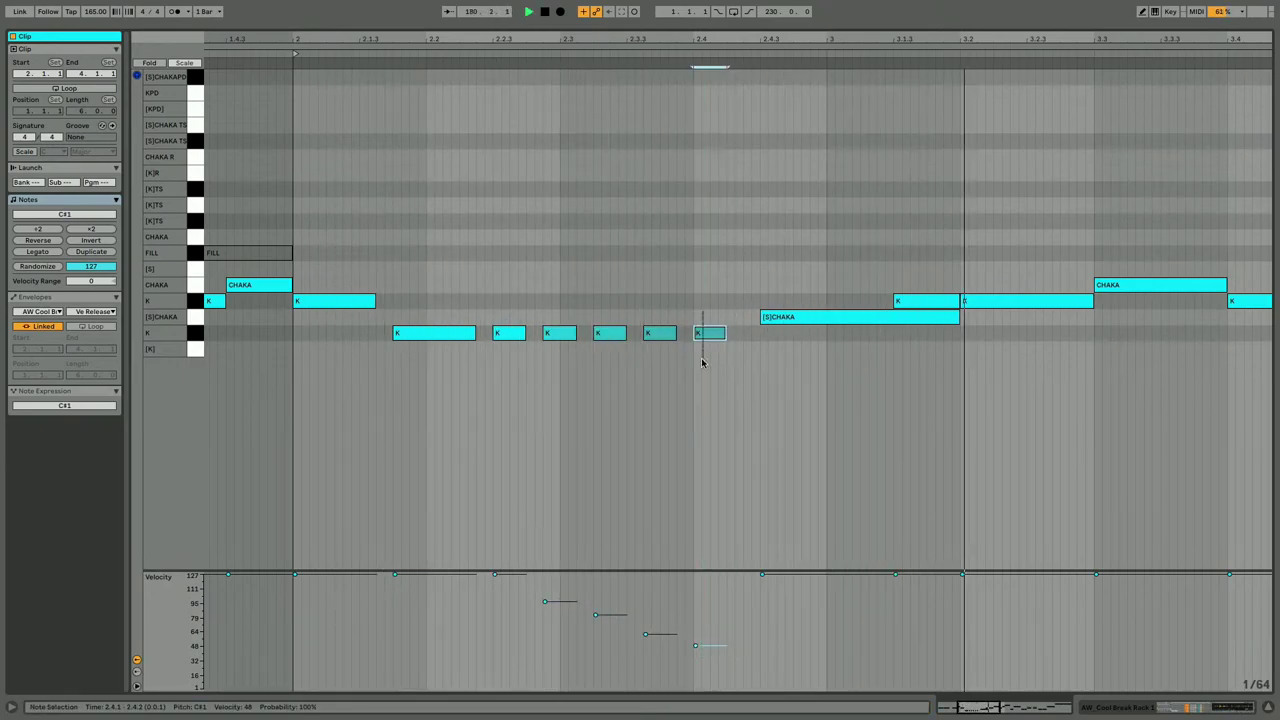
key("shift+Right")
key("shift+Right")
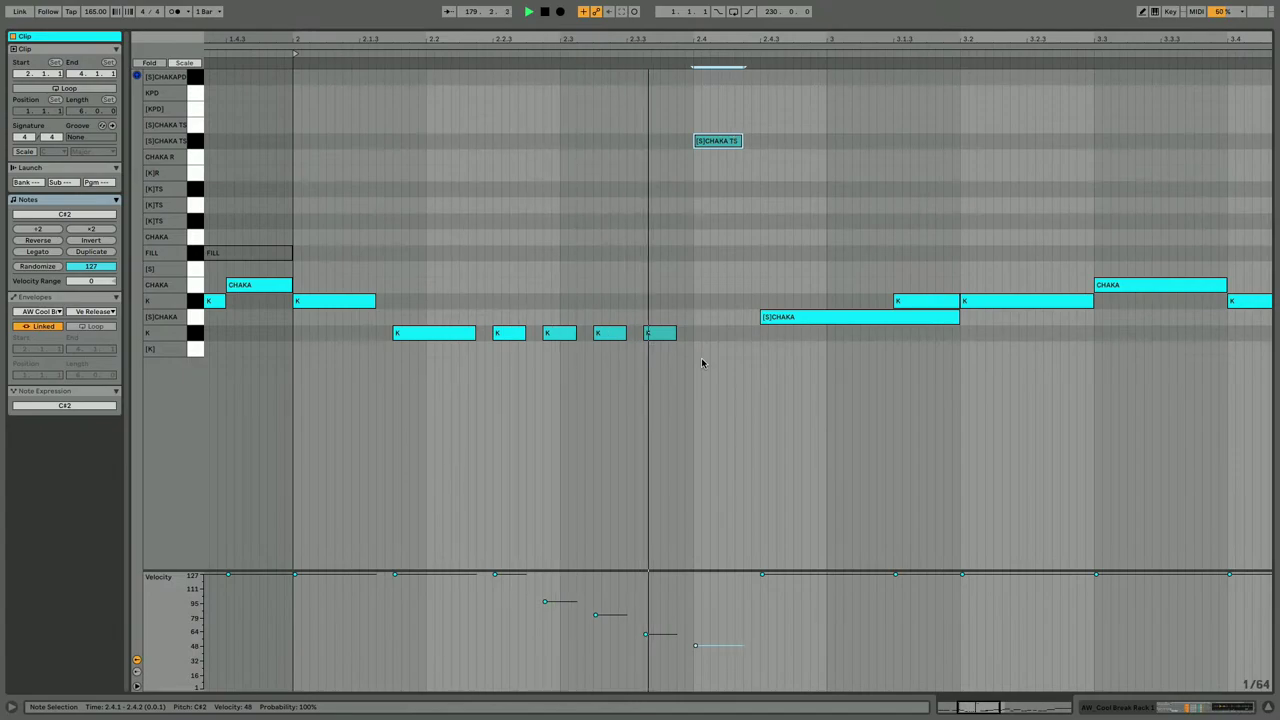
key("Down")
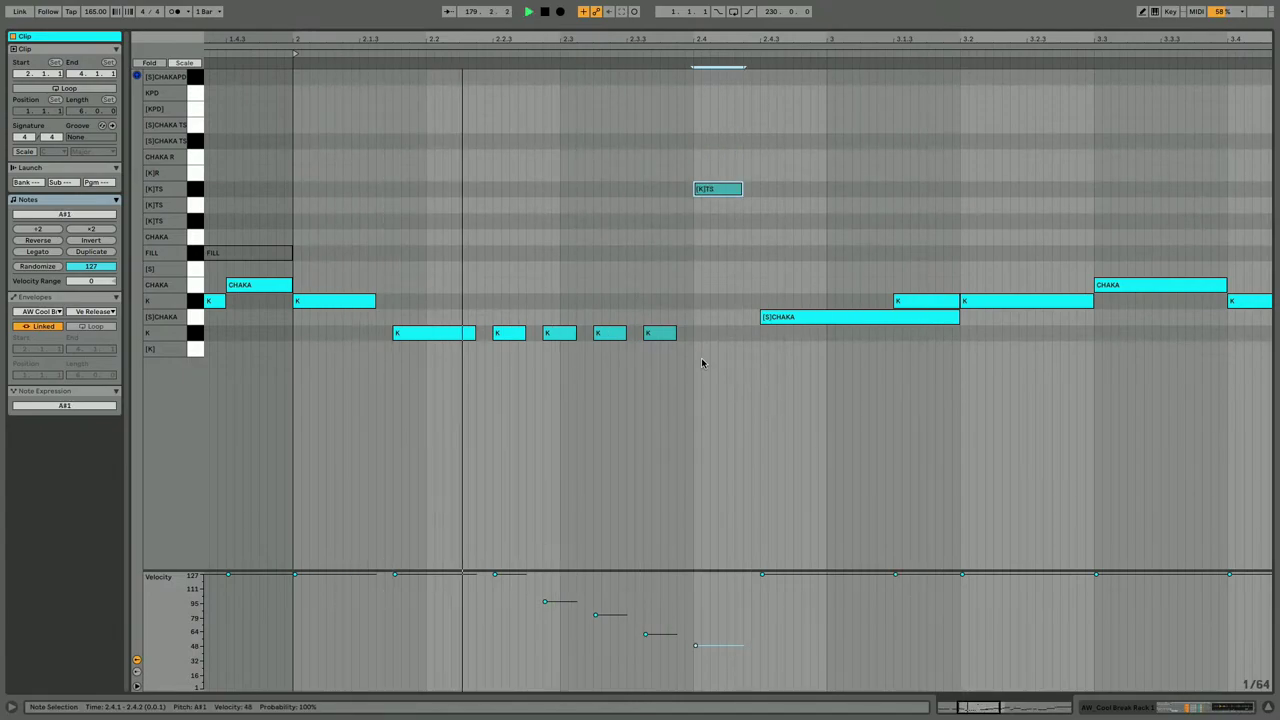
key("Up")
key("Right")
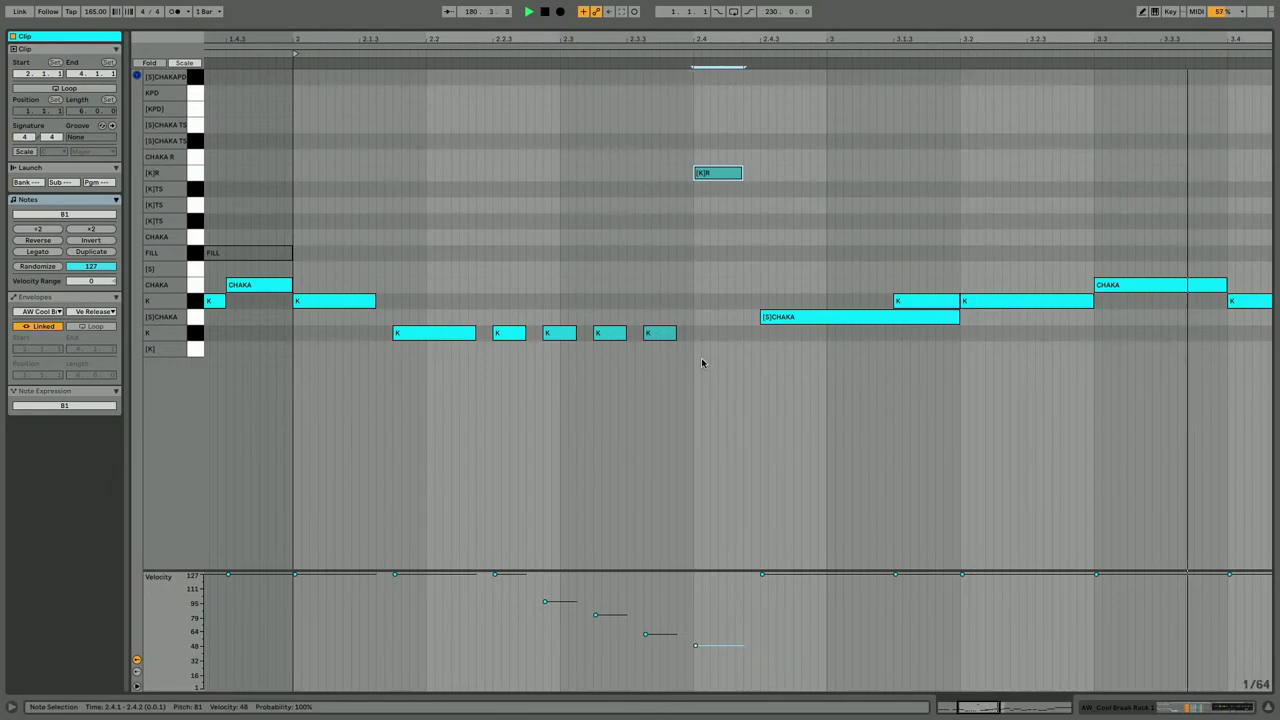
key("Left")
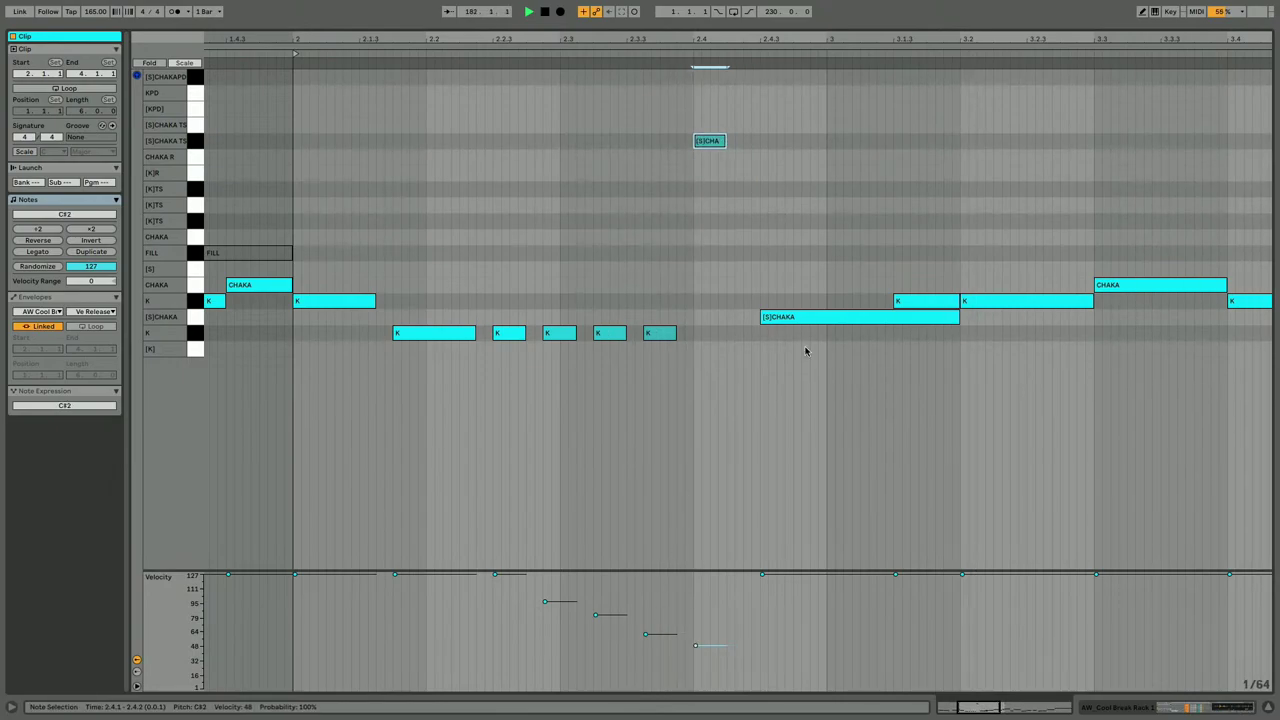
Draw two very short K notes just before 2.4.1 with rising velocities and raise the 2.4.1 K note's velocity to 102.
key("b")
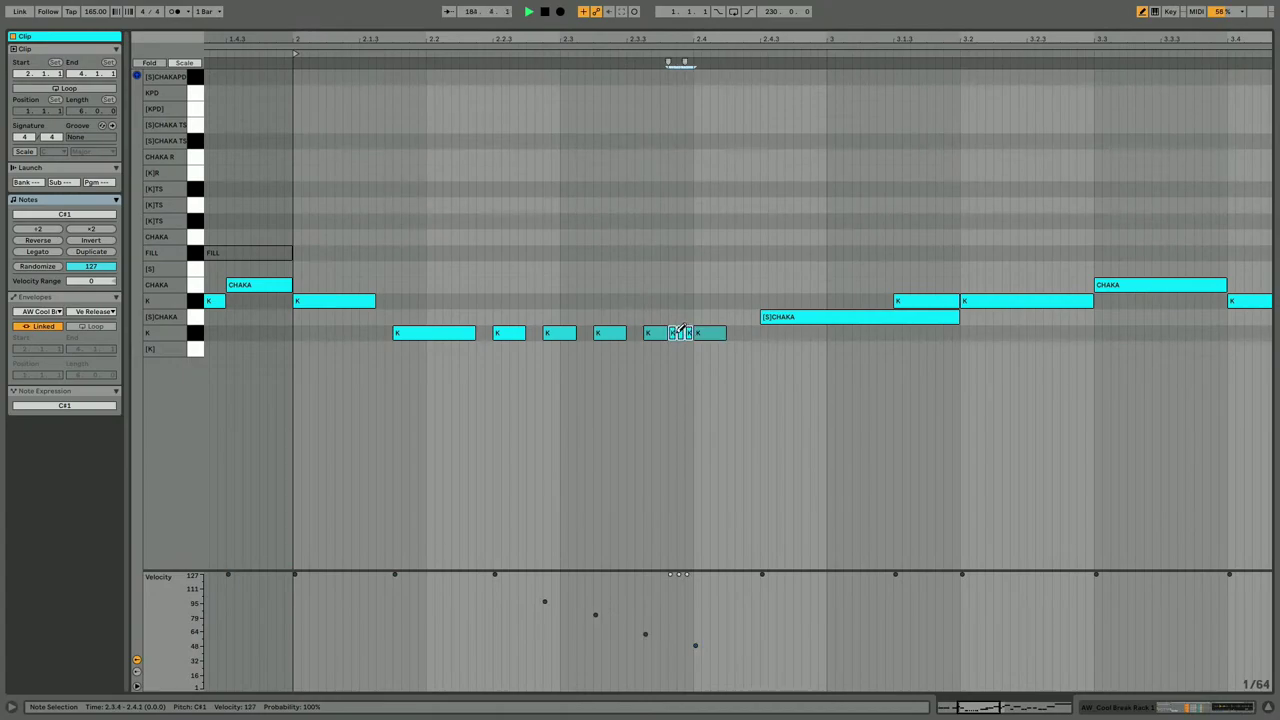
left_click(680, 331)
key("b")
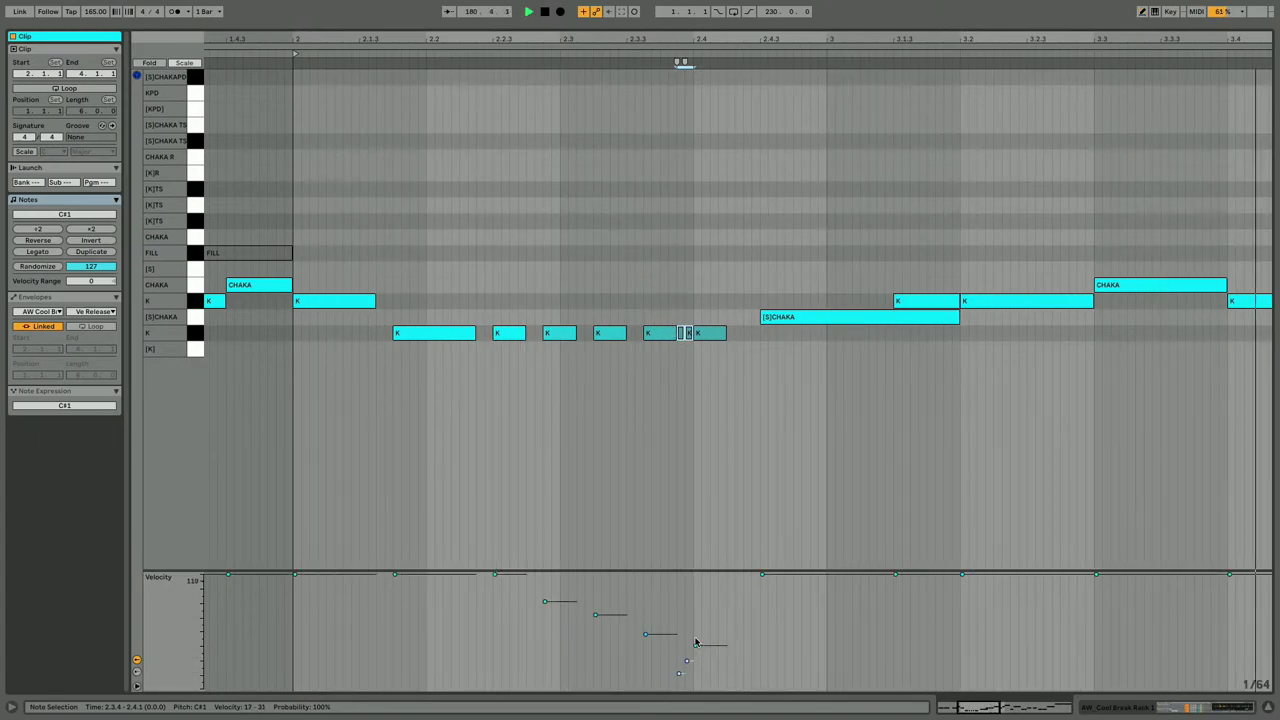
left_click_drag(711, 633, 677, 689)
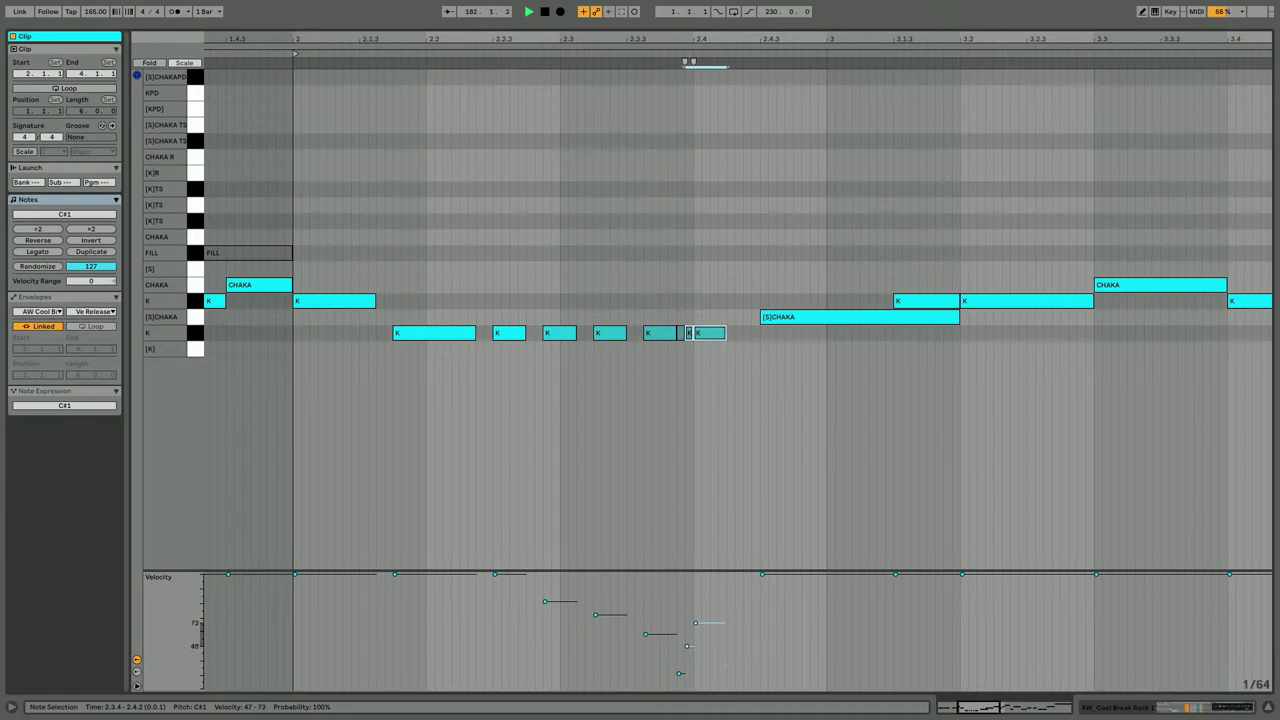
key("space")
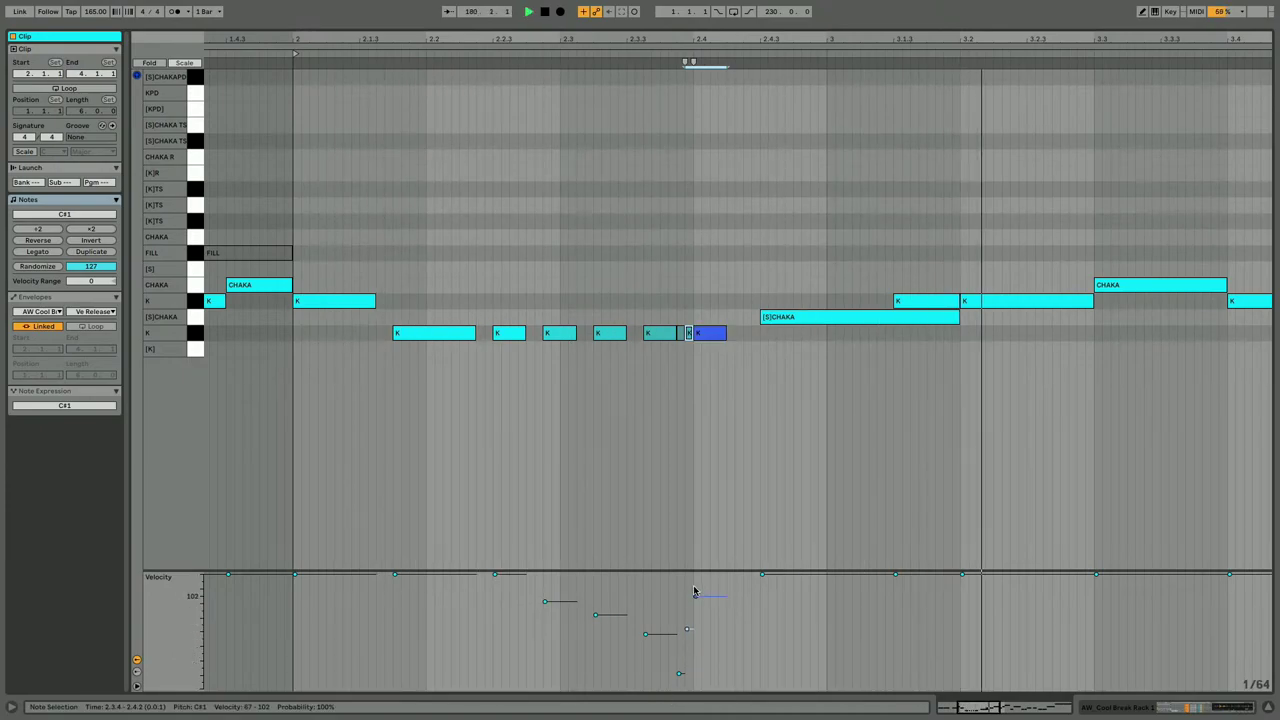
Delete the two very short K notes before 2.4.1 and lengthen the K note at 2.4.1 to just before the [S]CHAKA note.
left_click(652, 334)
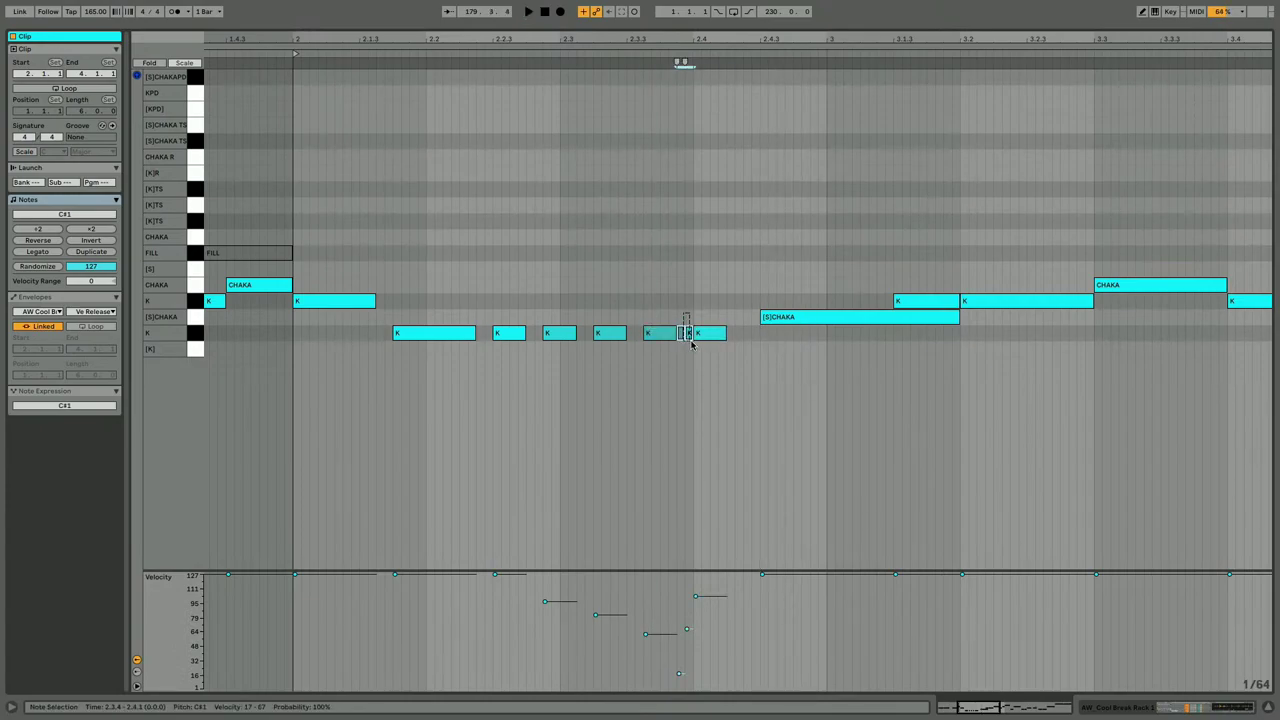
key("Delete")
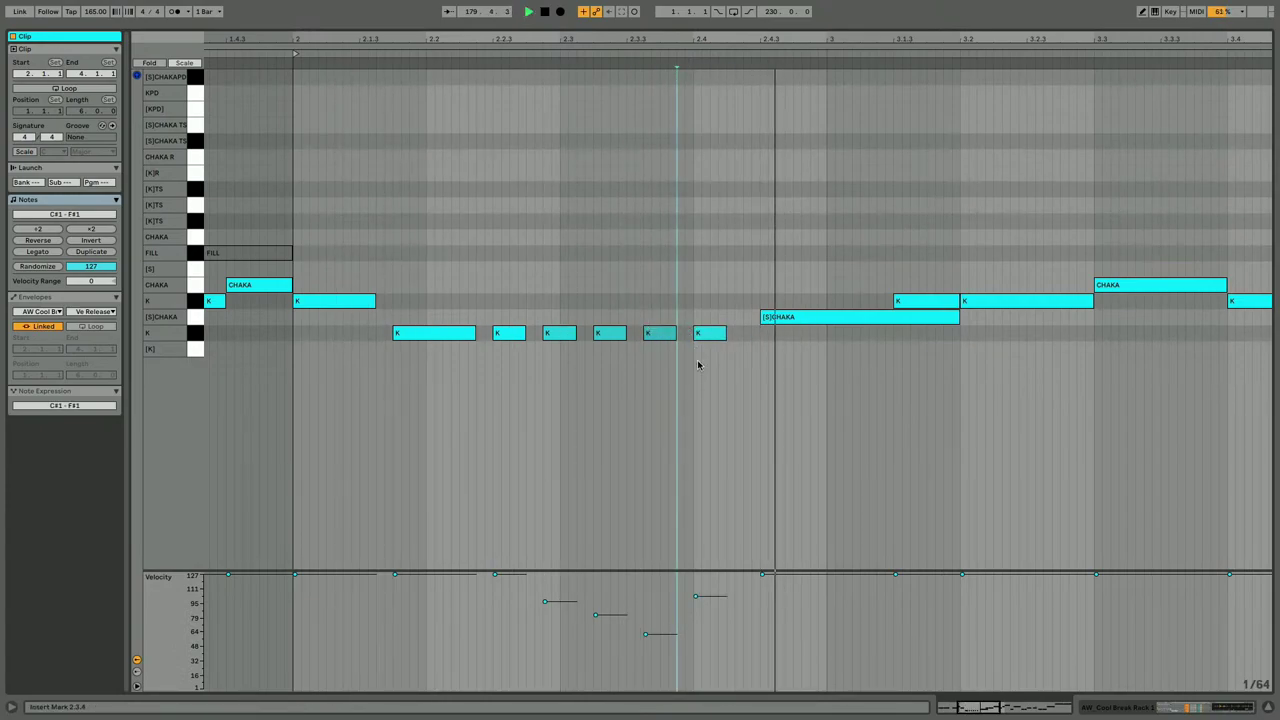
left_click(712, 332)
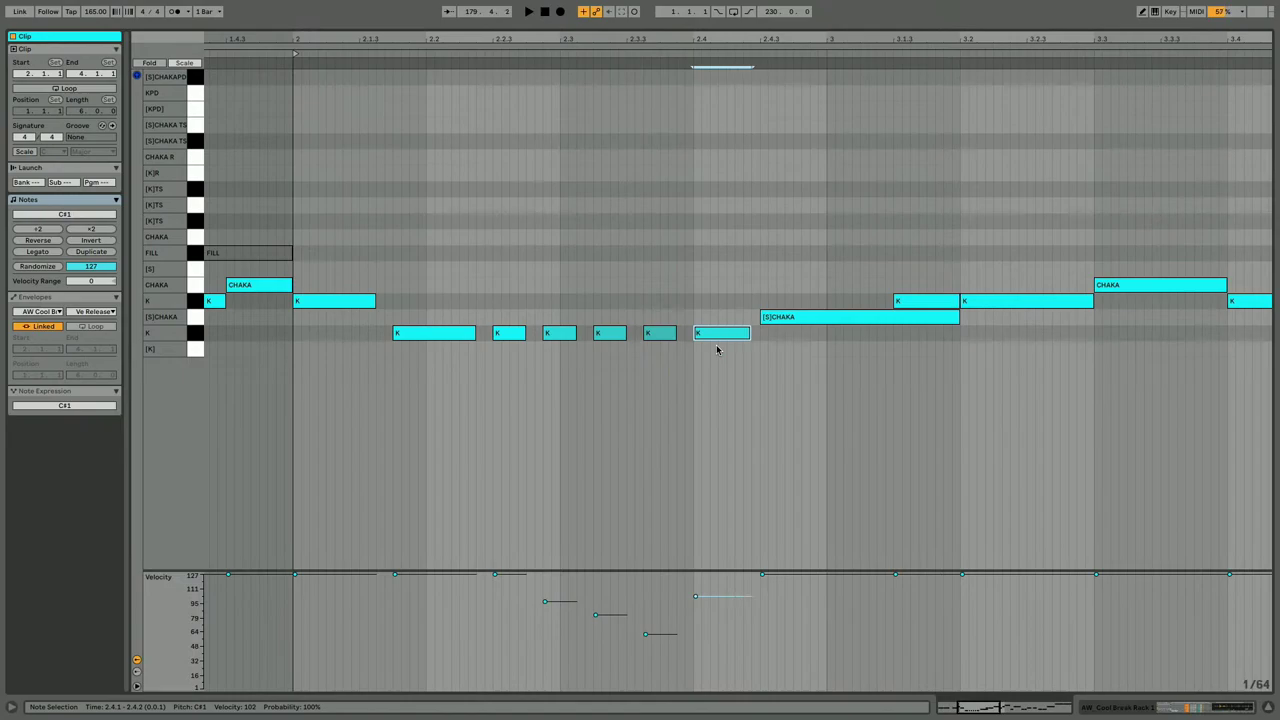
left_click(728, 446)
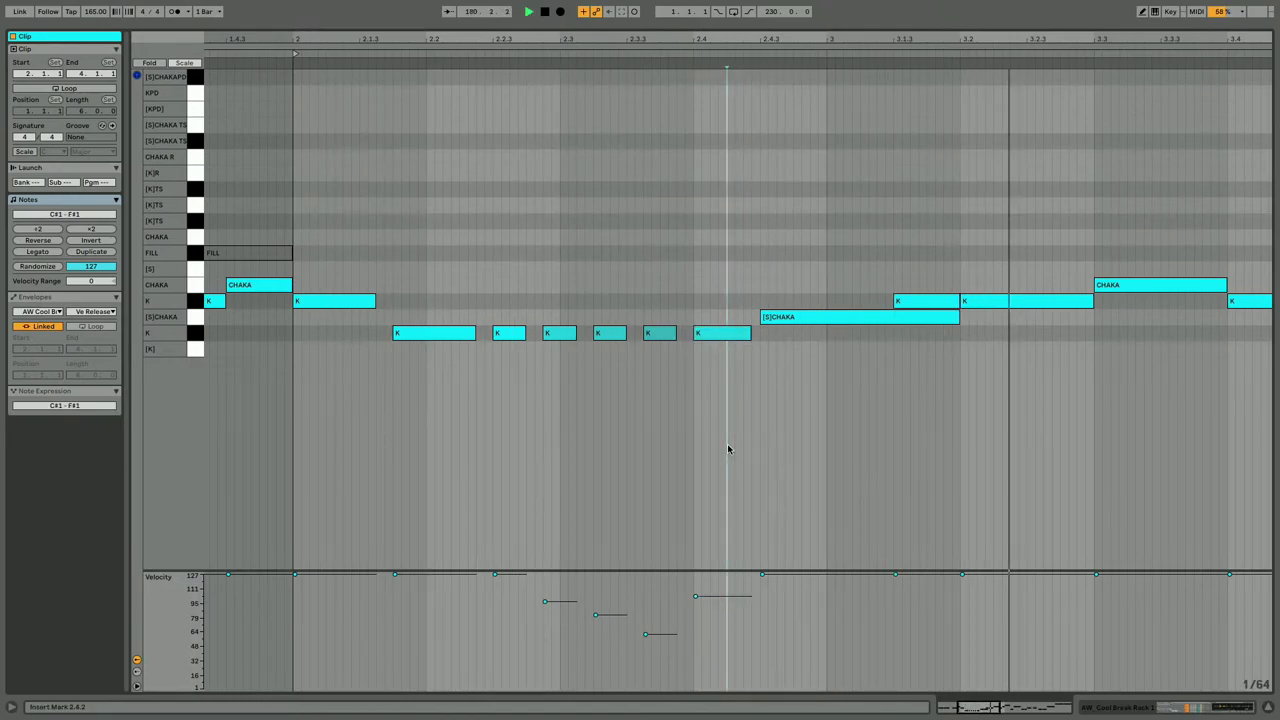
Move the K note at 3.2.1 up to the [KPD] slice and the K note at 3.4.1 up to the KPD slice.
left_click(675, 301)
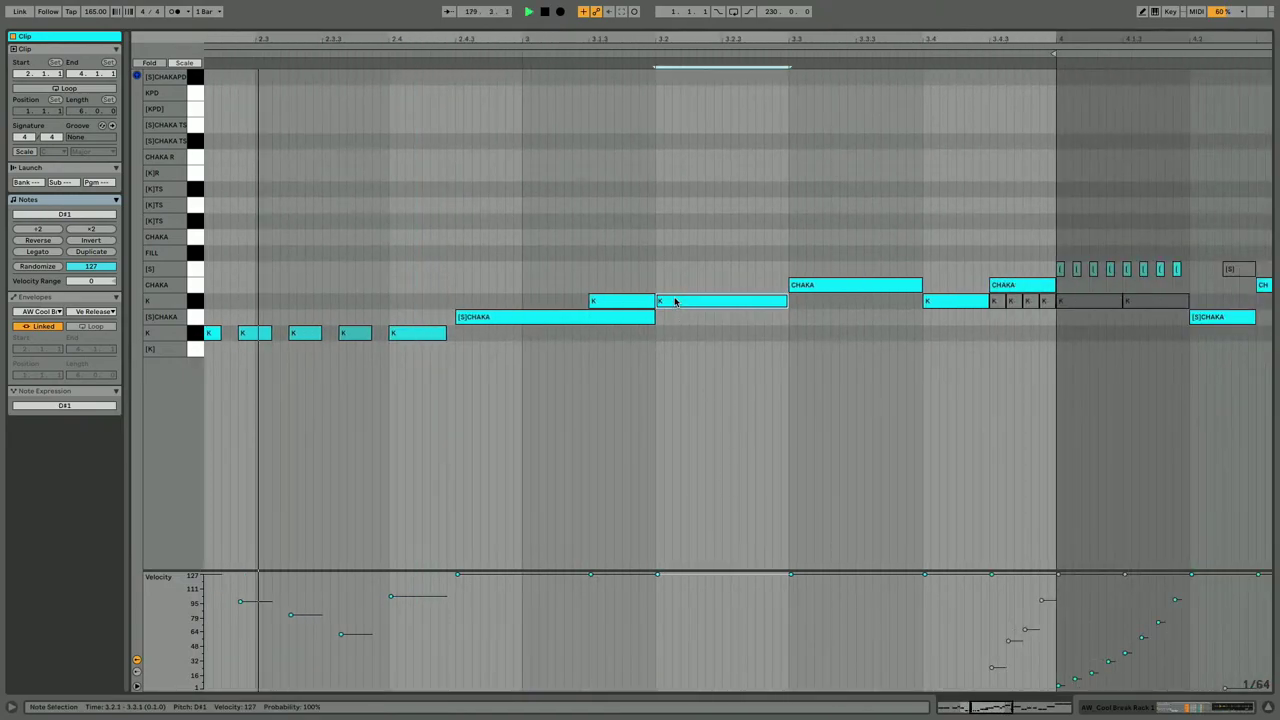
key("shift+Up")
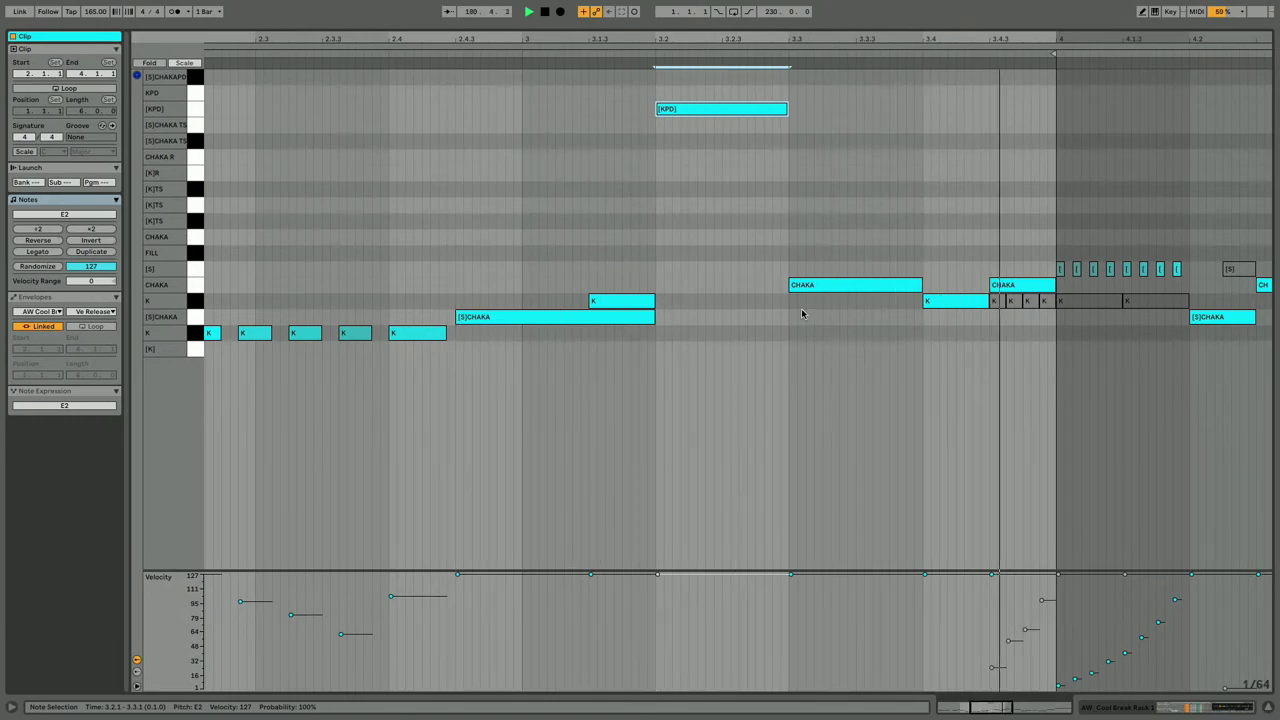
left_click(944, 304)
key("shift+Up")
key("Up")
key("Up")
key("Down")
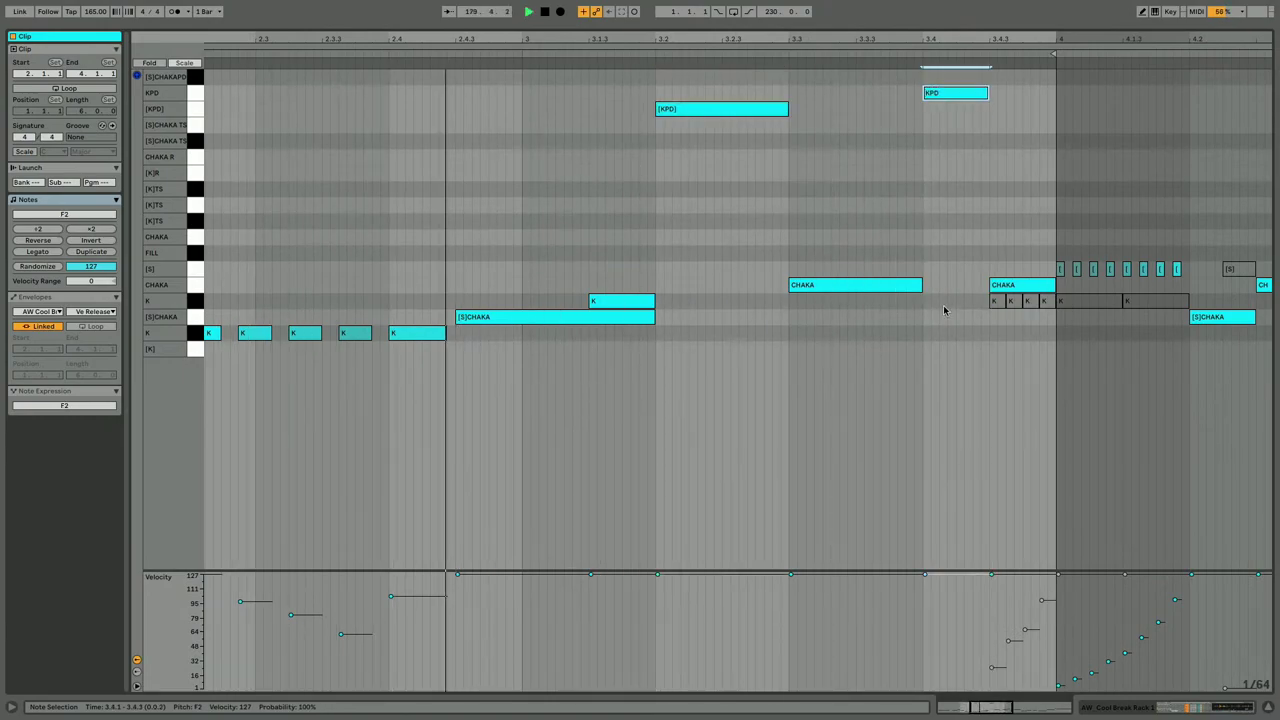
Move the CHAKA notes at 3.4.3 and 3.3.1 up to the [S]CHAKAPD slice.
left_click(1023, 287)
key("shift+Up")
key("Up")
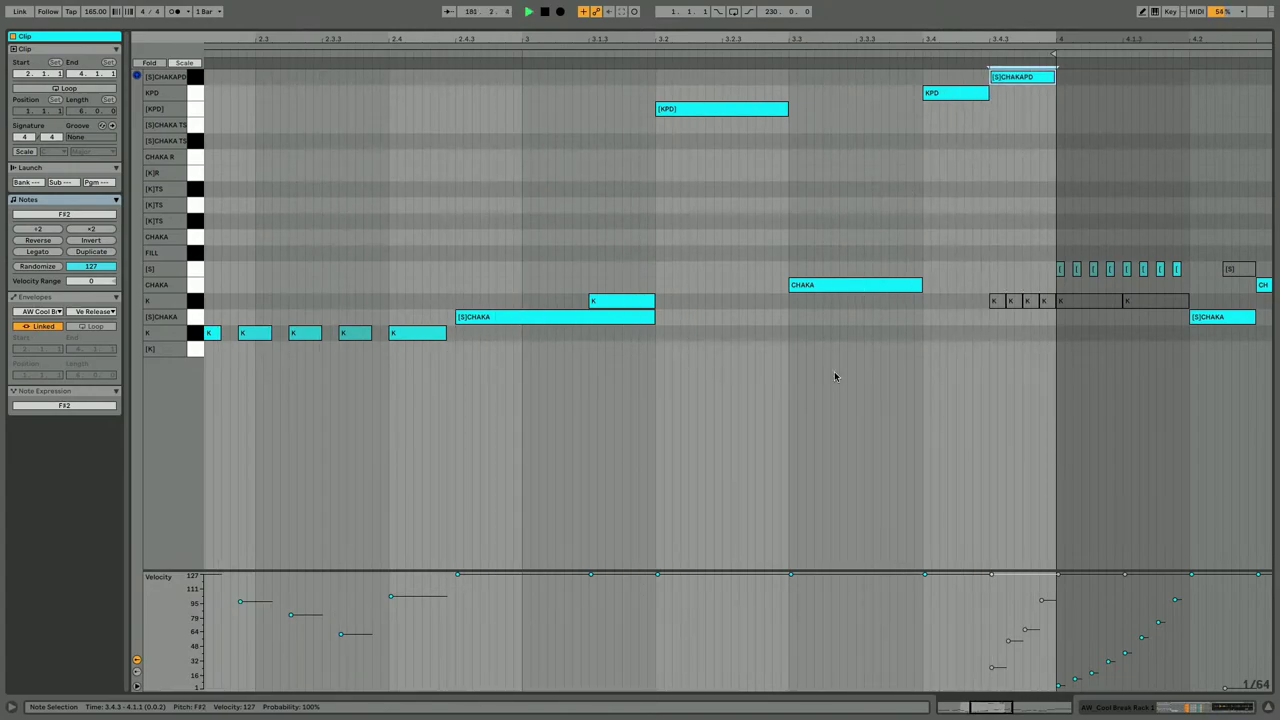
left_click(843, 285)
key("shift+Up")
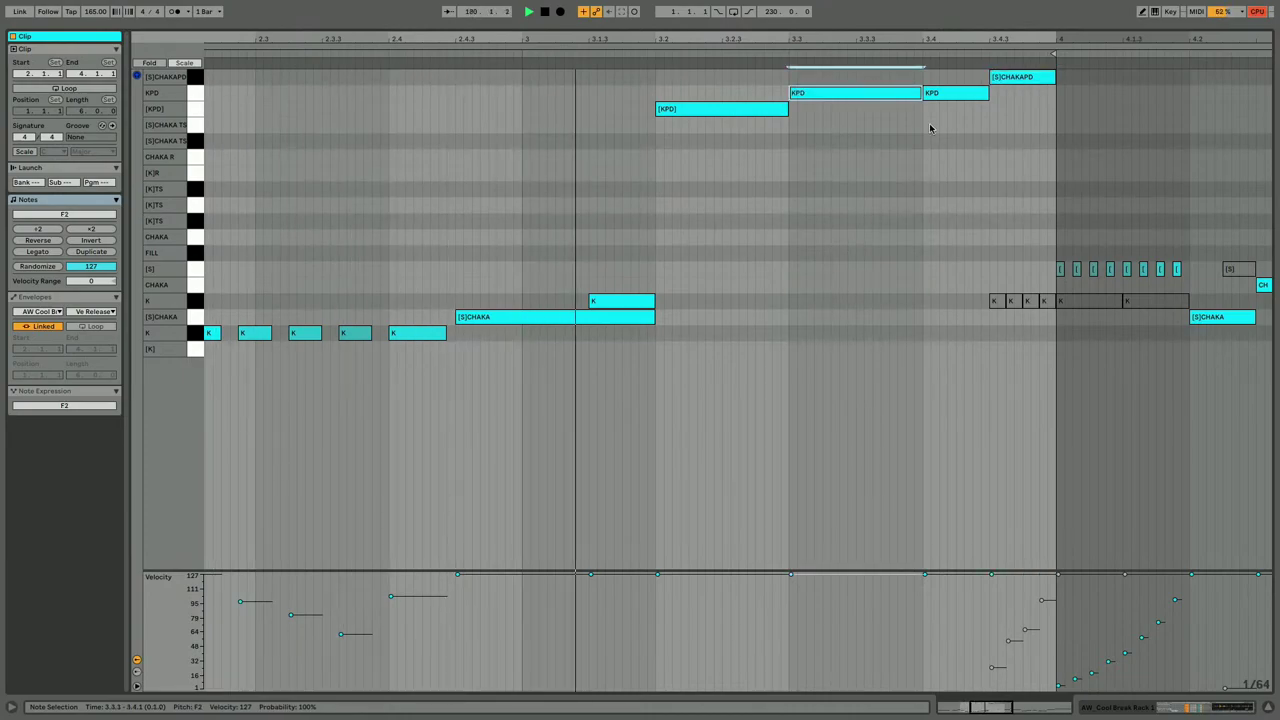
key("Up")
Deactivate the two notes between 3.4.1 and 4.1.1 and lengthen the [S]CHAKAPD note at 3.3.1 to end at 4.1.1.
left_click(943, 160)
left_click_drag(943, 160, 1034, 77)
key("0")
left_click_drag(924, 76, 1054, 76)
key("shift+Tab")
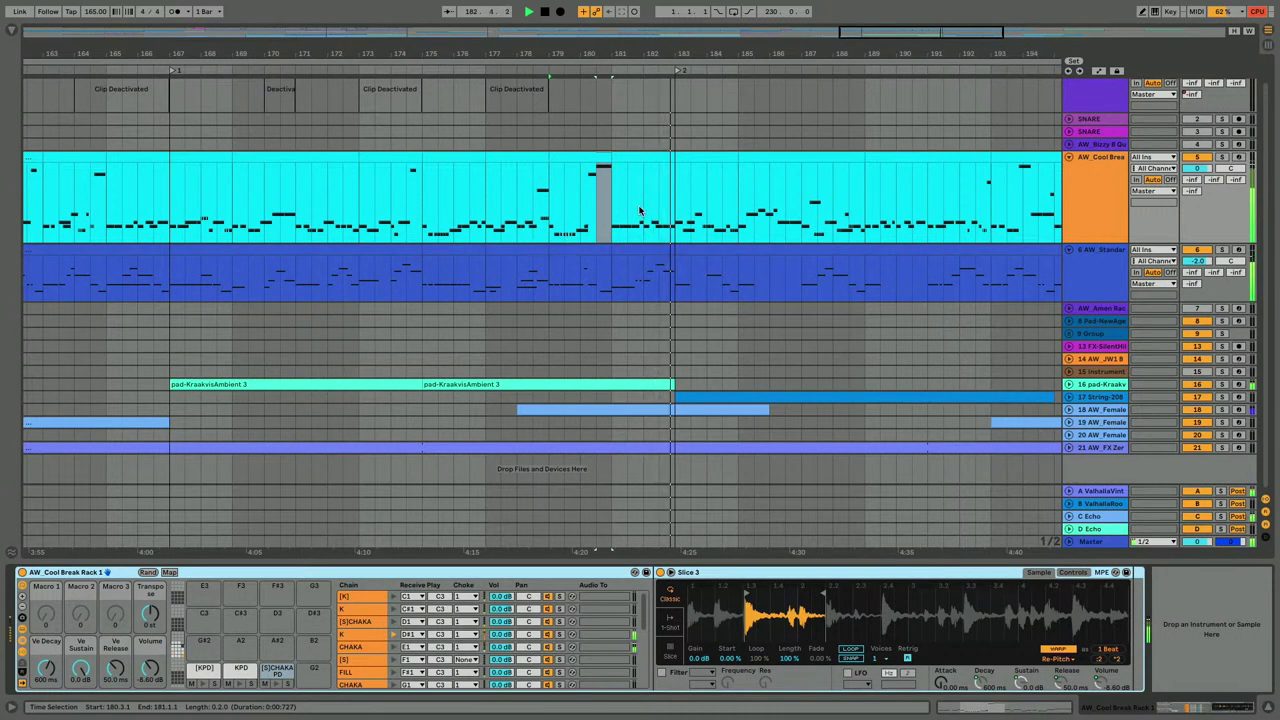
Open the 808 clip for bars 183 to 189, lengthen its first C3 note to 3.1.1 and deactivate the G3 note at 3.1.1.
scroll(629, 268, "down", 5)
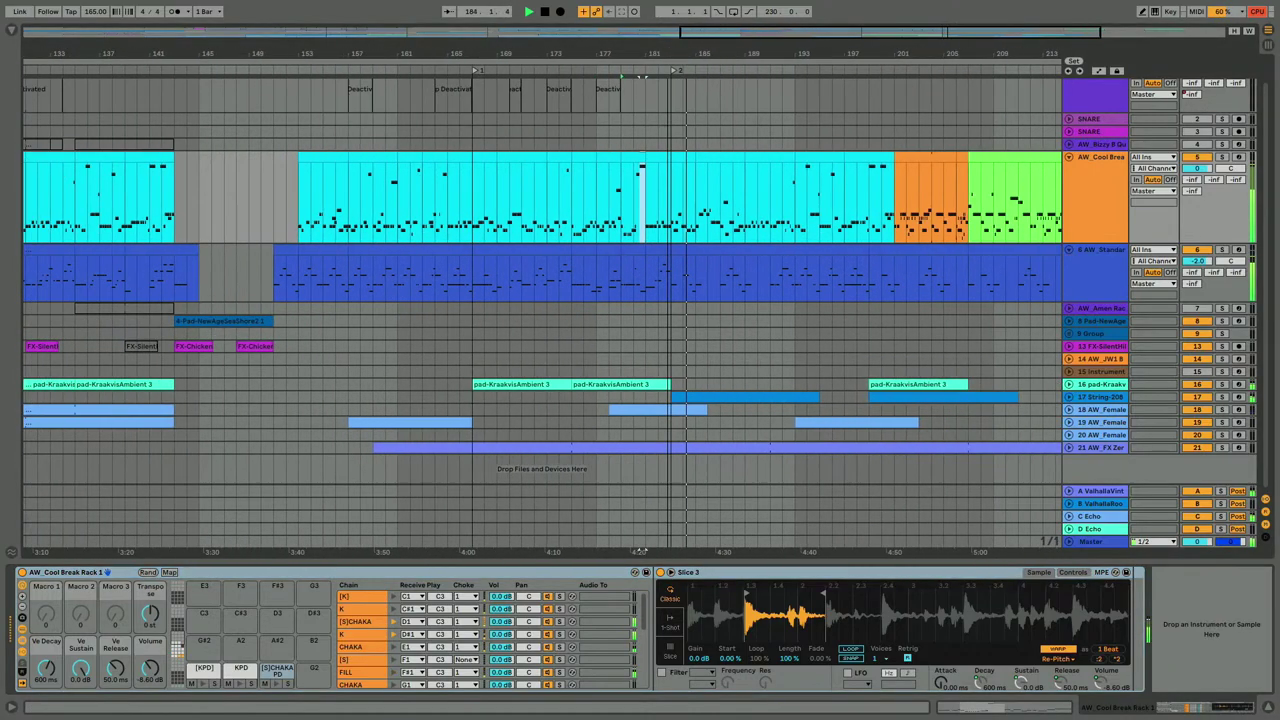
scroll(630, 265, "right", 2)
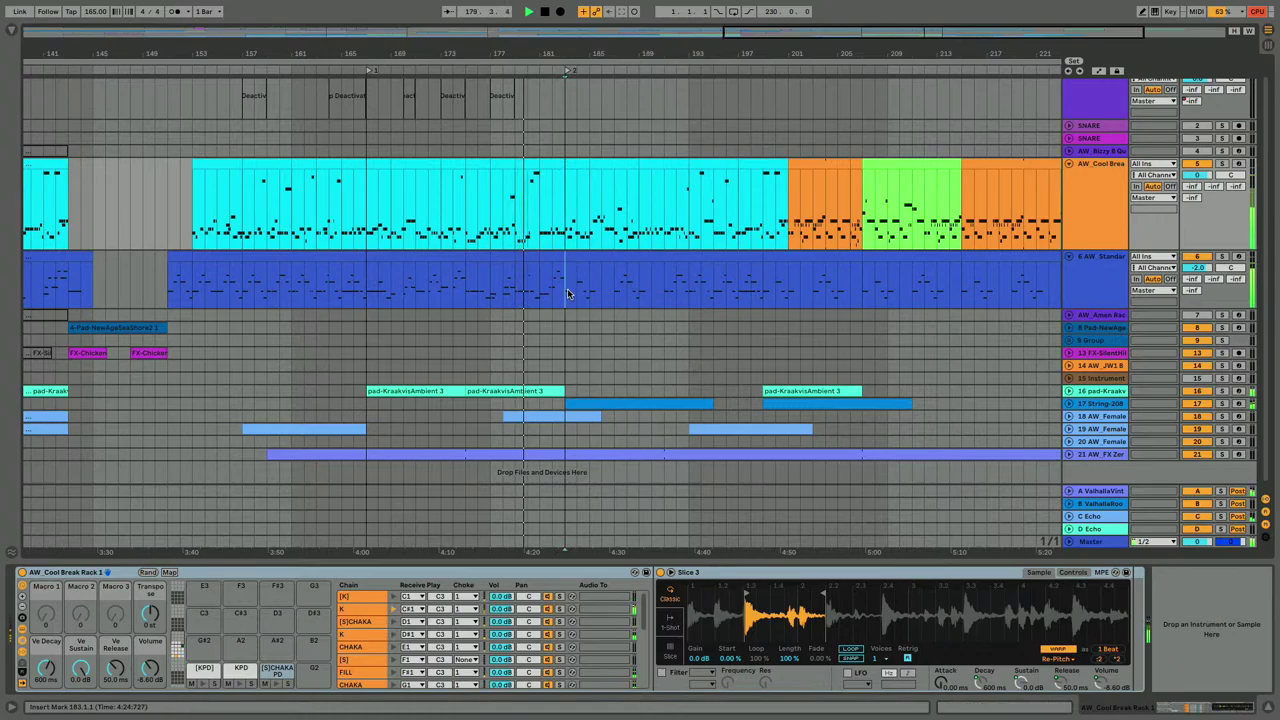
left_click_drag(566, 286, 636, 291)
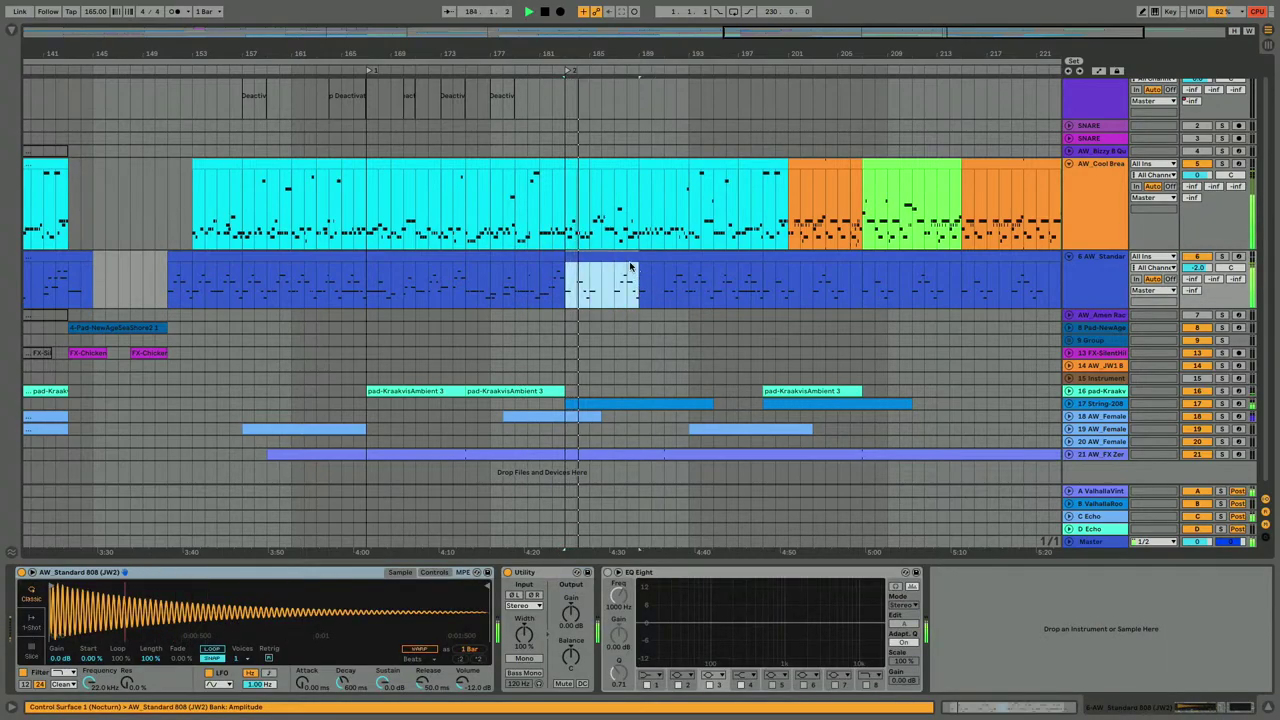
double_click(630, 257)
key("space")
key("space")
left_click_drag(283, 357, 374, 357)
left_click(390, 244)
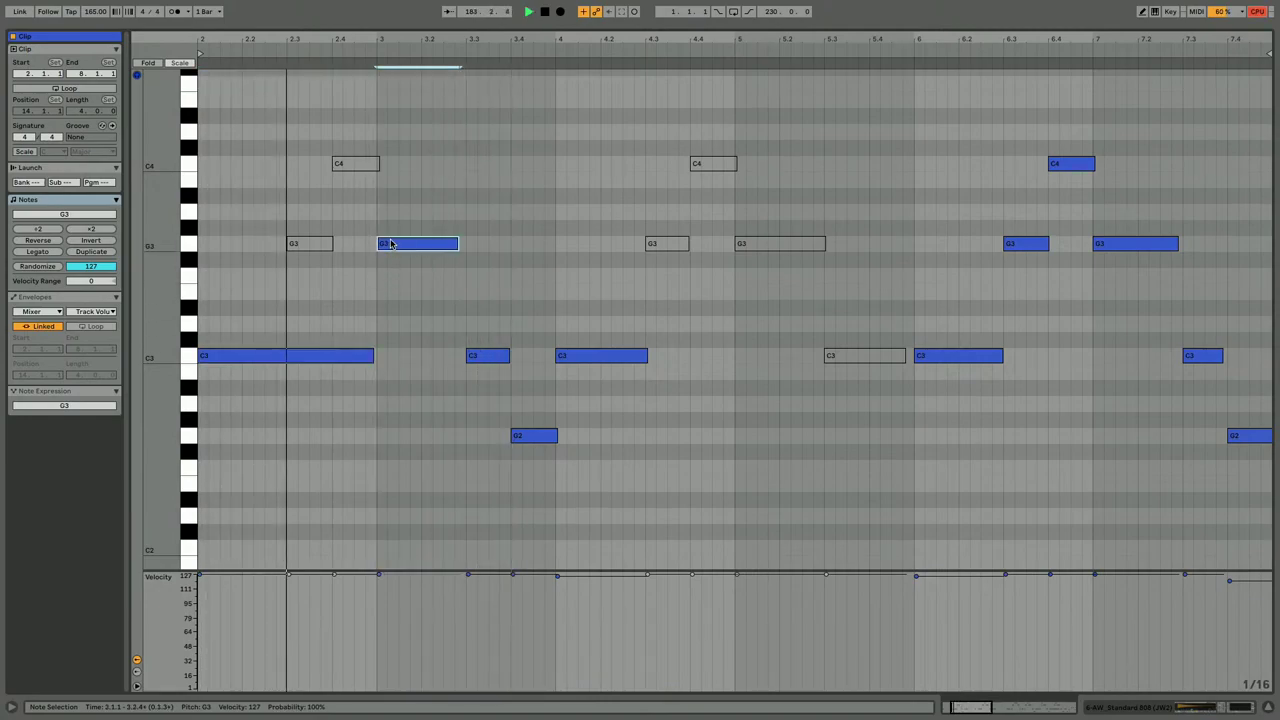
key("0")
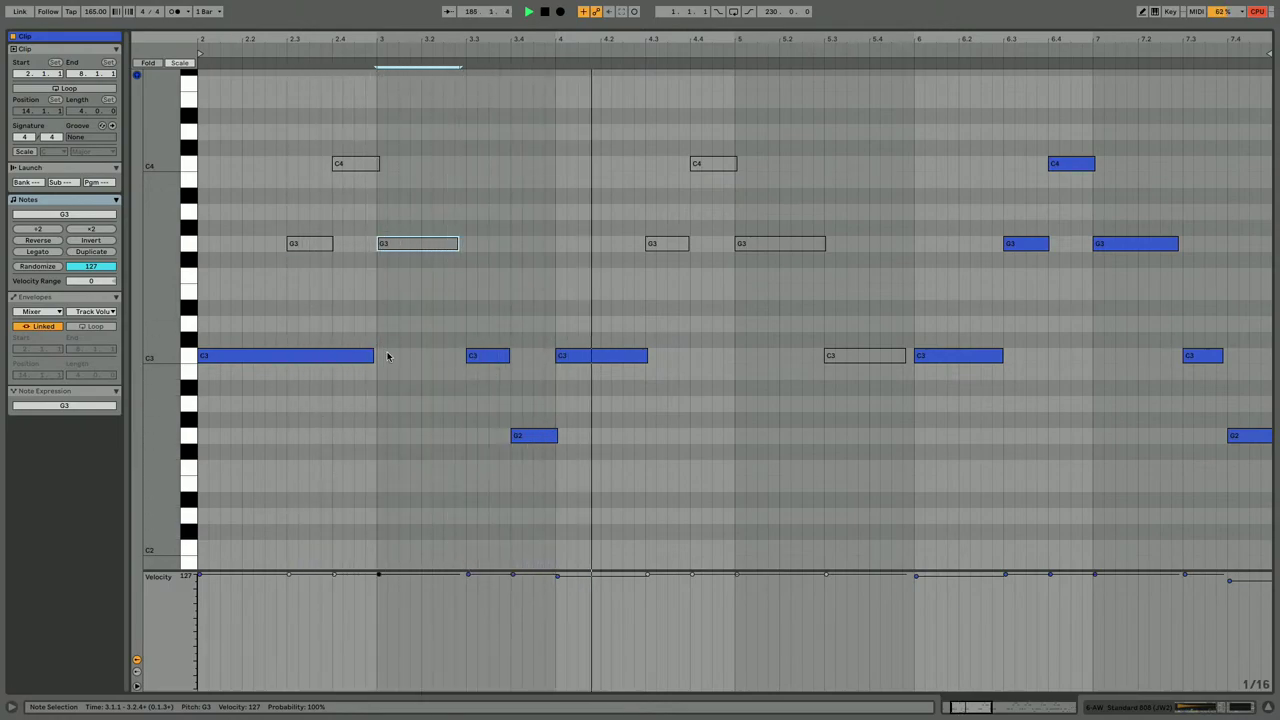
scroll(905, 397, "right", 4)
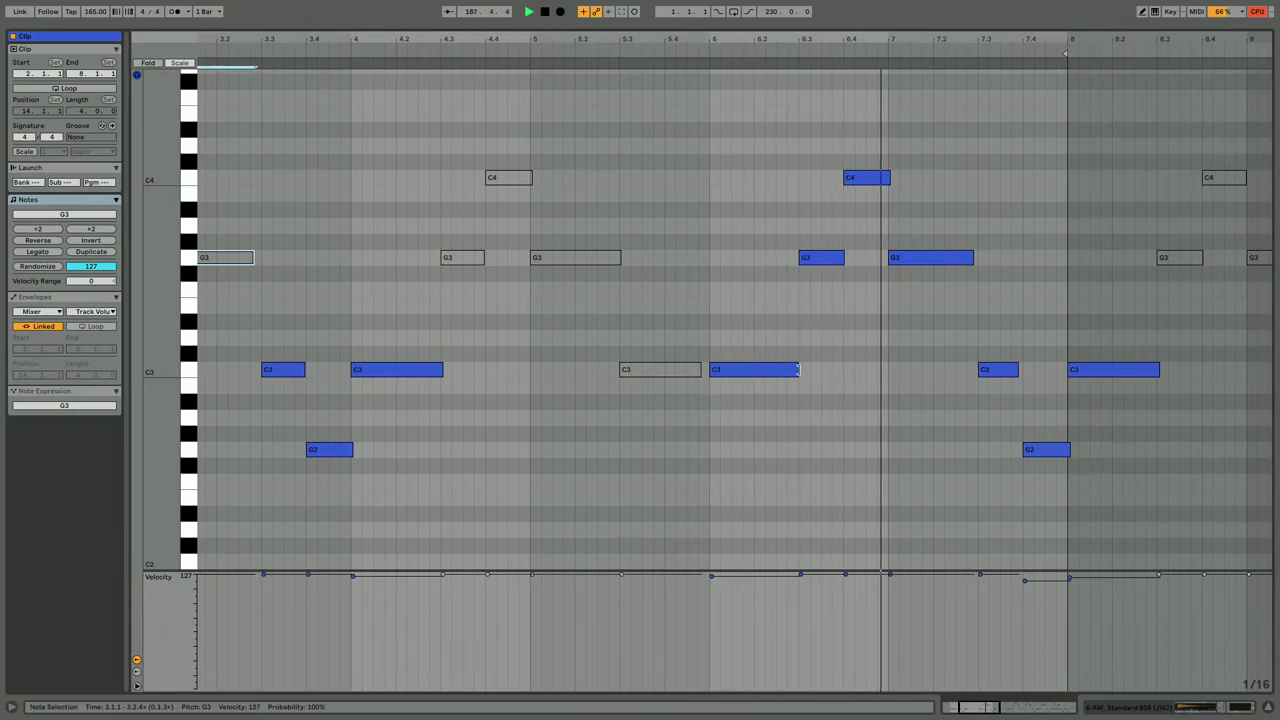
key("shift+Tab")
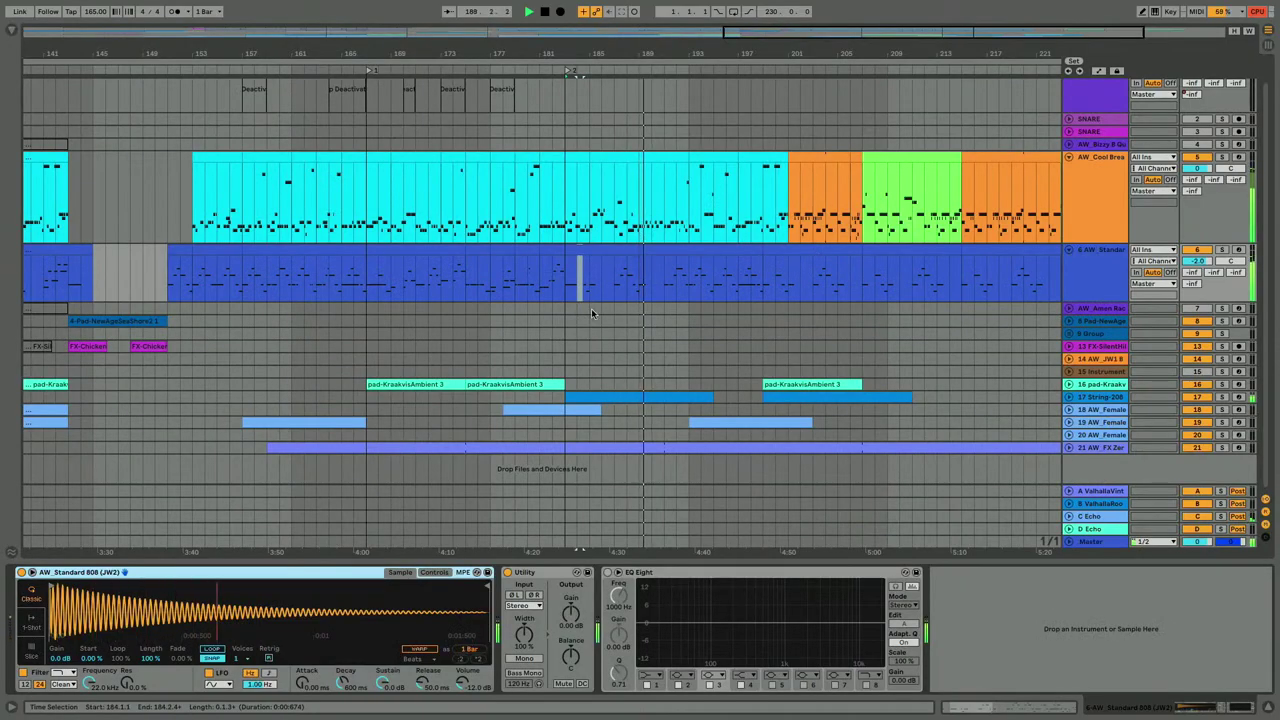
left_click(676, 253)
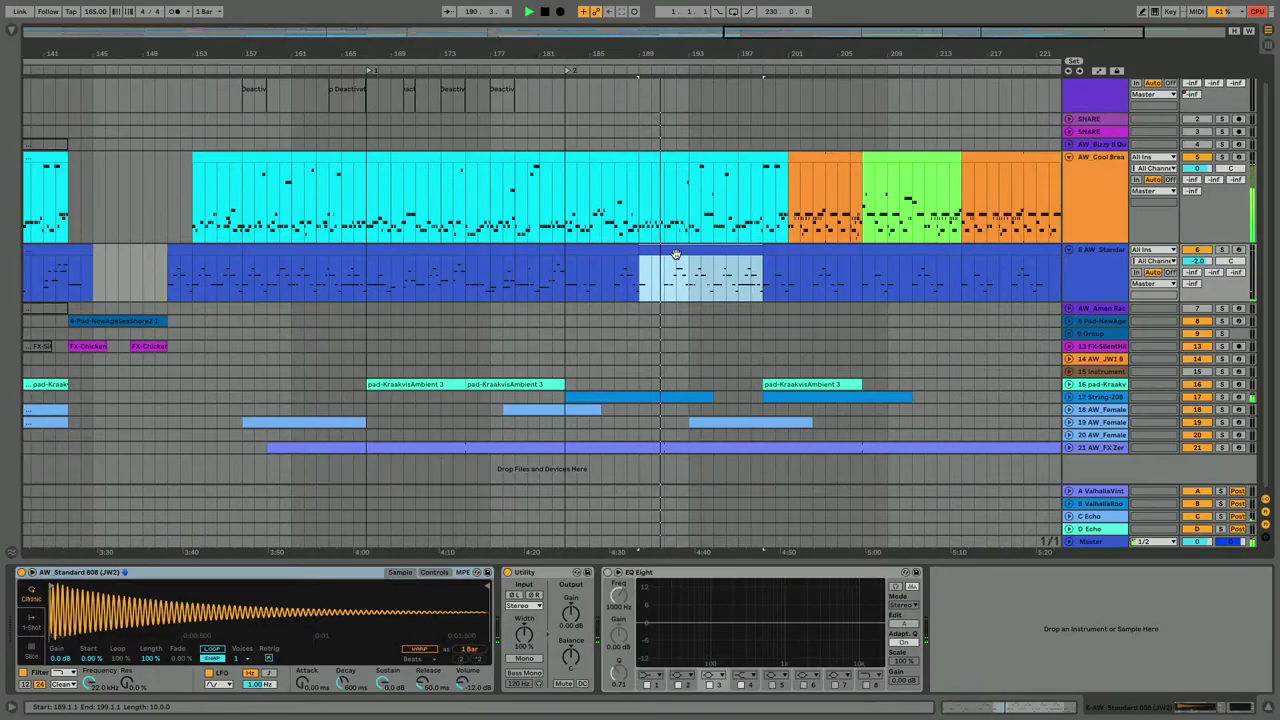
key("shift+Tab")
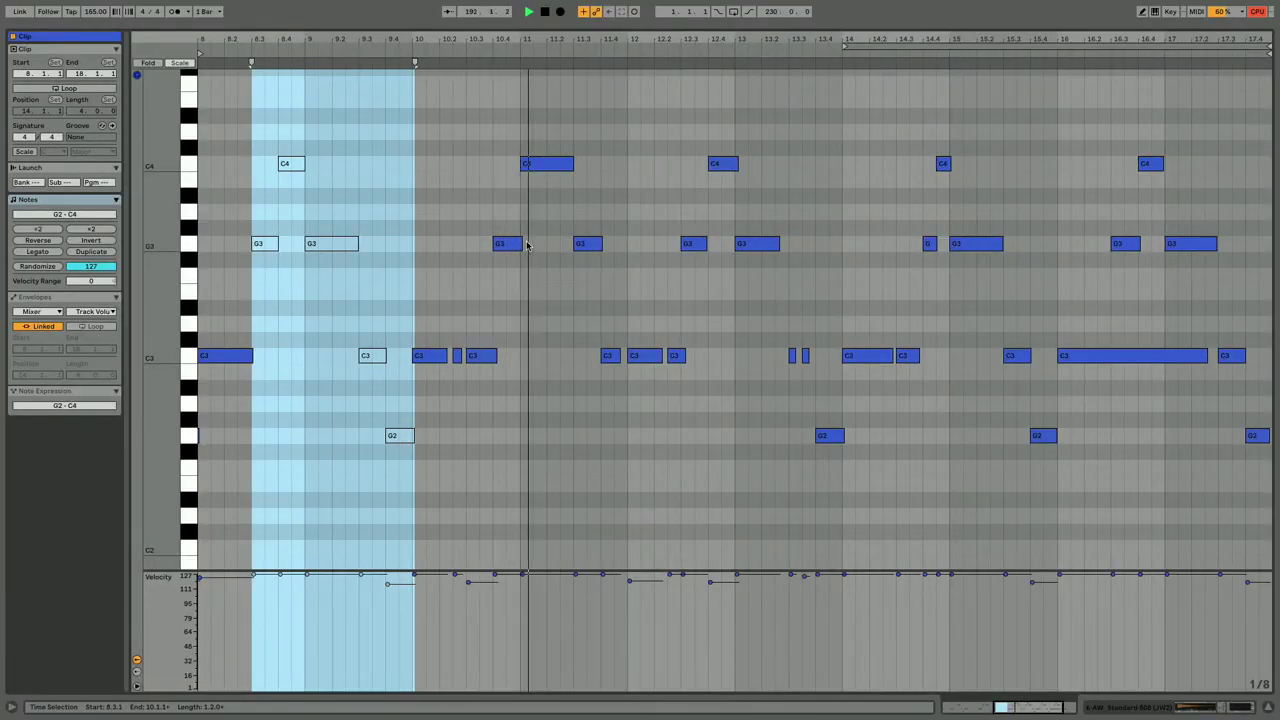
key("shift+Tab")
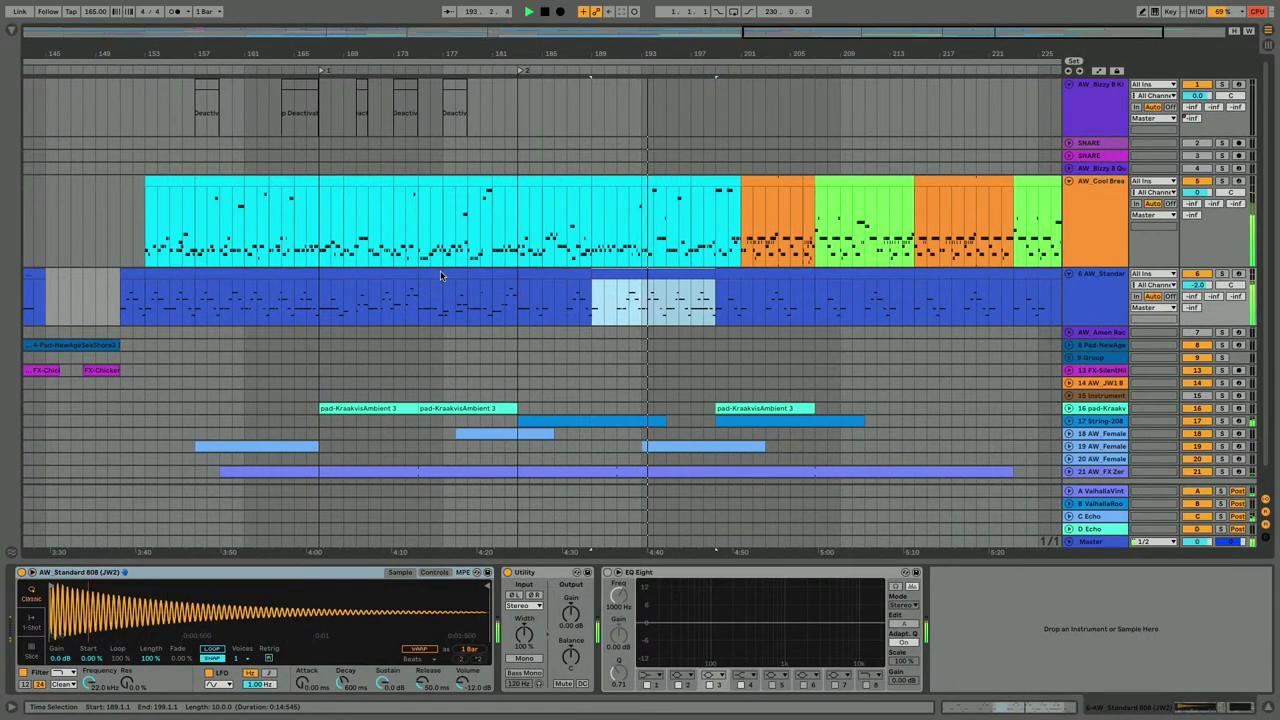
Copy bars 179 to 183 of the Cool Break and 808 tracks and paste them at bar 197.
left_click_drag(462, 233, 512, 296)
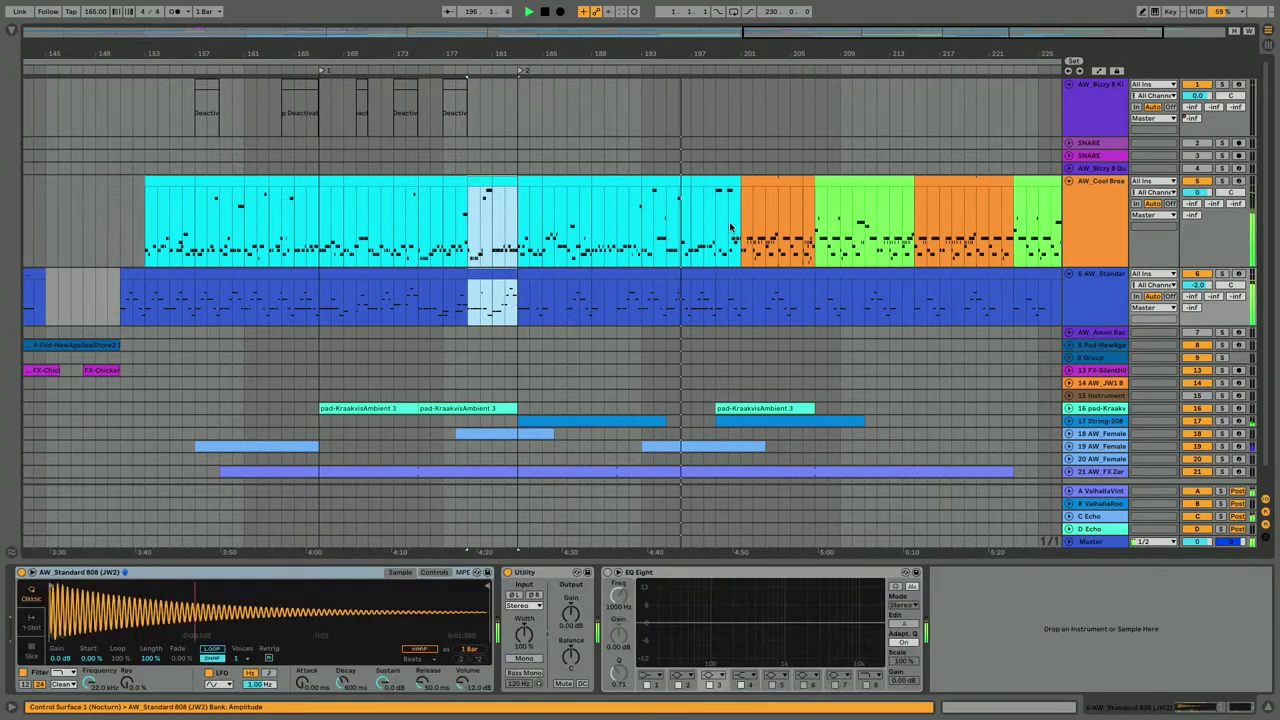
left_click(691, 240)
key("ctrl+v")
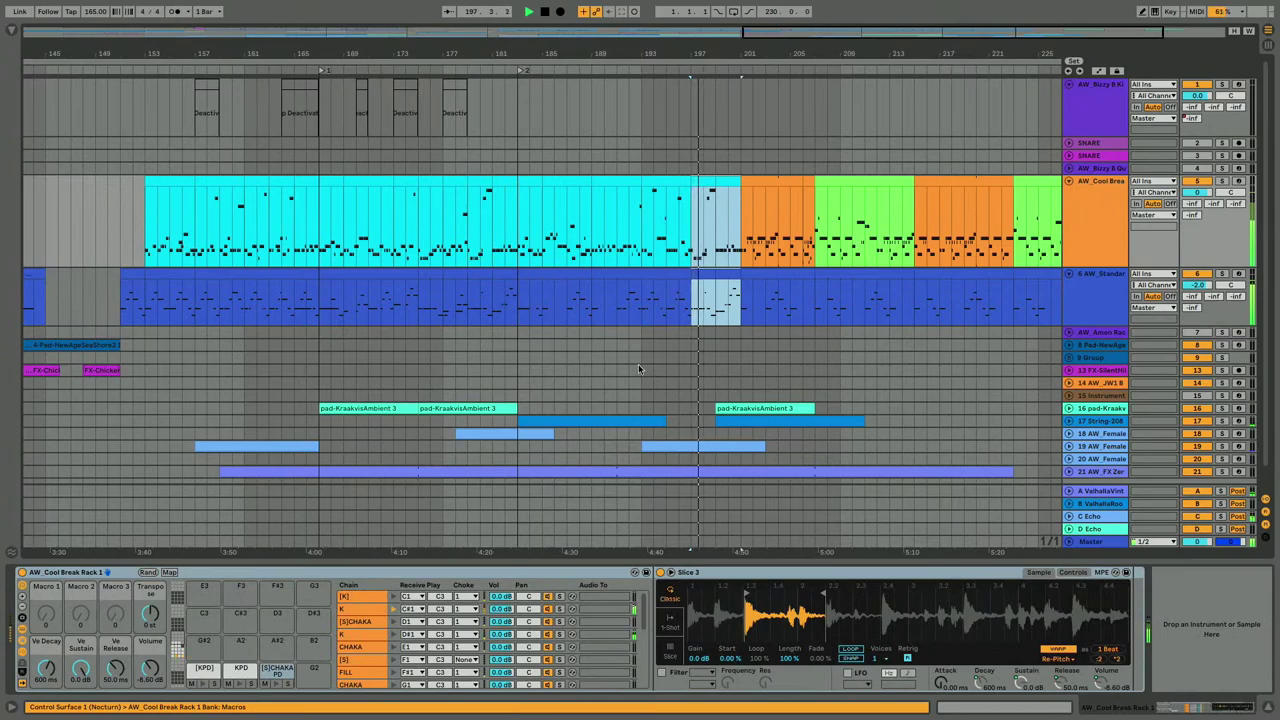
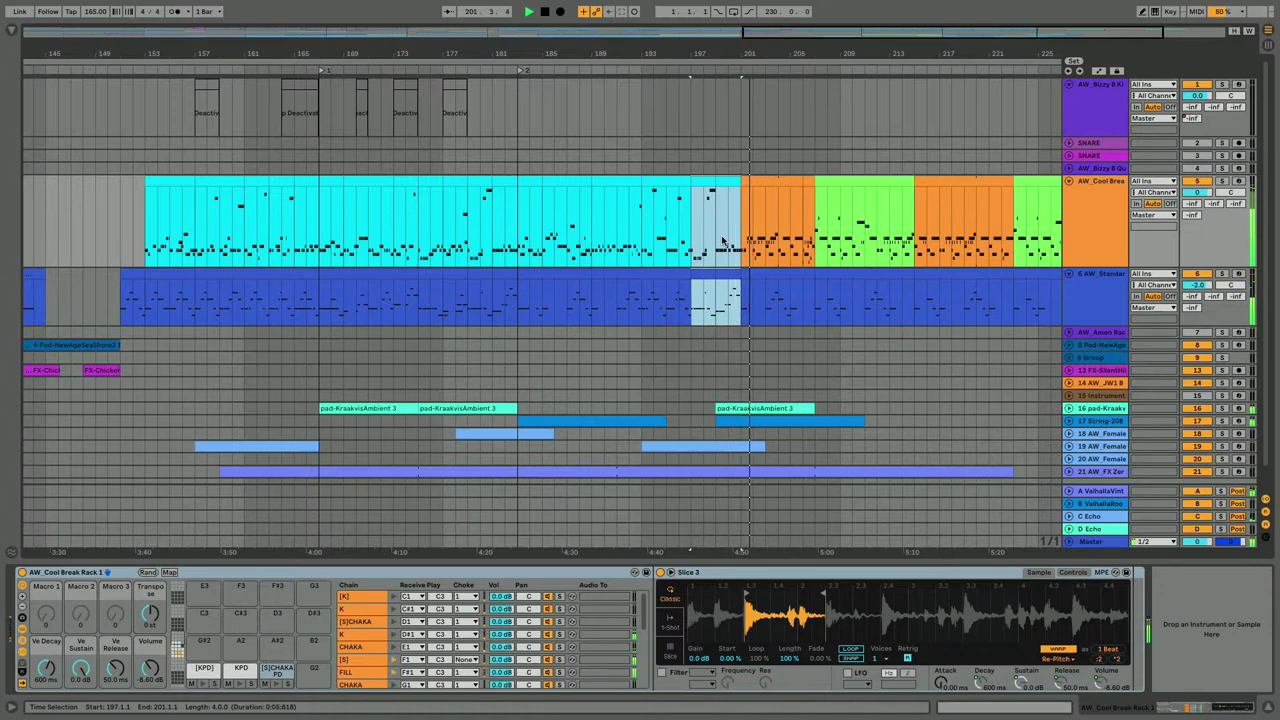
Copy bars 183 to 187 of the Cool Break track and paste them at bar 201.
left_click(556, 178)
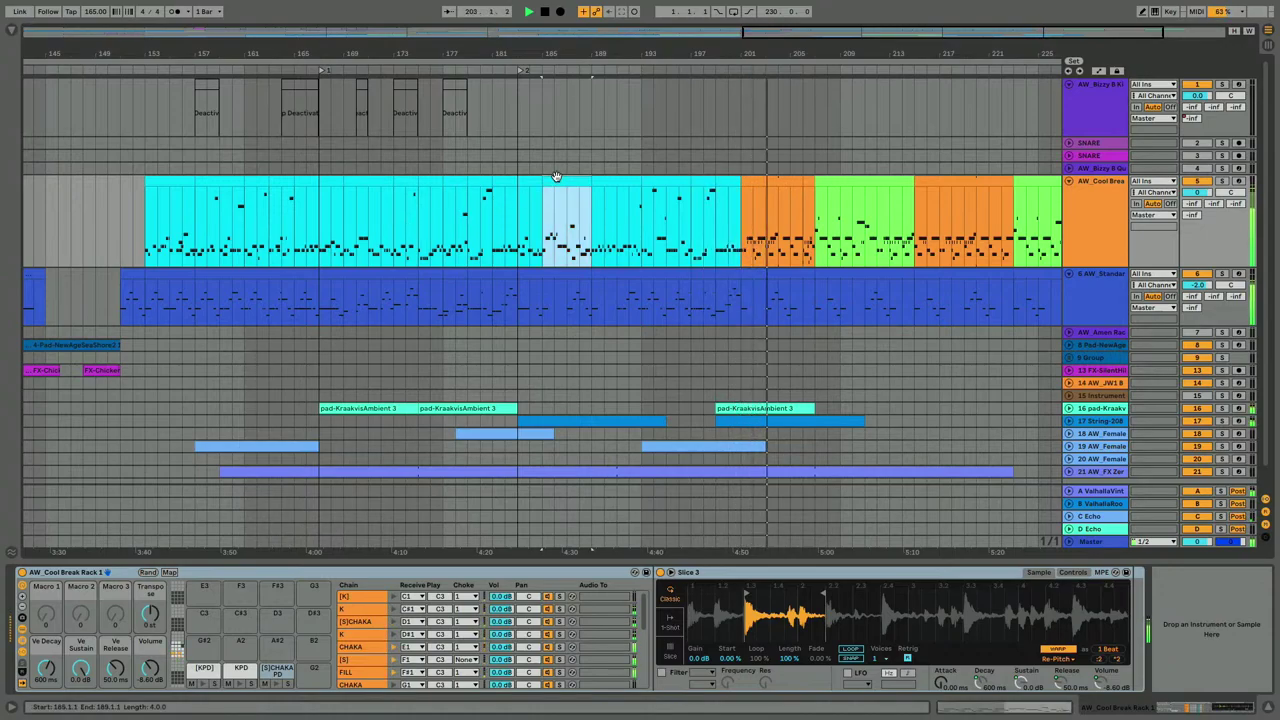
left_click_drag(516, 218, 567, 223)
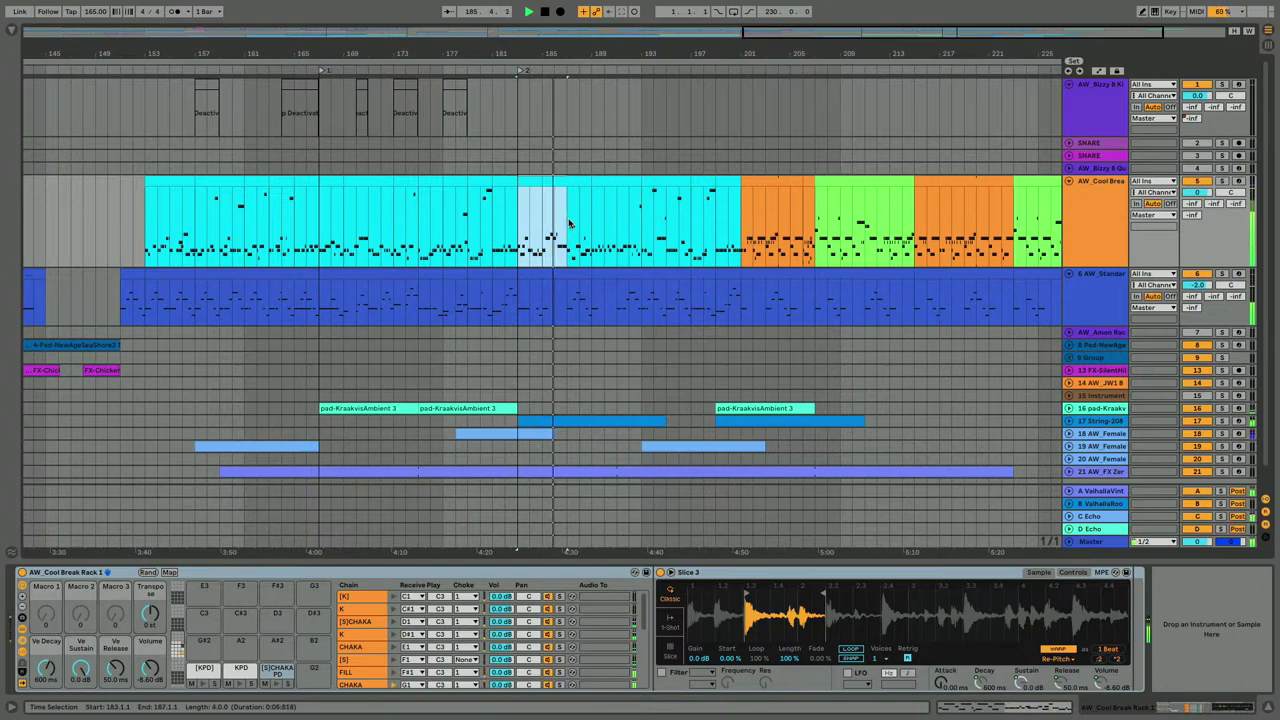
left_click(739, 236)
key("ctrl+v")
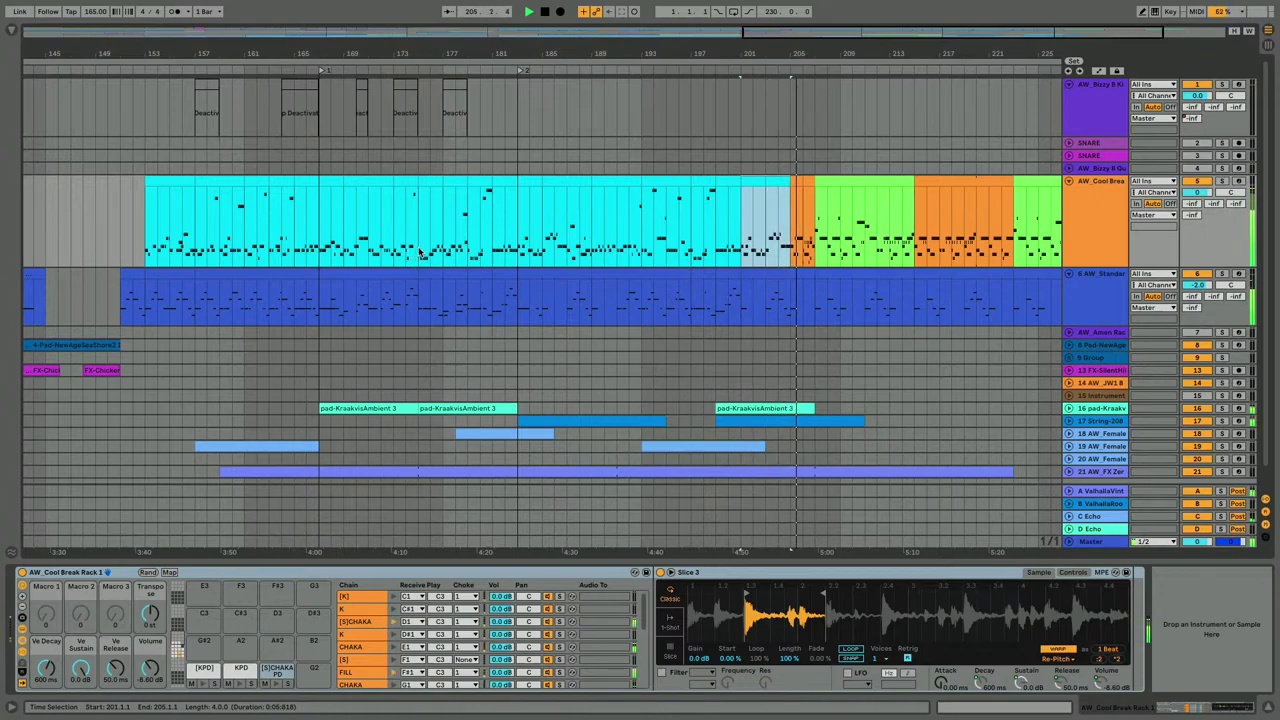
Copy bars 175 to 179 of the Cool Break and 808 tracks and paste them at bar 207.
left_click_drag(421, 253, 464, 299)
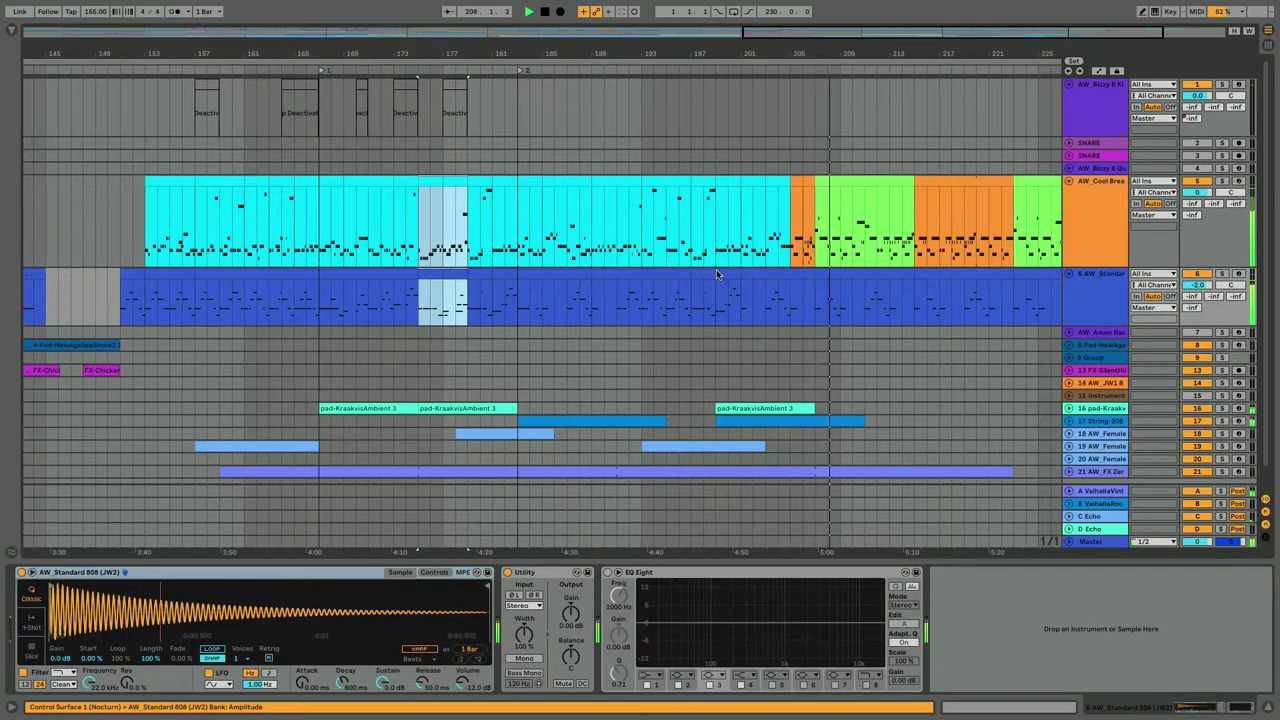
key("space")
left_click(818, 246)
key("ctrl+v")
left_click_drag(795, 259, 671, 408)
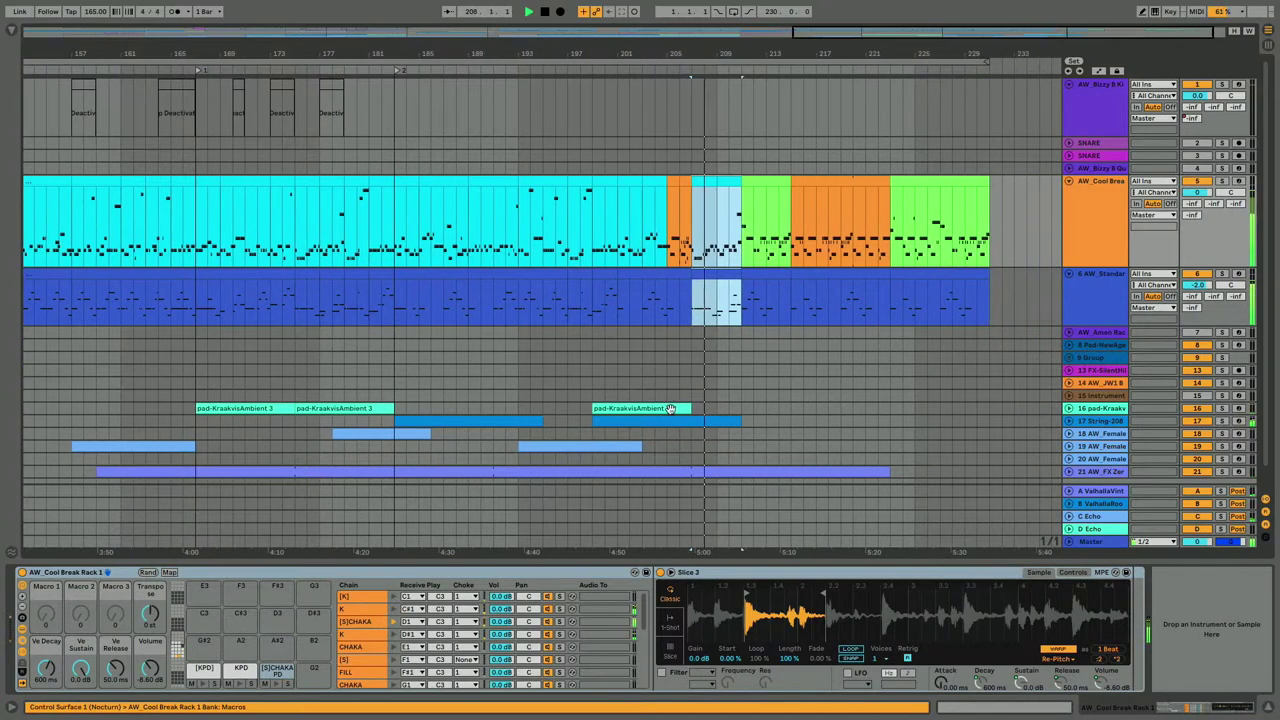
In the break clip at bar 207, move the five K notes from 2.2.3 to 2.4.3 up to the [S] slice and shorten them.
double_click(703, 186)
left_click_drag(425, 293, 593, 390)
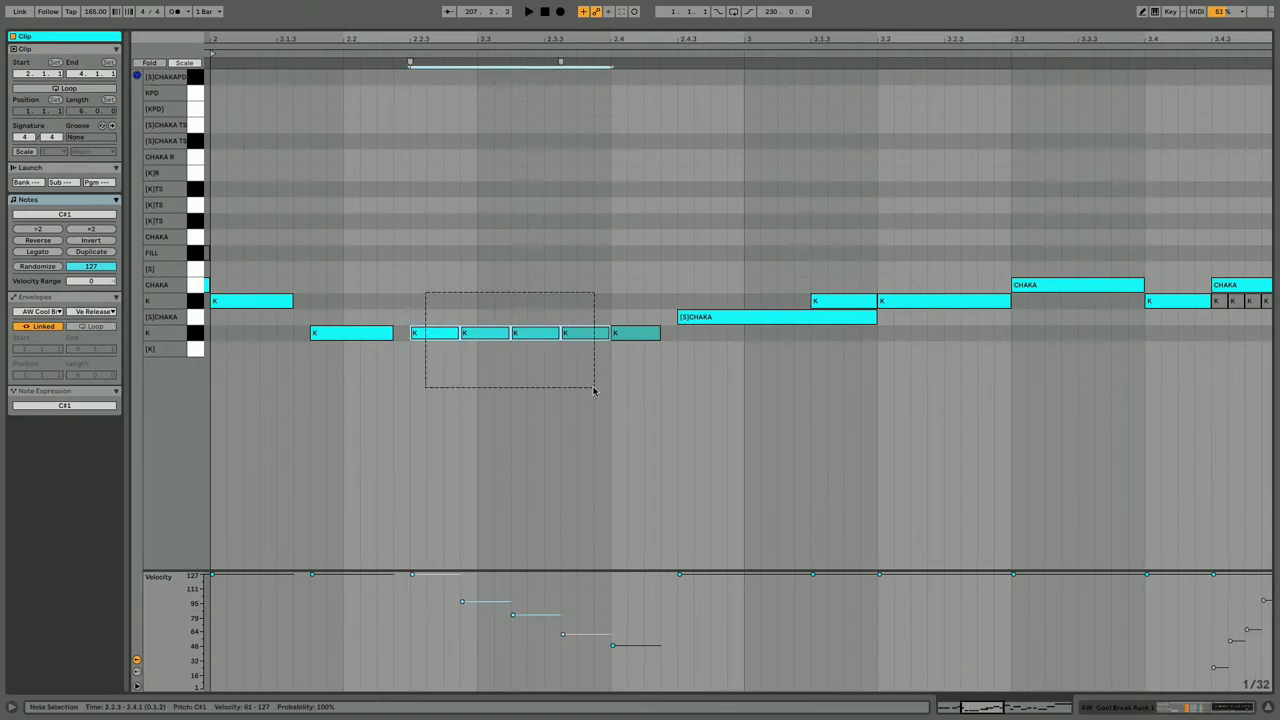
left_click_drag(628, 298, 437, 372)
key("Up")
key("Up")
key("Up")
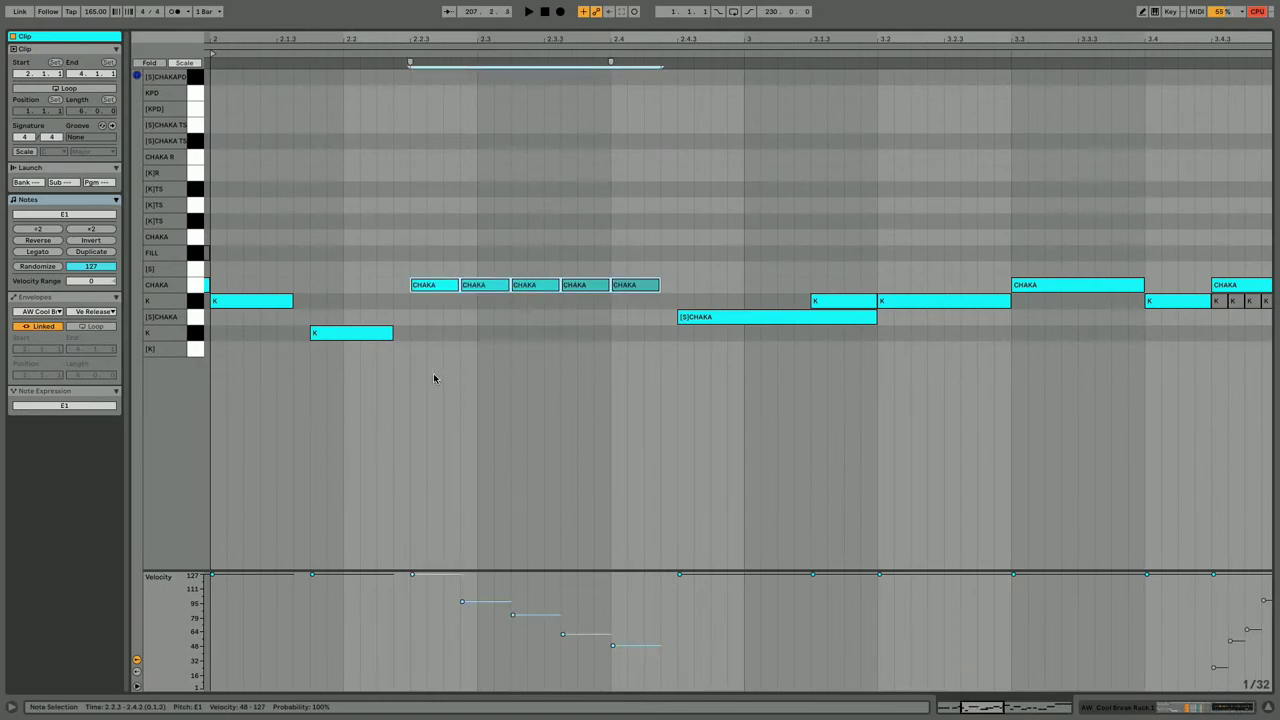
key("space")
key("Up")
key("shift+Left")
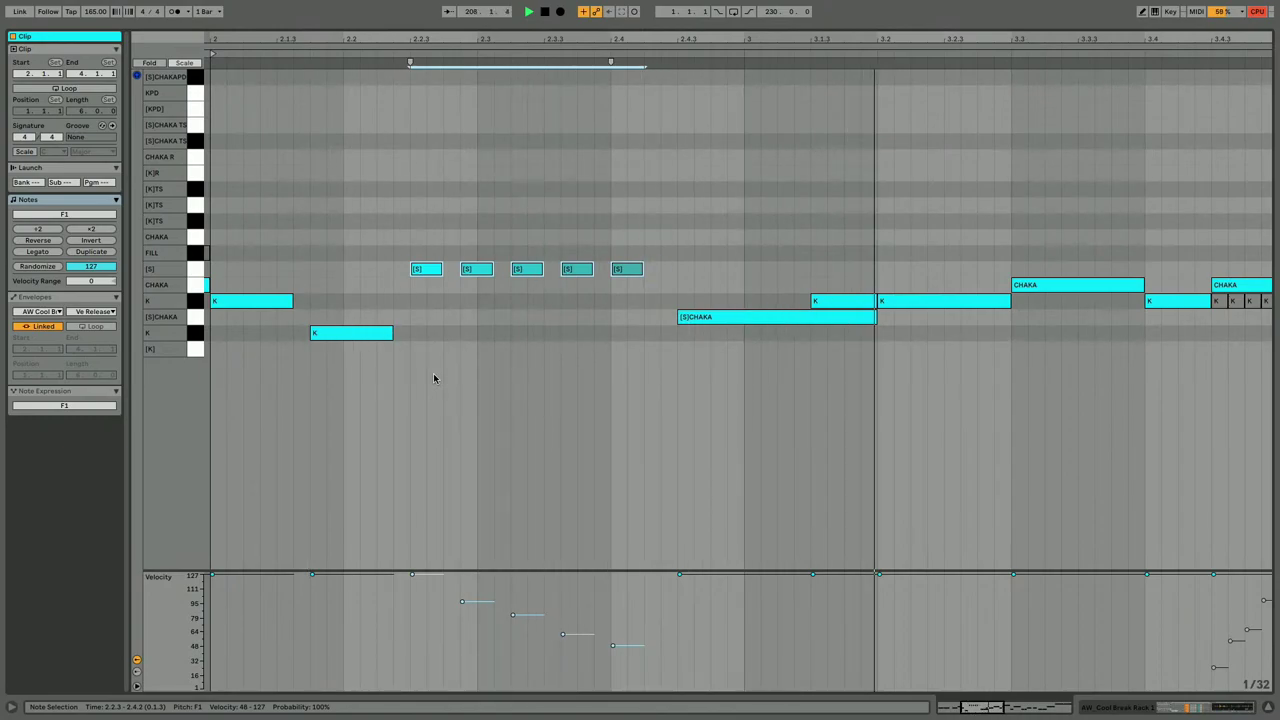
key("space")
key("space")
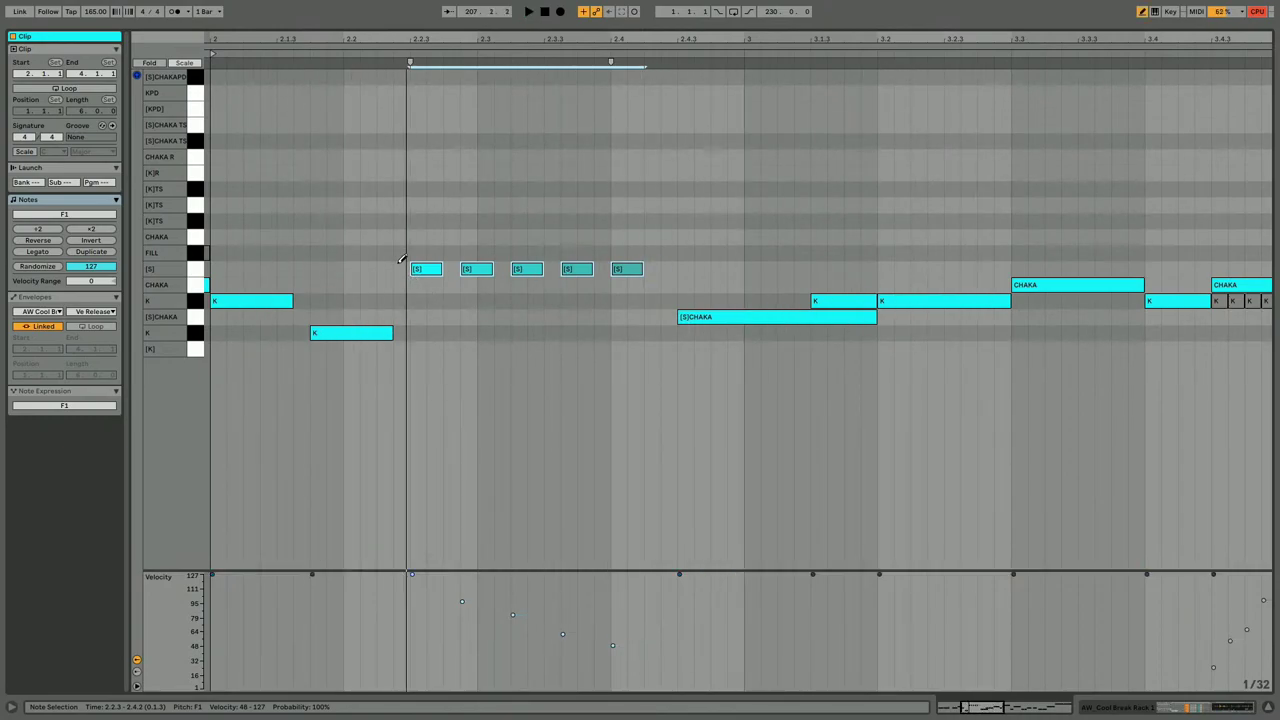
Add four very short [S] notes between 2.2.1 and 2.2.3 with velocities rising from 14 to 105.
left_click_drag(402, 262, 365, 264)
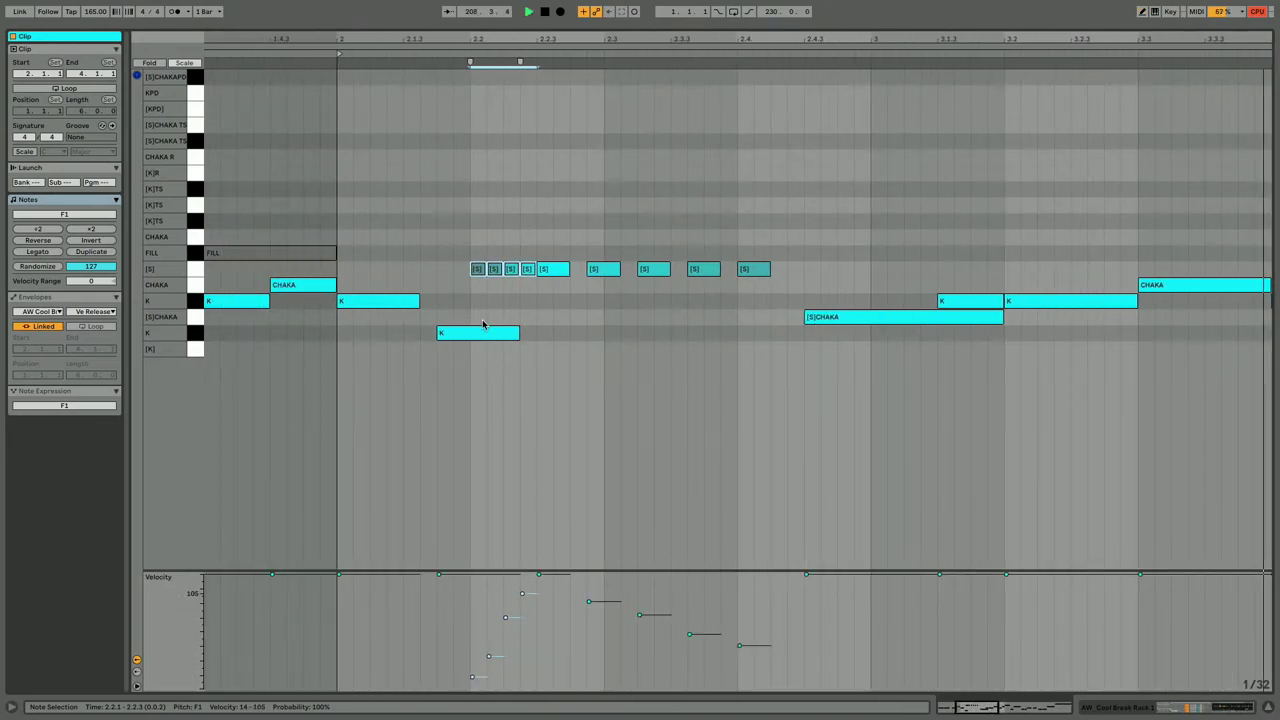
left_click_drag(532, 240, 467, 271)
key("shift+Left")
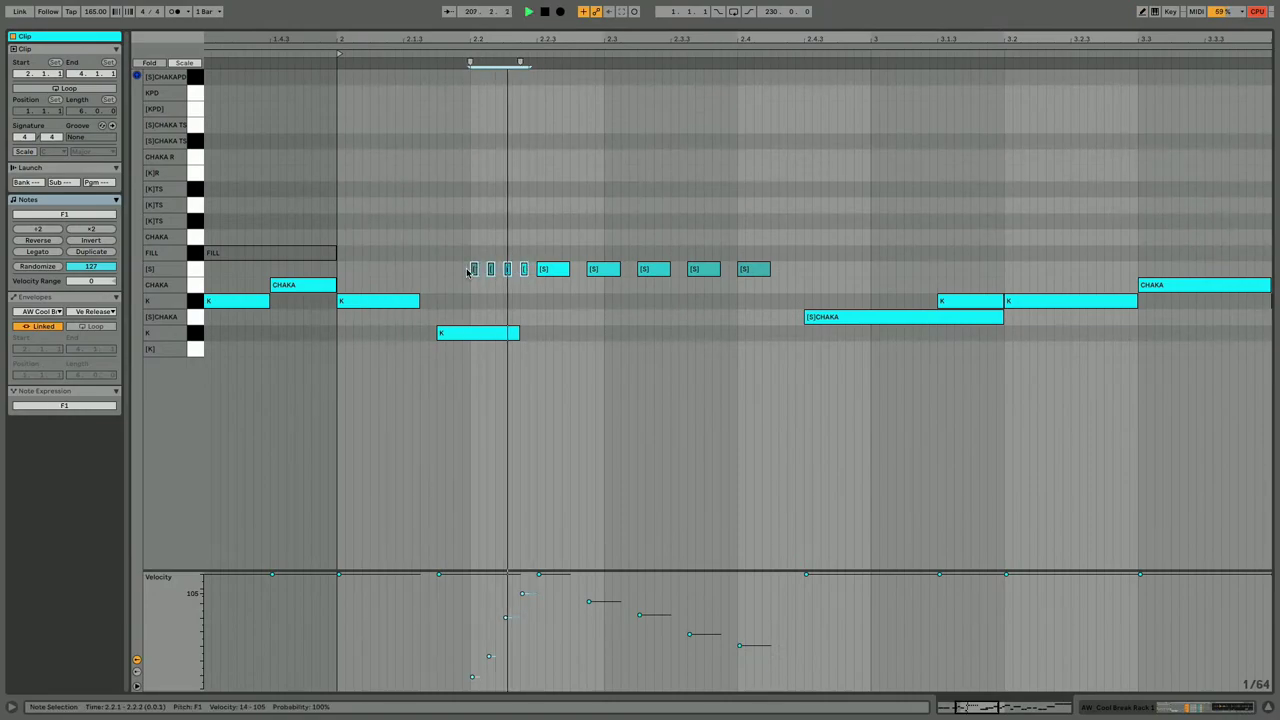
Deactivate the K note at 2.1.4 and move the K note at 2.1.1 up to the [KPD] slice.
left_click(489, 334)
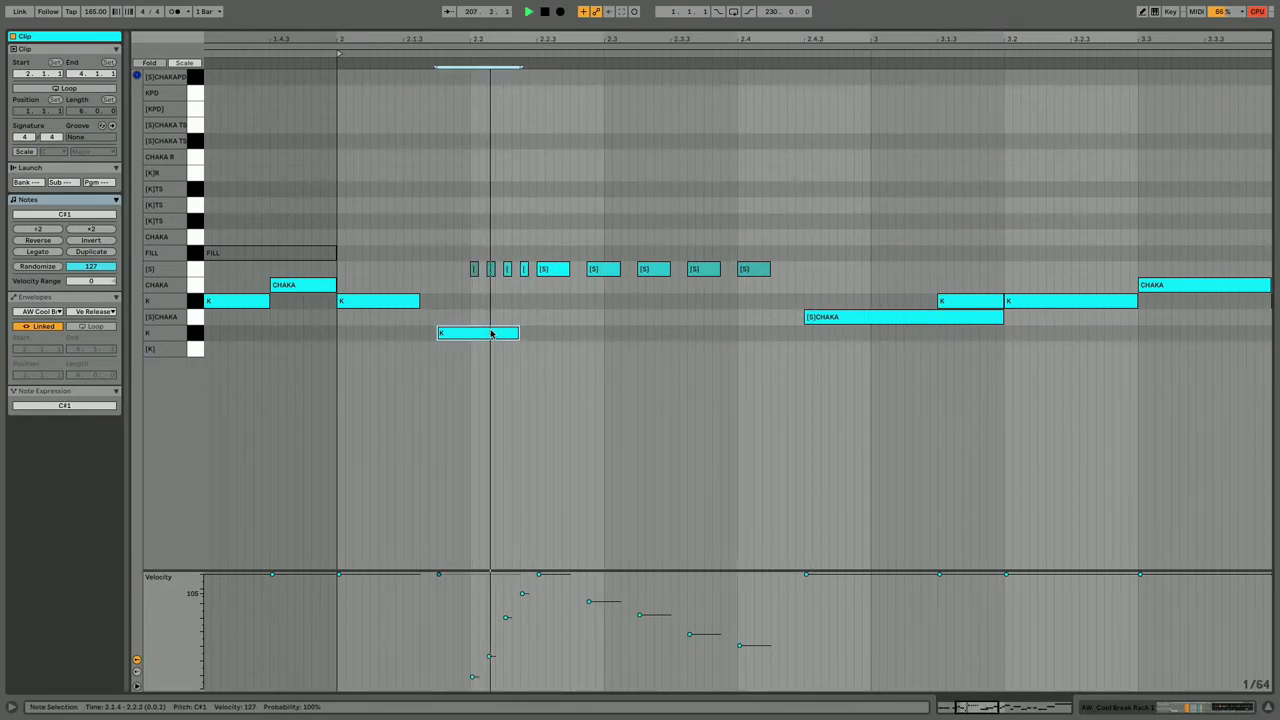
left_click(416, 303)
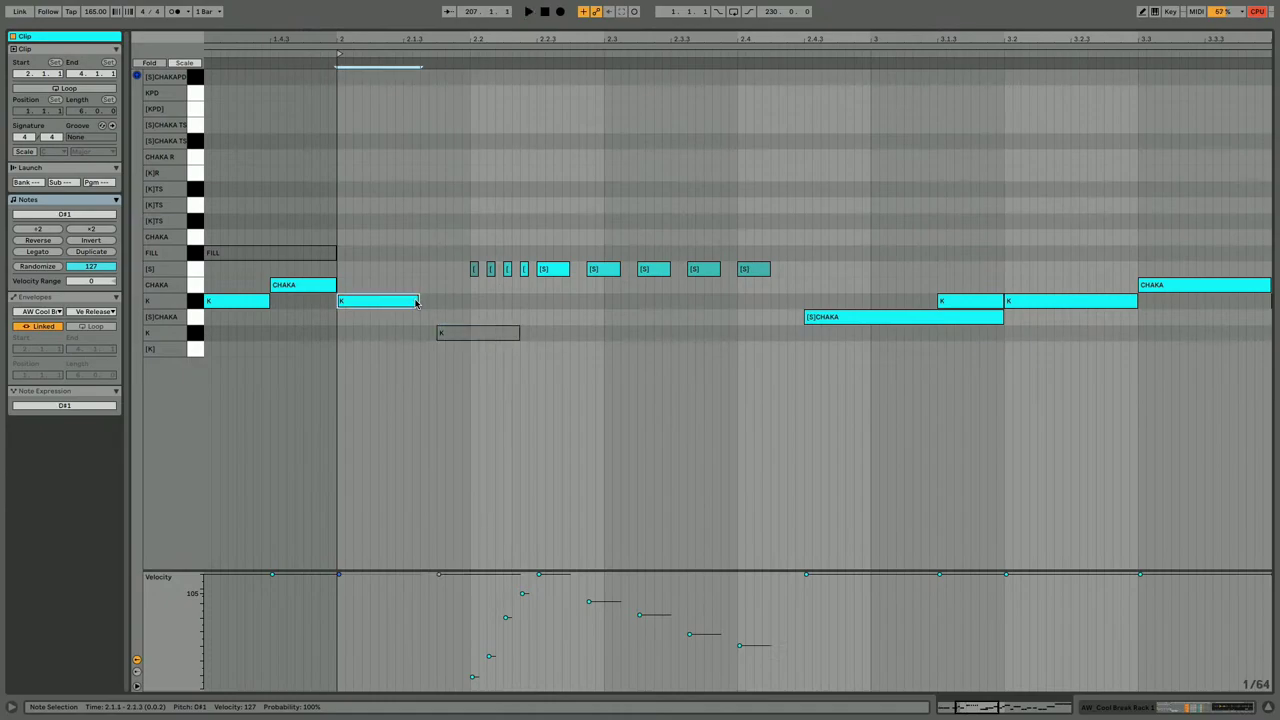
key("shift+Up")
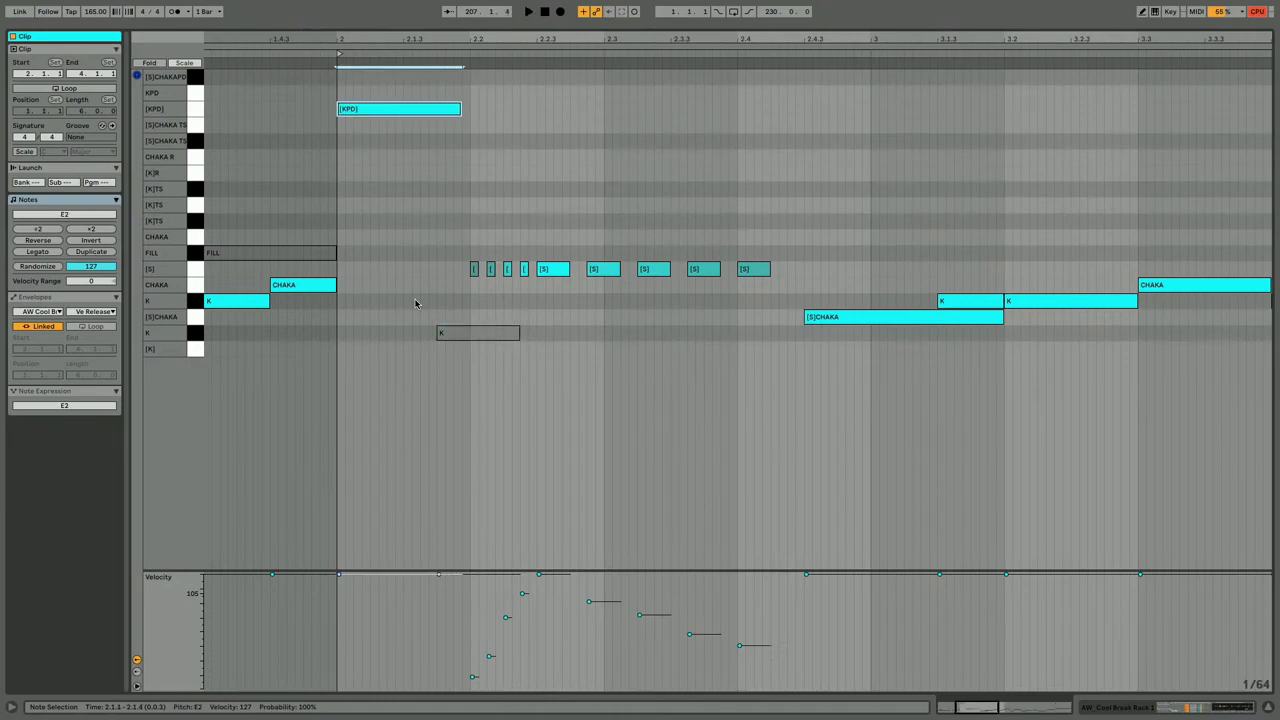
key("space")
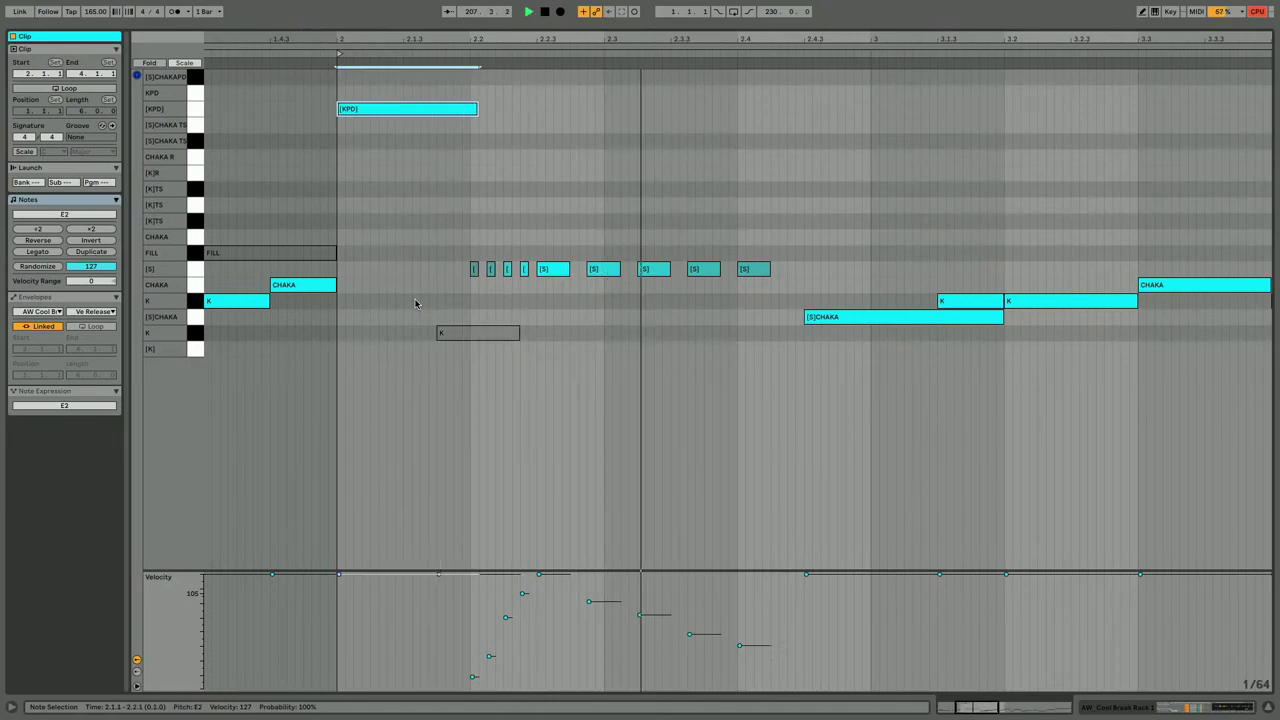
Lengthen the [KPD] note at 2.1.1 to end at 2.4.1 and try it on the KPD slice.
key("shift+Right")
key("shift+Right")
key("shift+Right")
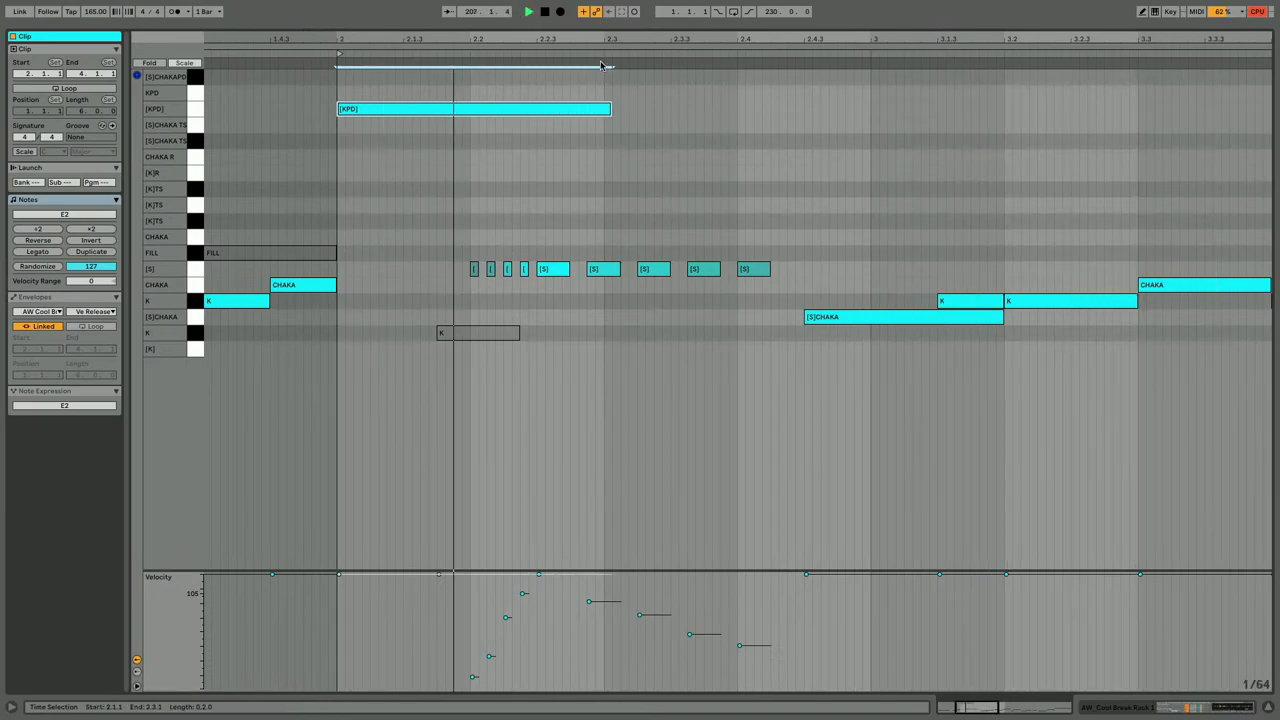
left_click_drag(608, 113, 734, 114)
key("Up")
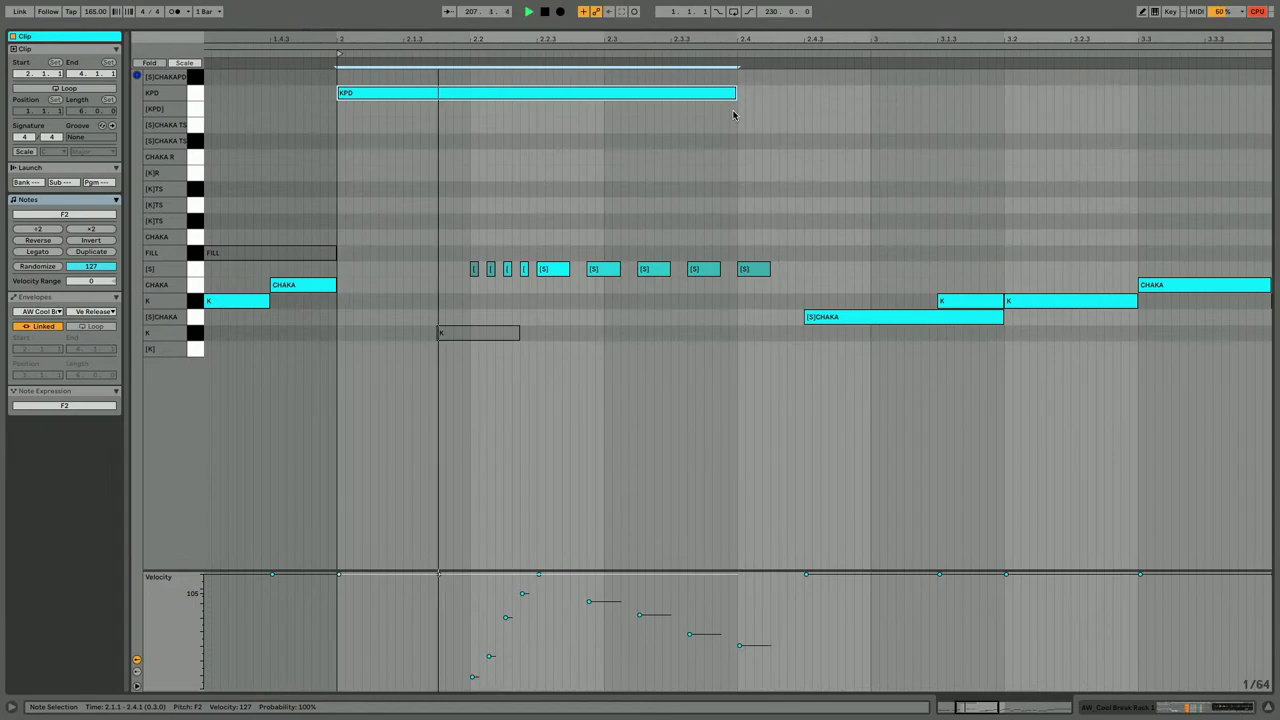
Return the note at 2.1.1 to the [KPD] slice, extend it to 3.1.1 and select the [KPD] pad in the drum rack.
key("Down")
key("shift+Right")
key("shift+Right")
key("shift+Right")
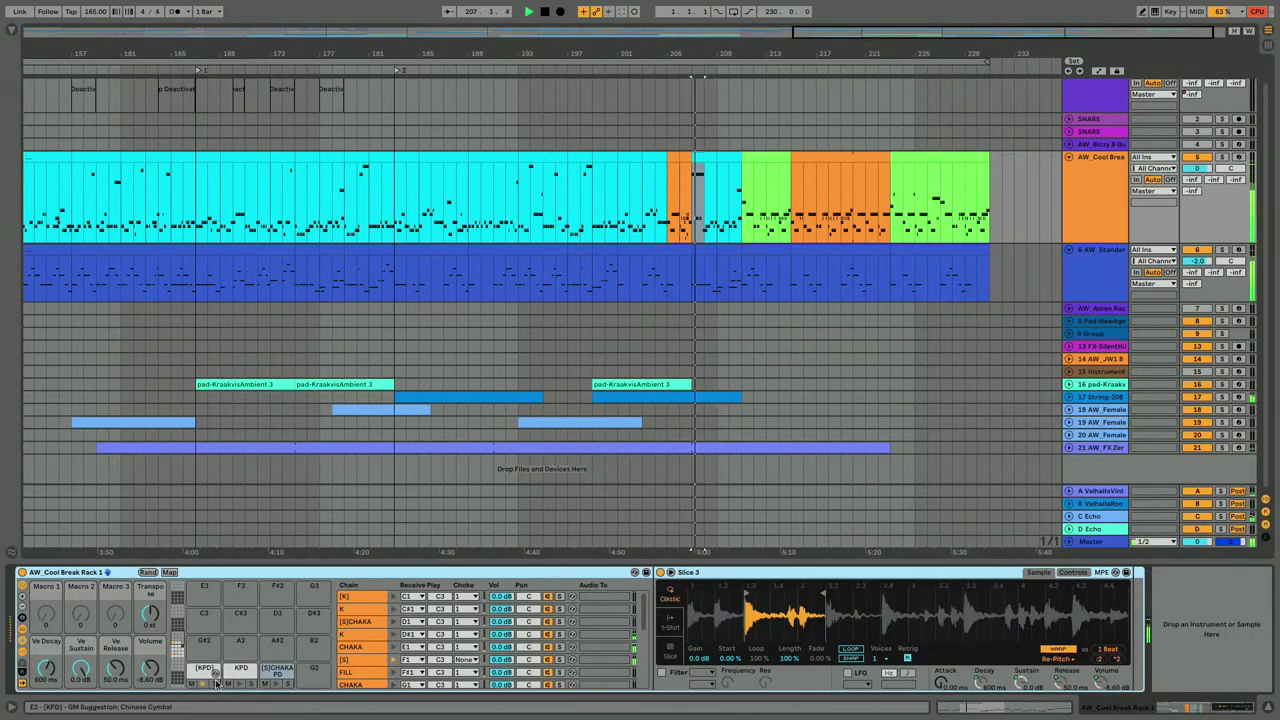
left_click(202, 672)
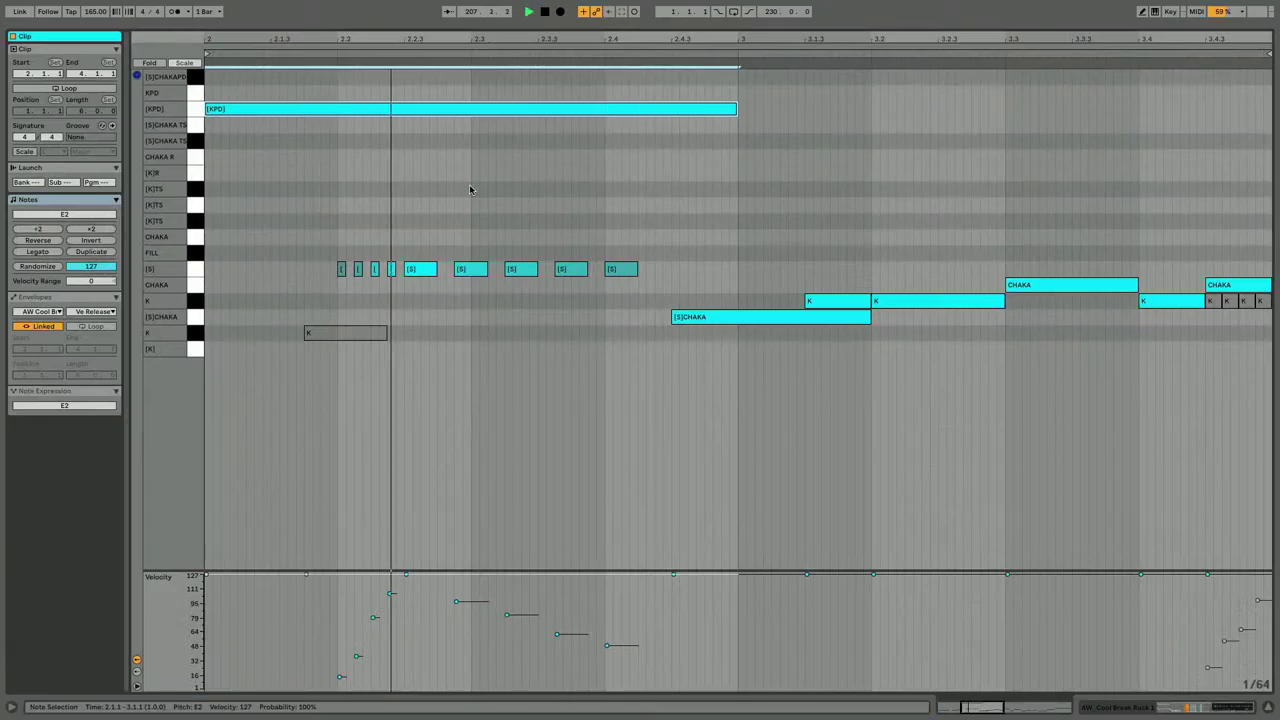
Try the long note at 2.1.1 on the [S]CHAKAPD slice during playback.
key("Down")
key("Up")
key("Up")
key("Up")
key("space")
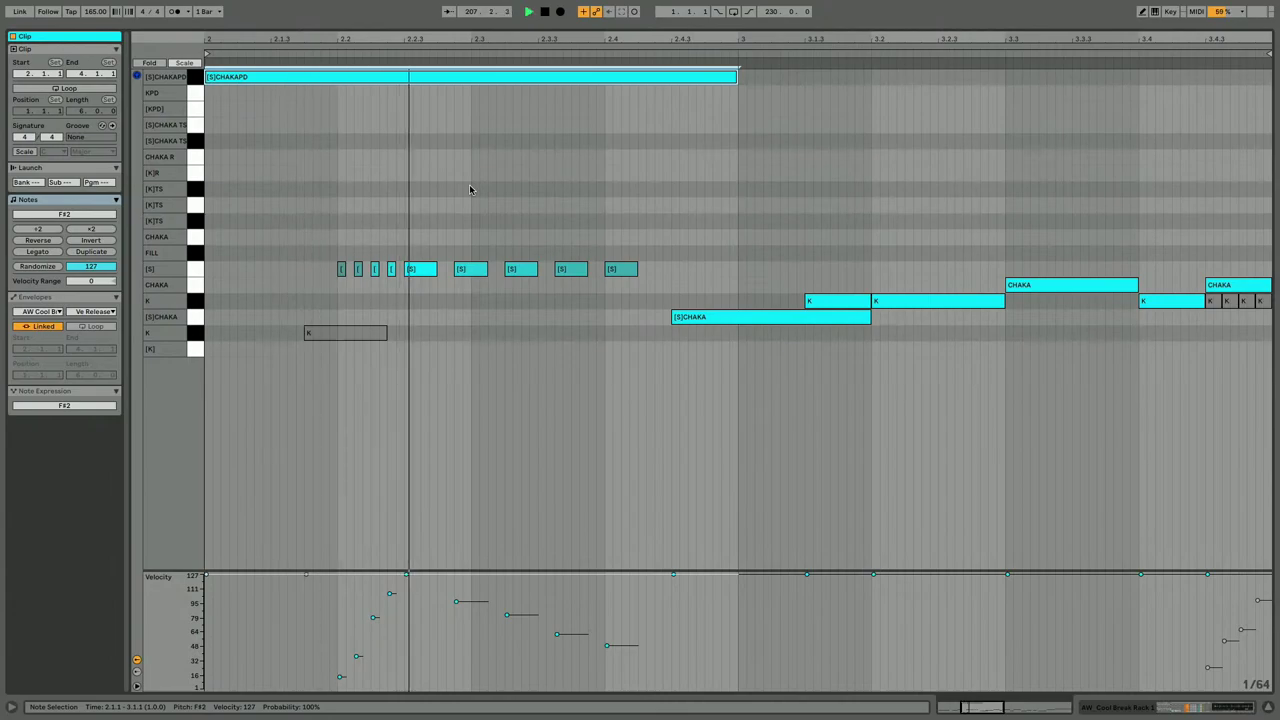
Move the note at 2.1.1 down to the [K]TS slice on A1 and shorten it to end just before 2.1.3.
key("Down")
key("Down")
key("Down")
key("Down")
key("Down")
key("Down")
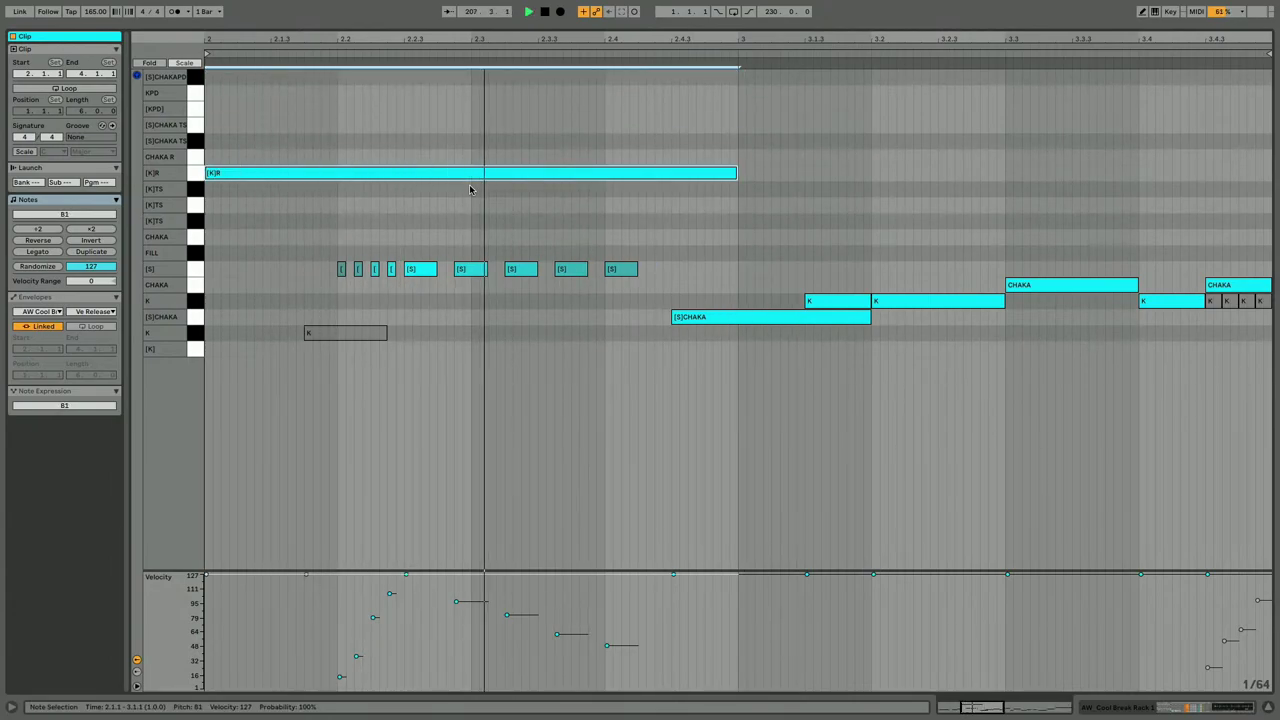
key("Down")
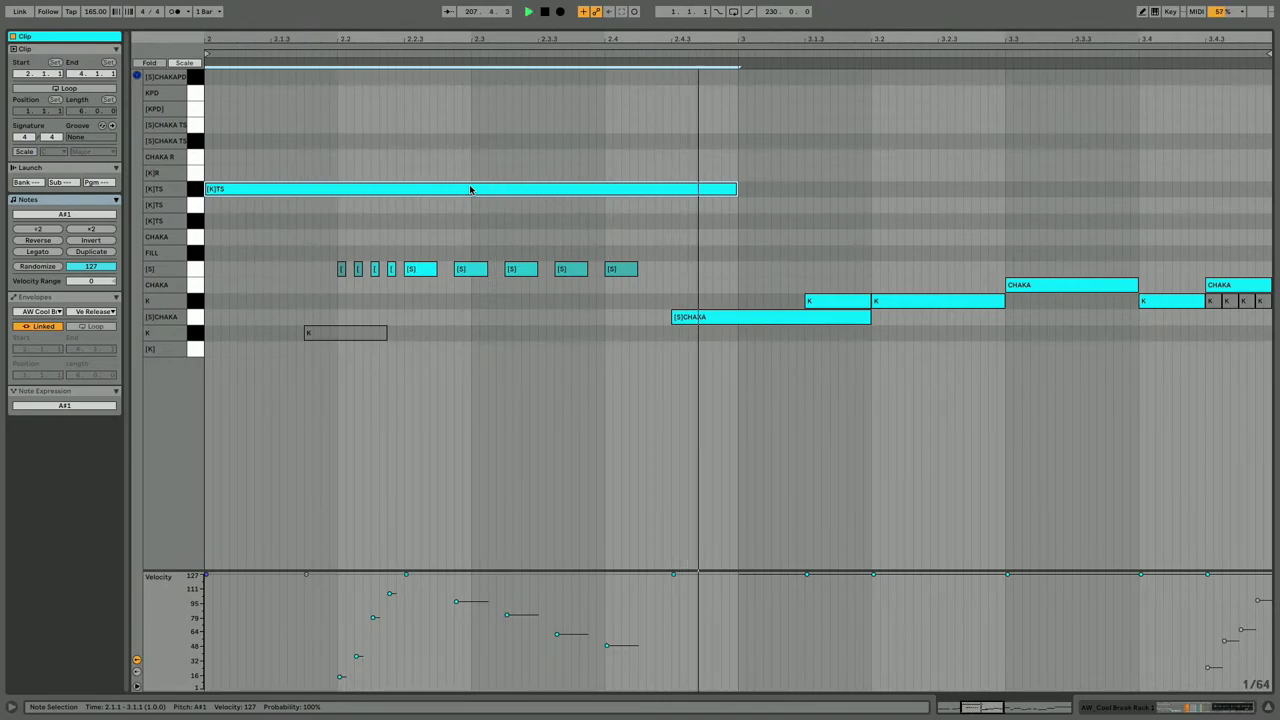
key("Down")
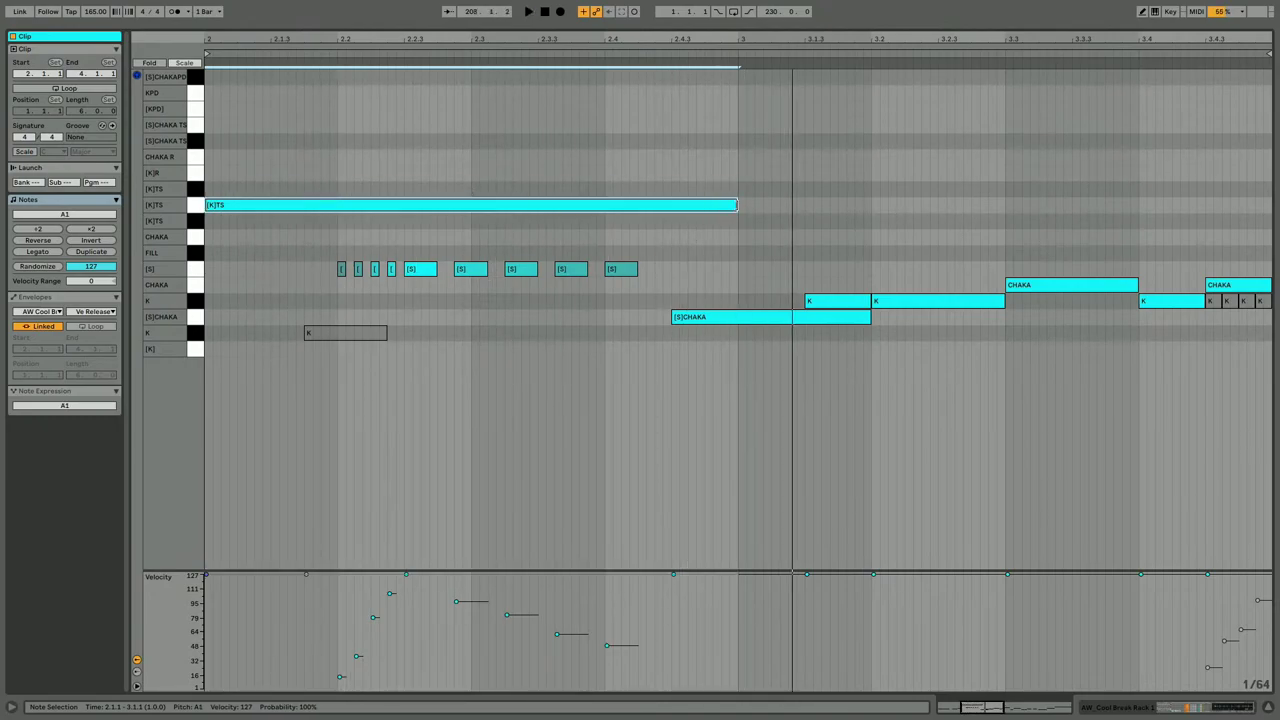
left_click_drag(736, 204, 284, 197)
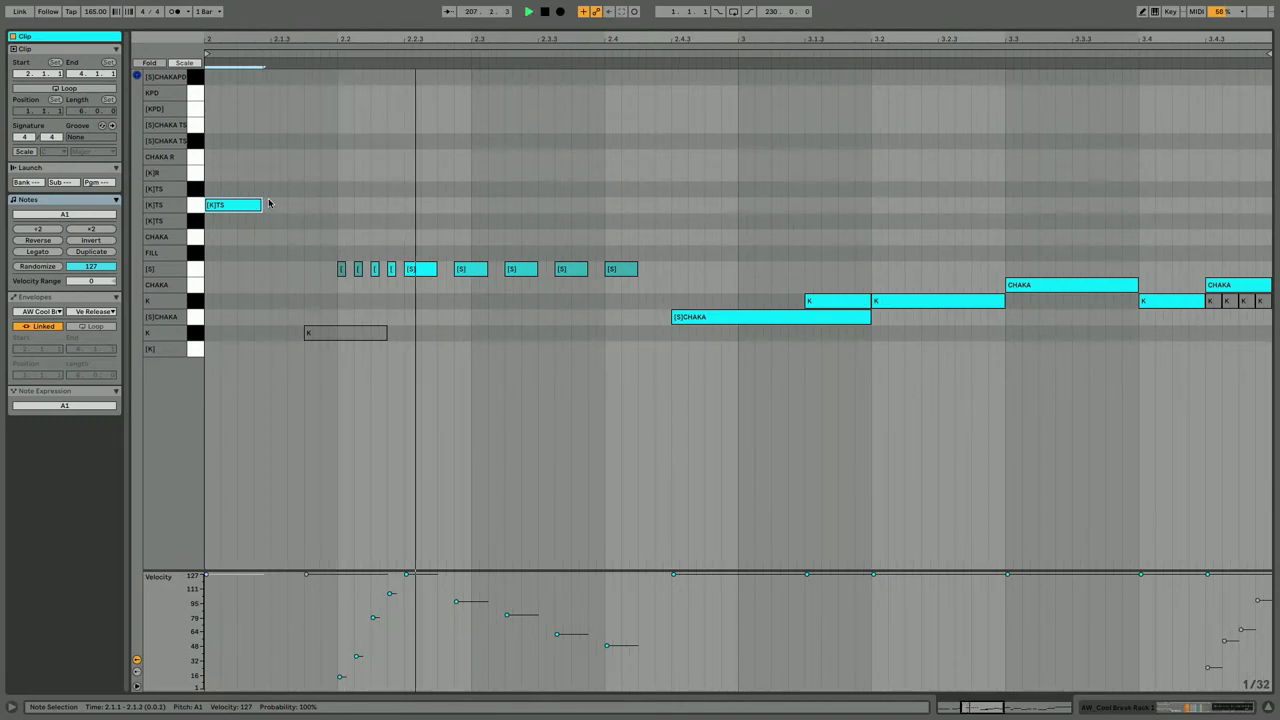
Duplicate the [K]TS note to 2.1.4 and again to just after 2.2.2, lengthening the last copy to about 2.3.1.
key("ctrl+d")
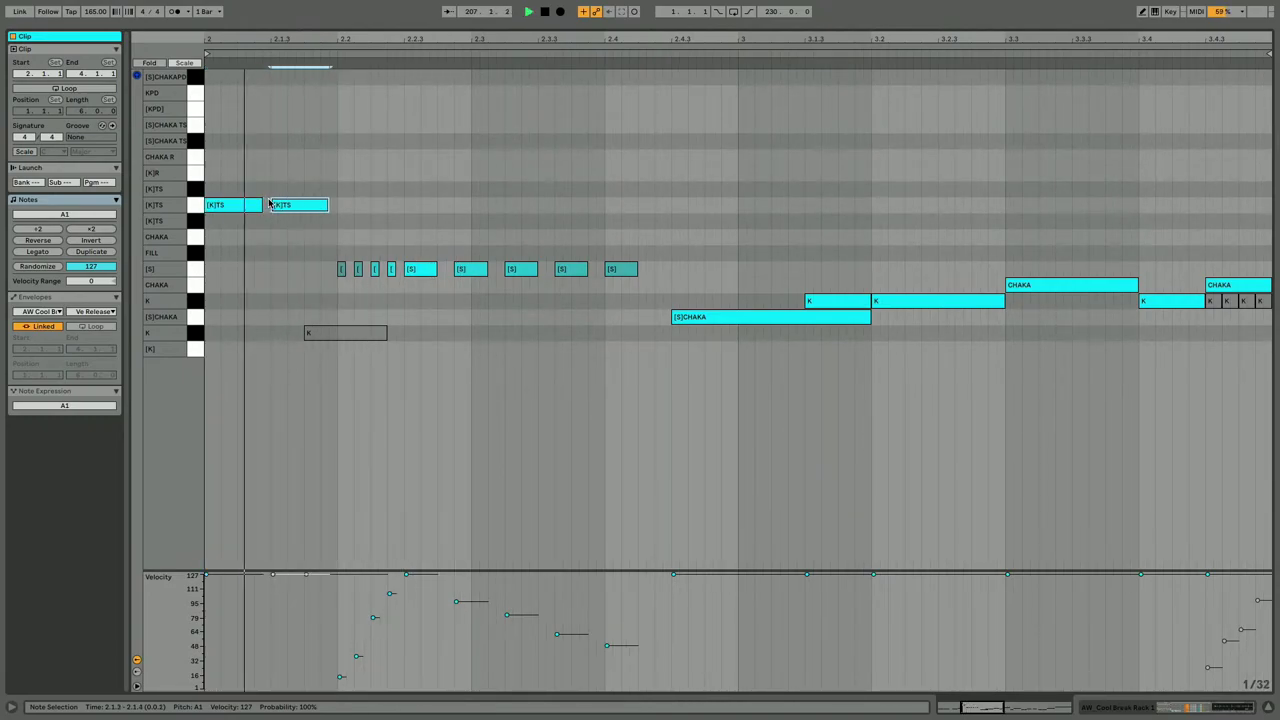
key("Right")
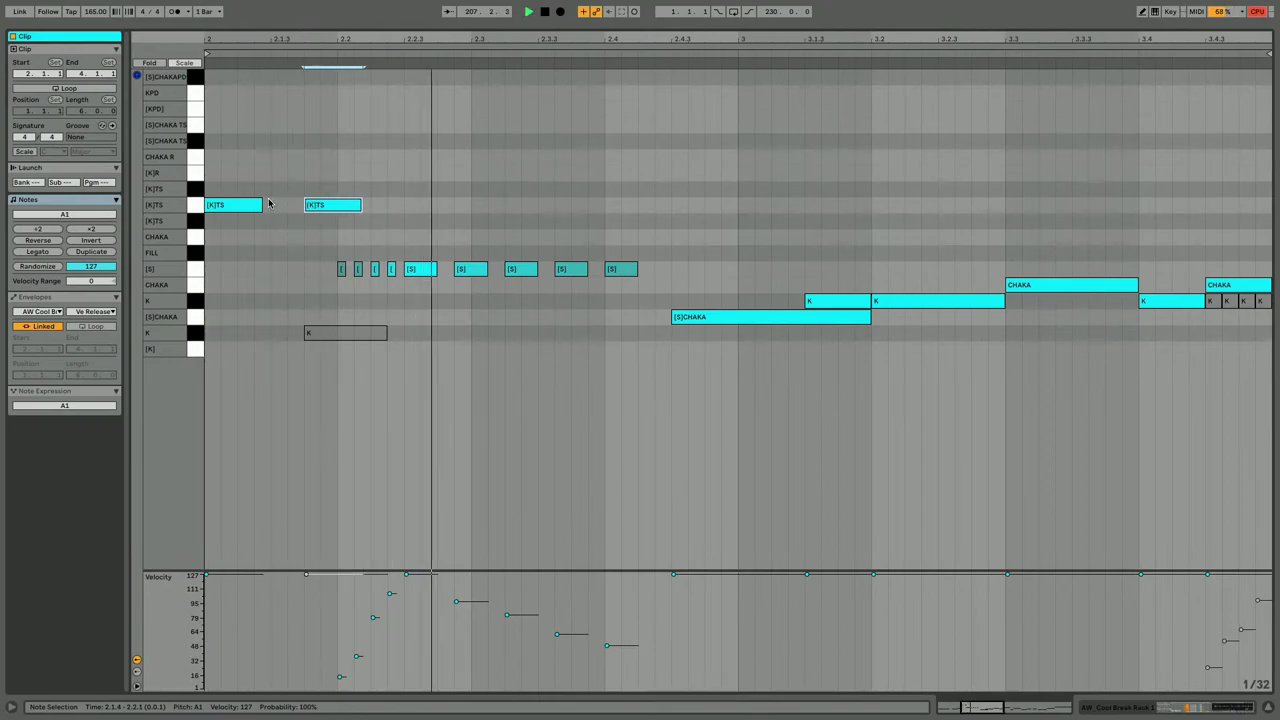
key("ctrl+d")
key("Right")
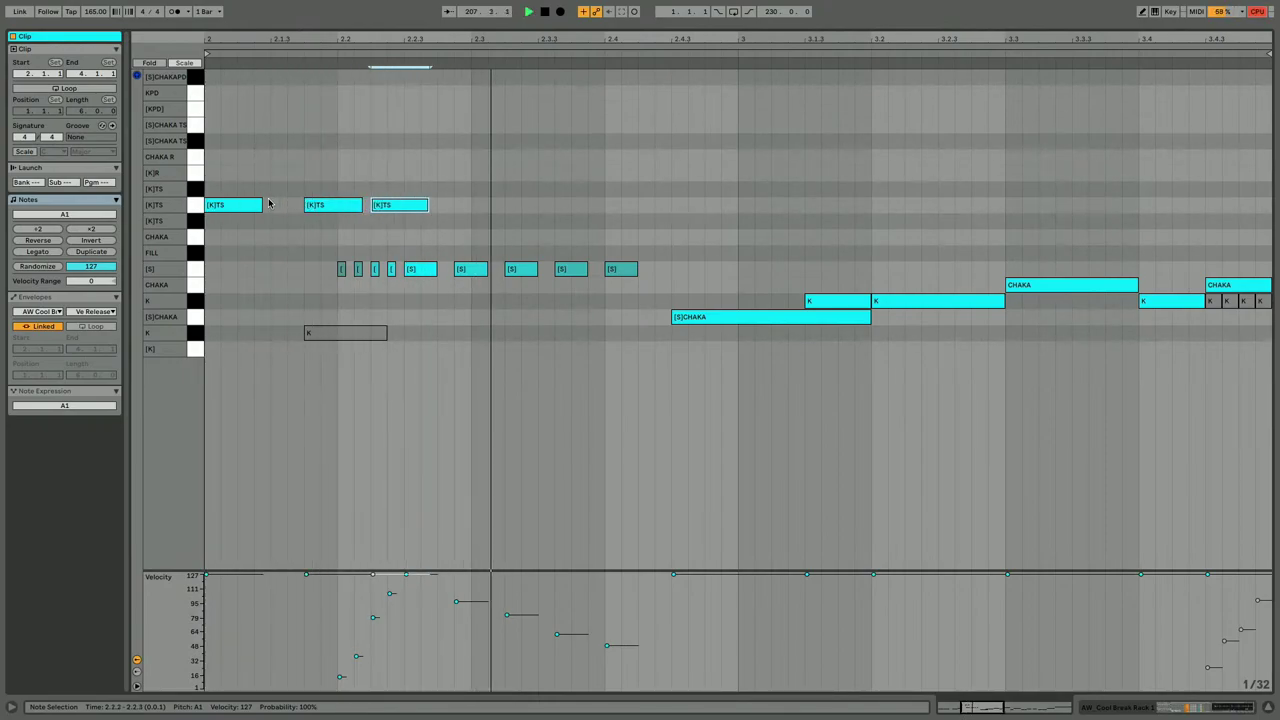
key("Right")
key("shift+Right")
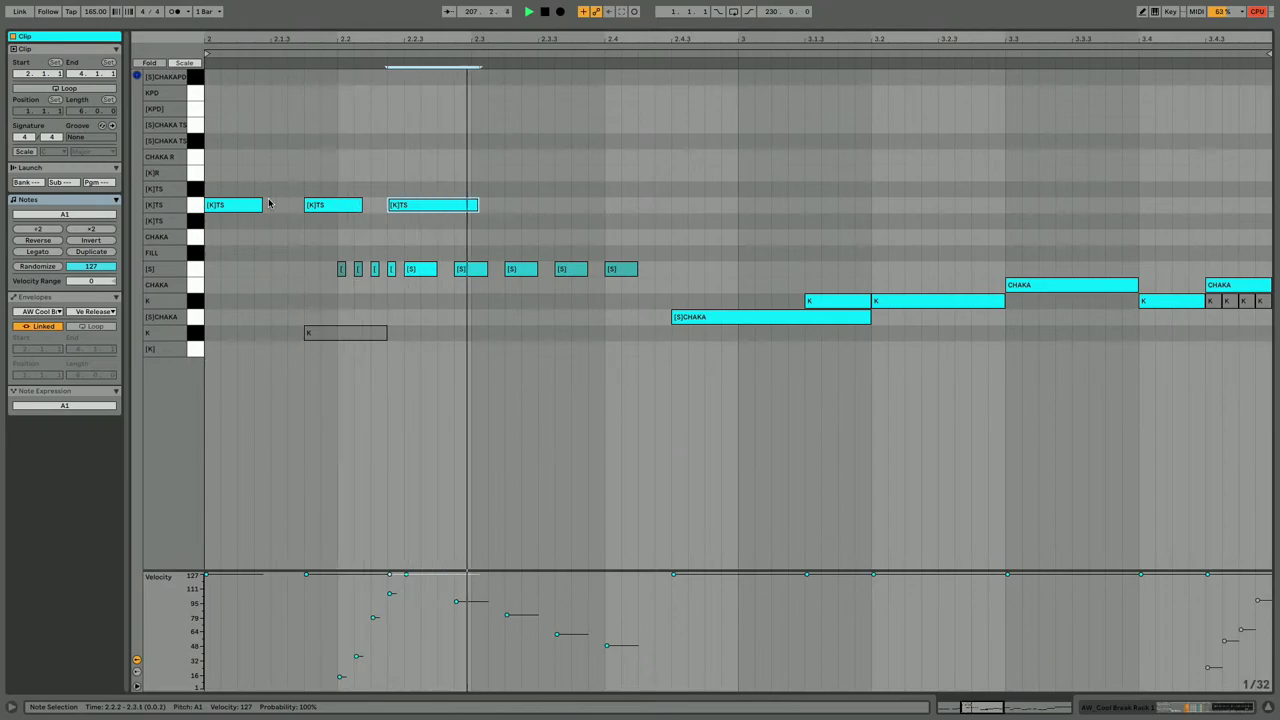
Move the last [K]TS note up to the A#1 [K]TS slice and duplicate it to 2.3.1.
key("Up")
key("ctrl+d")
key("Right")
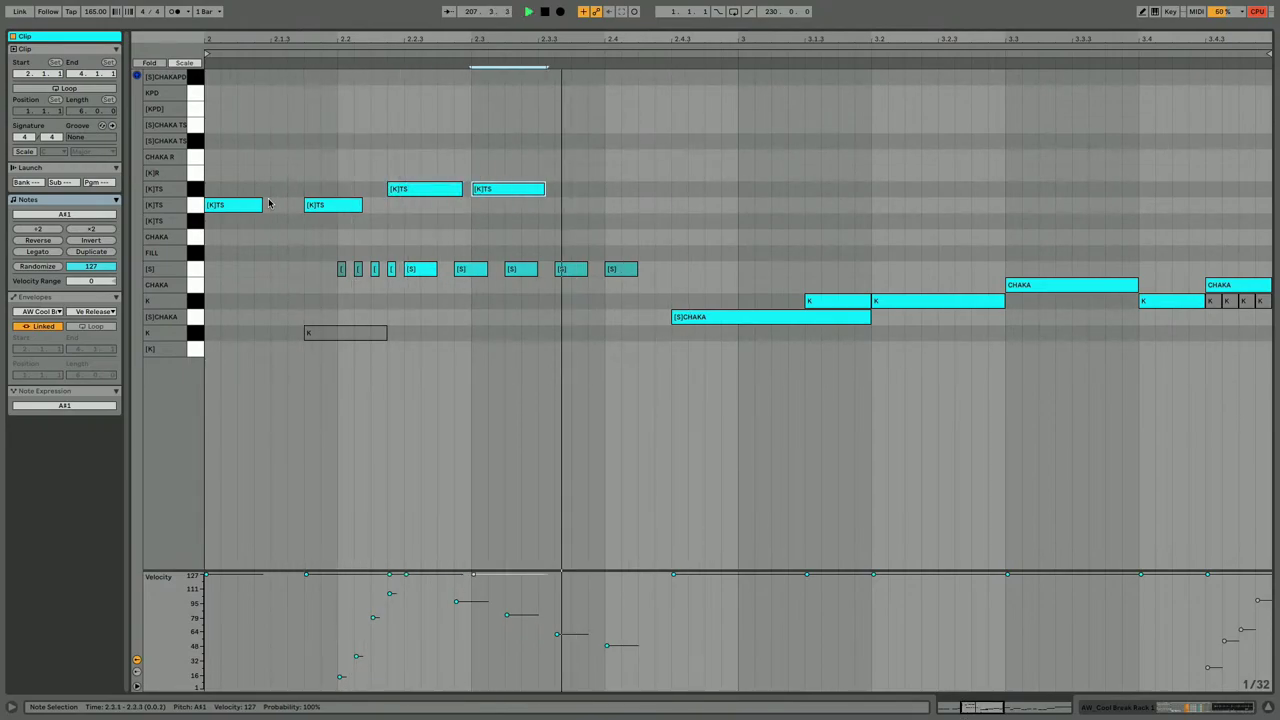
Lengthen the [K]TS note at 2.3.1 to end just before 2.4.1.
key("shift+Right")
key("shift+Right")
key("shift+Right")
key("shift+Right")
key("shift+Left")
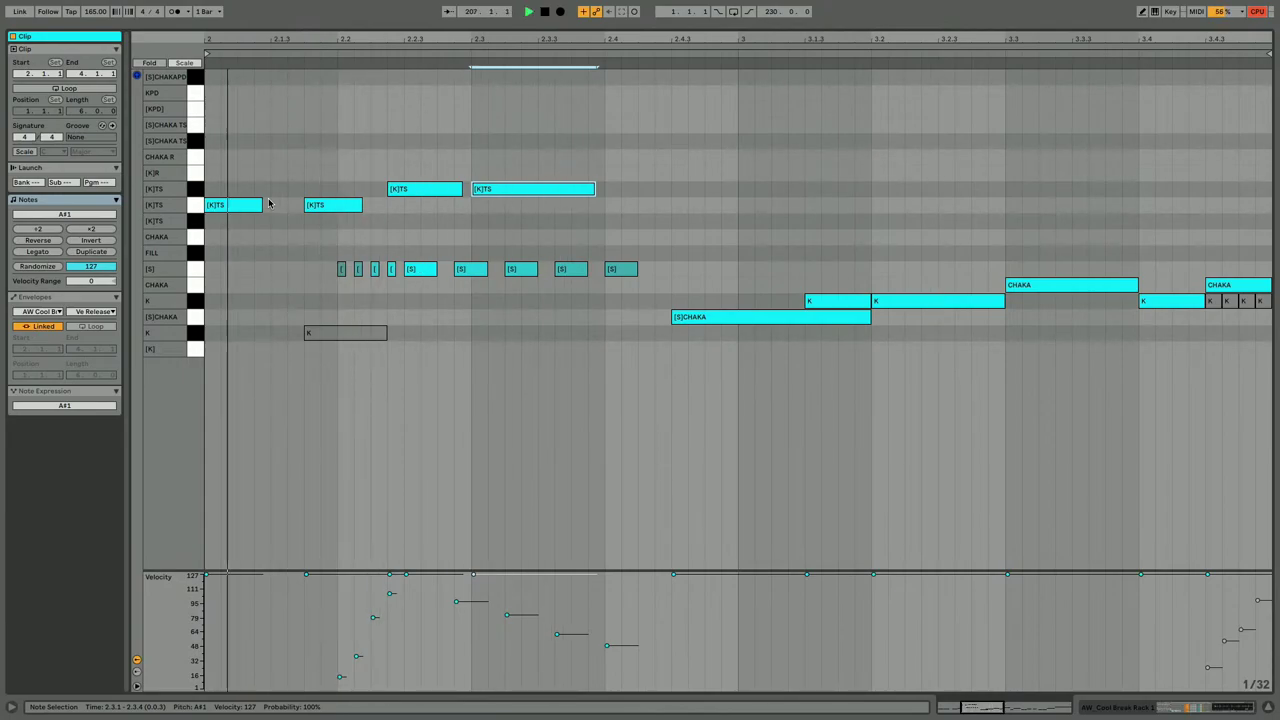
Try the note at 2.3.1 slightly later and on higher slices such as [KPD] and [S]CHAKA TS during playback.
key("Right")
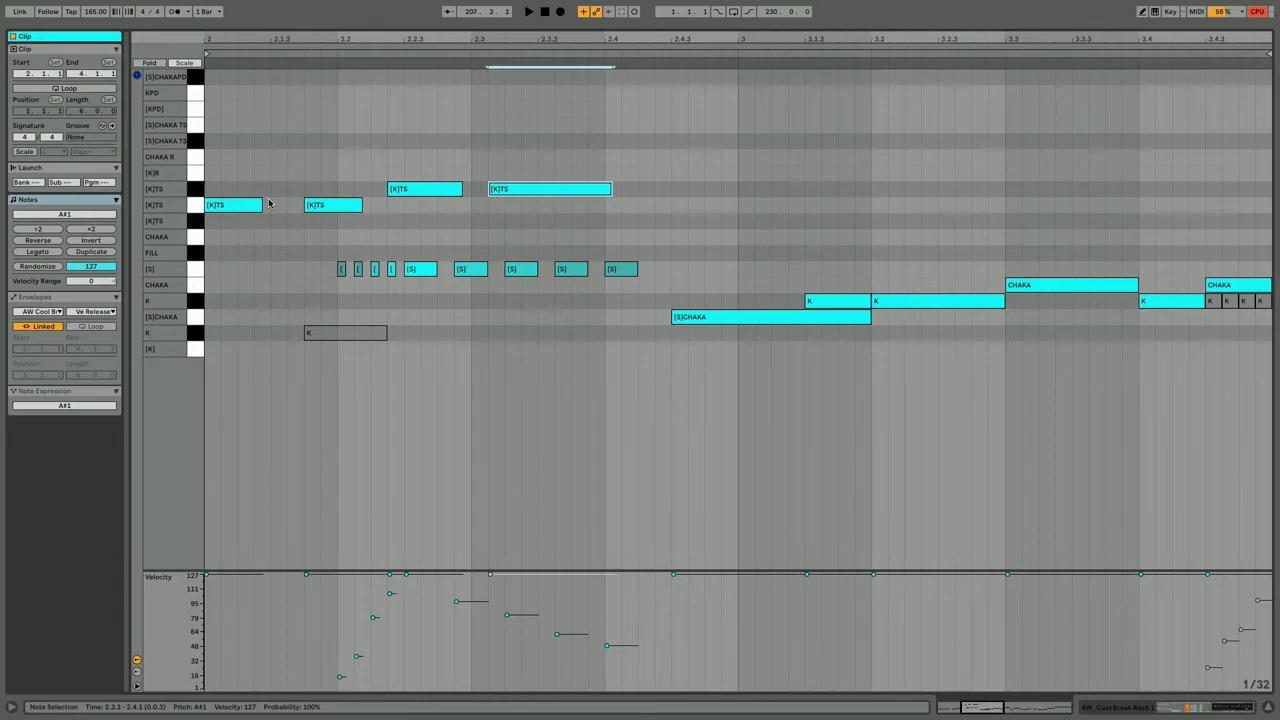
key("Up")
key("Up")
key("Up")
key("Up")
key("Up")
key("Up")
key("Down")
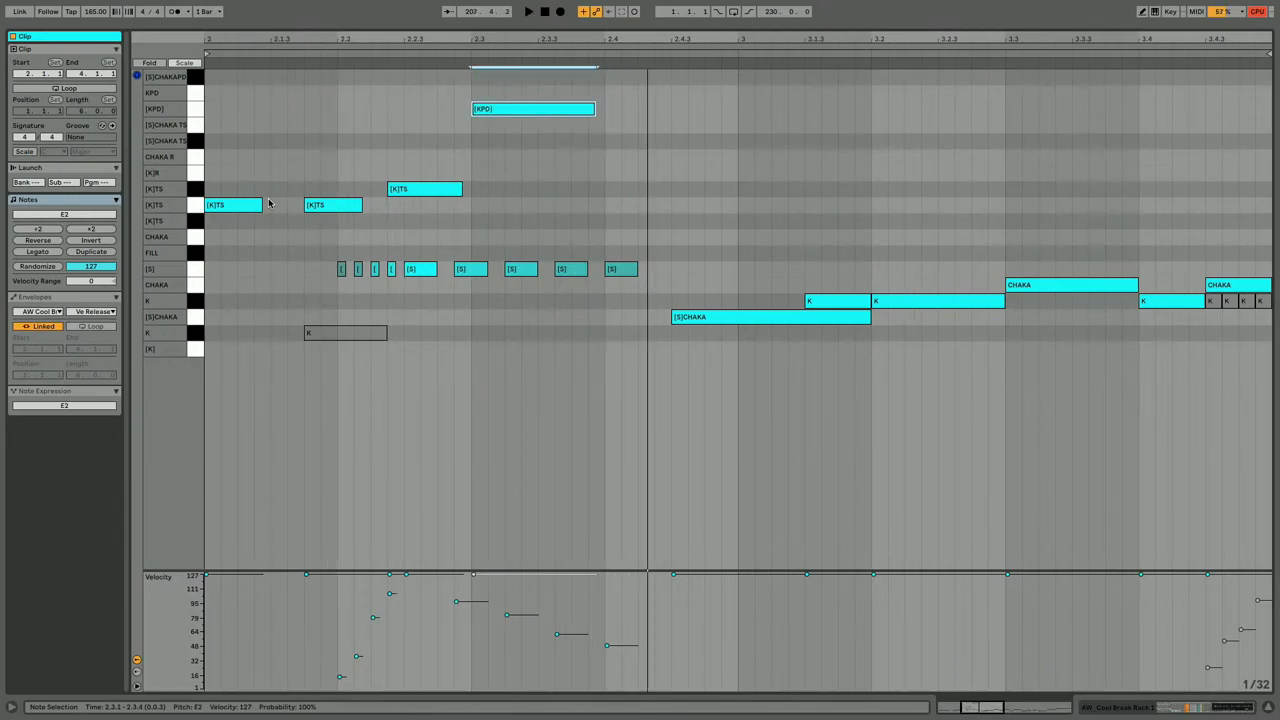
key("Down")
key("Down")
key("Down")
key("Down")
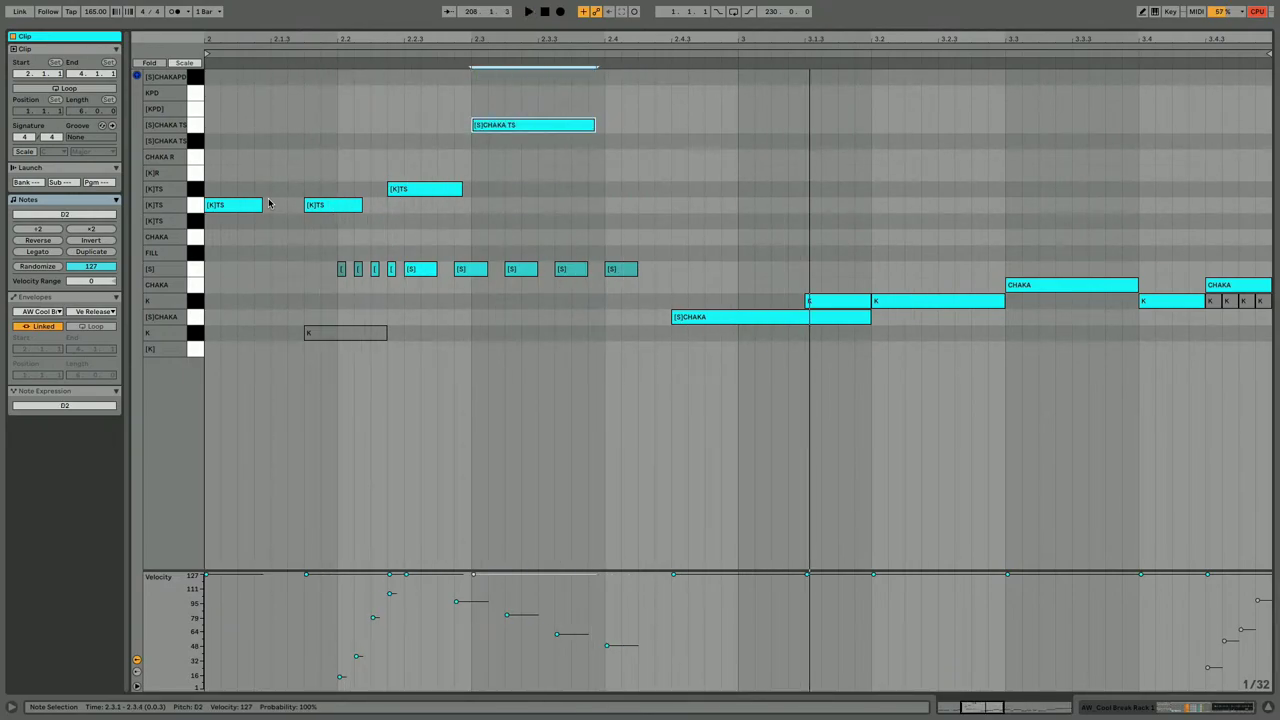
key("Down")
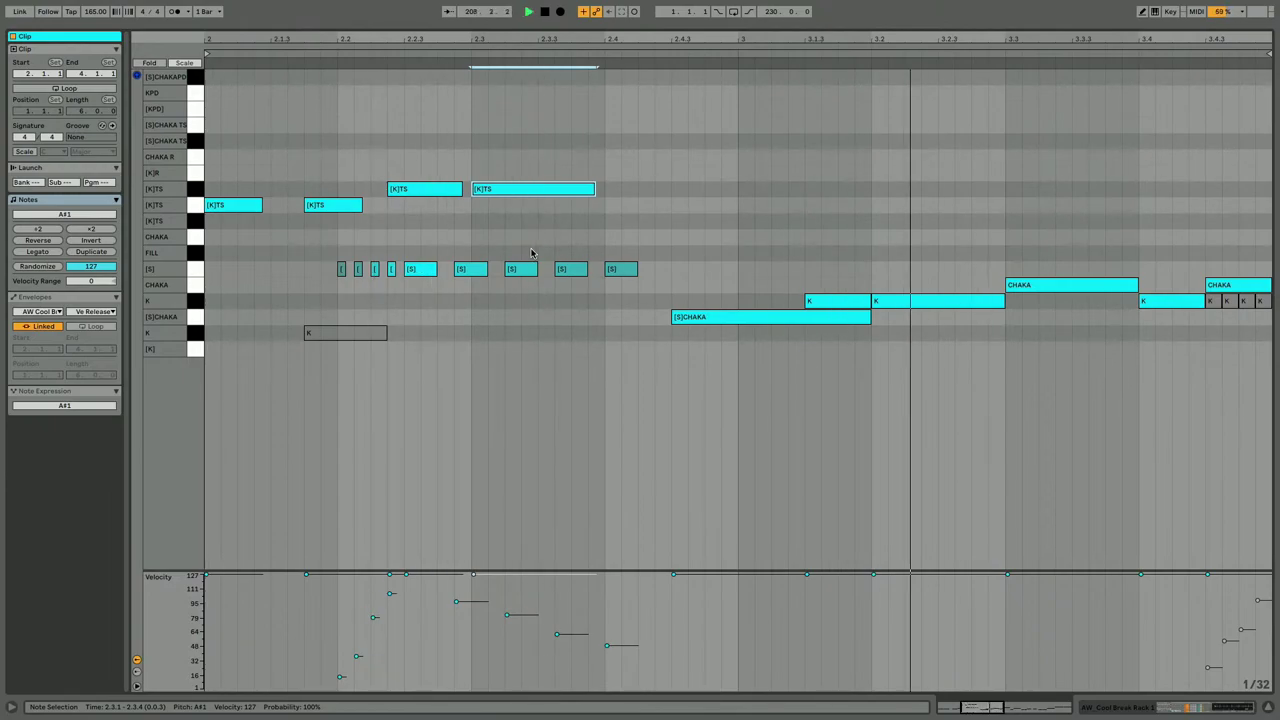
Open the 808 clip spanning bars 209 to 211 and raise the G2 note at 12.1.3 an octave to G3.
key("shift+Tab")
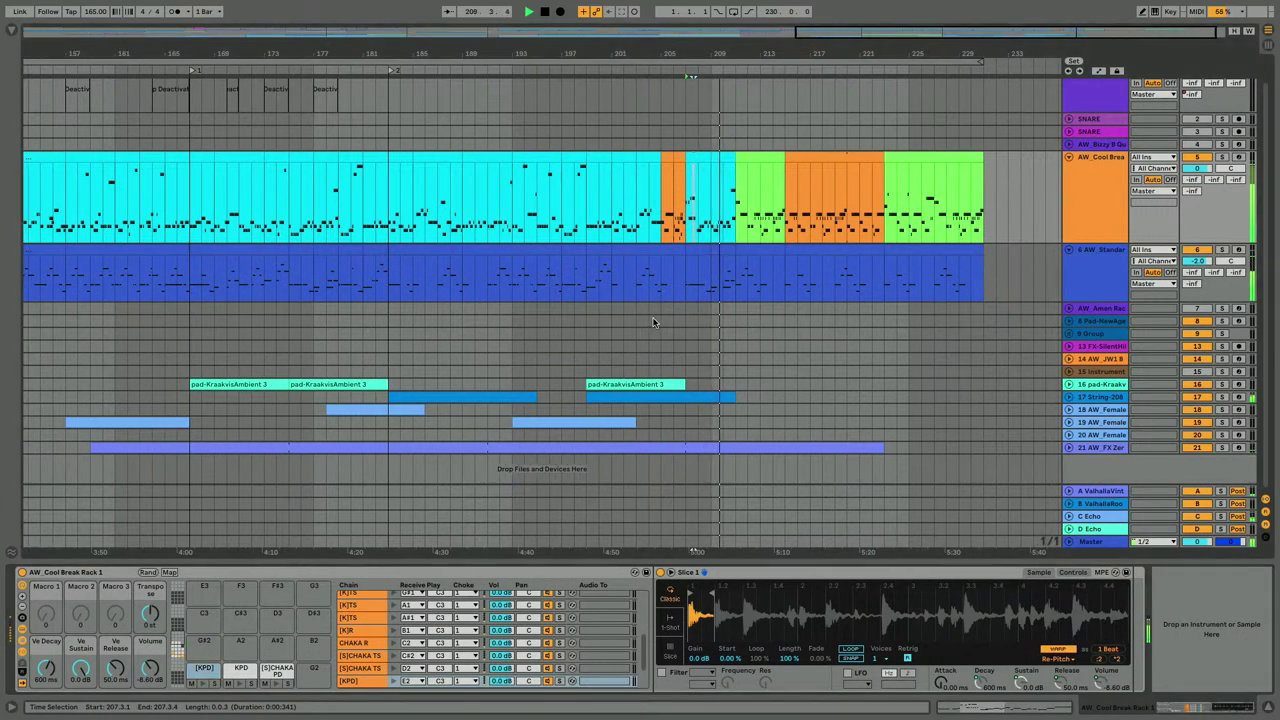
key("shift+Tab")
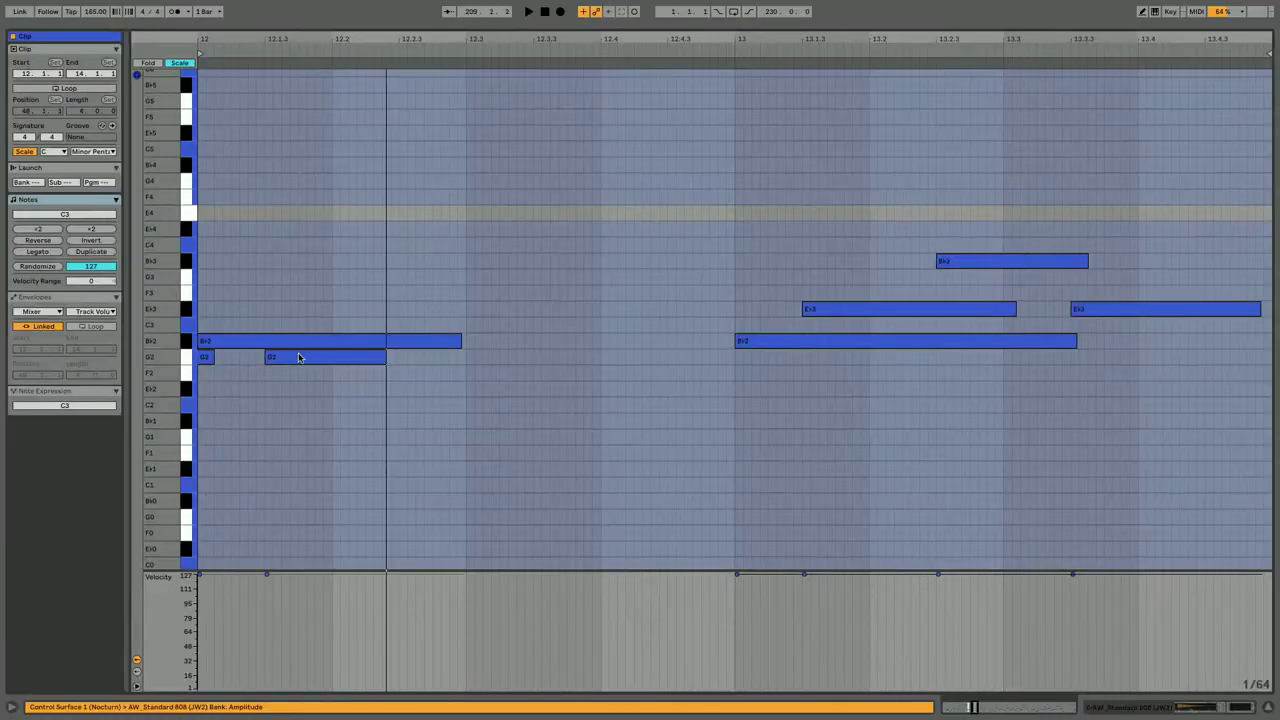
left_click(298, 357)
key("shift+Up")
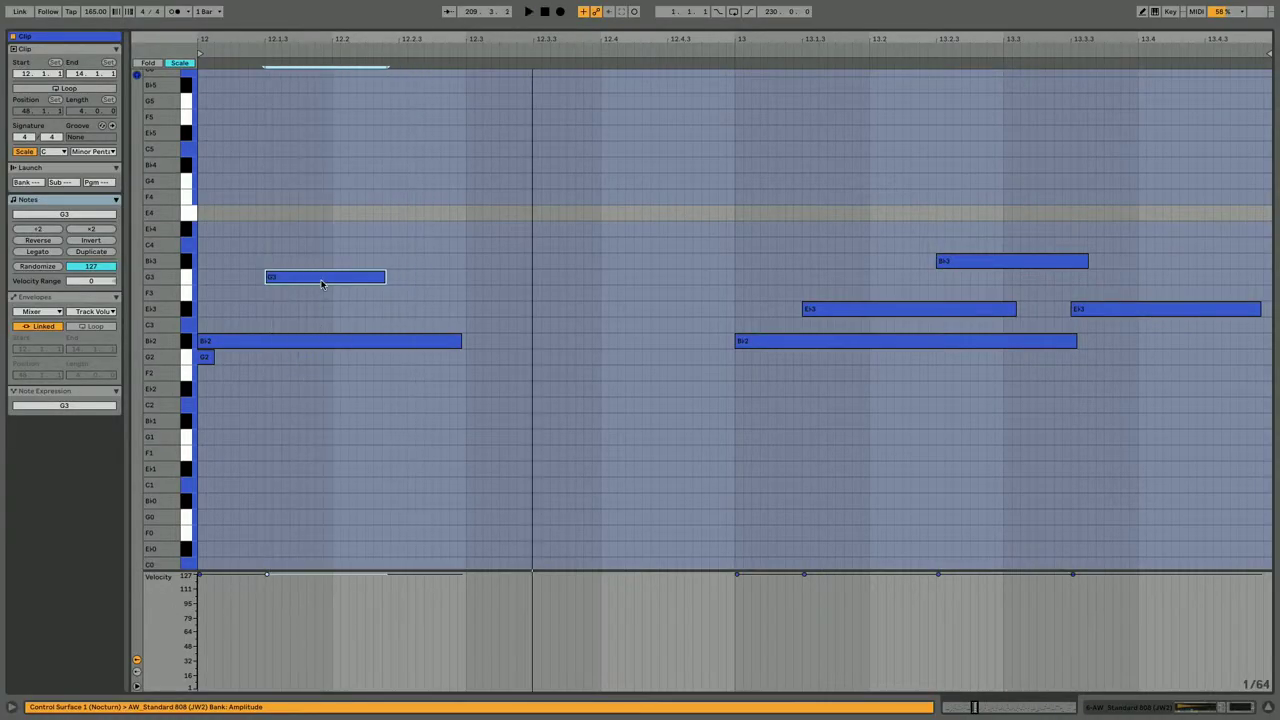
Duplicate the G3 note, nudge the copy to 12.2.3 and lower it to Eb3.
key("ctrl+d")
key("space")
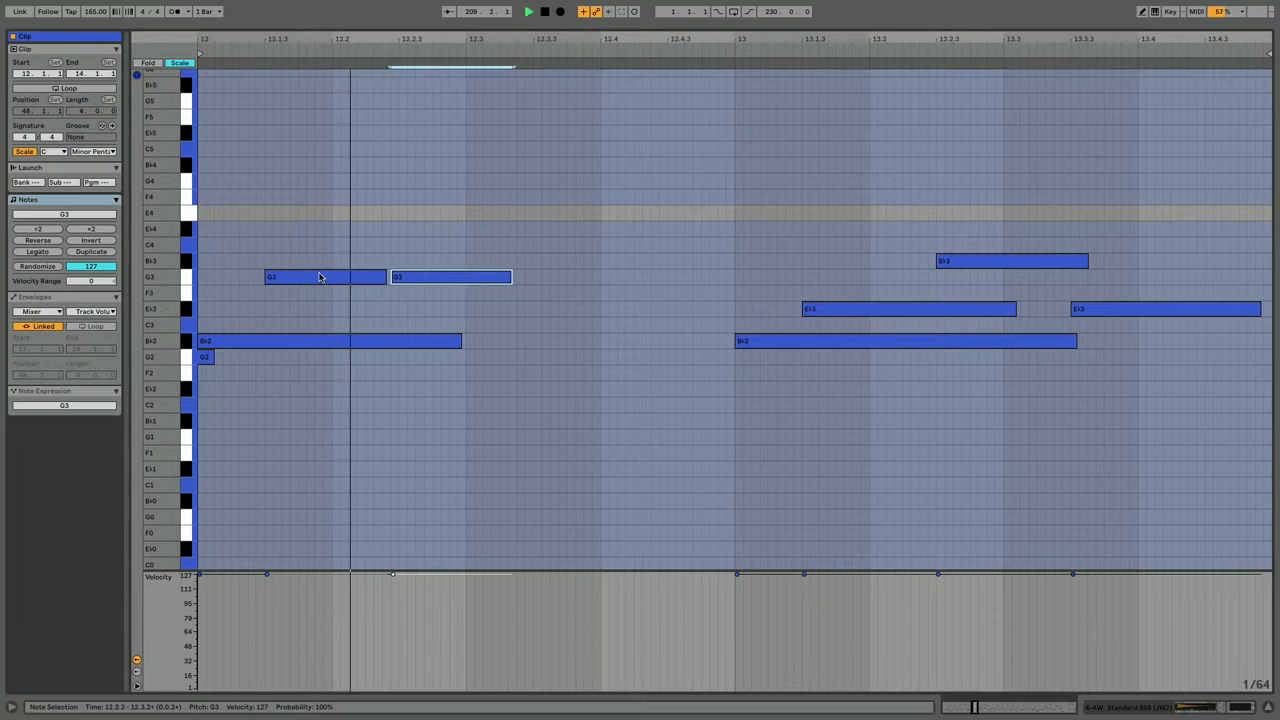
key("Right")
key("Down")
key("Down")
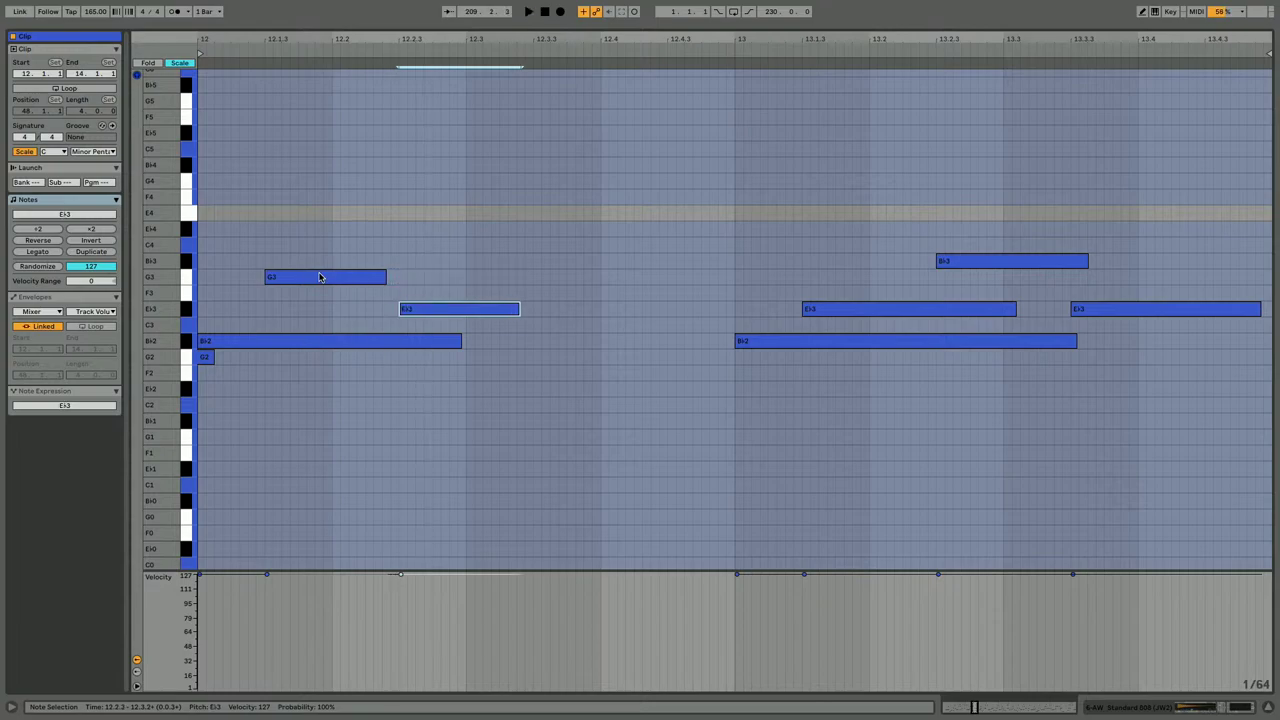
Duplicate the Eb3 note to 12.3.3, raise the copy to Bb3 and lengthen it to just before bar 13.
key("ctrl+d")
key("space")
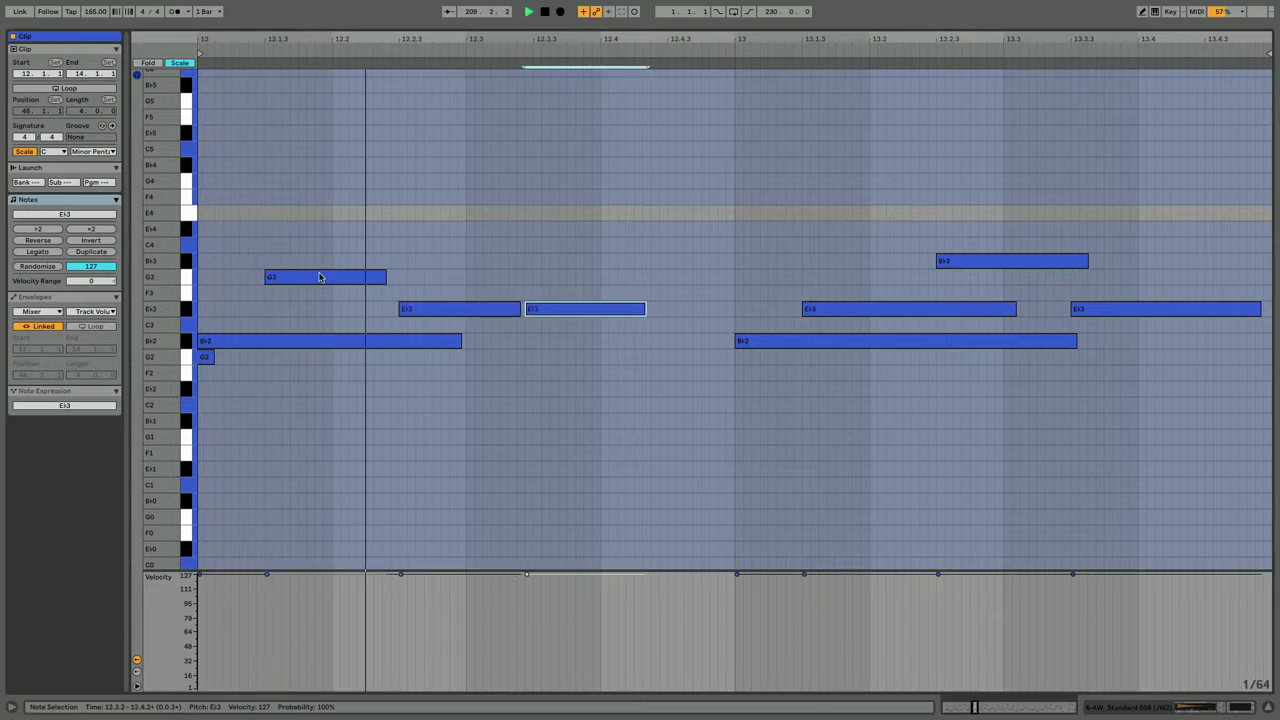
key("Right")
key("Right")
key("shift+Up")
key("Down")
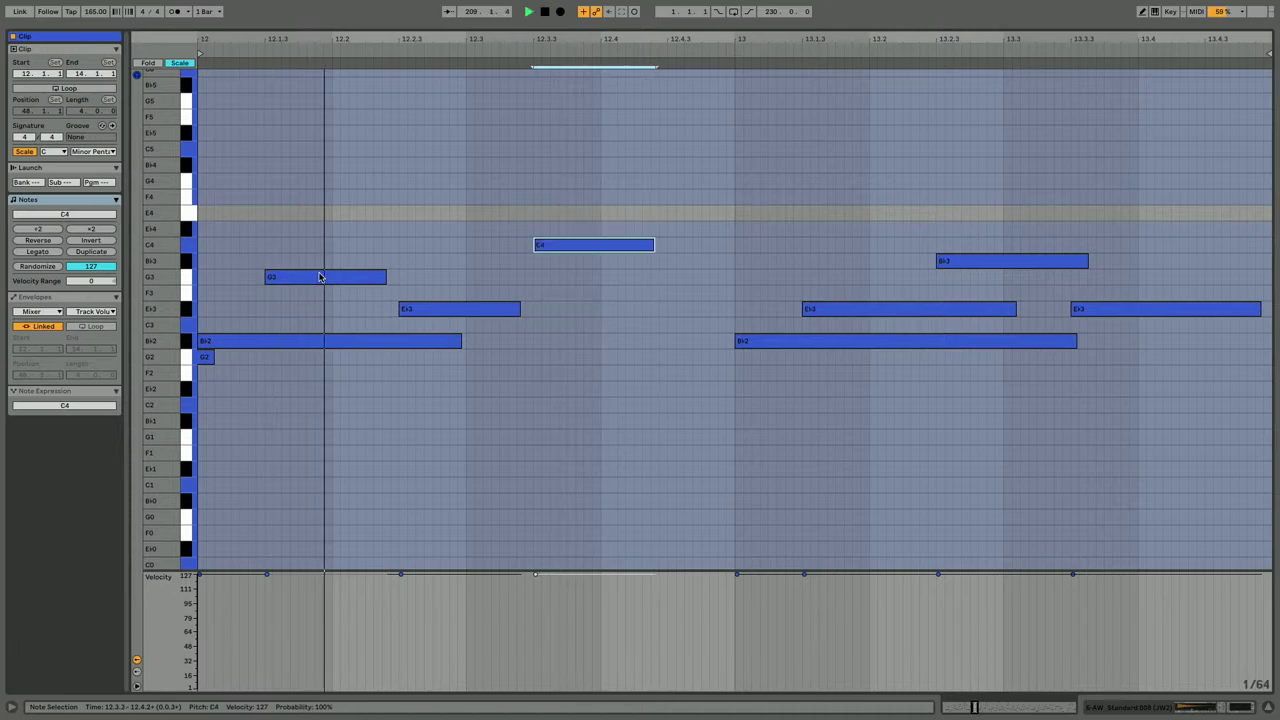
key("Down")
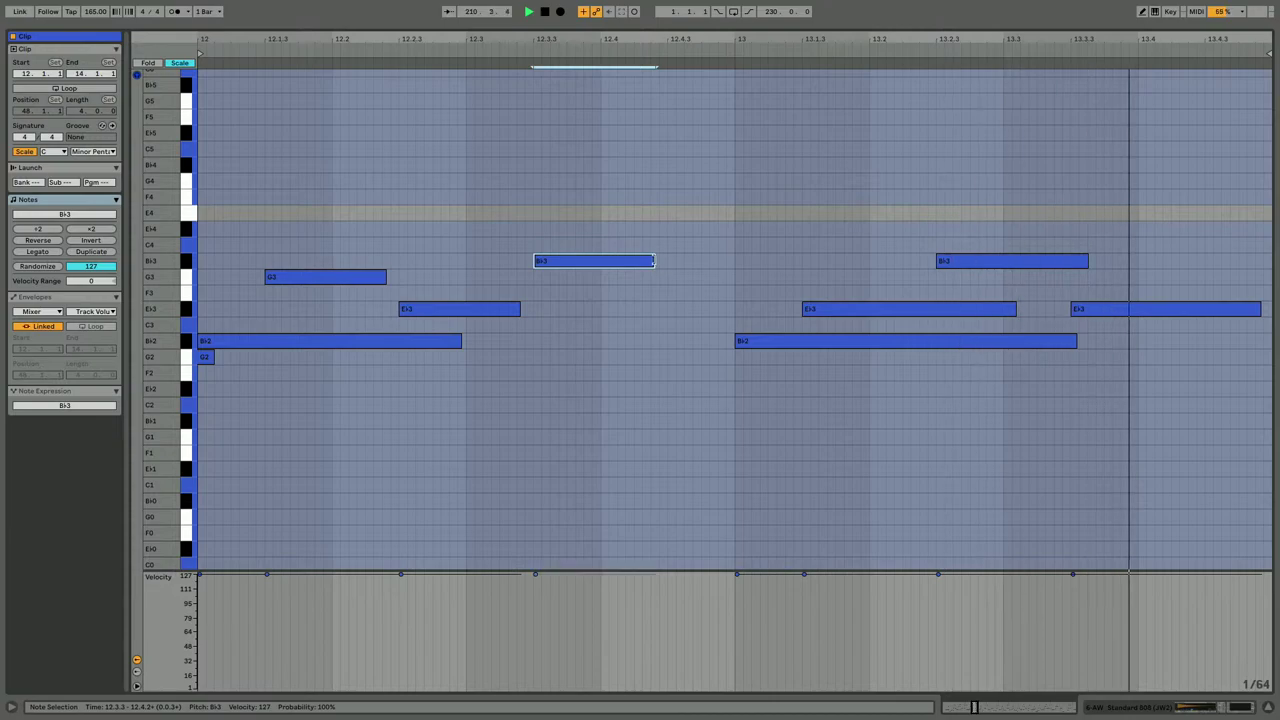
left_click_drag(657, 263, 731, 264)
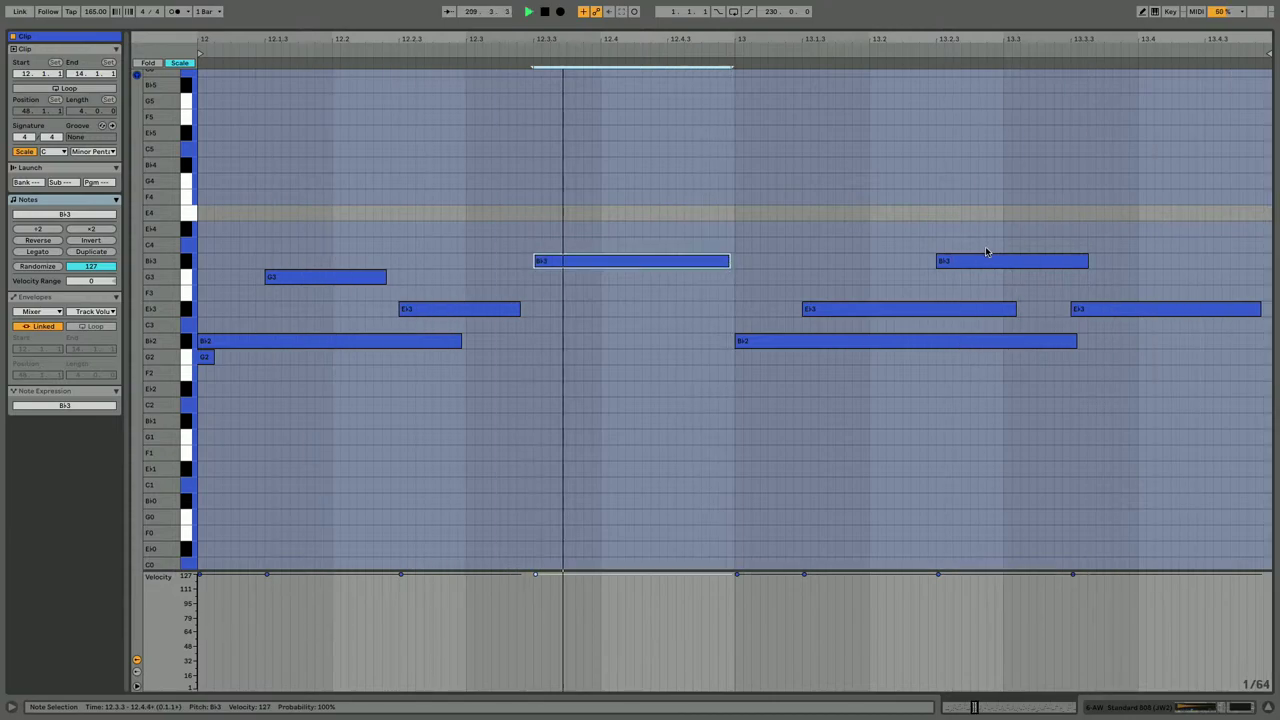
Deactivate the Bb2 note at 13.1.1 and the Eb3 note at 13.1.3, and return to the arrangement.
left_click_drag(826, 280, 811, 399)
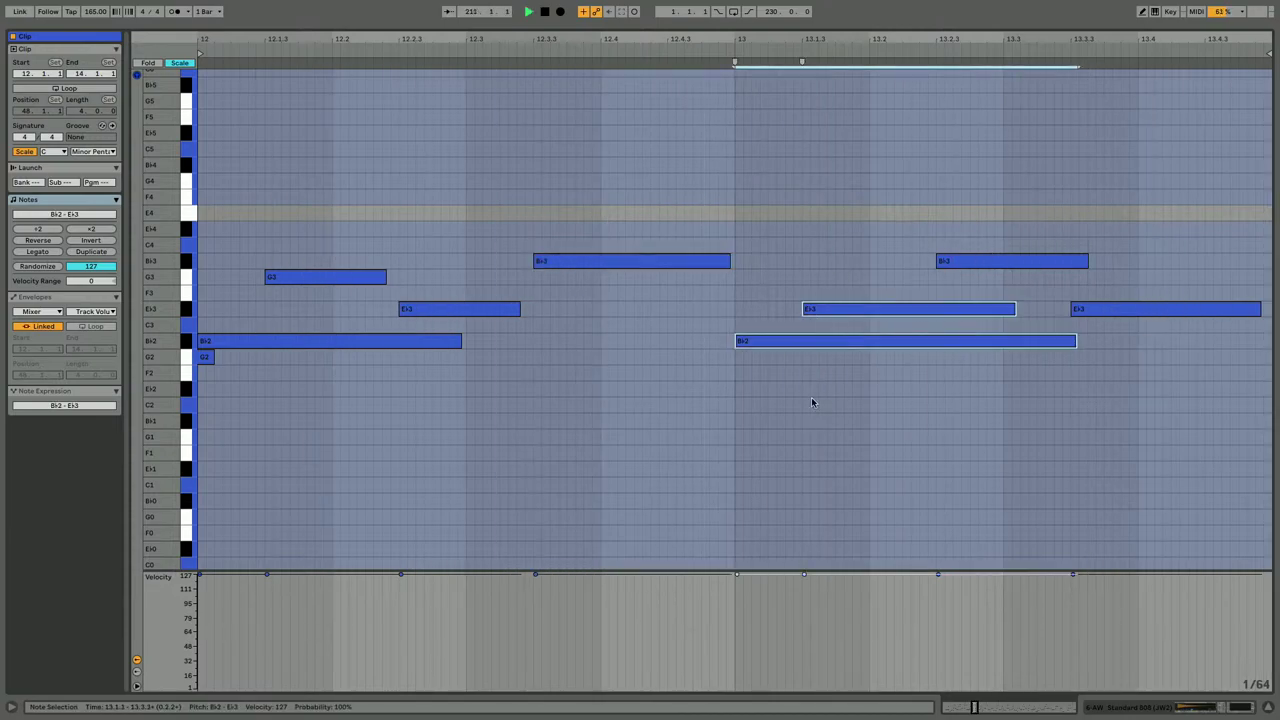
key("0")
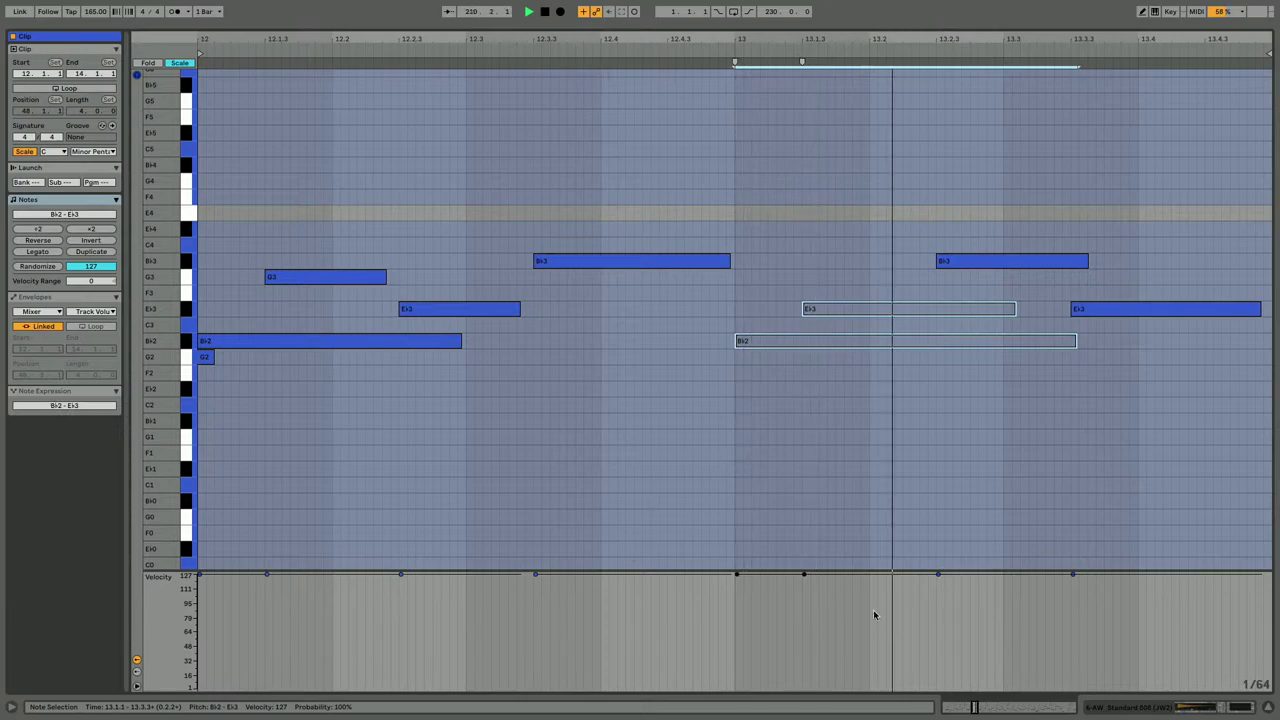
key("ctrl+a")
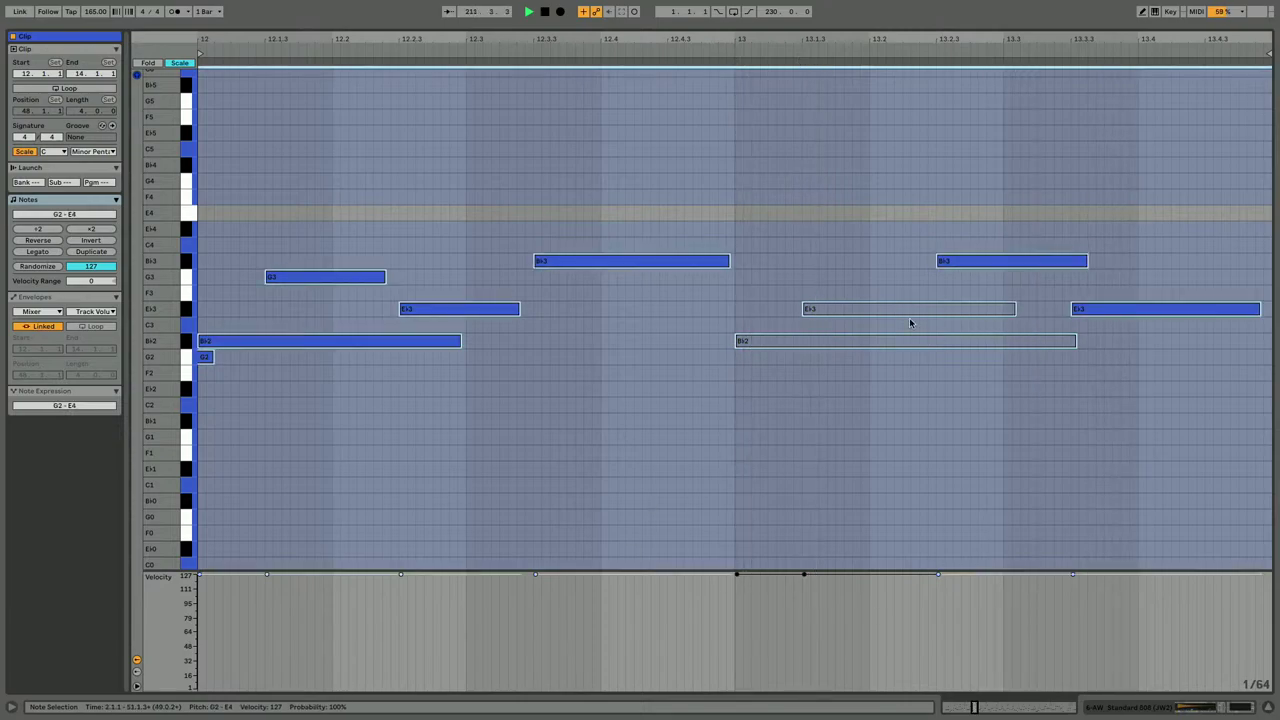
key("shift+Tab")
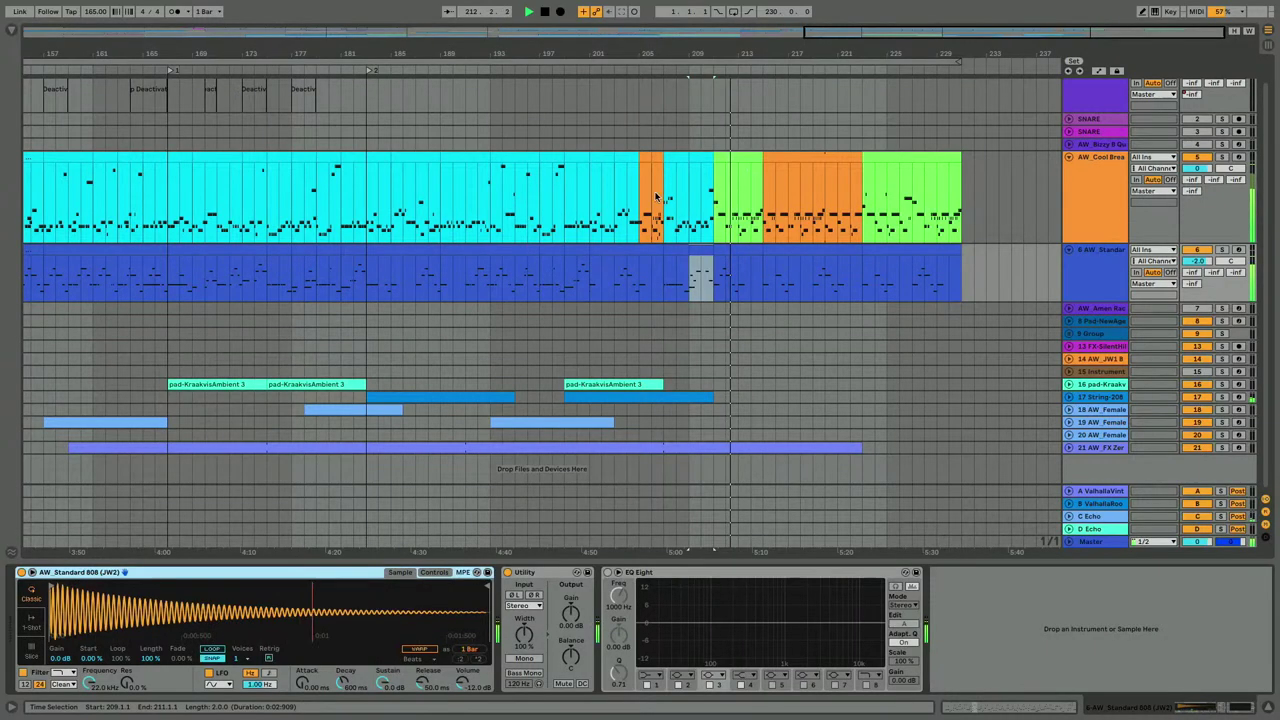
Copy the breakbeat clips from bars 119 to 143 and paste them at bar 211 on the same track.
left_click(361, 226)
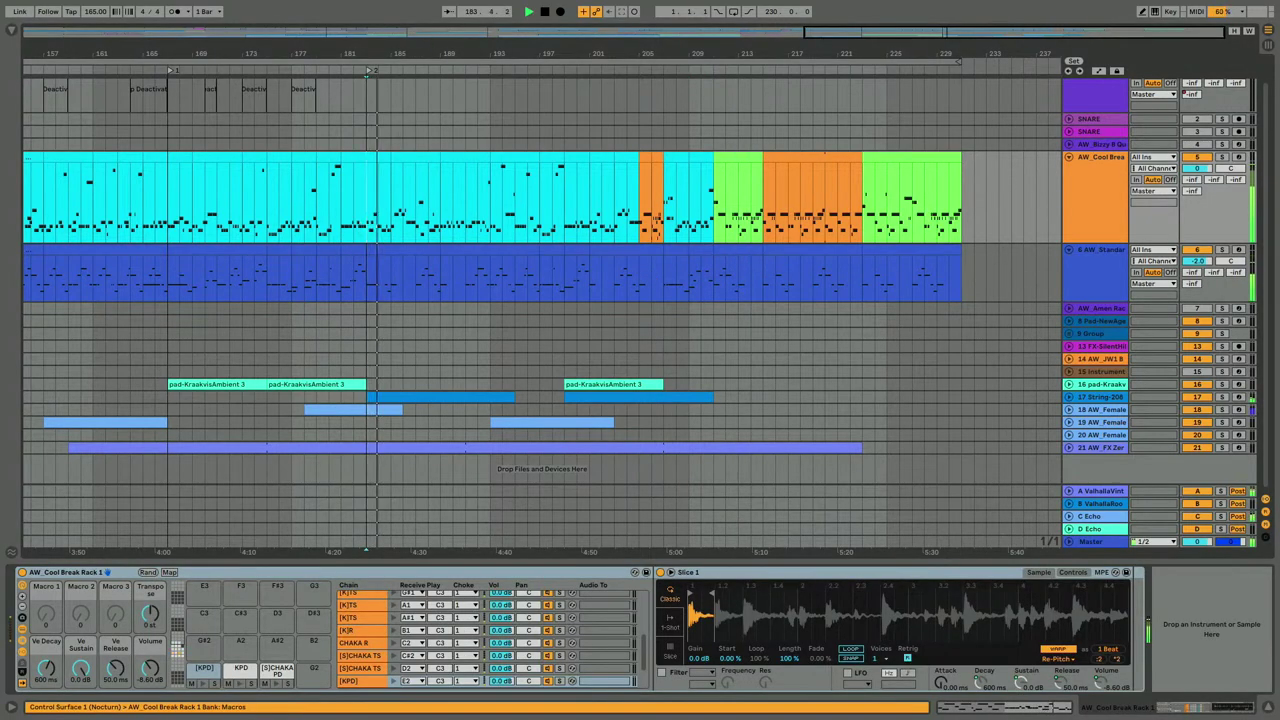
left_click_drag(840, 55, 840, 20)
scroll(831, 108, "up", 1)
left_click_drag(923, 52, 923, 68)
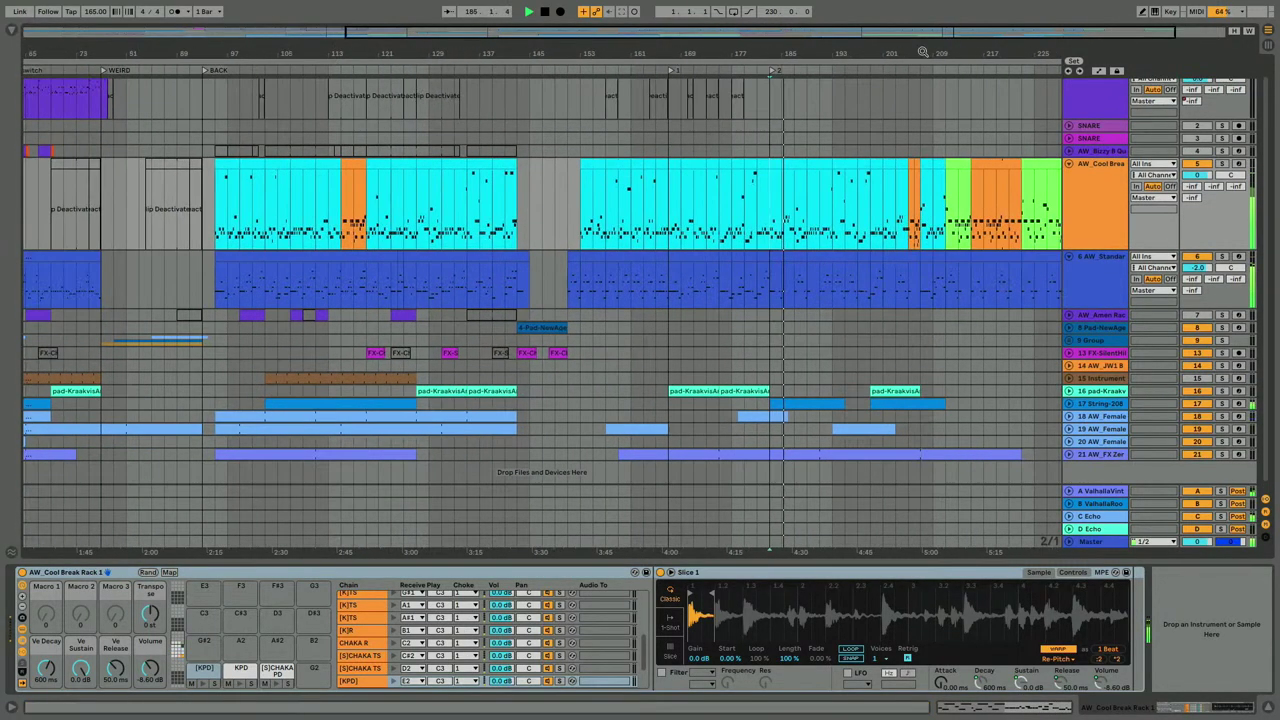
left_click_drag(413, 237, 507, 232)
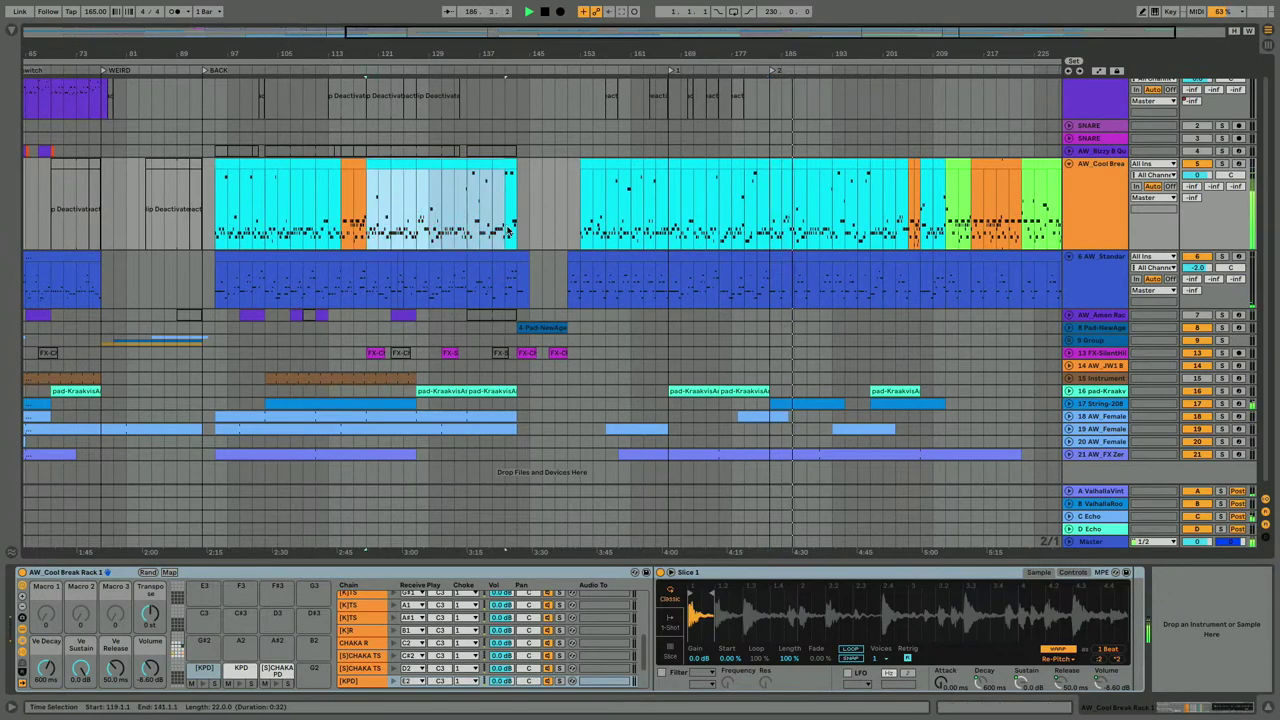
scroll(823, 178, "right", 3)
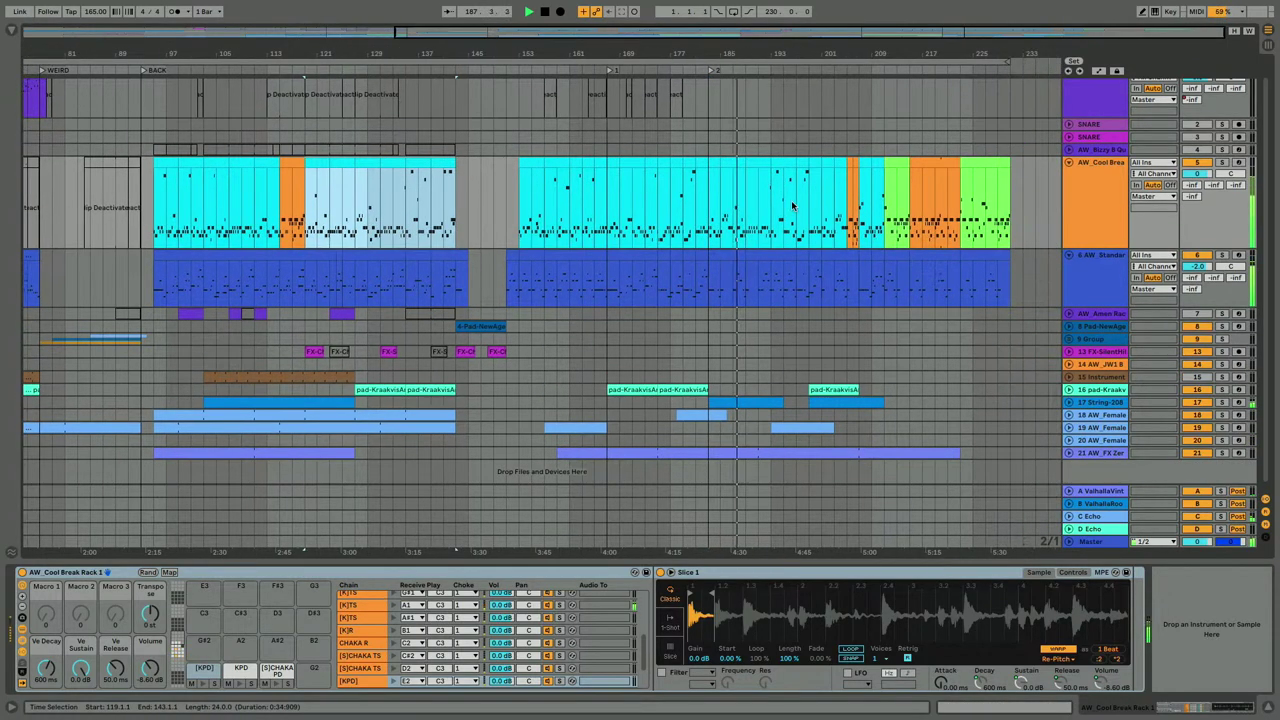
left_click(883, 215)
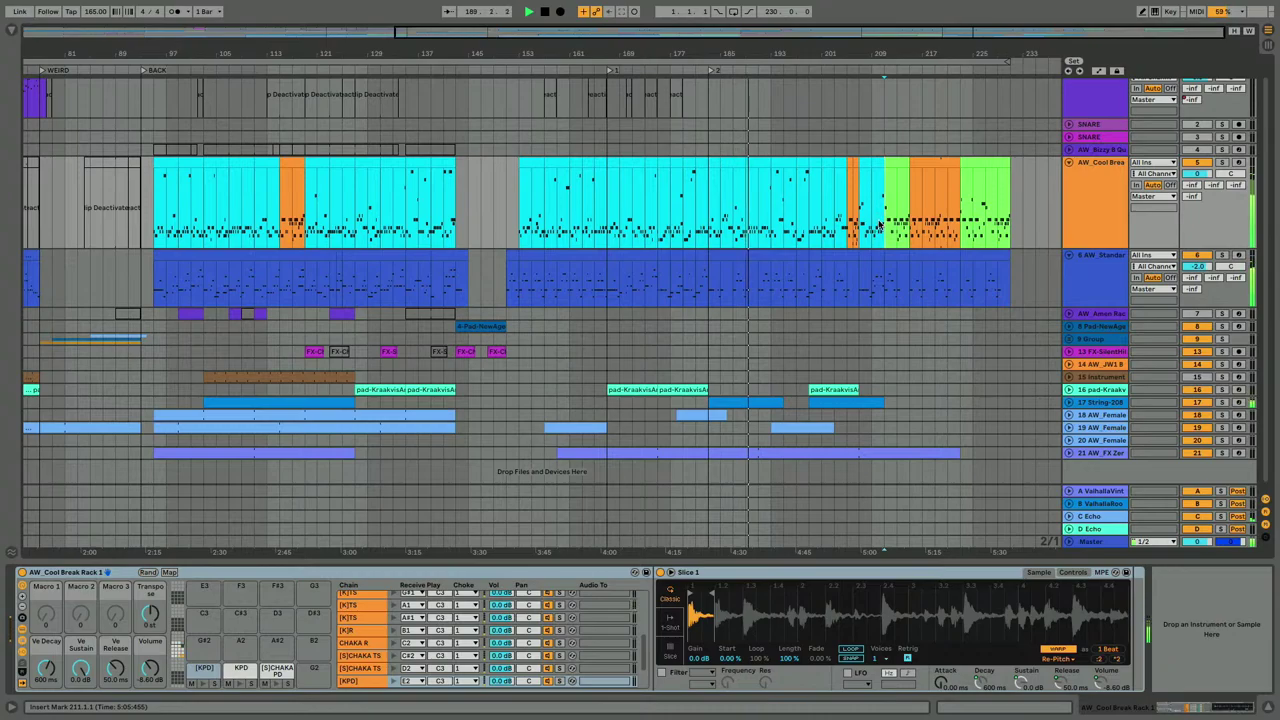
key("super+v")
scroll(909, 238, "right", 1)
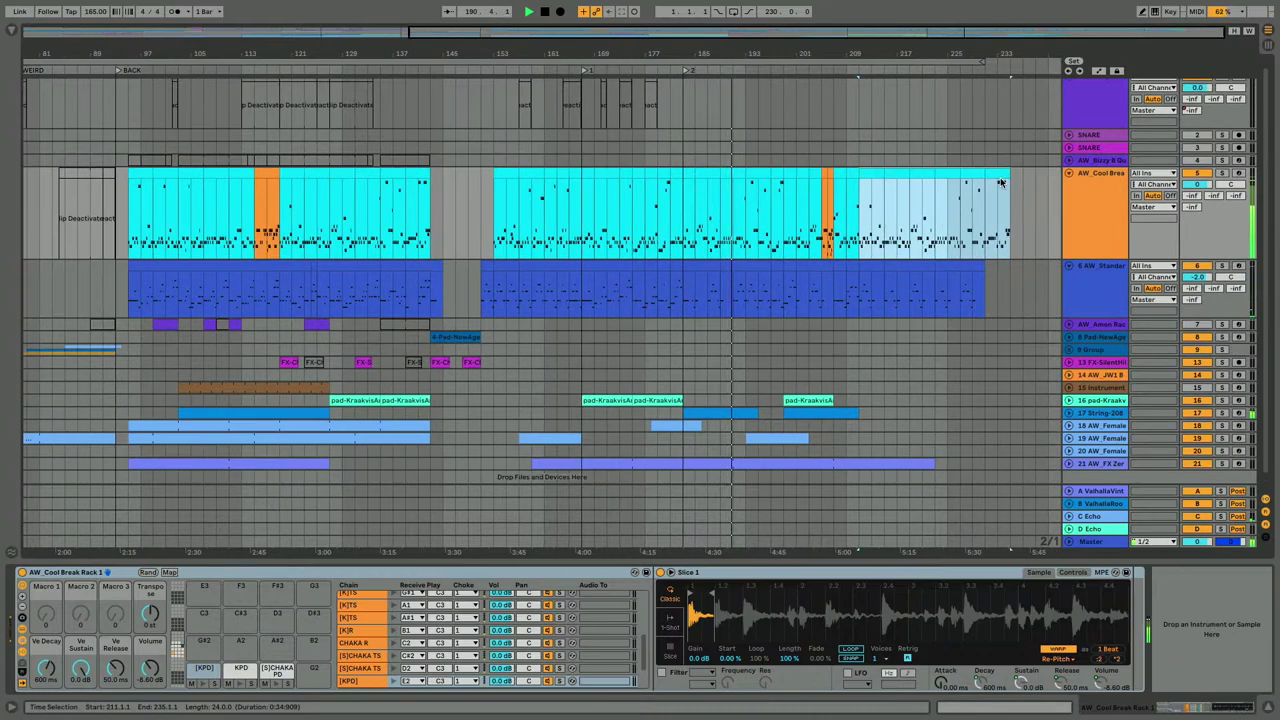
Remove the breakbeat beyond bar 231 and paste a copy of bars 139 to 143 over bars 227 to 231.
left_click_drag(1007, 213, 993, 216)
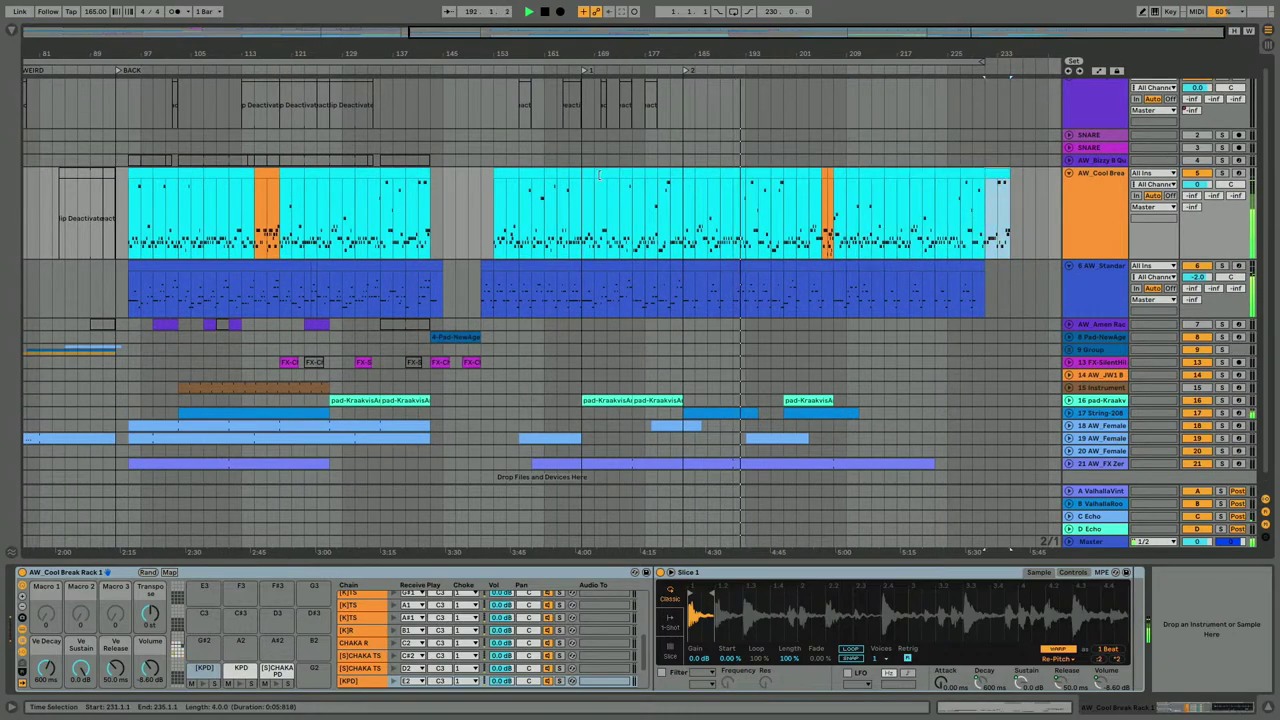
key("super+z")
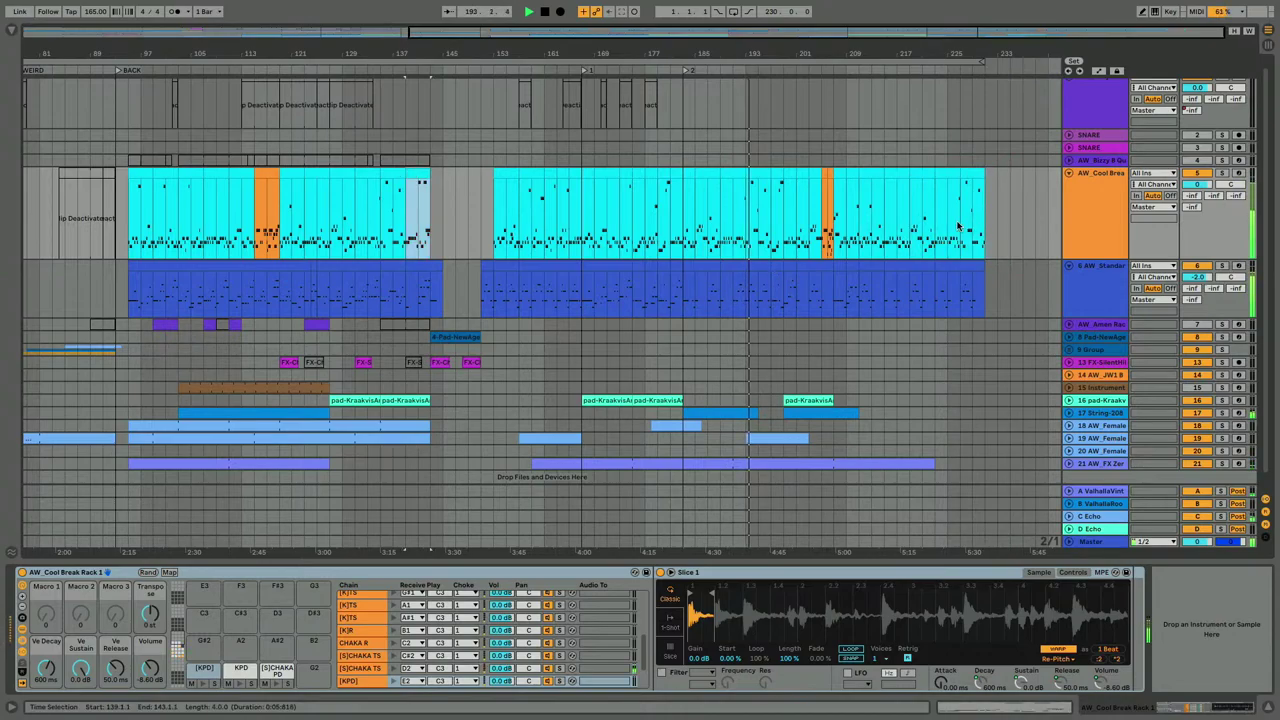
key("super+z")
Extend the breakbeat clips from bar 203 over the orange fill clip, ending midway through bar 206.
left_click_drag(853, 54, 853, 130)
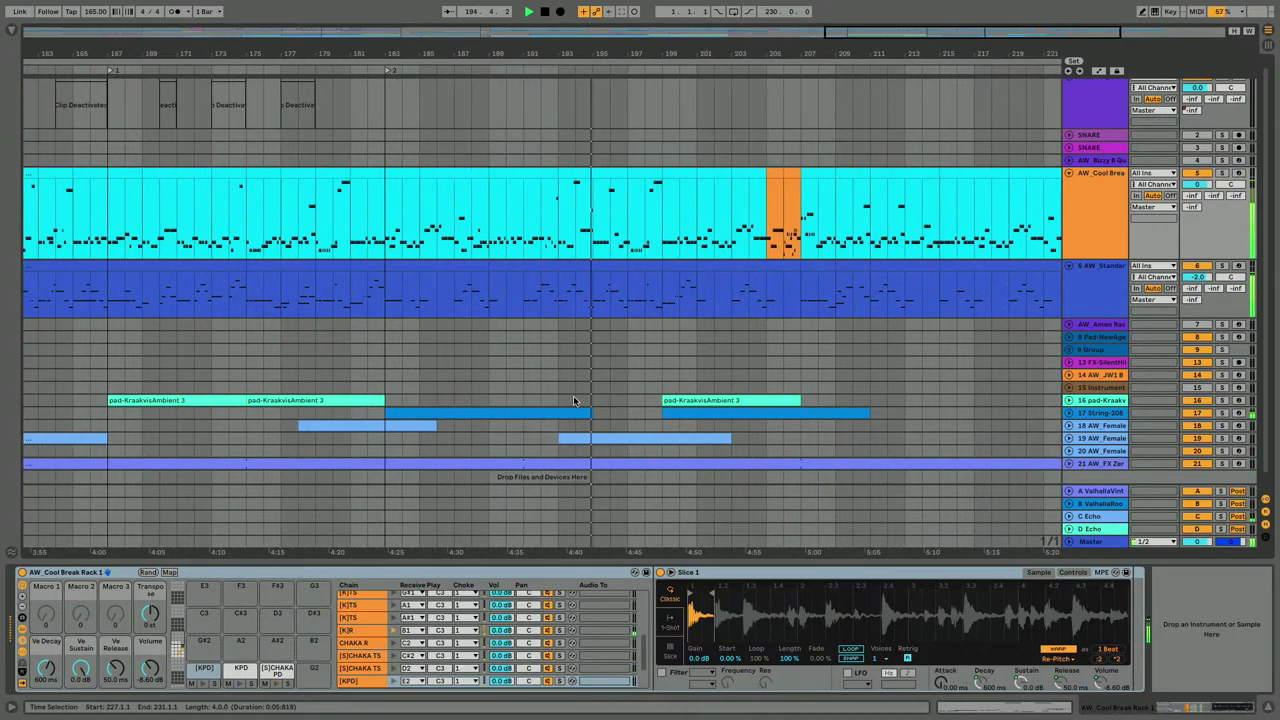
left_click_drag(732, 173, 784, 172)
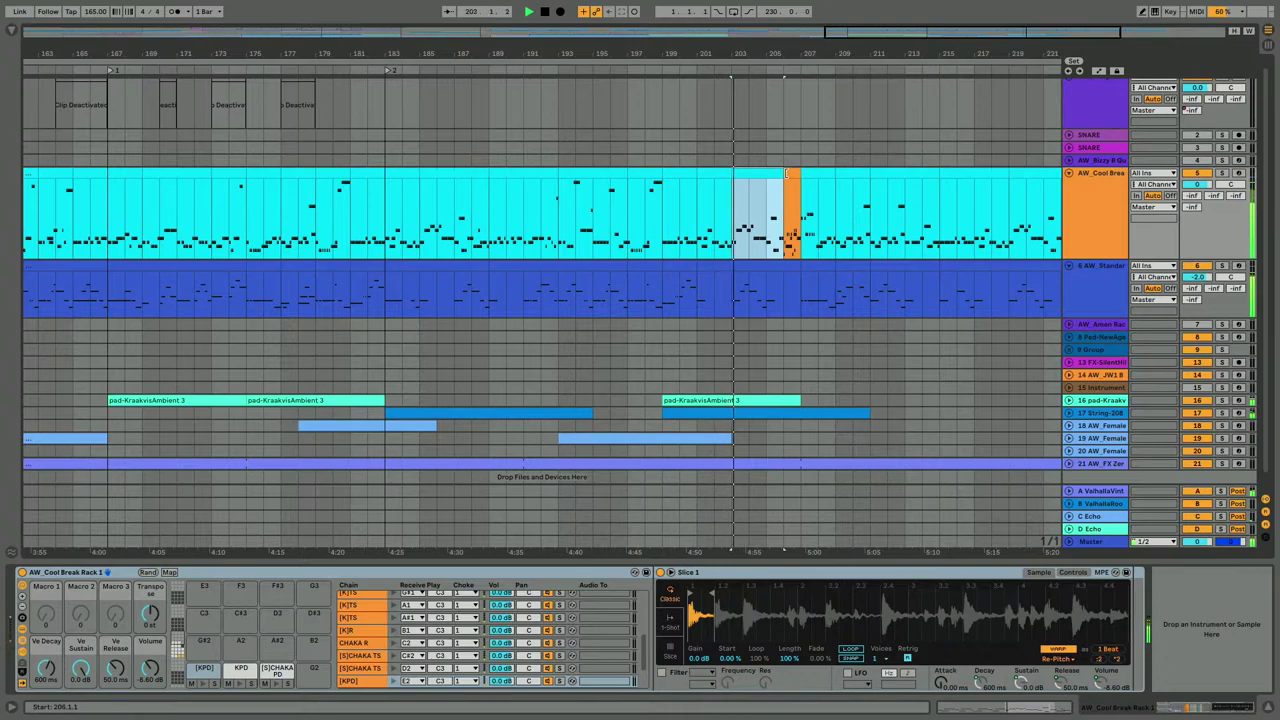
left_click_drag(791, 53, 791, 105)
left_click_drag(771, 174, 790, 175)
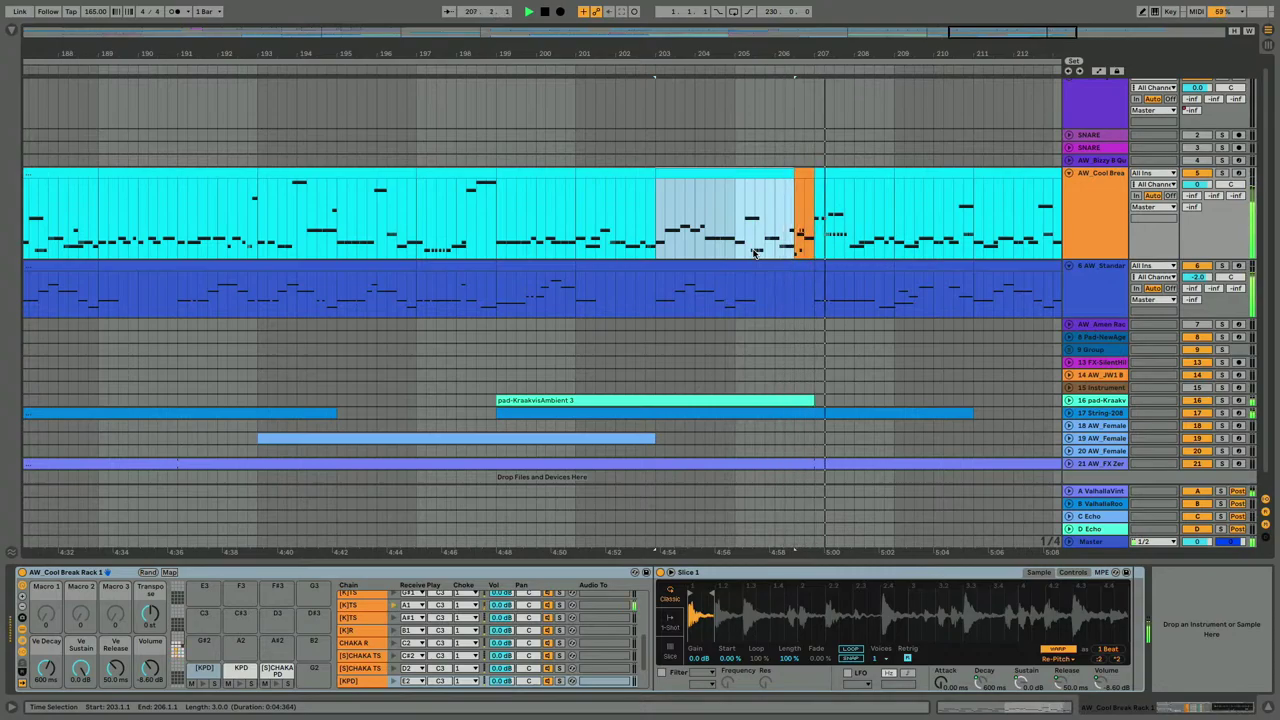
Inspect the notes of the 808 bass clip spanning bars 211 to 215.
scroll(740, 240, "right", 5)
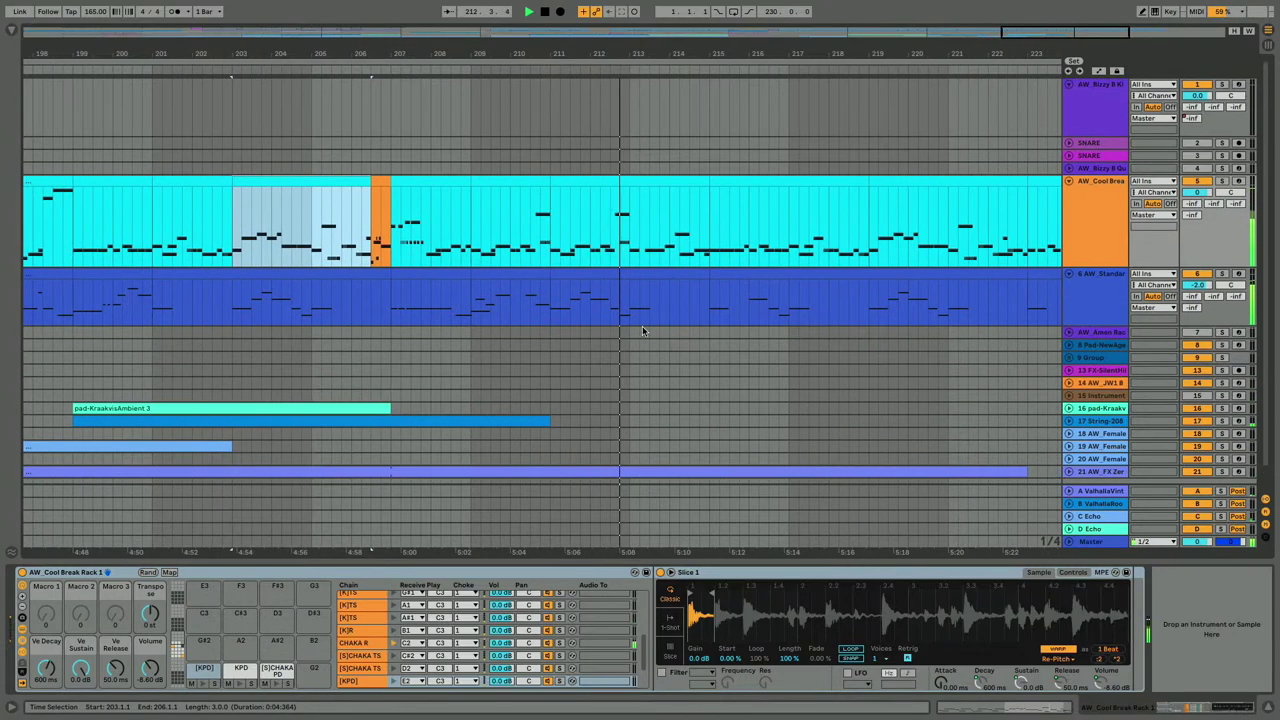
double_click(646, 277)
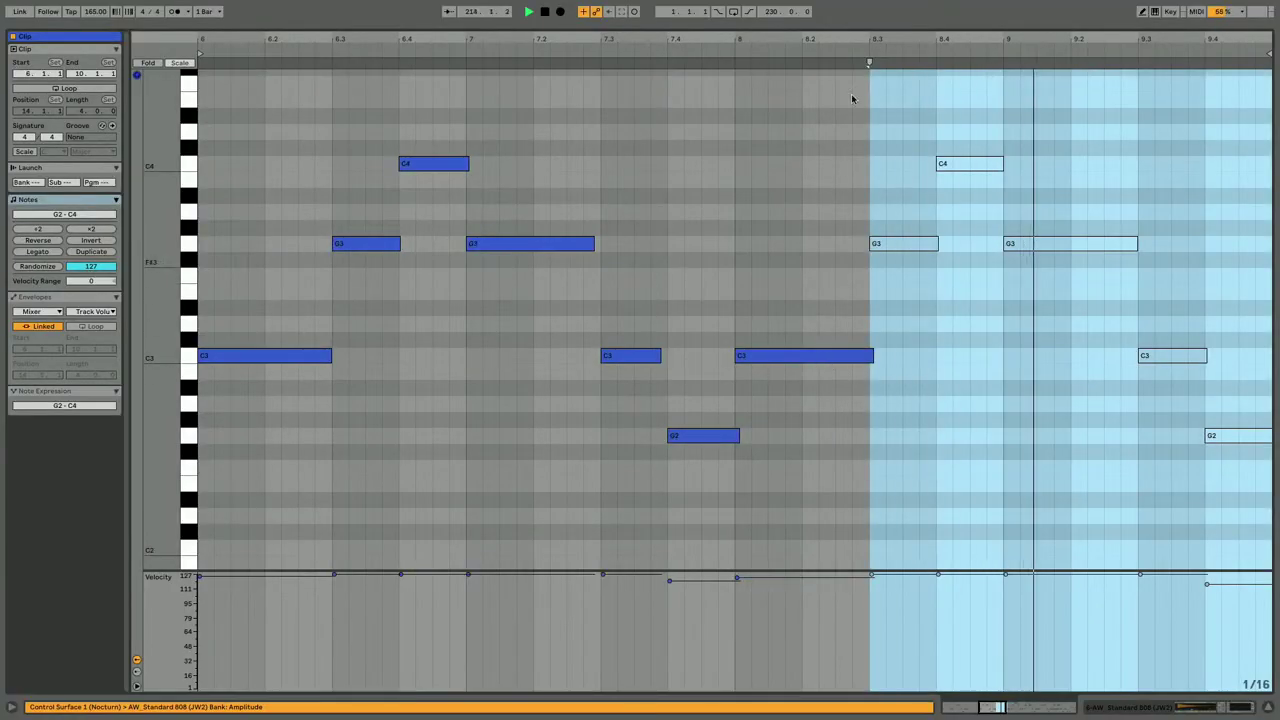
key("shift+Tab")
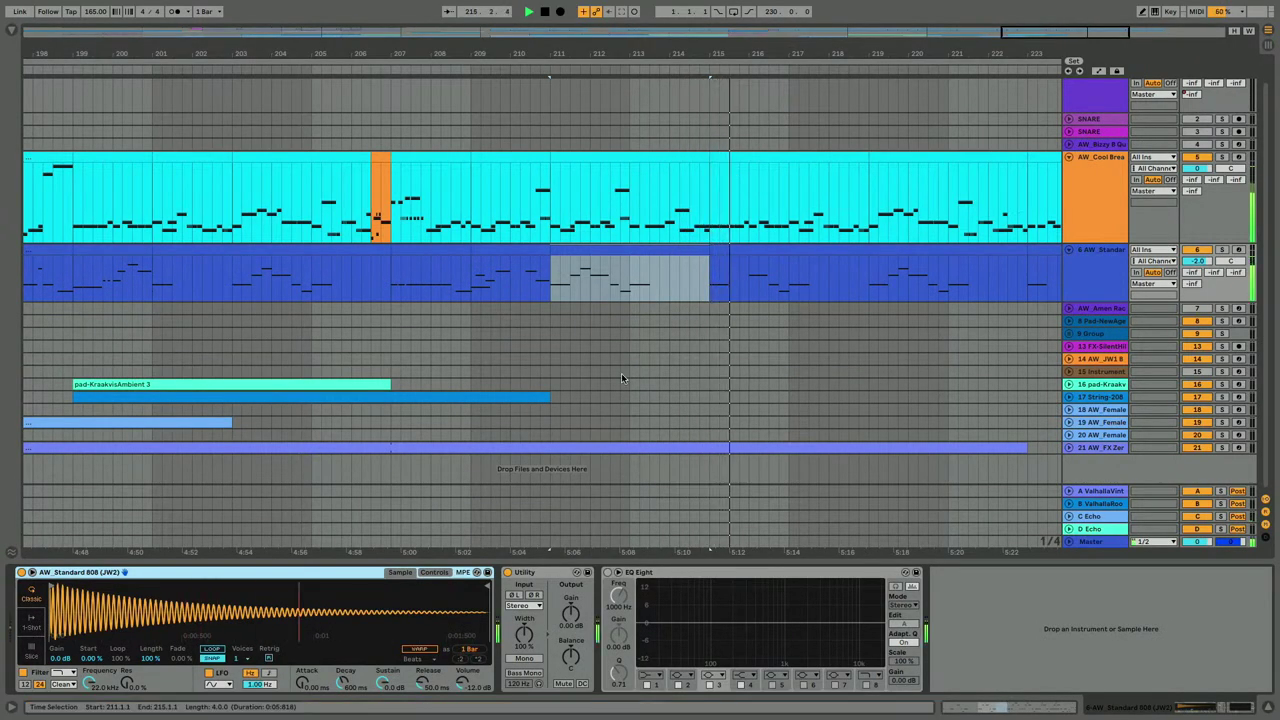
Play the arrangement from bar 189, stop it, and view the section before bar 165.
left_click_drag(697, 402, 403, 416)
left_click_drag(445, 54, 458, 8)
left_click(370, 254)
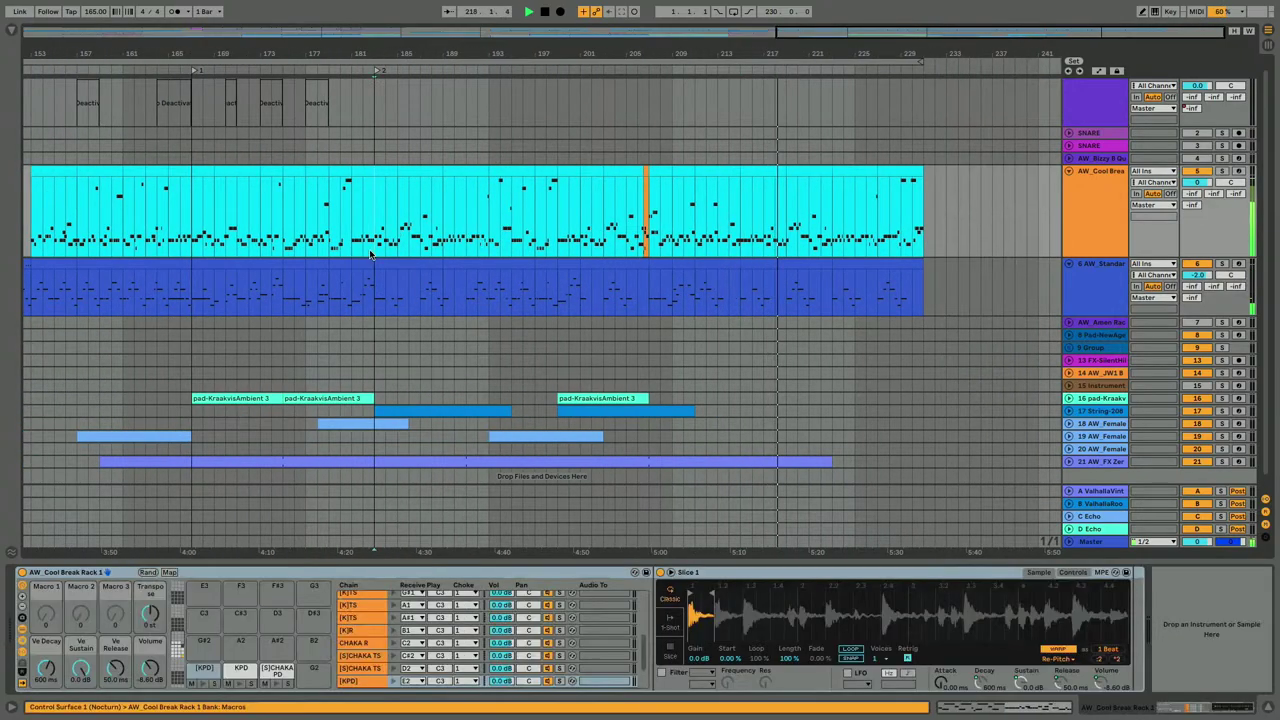
left_click(443, 243)
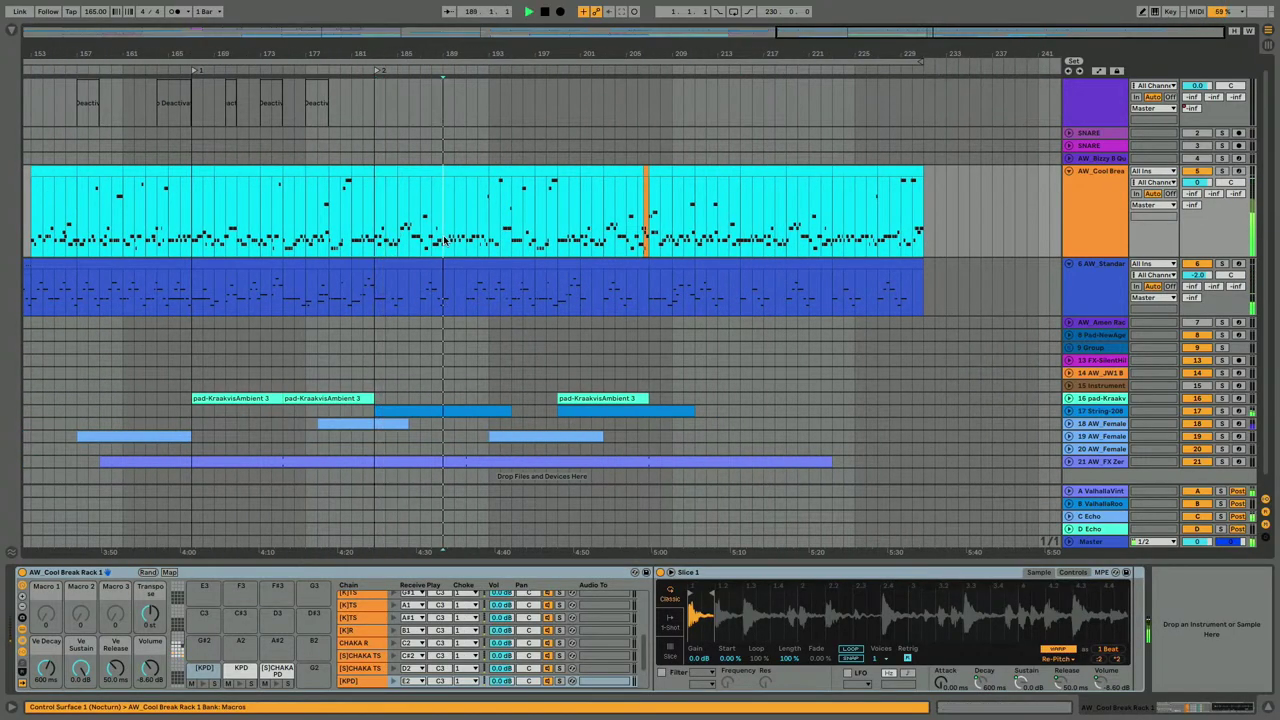
key("space")
scroll(453, 242, "left", 5)
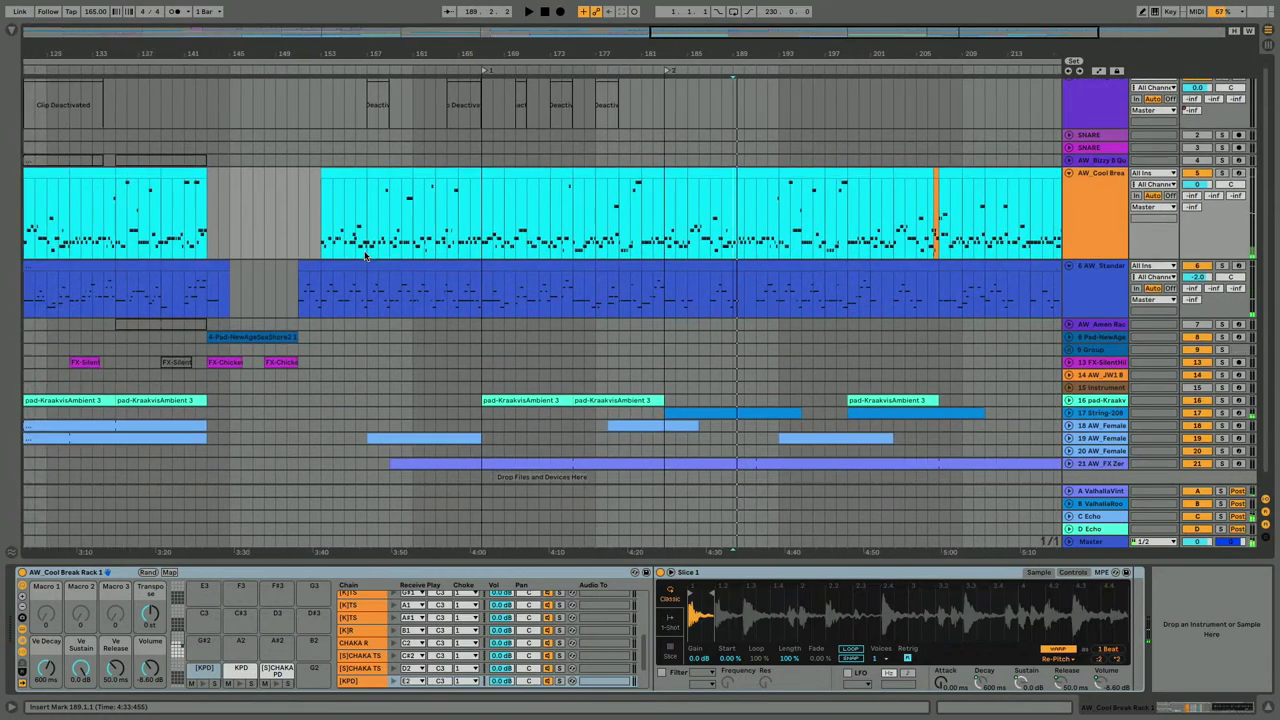
Copy bars 175 to 179 of the breakbeat and 808 tracks over bars 215 to 219.
scroll(365, 257, "right", 1)
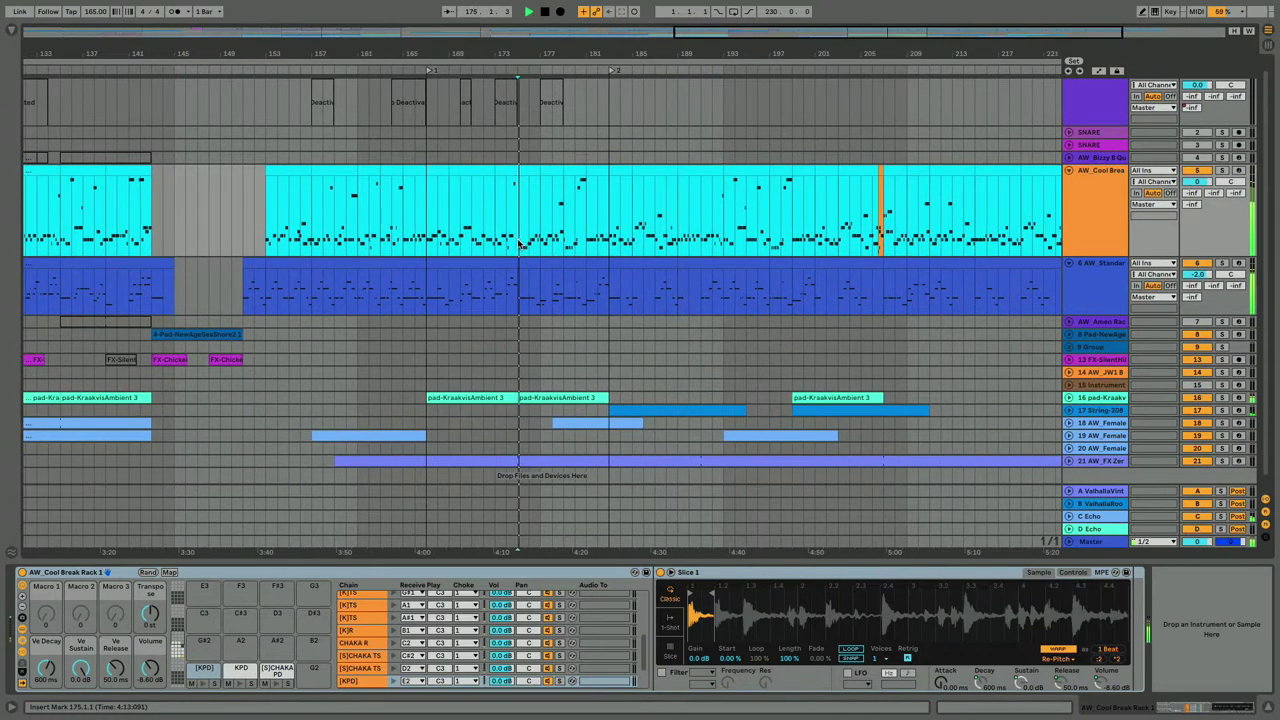
left_click_drag(519, 243, 560, 282)
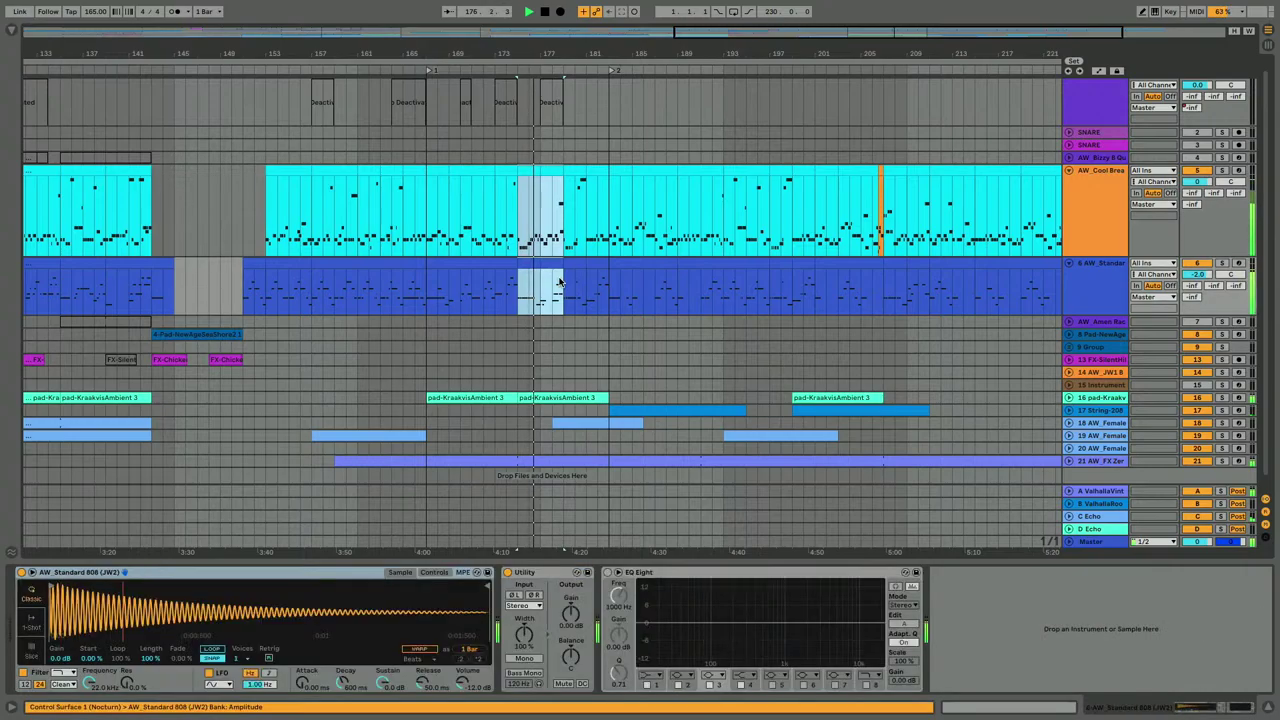
scroll(560, 282, "right", 4)
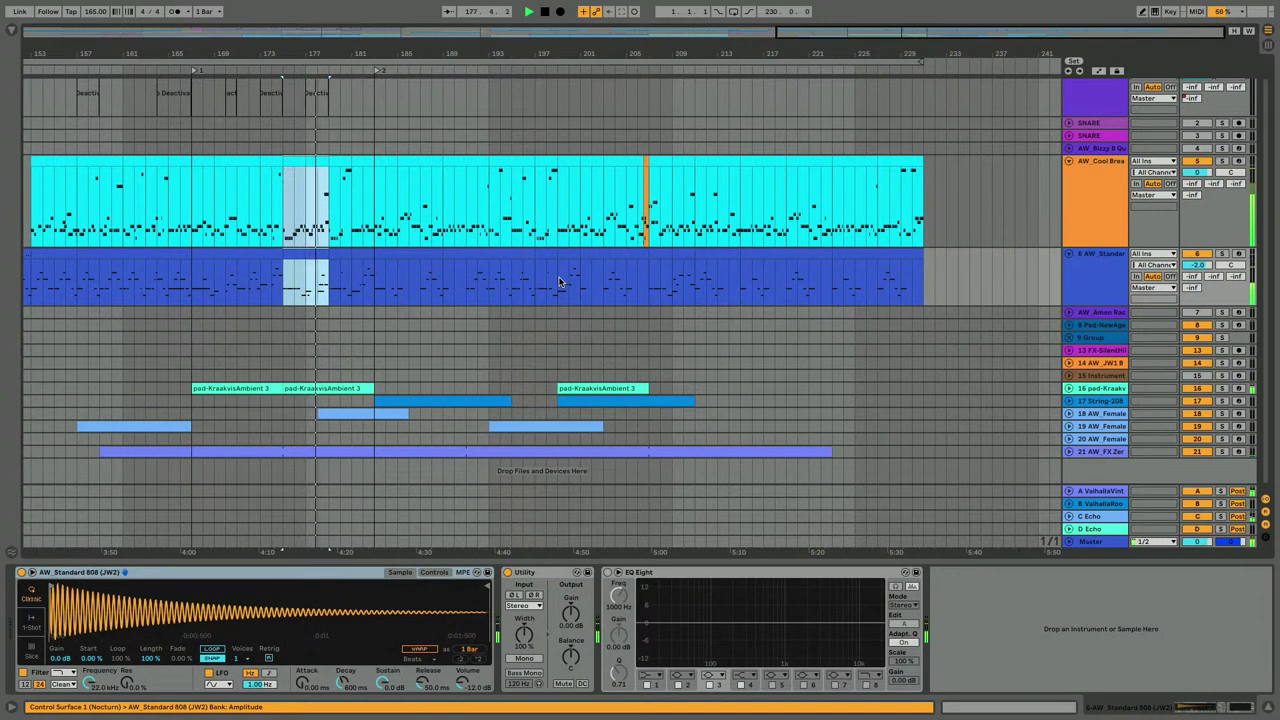
left_click(656, 230)
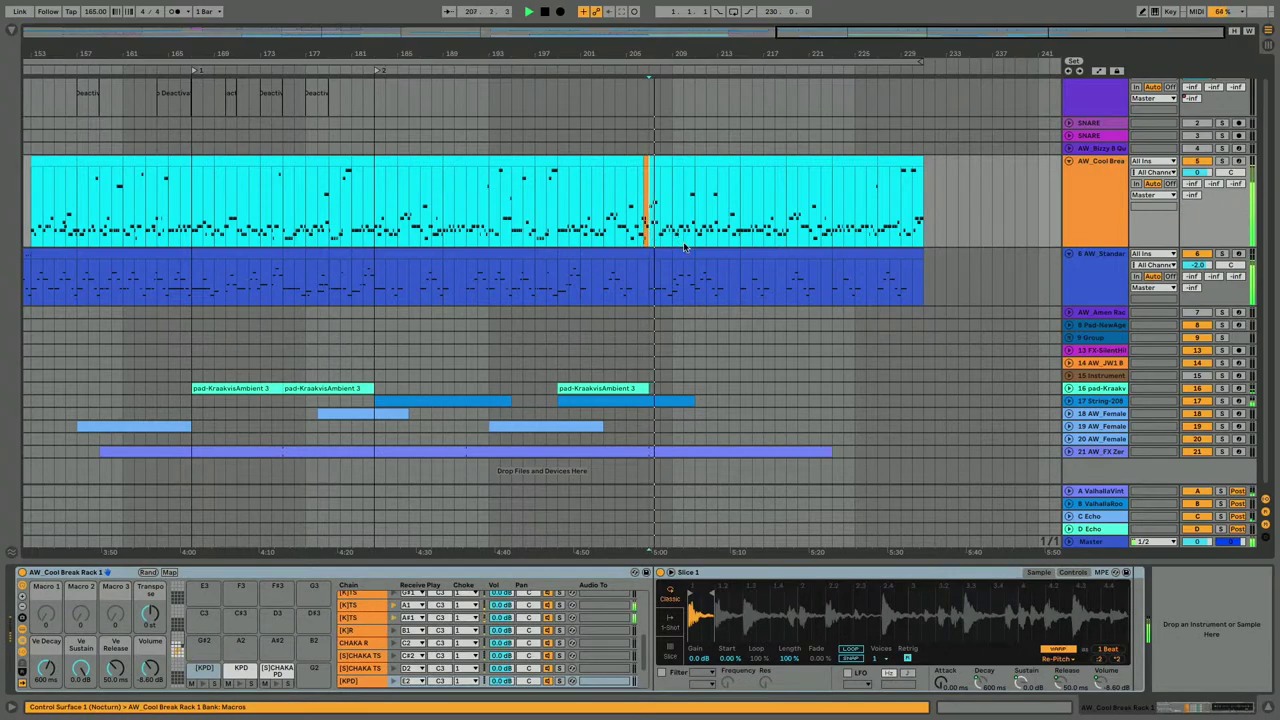
left_click_drag(743, 245, 784, 279)
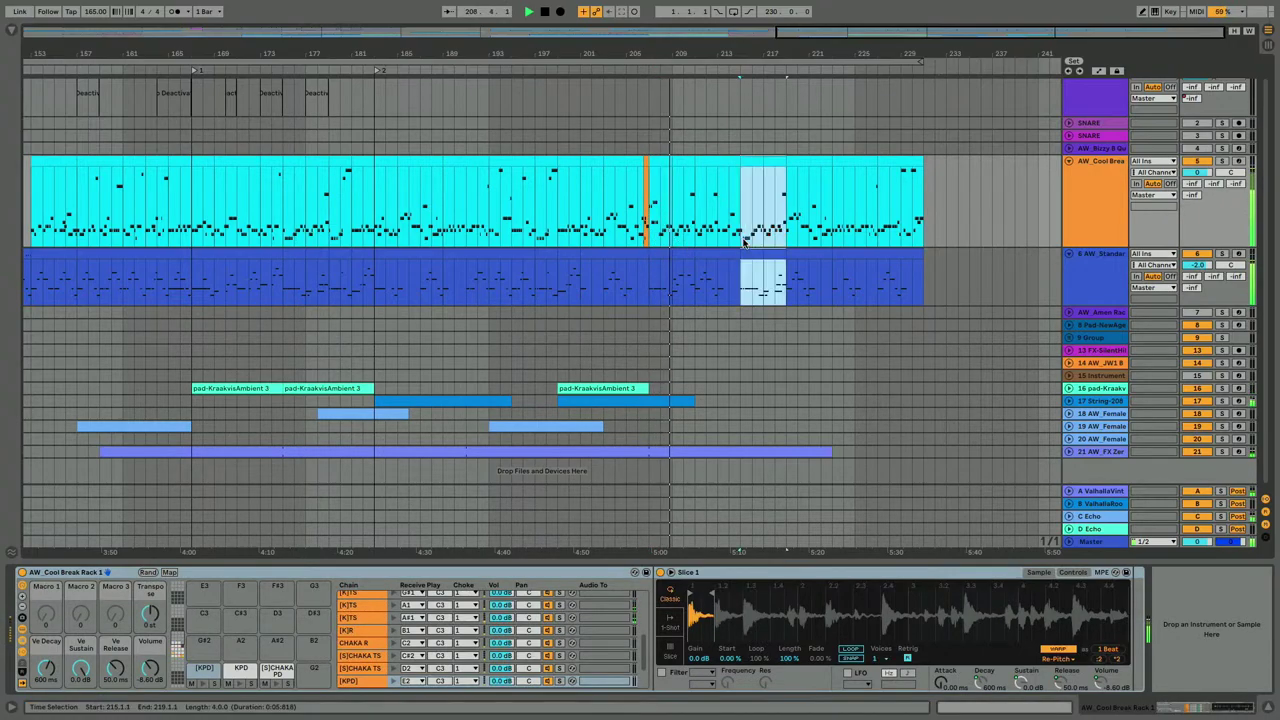
Try to extend the start of the breakbeat clip at bar 217 back to bar 216.
left_click_drag(793, 47, 793, 114)
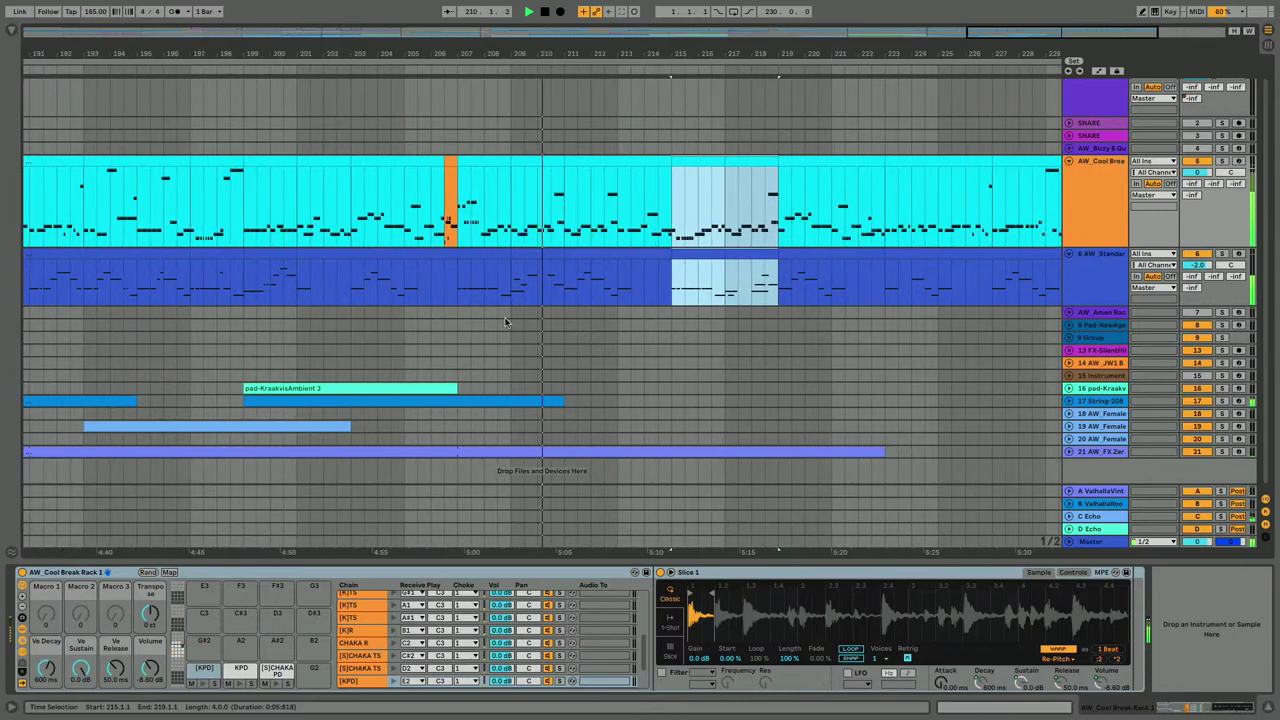
left_click(683, 327)
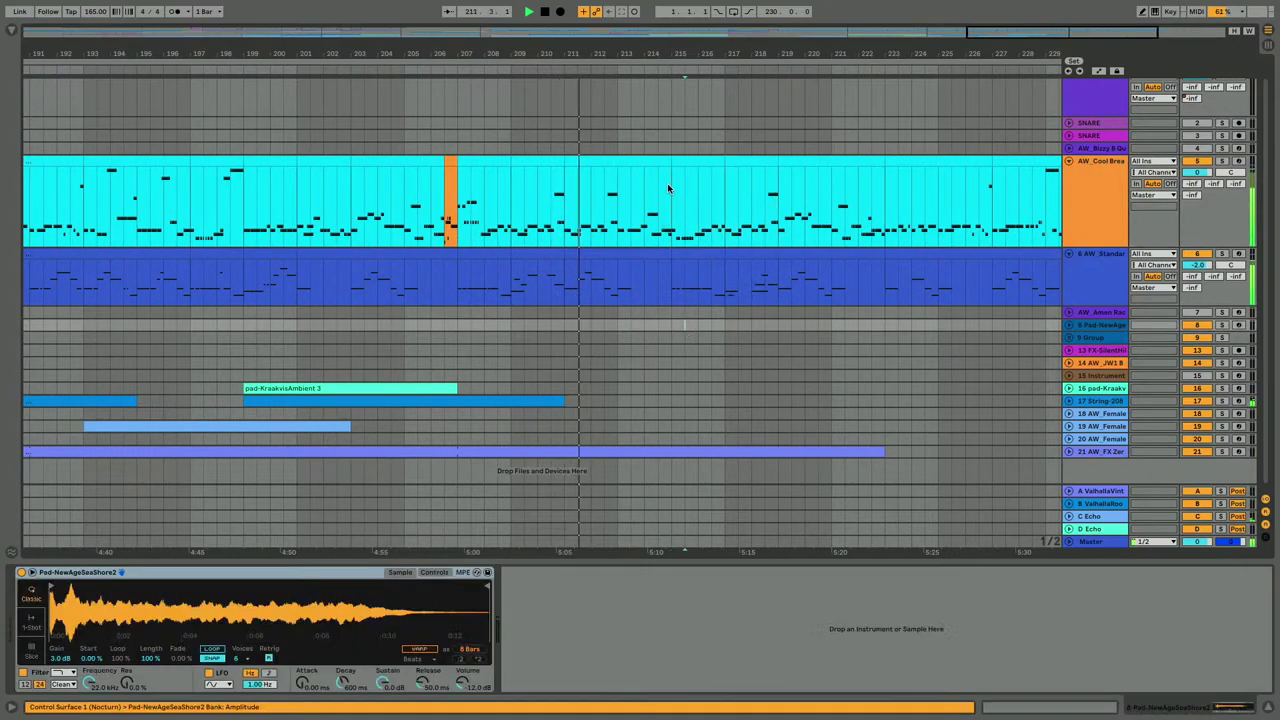
left_click(734, 162)
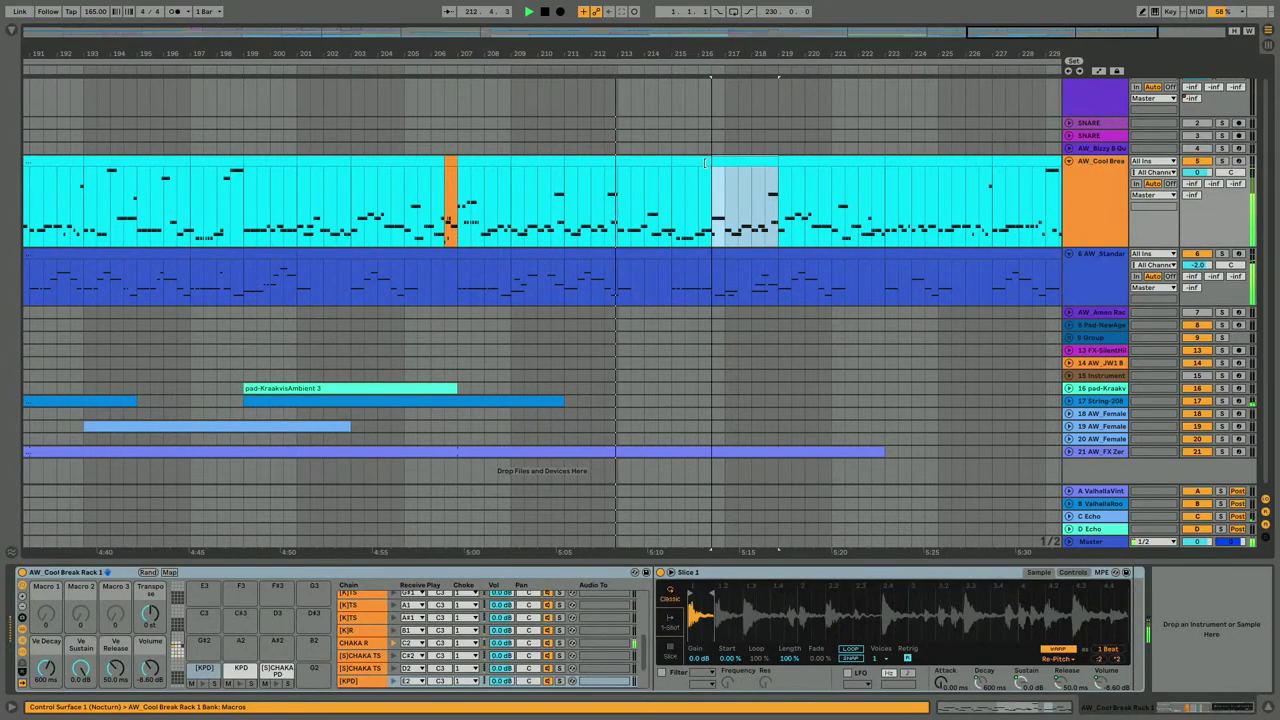
left_click_drag(705, 162, 698, 160)
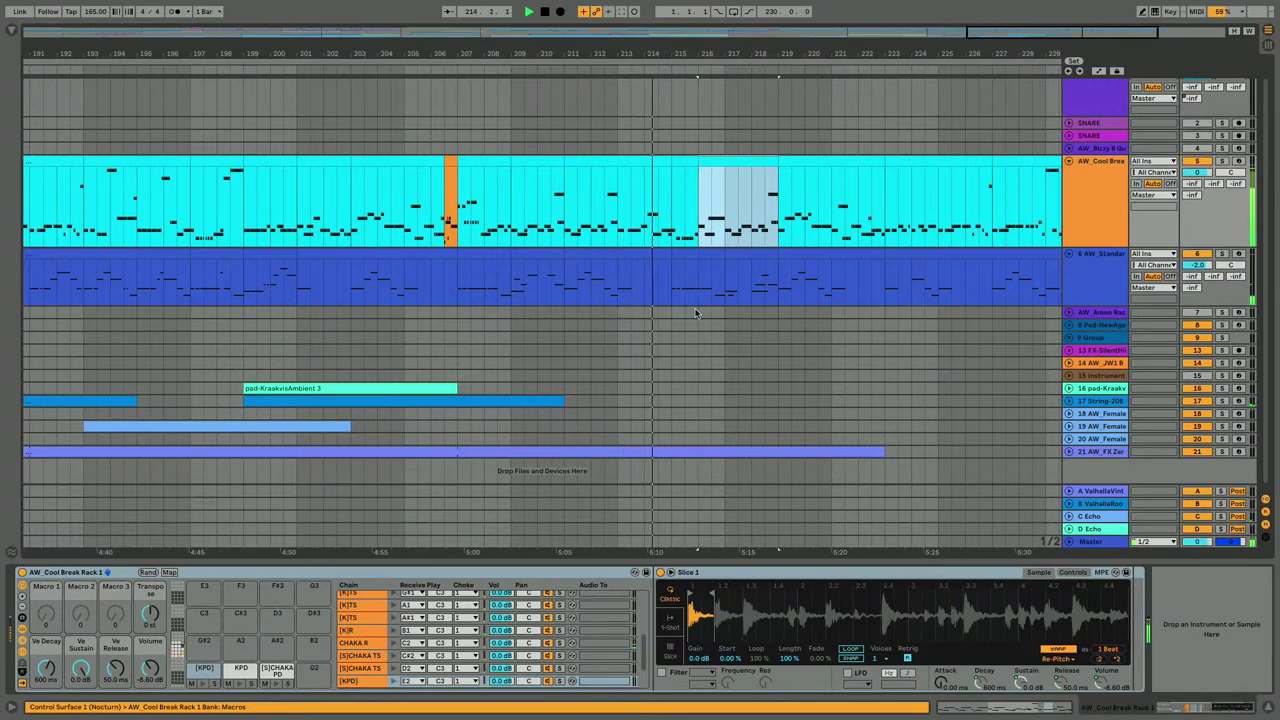
scroll(721, 222, "up", 4)
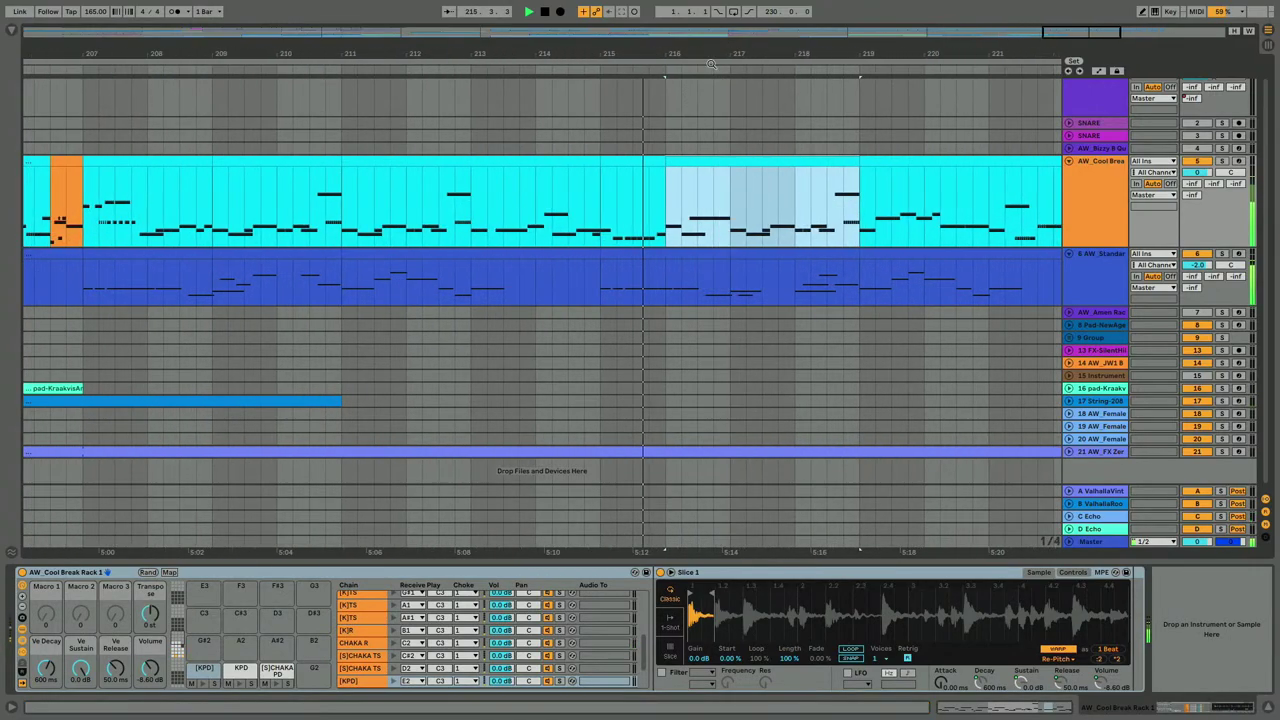
key("ctrl+z")
Replay from the end of bar 214 and try to extend the bar 217 breakbeat clip back to the middle of bar 216.
left_click(588, 207)
key("space")
key("space")
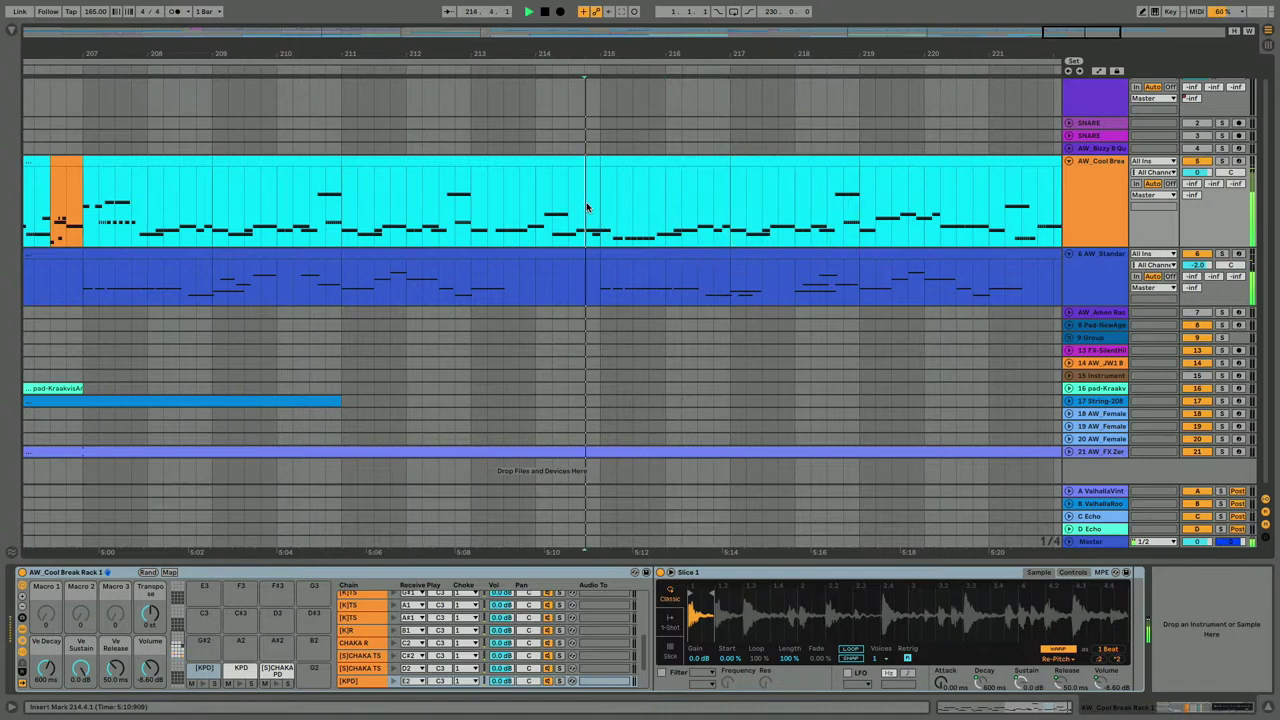
left_click_drag(731, 161, 692, 161)
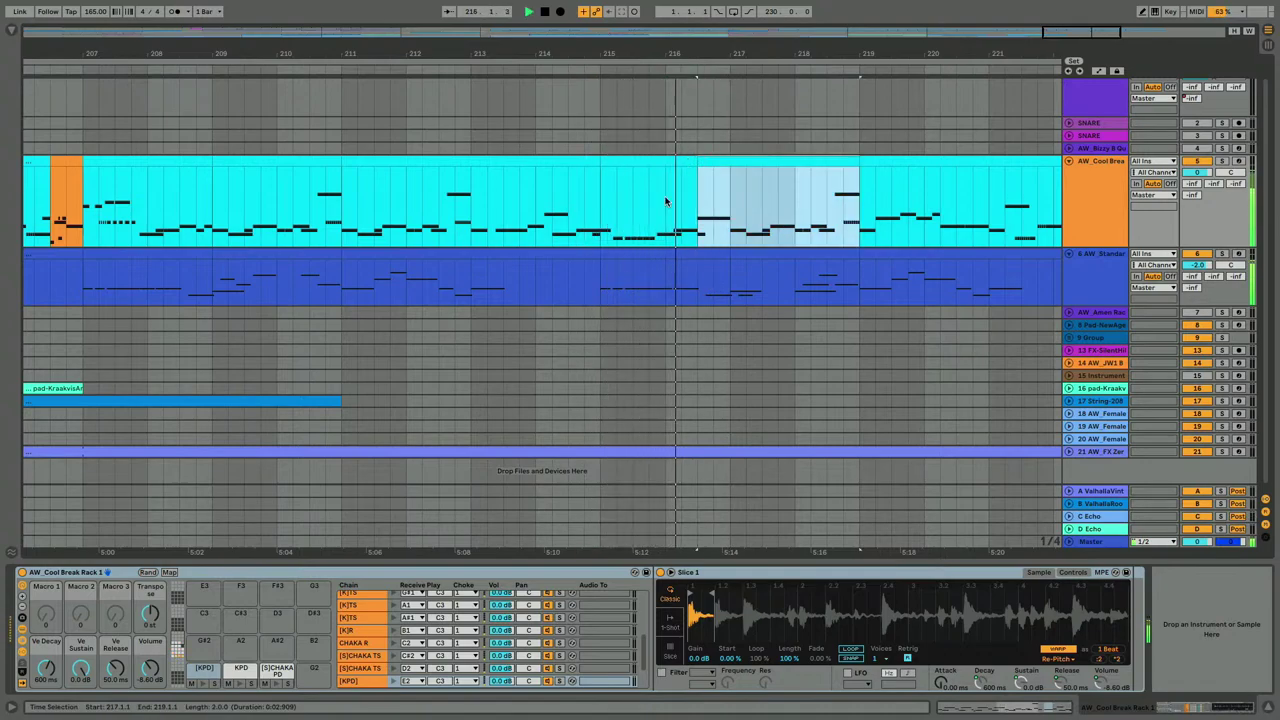
key("ctrl+z")
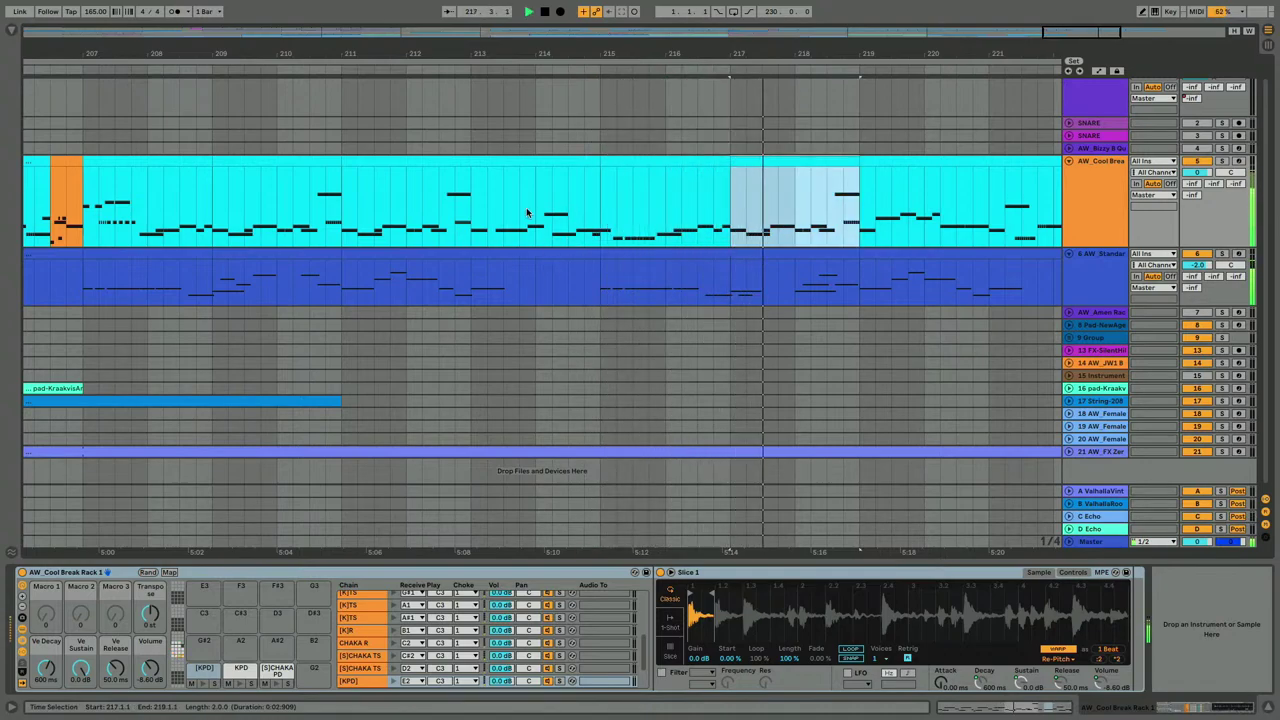
Replay from late in bar 213 and try to extend the bar 217 breakbeat clip back to beat 2 of bar 216.
left_click(526, 211)
key("space")
key("space")
left_click_drag(736, 161, 682, 174)
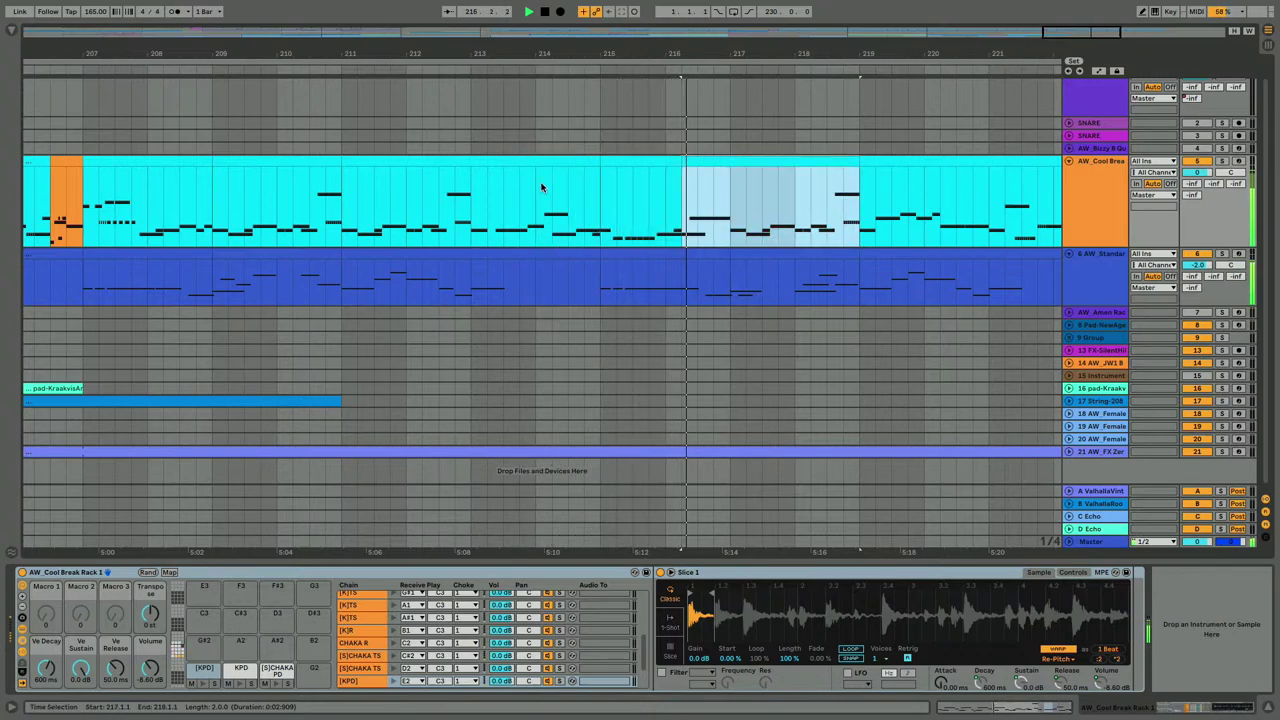
key("ctrl+z")
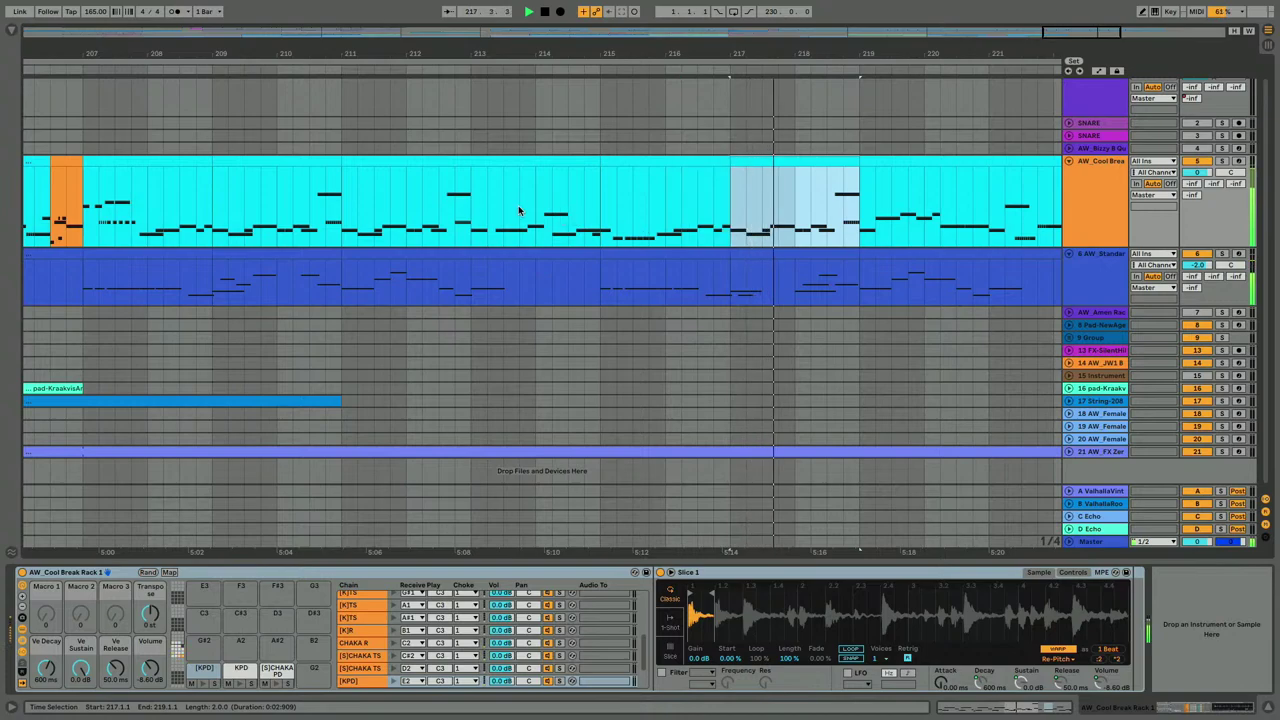
Replay the section and extend the end of the breakbeat clip starting at bar 215 to the middle of bar 217.
left_click(520, 209)
key("space")
key("space")
left_click_drag(729, 161, 763, 156)
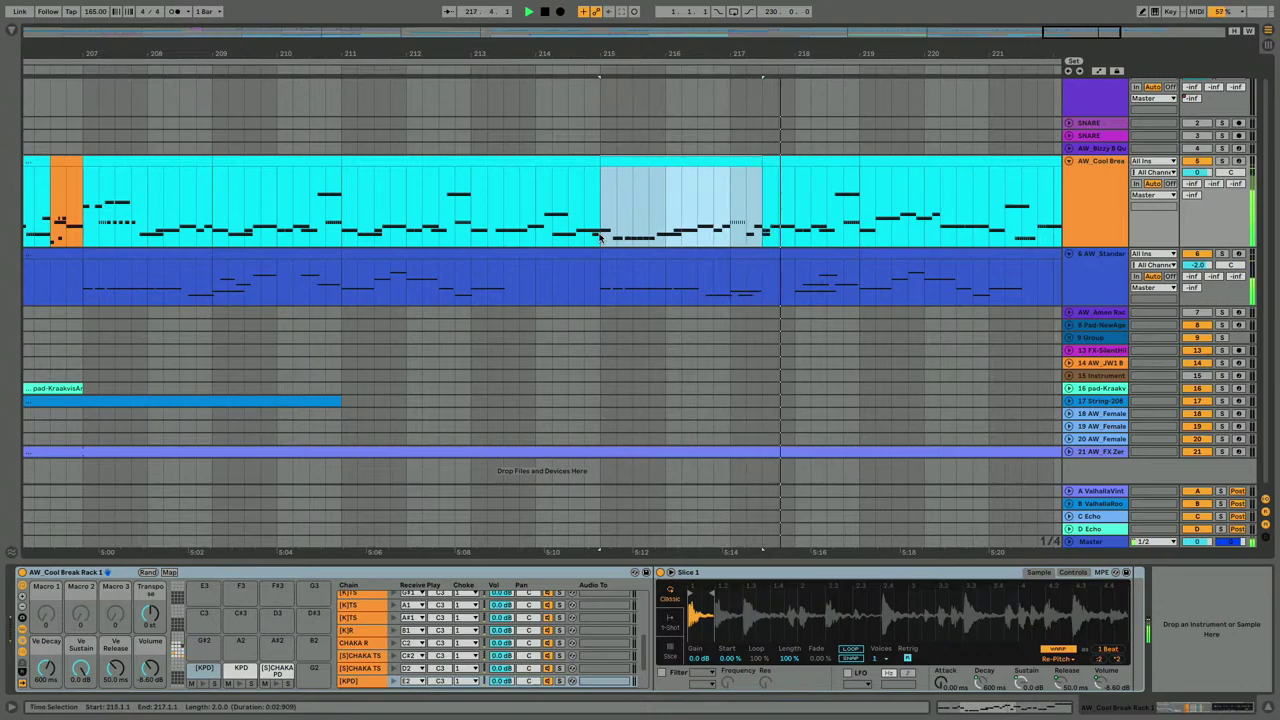
Open the breakbeat clip at bar 219, deactivate its [K]TS note at 7.2 and lower that note's velocity to the minimum.
scroll(600, 237, "right", 5)
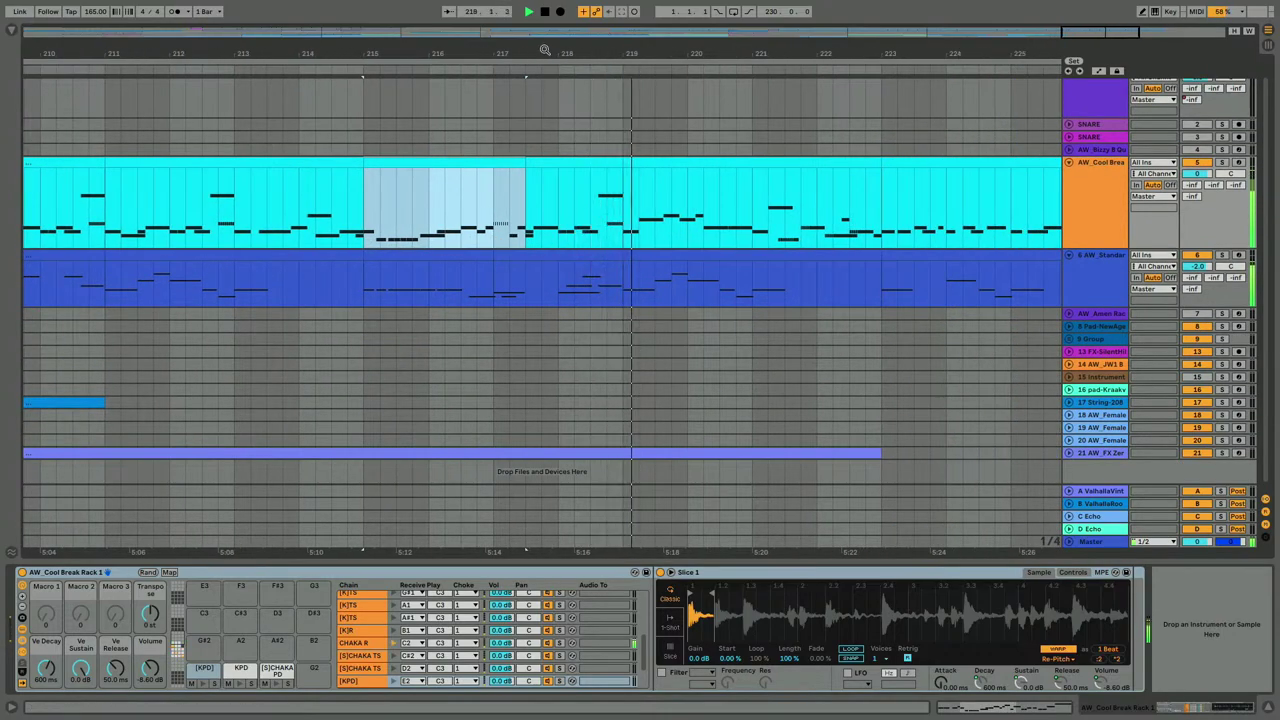
left_click_drag(545, 50, 550, 10)
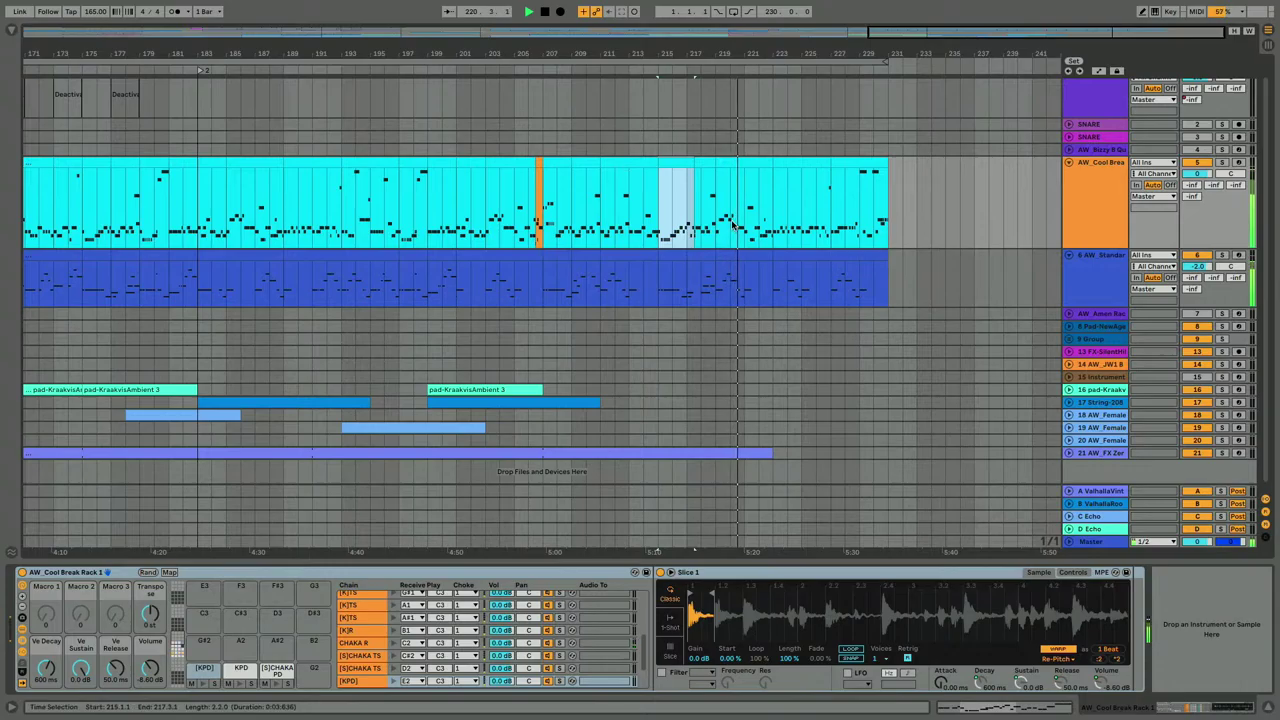
double_click(743, 162)
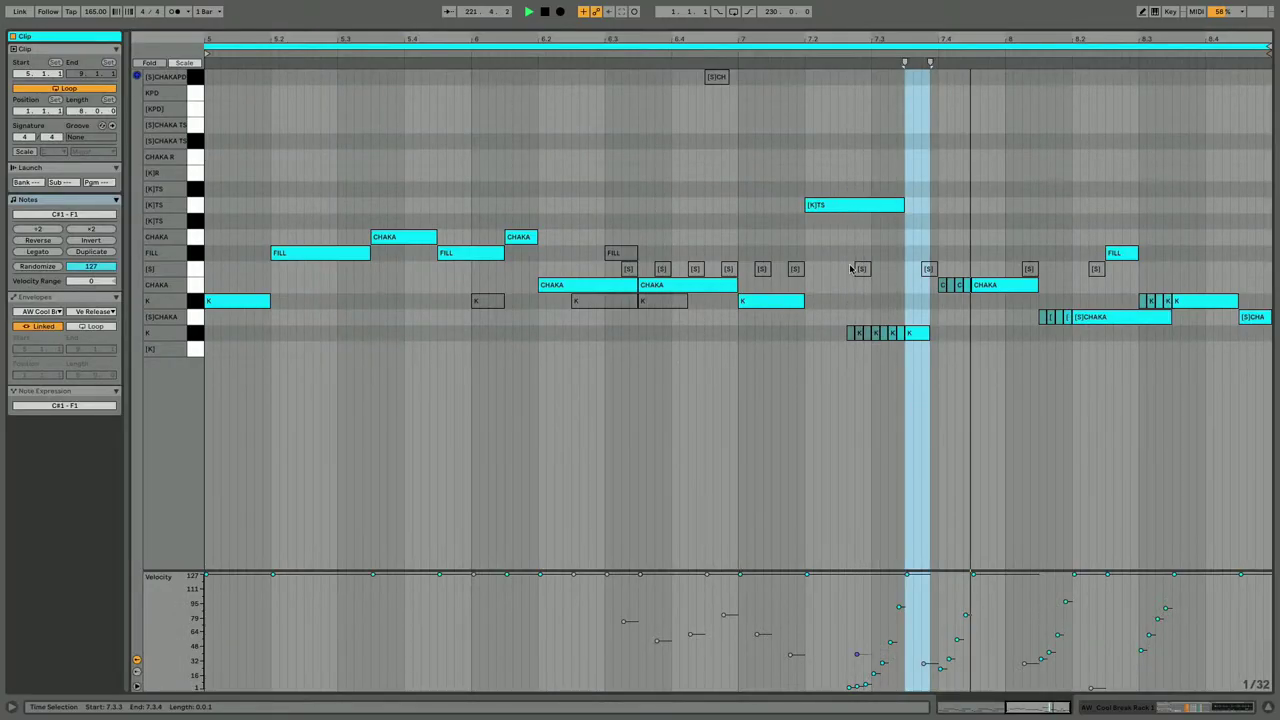
left_click(850, 205)
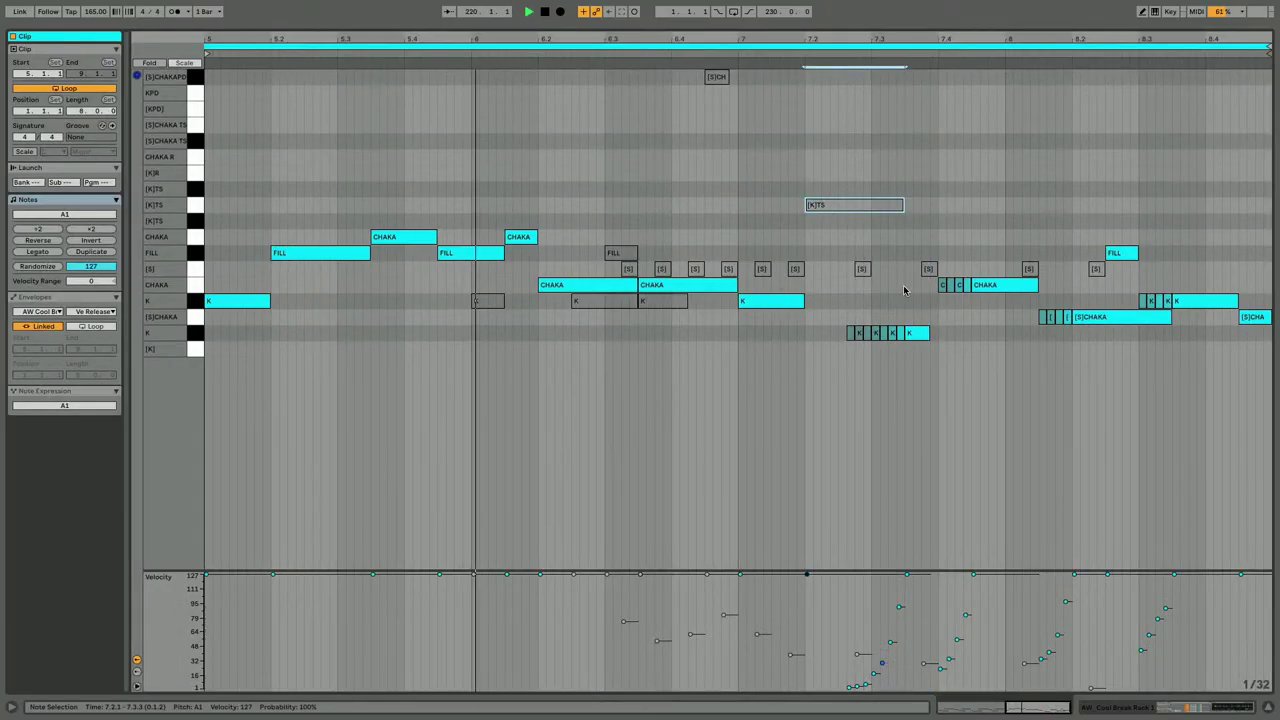
left_click_drag(914, 39, 914, 75)
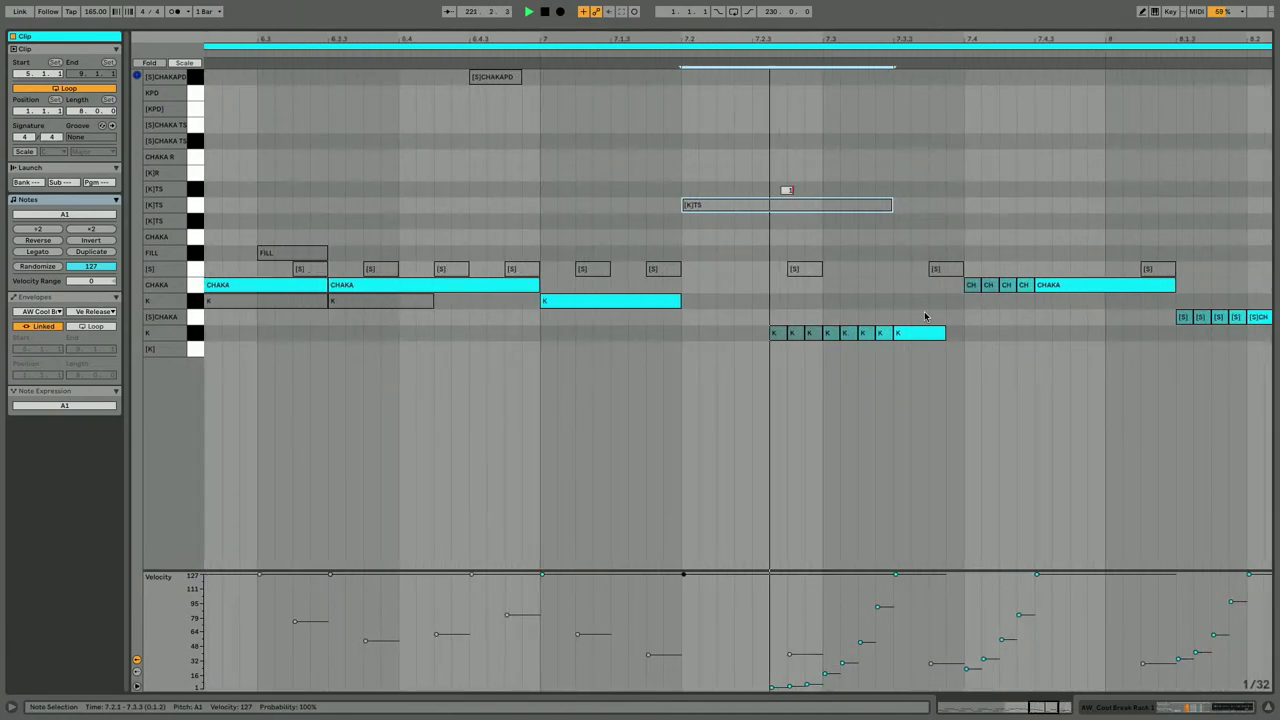
left_click(893, 286)
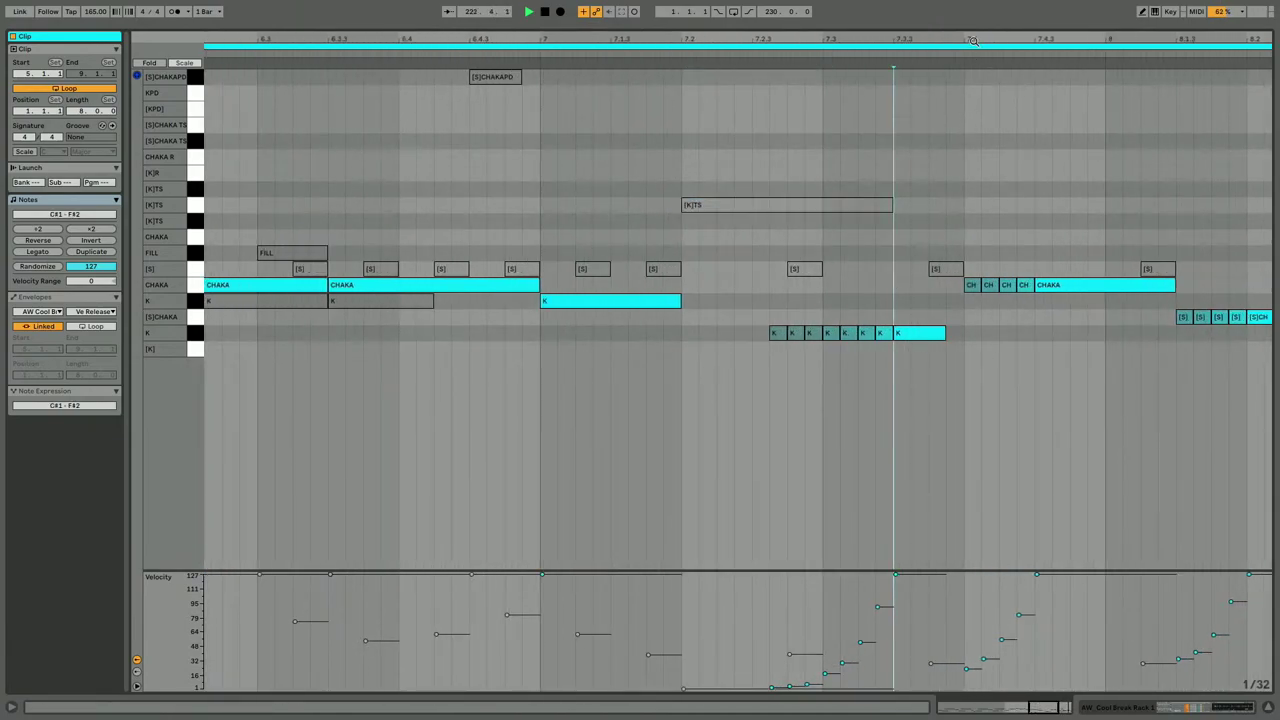
Shorten the K roll notes from 7.2.3 and the CHAKA roll notes from 7.4 to leave small gaps between them.
left_click_drag(973, 40, 875, 150)
left_click_drag(937, 318, 611, 391)
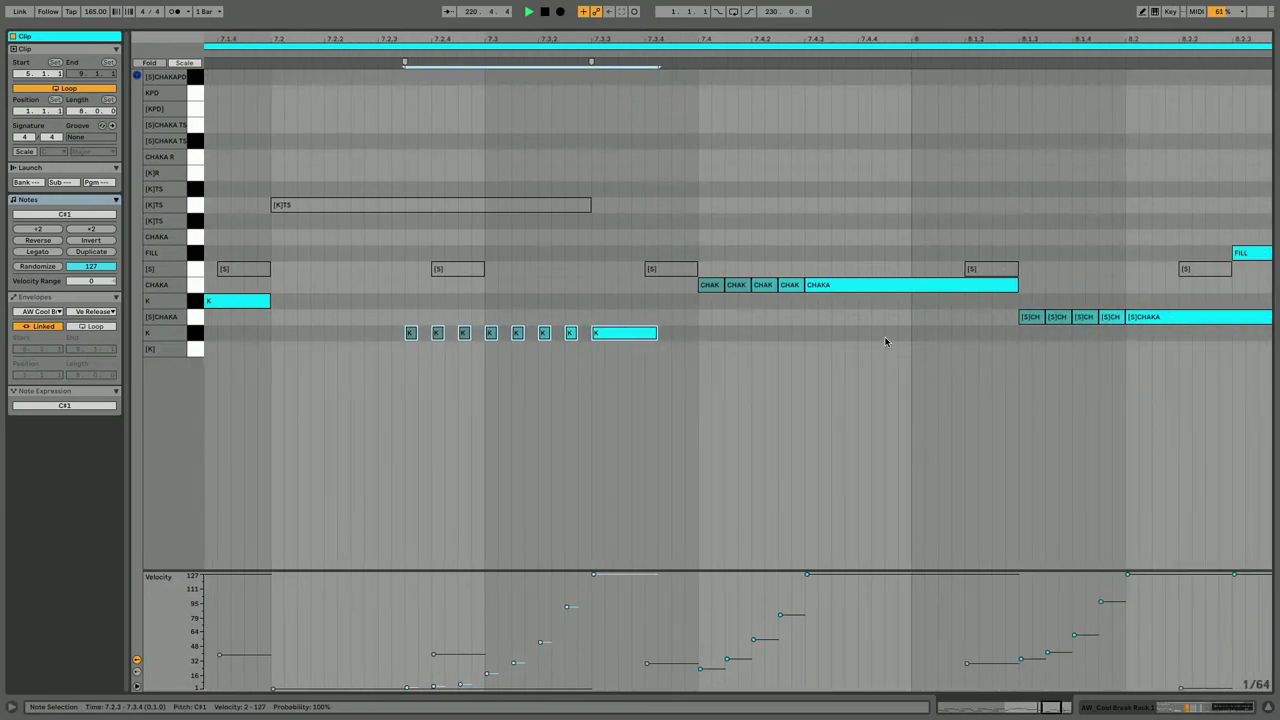
left_click_drag(894, 258, 734, 335)
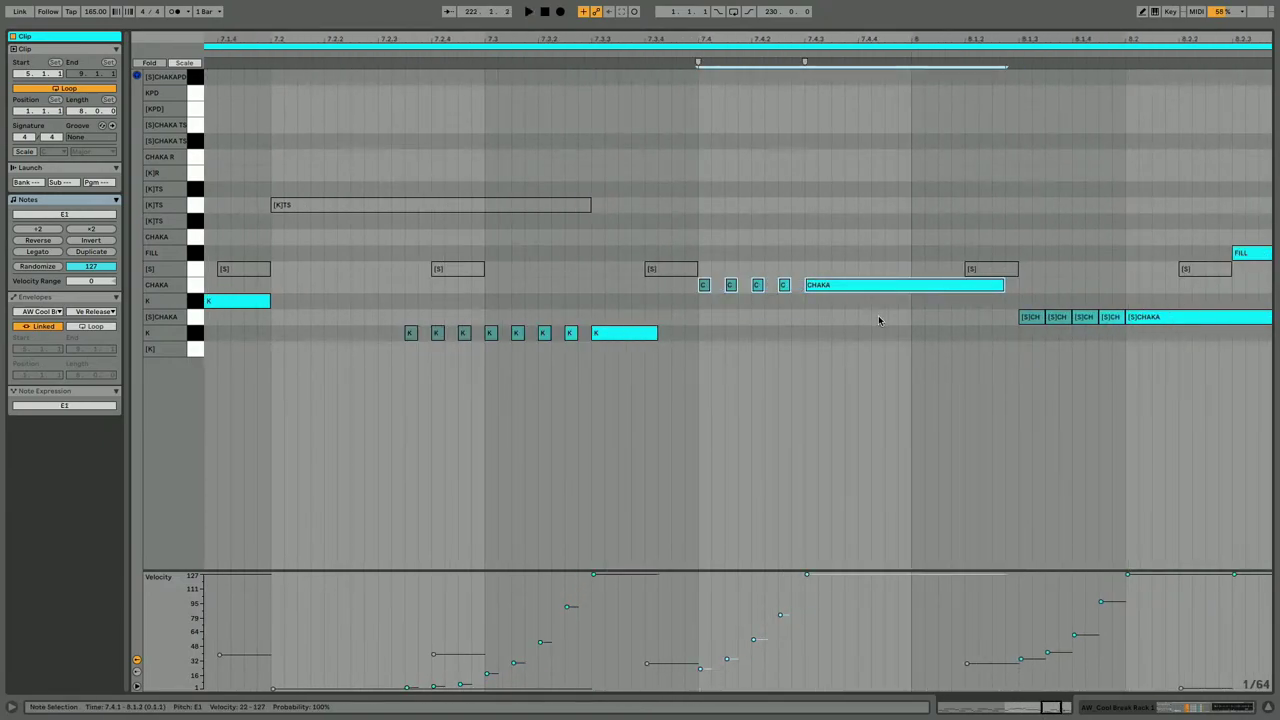
left_click(921, 335)
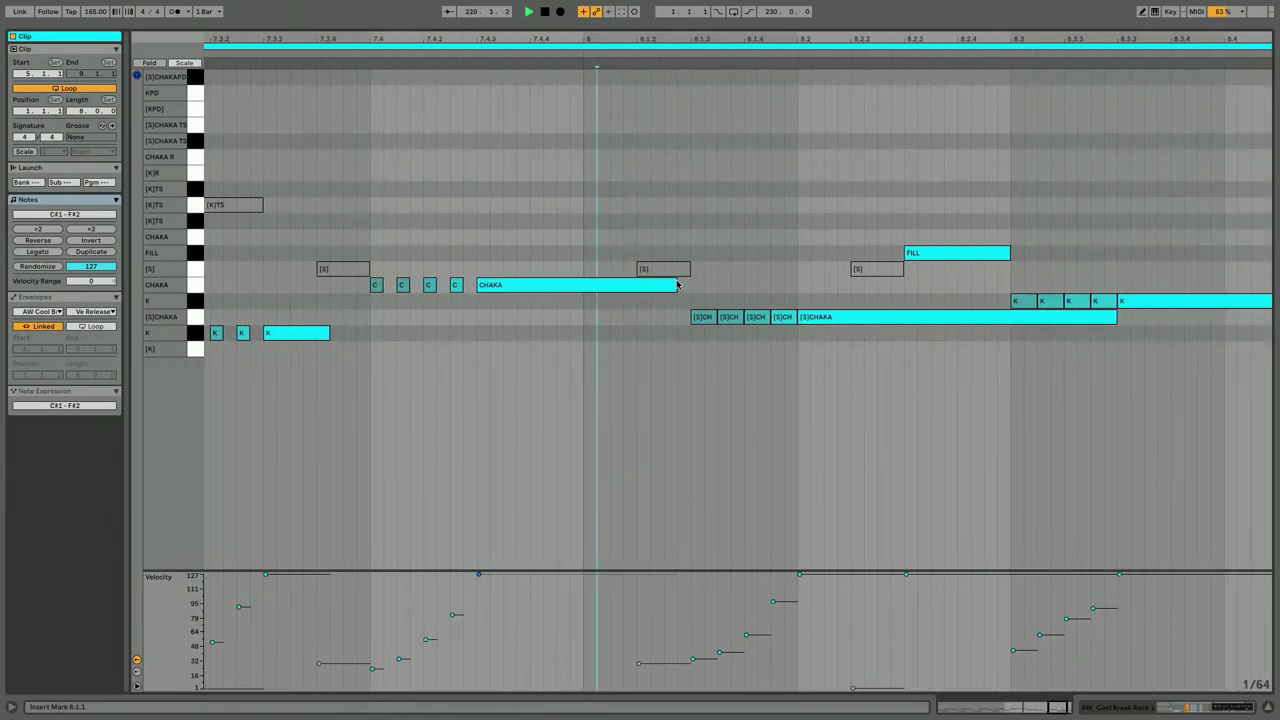
Shorten the [S]CHAKA roll notes from 8.1.3 and the K roll notes from 8.3 to leave small gaps.
left_click_drag(686, 304, 849, 360)
key("shift+Left")
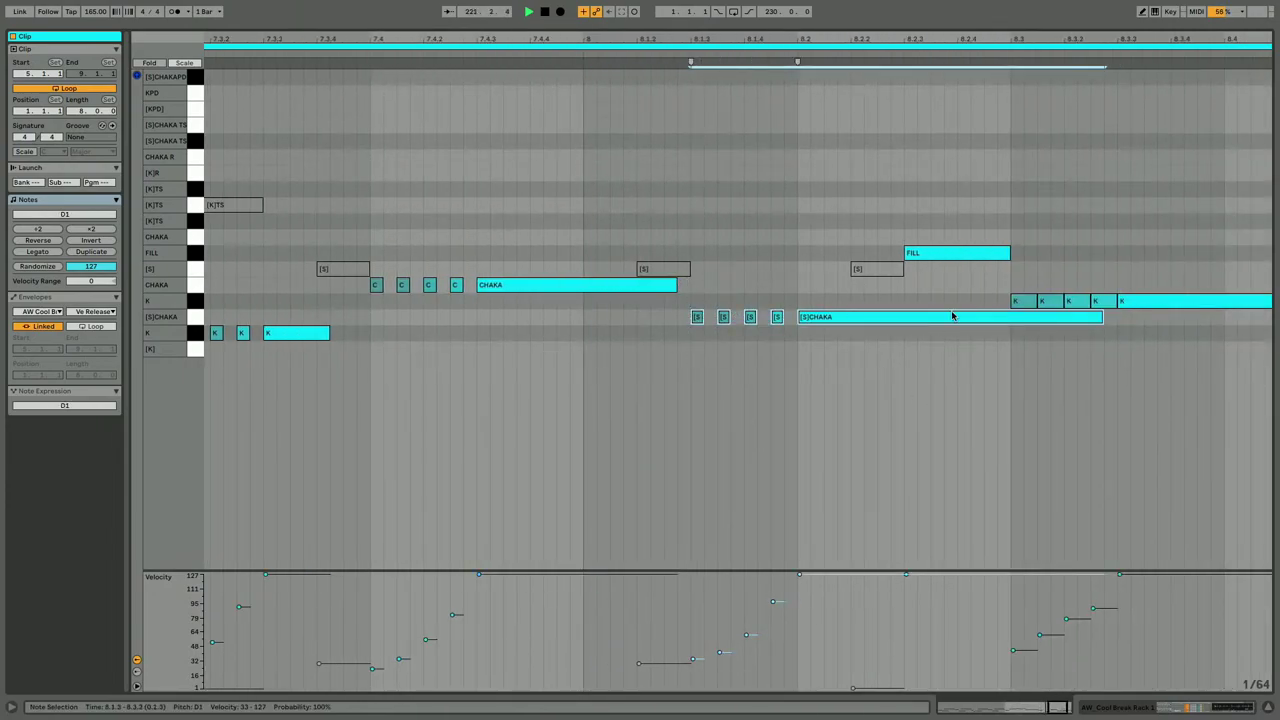
left_click_drag(1002, 282, 1157, 298)
key("shift+Left")
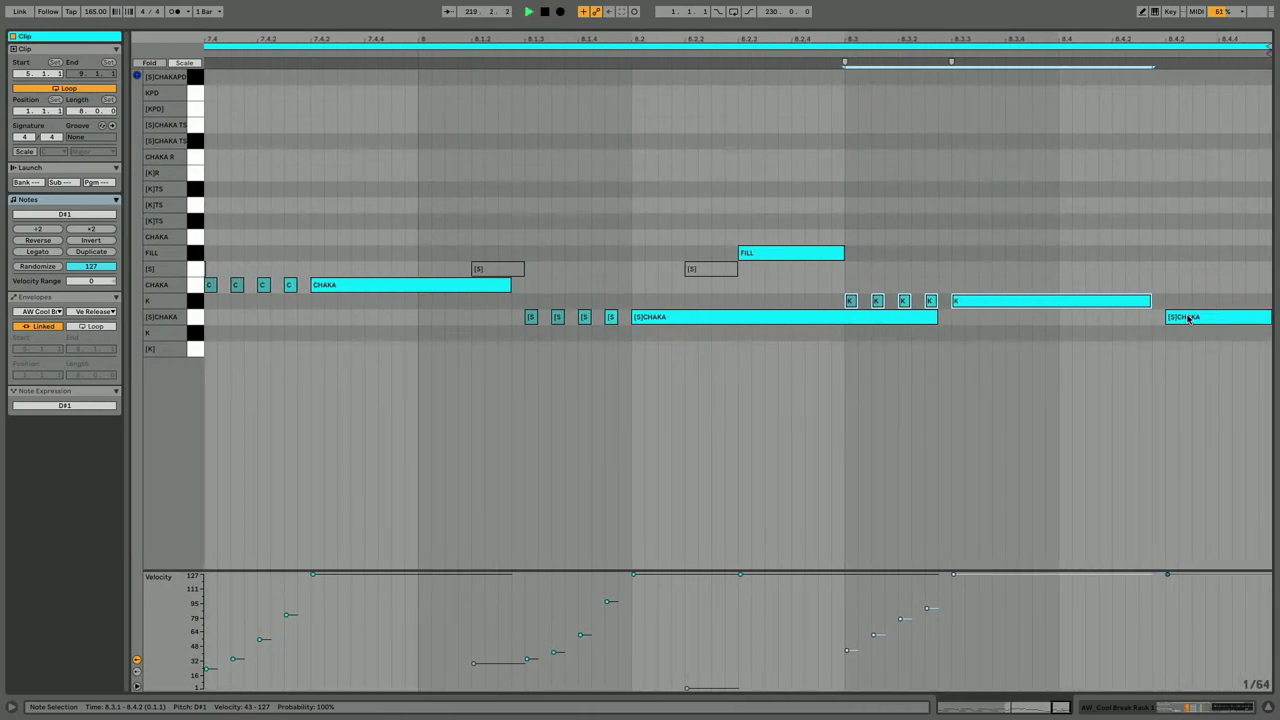
Transpose the clip's last [S]CHAKA note to [S]CHAKAPD (F#2), starting at 8.4 and lasting to the clip's end.
left_click(1188, 318)
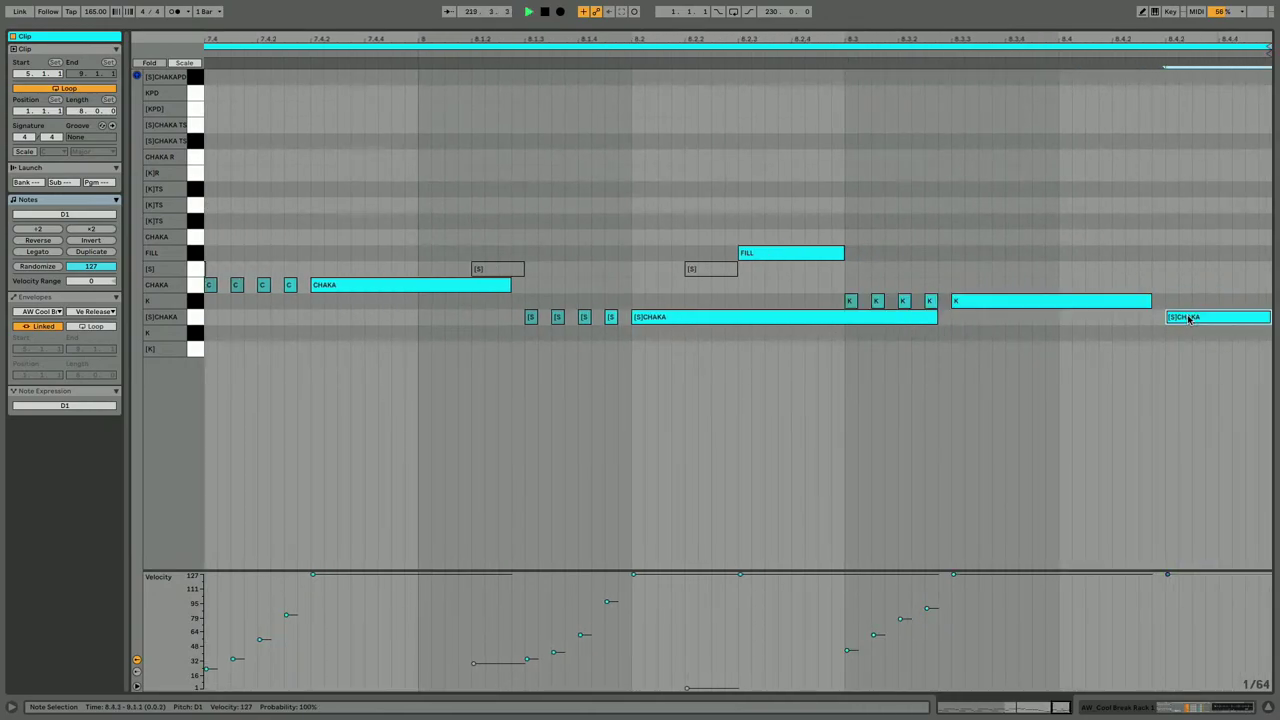
key("Up")
key("shift+Up")
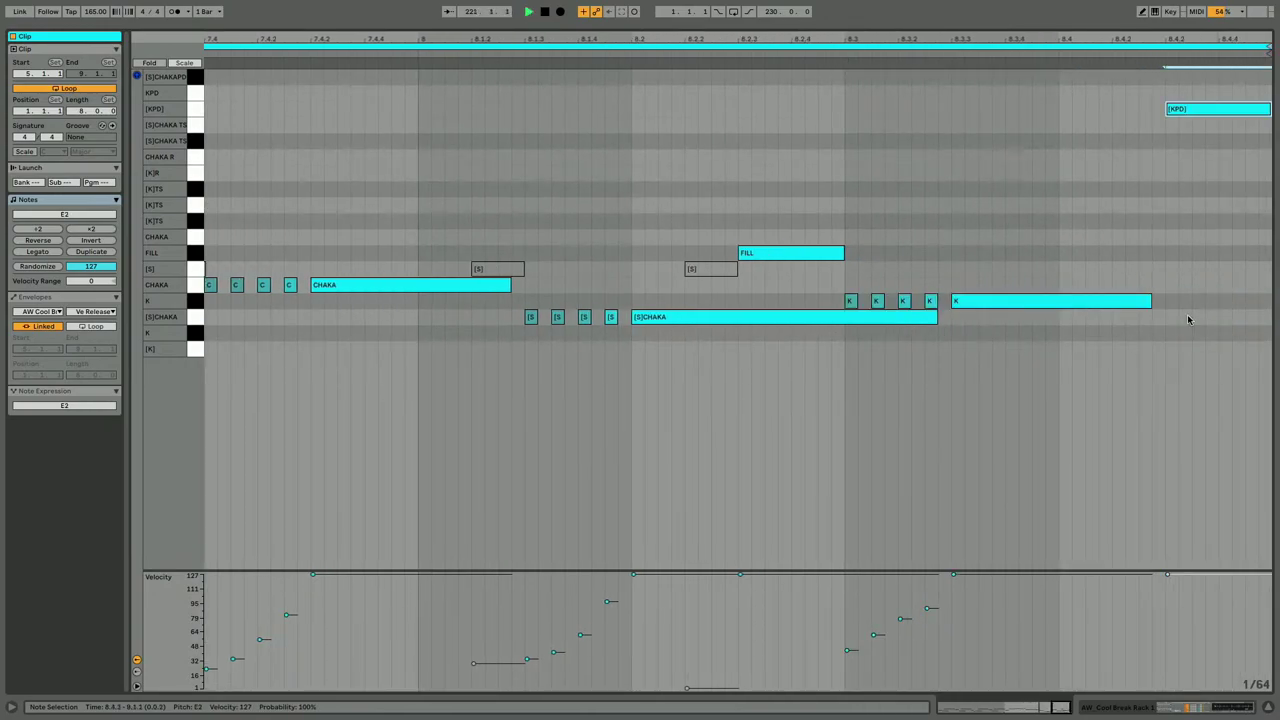
key("Up")
key("Up")
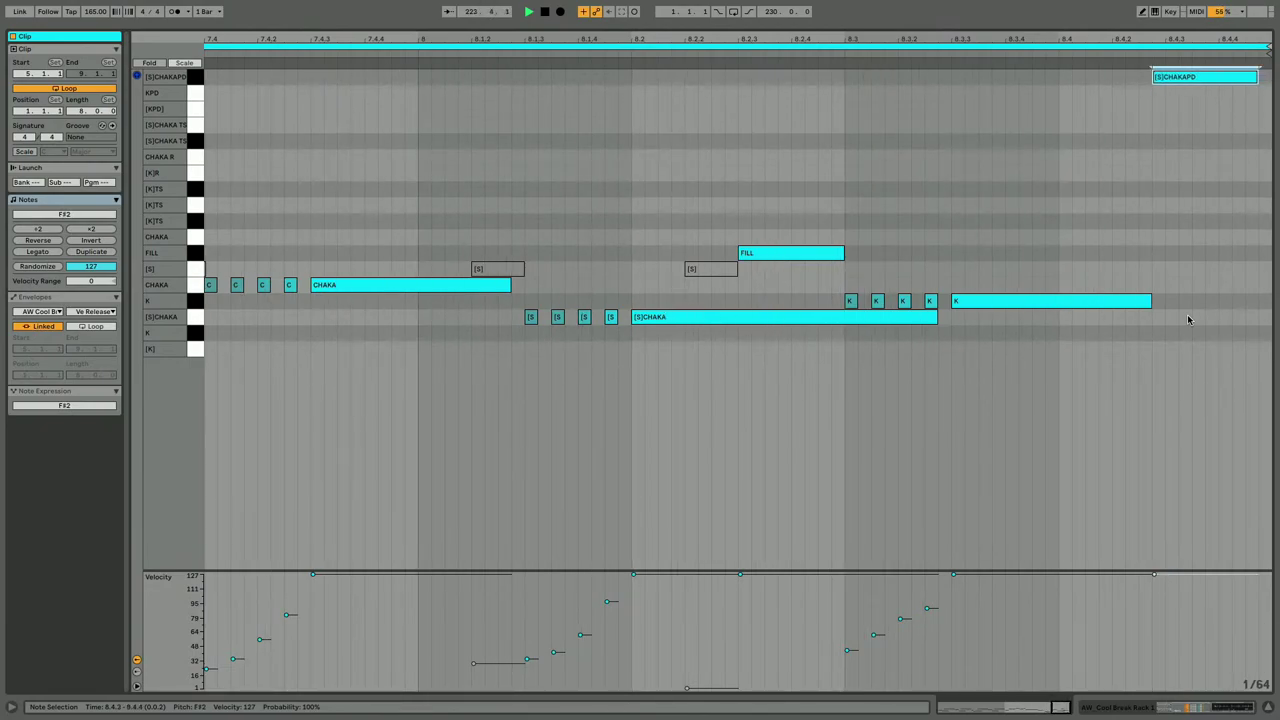
key("Left")
key("Left")
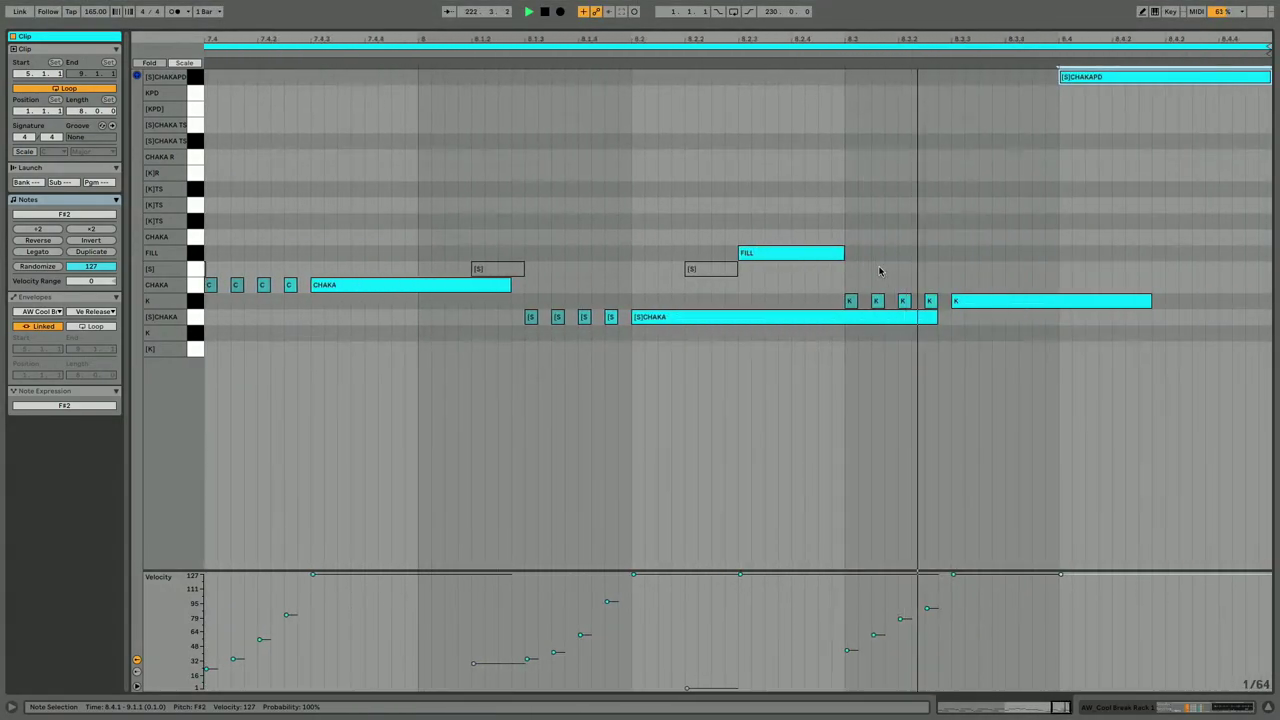
Return to the arrangement and copy bars 207 to 209 of the breakbeat and 808 tracks over bars 227 to 229.
key("shift+Tab")
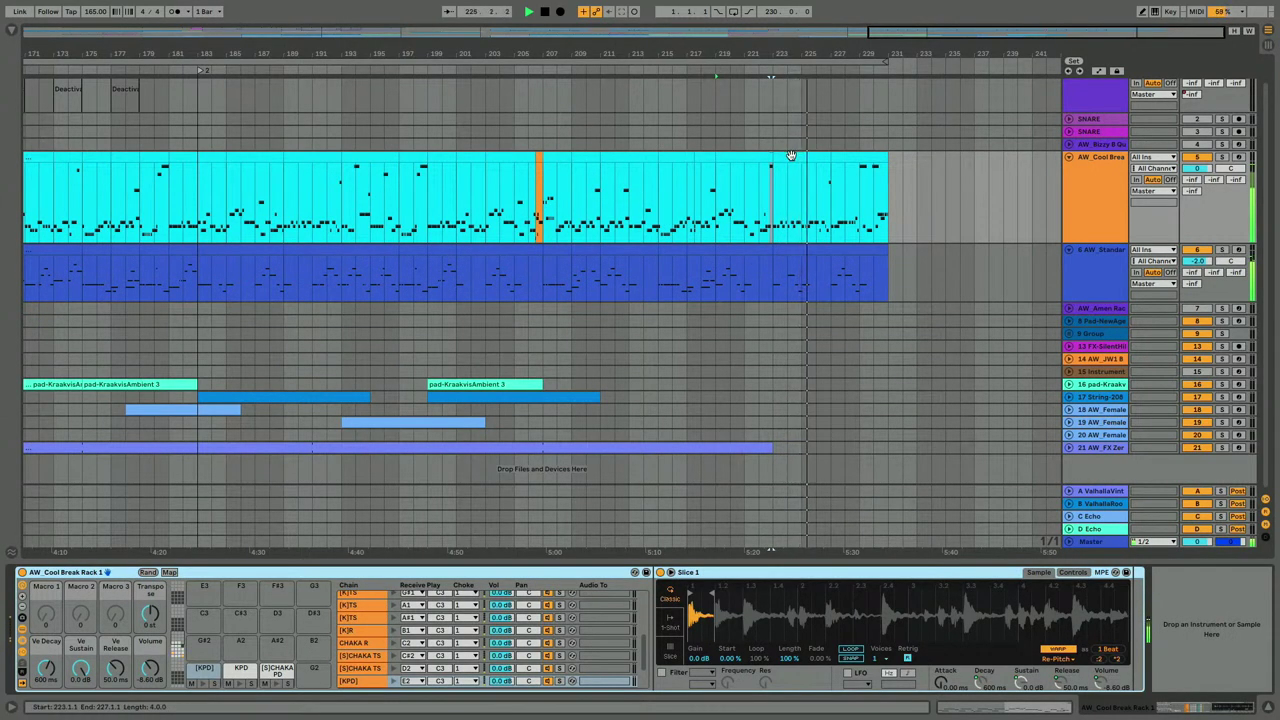
left_click_drag(549, 198, 564, 264)
left_click(841, 217)
left_click_drag(858, 264, 832, 215)
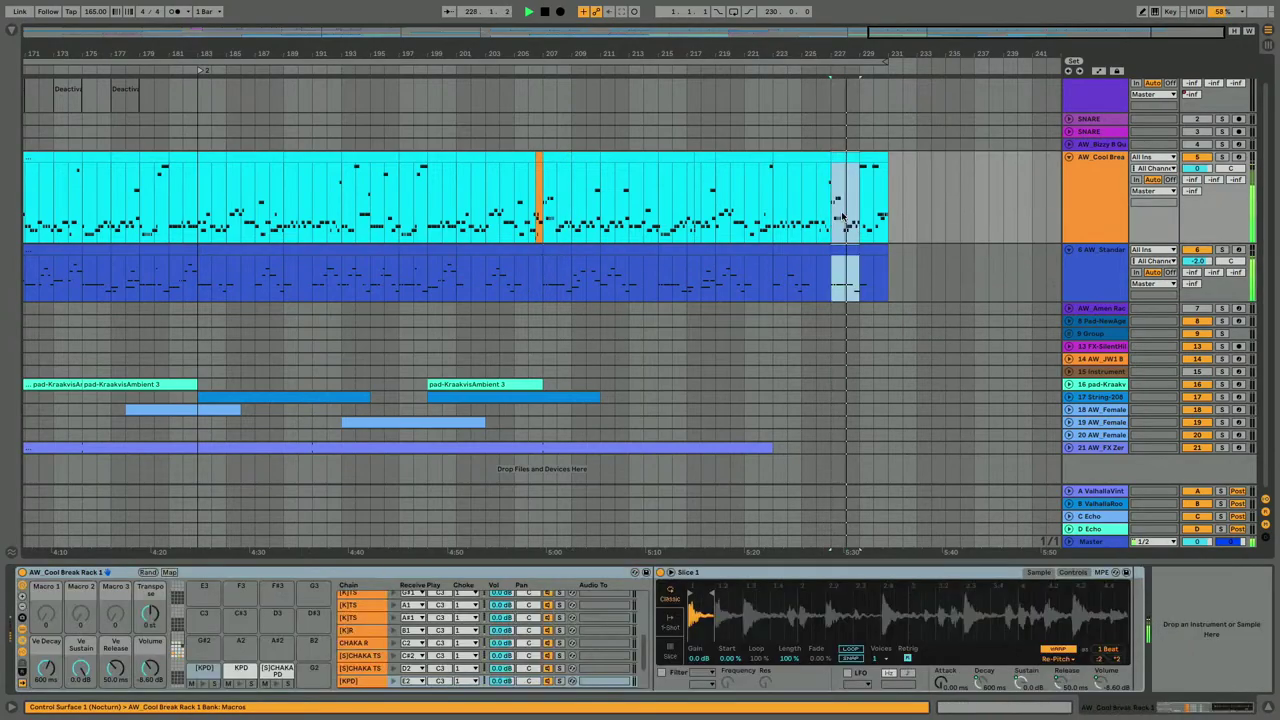
Play the arrangement from bar 227 and set the insert marker at bar 223 on the breakbeat track.
key("space")
key("space")
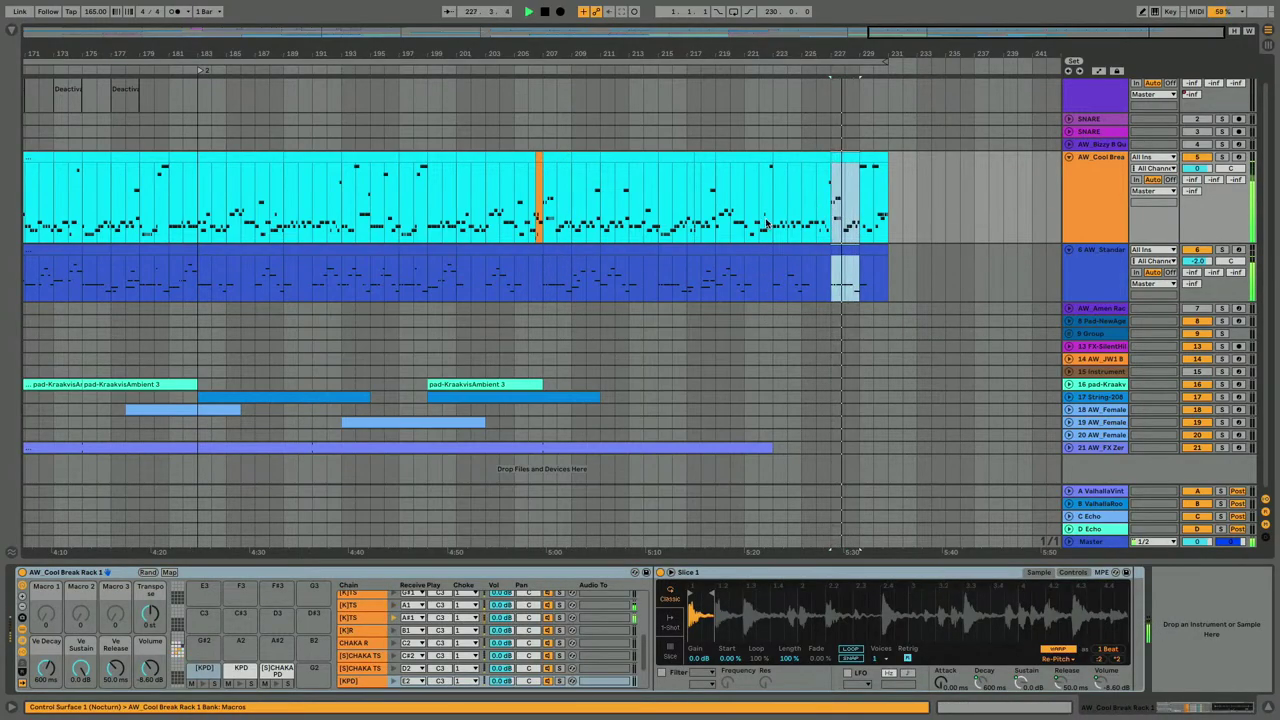
left_click(775, 228)
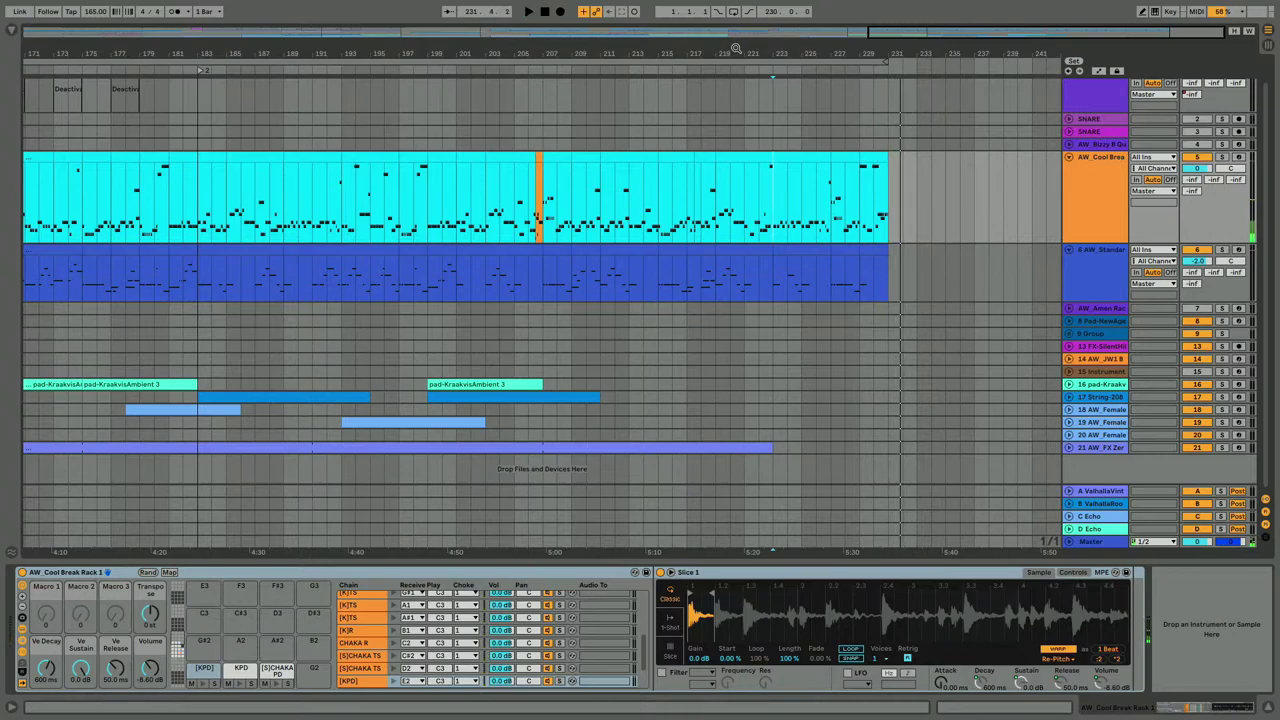
Play the arrangement from bar 95, with all of its sections in view.
key("w")
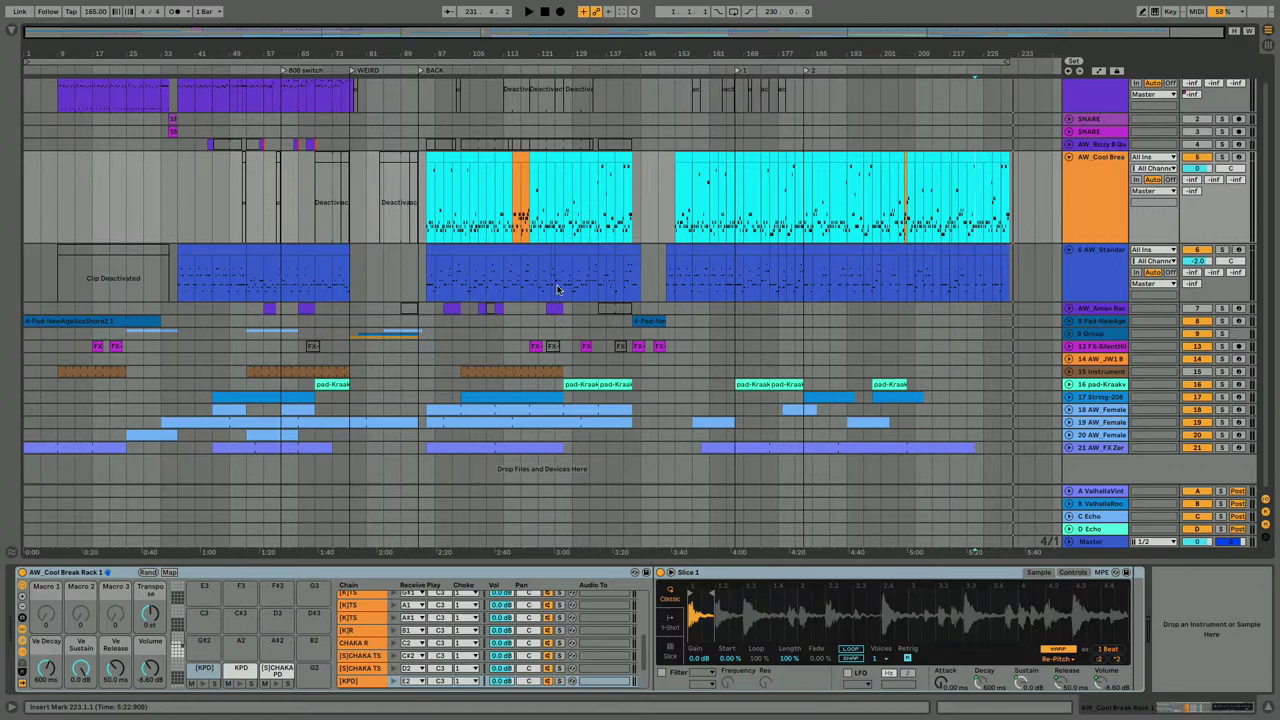
left_click(428, 213)
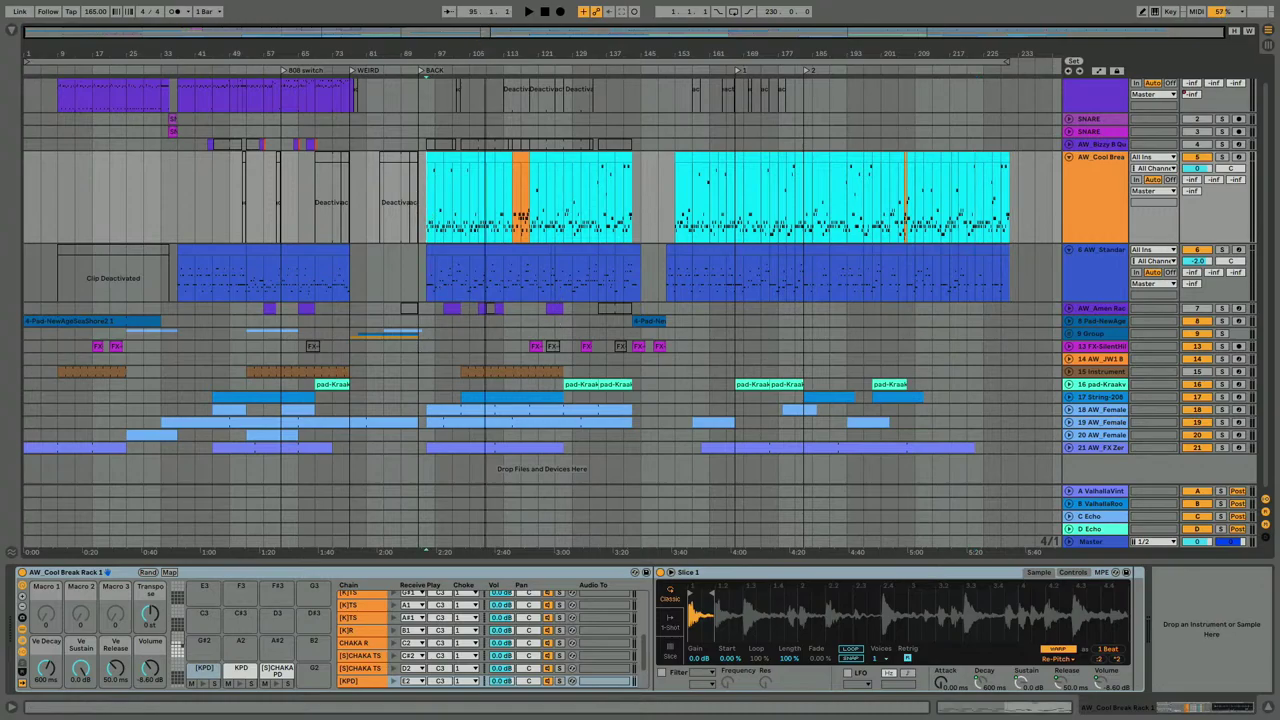
key("space")
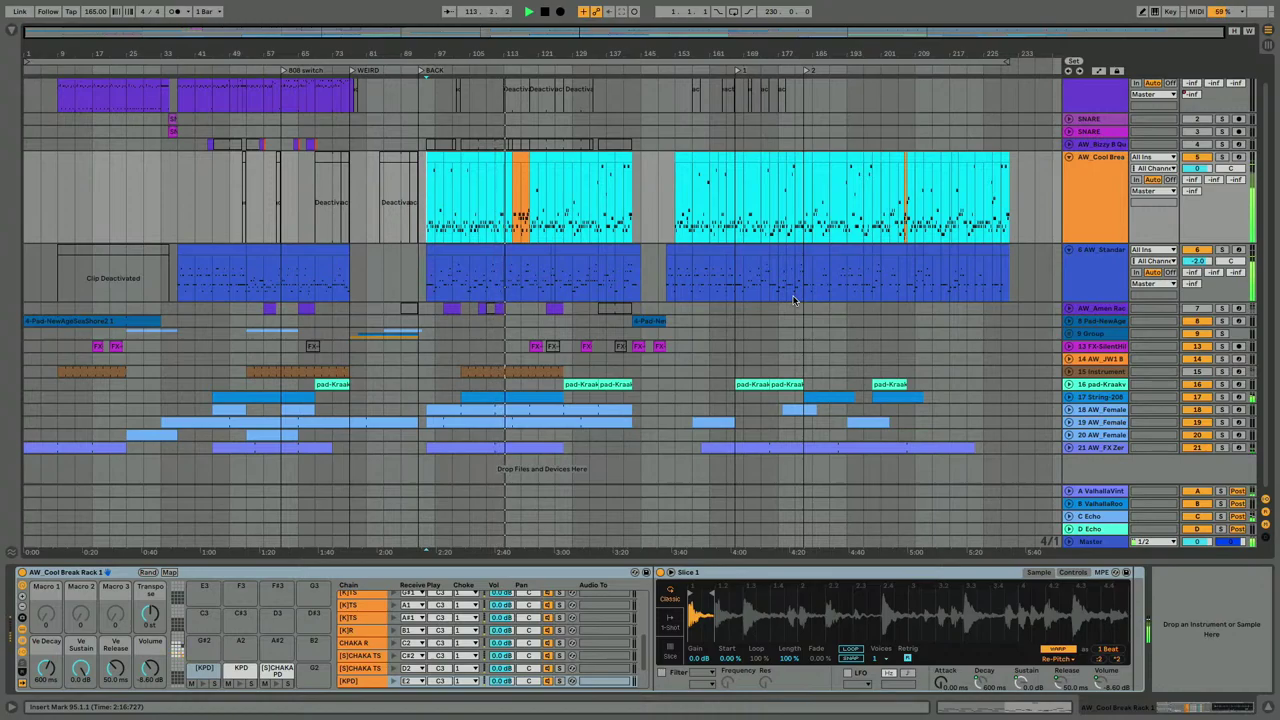
key("XF86AudioRaiseVolume")
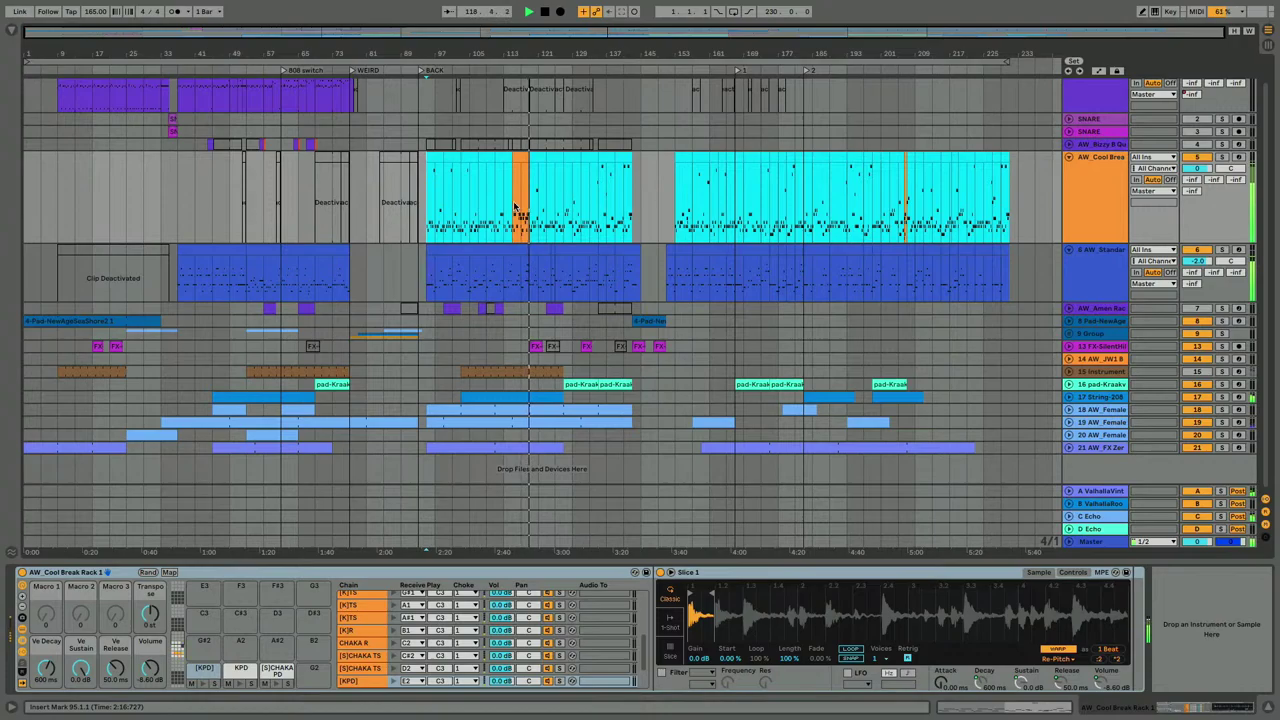
Try extending the start of the breakbeat clip at bar 119 back to bar 117, and undo the change.
left_click_drag(522, 54, 522, 135)
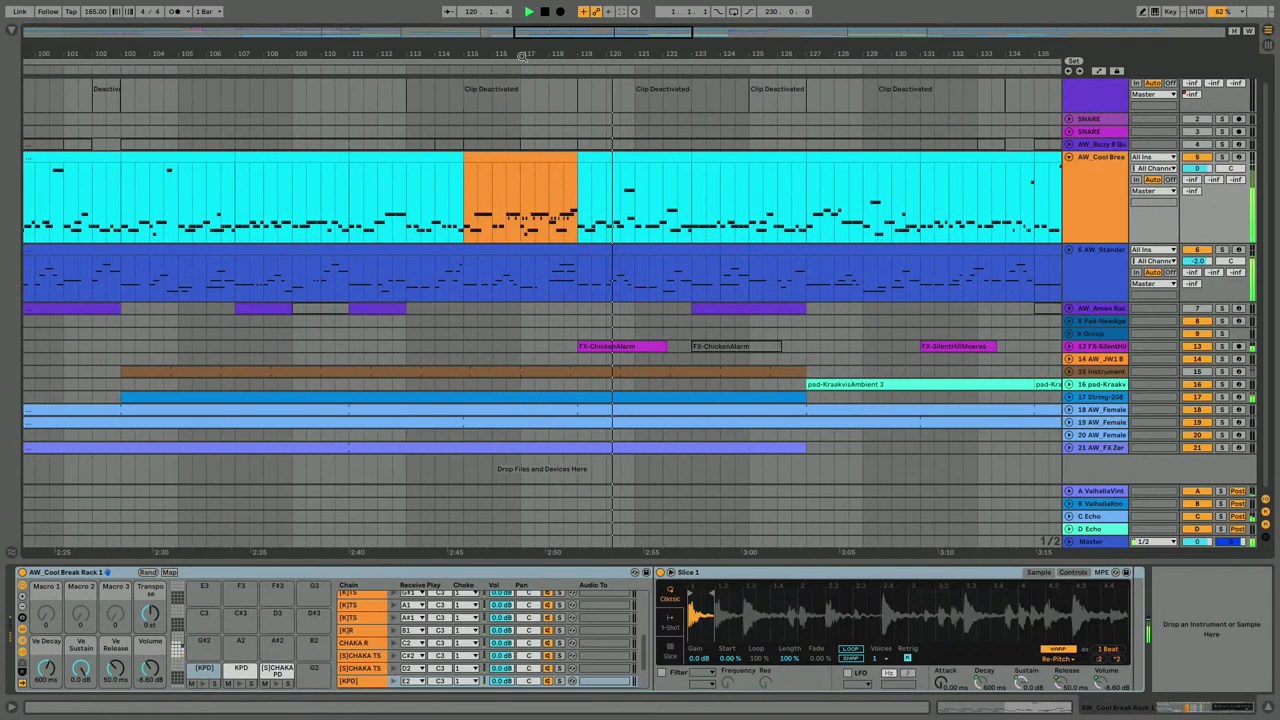
left_click_drag(321, 145, 451, 171)
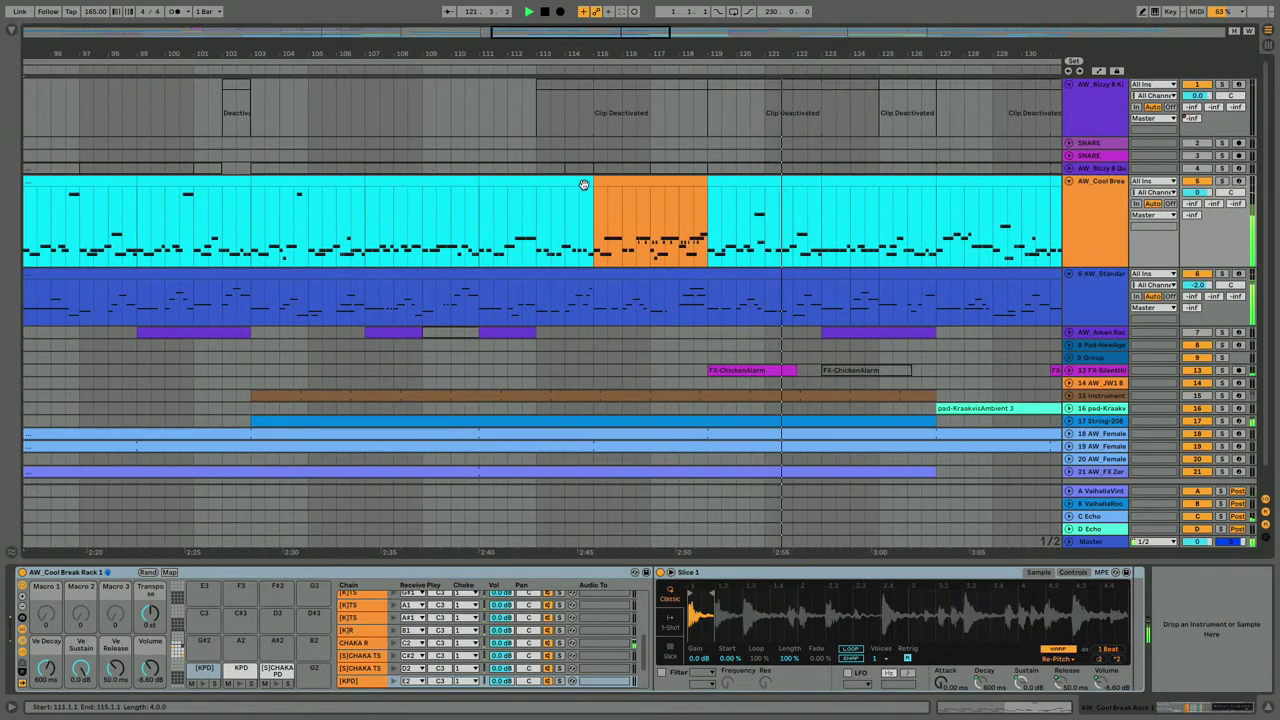
left_click_drag(611, 54, 611, 20)
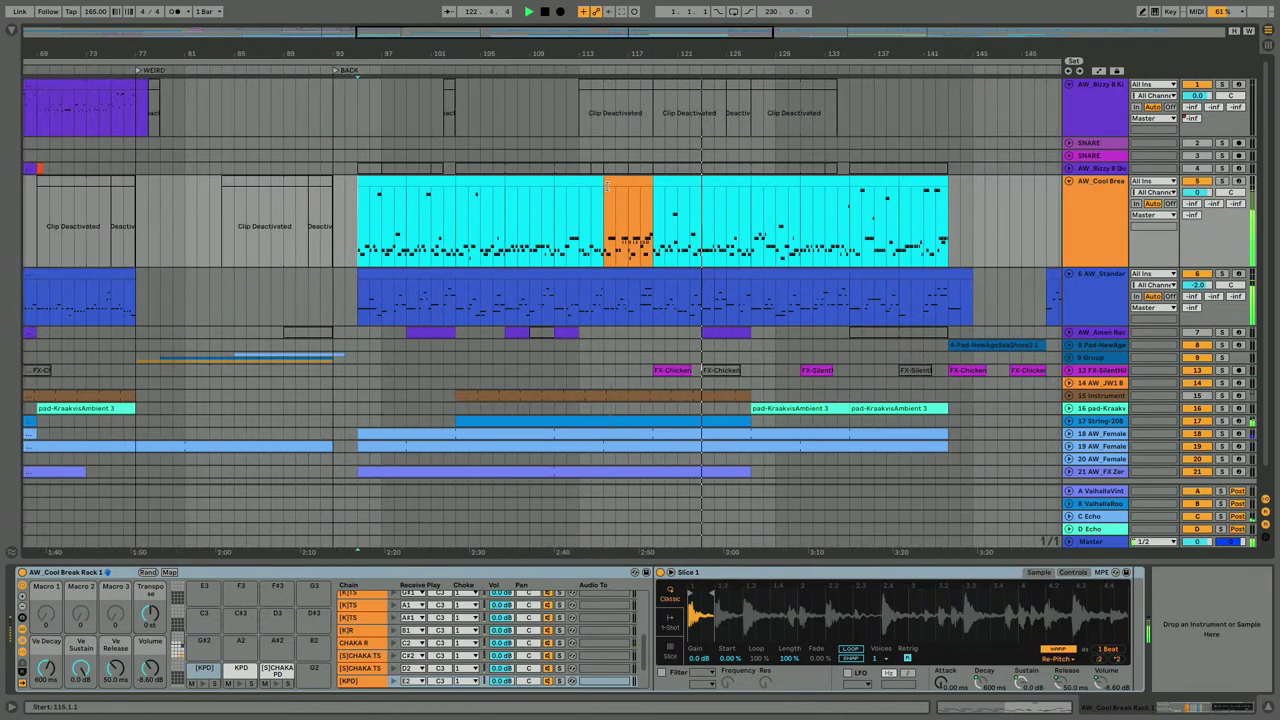
mouse_move(601, 182)
left_mouse_down()
mouse_move(635, 183)
mouse_move(603, 183)
left_mouse_up()
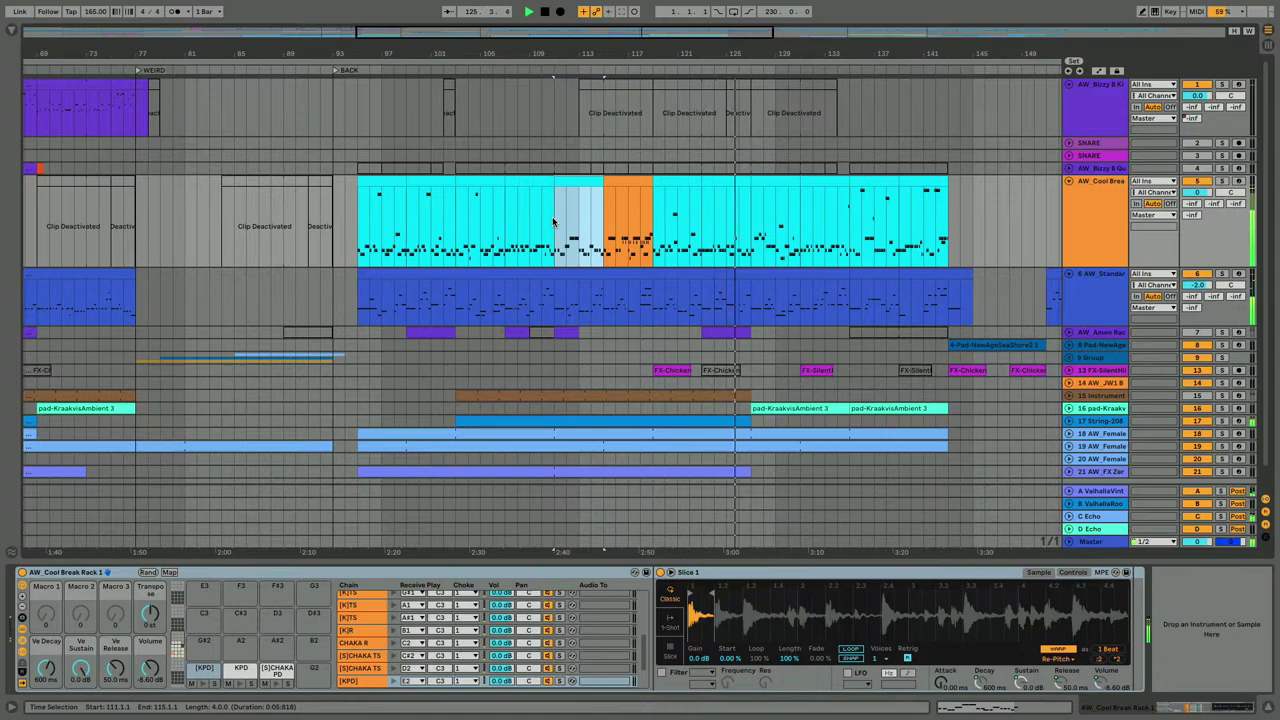
scroll(523, 208, "right", 5)
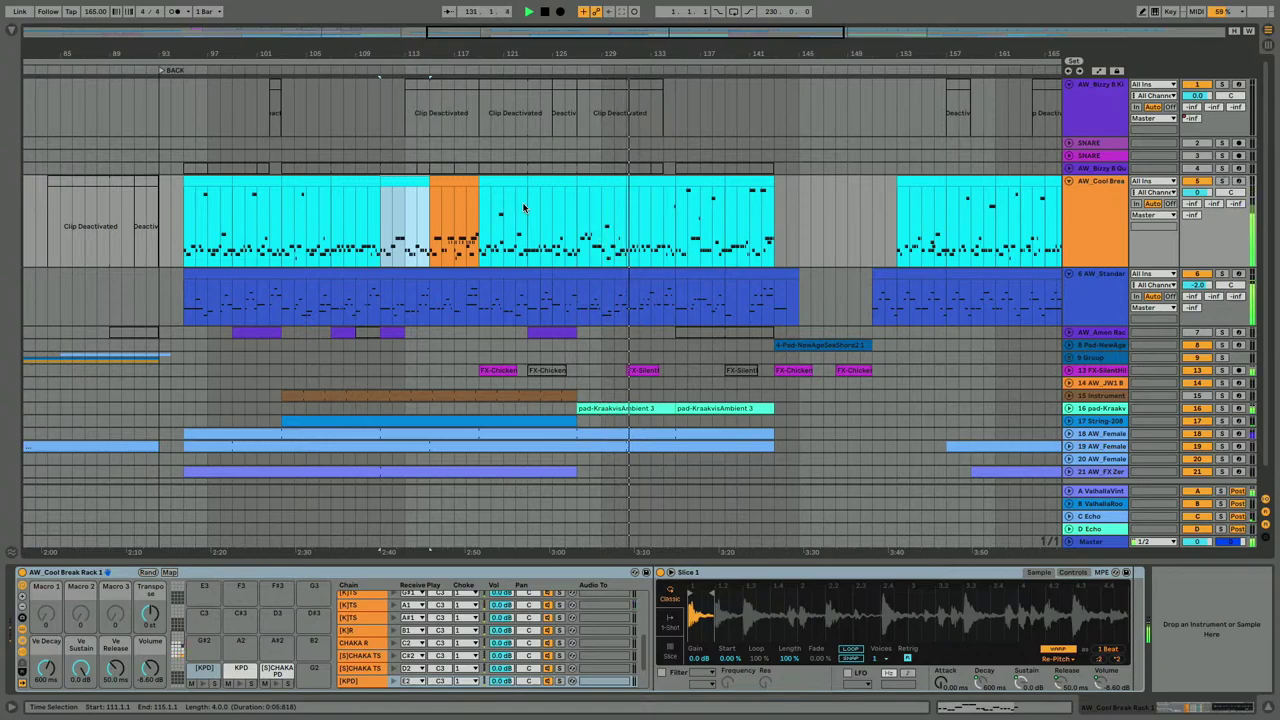
left_click_drag(526, 200, 453, 182)
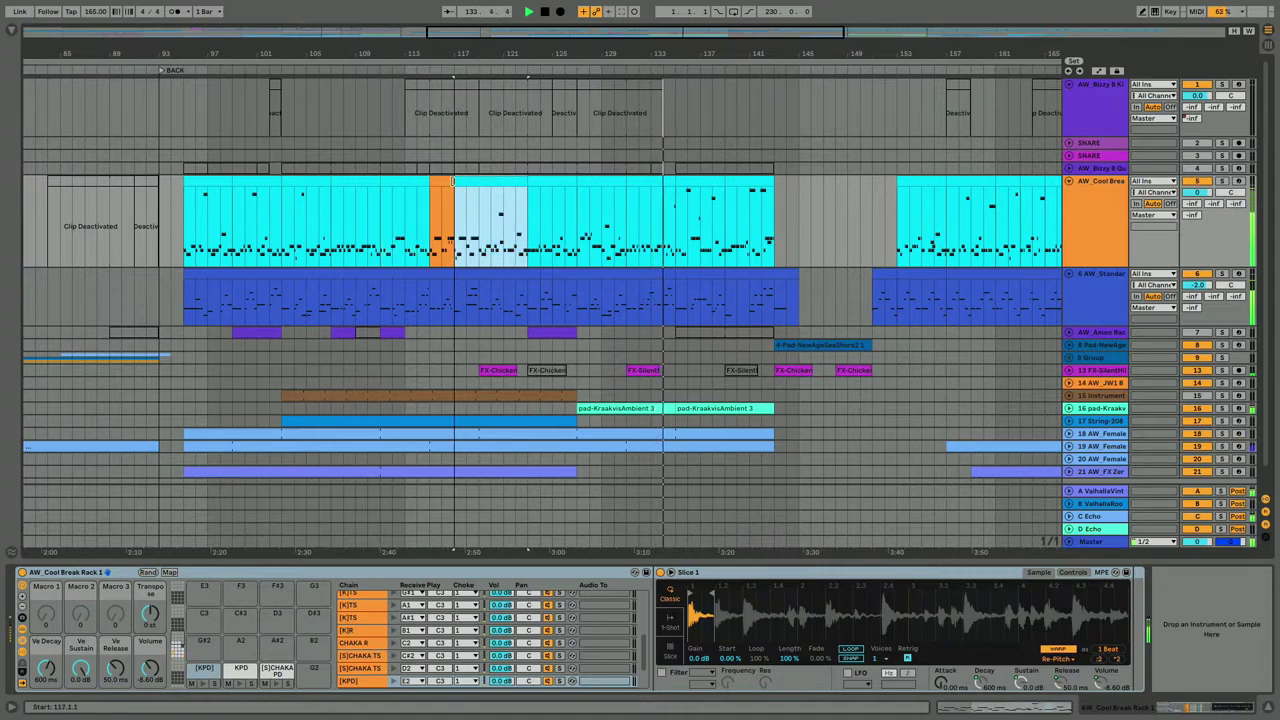
key("super+z")
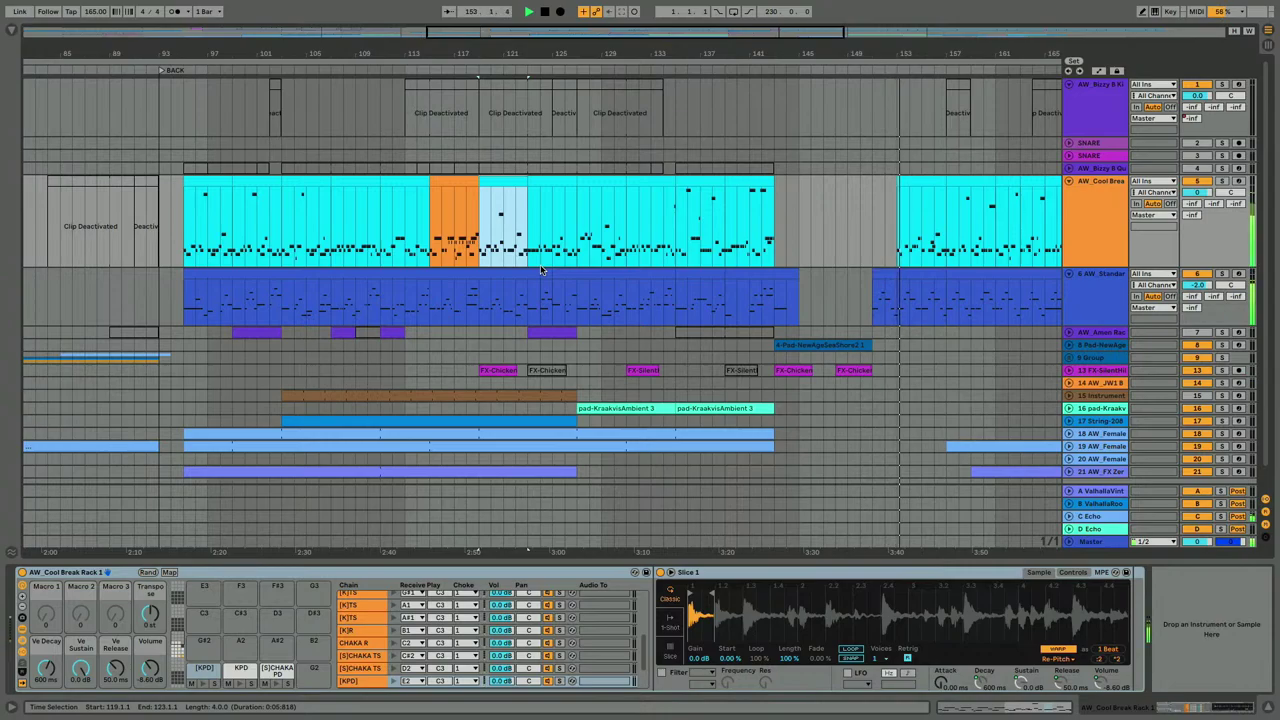
In the 808 clip at bar 151, deactivate the notes from 3.1 onward, extend the C4 note to 3.4 and transpose it to C3.
double_click(877, 277)
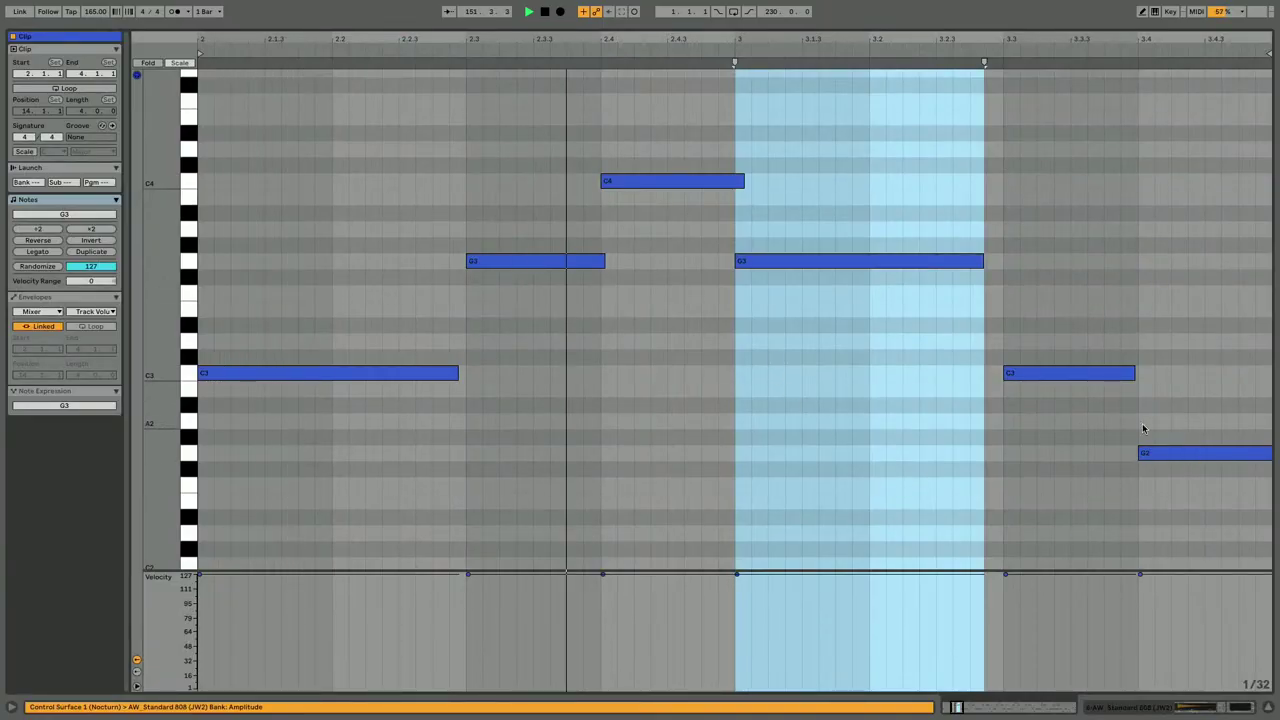
left_click_drag(838, 215, 1157, 534)
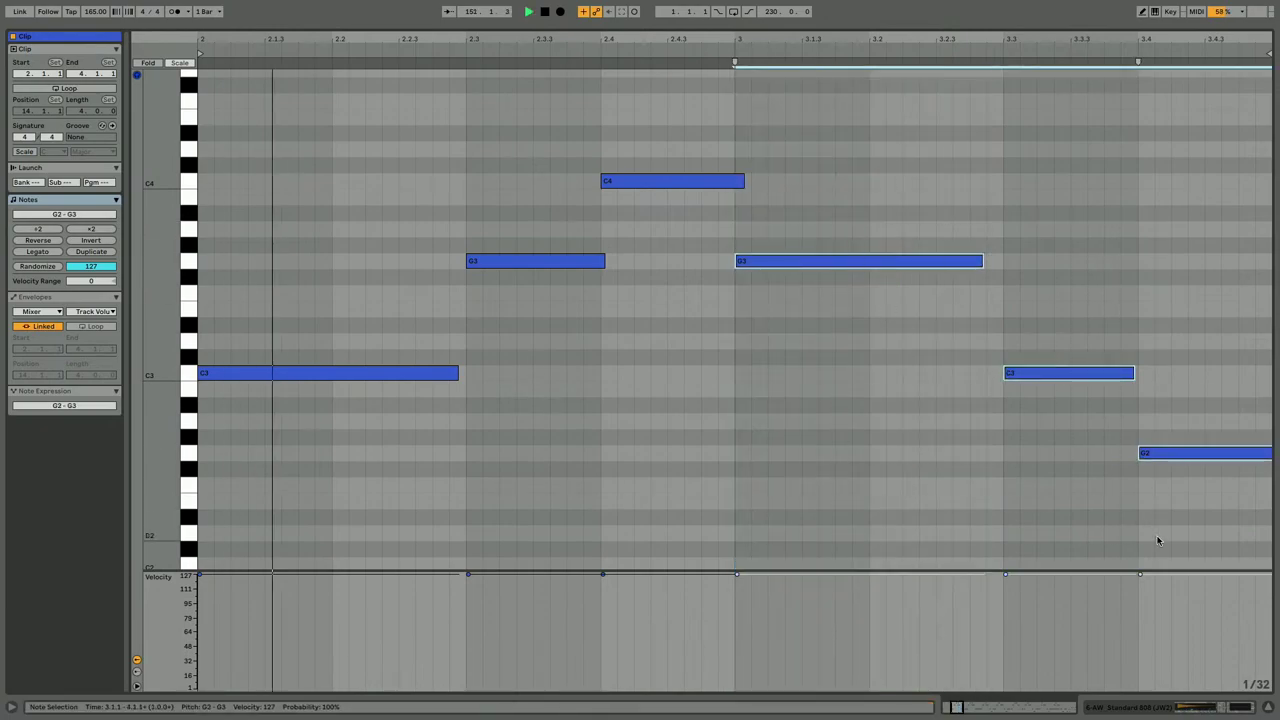
left_click_drag(743, 181, 1136, 178)
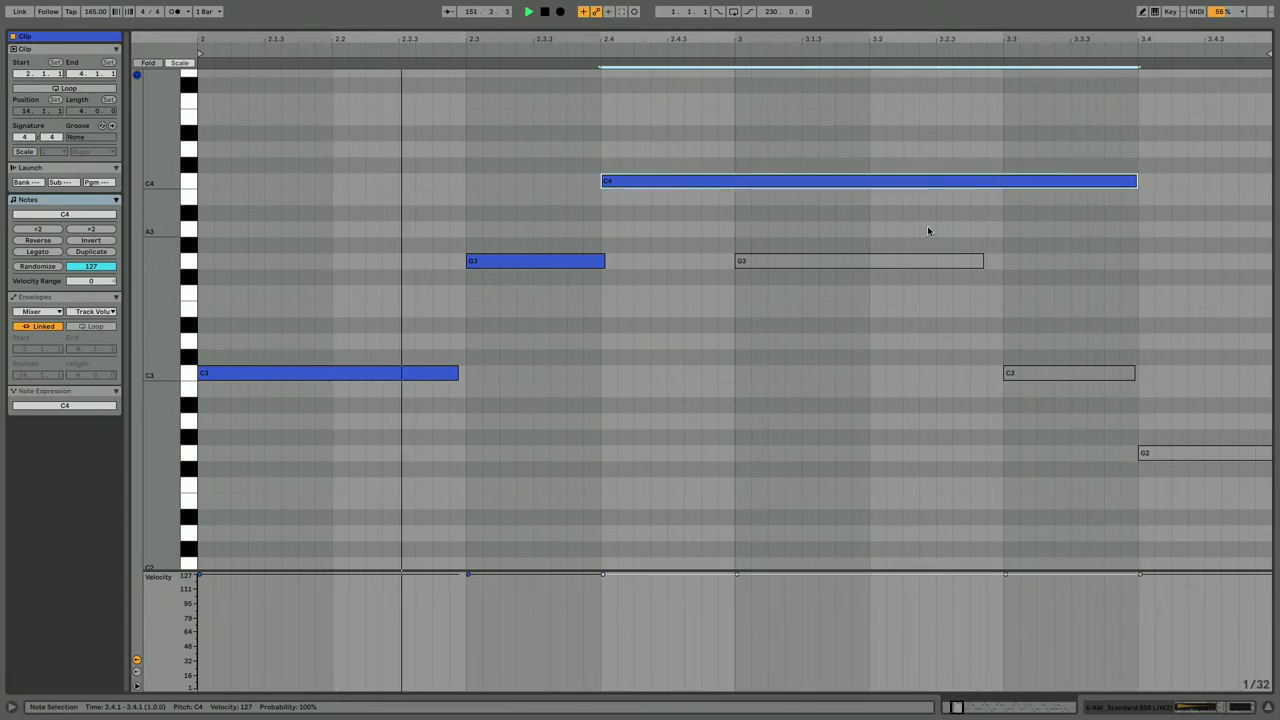
key("shift+Down")
key("space")
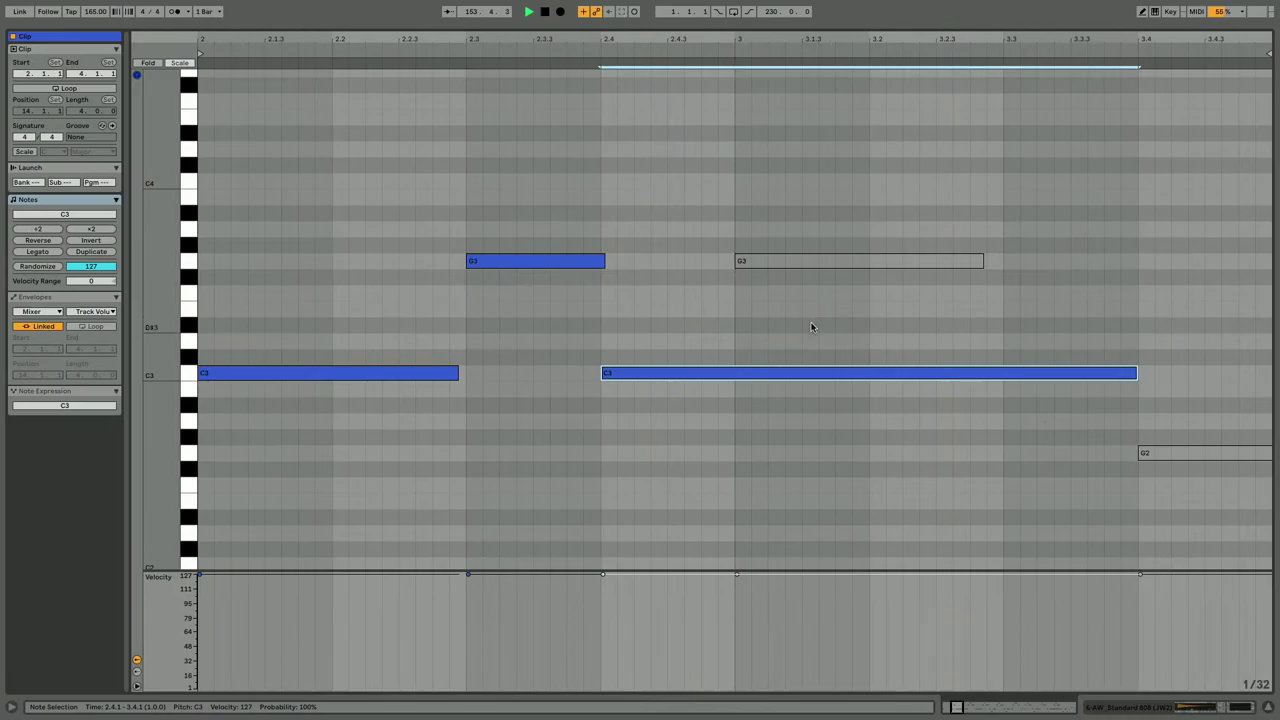
Return to the arrangement and play it through to the end of the breakbeat at bar 231.
key("shift+Tab")
scroll(671, 266, "right", 5)
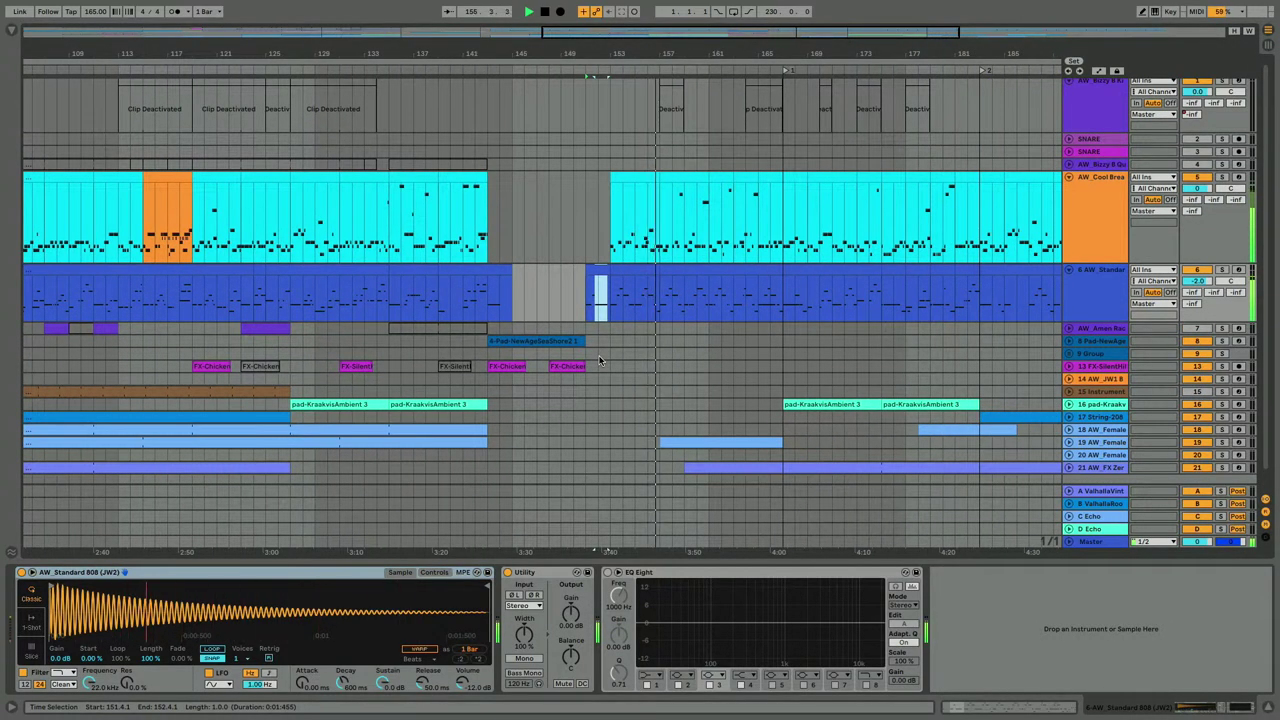
scroll(600, 360, "right", 7)
scroll(600, 360, "right", 1)
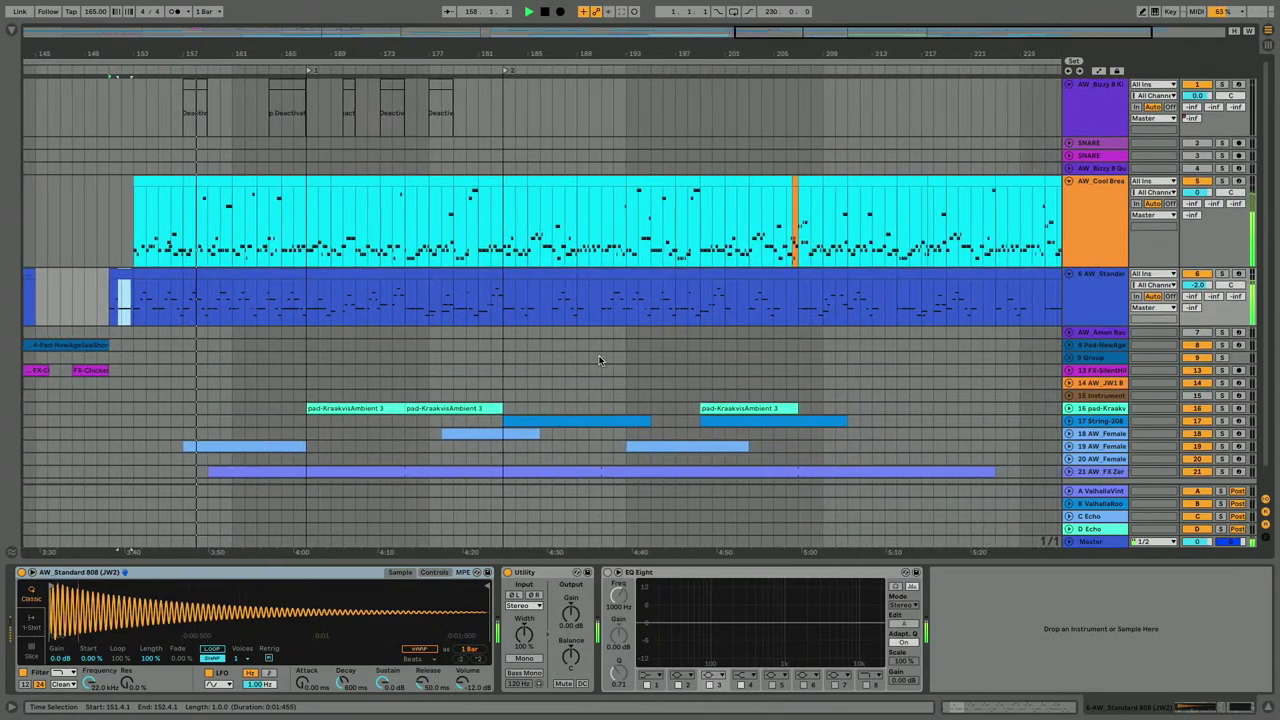
left_click(568, 60)
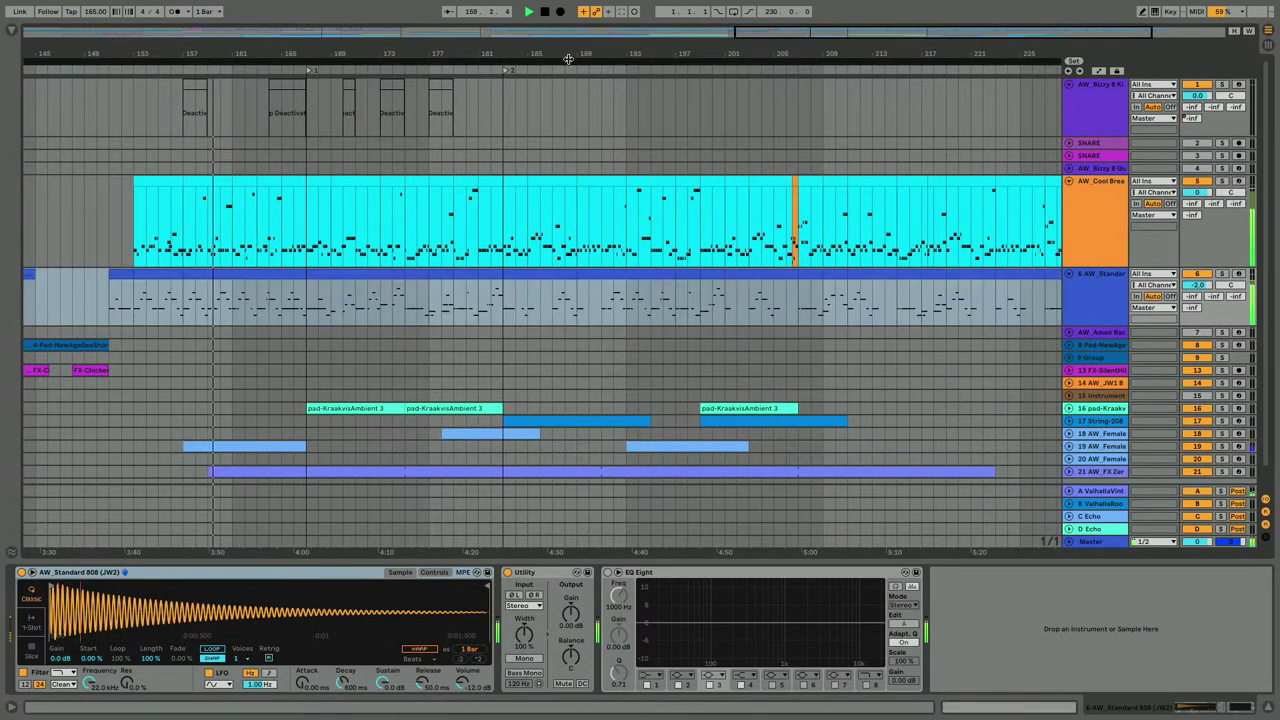
left_click_drag(568, 58, 818, 58)
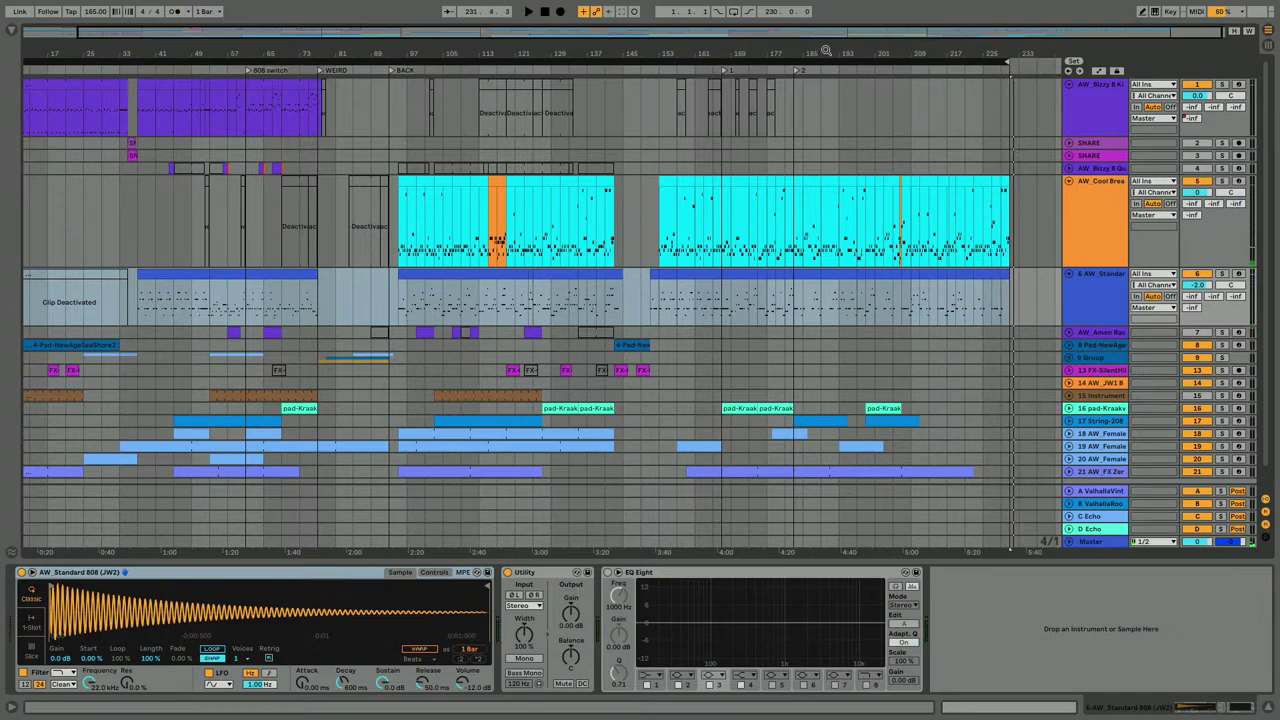
left_click_drag(826, 51, 834, 34)
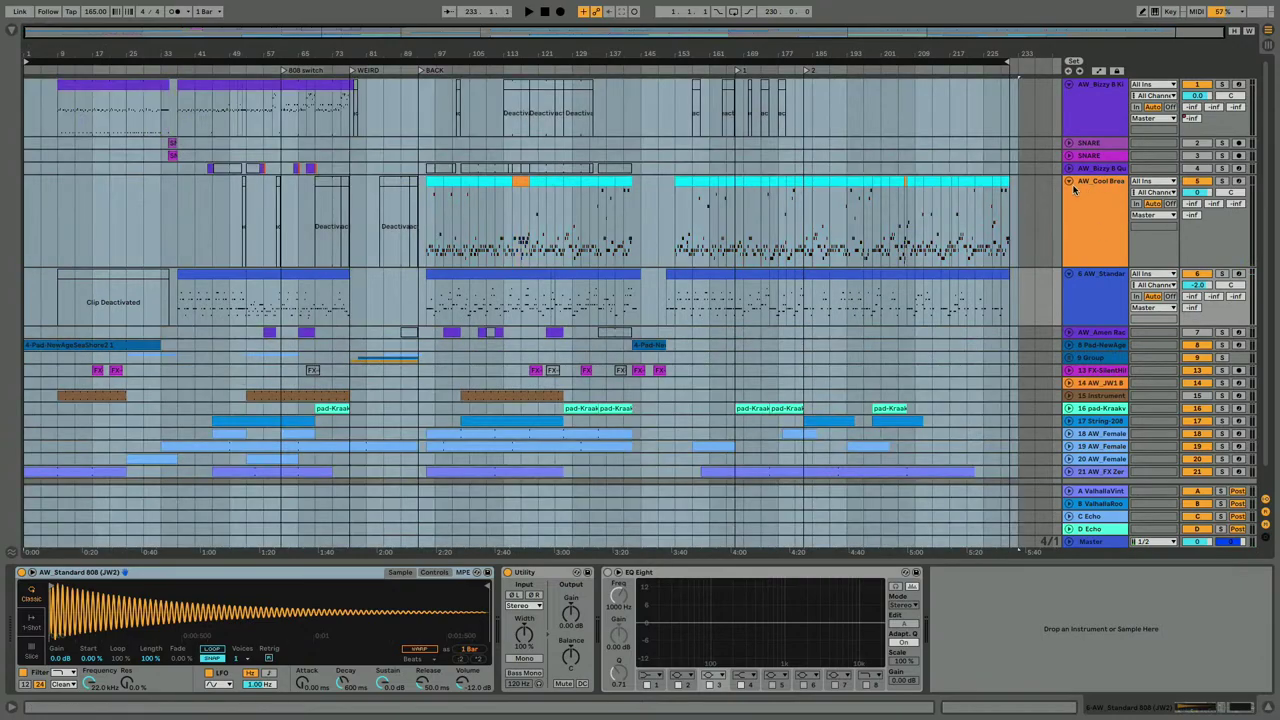
Fold all tracks in the arrangement and set the insert marker on the New Age pad clip near bar 149.
left_click(1068, 181, "alt")
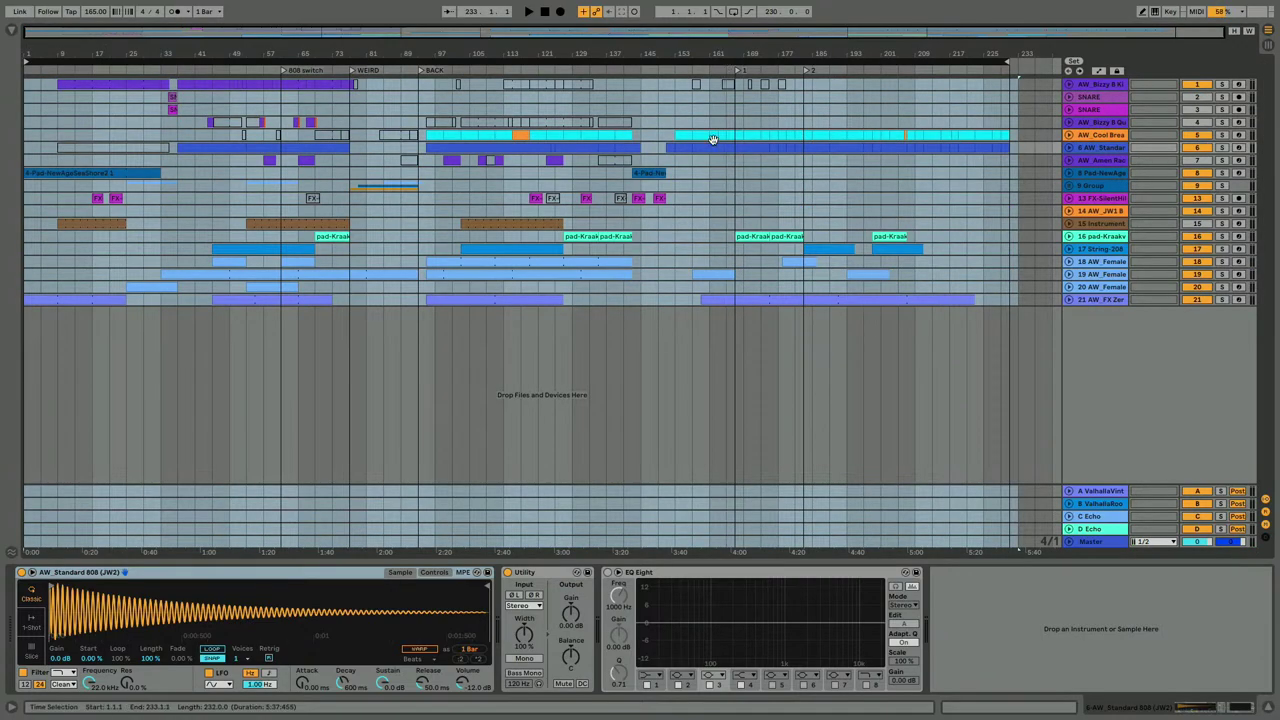
key("ctrl+a")
left_click(655, 173)
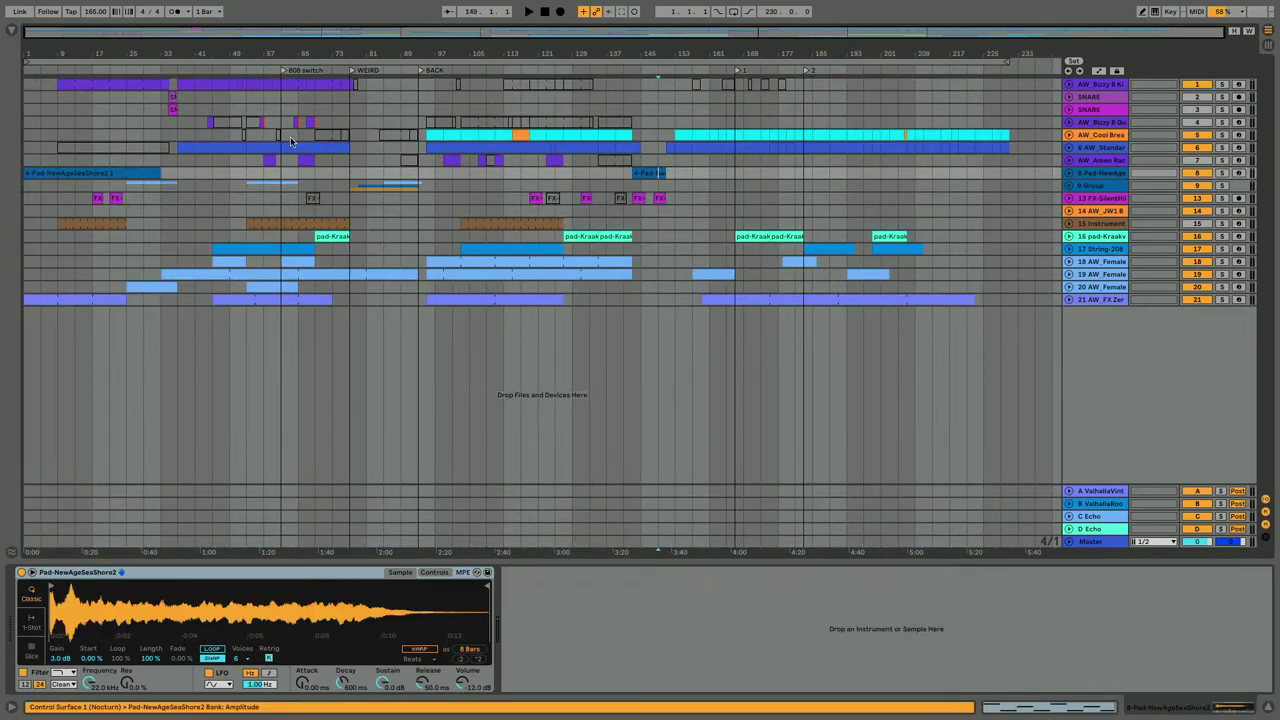
Play from the 808 switch locator and unfold the first AW_Bizzy B track with its RX950 filter and echo send automation lanes.
left_click(283, 70)
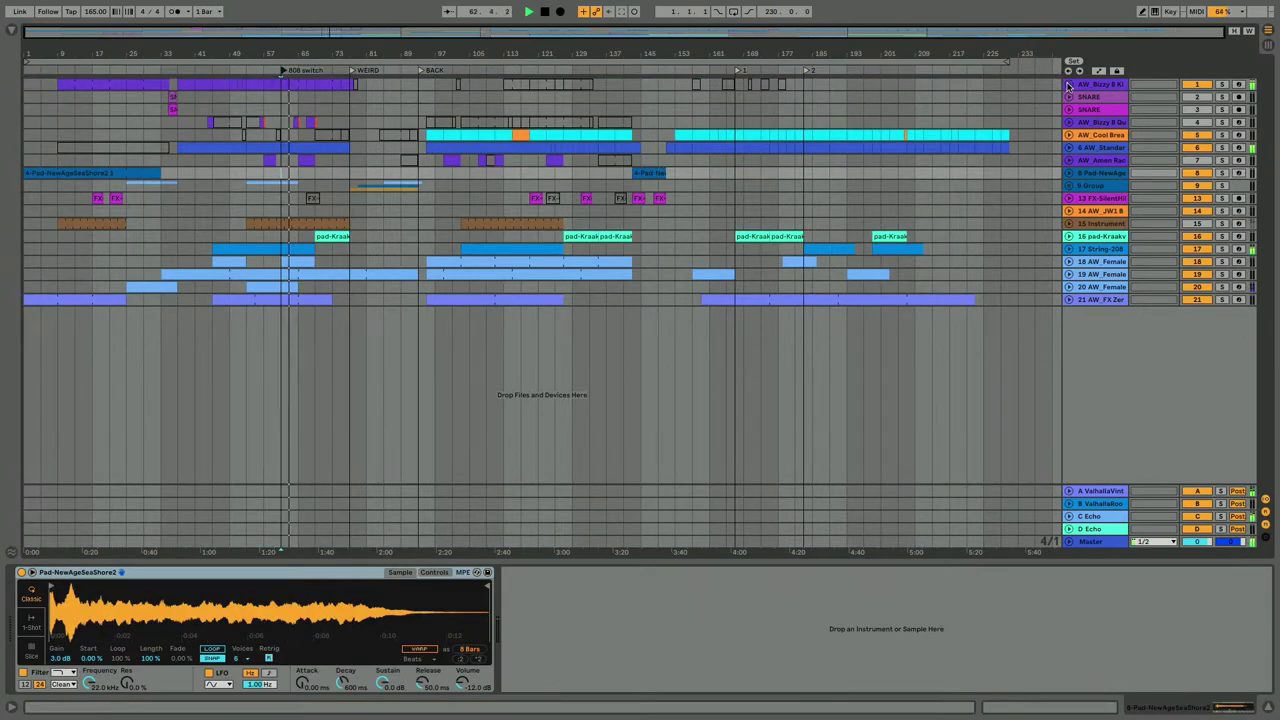
left_click(1098, 85)
scroll(825, 638, "right", 4)
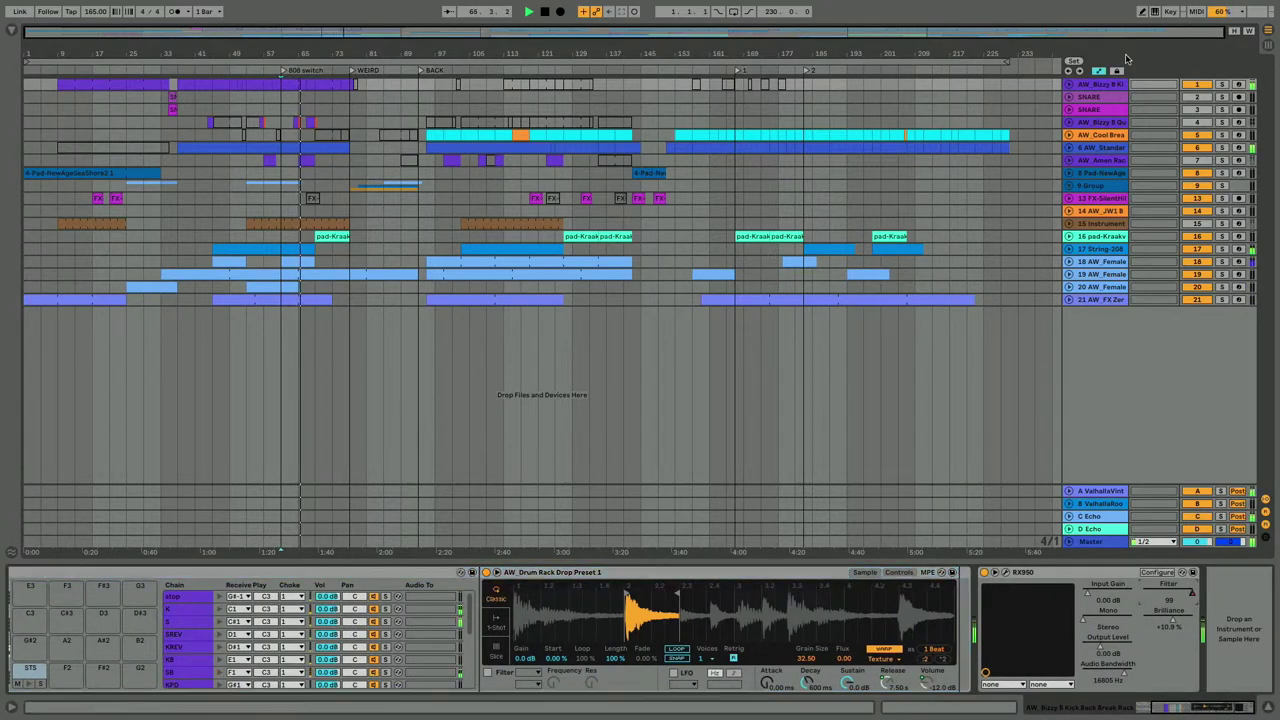
left_click(1073, 85)
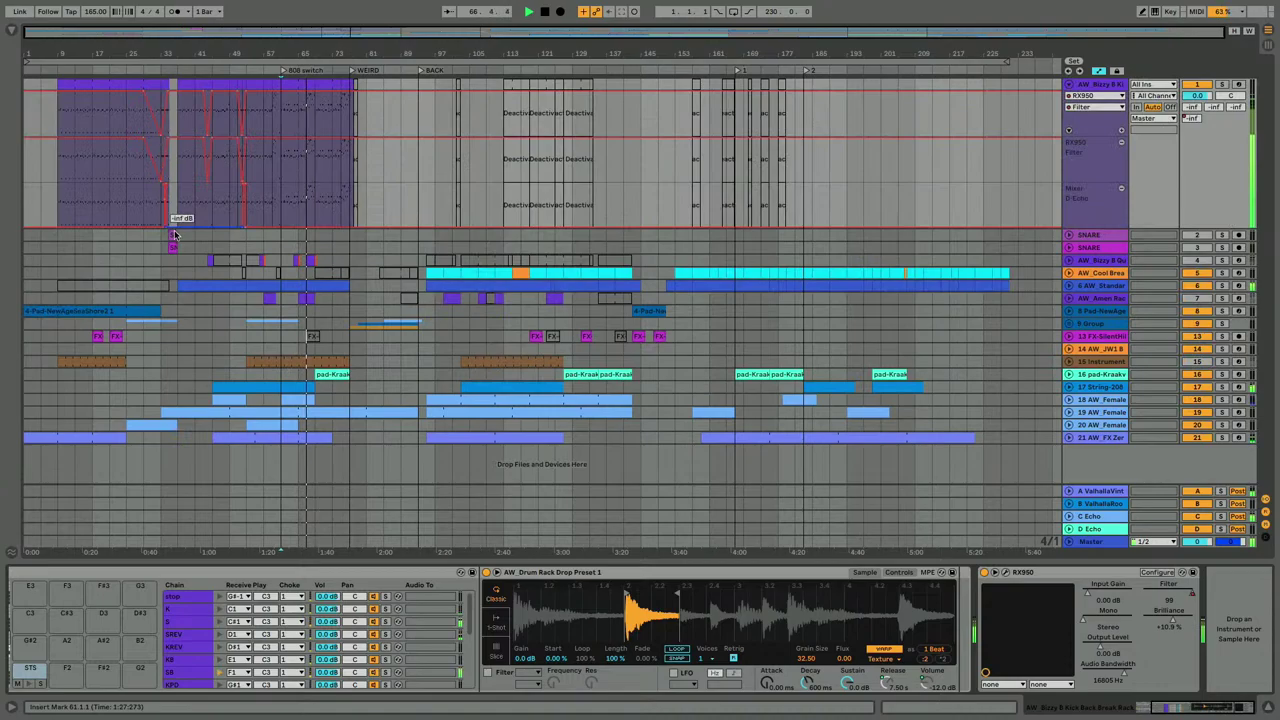
scroll(190, 106, "up", 5)
scroll(232, 119, "left", 2)
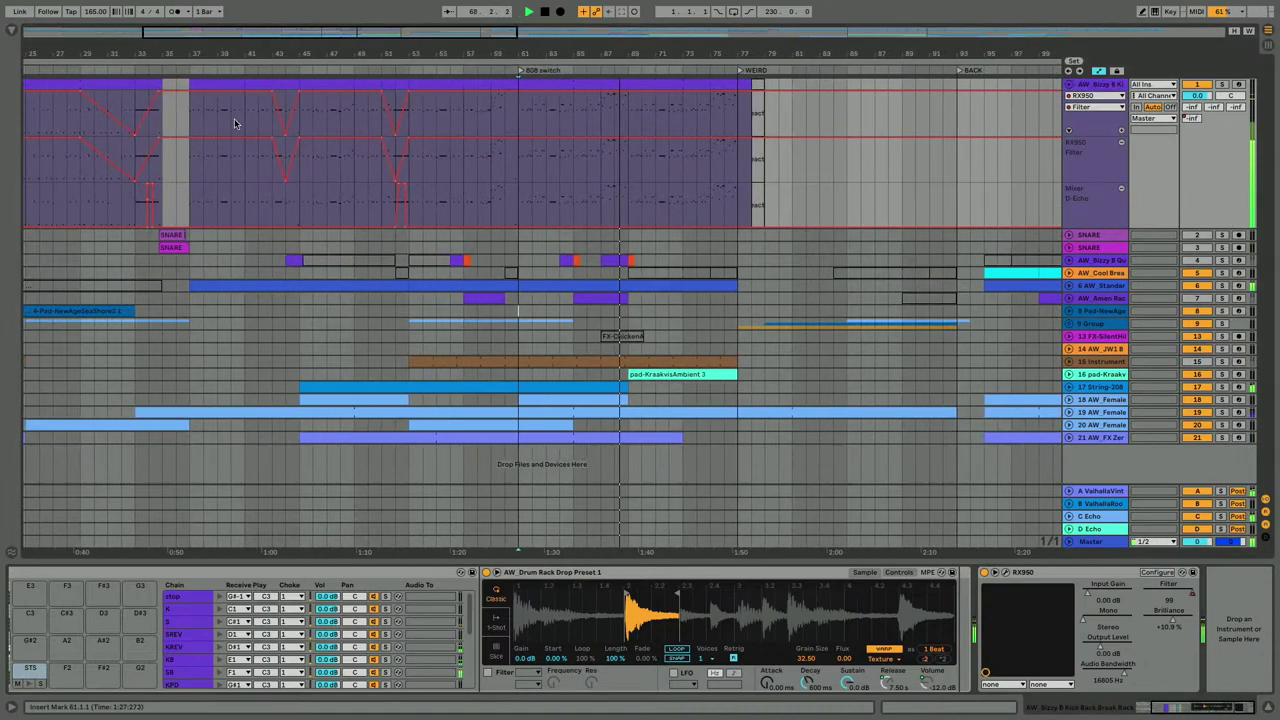
Play the first AW_Bizzy B track's section from bar 42 to hear its filter automation.
left_click(280, 121)
key("space")
key("space")
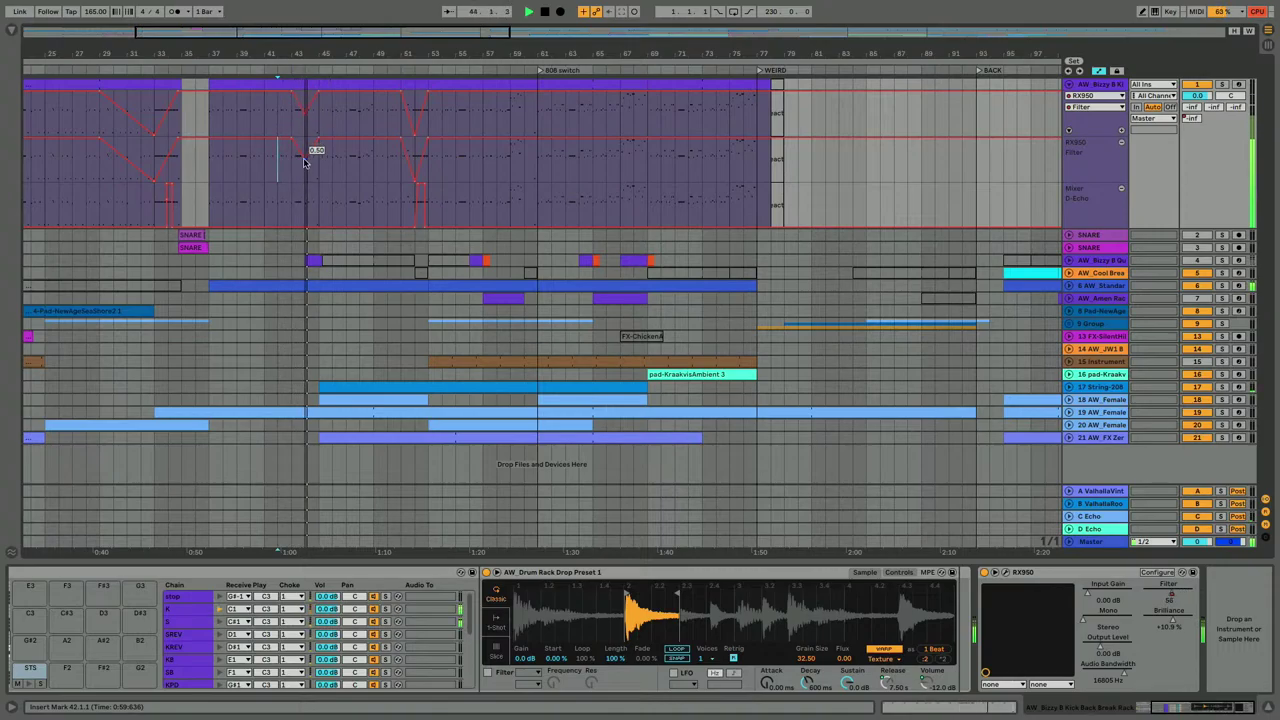
Try a shallower filter automation dip at bar 44 on the first AW_Bizzy B track, and undo it.
left_click_drag(300, 52, 300, 150)
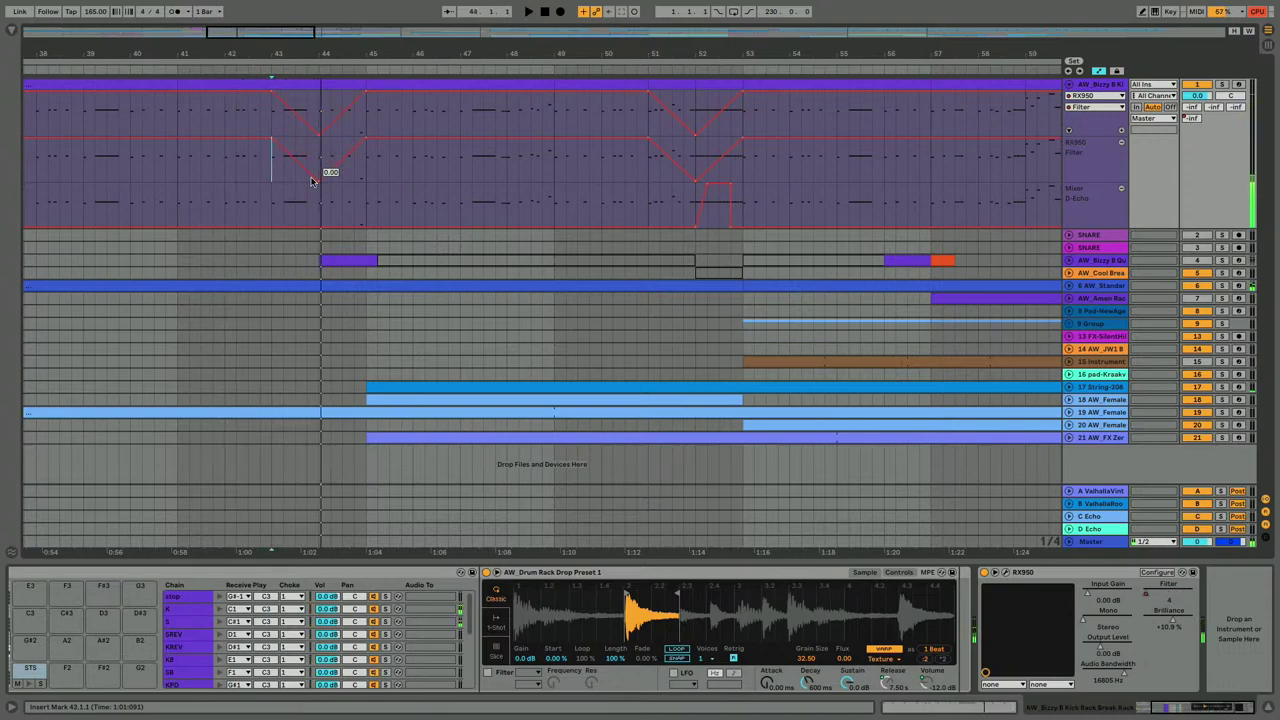
left_click_drag(330, 152, 329, 176)
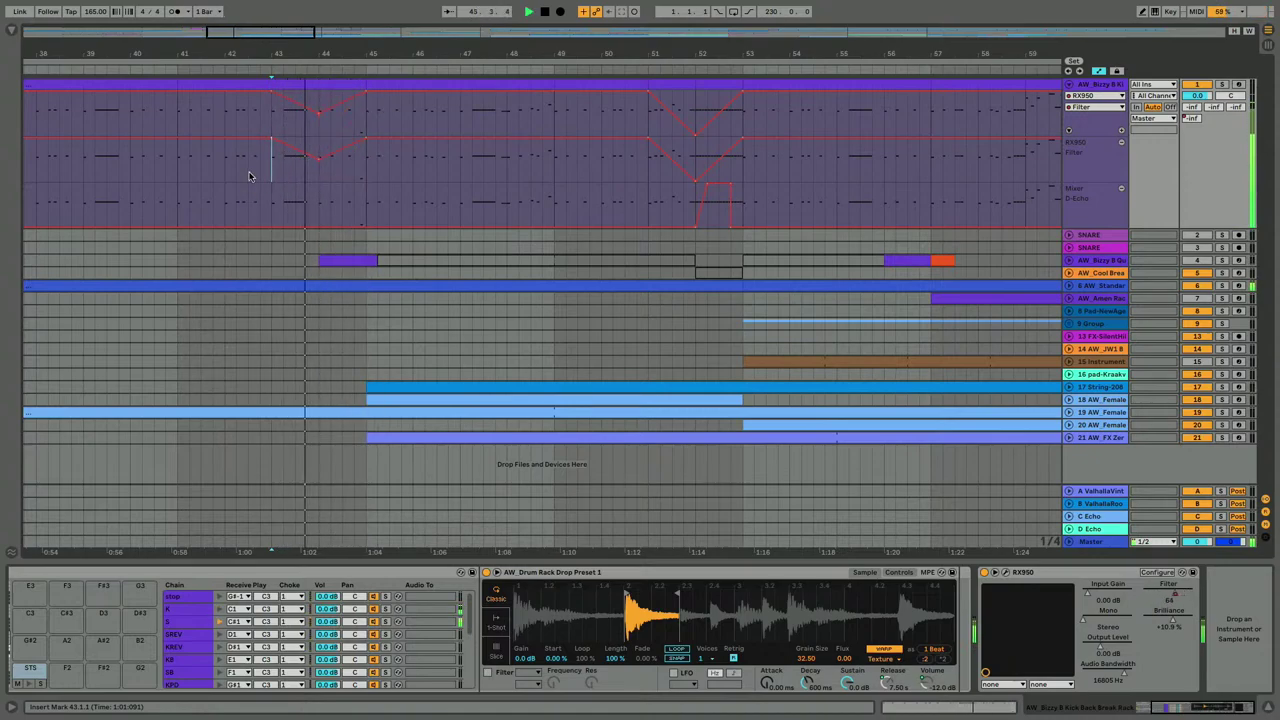
key("super+z")
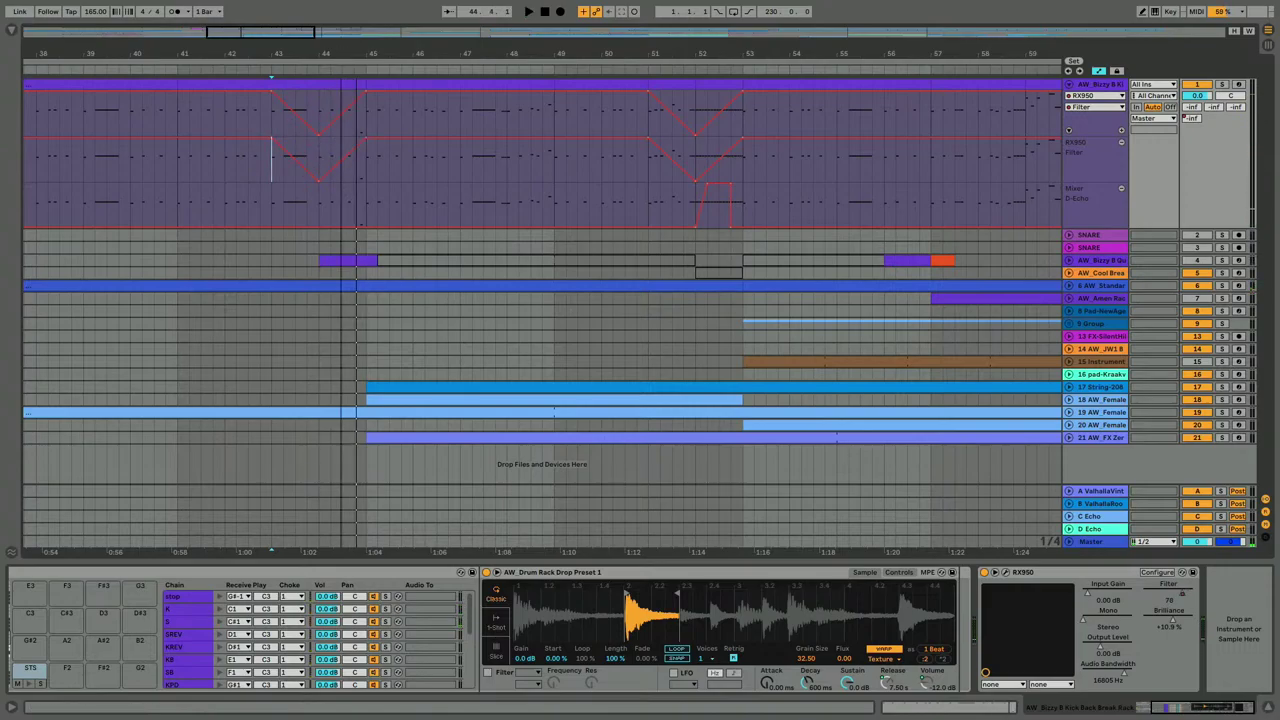
Replay the section from bar 43 to check the two filter dips before the 808 switch.
left_click_drag(341, 54, 341, 20)
key("space")
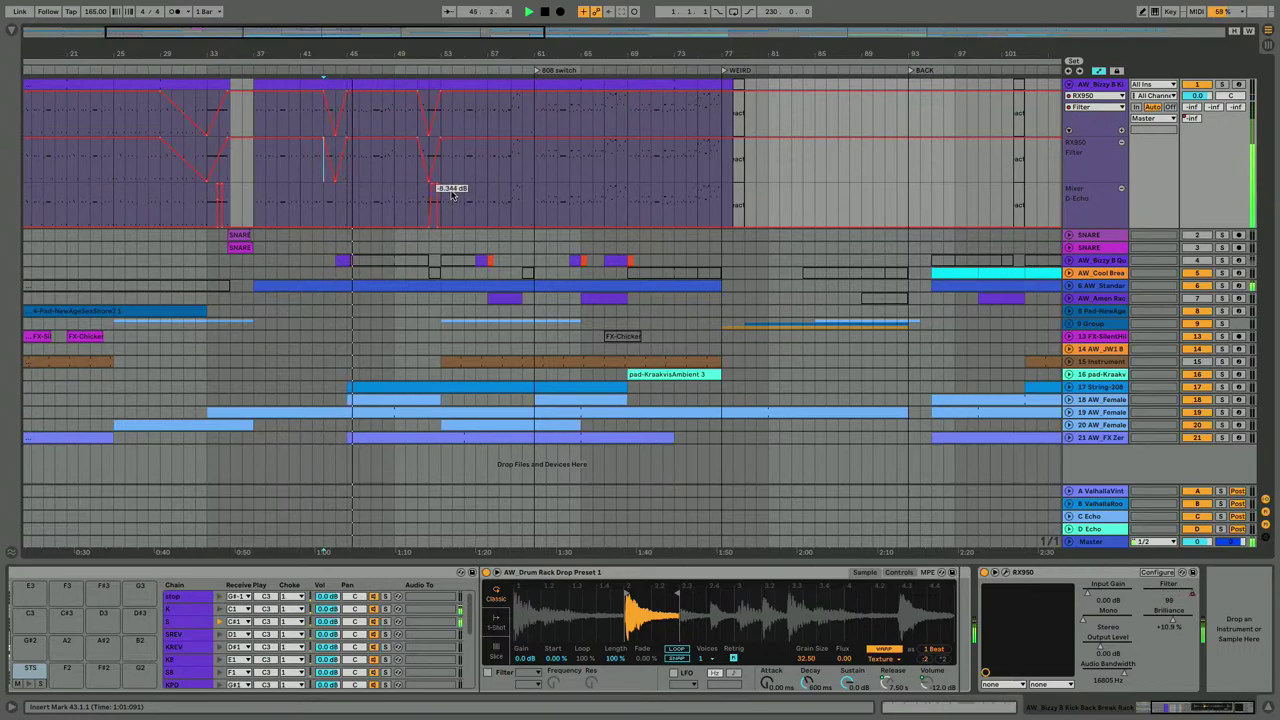
key("space")
key("space")
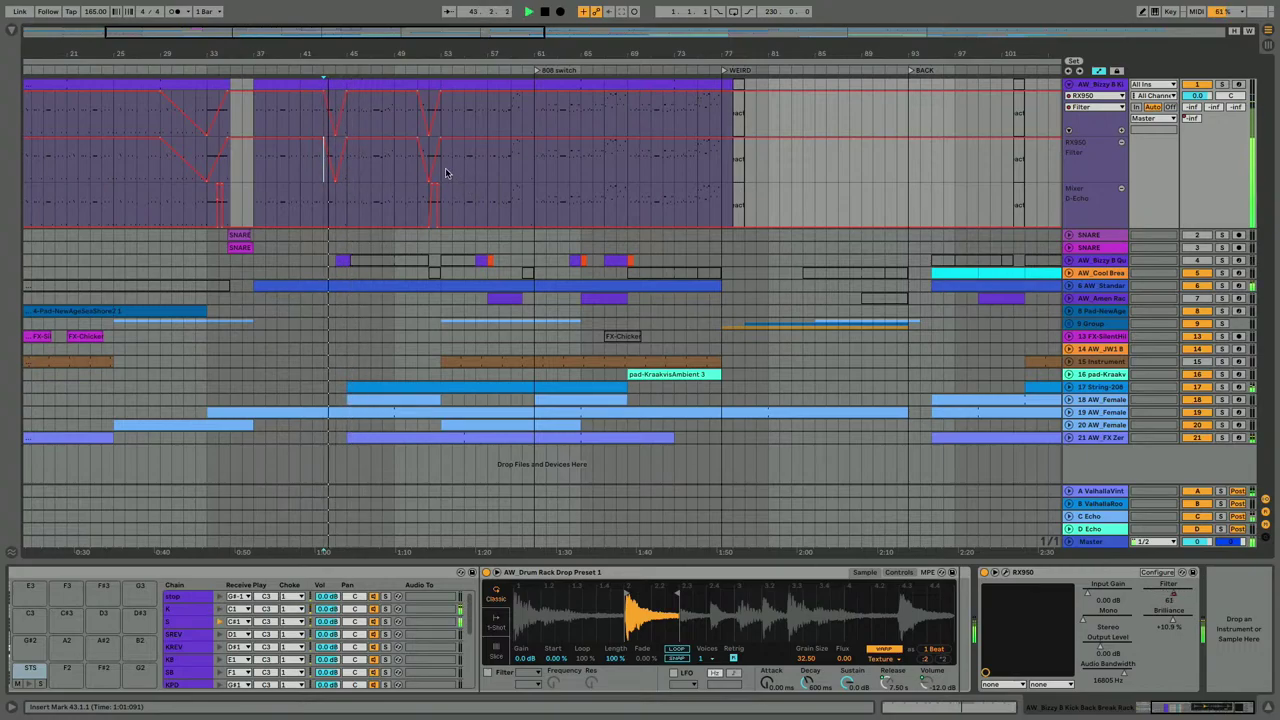
Delete the filter and echo send automation between bars 42 and 55 on the first AW_Bizzy B track.
left_click_drag(447, 173, 327, 204)
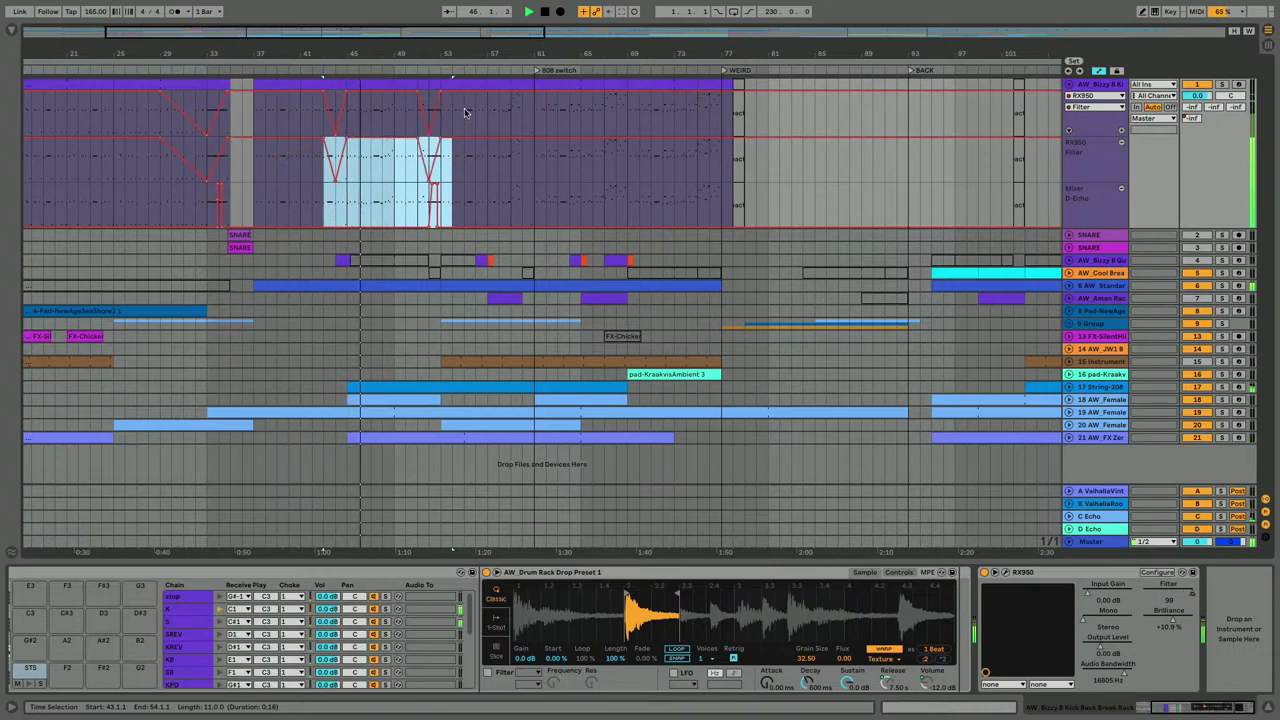
left_click_drag(465, 113, 314, 214)
key("Delete")
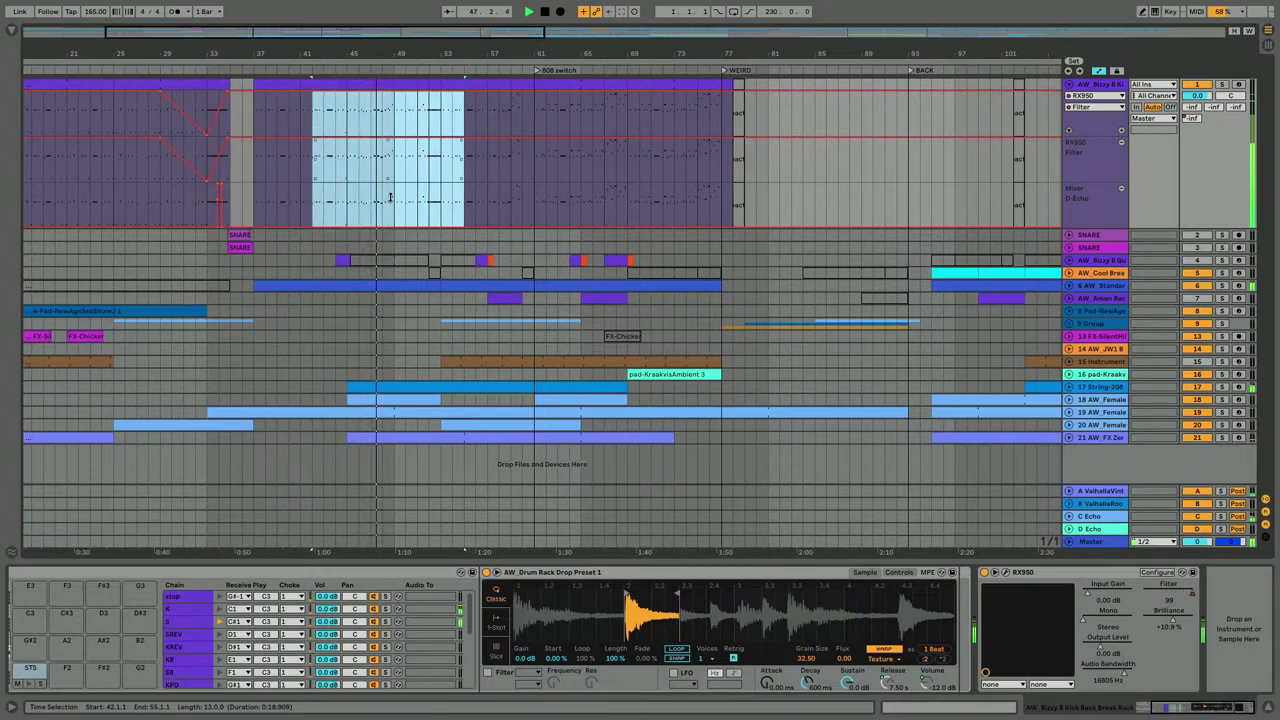
scroll(414, 177, "left", 5)
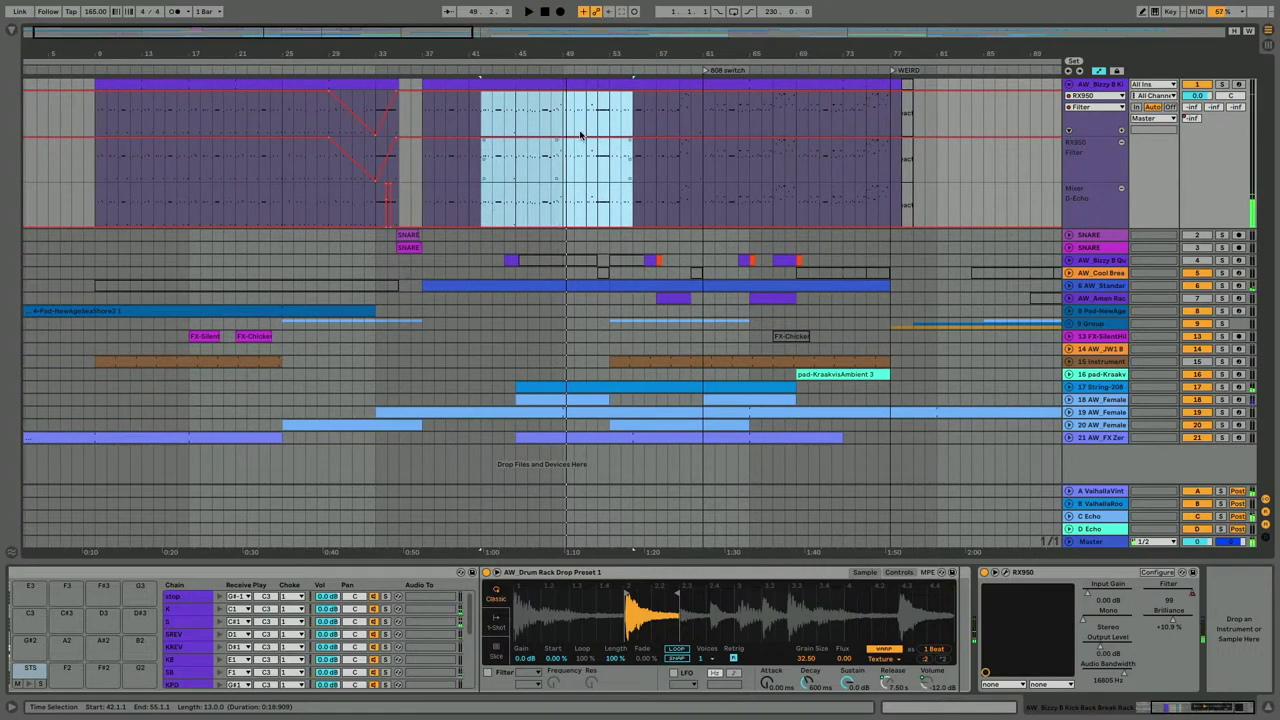
Hide the automation lanes, fold the first AW_Bizzy B track, and bring the entire arrangement into view.
key("minus")
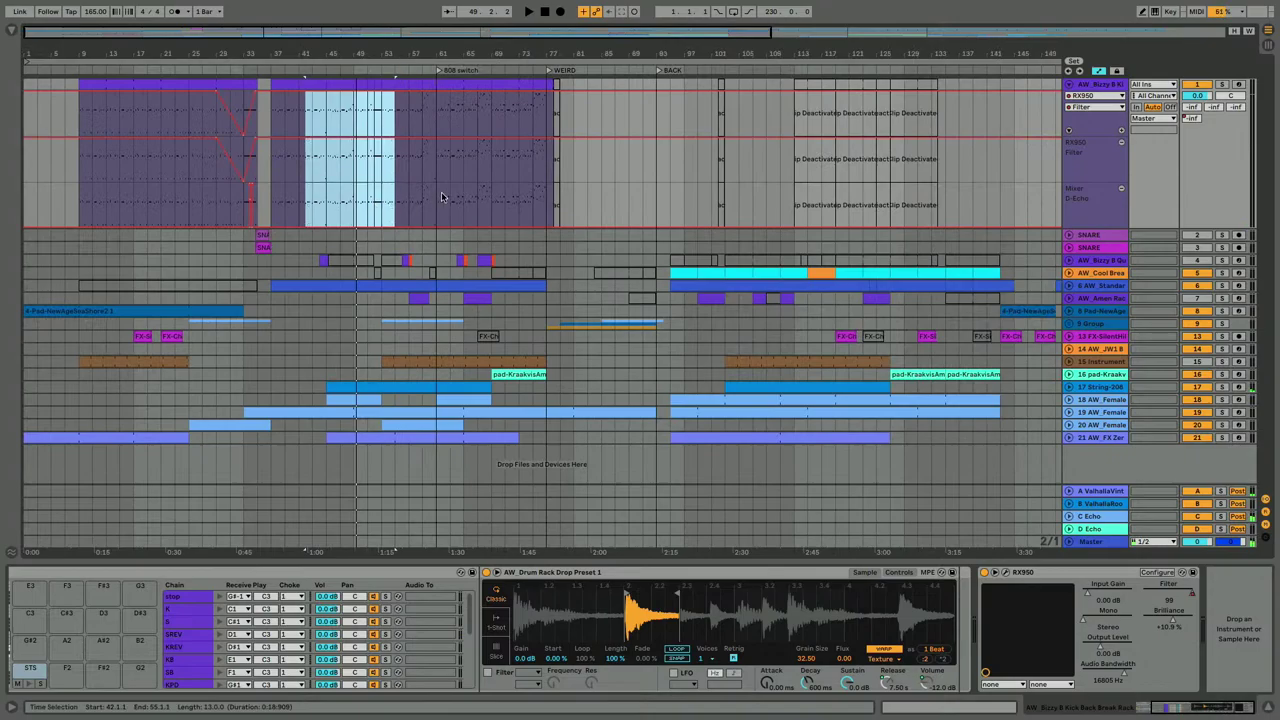
key("a")
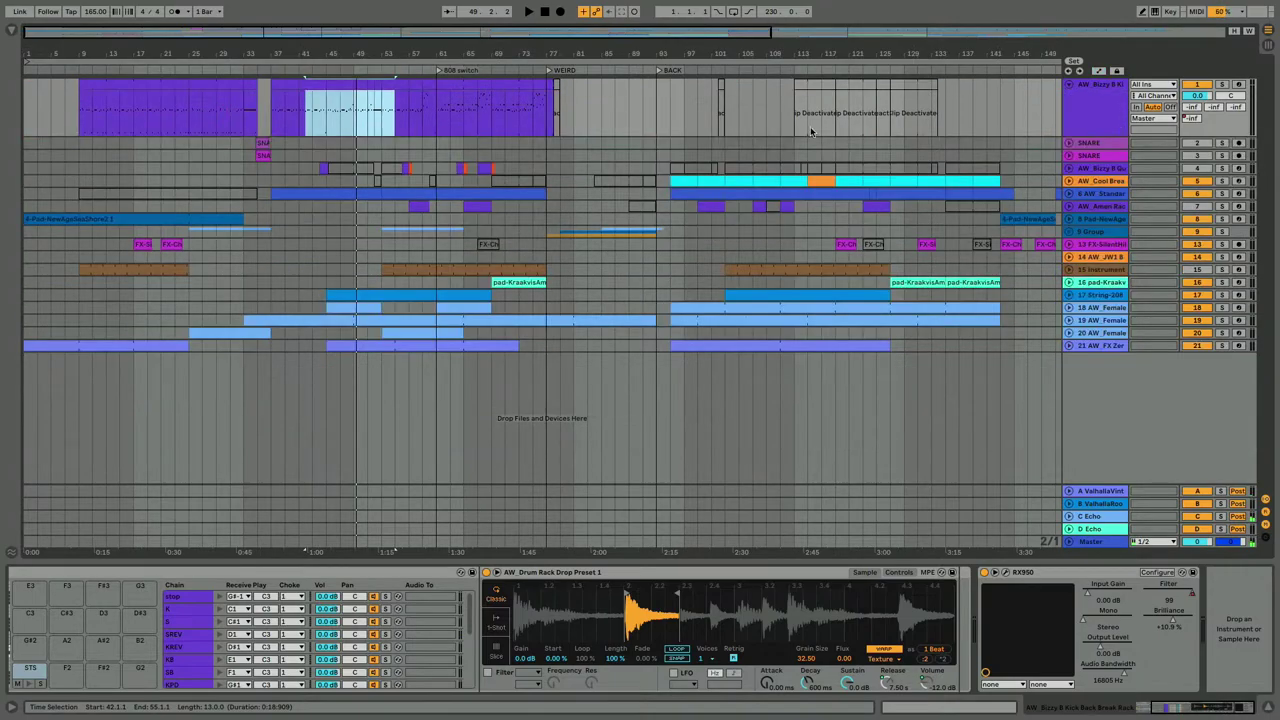
key("super+a")
left_click(1070, 86)
left_click_drag(984, 55, 982, 30)
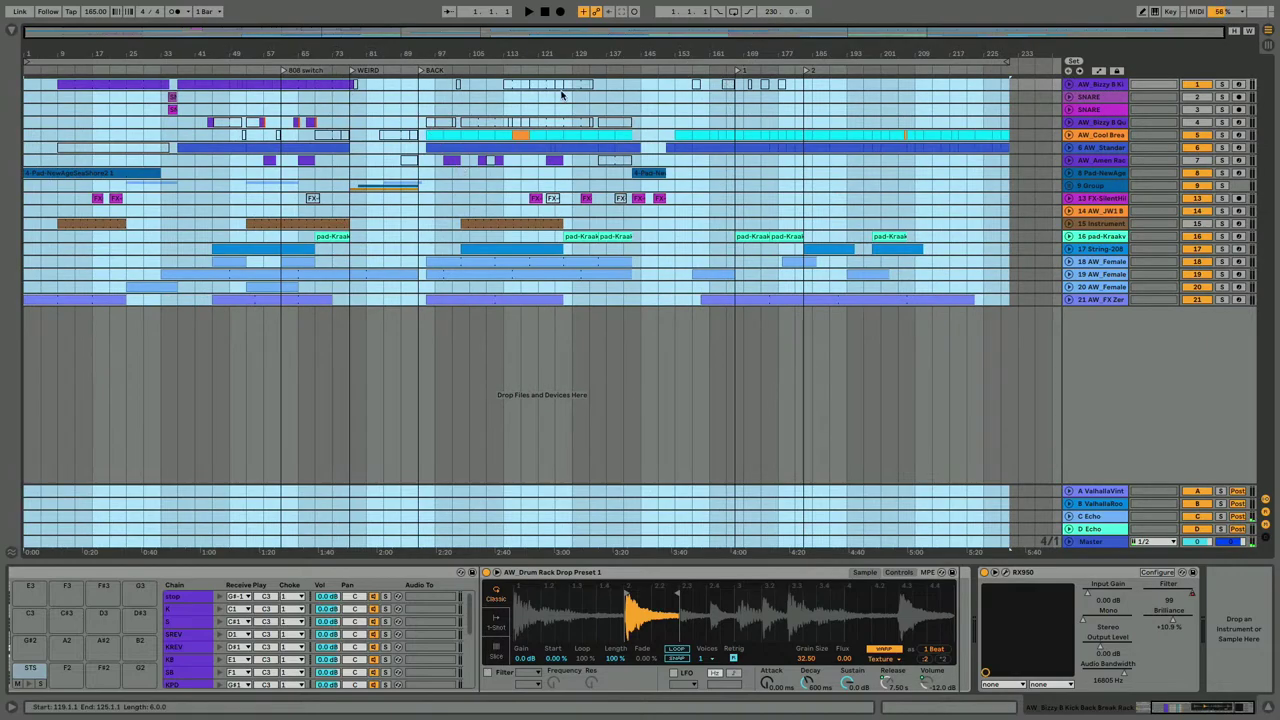
Delete the two SNARE tracks from the arrangement.
left_click(1068, 135)
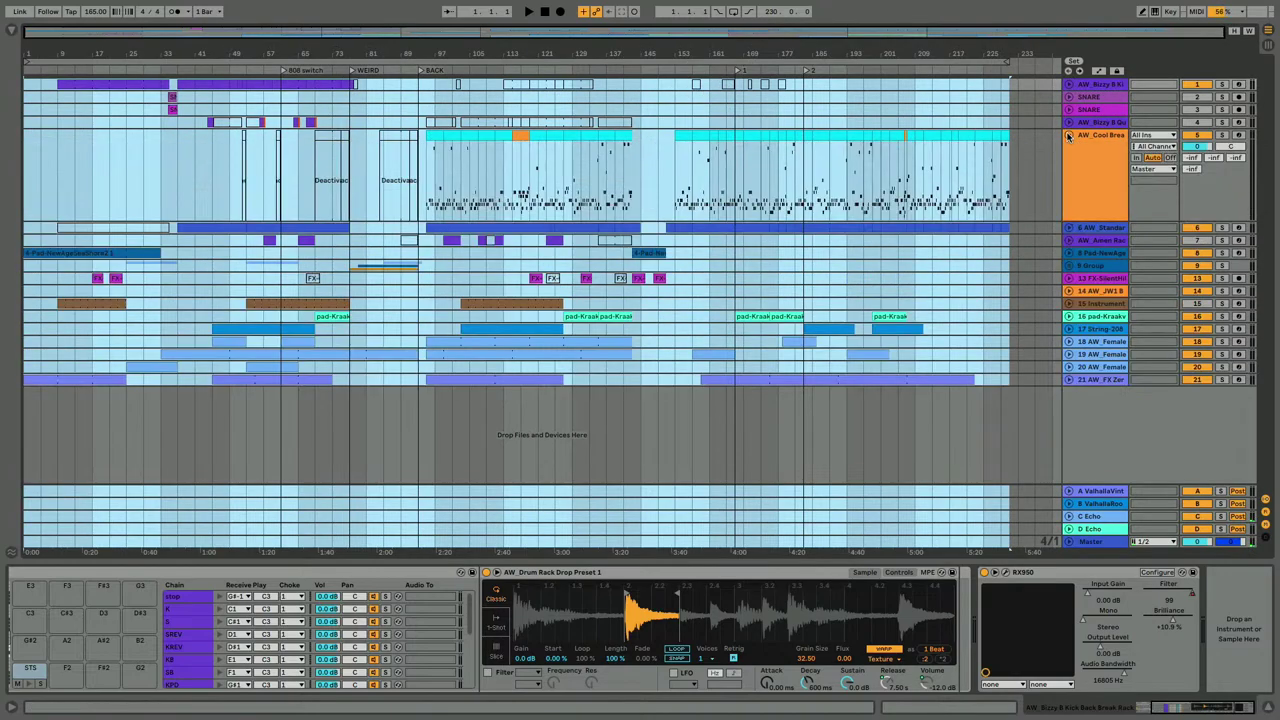
left_click(1069, 135)
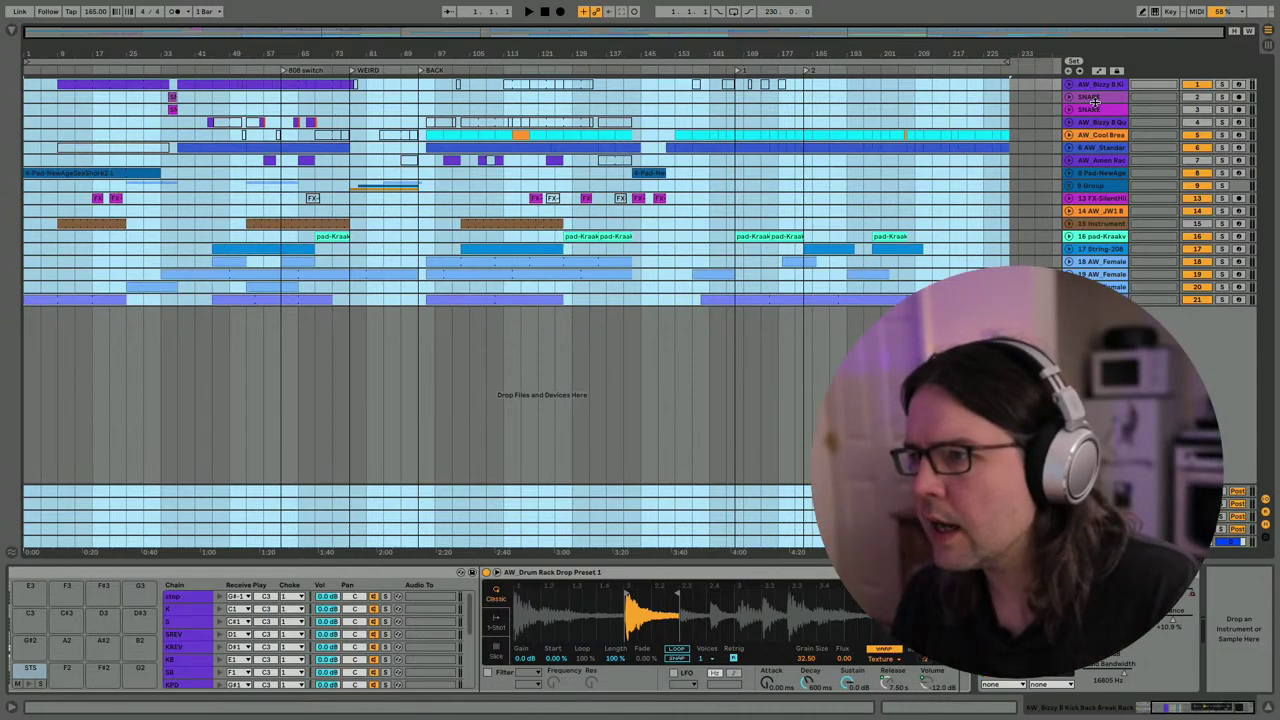
left_click(1094, 110)
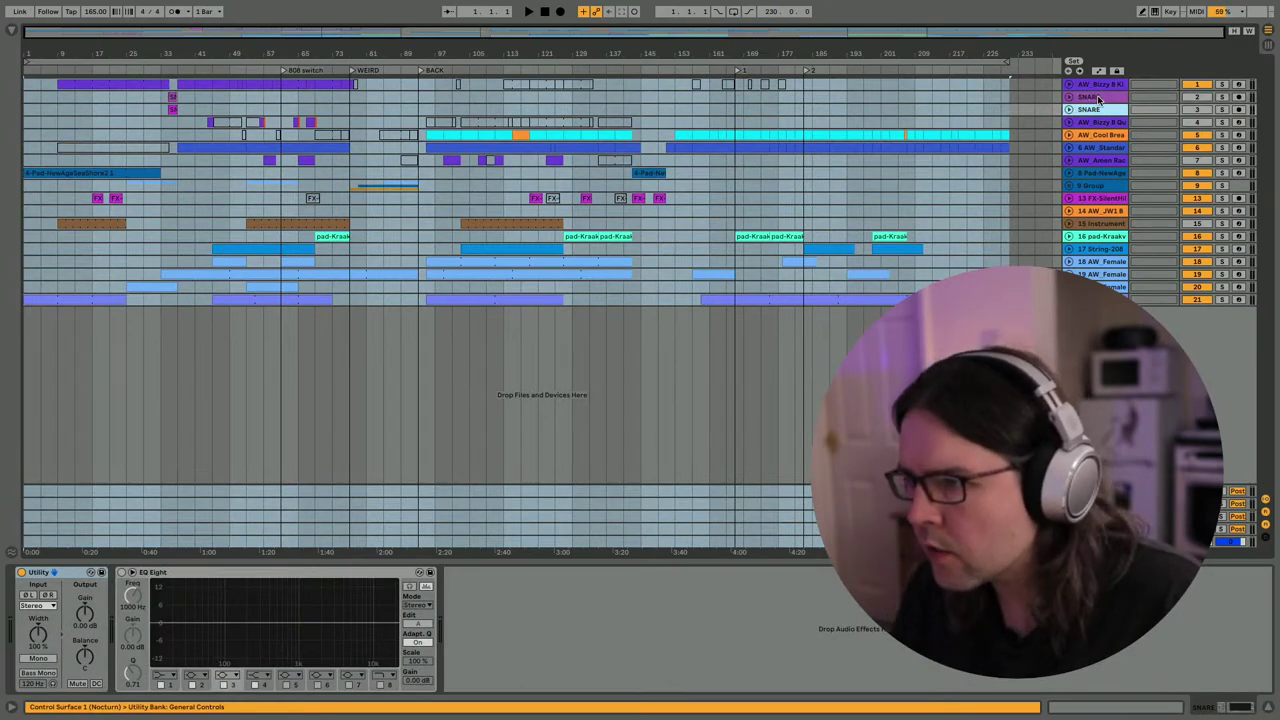
left_click(1096, 99, "shift")
key("Delete")
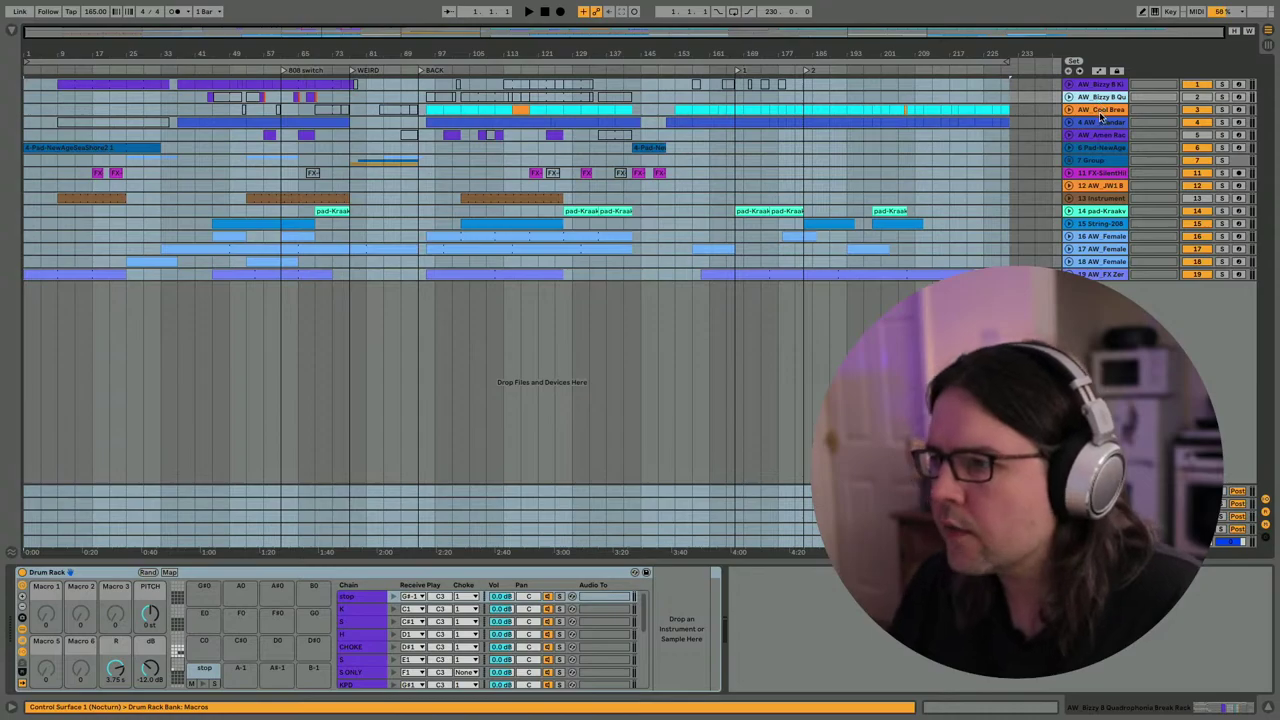
Delete the AW_Bizzy B Quadrophonia, AW_Amen Rack and Instrument Rack tracks.
key("Delete")
left_click(1096, 122)
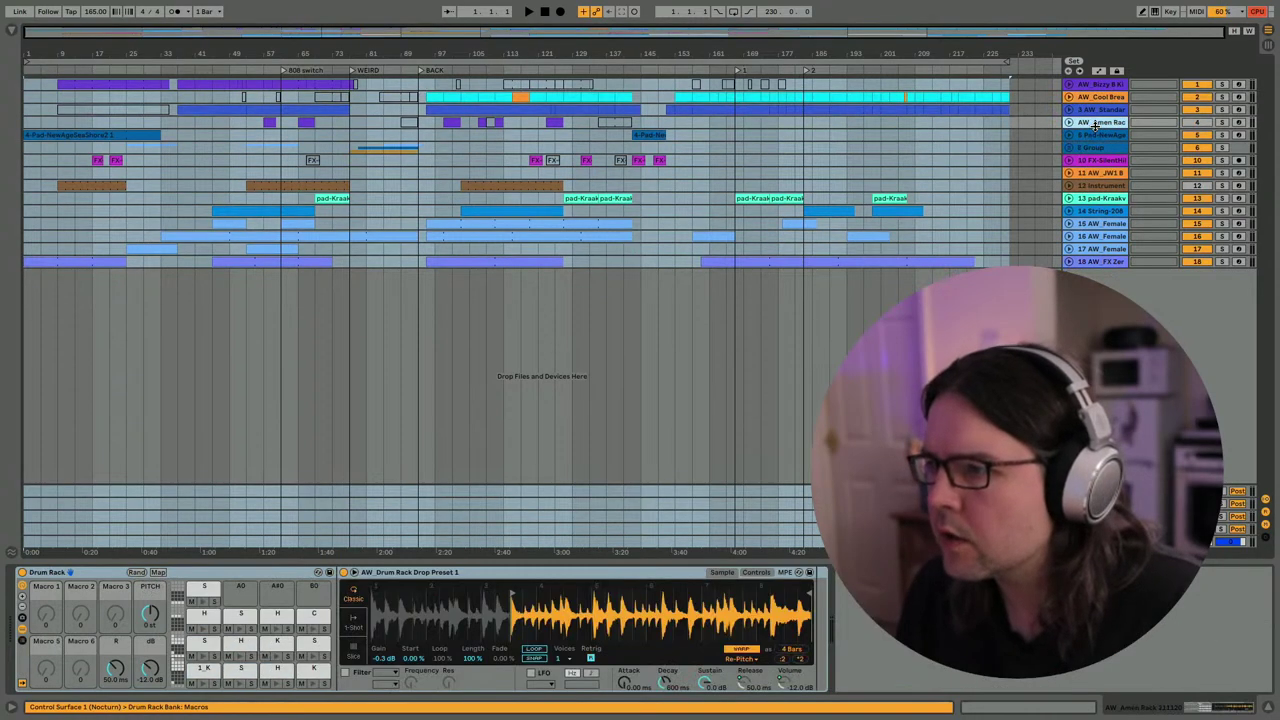
key("Delete")
left_click(1094, 174)
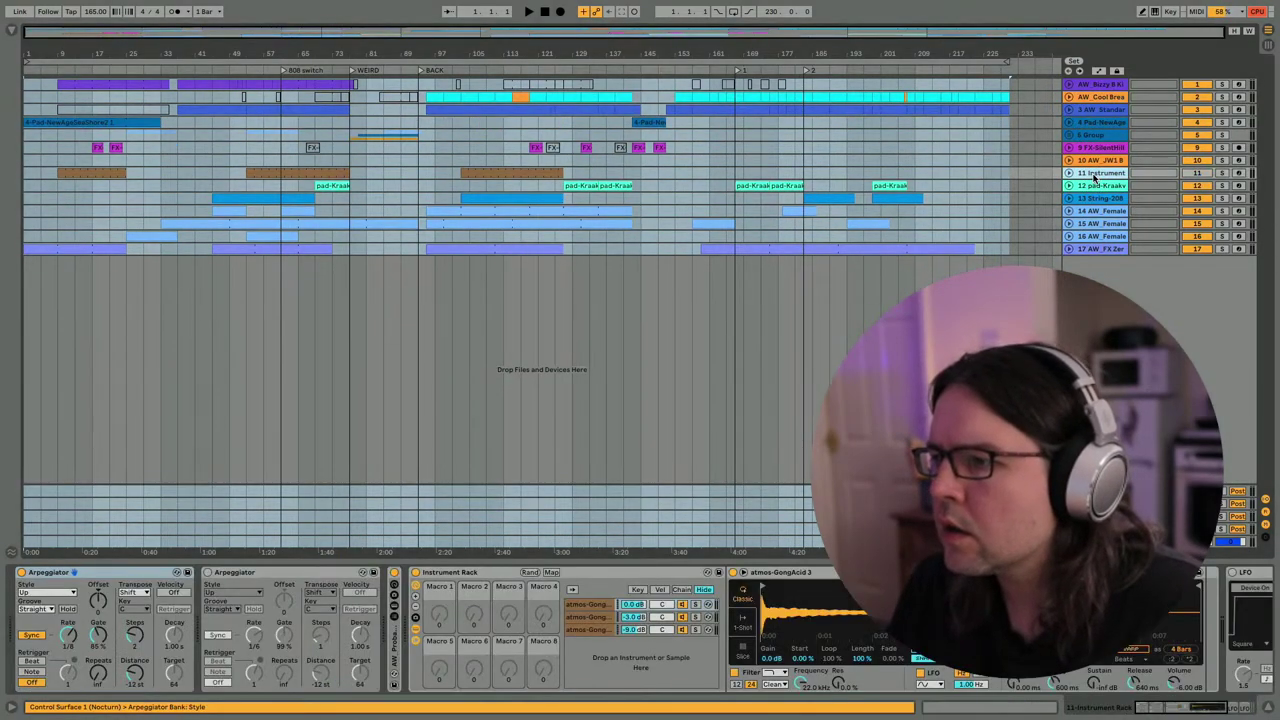
key("Delete")
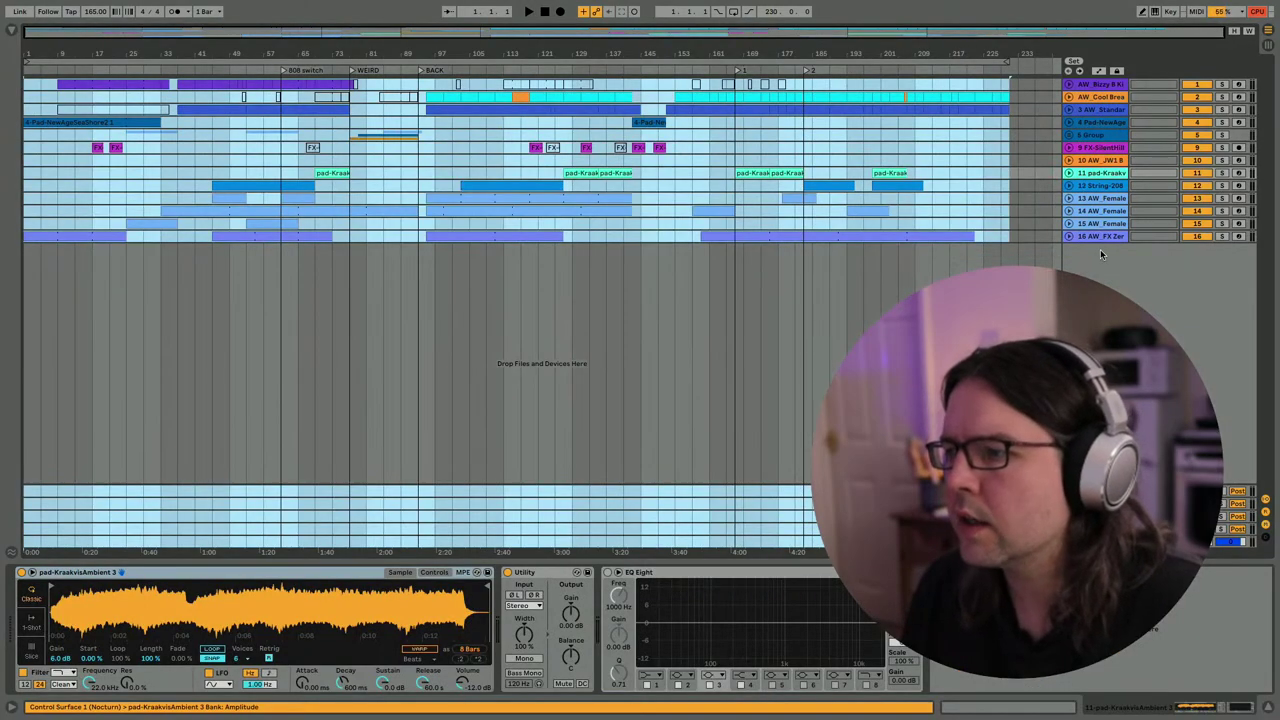
Check the devices on the AW_FX ZeroG and first AW_Female tracks, and return the playhead to the arrangement's start.
left_click(1099, 240)
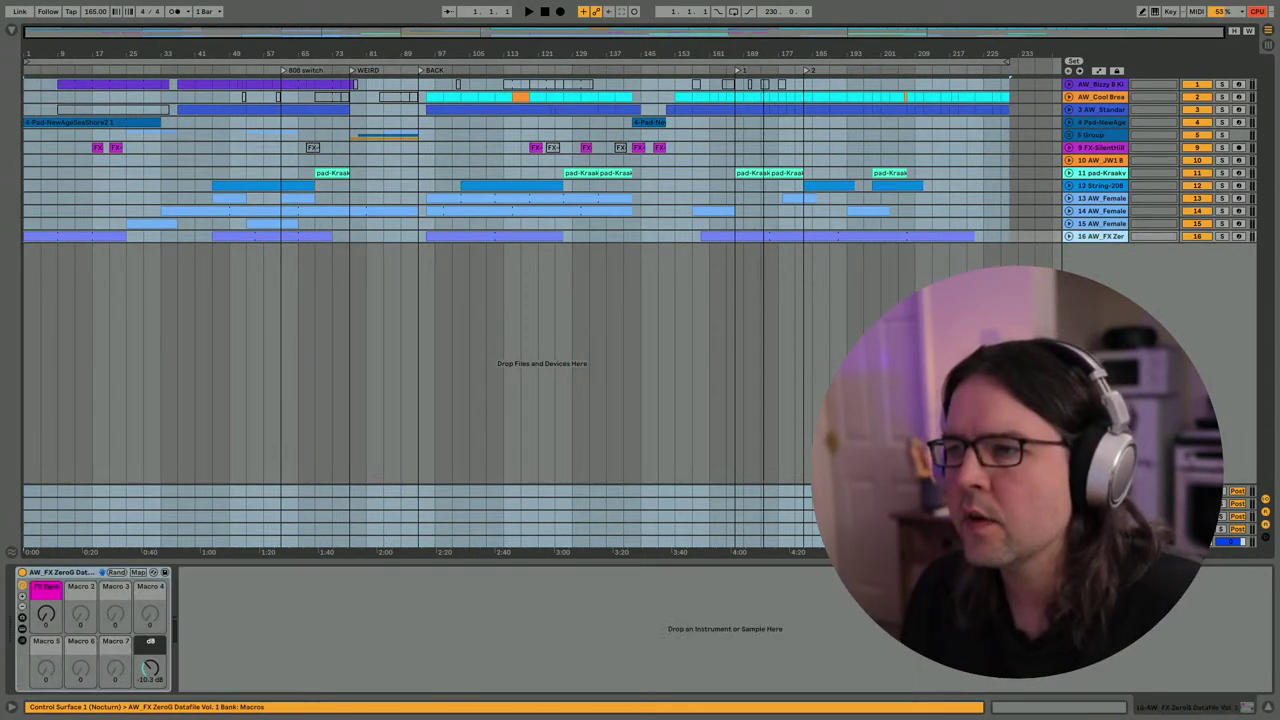
left_click(1093, 200)
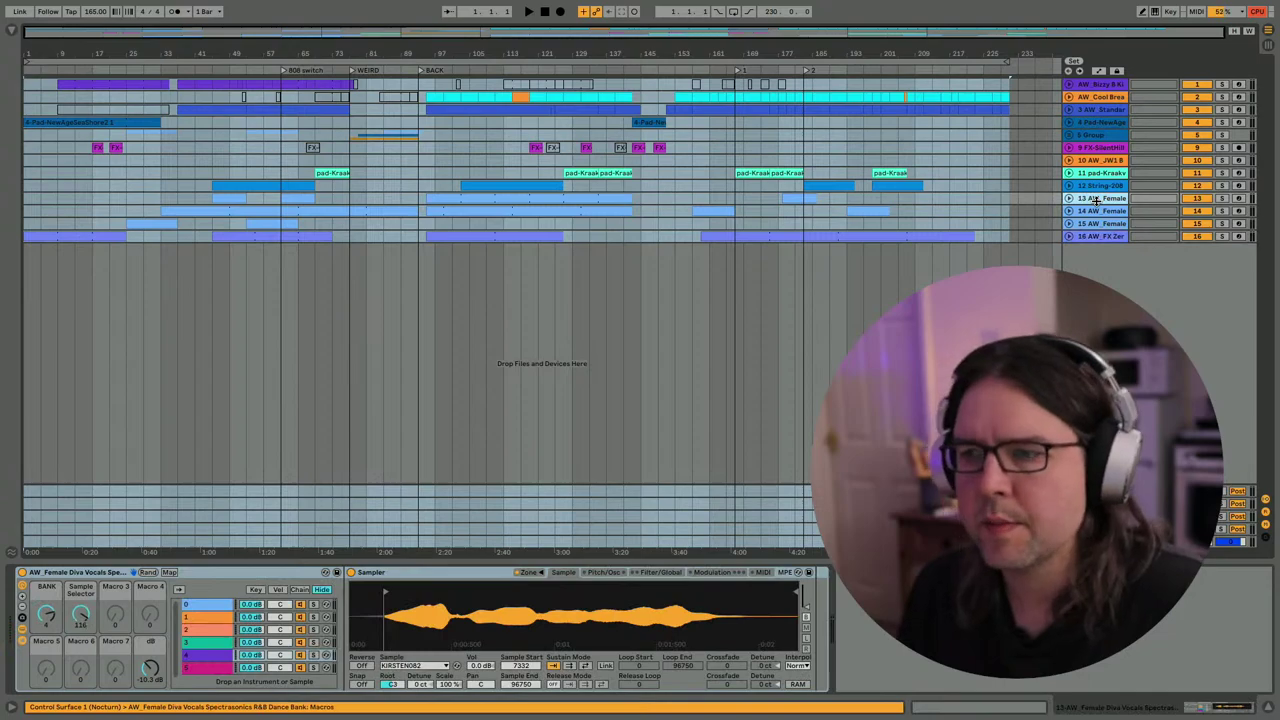
left_click(1018, 236)
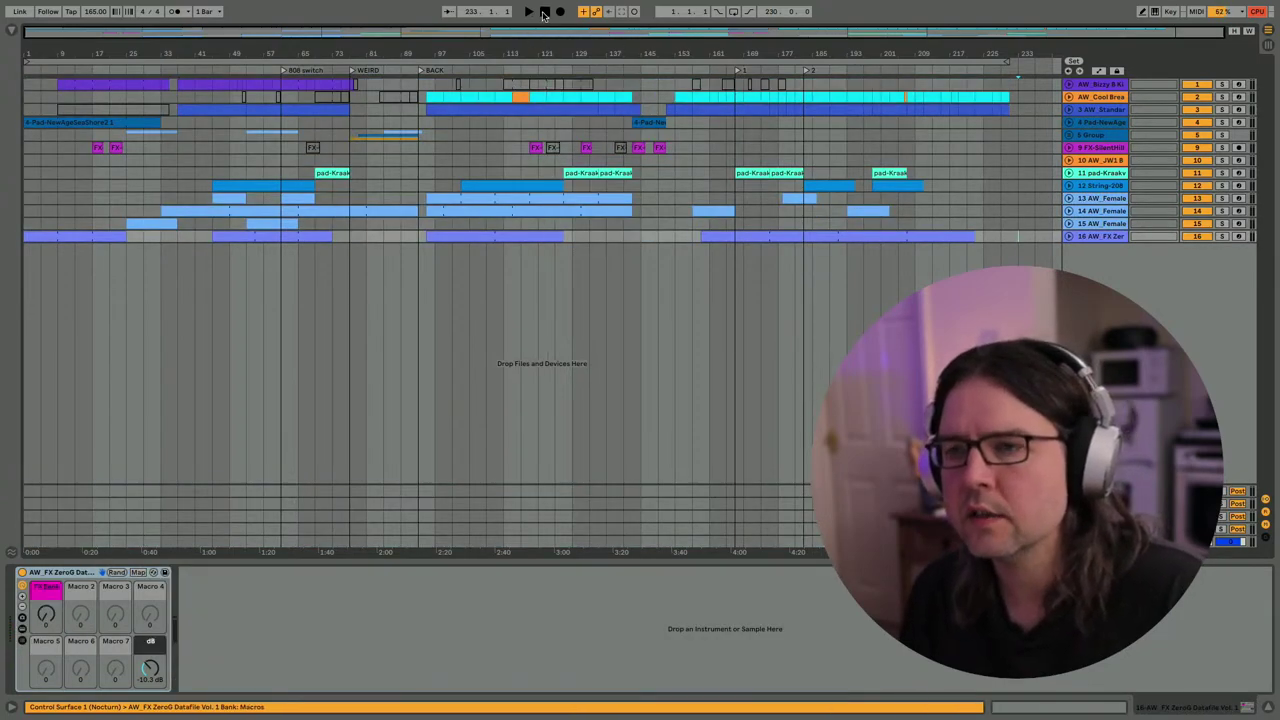
left_click(547, 14)
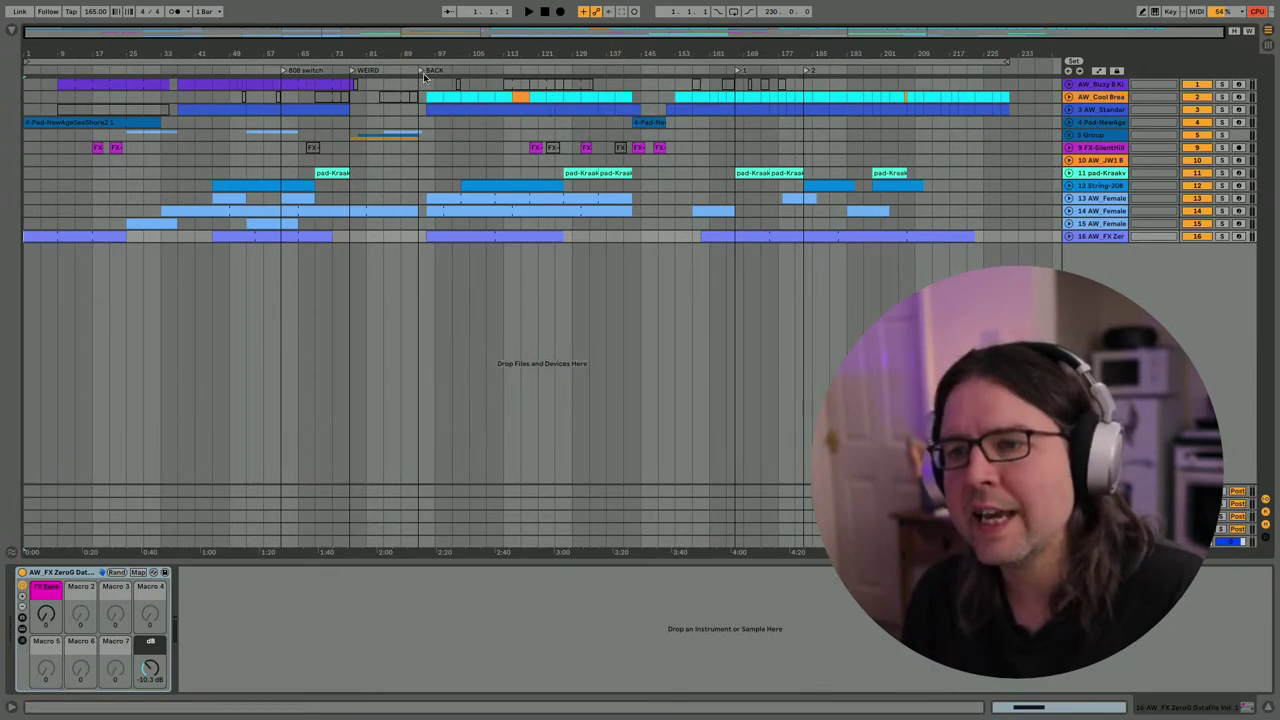
left_click_drag(433, 57, 426, 57)
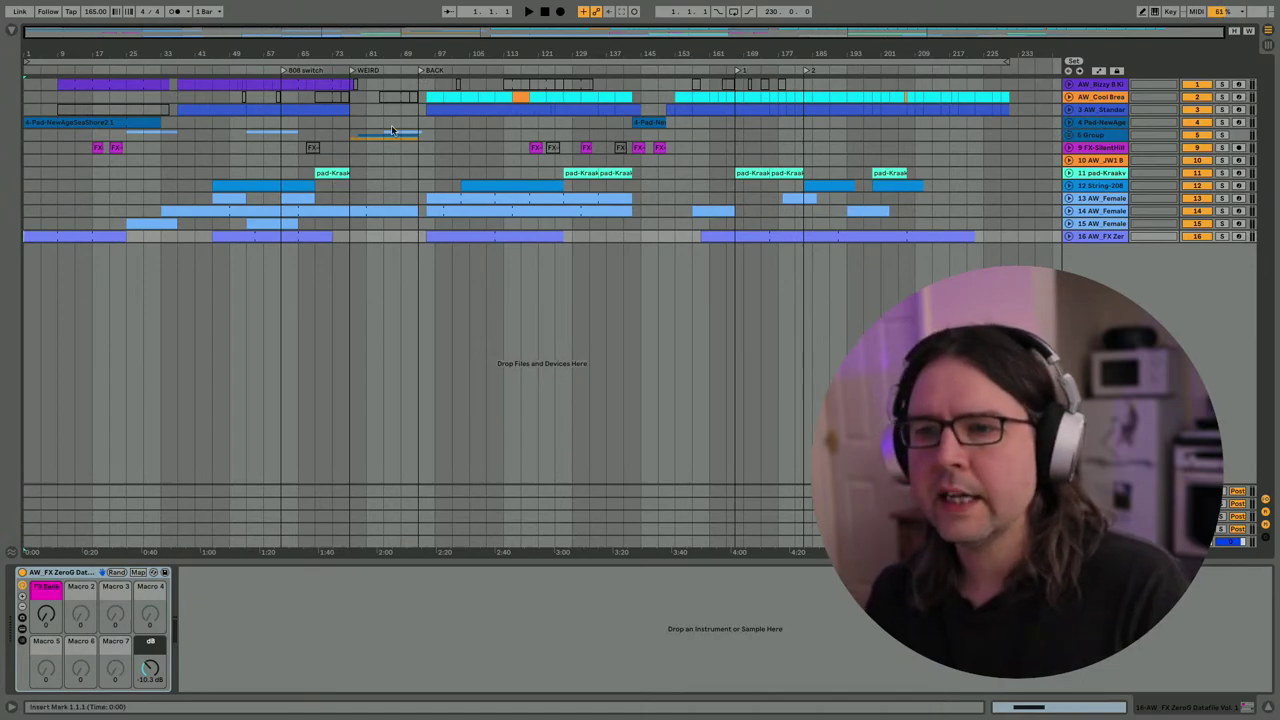
Play the arrangement from the WEIRD marker, expand the AW_Cool Break track, and check the track levels in the mixer.
left_click(351, 73)
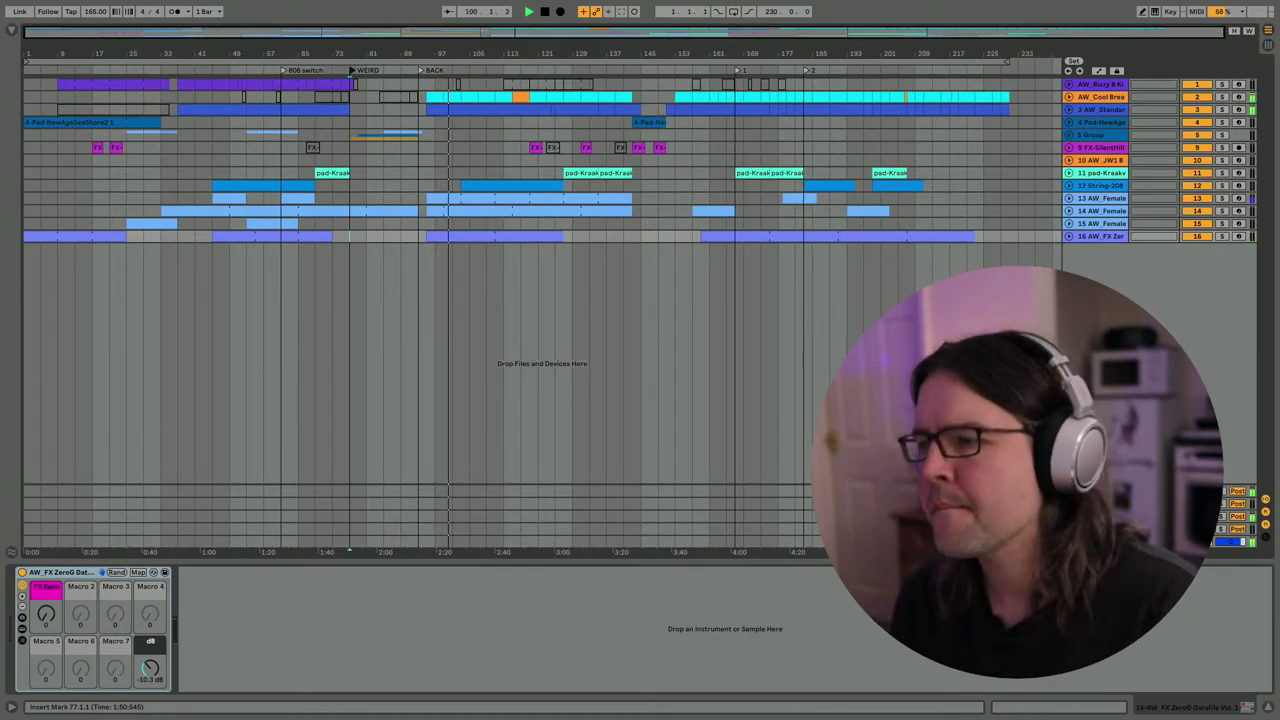
left_click(1069, 97)
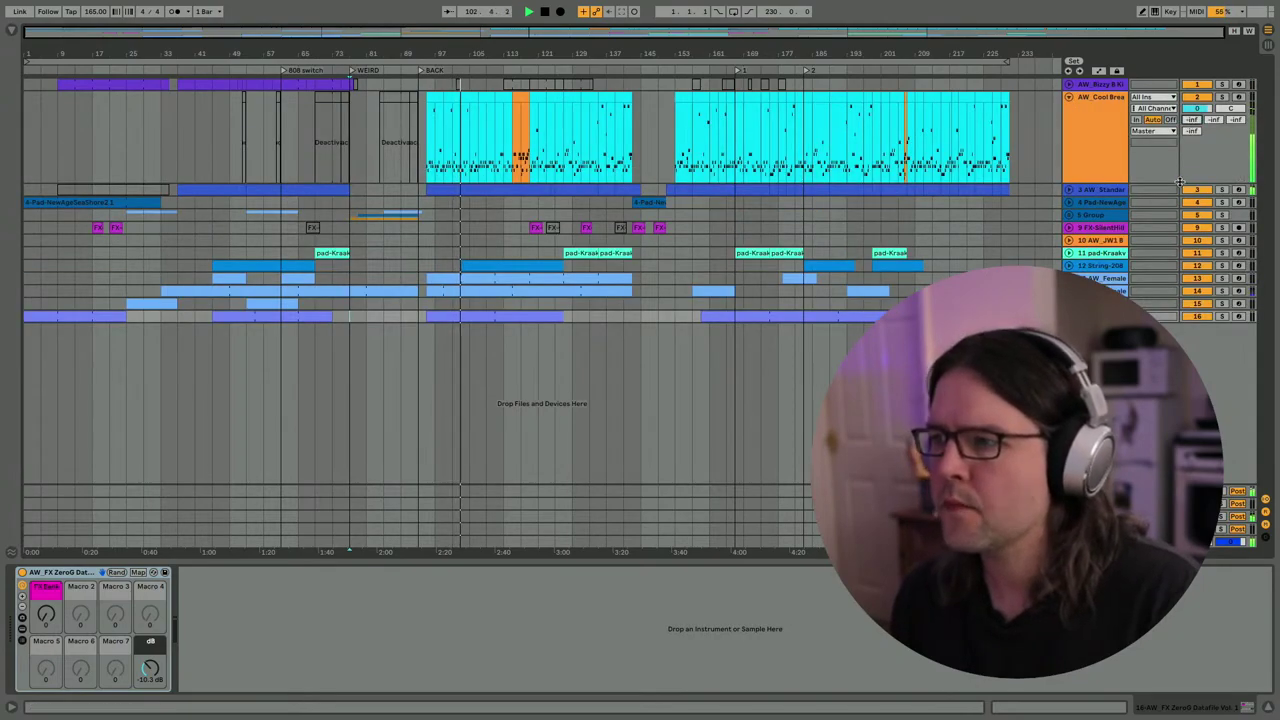
left_click(1191, 133)
left_click_drag(1191, 133, 1192, 137)
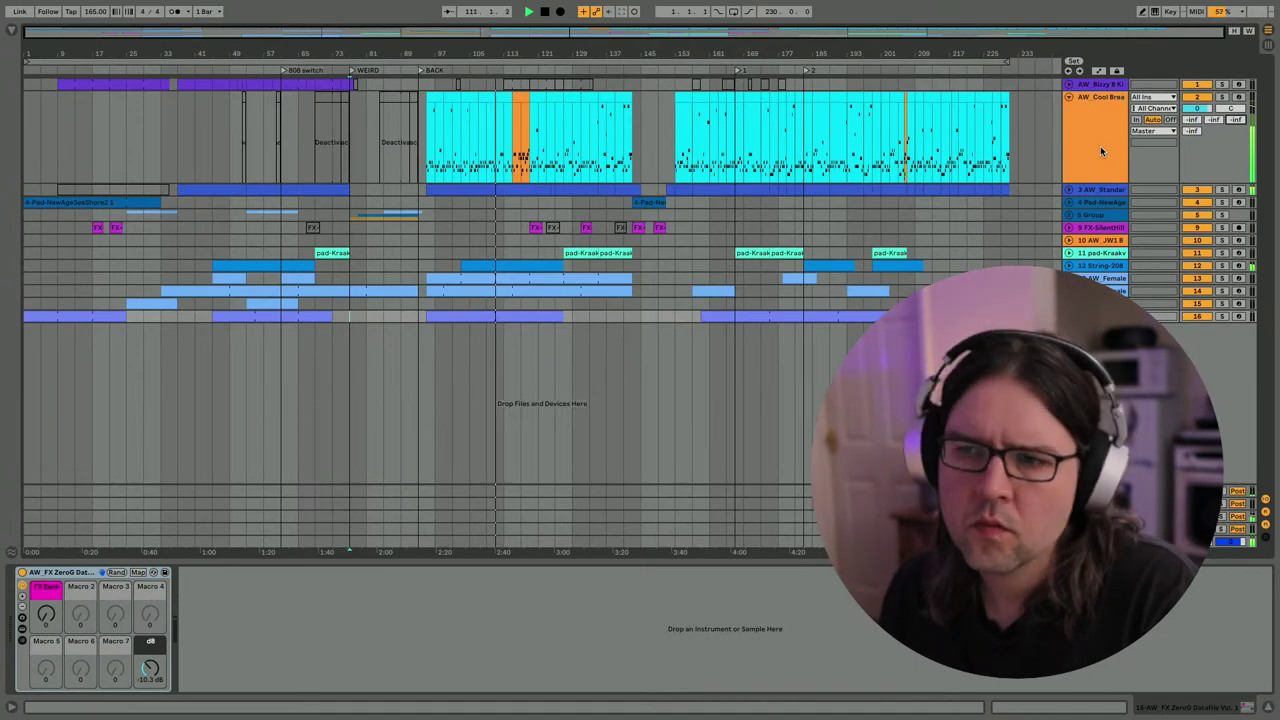
left_click_drag(1192, 120, 1192, 40)
key("Tab")
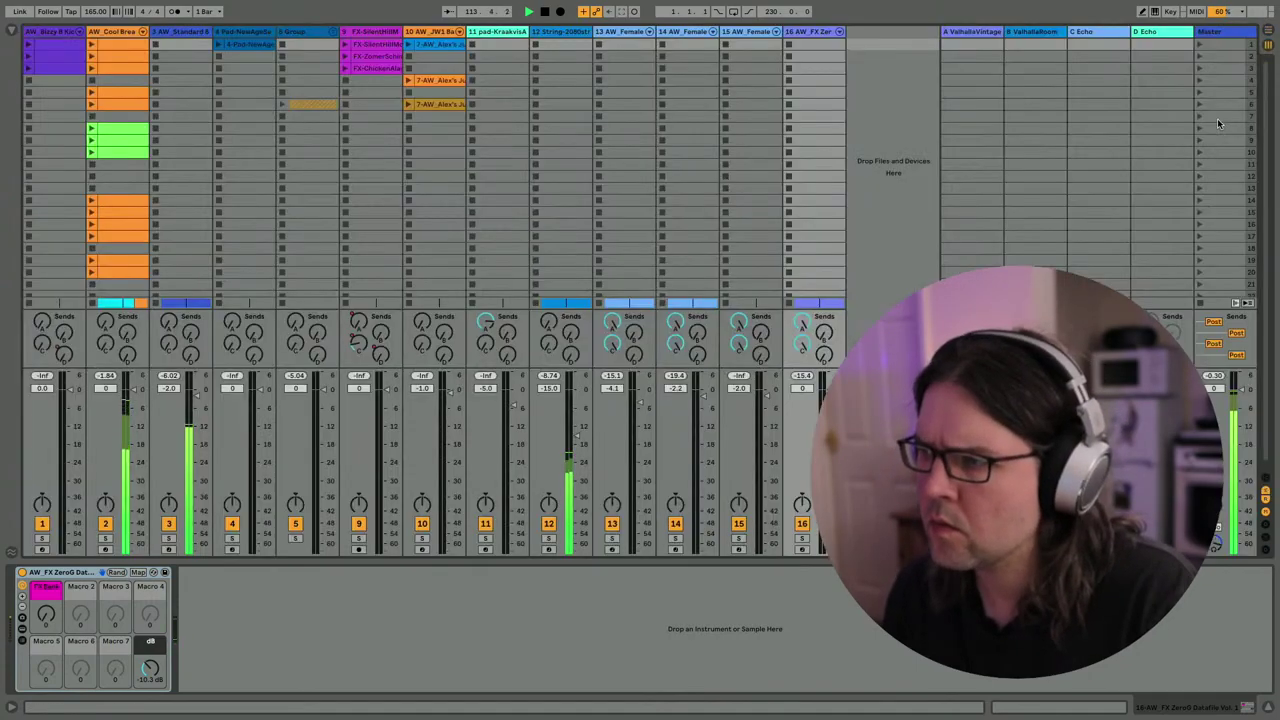
key("Tab")
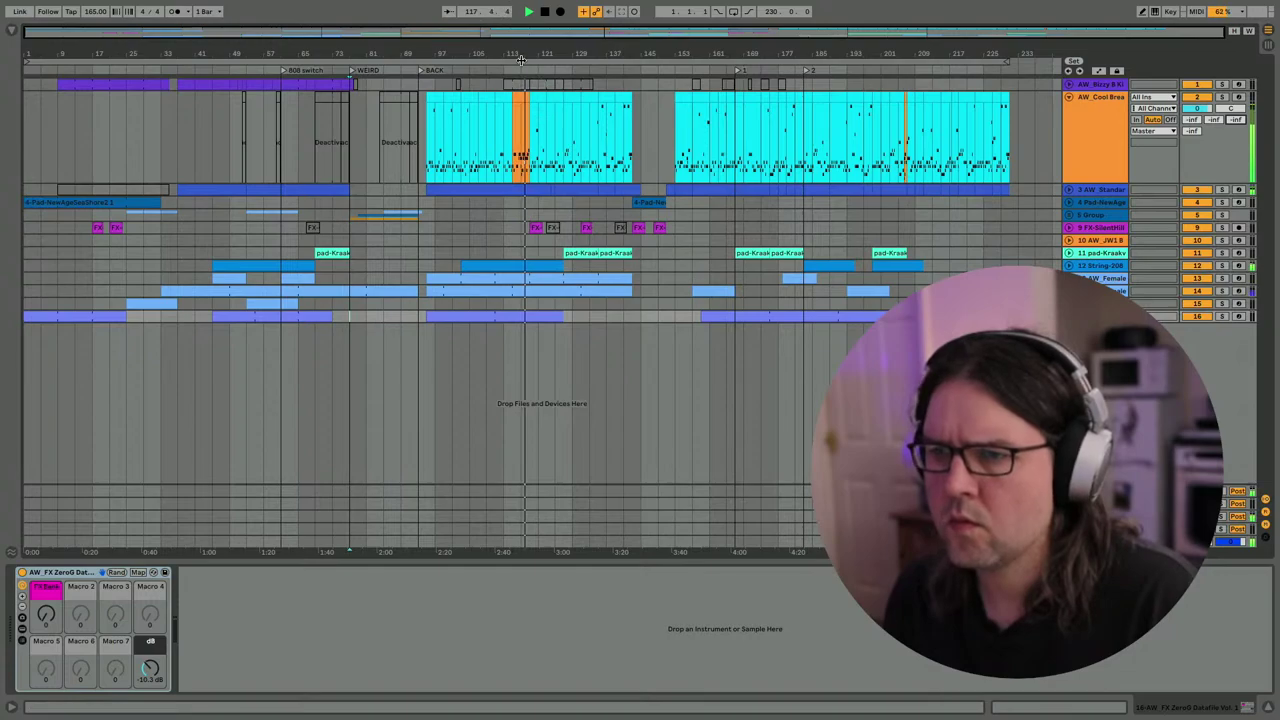
Open the AW_Cool Break clip at bar 115 and slightly shorten its last CHAKA note at 8.4.
scroll(518, 145, "up", 5)
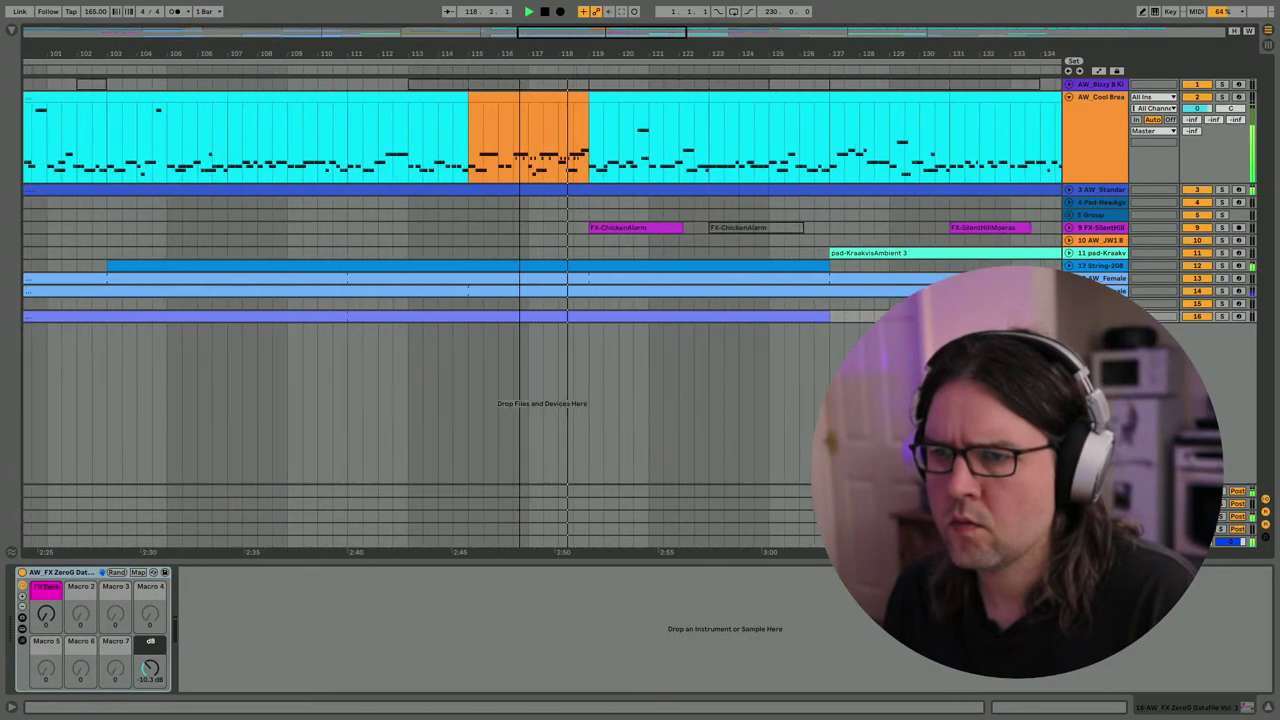
double_click(562, 104)
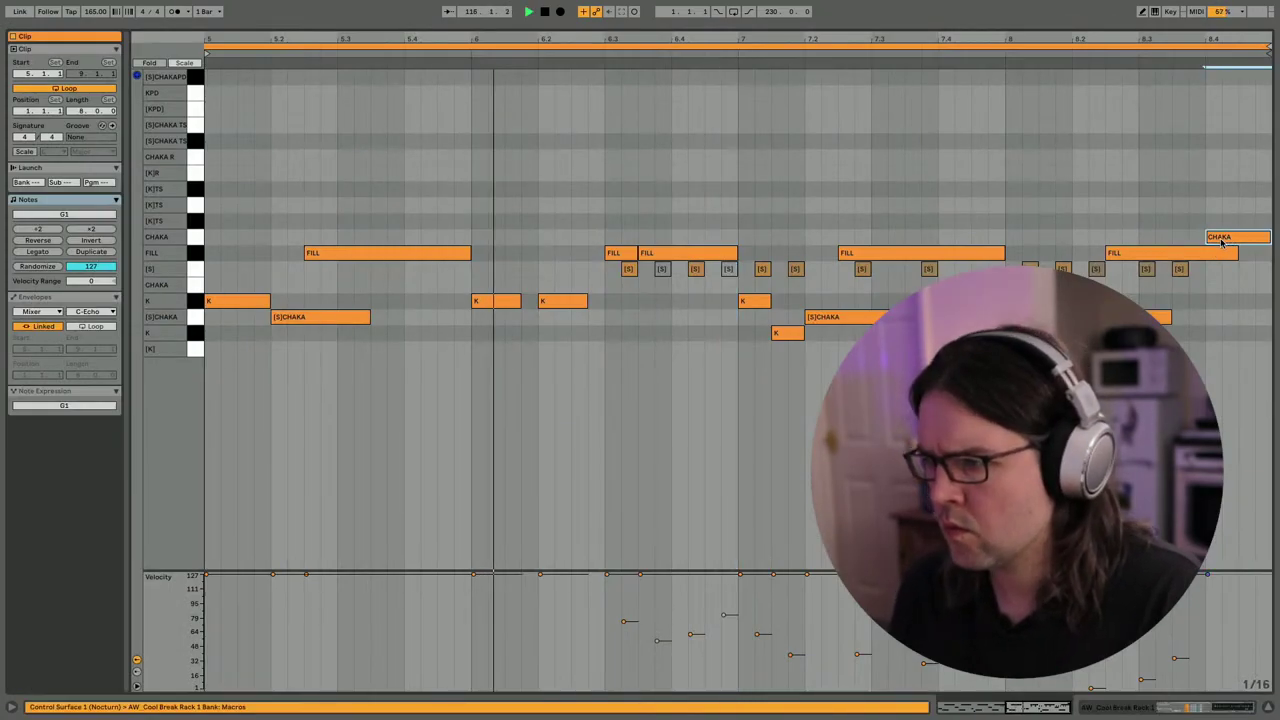
key("shift+Left")
key("ctrl+a")
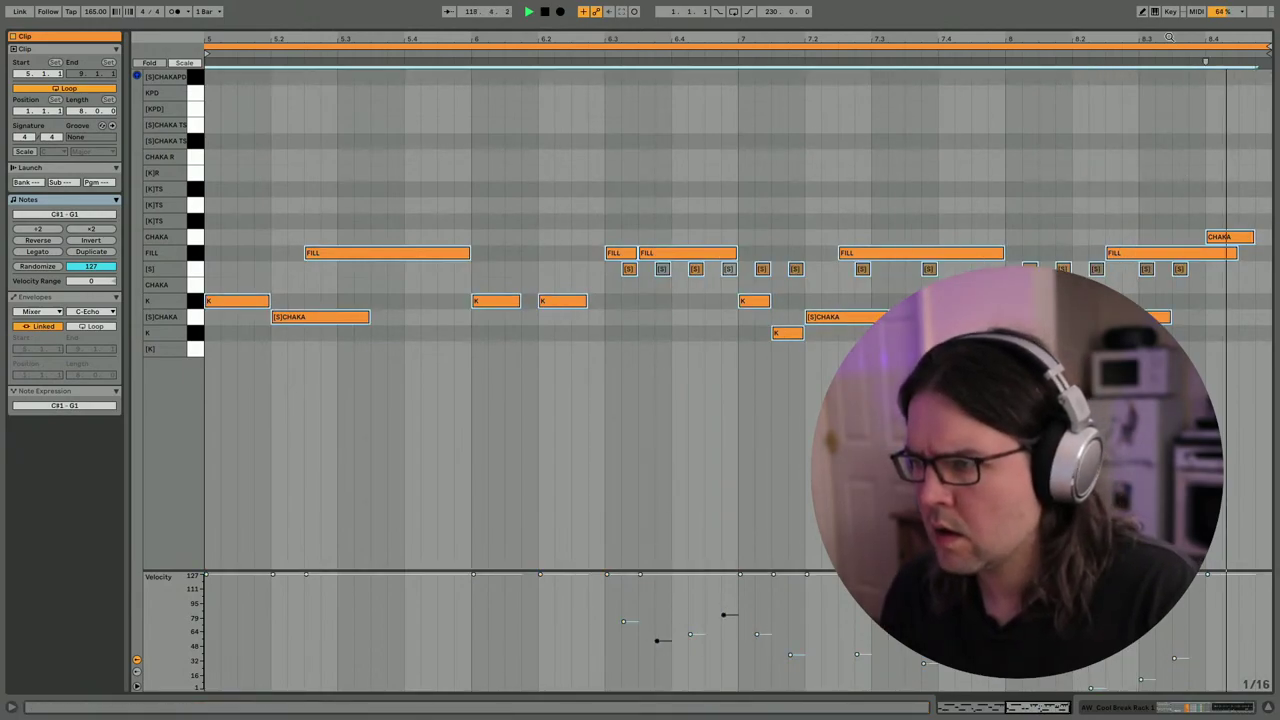
left_click_drag(1172, 32, 1170, 38)
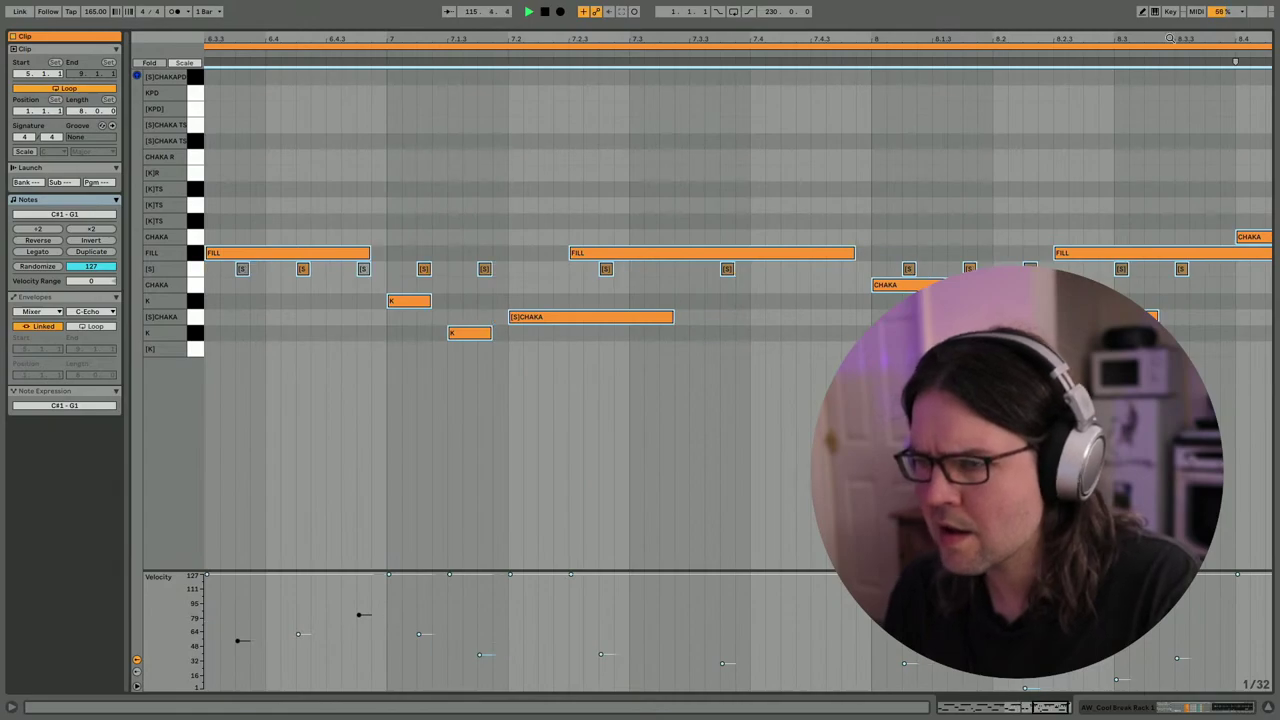
Deactivate the [S]CHAKA note at 8.2 in the AW_Cool Break clip.
left_click(632, 455)
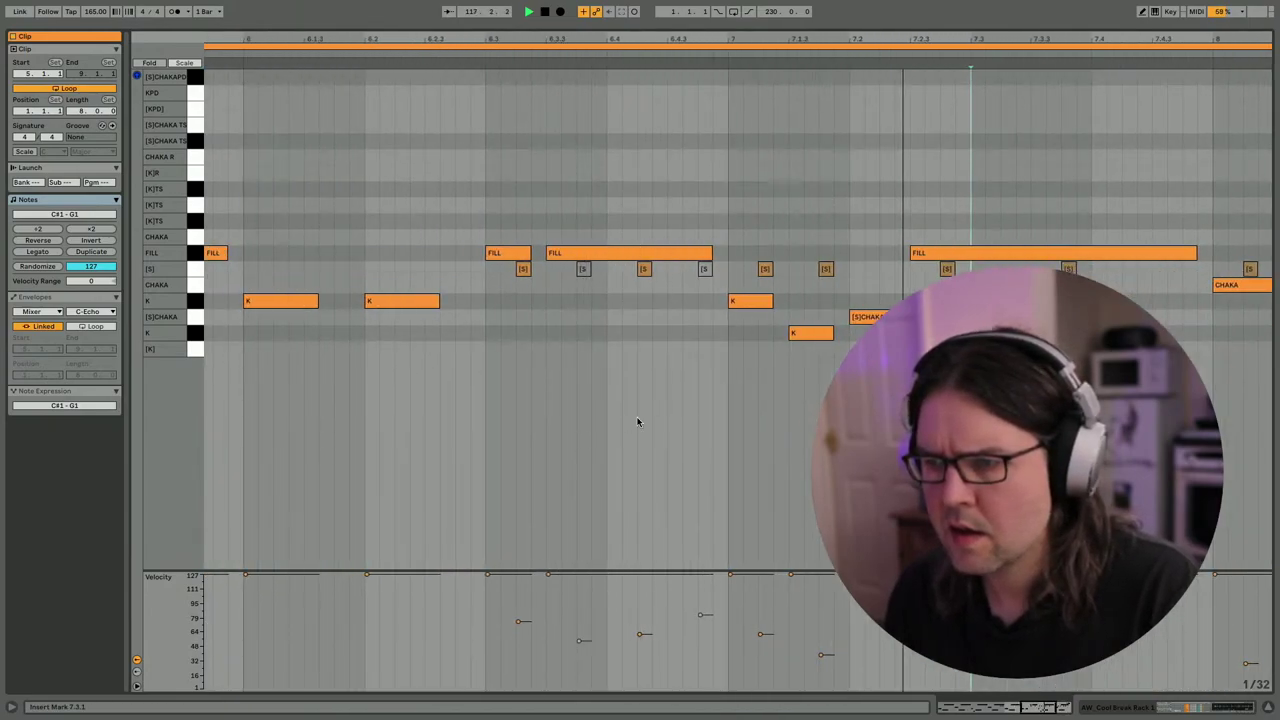
scroll(770, 290, "right", 2)
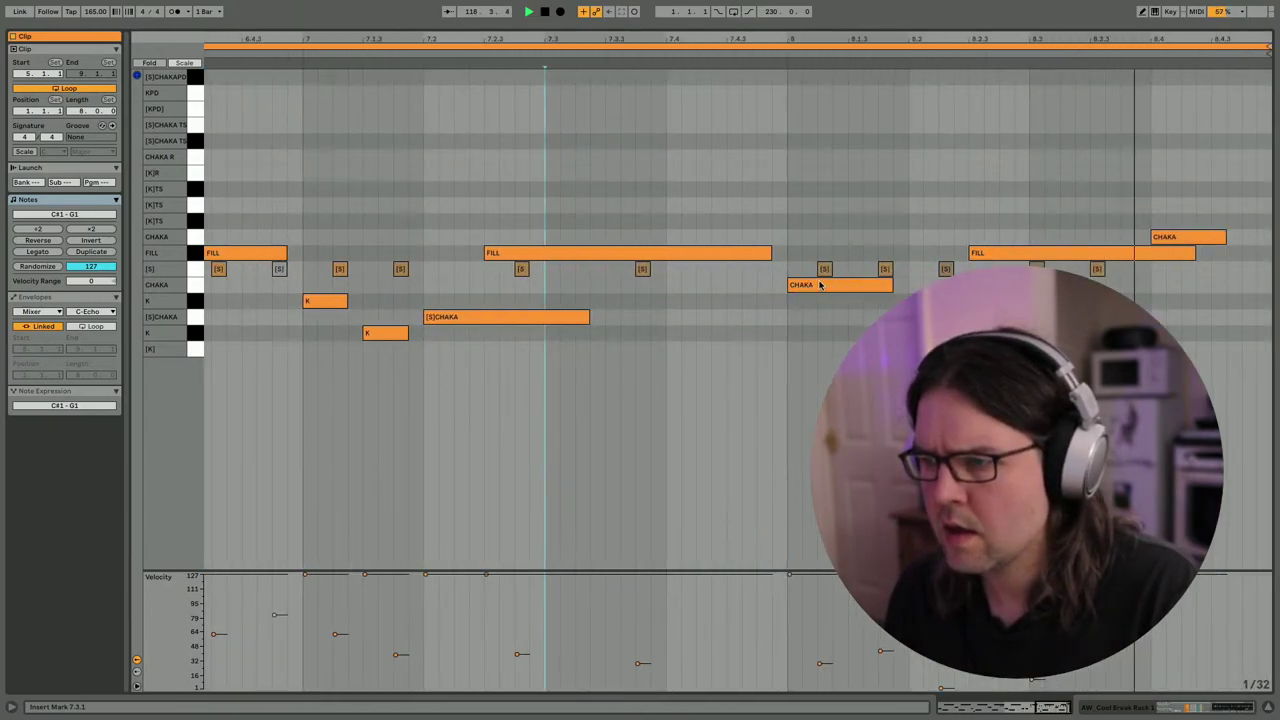
left_click(990, 317)
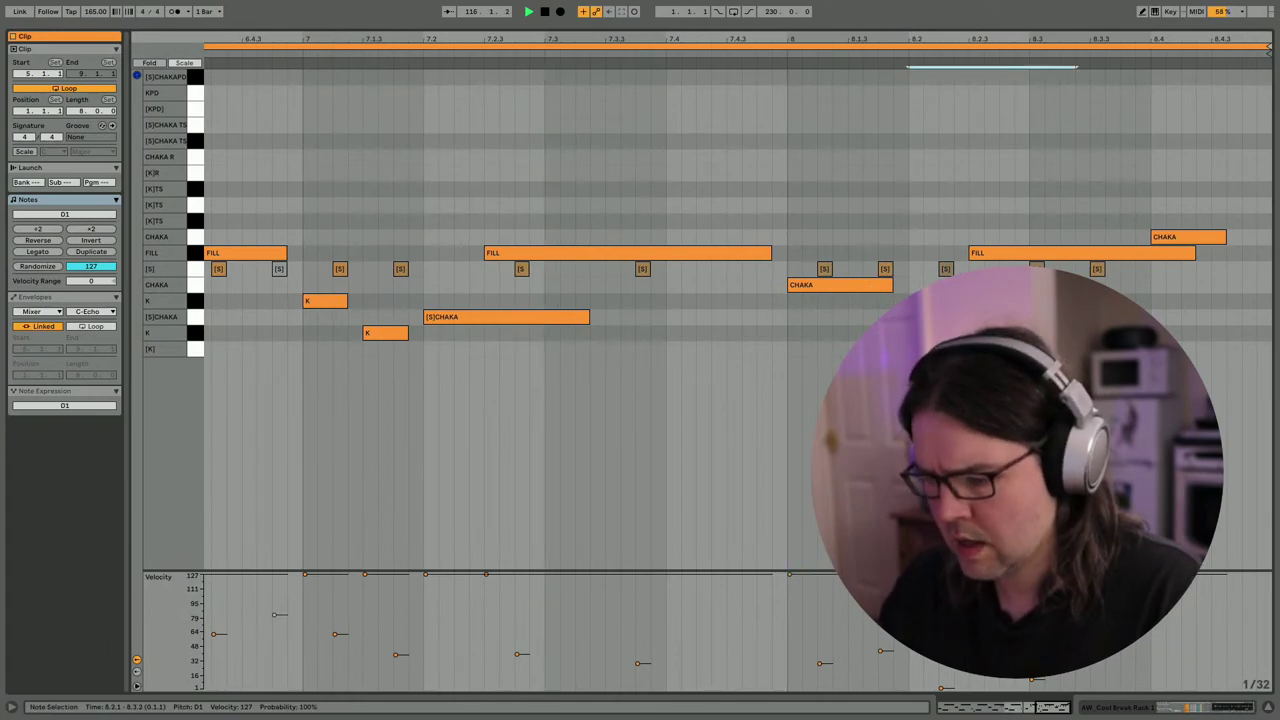
Delete the [S] ghost notes in the clip's bar 8 and shorten the FILL note at 8.2.3 so it ends before 8.4.
left_click_drag(800, 268, 1109, 270)
key("Delete")
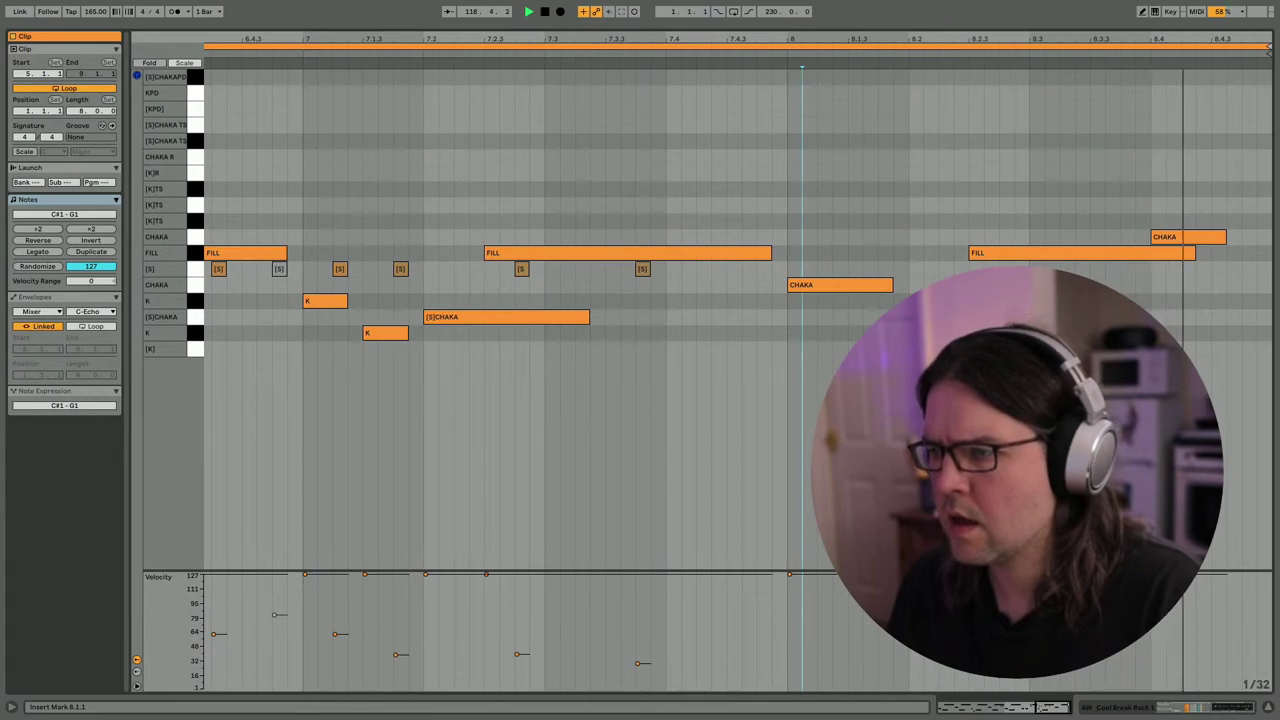
right_click(1055, 253)
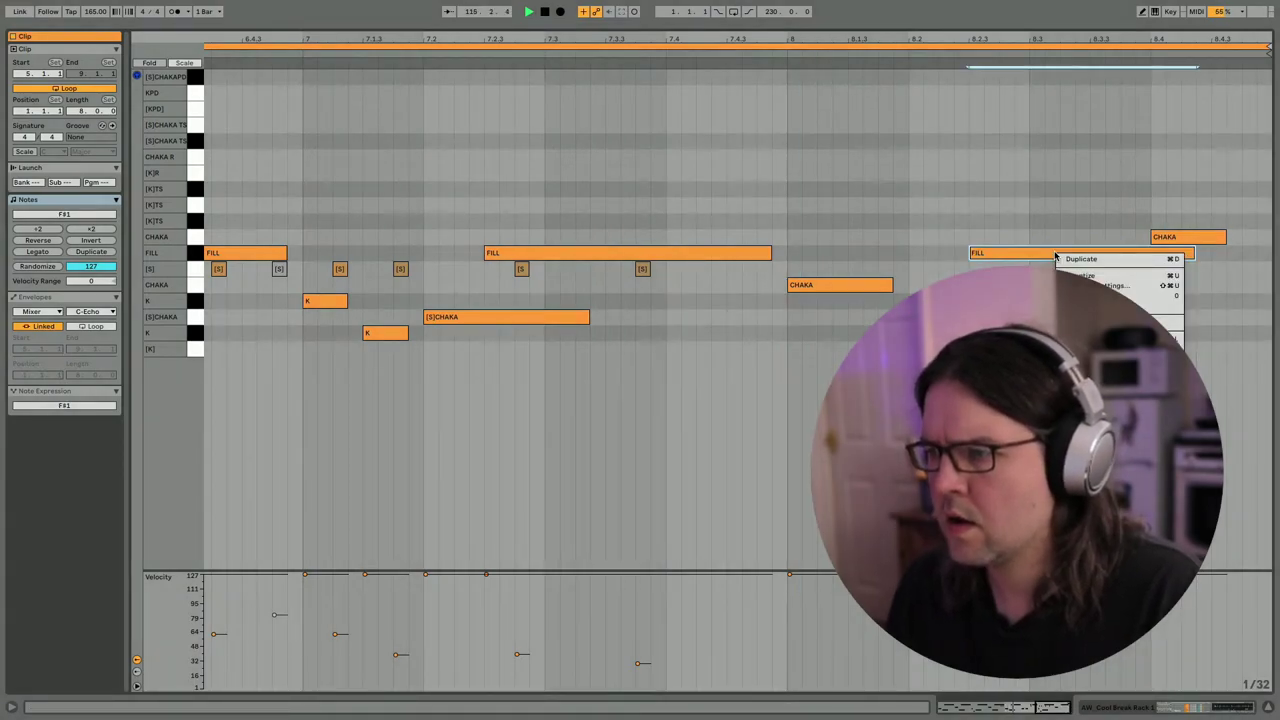
left_click(1055, 256)
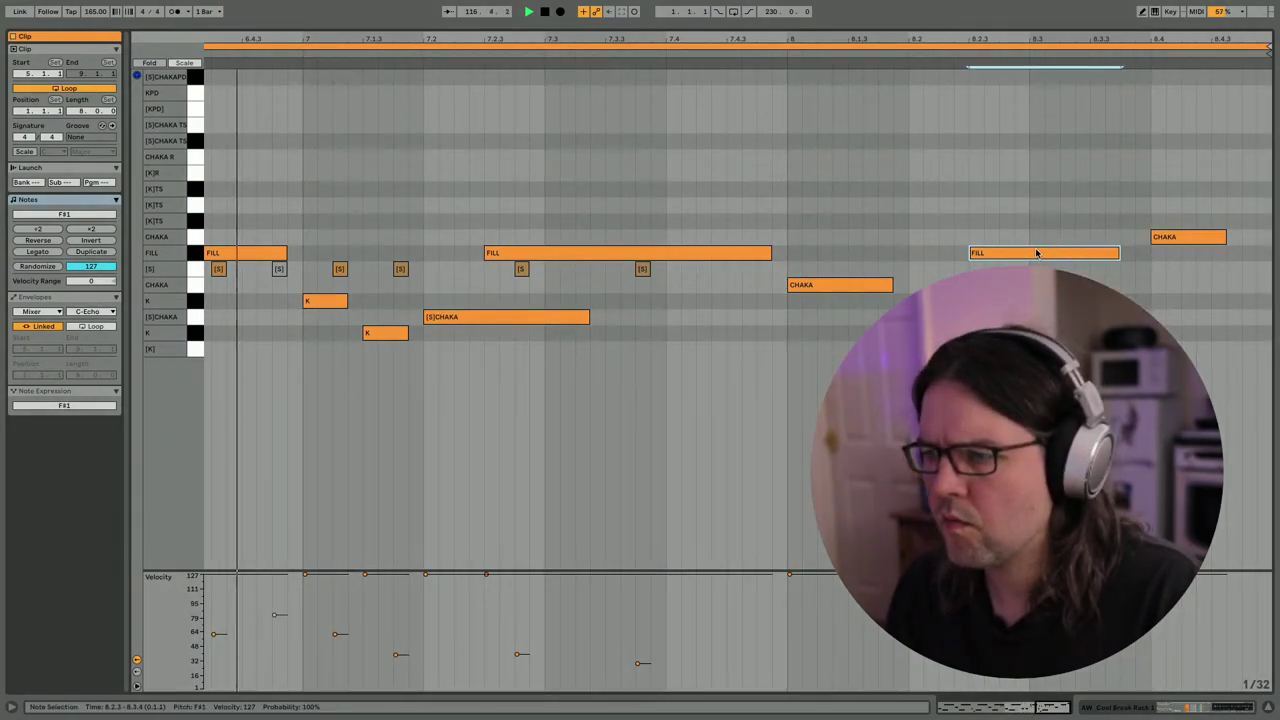
Lower the velocities of all [S] ghost notes in the clip together, with the loudest at about 43.
left_click_drag(497, 263, 661, 269)
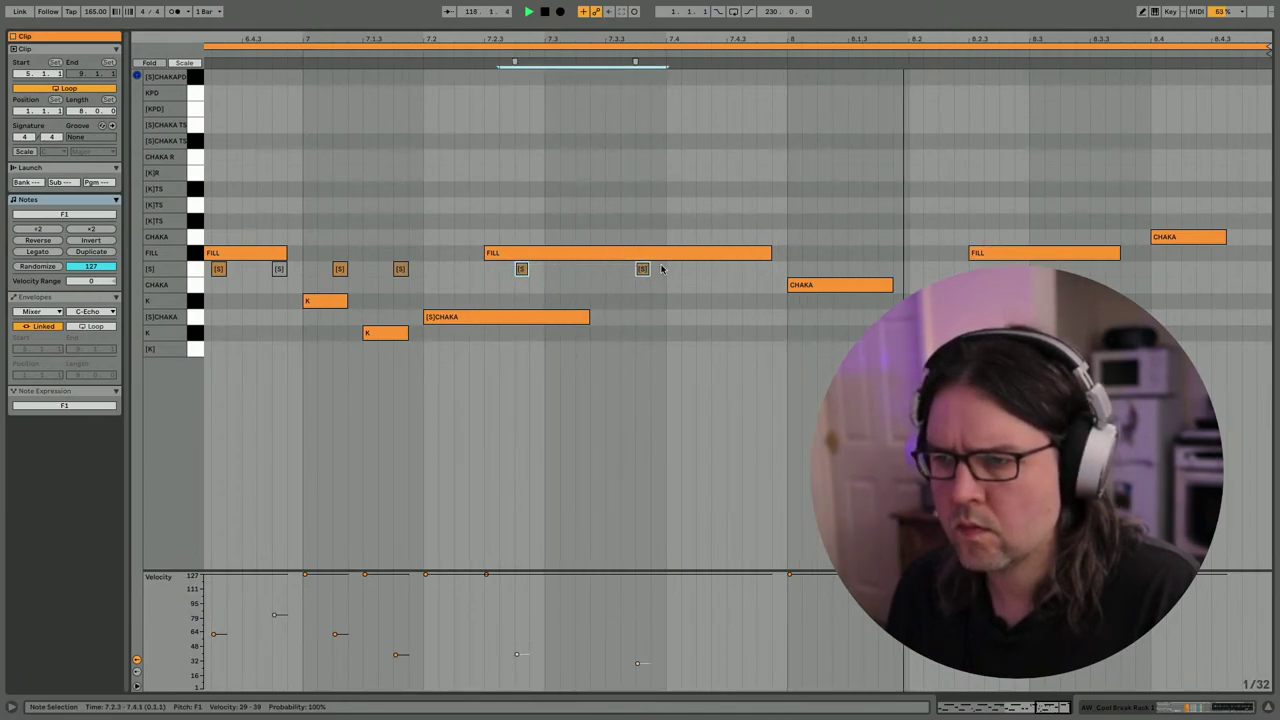
scroll(351, 258, "left", 5)
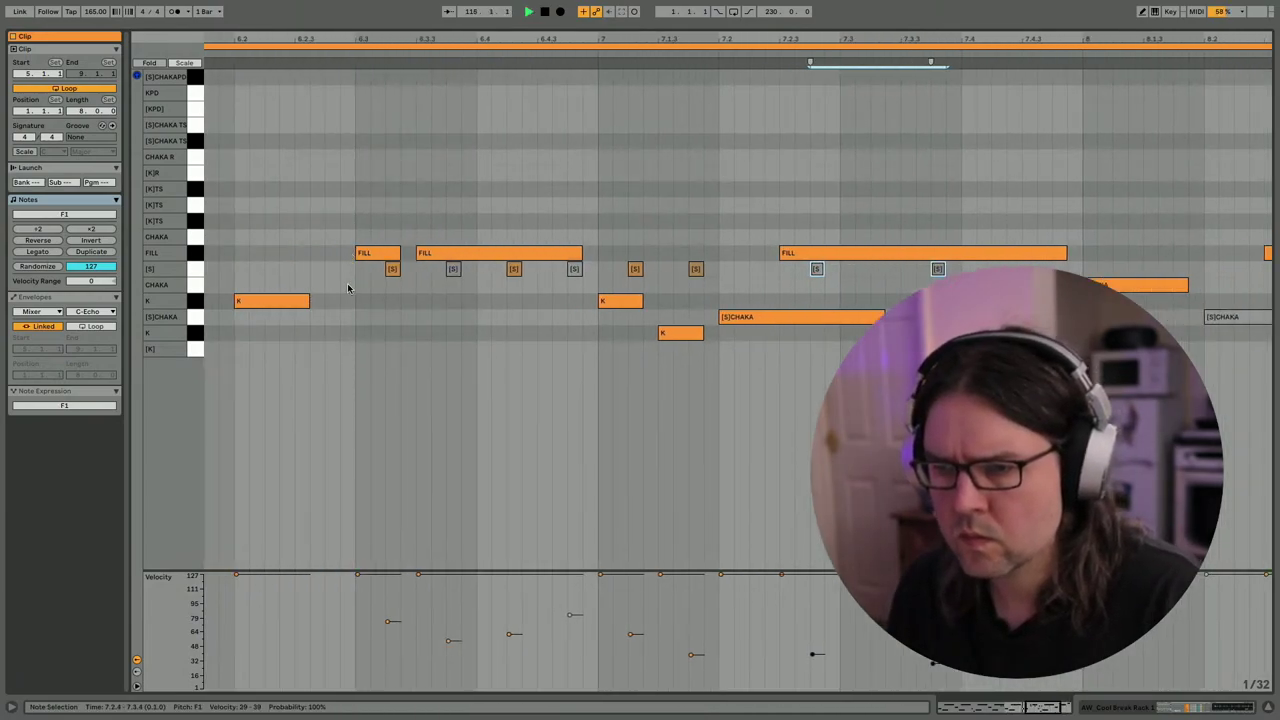
left_click(195, 271)
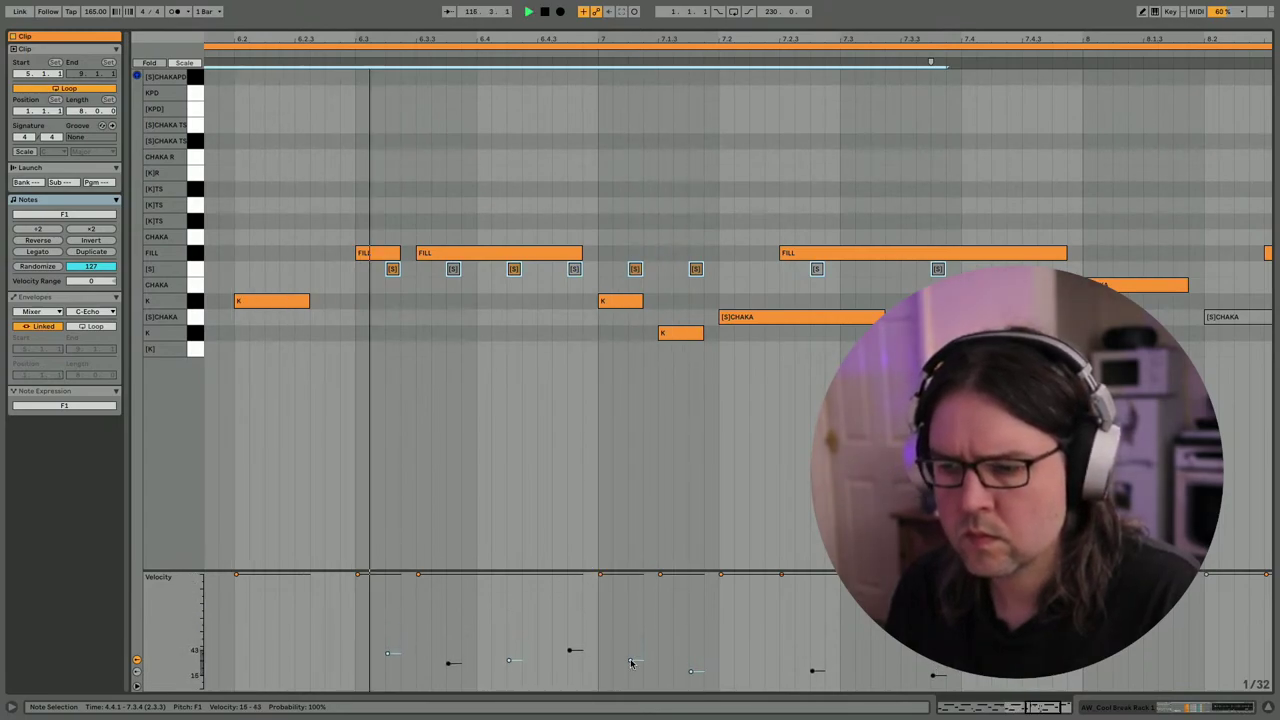
left_click(659, 377)
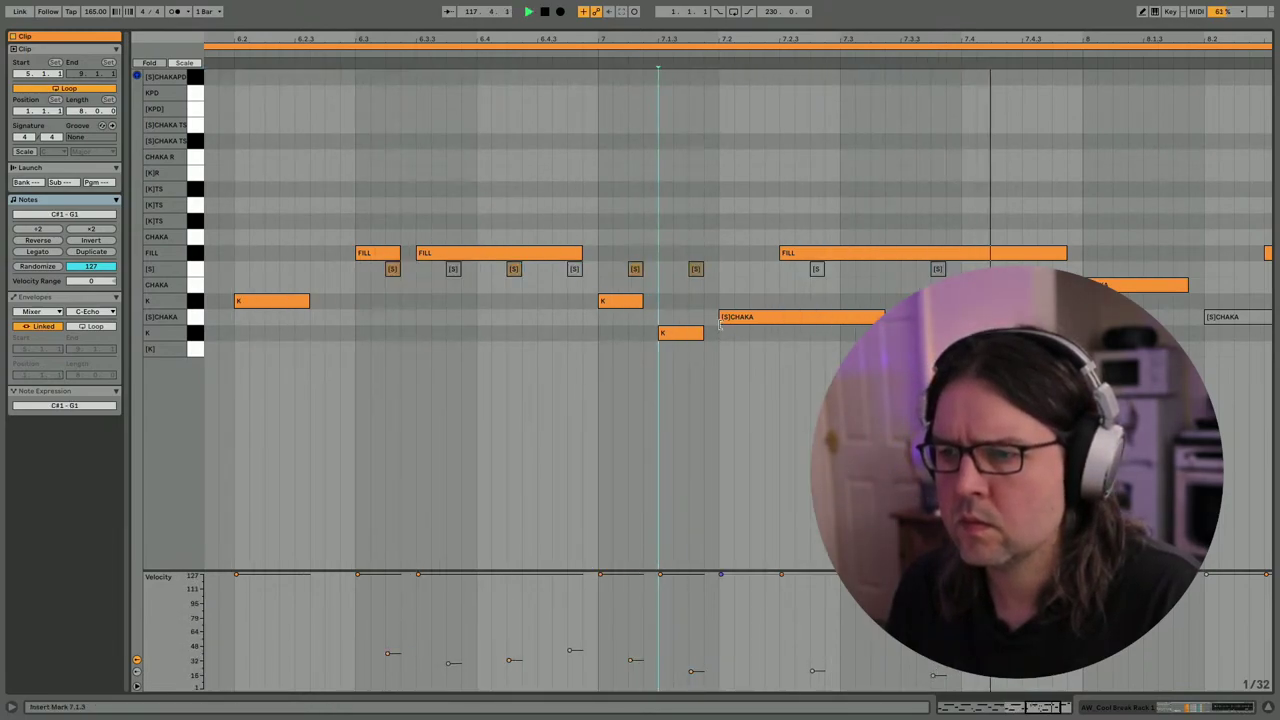
Reduce the velocities of all [S] ghost notes a little further and show the AW_Cool Break Rack's devices.
left_click(195, 272)
left_click_drag(630, 660, 627, 672)
key("shift+Tab")
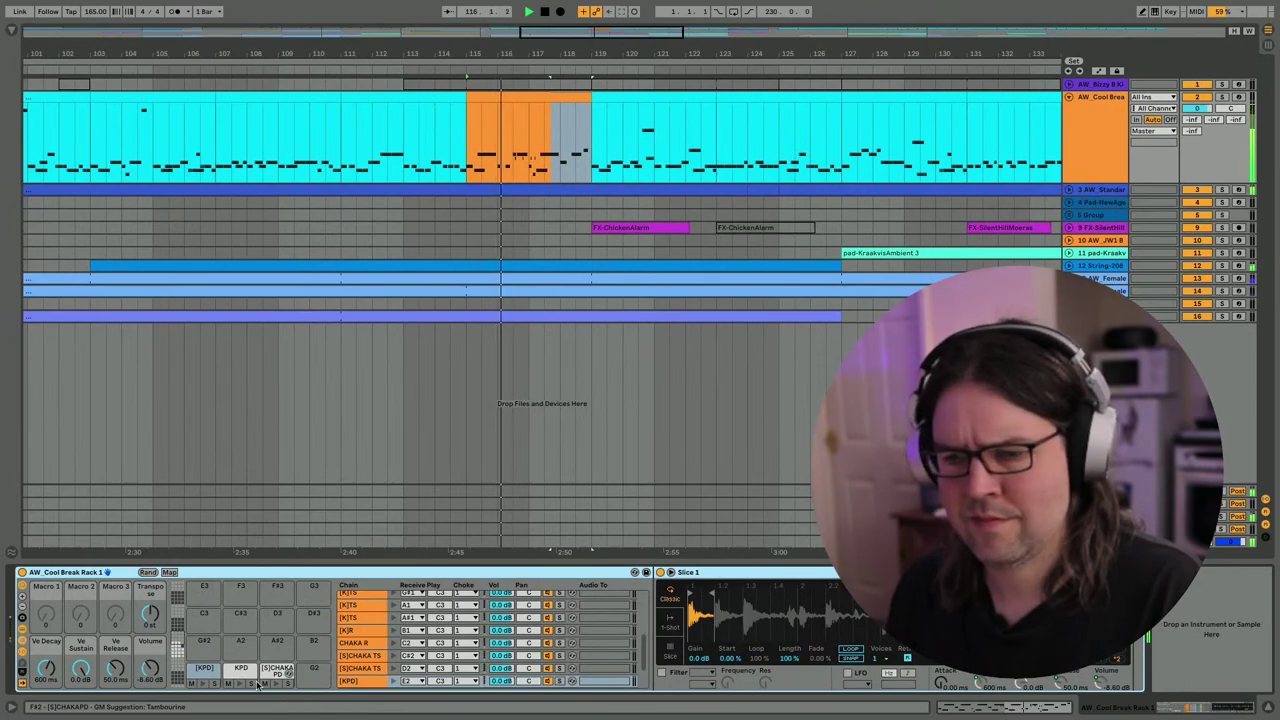
Select the [S] pad in the AW_Cool Break Rack and show its Slice 6 device.
left_click(178, 659)
left_click(178, 651)
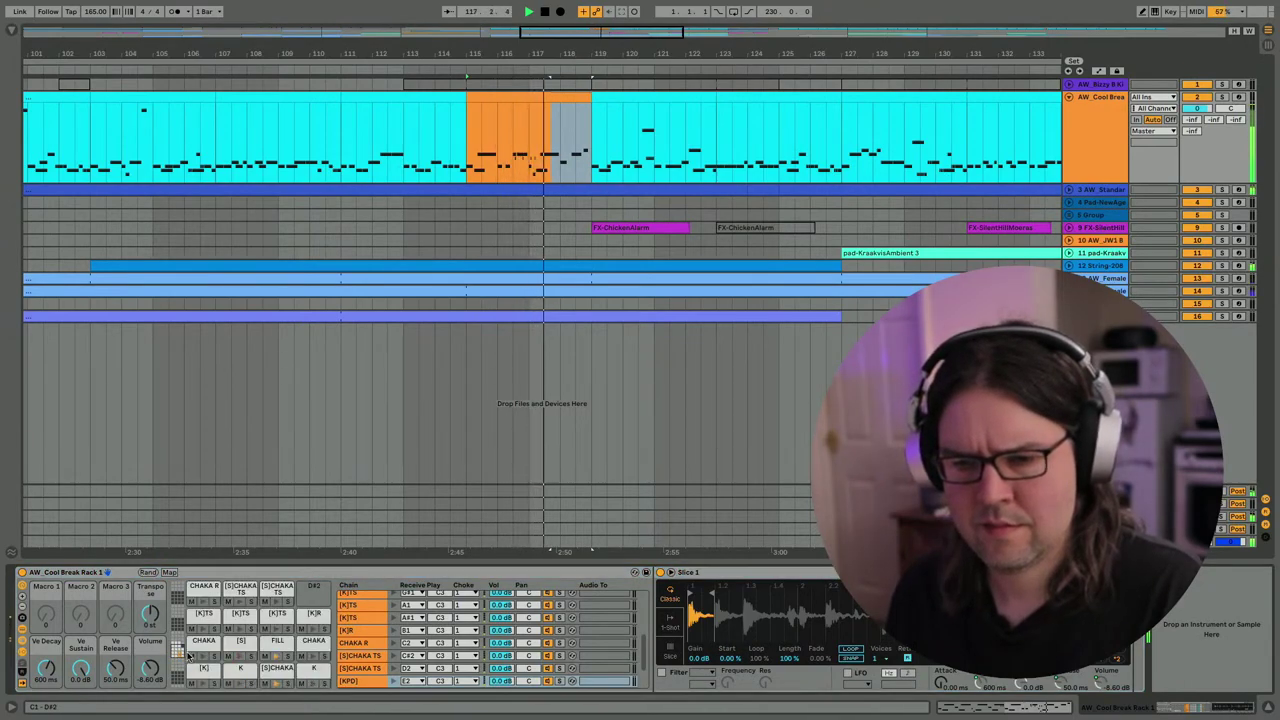
left_click(240, 645)
left_click(912, 573)
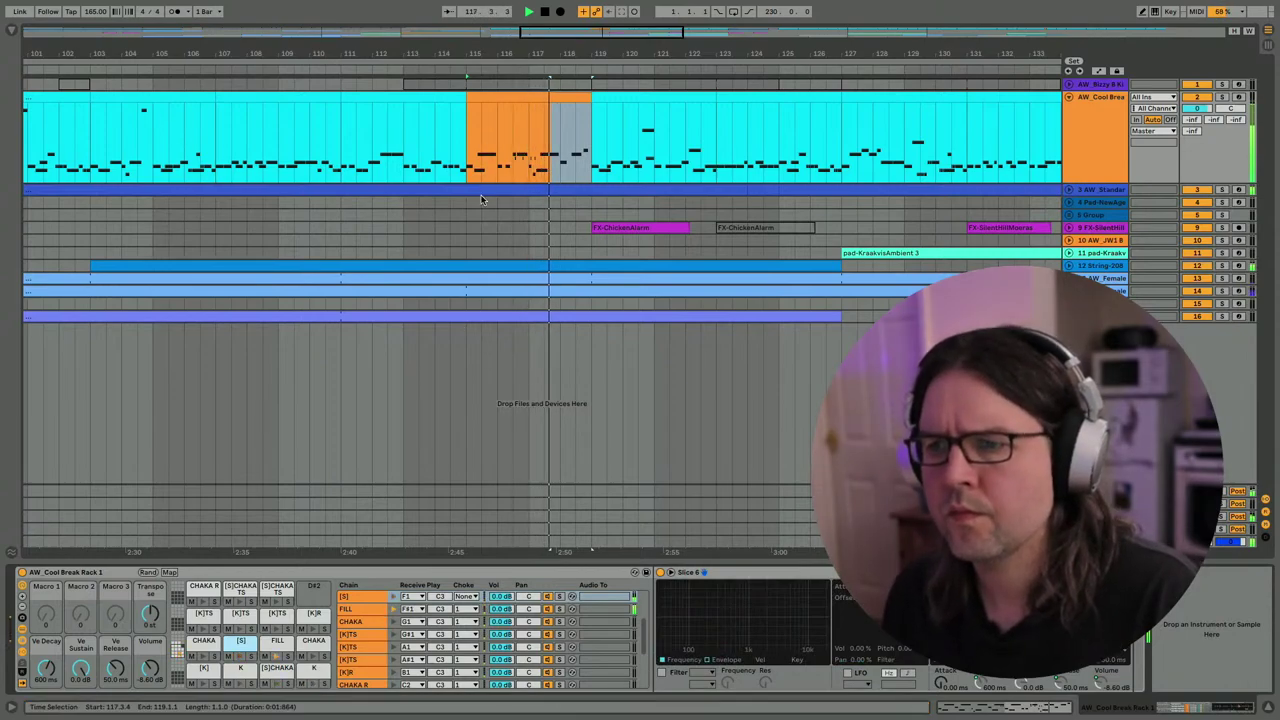
Open the AW_Cool Break clip, extend the CHAKA note at 8.4.1 to 0.0.3 and raise it to the [S]CHAKAPD row.
double_click(505, 141)
key("space")
left_click(1229, 237)
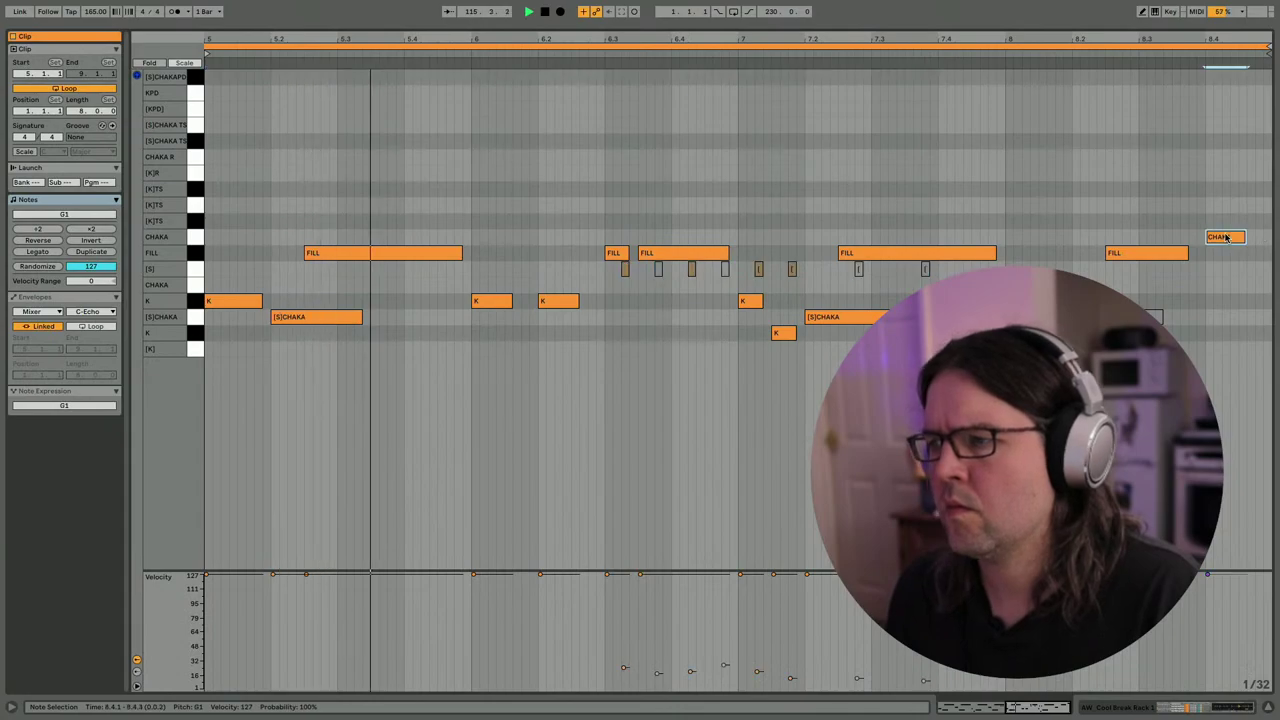
key("shift+Right")
key("shift+Up")
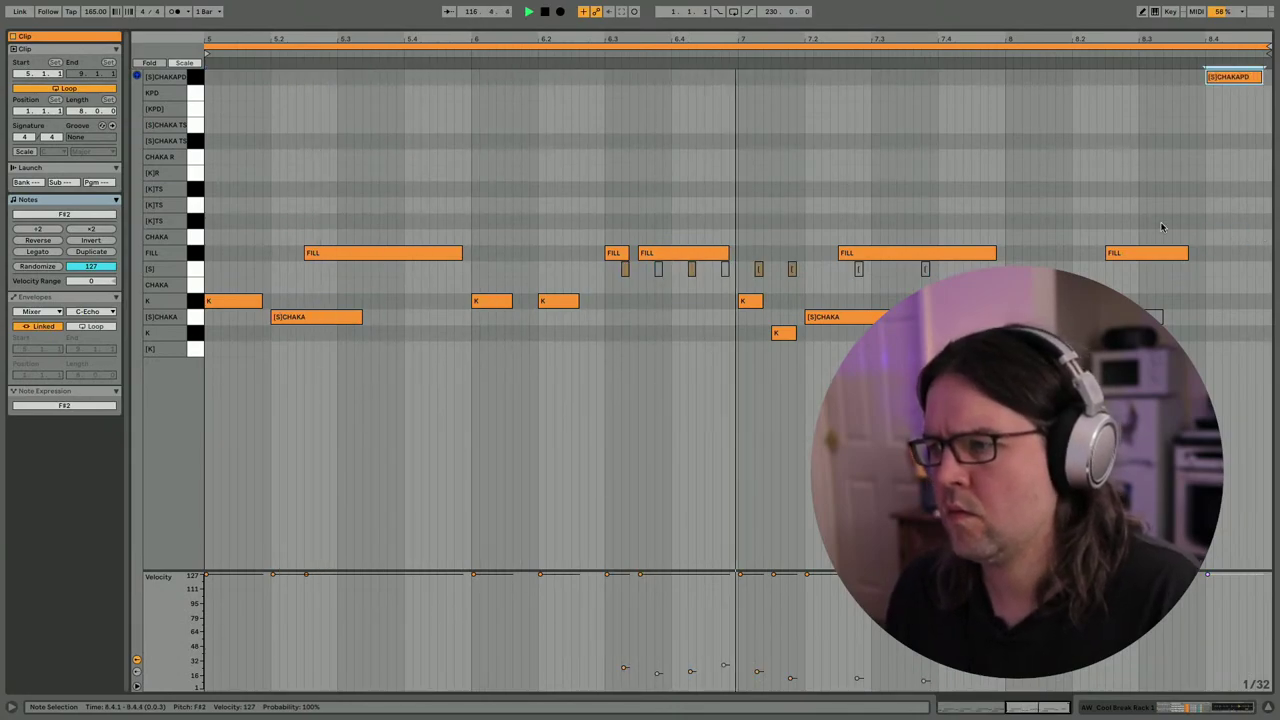
Audition other slices for the FILL note at 8.2.3, settle on the CHAKA R row and extend the note to 0.1.2.
left_click(1155, 253)
key("shift+Up")
key("Down")
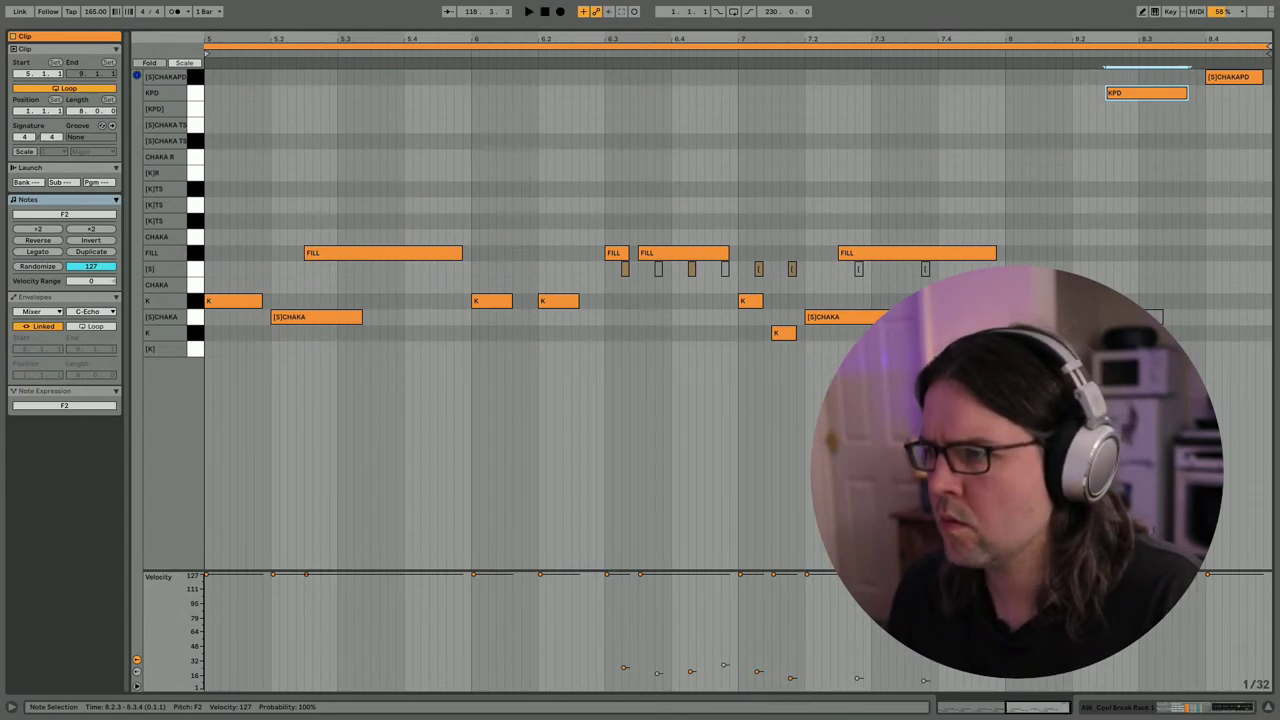
key("shift+Down")
key("Down")
key("Up")
key("Up")
key("Up")
key("Up")
key("Up")
key("Up")
key("Up")
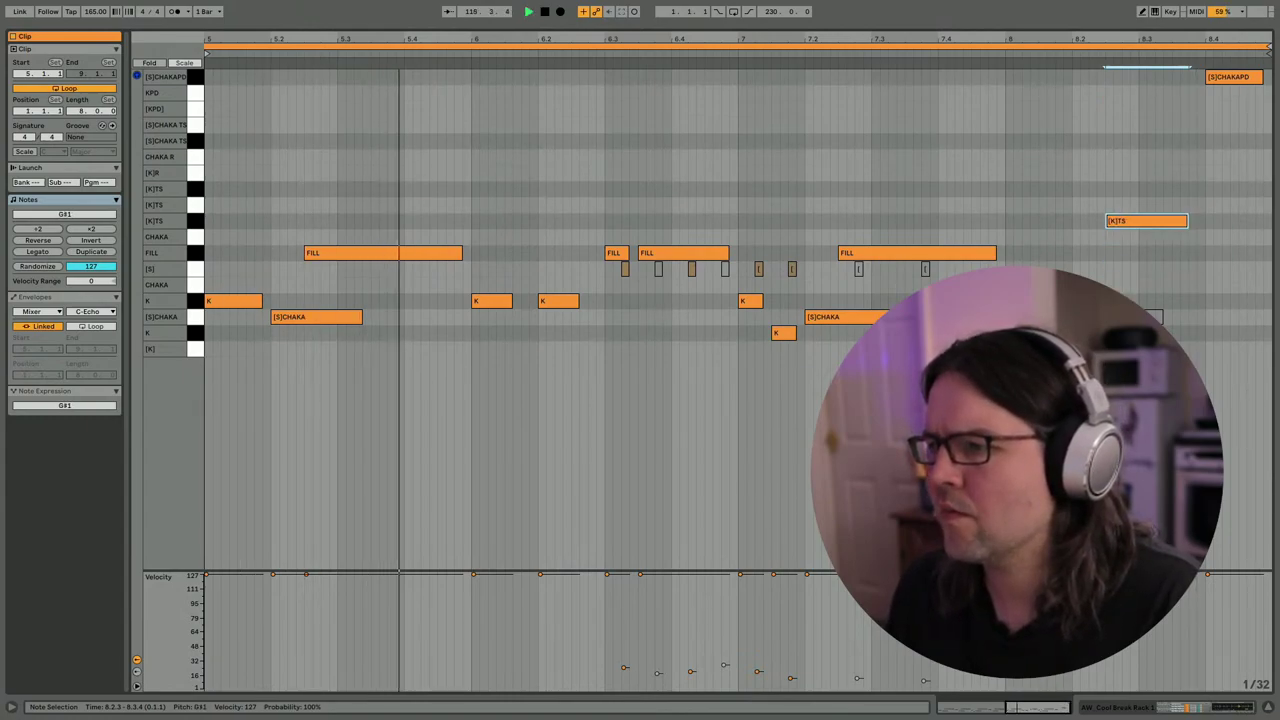
key("Up")
key("Up")
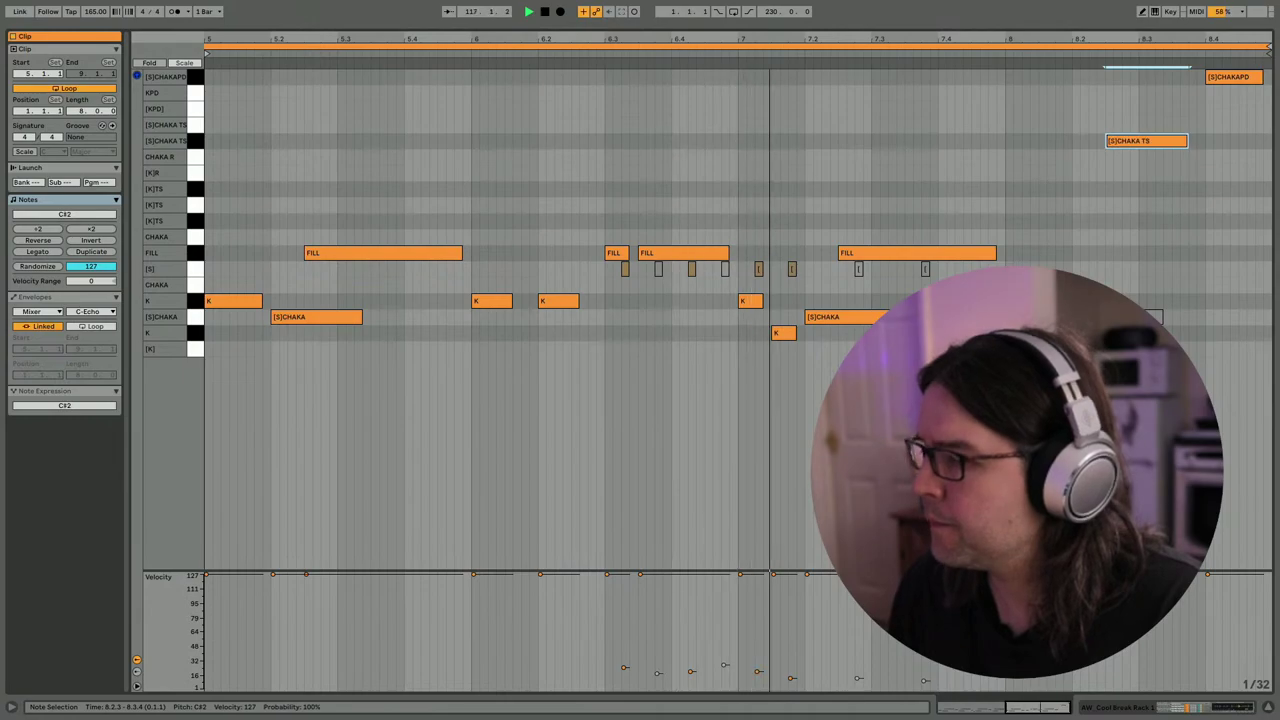
key("Down")
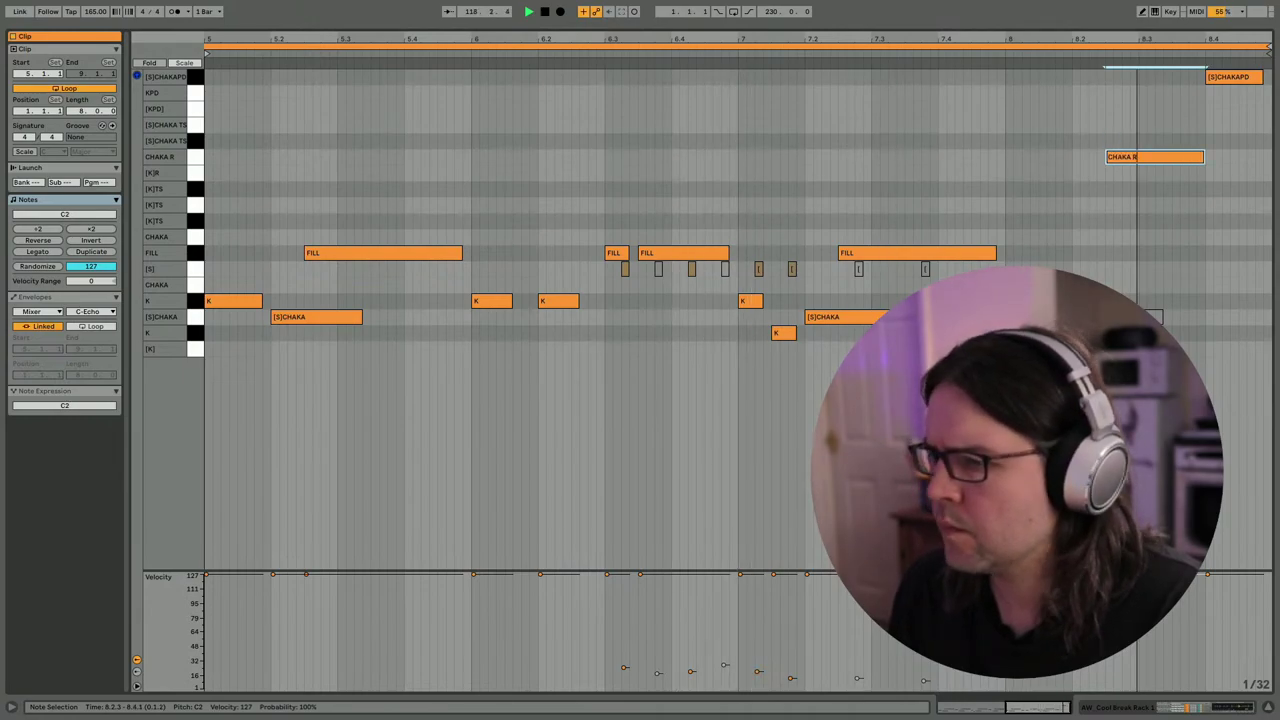
key("shift+Tab")
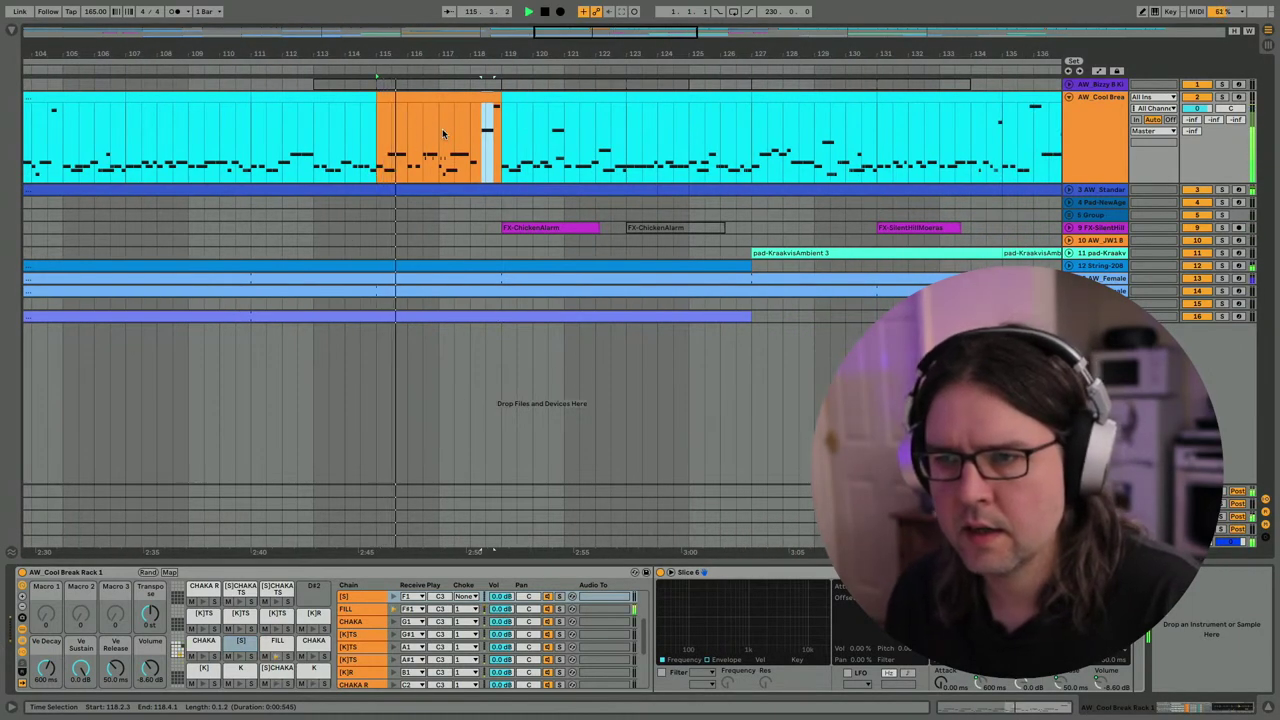
Deactivate the [S]CHAKA note at 5.2.1 and slightly shorten the FILL note at 5.2.3.
key("shift+Tab")
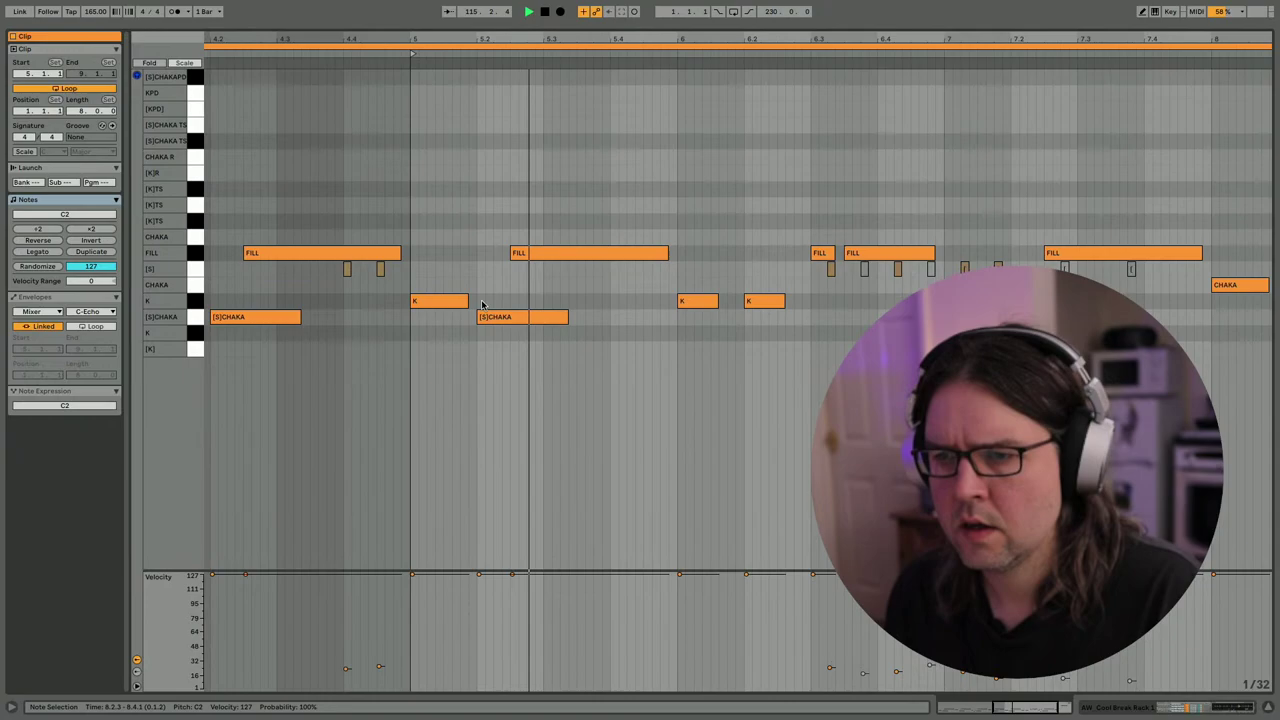
left_click(497, 319)
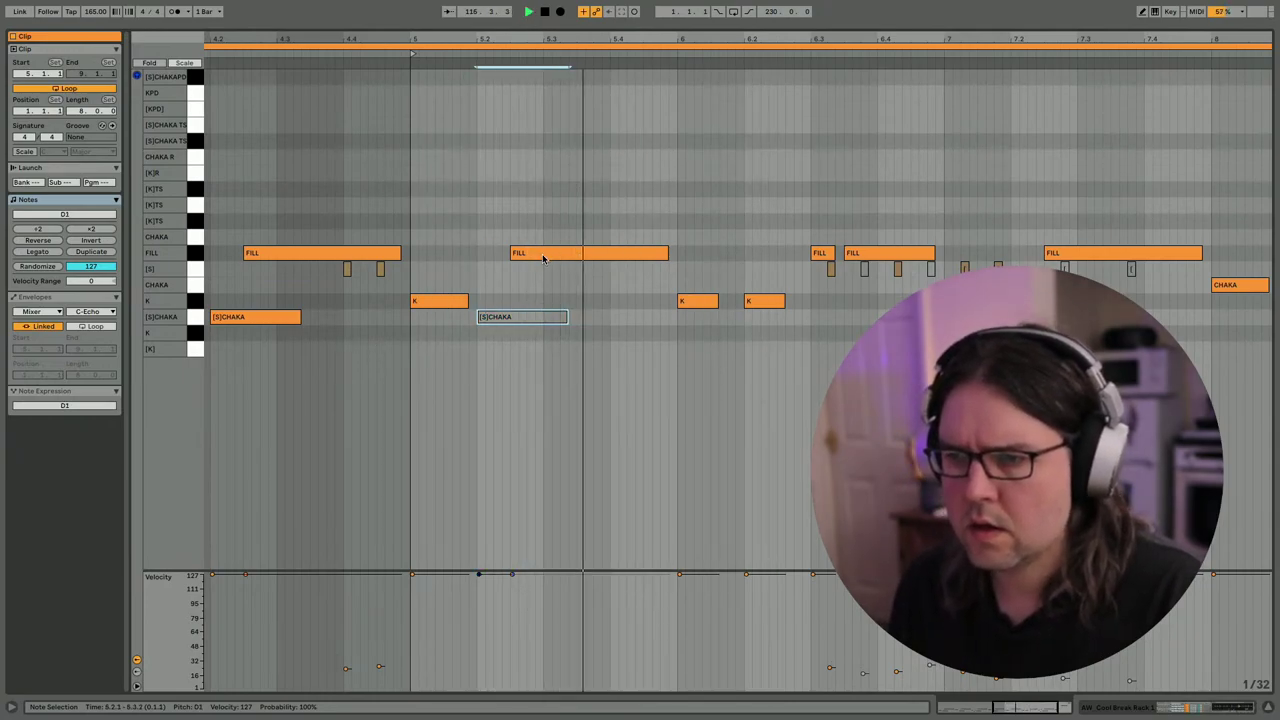
left_click(628, 253)
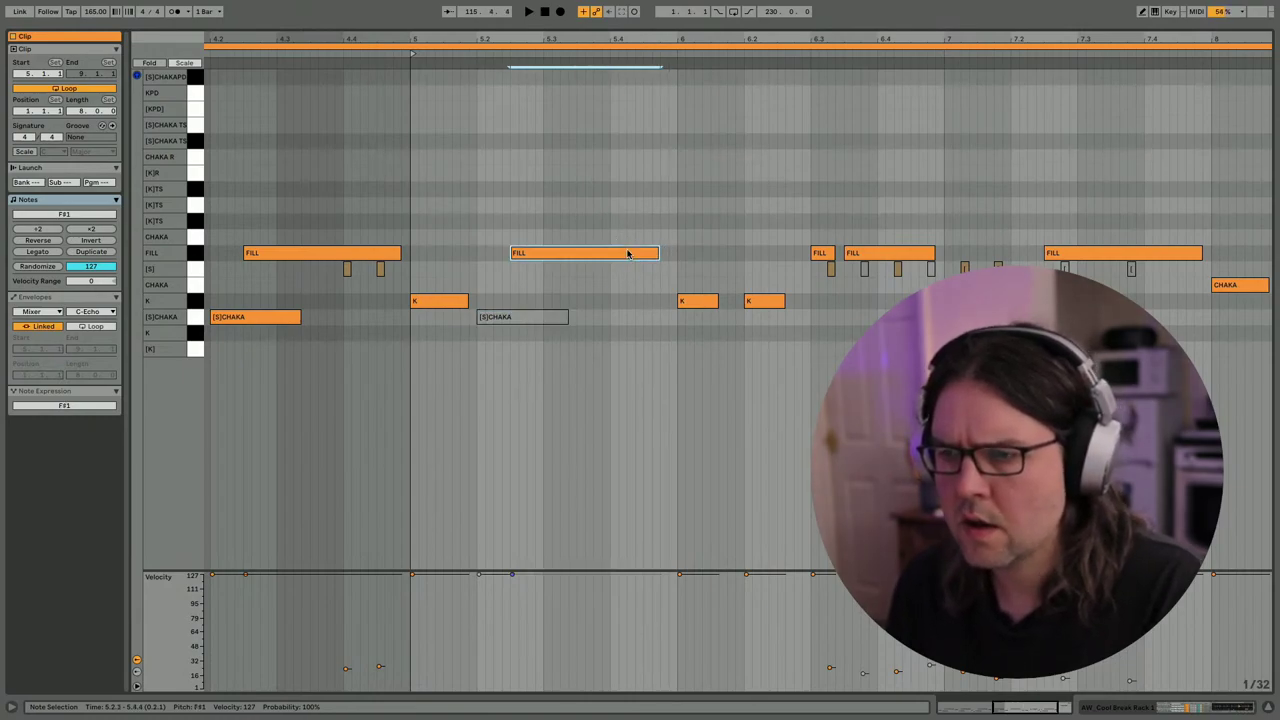
Cut the FILL note at 5.4, move its second part to the lower K row (C#1) and shorten it to 0.0.2.
key("ctrl+e")
key("Down")
key("Down")
key("Down")
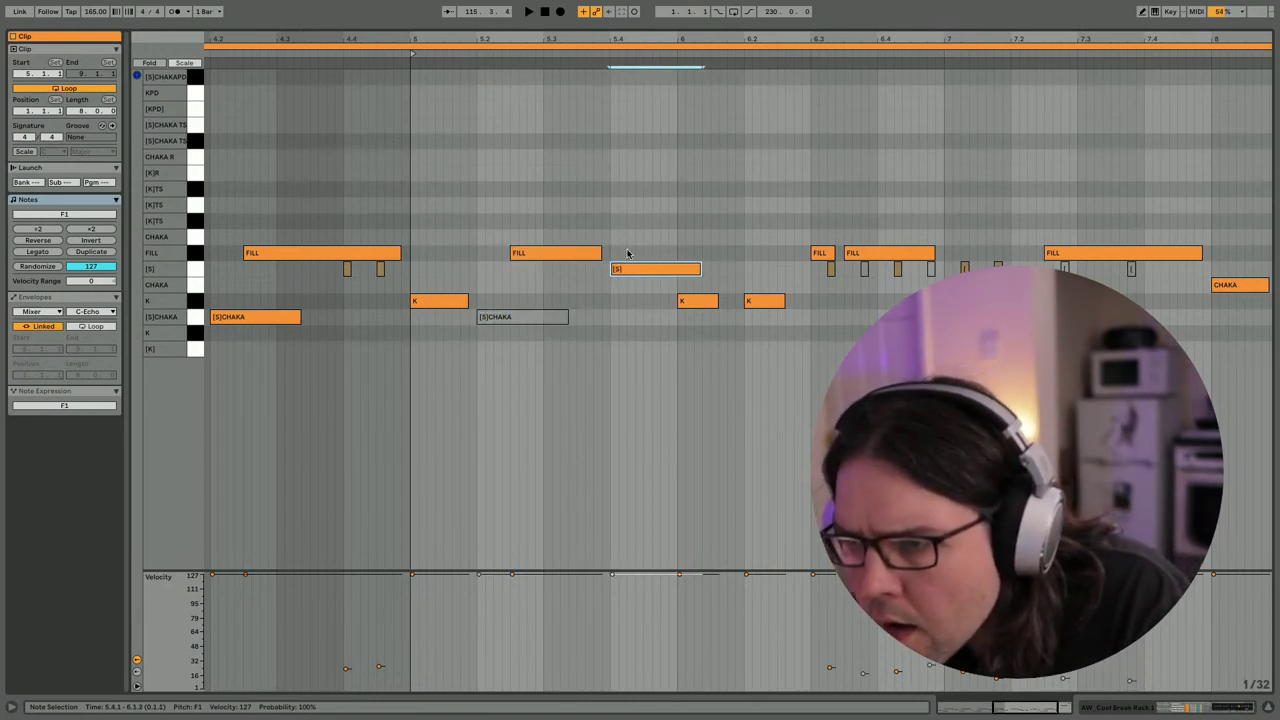
key("Down")
key("Down")
key("shift+Left")
key("shift+Left")
key("shift+Left")
key("shift+Left")
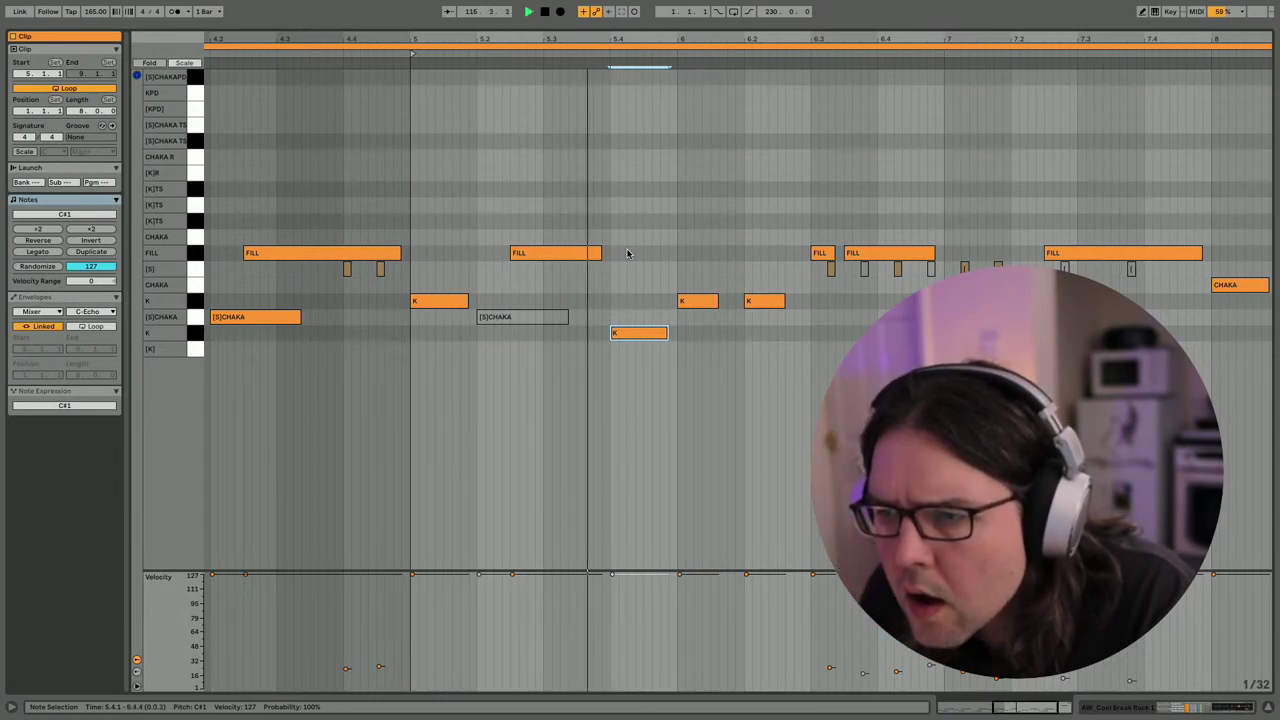
Shift the new K note earlier to 5.3.3, auditioning its timing during playback.
key("Left")
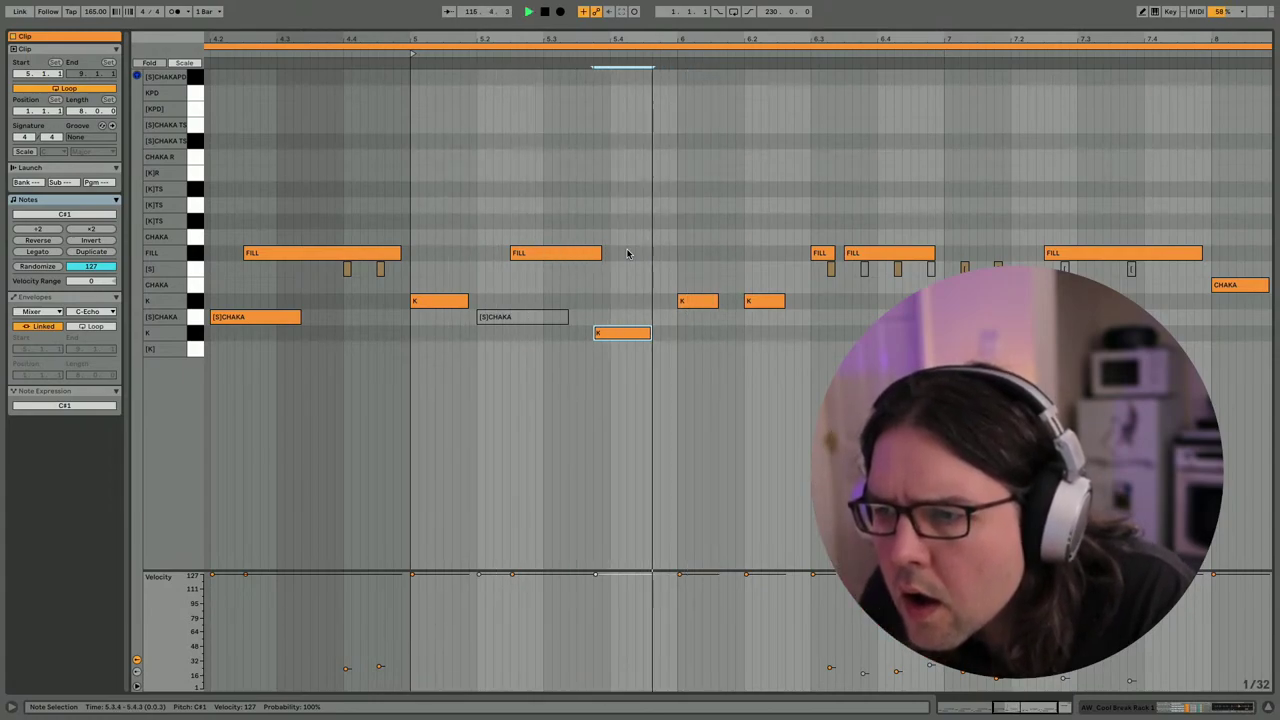
key("Right")
key("space")
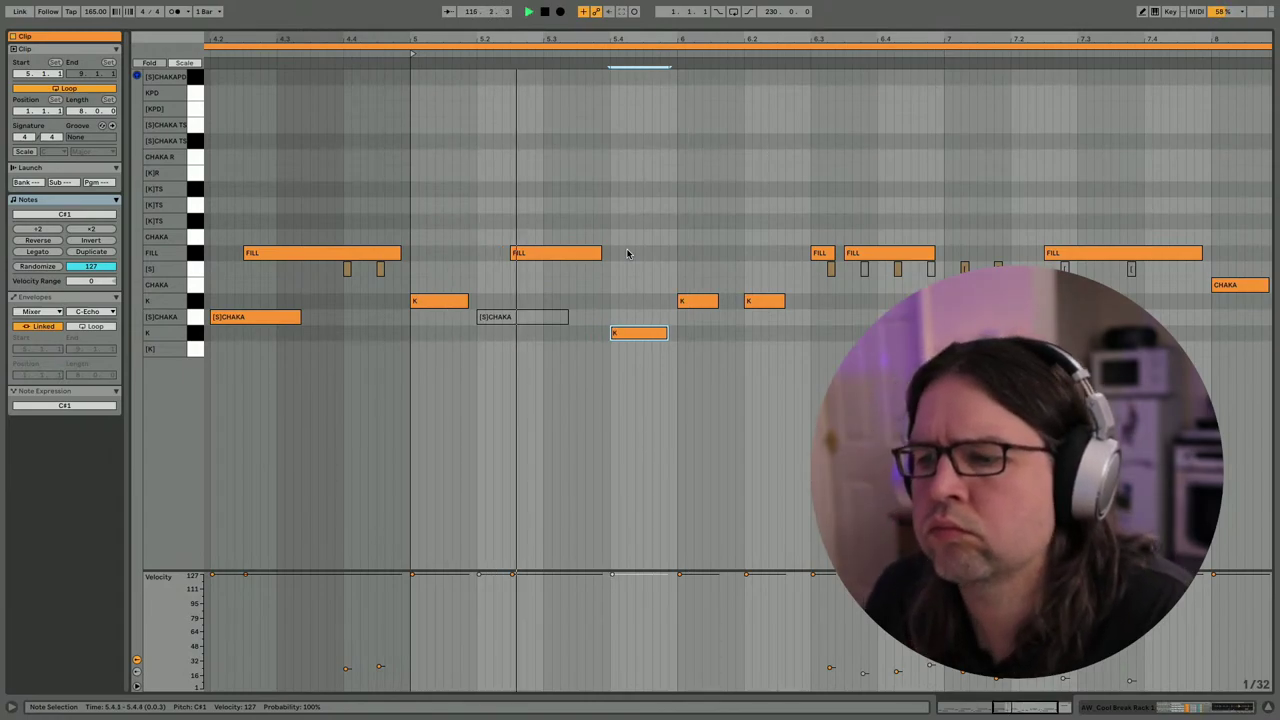
key("space")
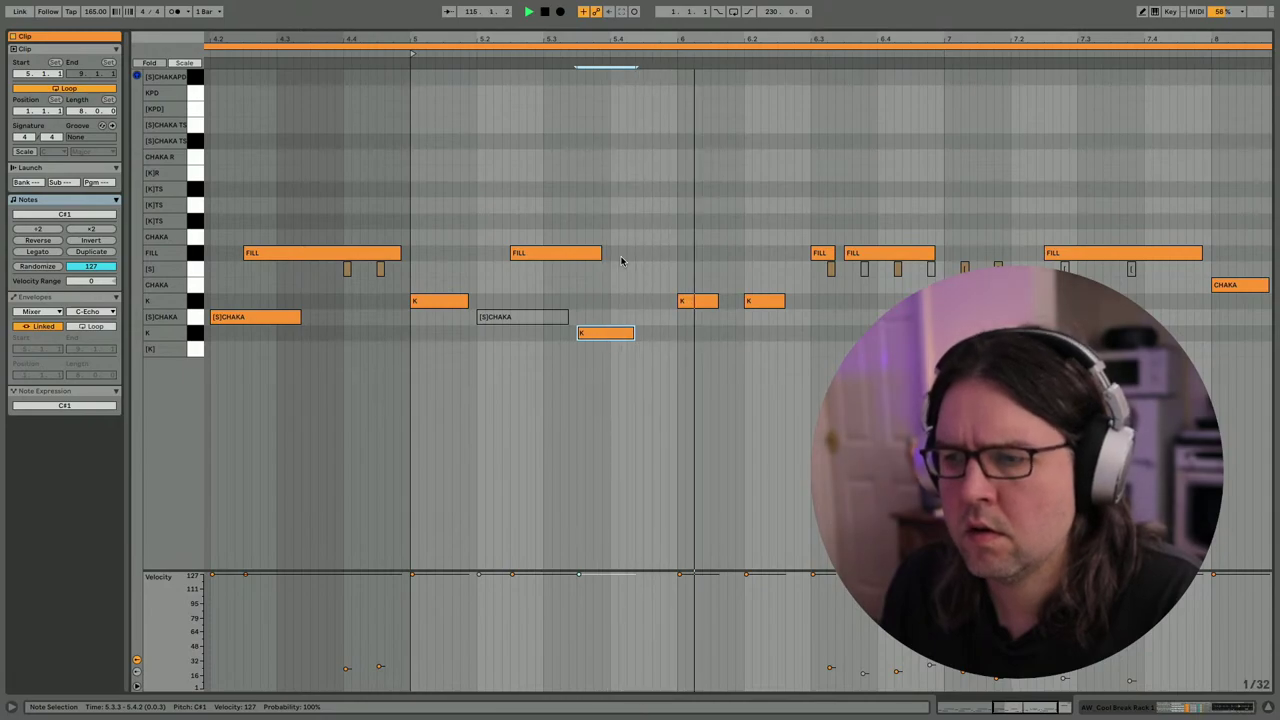
key("space")
key("space")
Lengthen the K note at 5.3.3 to 0.1.1 and move it up to the KPD row.
key("shift+Right")
key("shift+Right")
key("shift+Up")
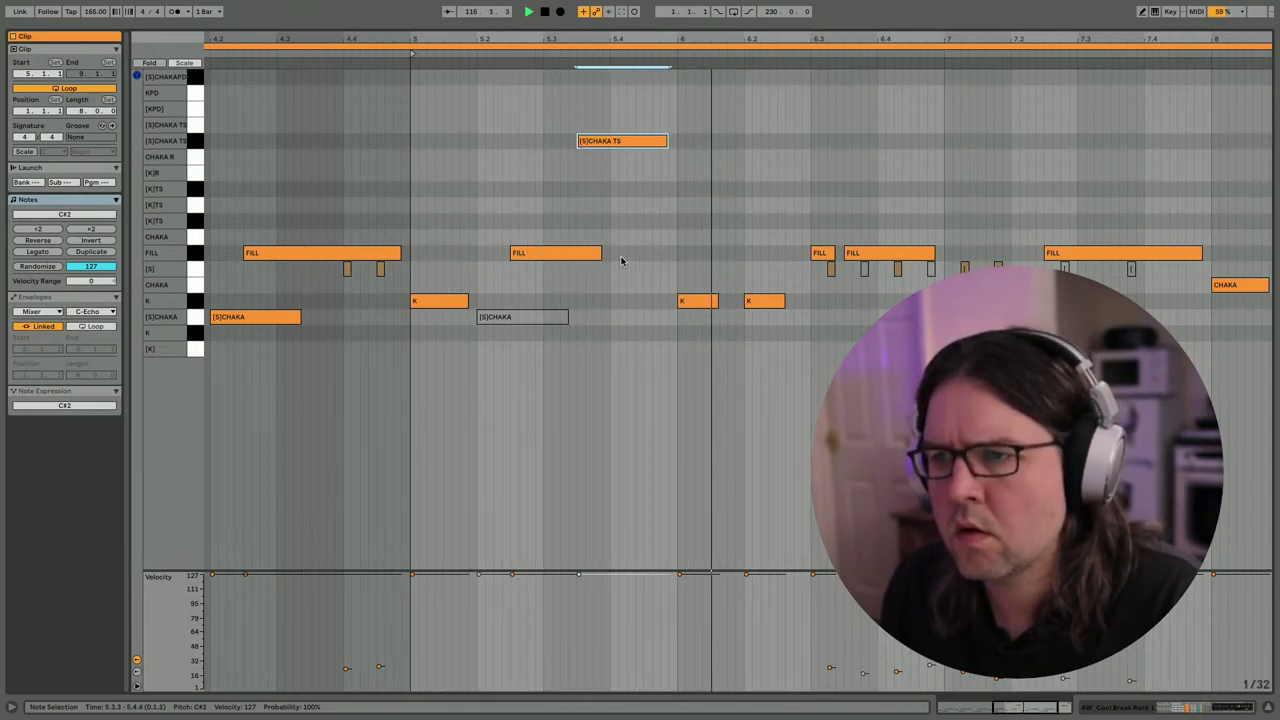
key("Up")
key("Up")
key("Up")
key("Up")
Move the FILL note at 5.2.3 to the CHAKA R row with a length of 0.0.3.
left_click(517, 253)
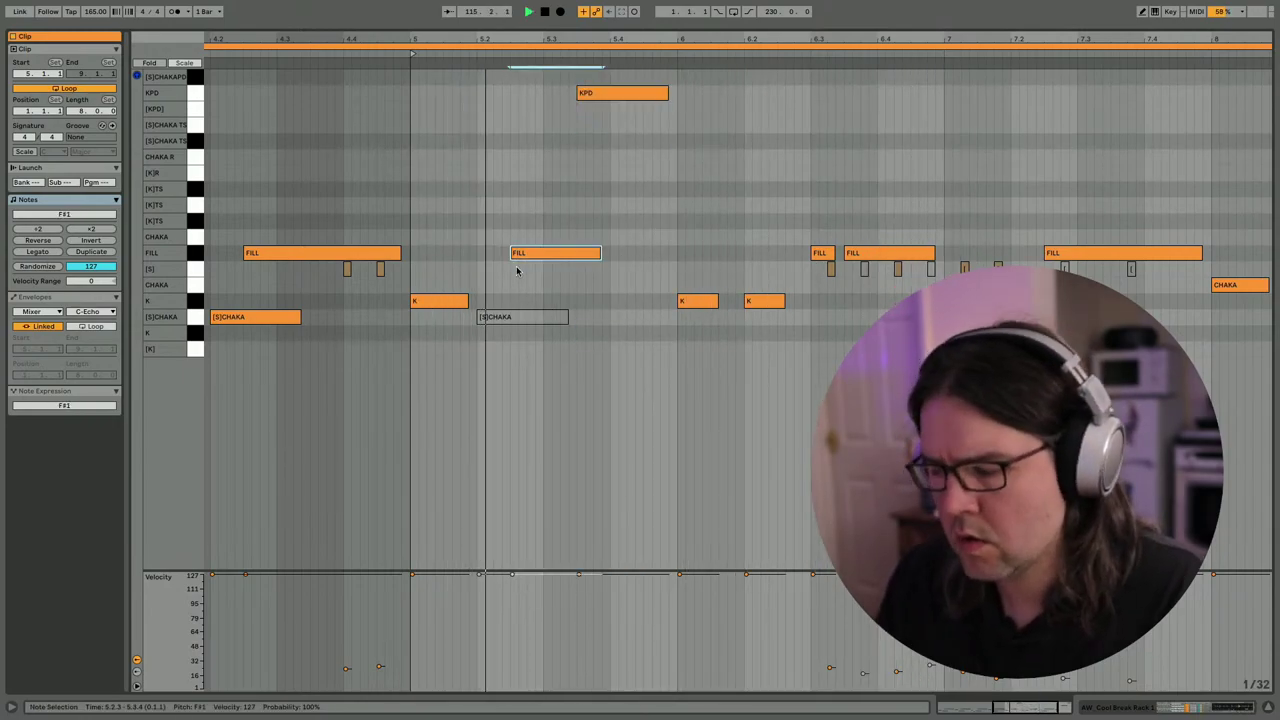
key("shift+Left")
key("shift+Left")
key("shift+Left")
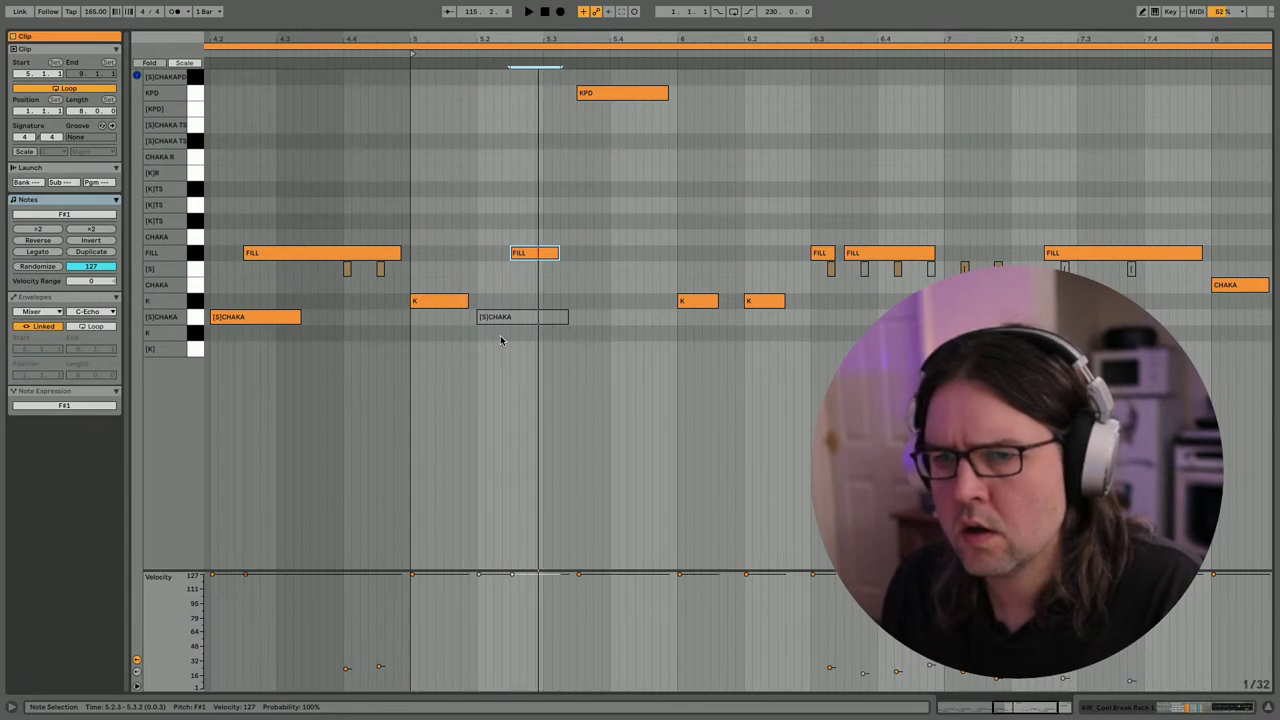
key("Up")
key("Up")
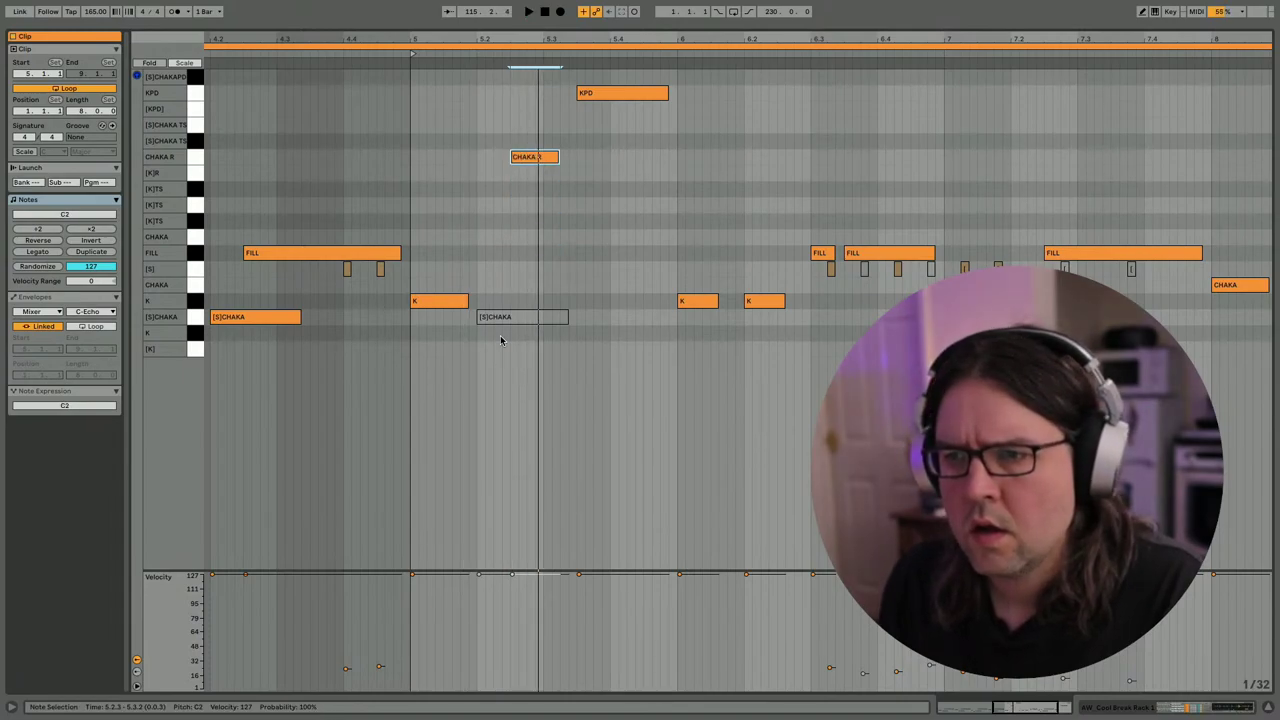
key("shift+Right")
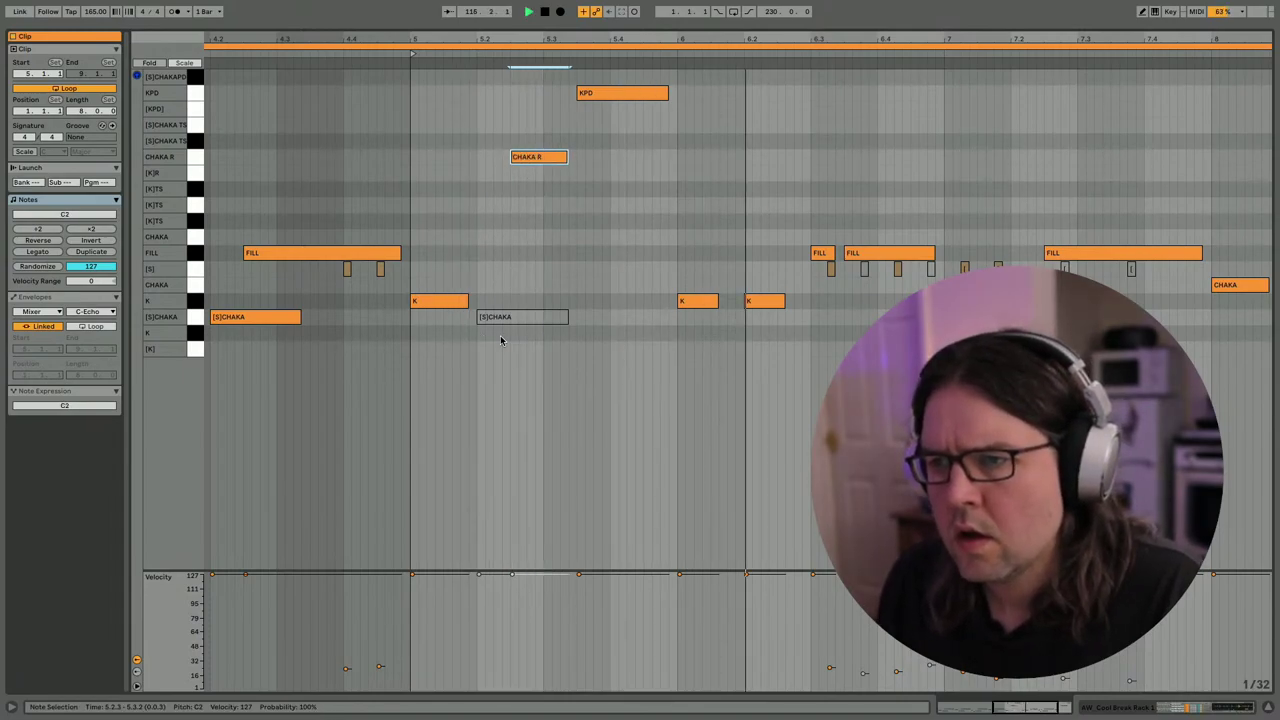
Shift the CHAKA R note to 5.3.1 and raise it to the [S]CHAKA TS row on C#2.
key("Right")
key("space")
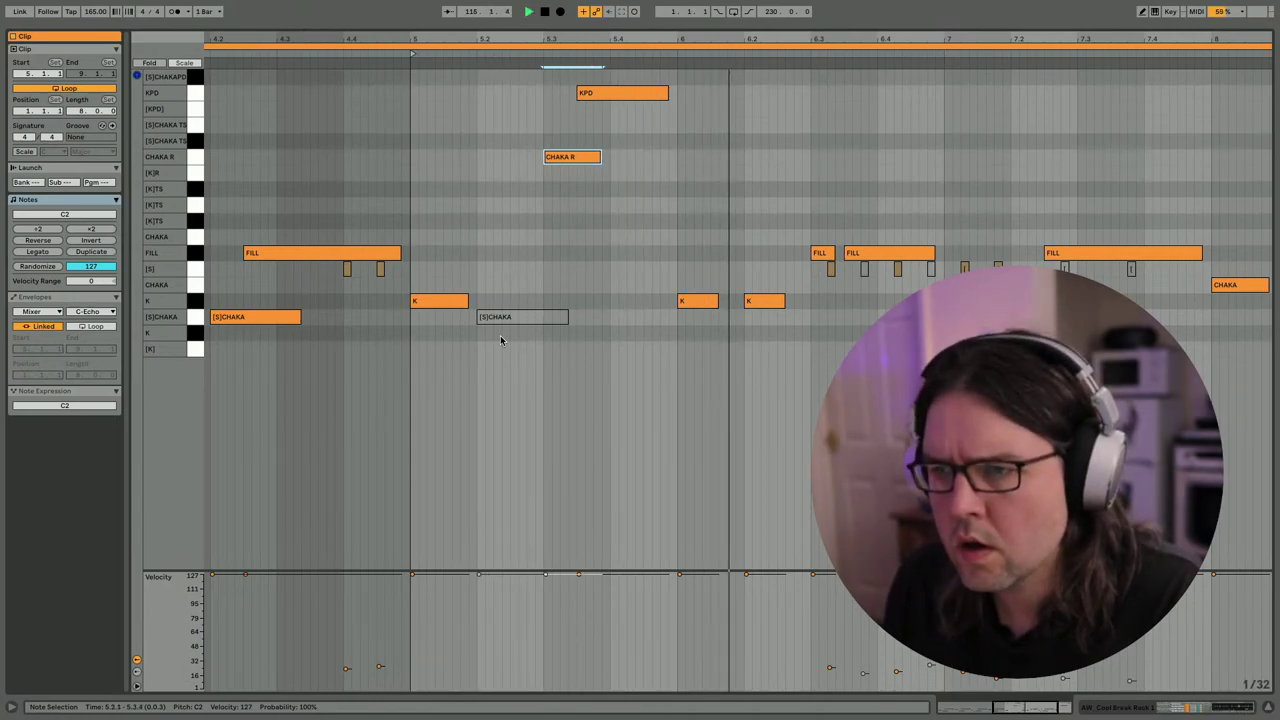
key("space")
key("Up")
key("space")
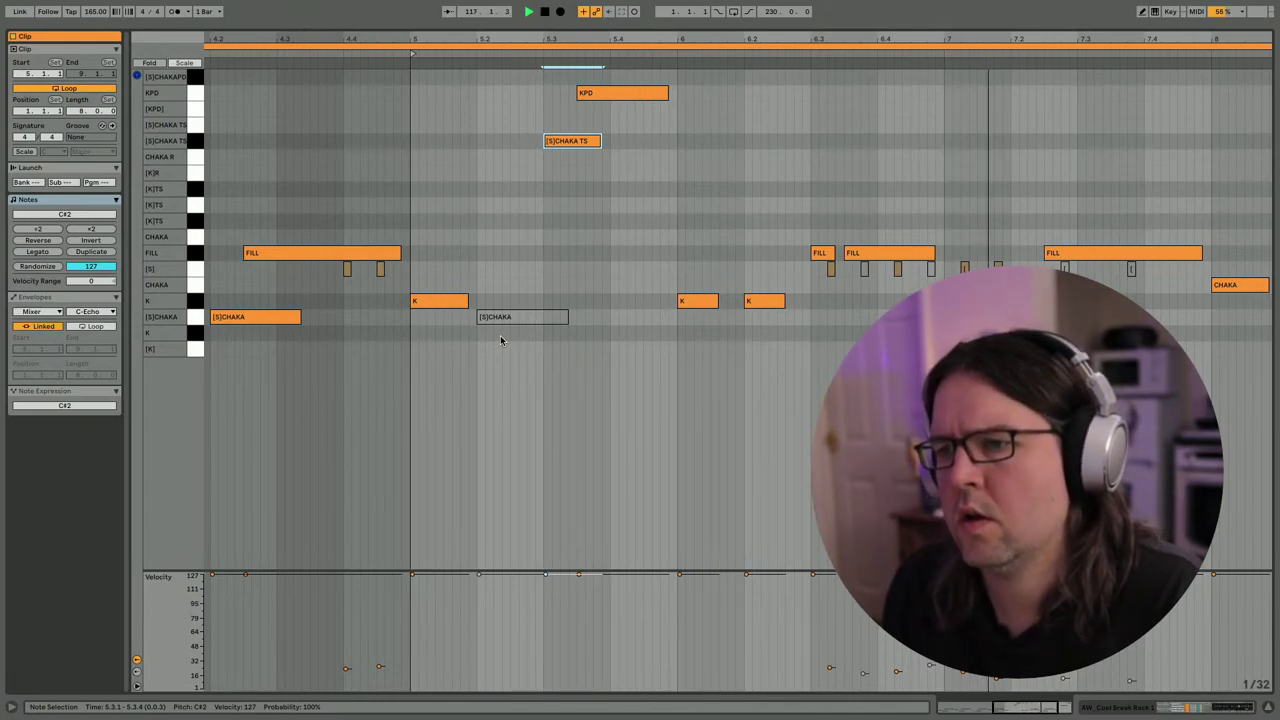
Deactivate the [S] ghost notes from 6.3 through 7.1 plus the C#1 K and [S]CHAKA notes in bar 7, and extend the 7.1.1 K note to 0.0.3.
left_click_drag(802, 283, 1011, 268)
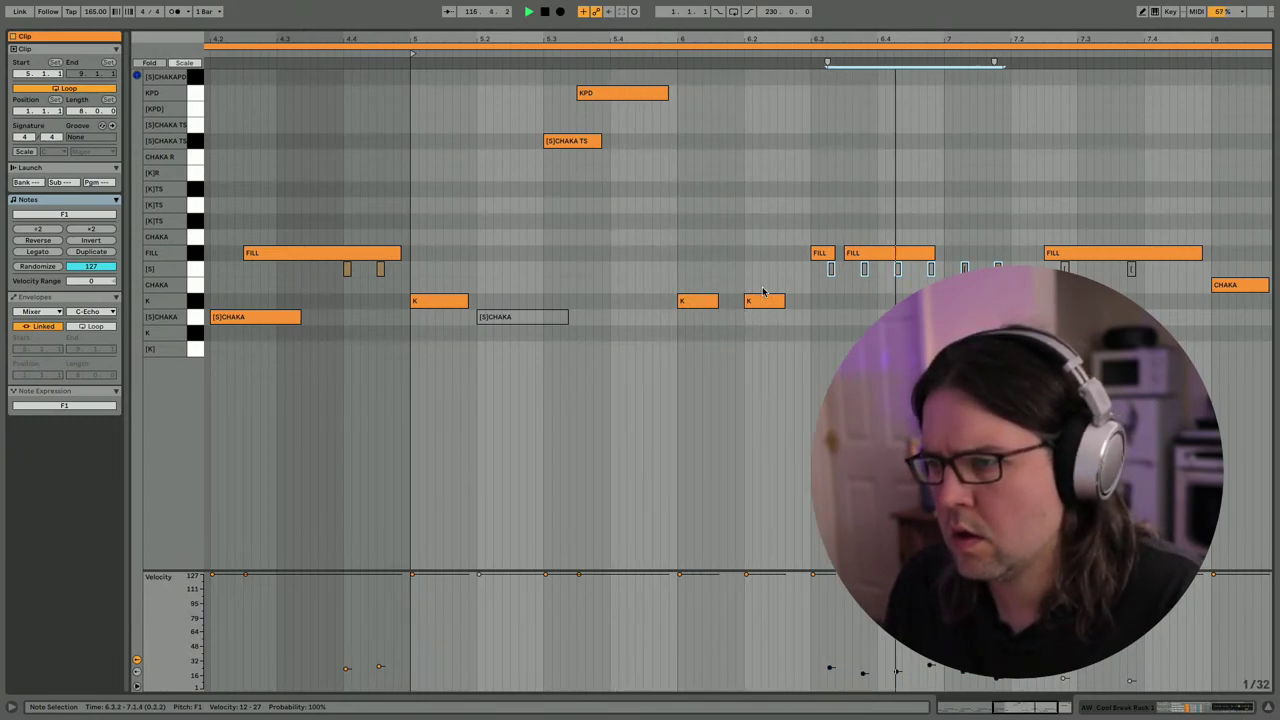
left_click(845, 300)
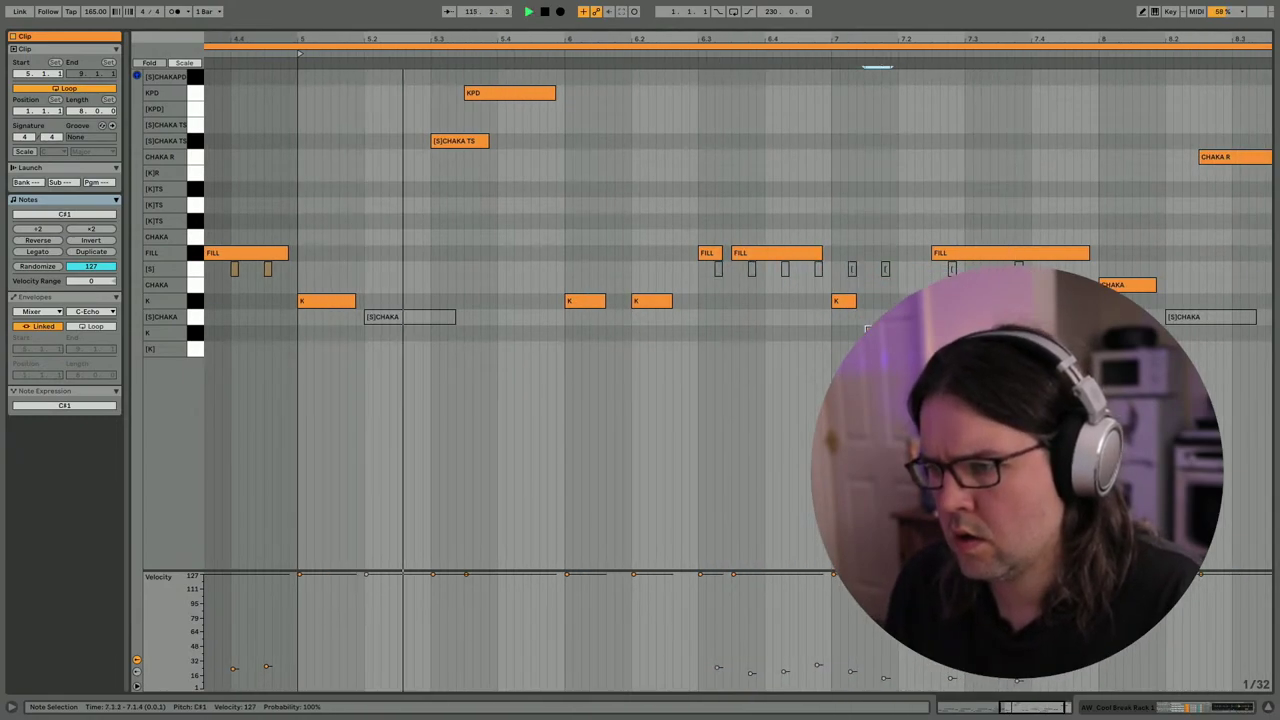
left_click_drag(856, 301, 888, 301)
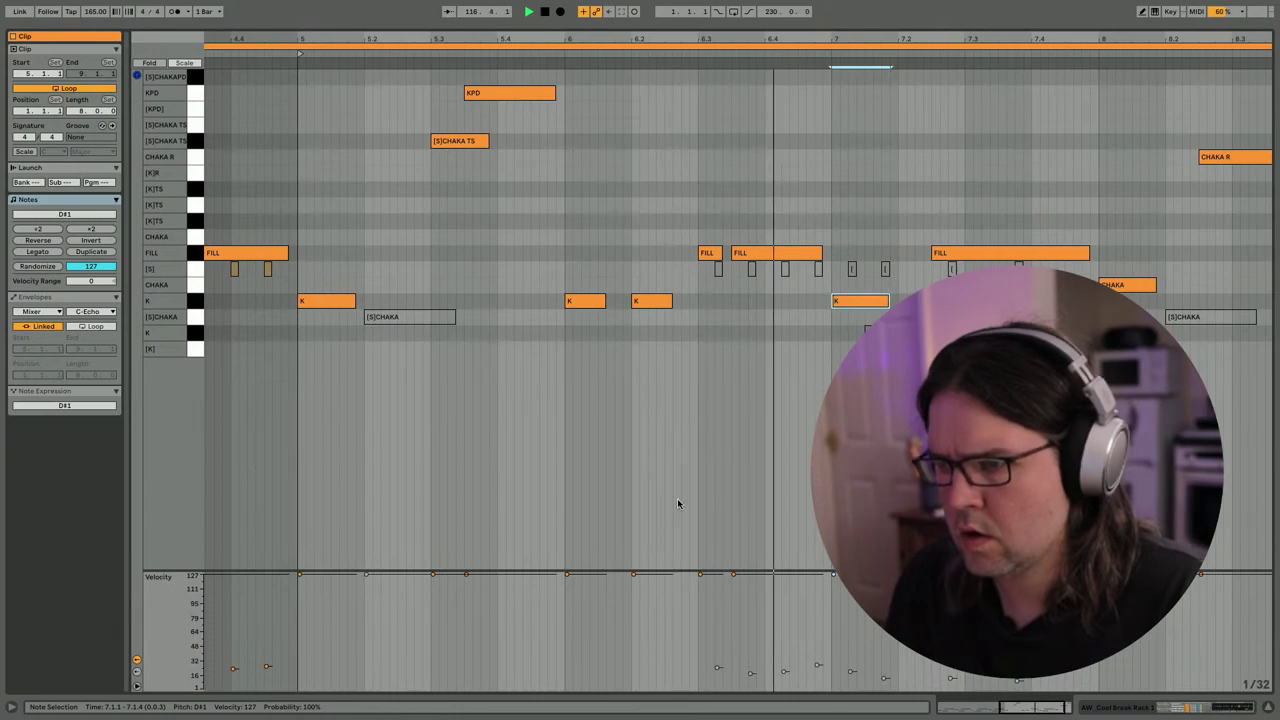
left_click(930, 317)
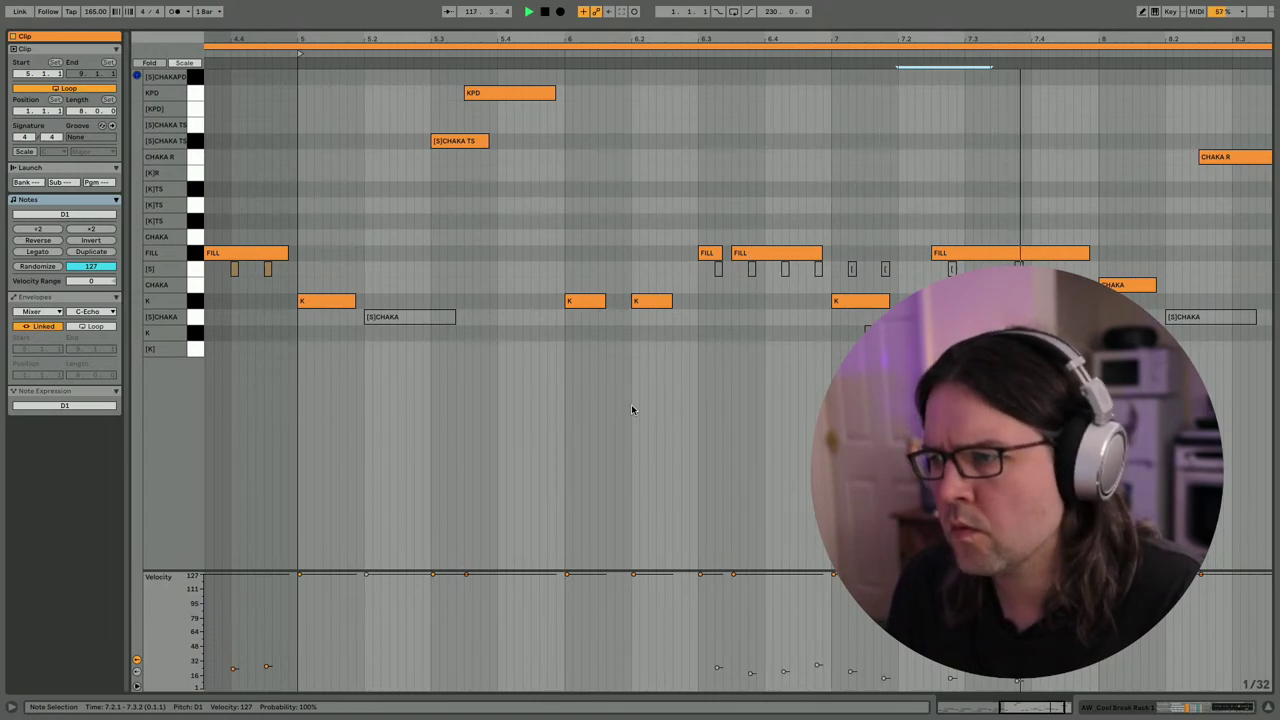
Move the FILL note at 7.2.3 to the [KPD] row (E2) and shift it to start at 7.3.1.
scroll(631, 404, "right", 2)
left_click(890, 254)
key("Down")
key("Down")
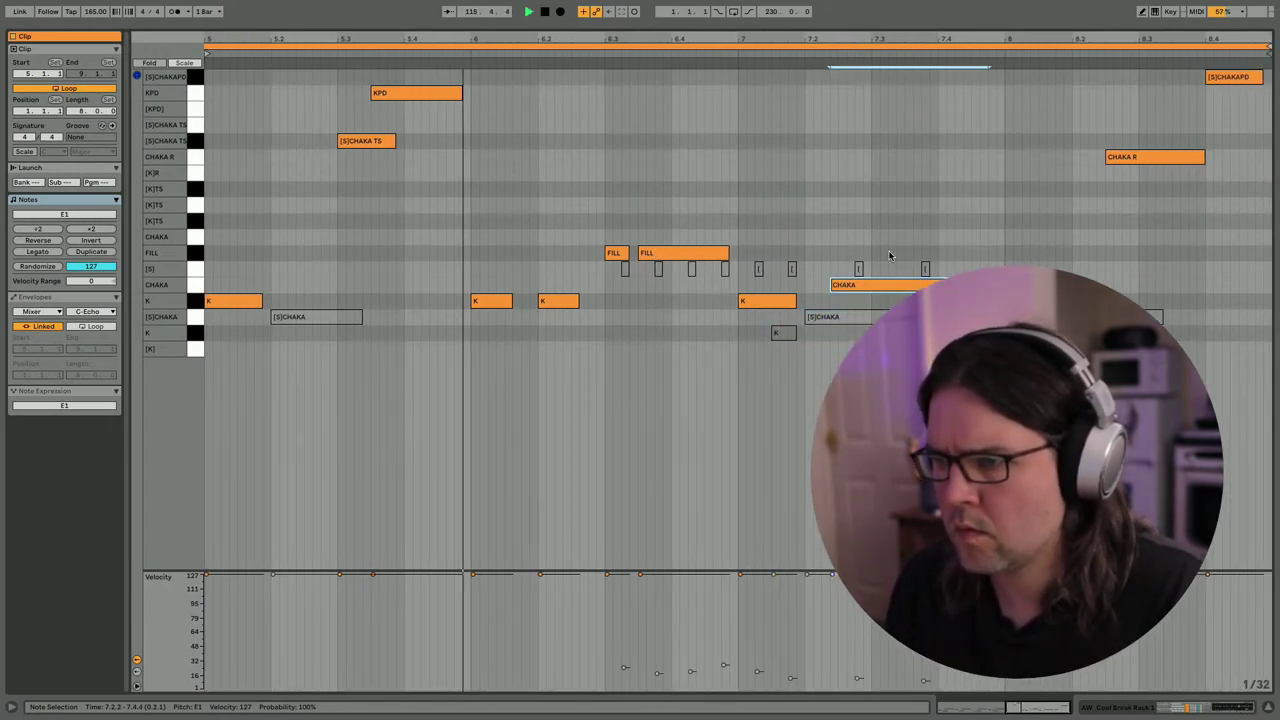
key("Down")
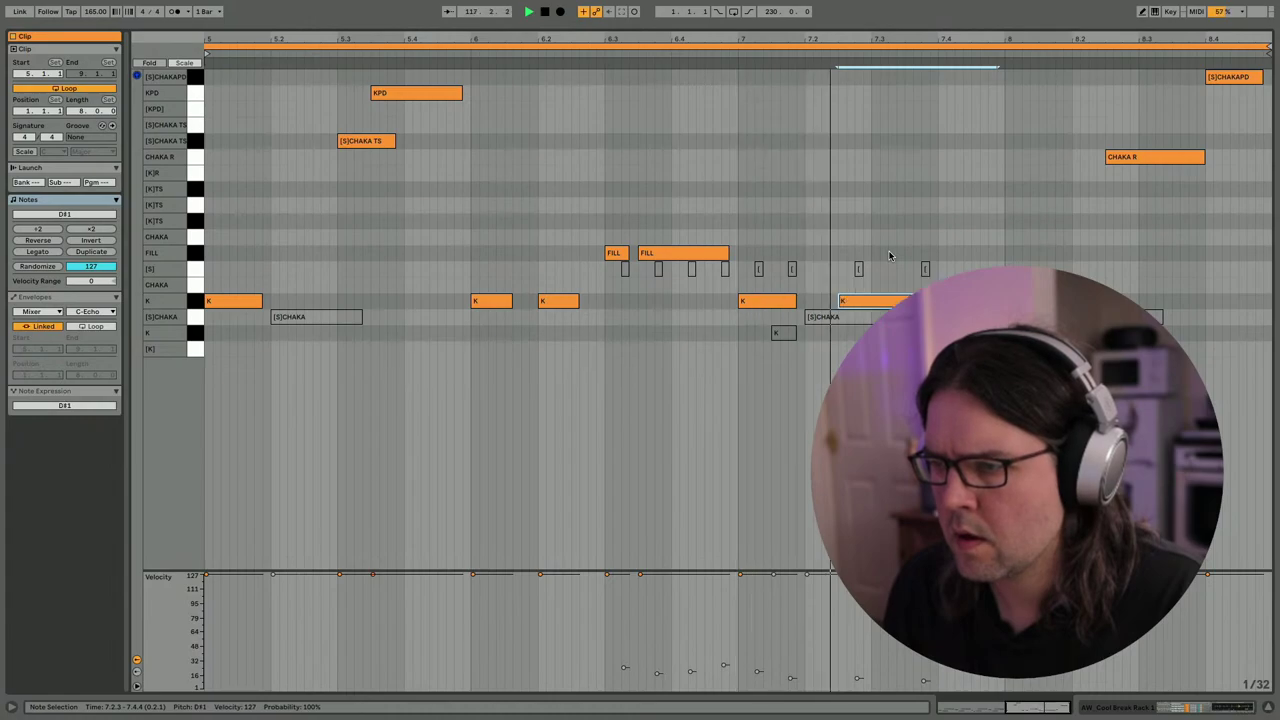
key("shift+Up")
key("Up")
key("Right")
key("Right")
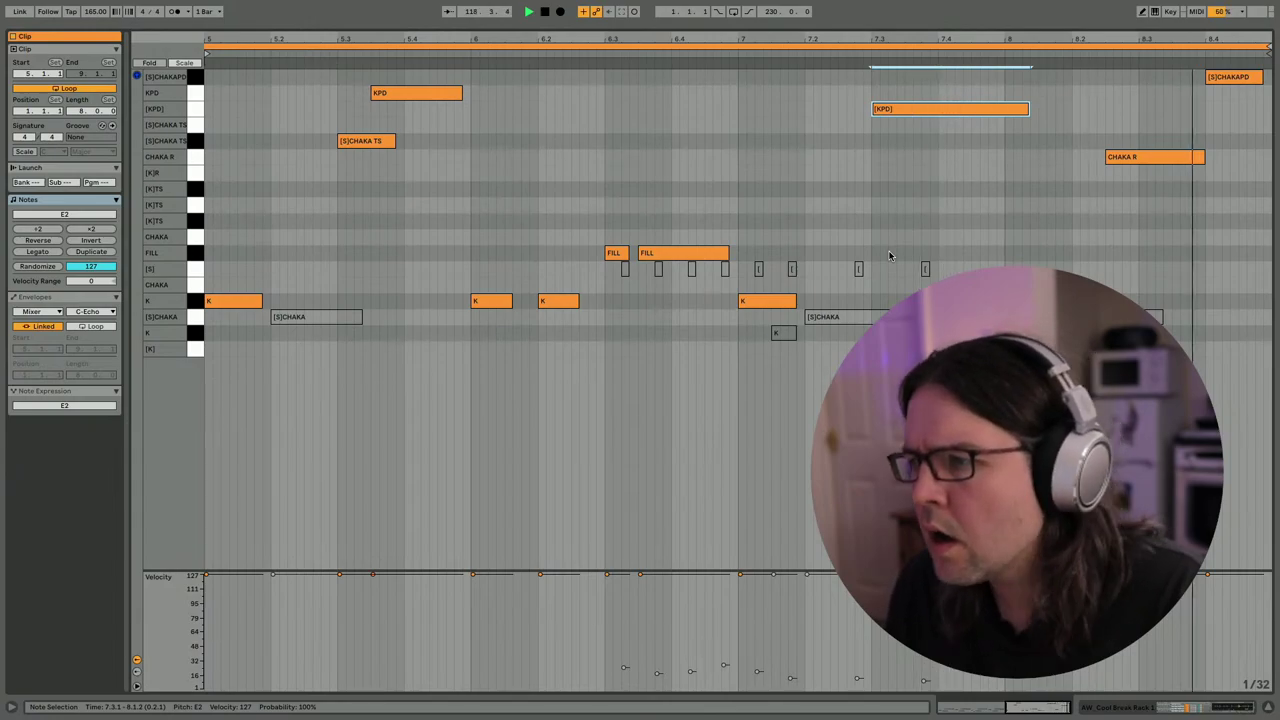
Delete the deactivated FX-ChickenAlarm clip at bar 123 in the arrangement and unfold the AW_Standar track.
key("shift+Tab")
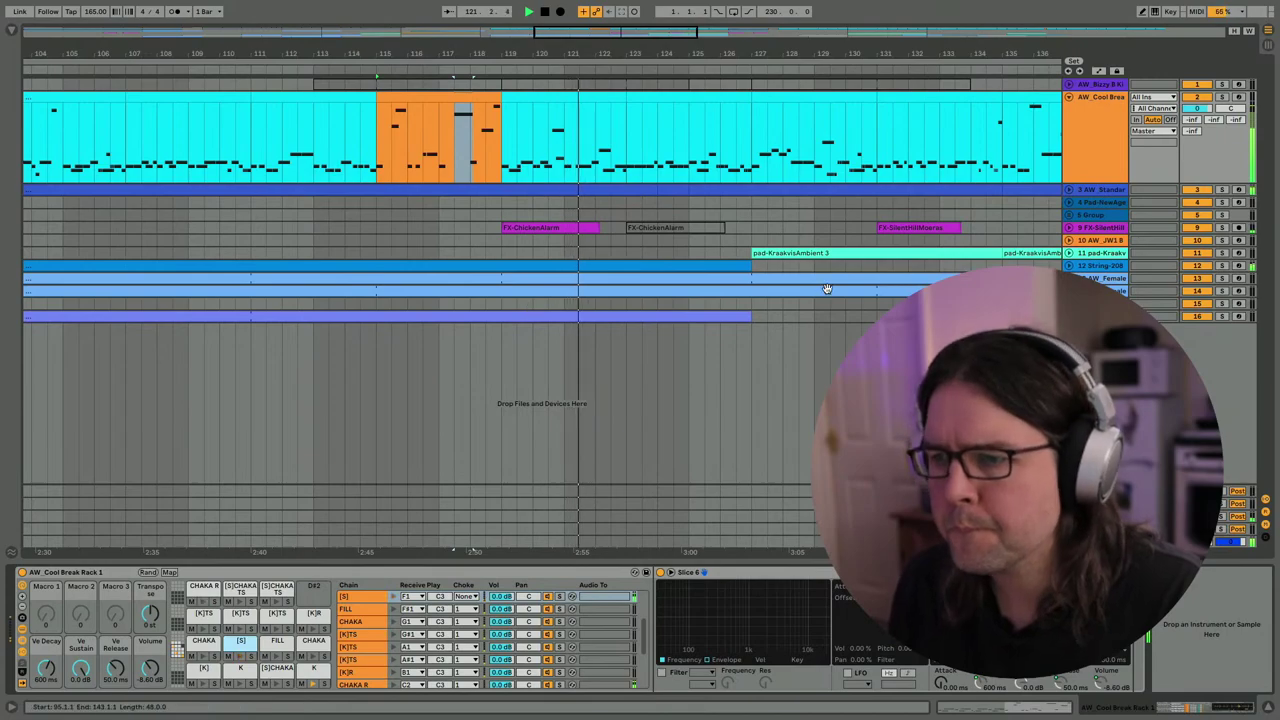
left_click(651, 225)
key("Delete")
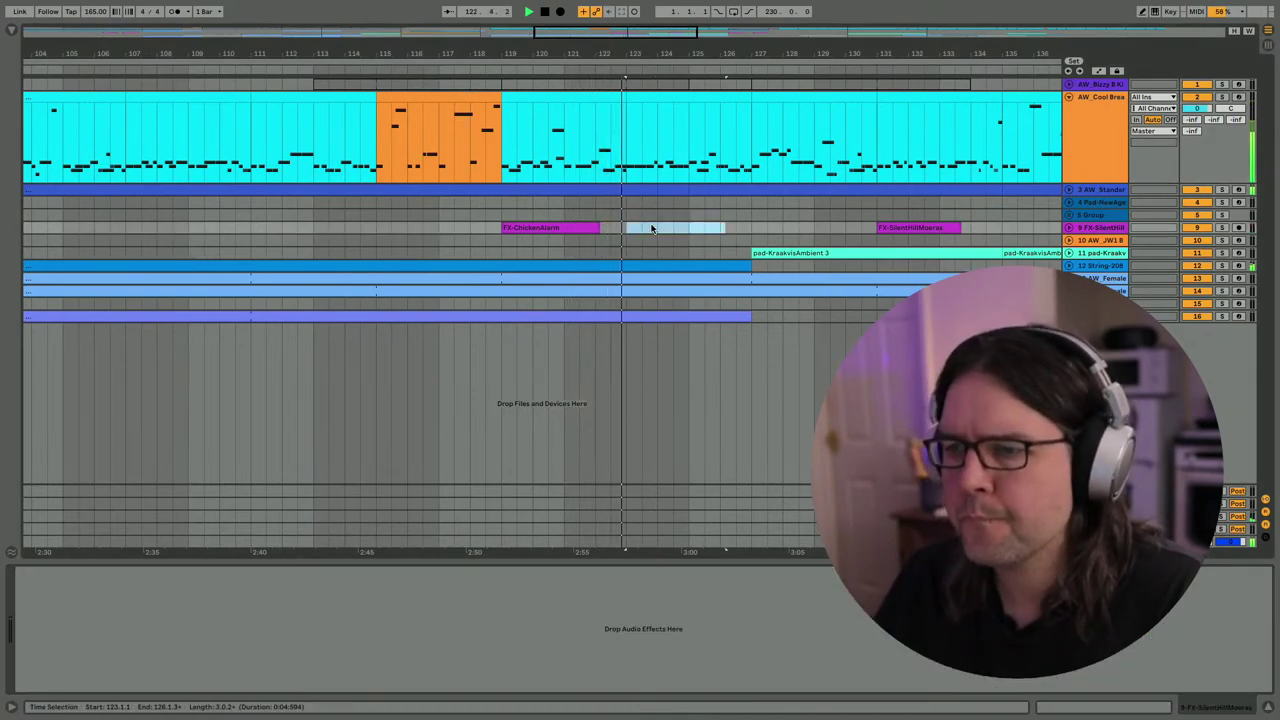
left_click(1068, 190)
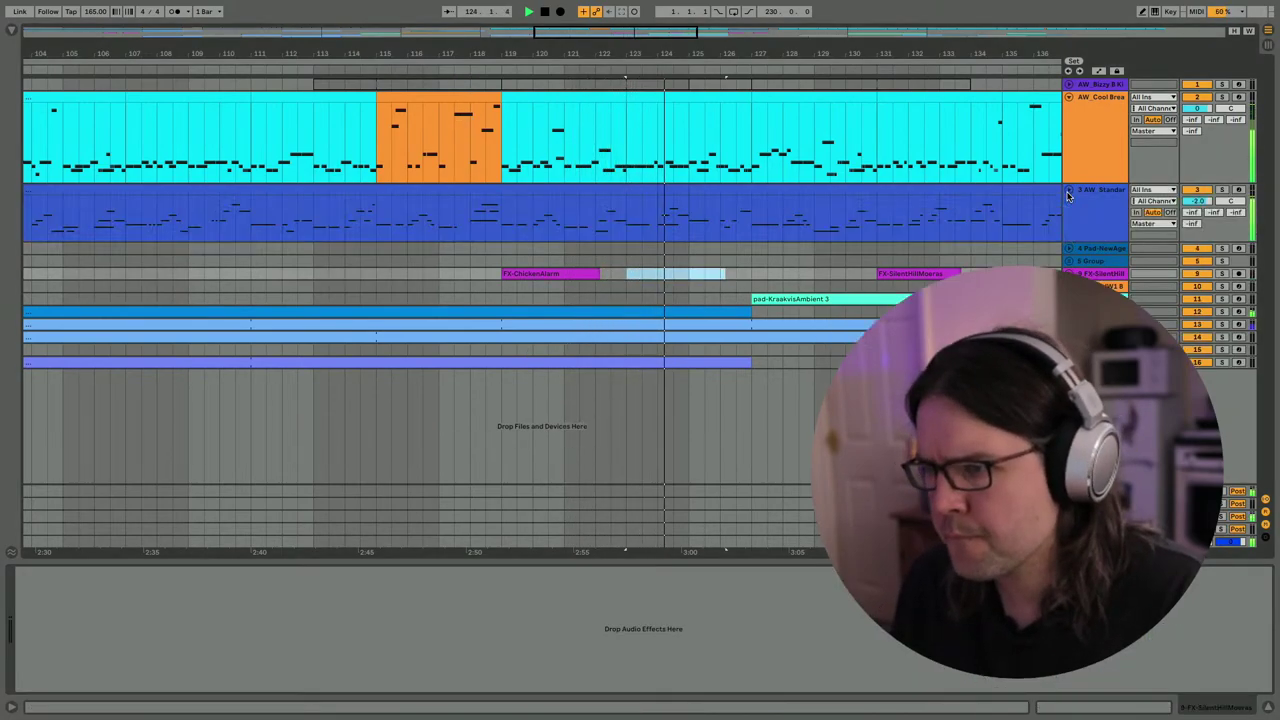
scroll(503, 243, "right", 5)
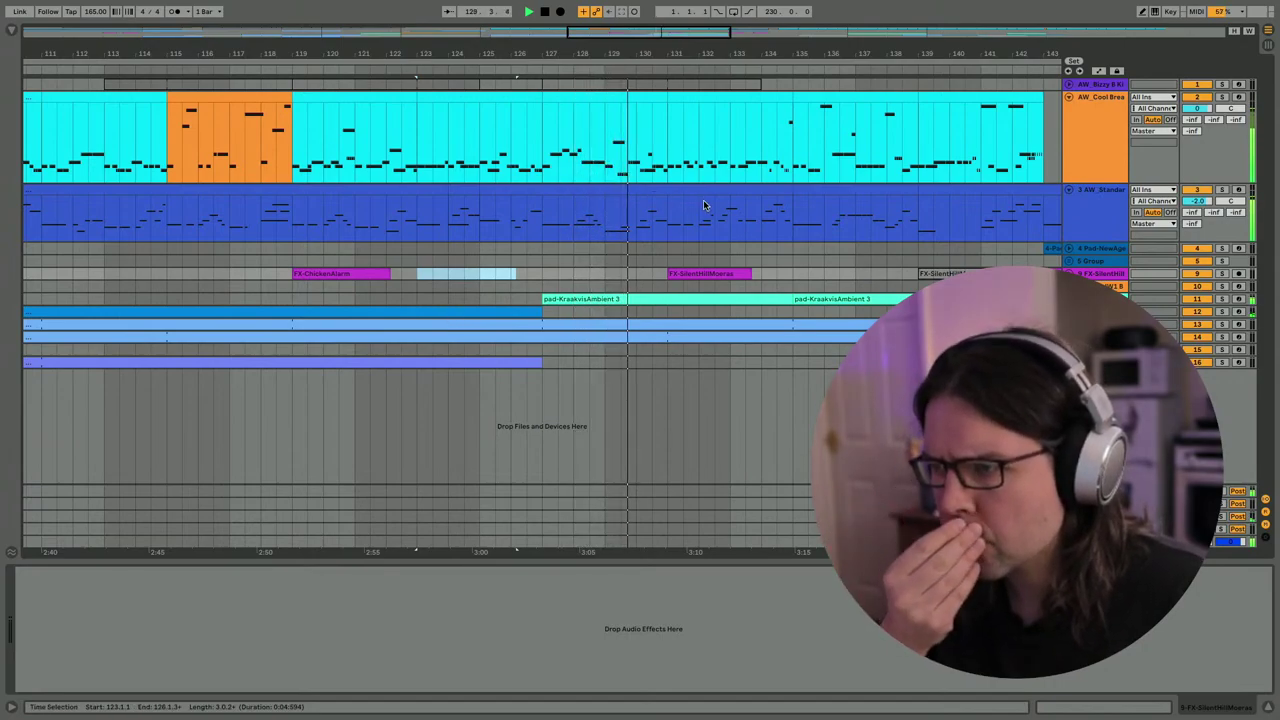
In the AW_Standar clip starting at bar 151, deactivate the C4 note and extend the G3 note at 2.3.1 to 3.3.1.
scroll(730, 228, "right", 6)
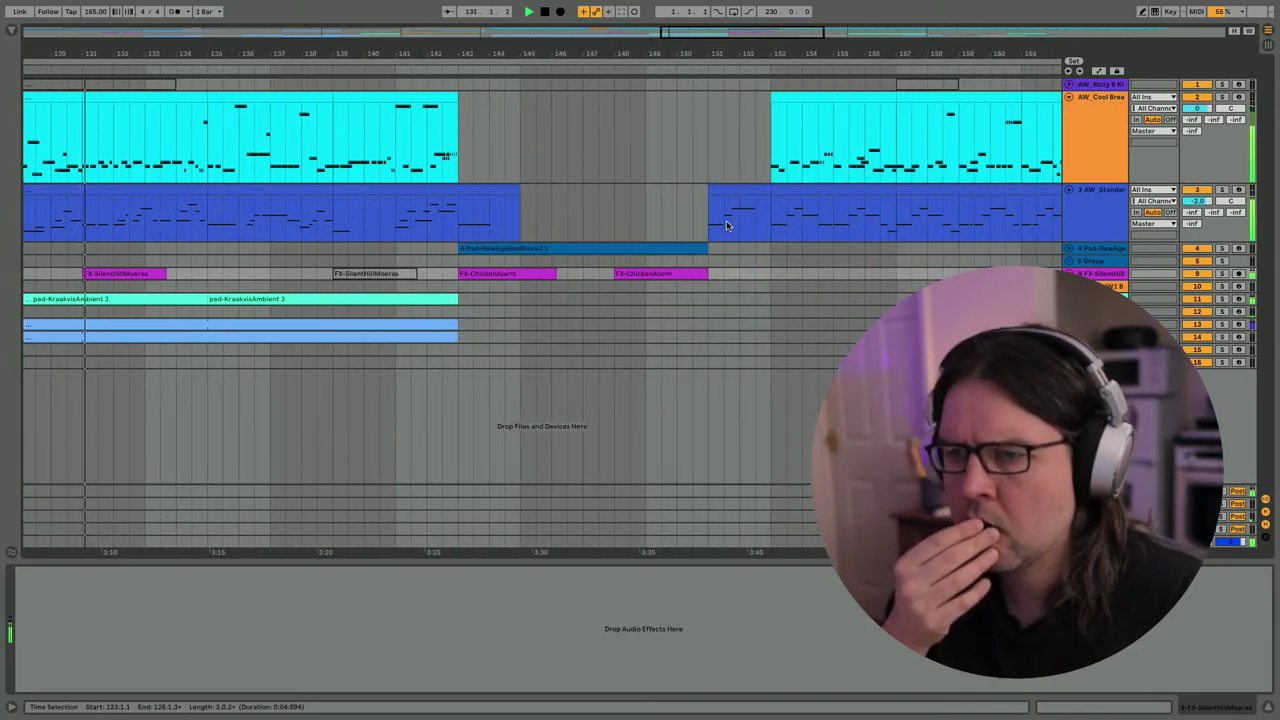
left_click(701, 227)
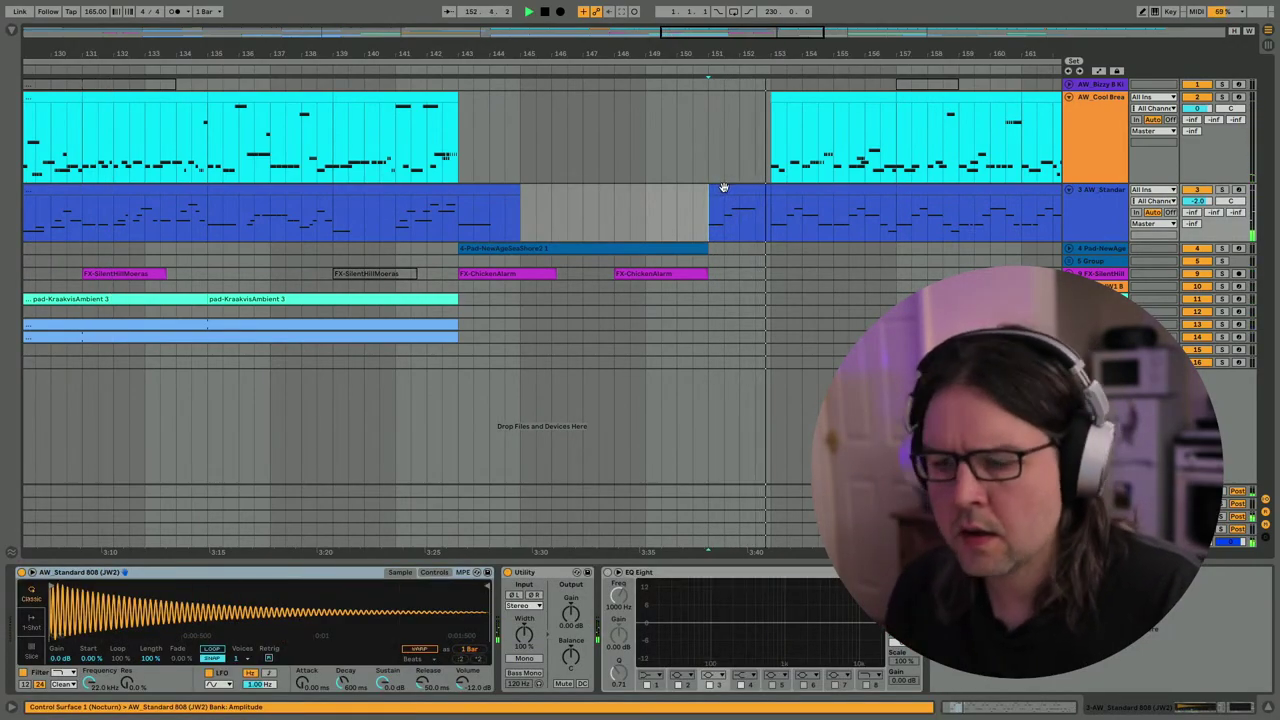
scroll(718, 187, "right", 2)
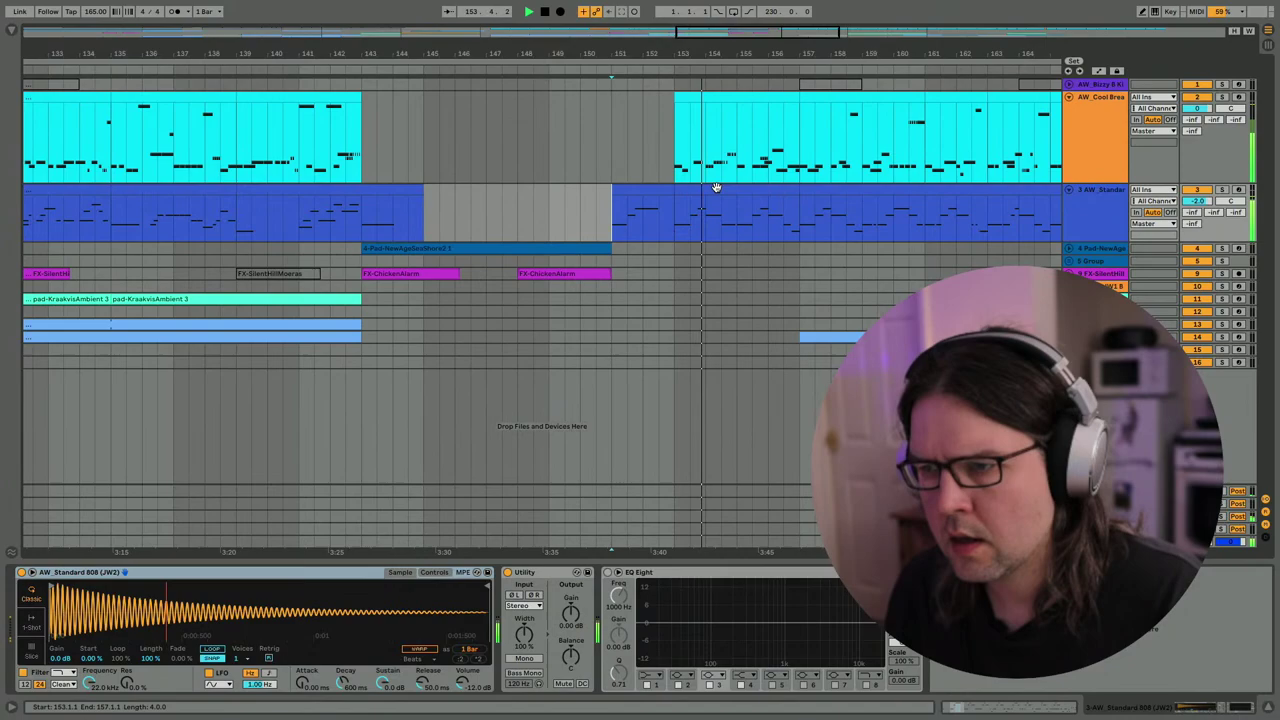
double_click(624, 189)
key("space")
key("space")
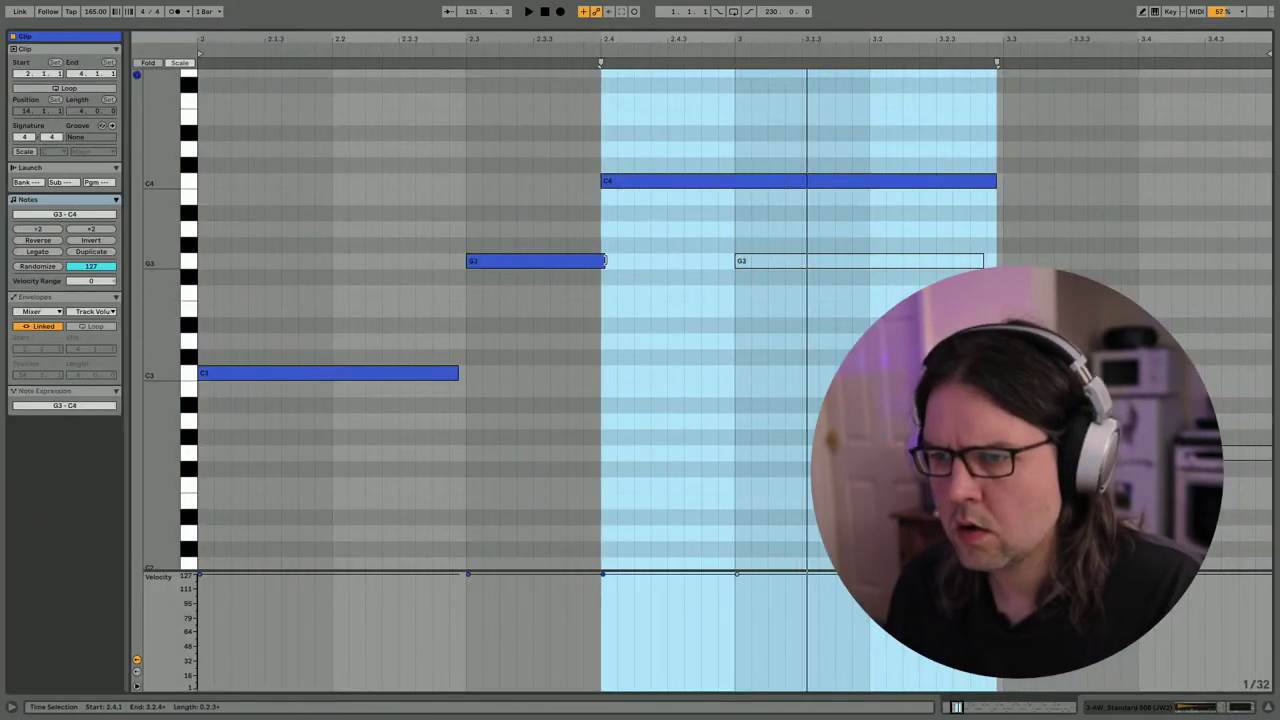
left_click(673, 184)
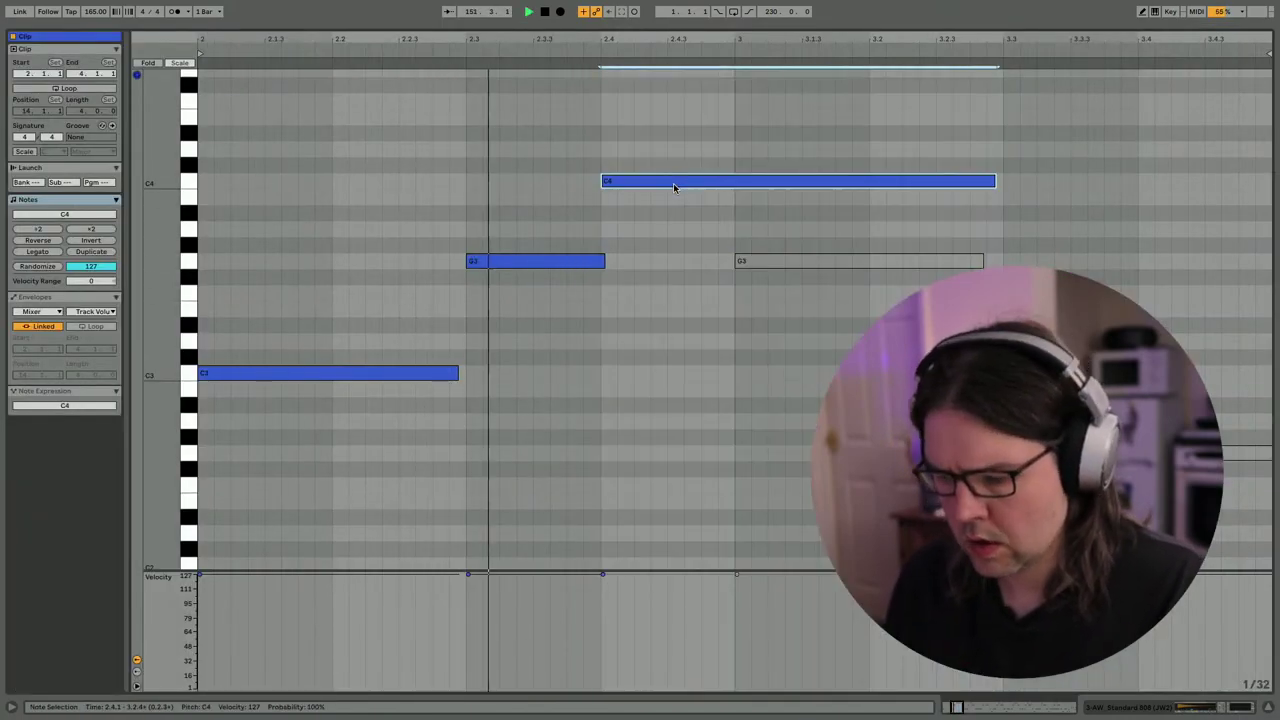
left_click(608, 263)
left_click_drag(604, 261, 998, 257)
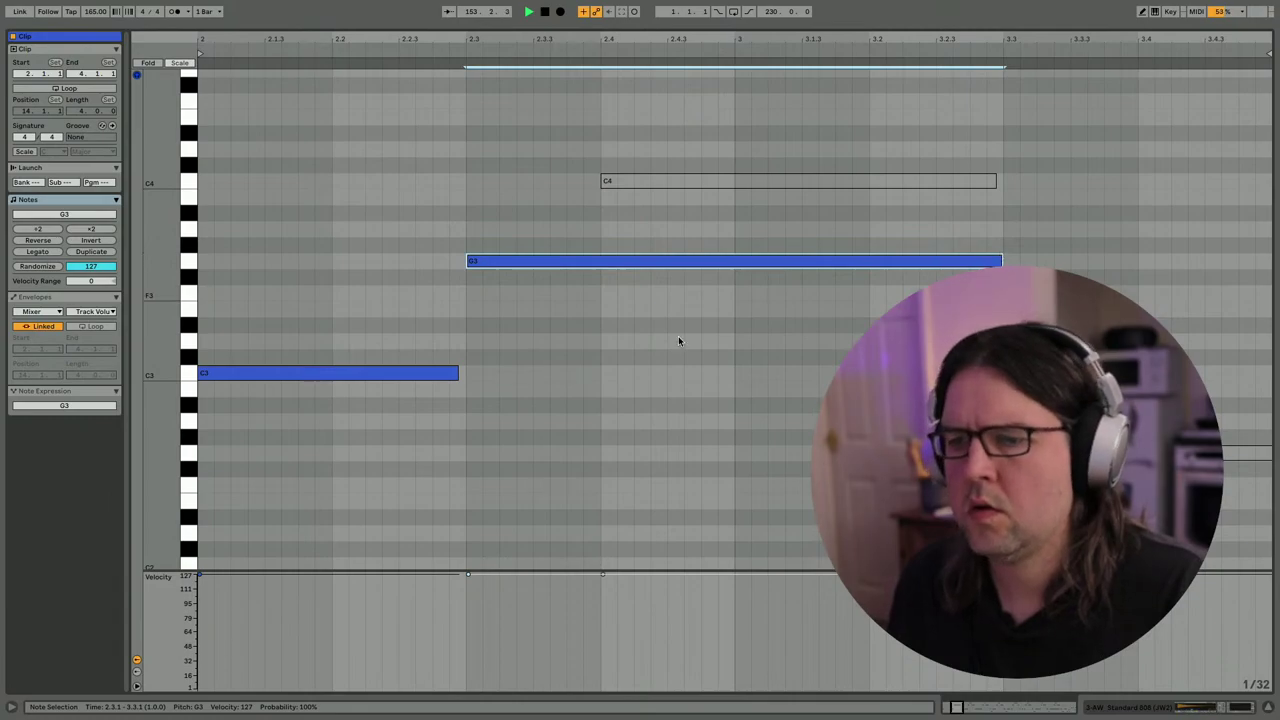
Extend the clip's opening C3 note to 2.3.1 and transpose it up to F3, auditioning alternative pitches along the way.
left_click_drag(457, 373, 464, 373)
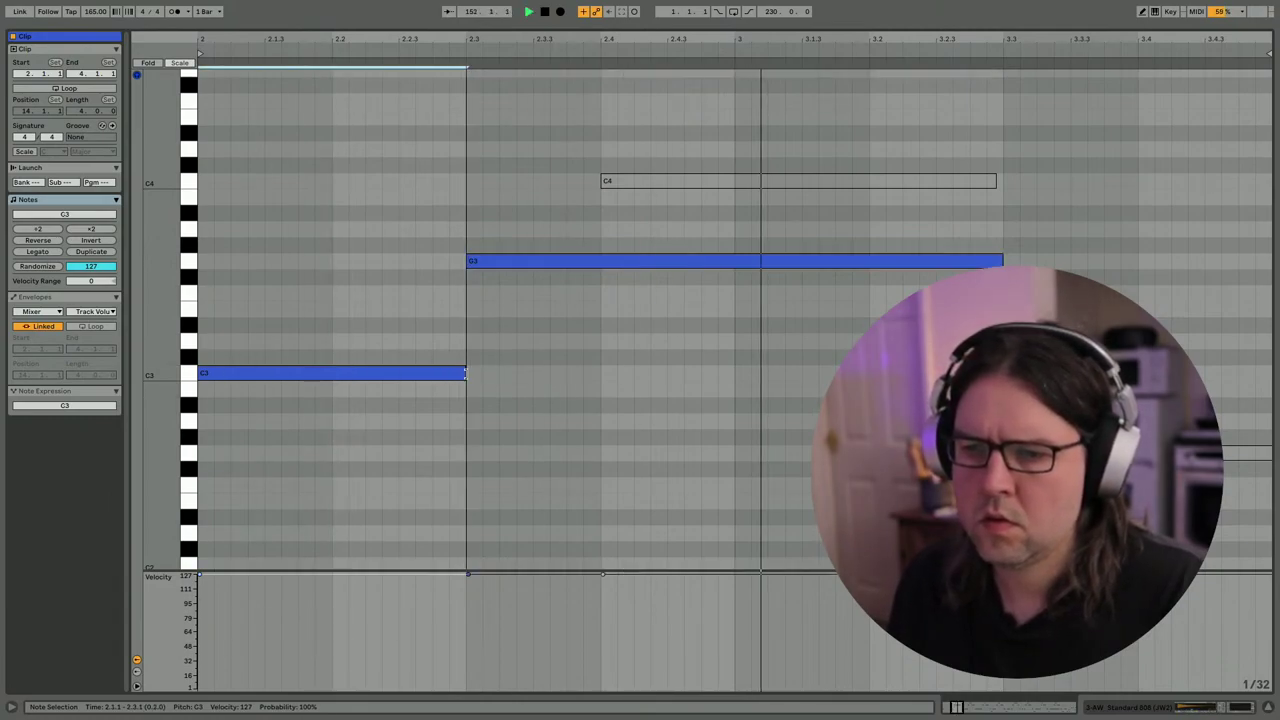
key("Up")
key("Up")
key("Up")
key("Up")
key("Up")
key("Up")
key("Up")
key("Up")
key("Up")
key("Up")
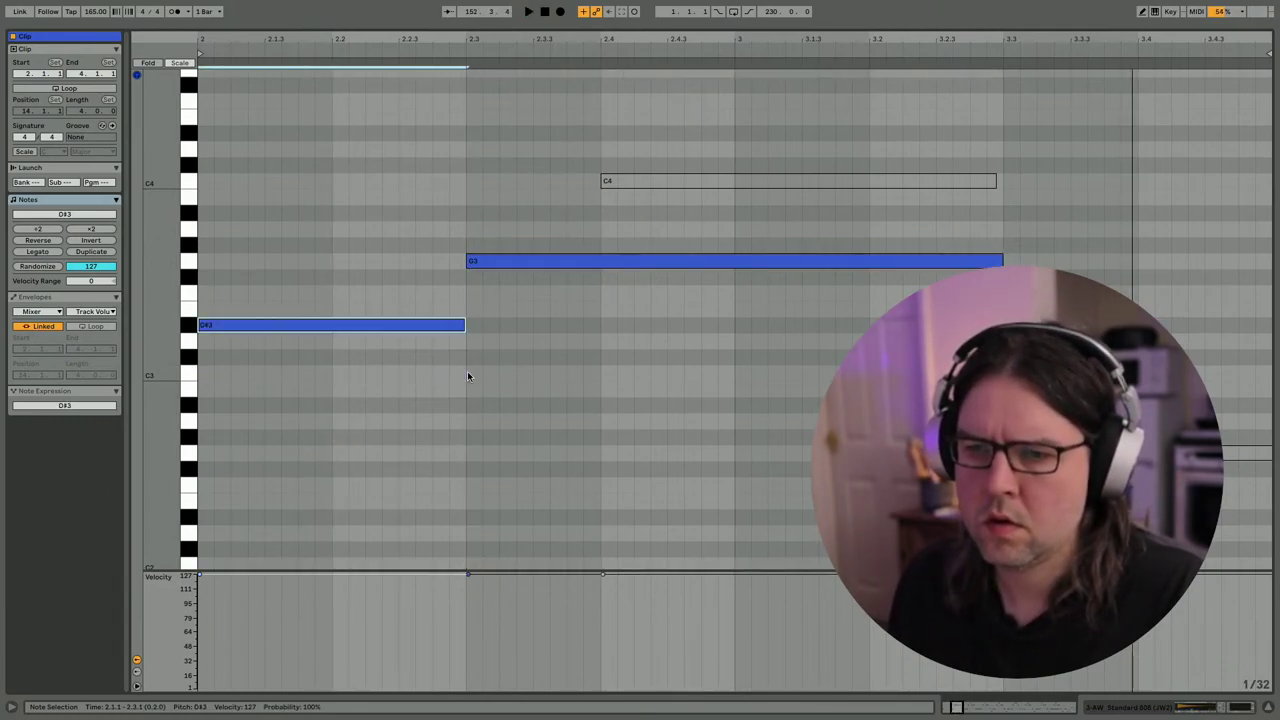
key("Down")
key("space")
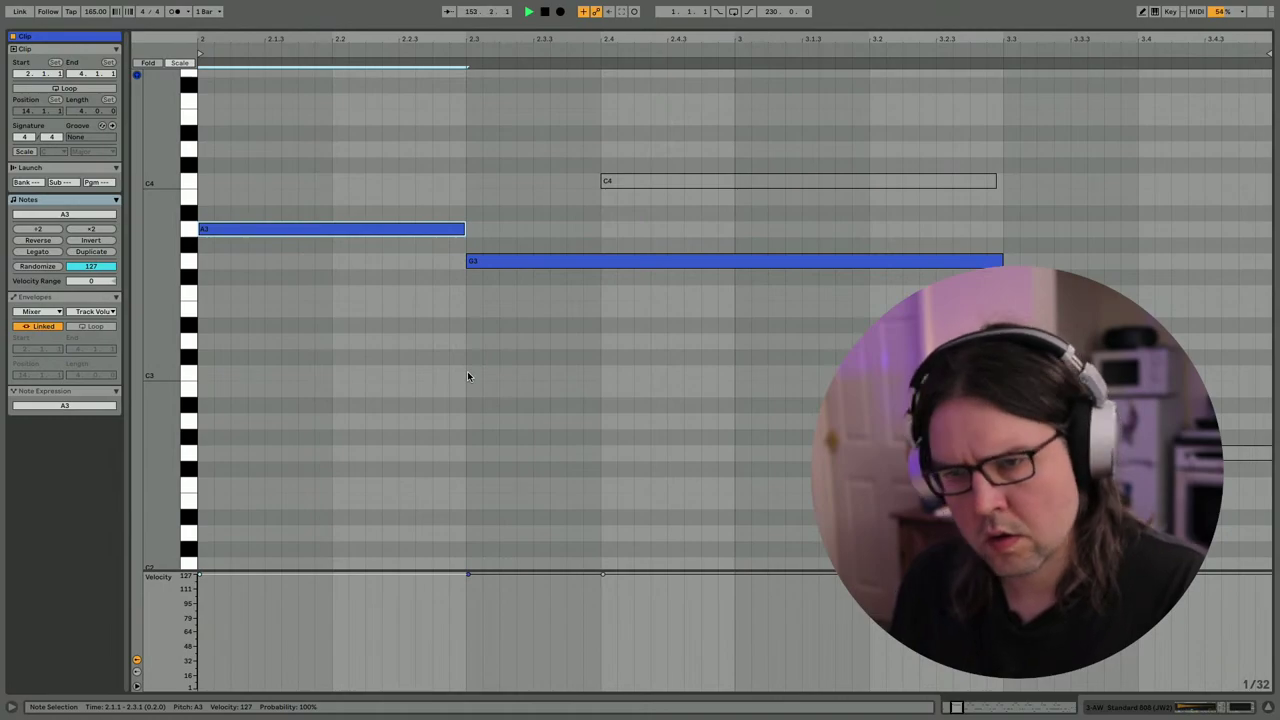
key("space")
key("Down")
key("Down")
key("Down")
key("Down")
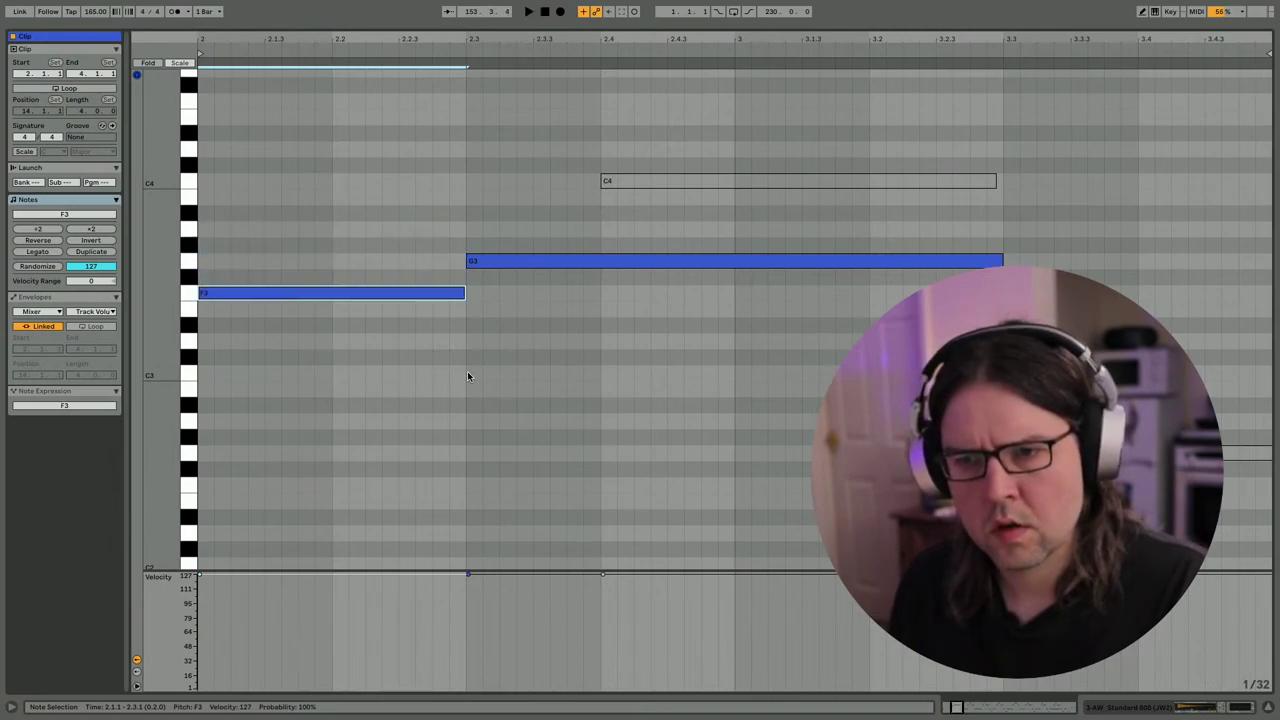
key("space")
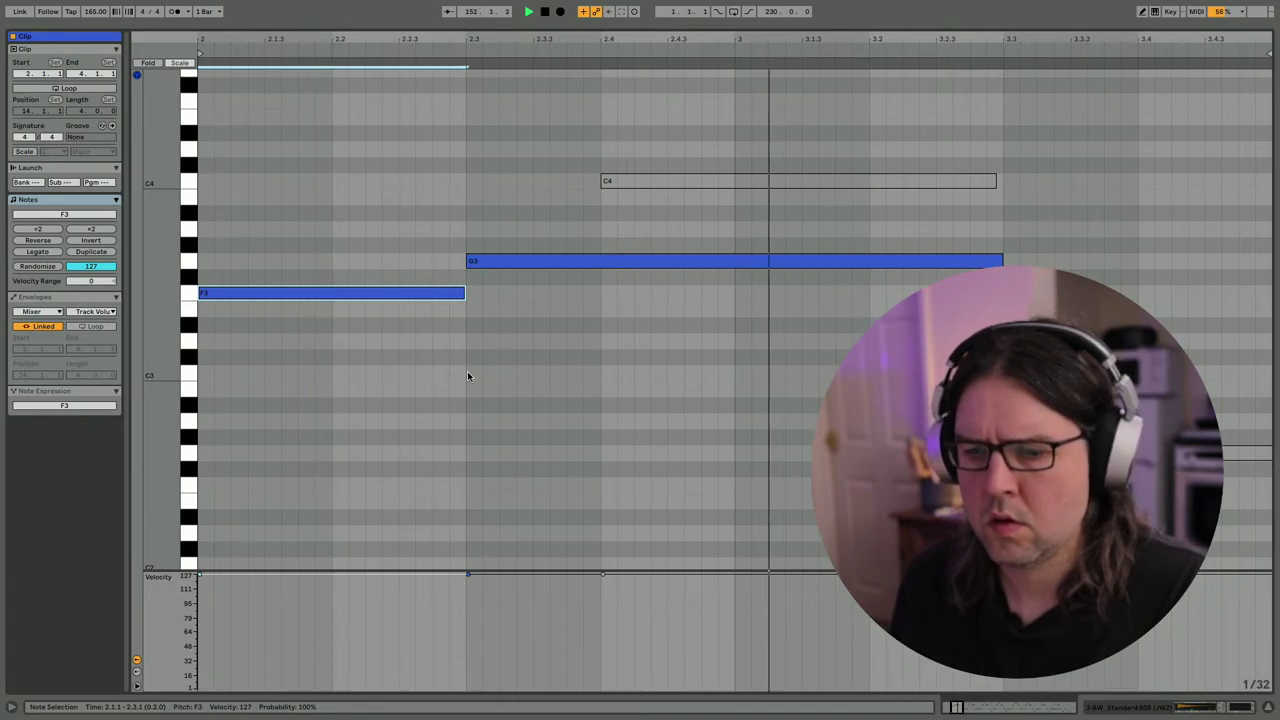
Return to the arrangement, fold all its tracks and show the entire song with playback stopped.
key("Tab")
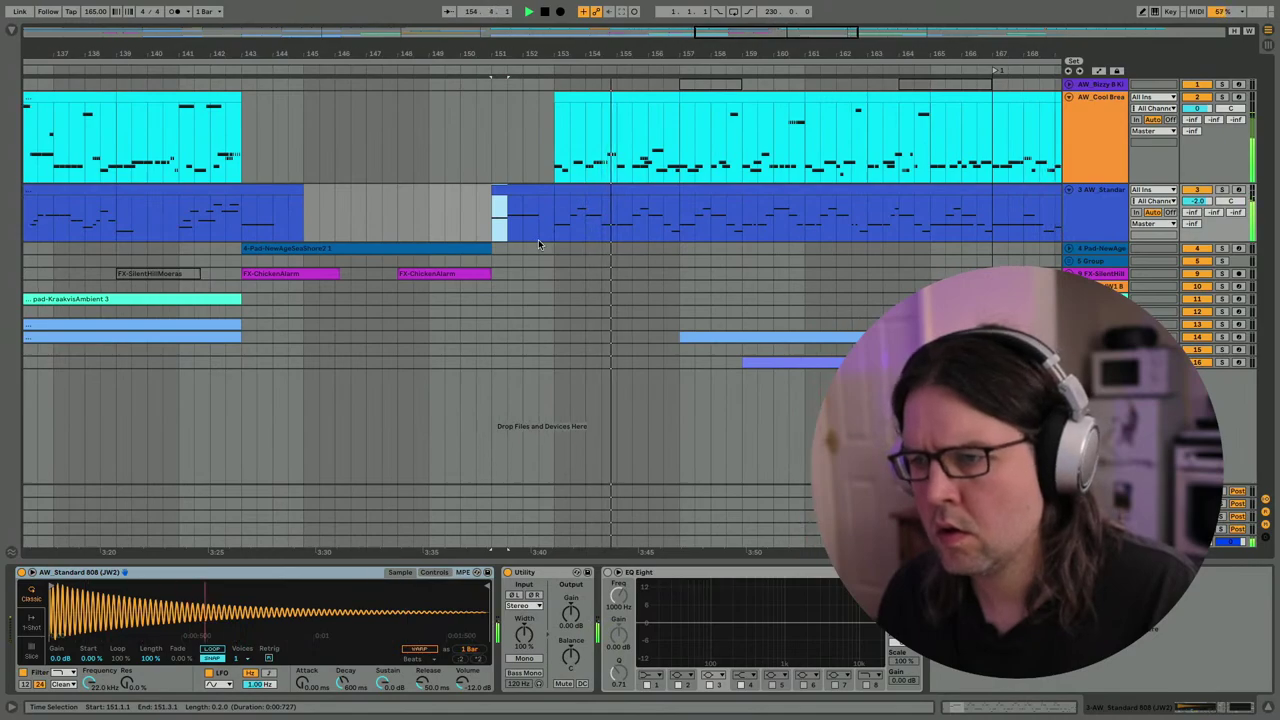
key("ctrl+a")
left_click(1069, 96, "alt")
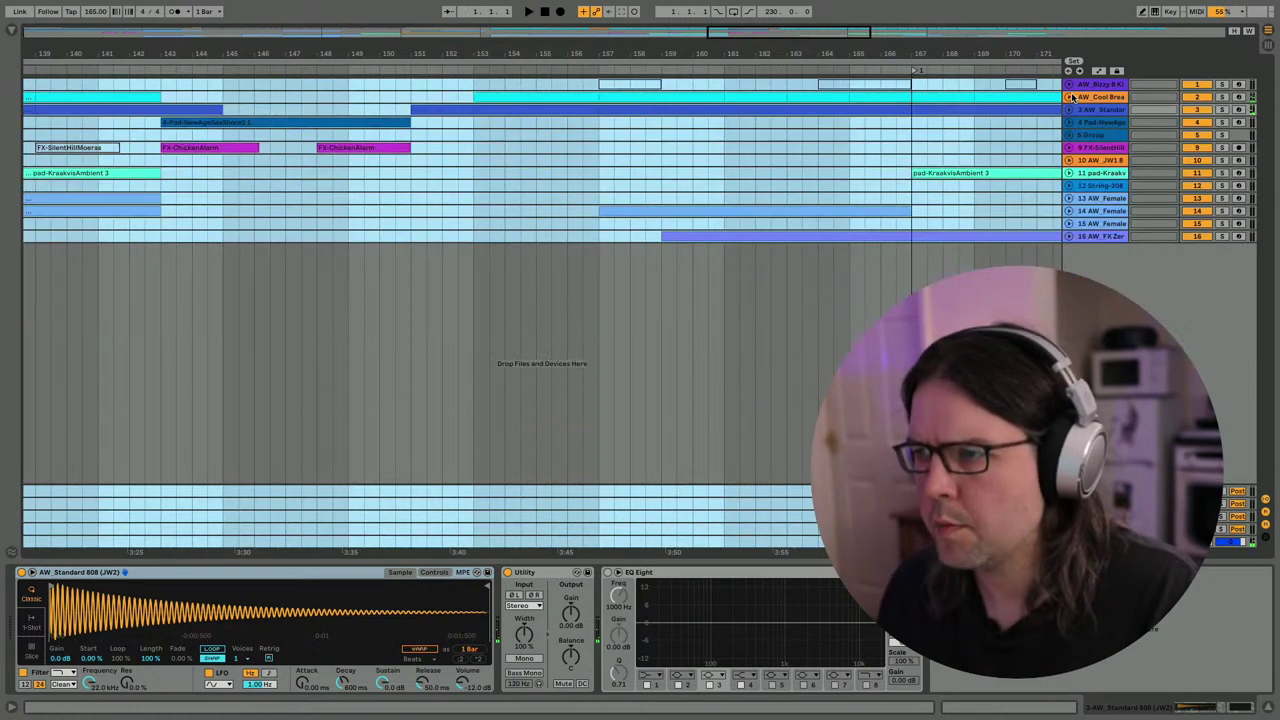
left_click_drag(872, 52, 872, 22)
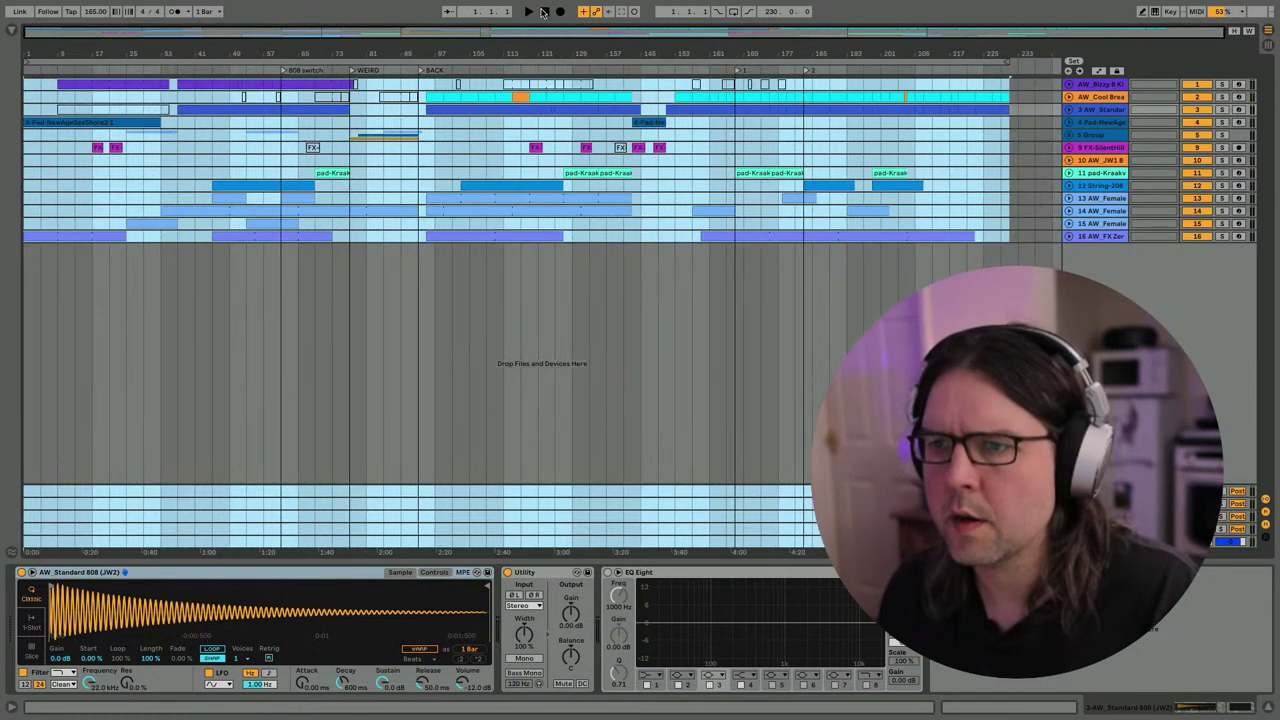
left_click(543, 12)
Save the Live Set as a new version named 220406_New Age Tapir 160.als in the same project folder.
mouse_move(20, 22)
left_click(74, 9)
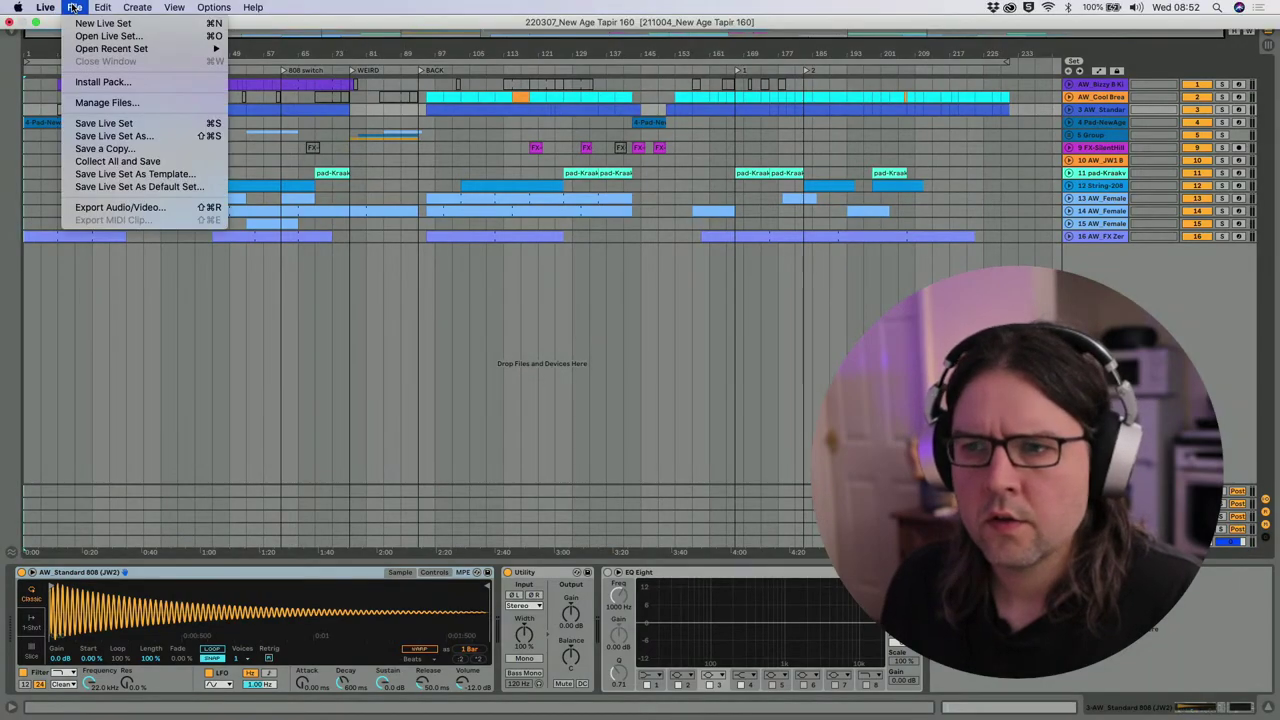
left_click(300, 258)
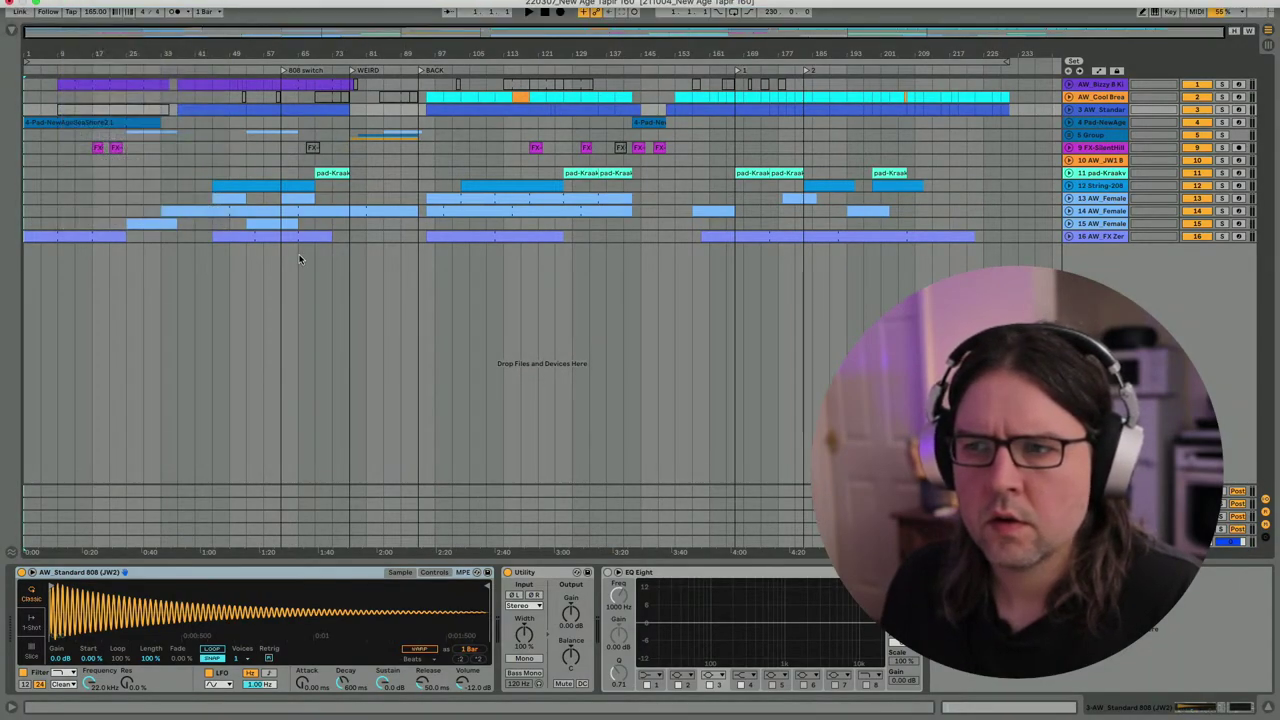
key("super+shift+s")
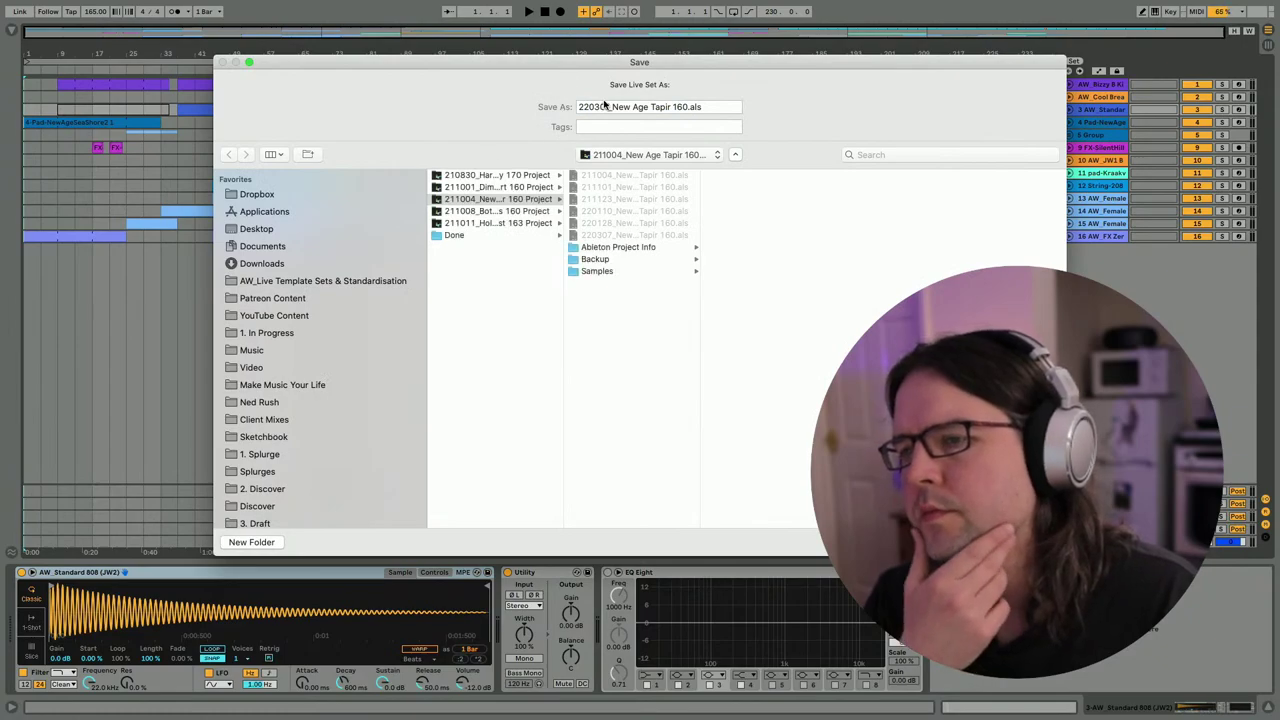
left_click(608, 106)
left_click(1163, 7)
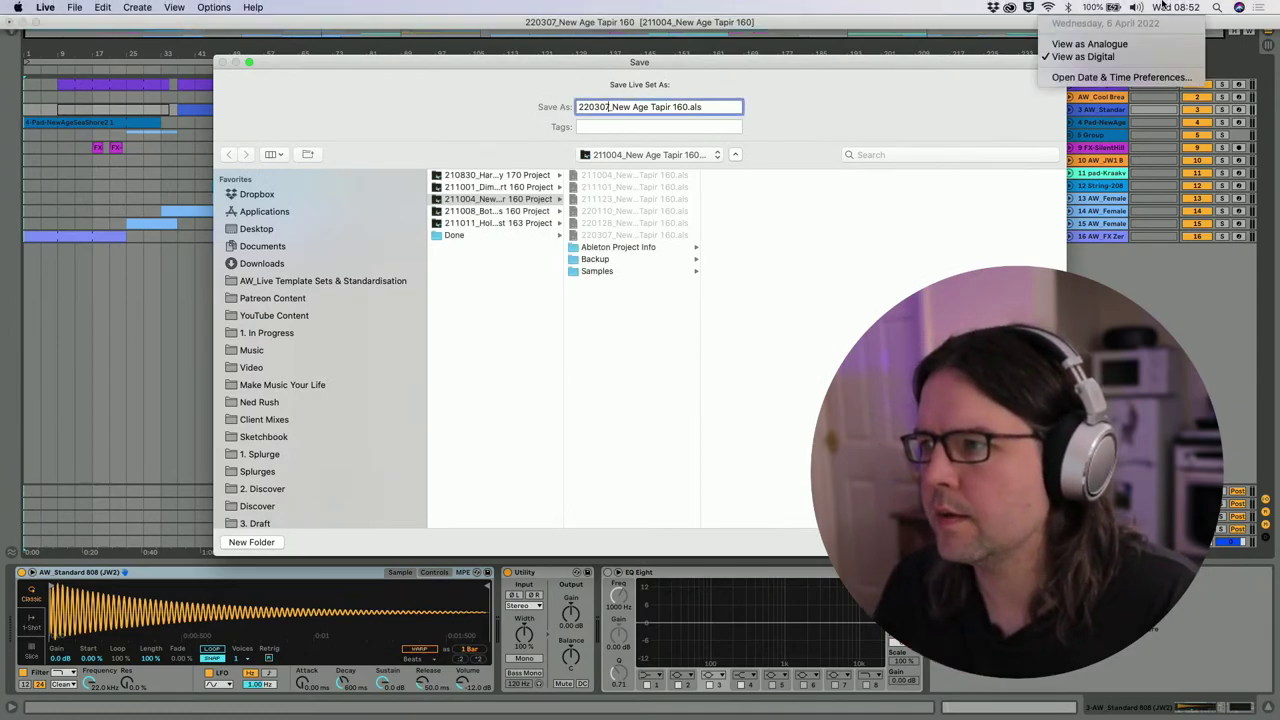
left_click(566, 168)
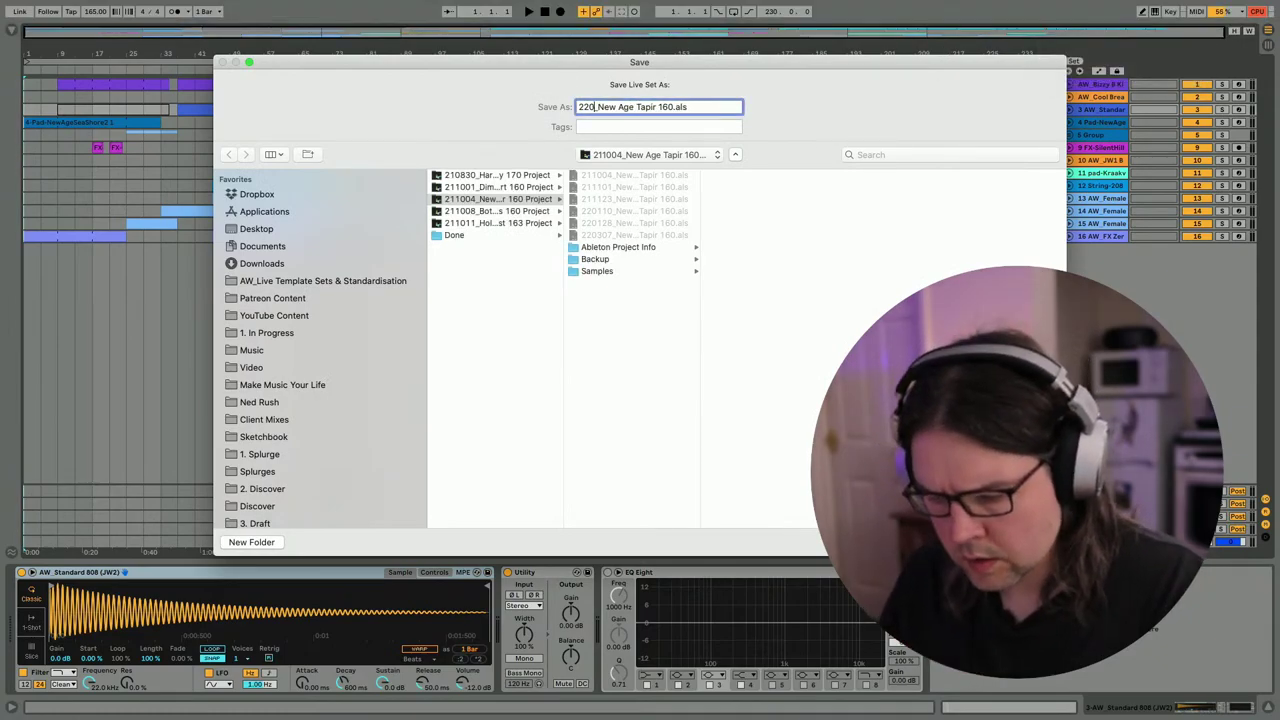
key("Return")
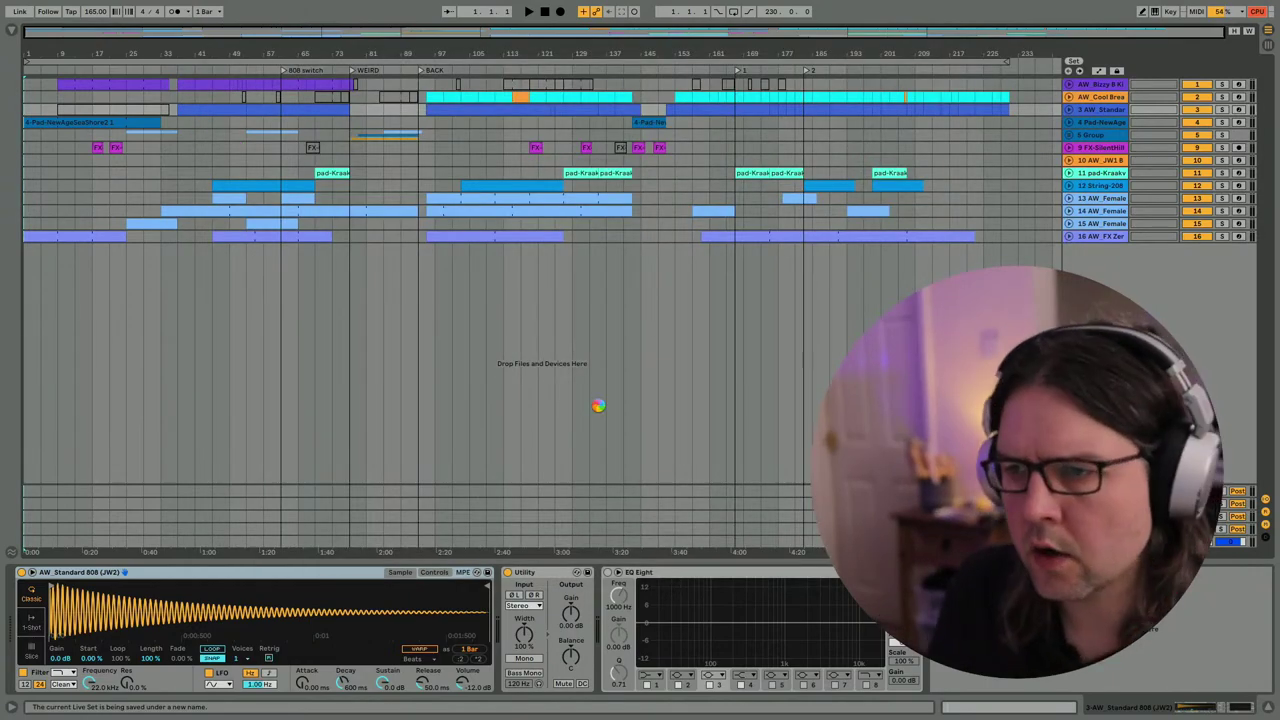
Switch to Finder, preview 220307_New Age Tapir 160.mp3 in the Draft folder, and return to Live.
key("ctrl+Up")
left_click(671, 291)
key("space")
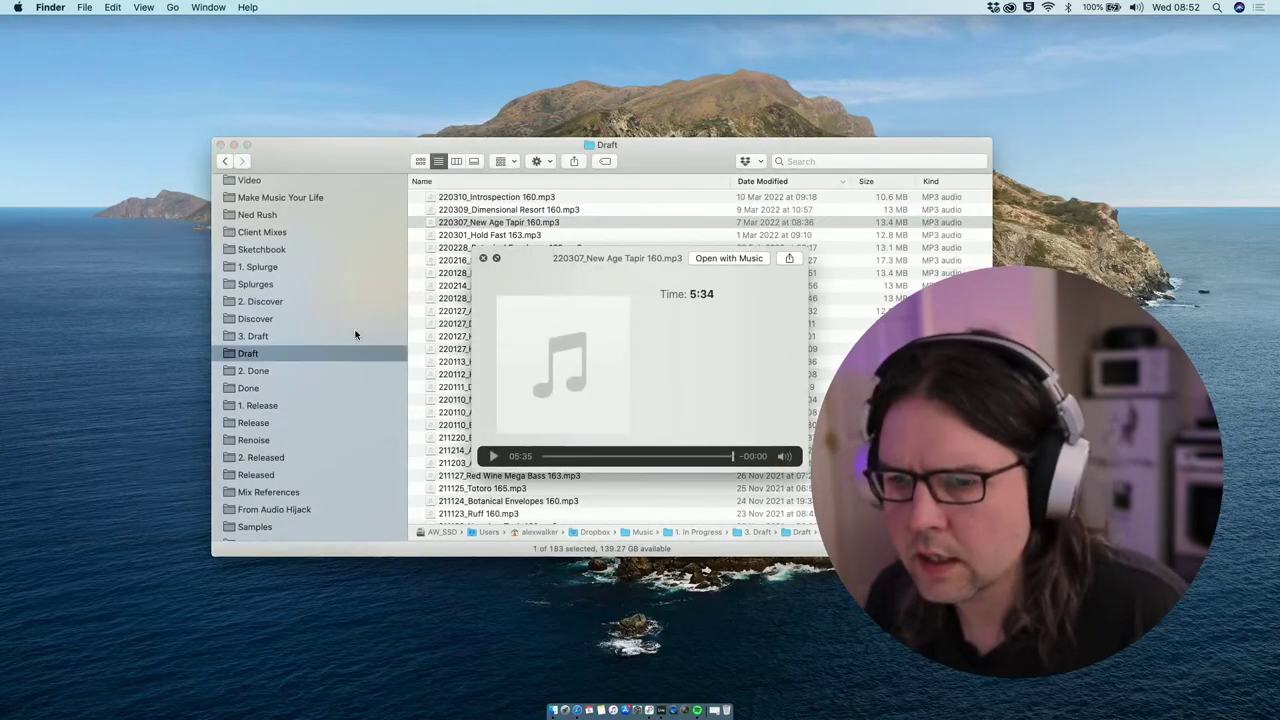
key("ctrl+Up")
left_click(640, 50)
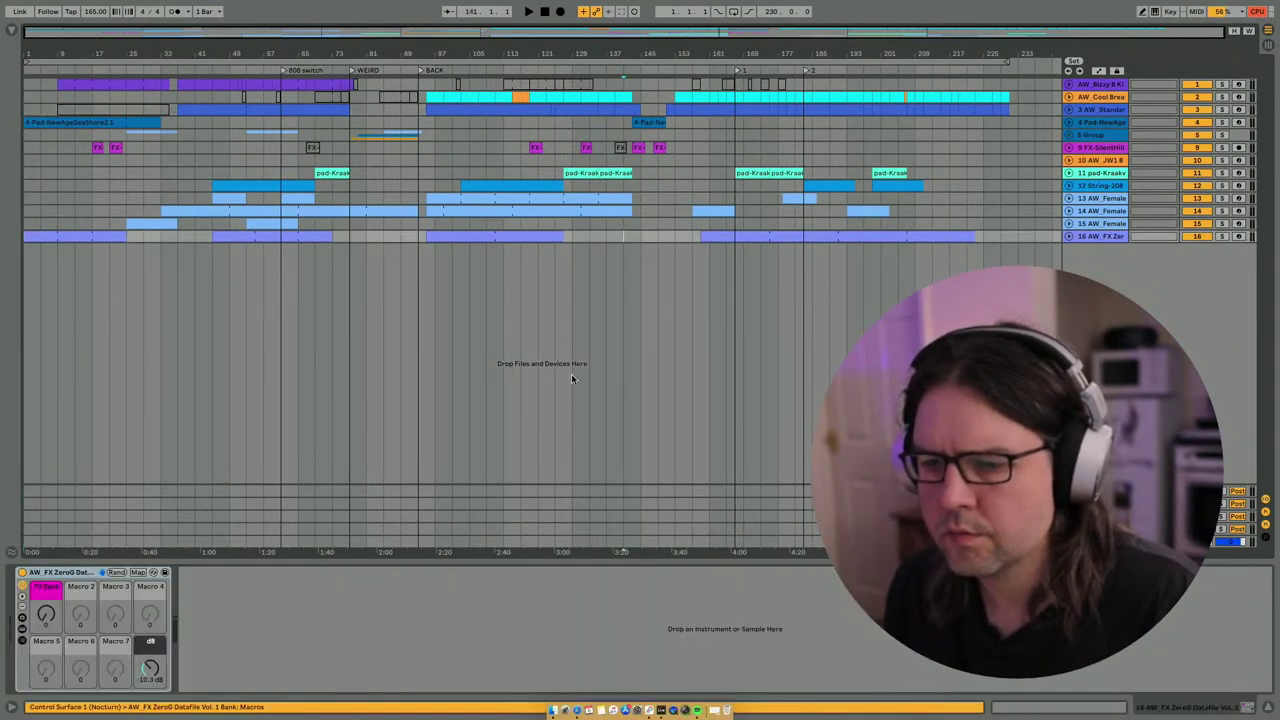
key("super+a")
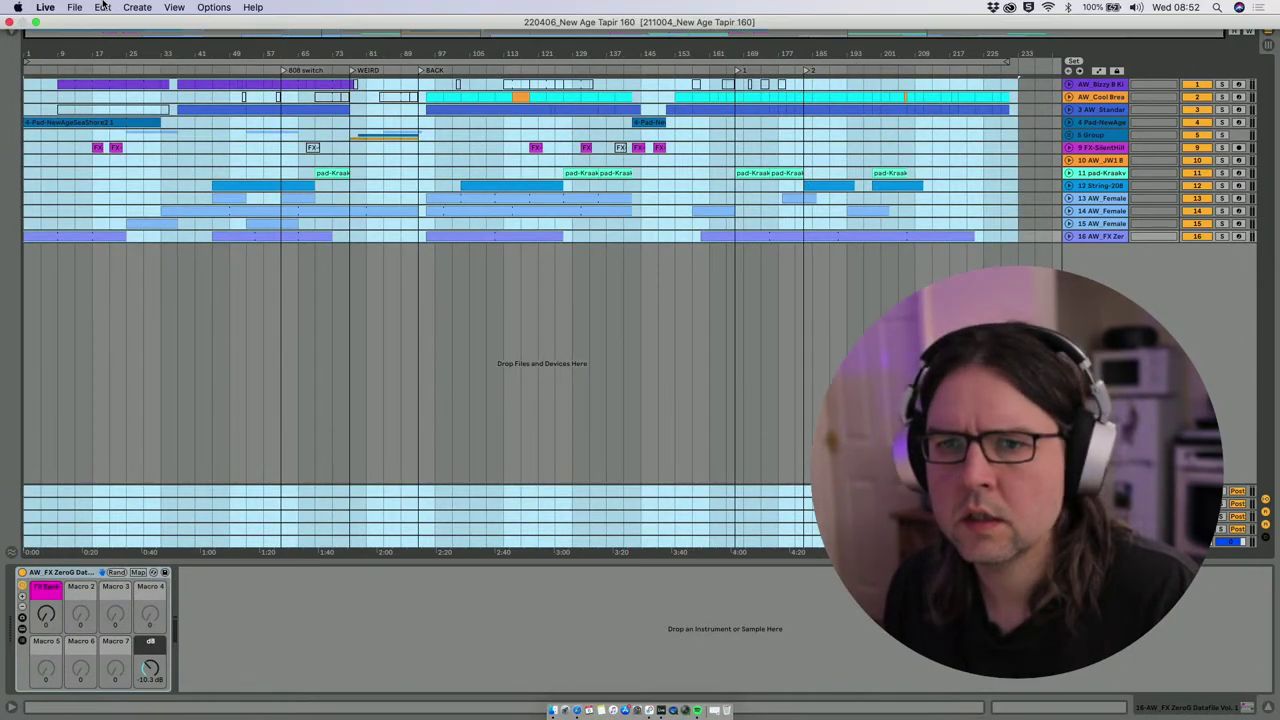
left_click(75, 8)
left_click(106, 208)
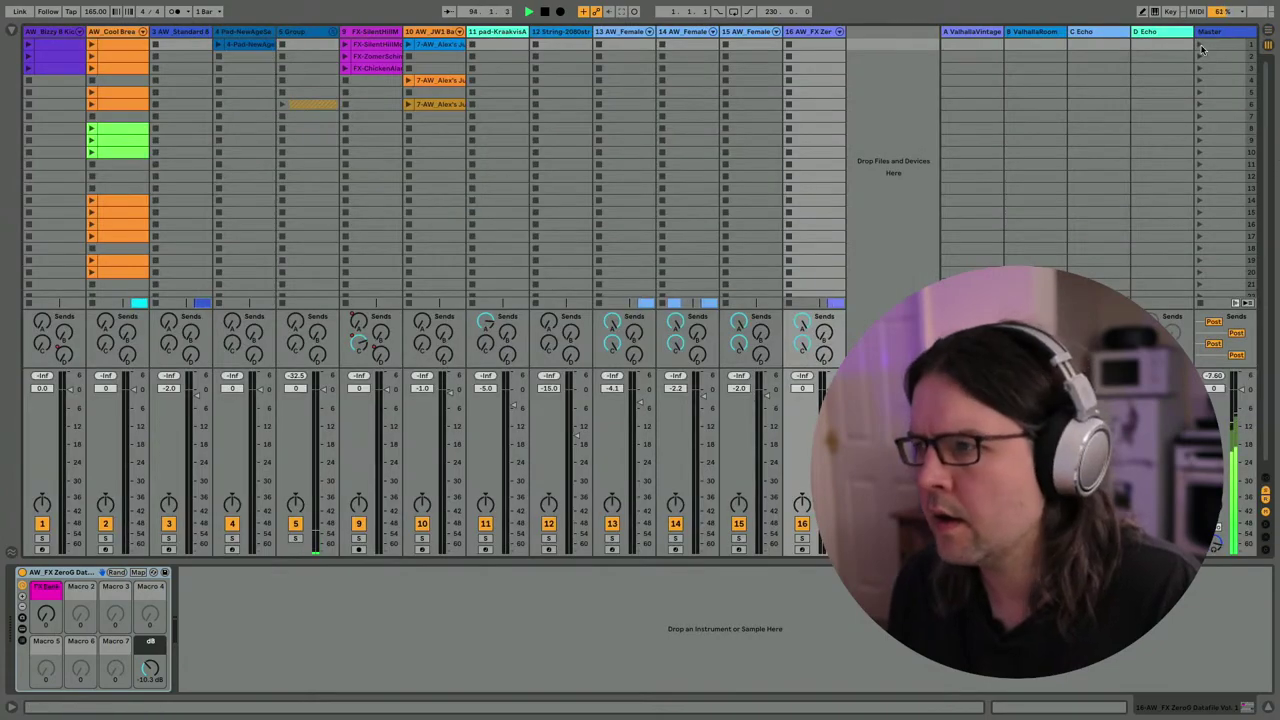
Inspect the Master track's device chain during playback, then return to the arrangement and stop playback.
left_click(1203, 46)
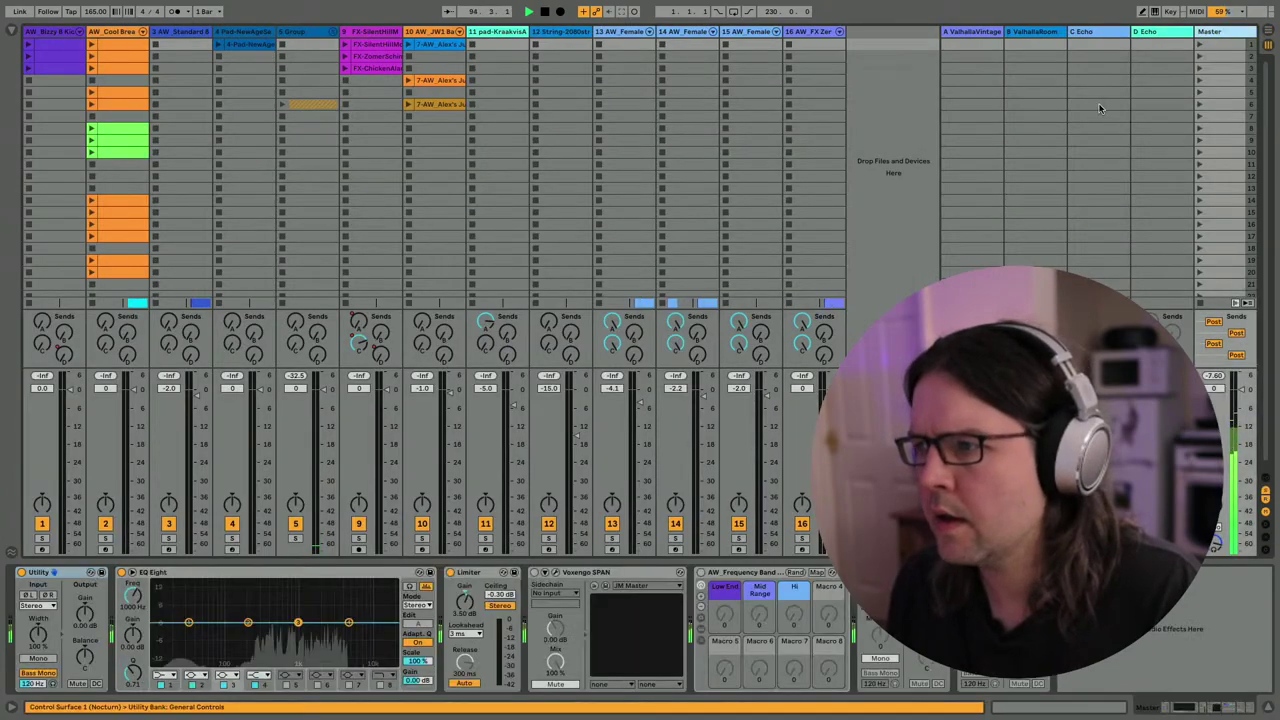
key("Tab")
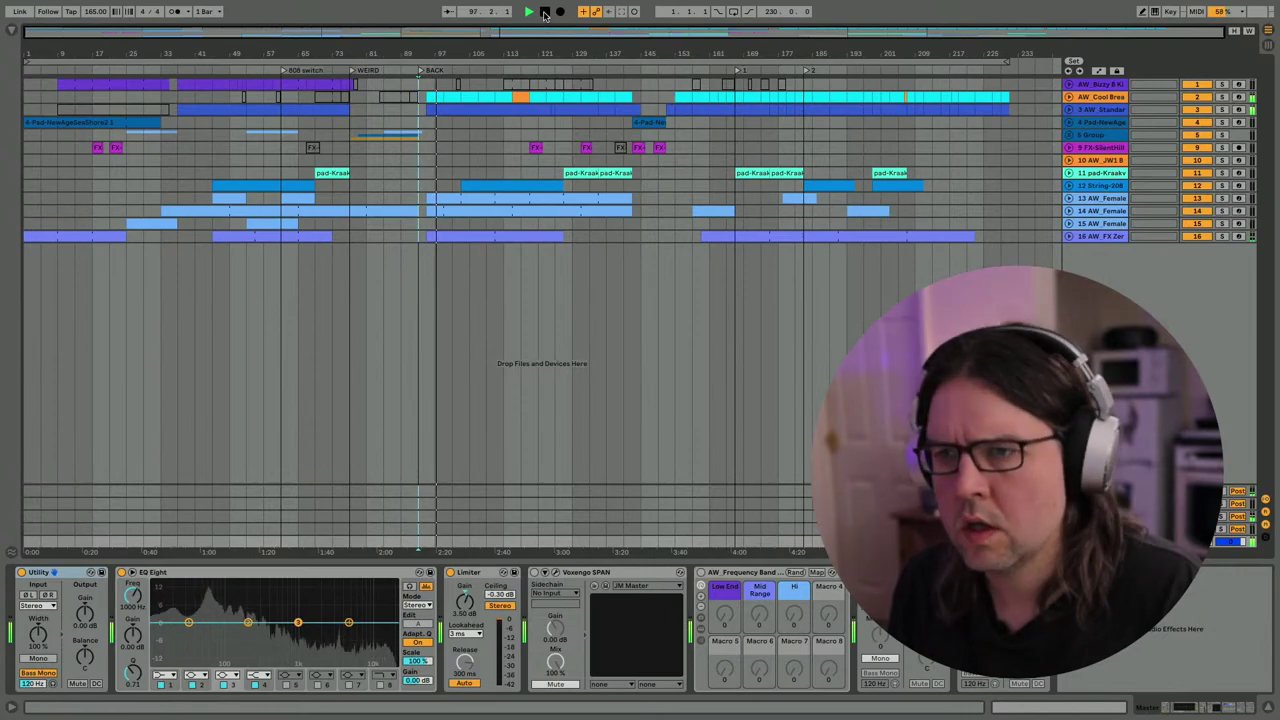
key("space")
Export the Master track from 1.1.1 with a length of 230.0.0 as a CBR 320 MP3 at 44100 Hz.
left_click(75, 7)
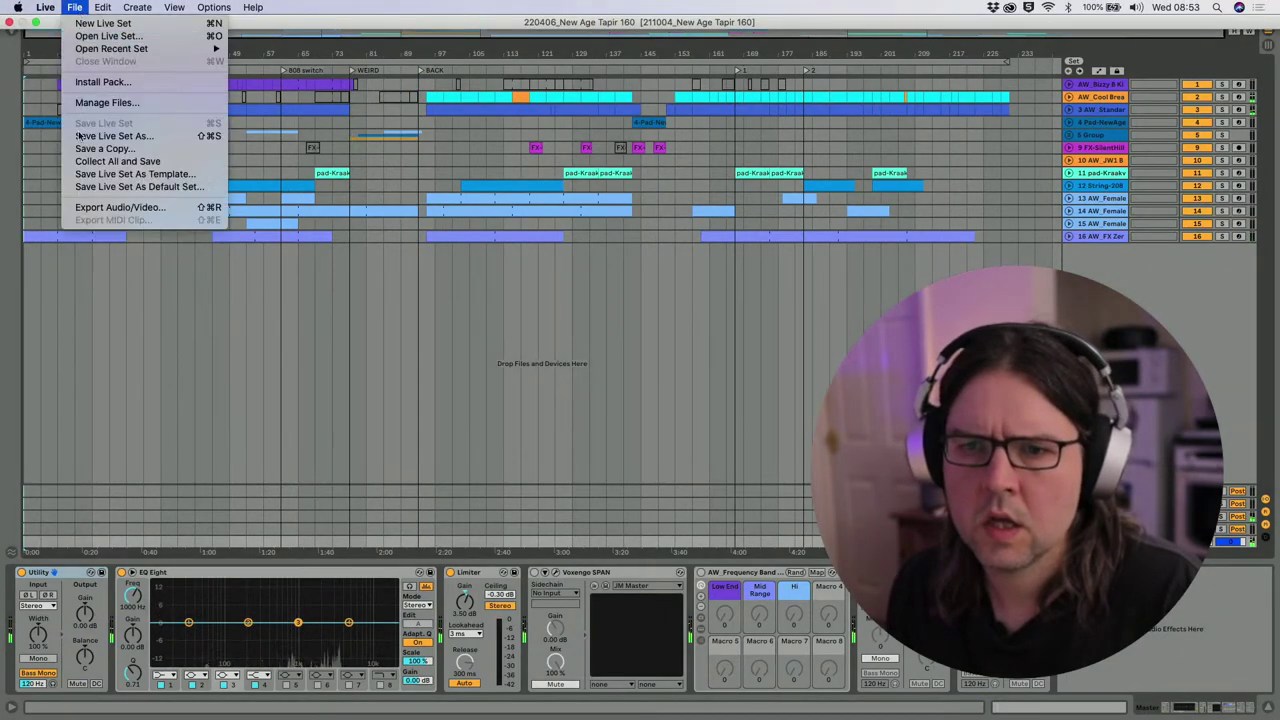
left_click(110, 207)
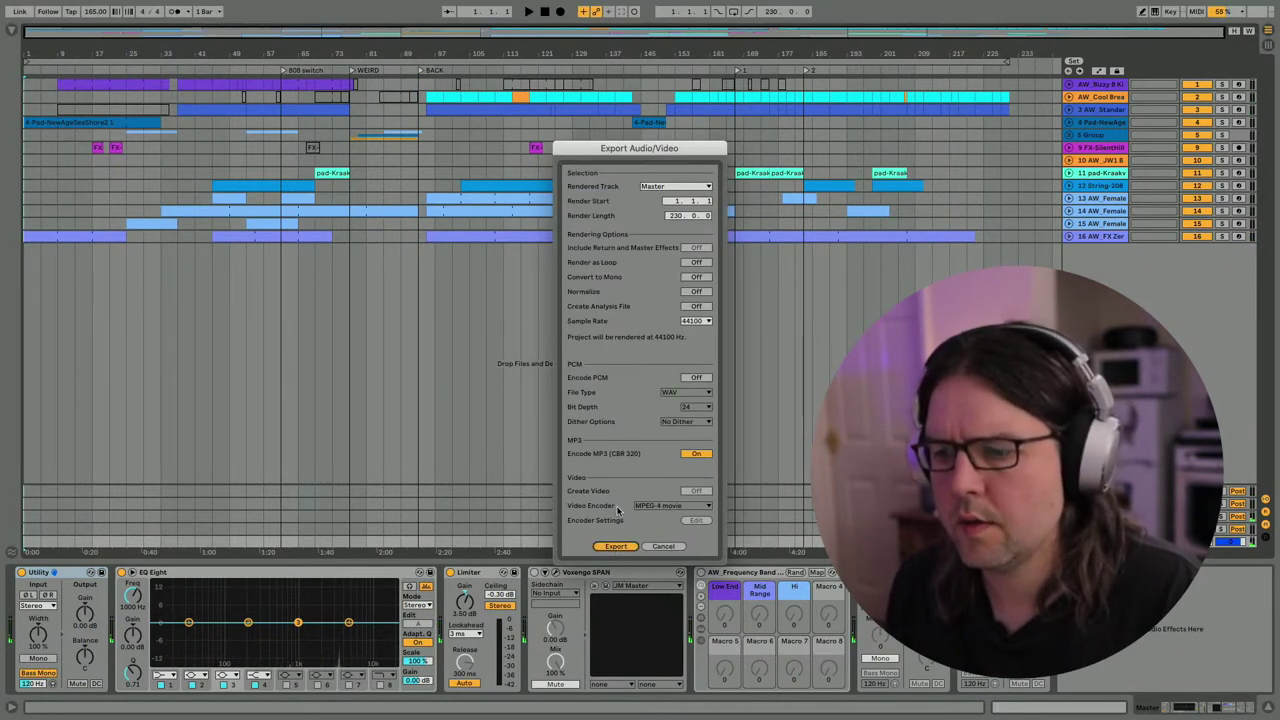
key("Return")
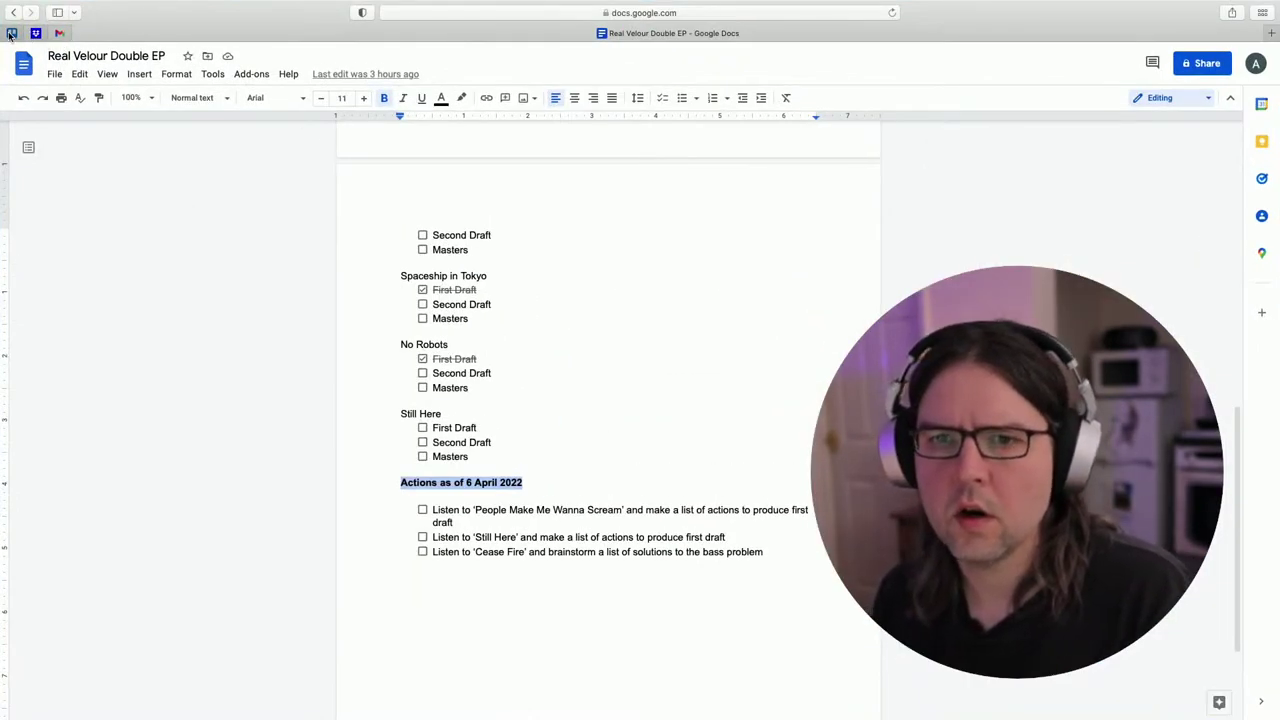
Switch to the Trello board, open the 211004_New Age Tapir 160 card and set its due date to 13 April at 06:00.
left_click(11, 34)
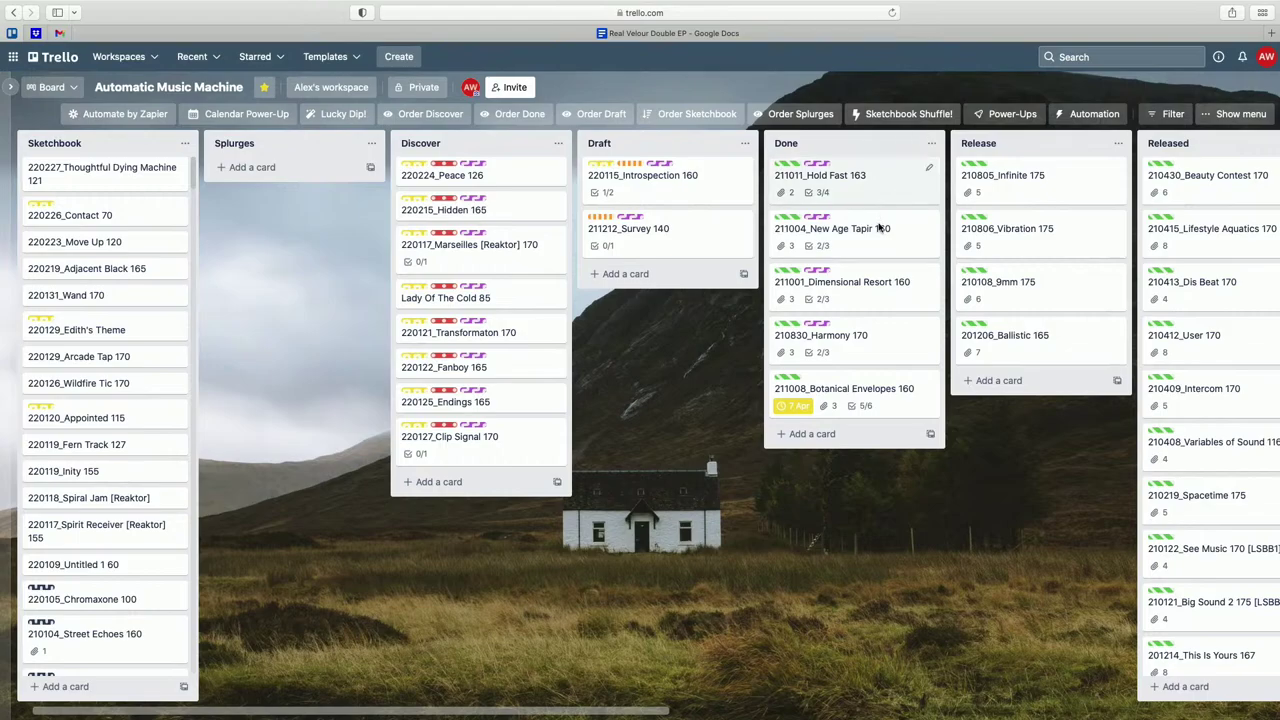
left_click(884, 239)
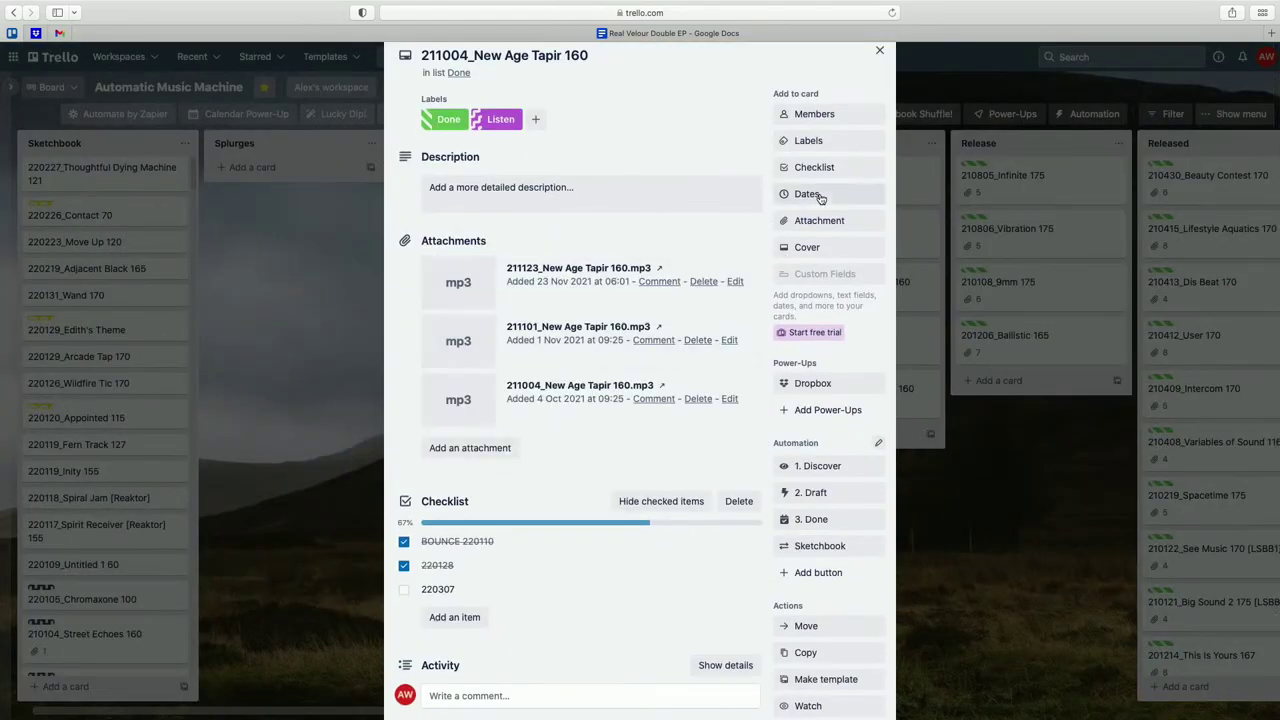
left_click(820, 196)
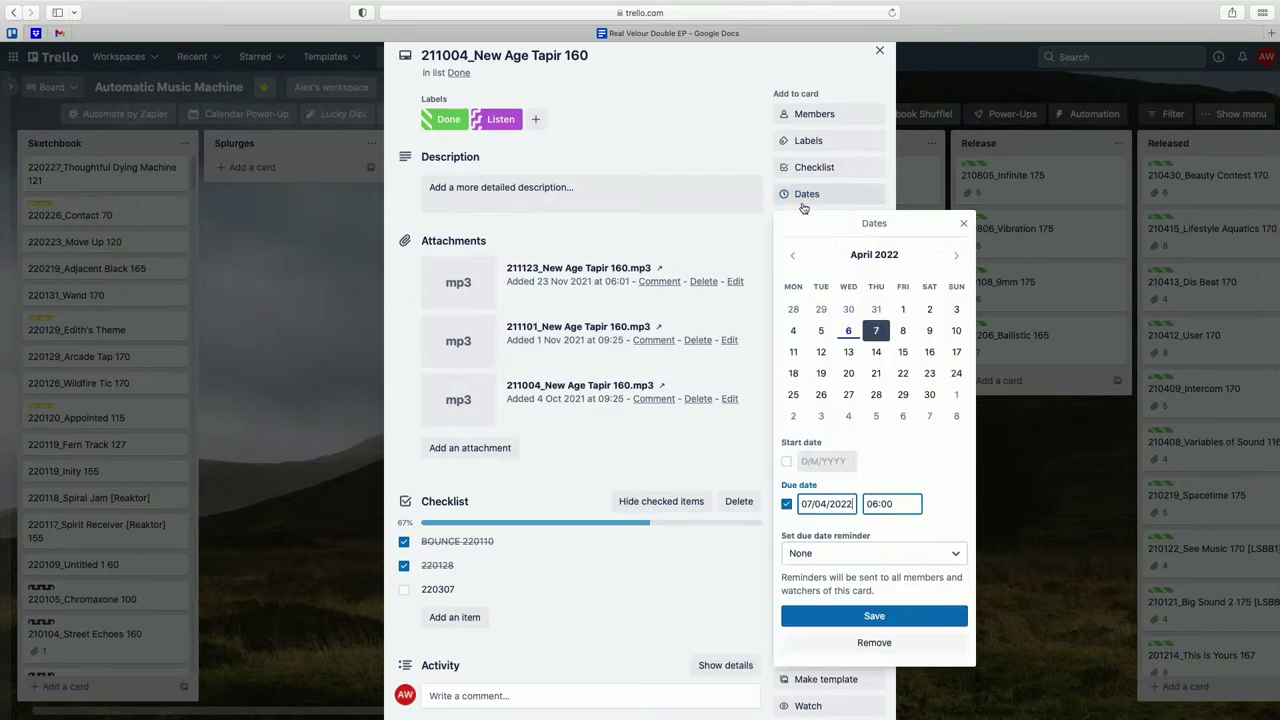
left_click(876, 615)
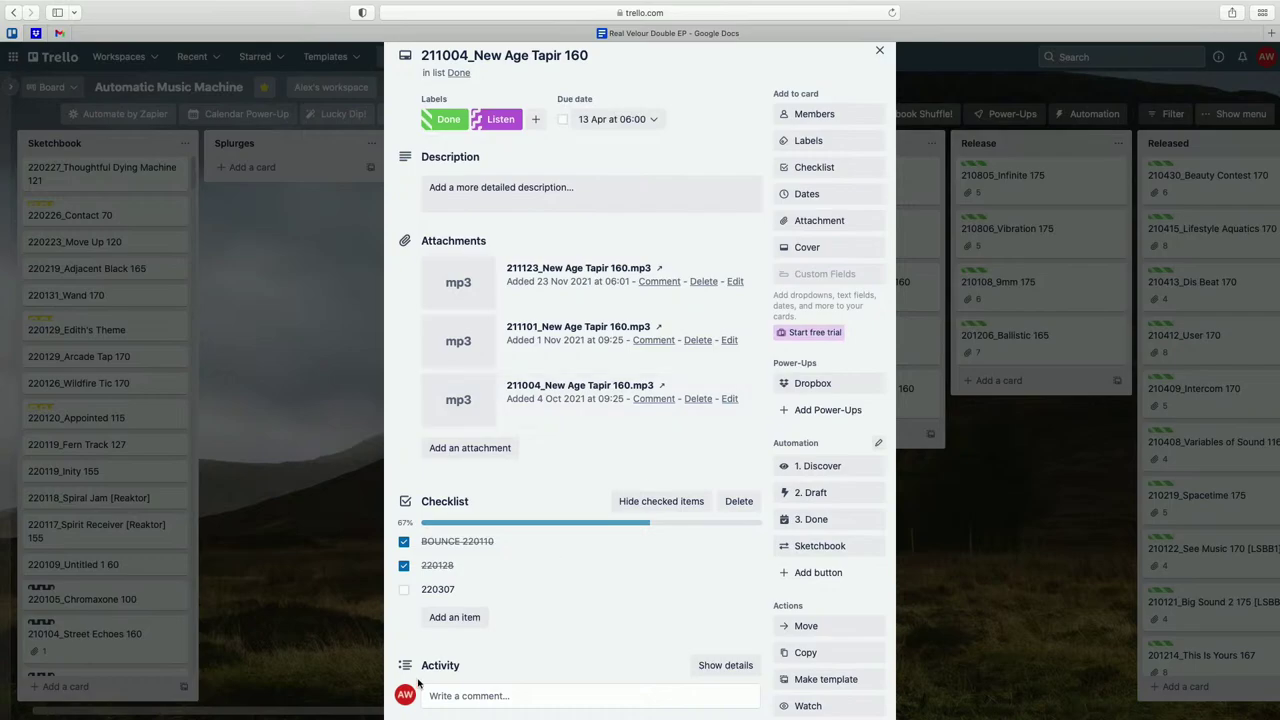
Tick off 220307 in the card's checklist and add a new item named 220406.
left_click(454, 619)
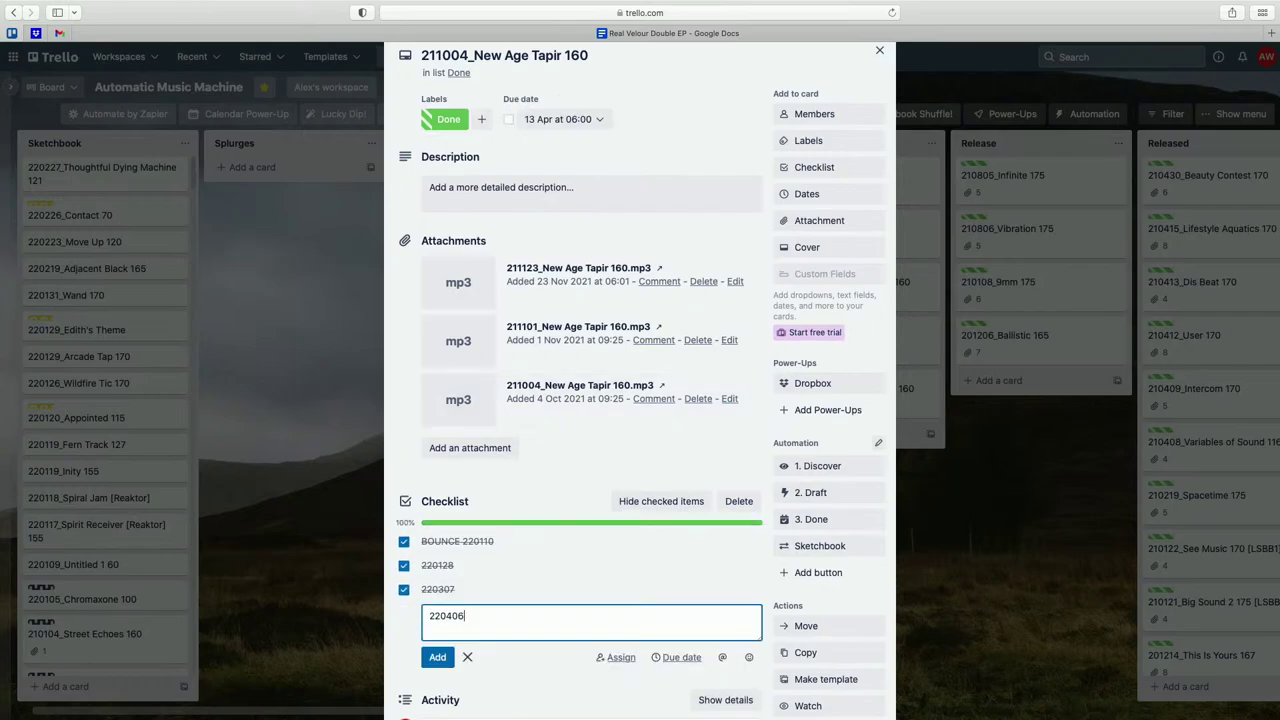
type("220406")
key("Return")
scroll(745, 52, "up", 1)
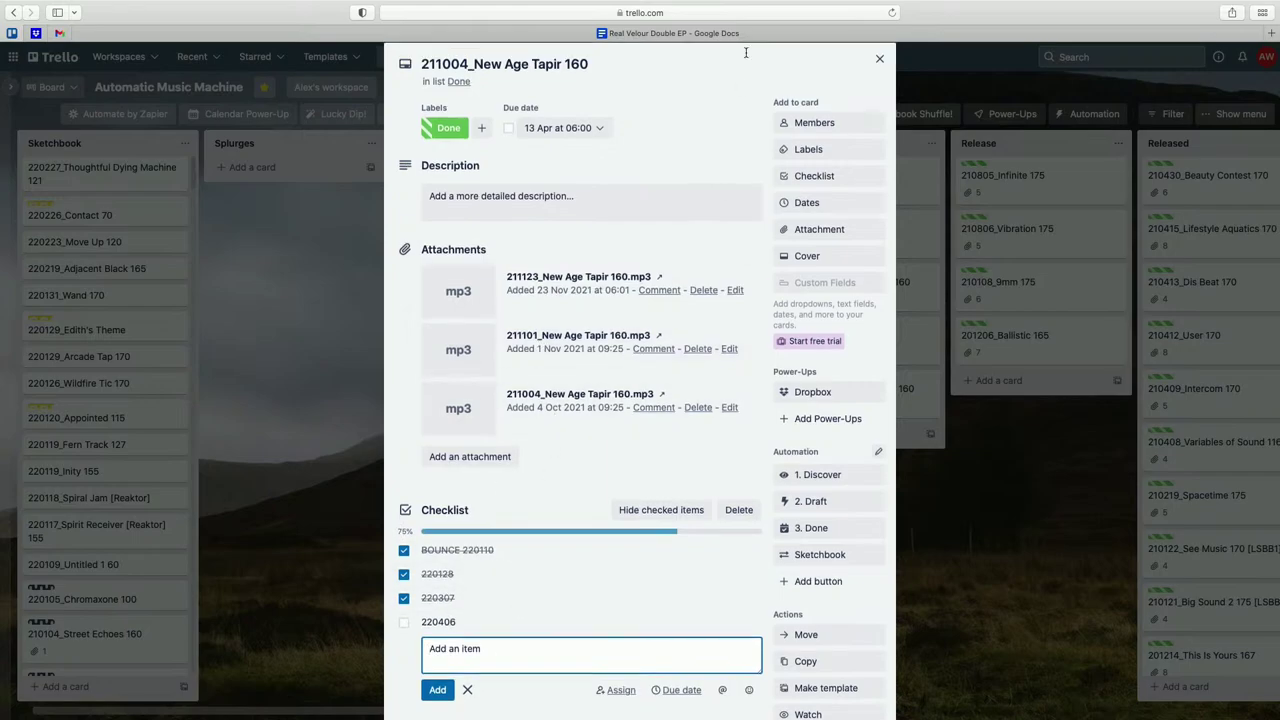
Close the 211004_New Age Tapir 160 card and look over the lists on the Automatic Music Machine board.
scroll(746, 53, "up", 1)
left_click(880, 90)
key("ctrl+Up")
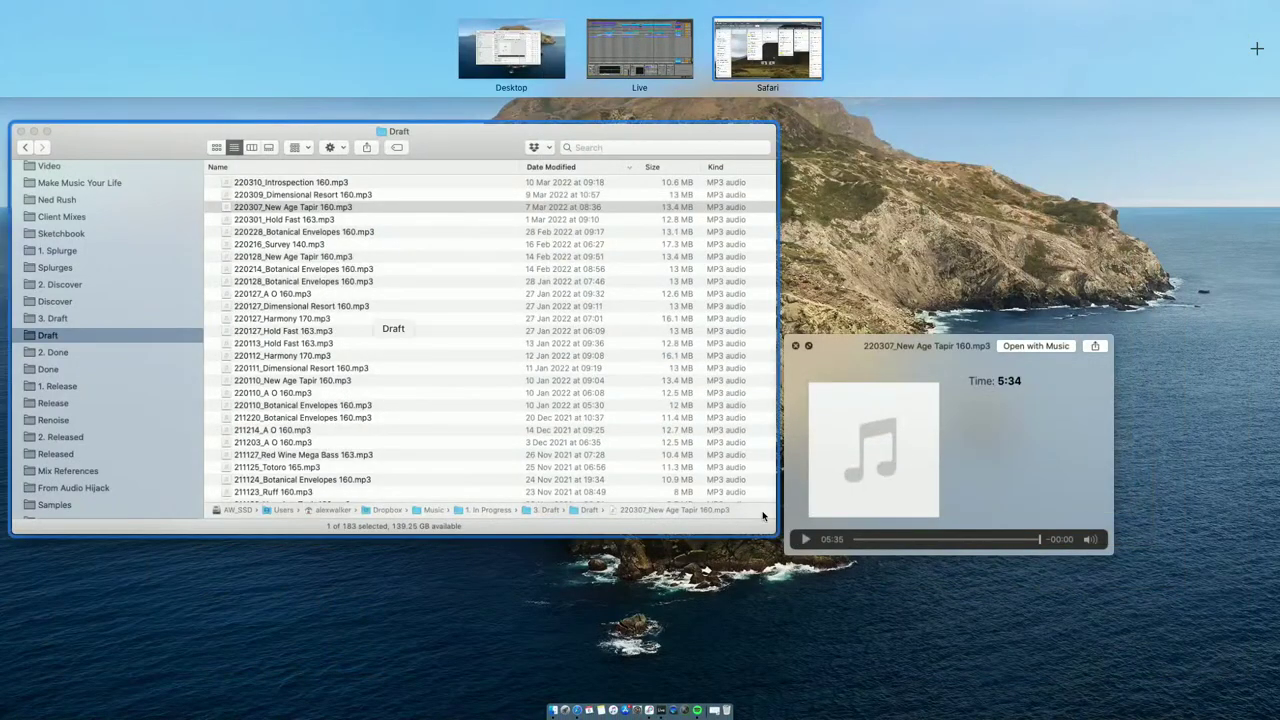
left_click(652, 342)
key("ctrl+Up")
left_click(762, 46)
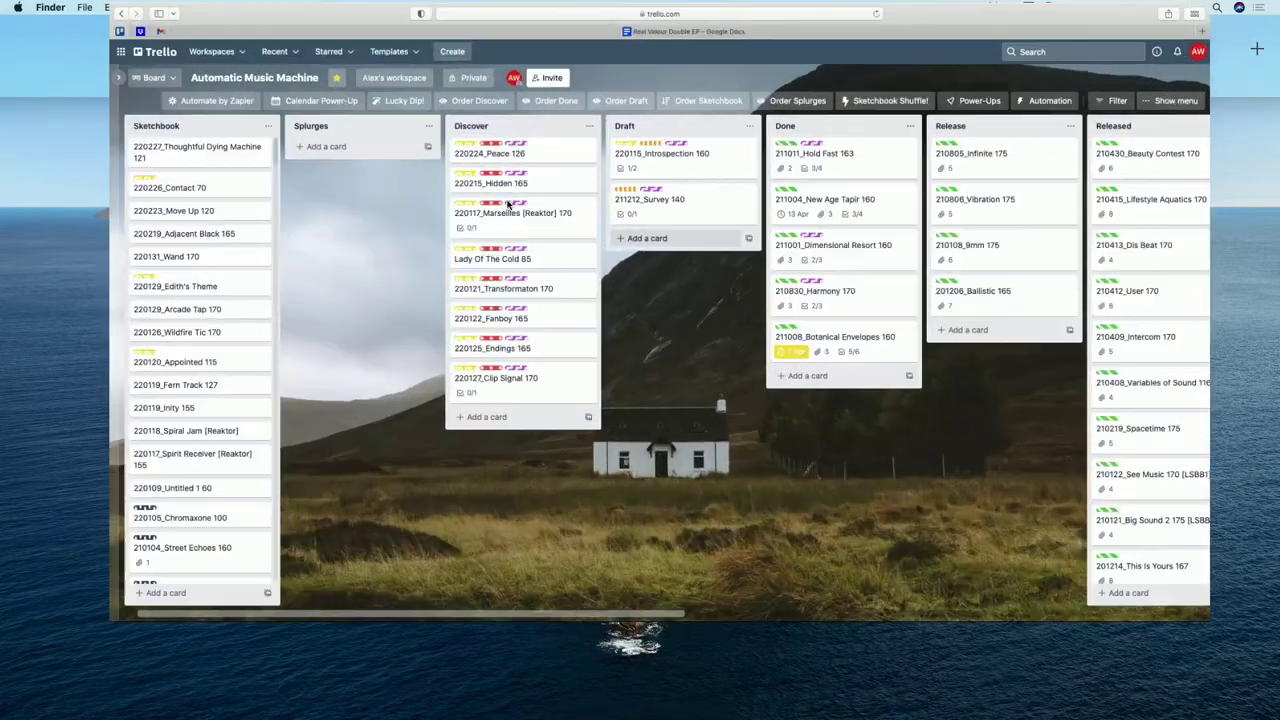
scroll(143, 387, "down", 10)
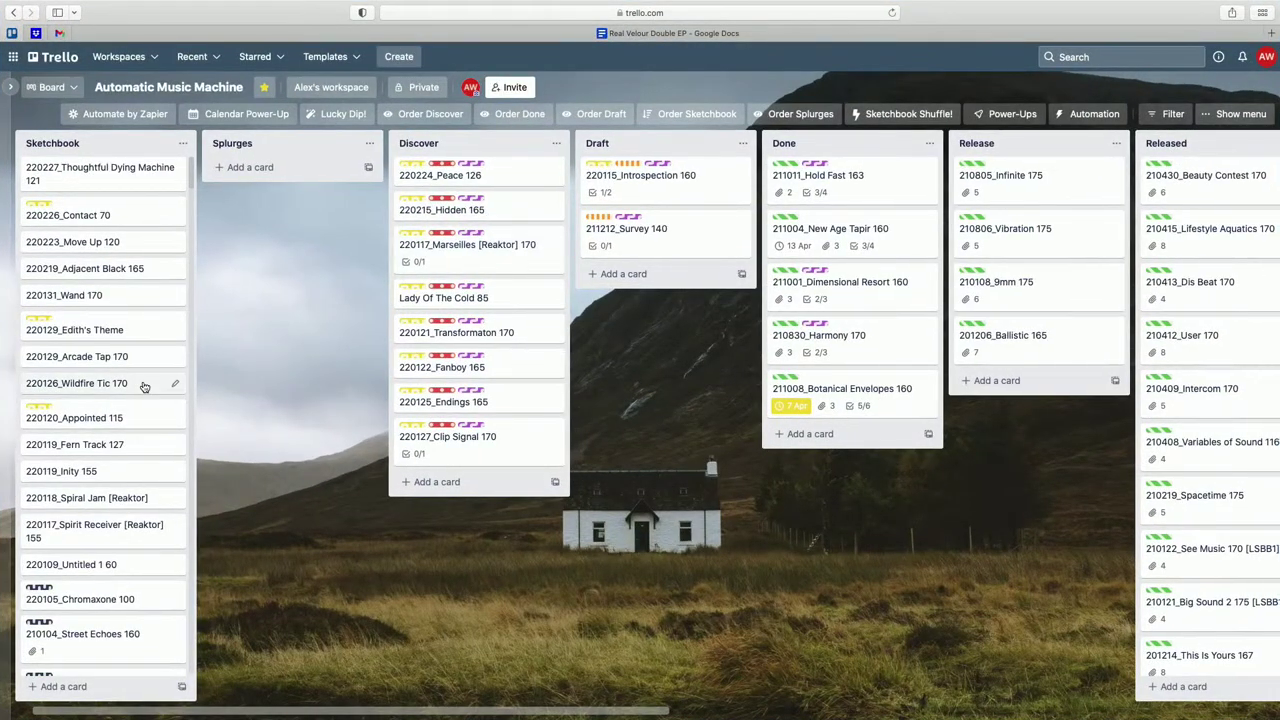
Switch to Finder, close the audio preview of 220307_New Age Tapir 160.mp3, and switch to Ableton Live to check the export's progress.
key("ctrl+Up")
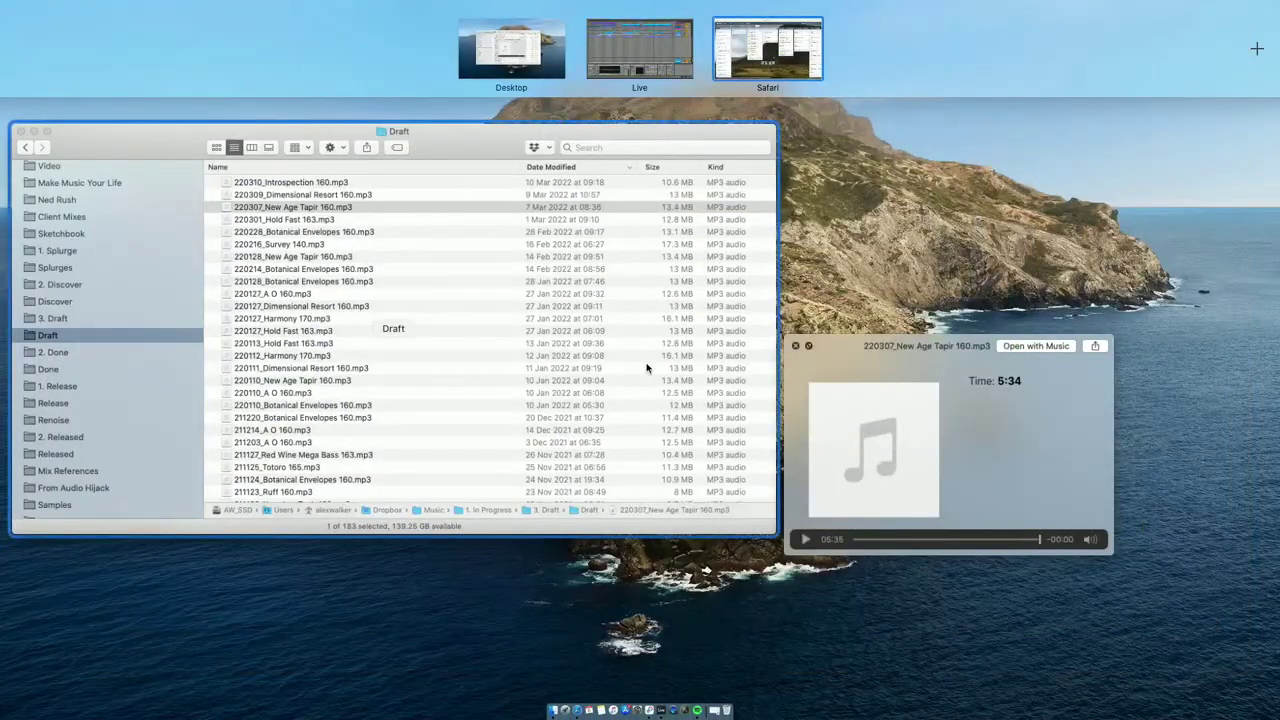
left_click(461, 183)
key("space")
key("ctrl+Up")
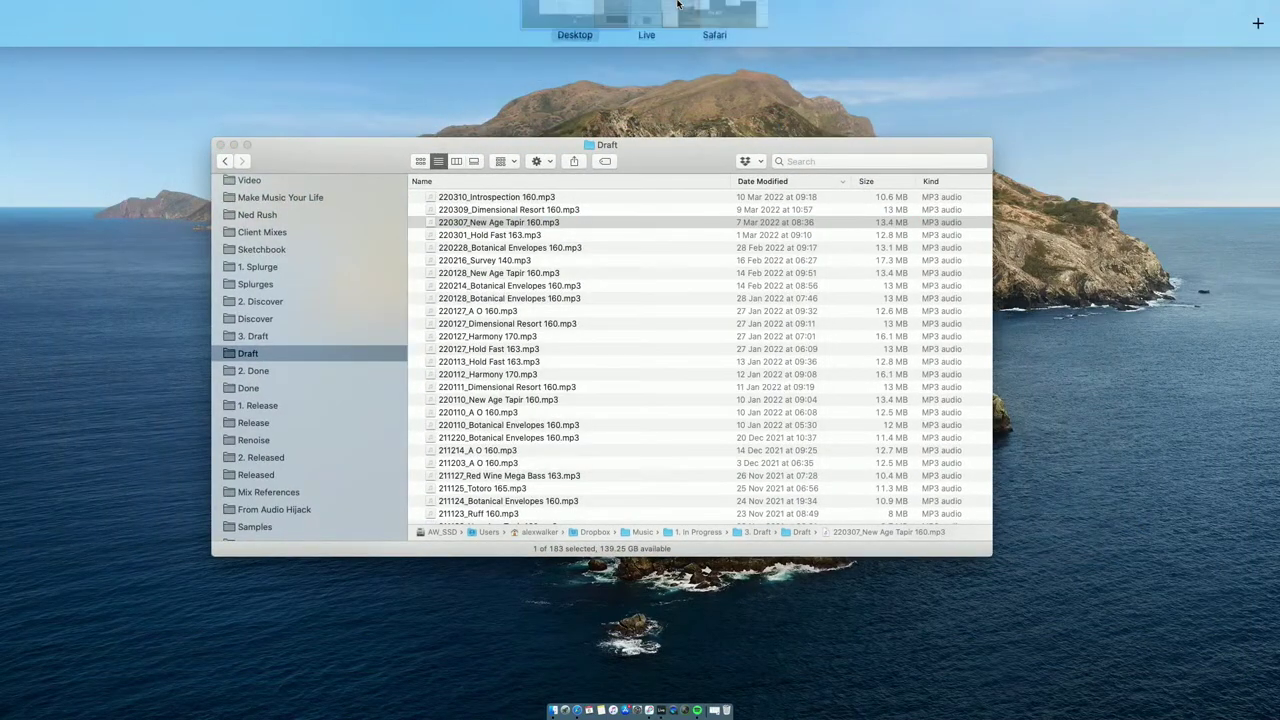
left_click(648, 42)
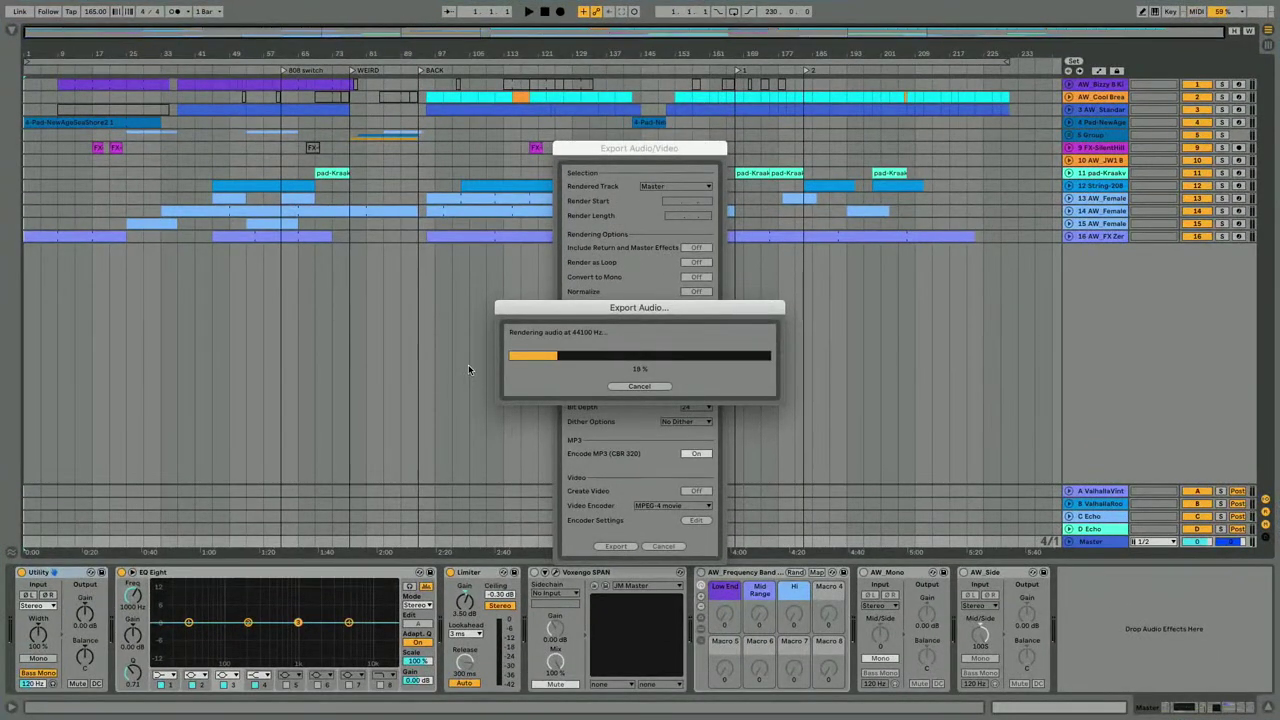